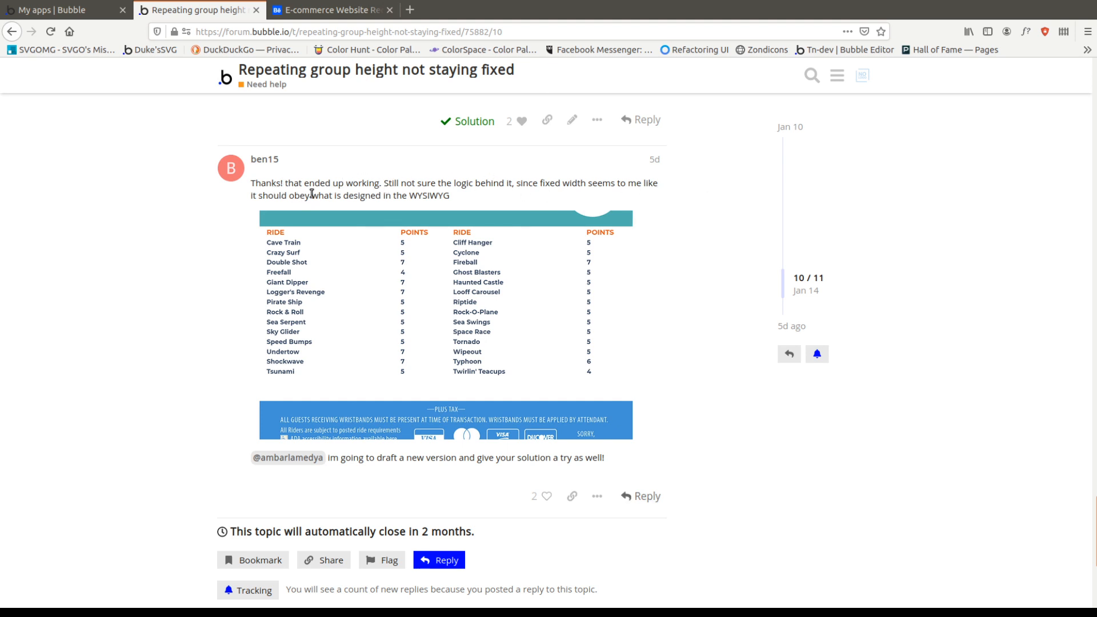
Review the forum reply about fixed width and WYSIWYG design, and look at the e-commerce website redesign reference.
left_click_drag(411, 195, 468, 198)
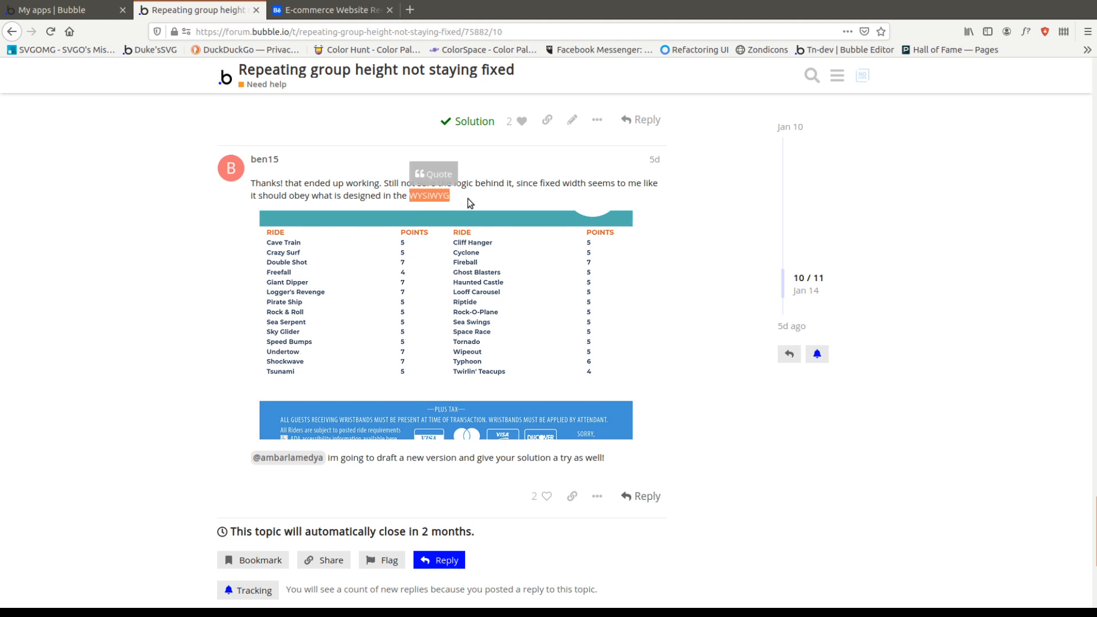
left_click(550, 201)
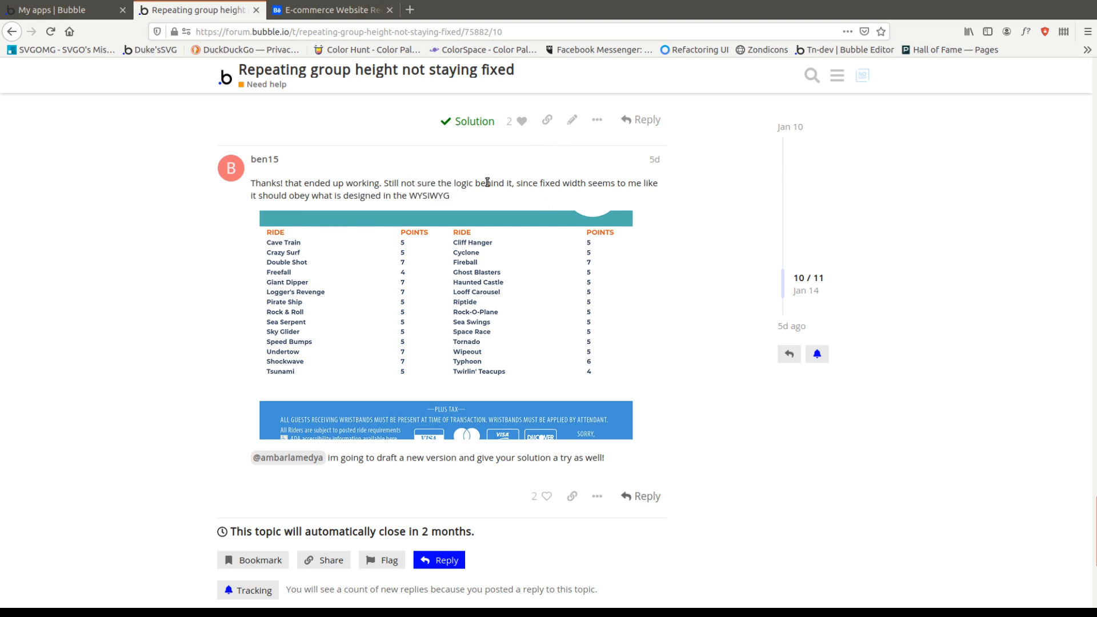
left_click(366, 13)
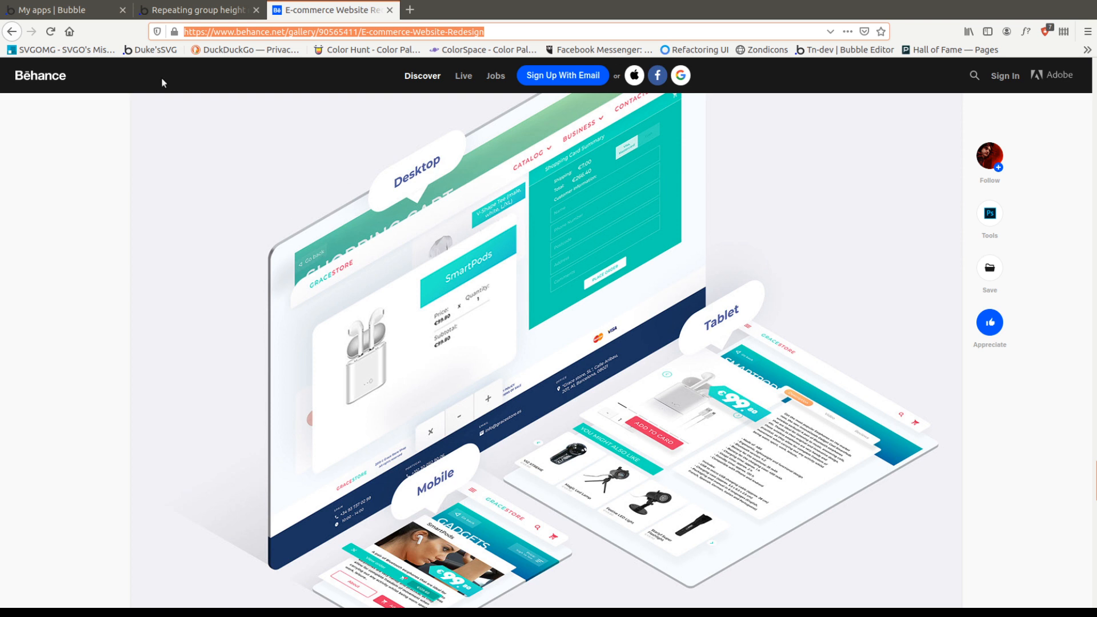
Create the new Bubble app Nologo-LiveUI-2020-1, starting with a blank page and closing the application assistant.
left_click(88, 13)
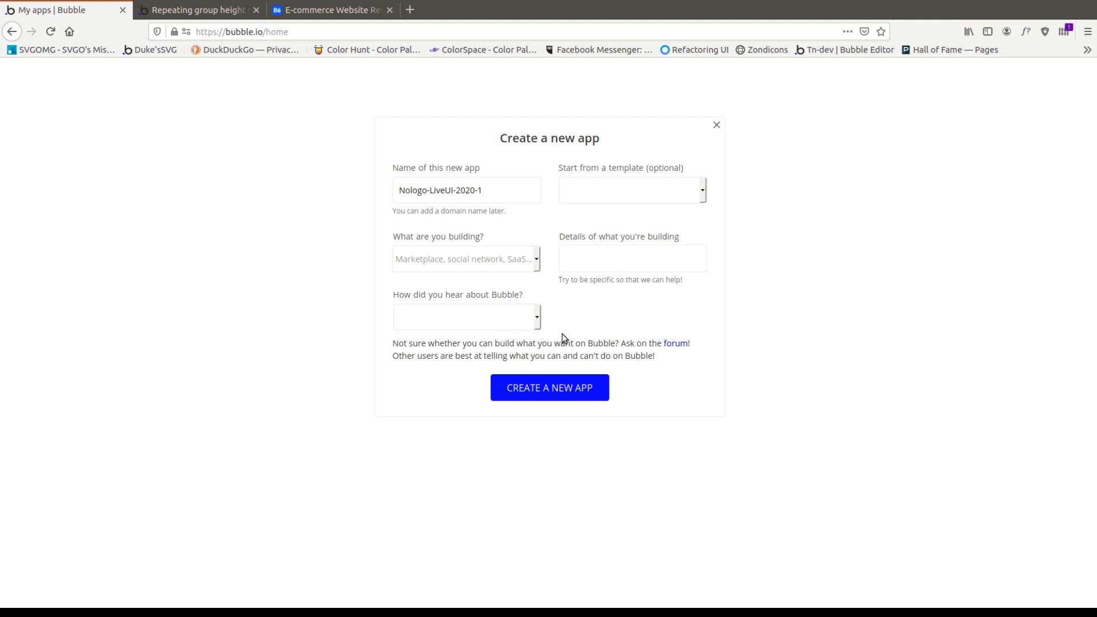
left_click(552, 390)
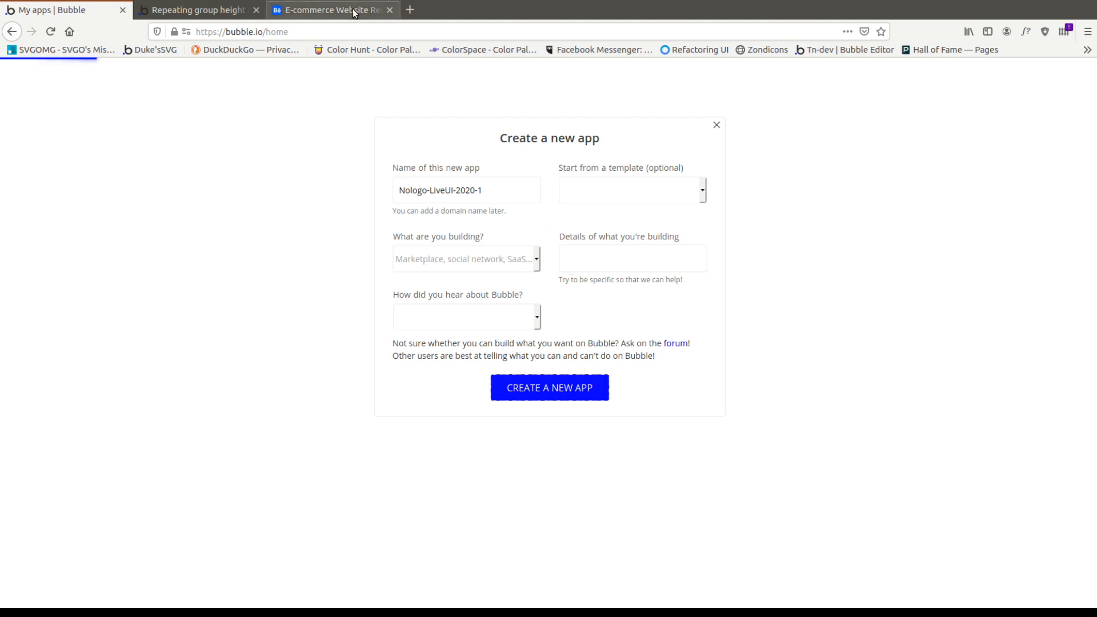
left_click(354, 13)
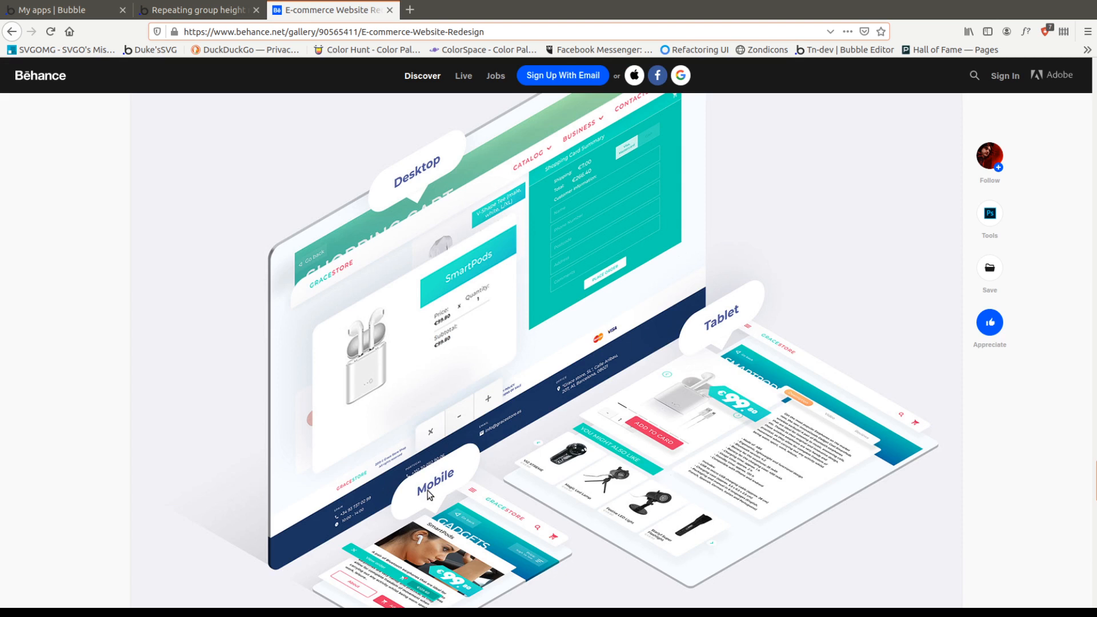
left_click(89, 13)
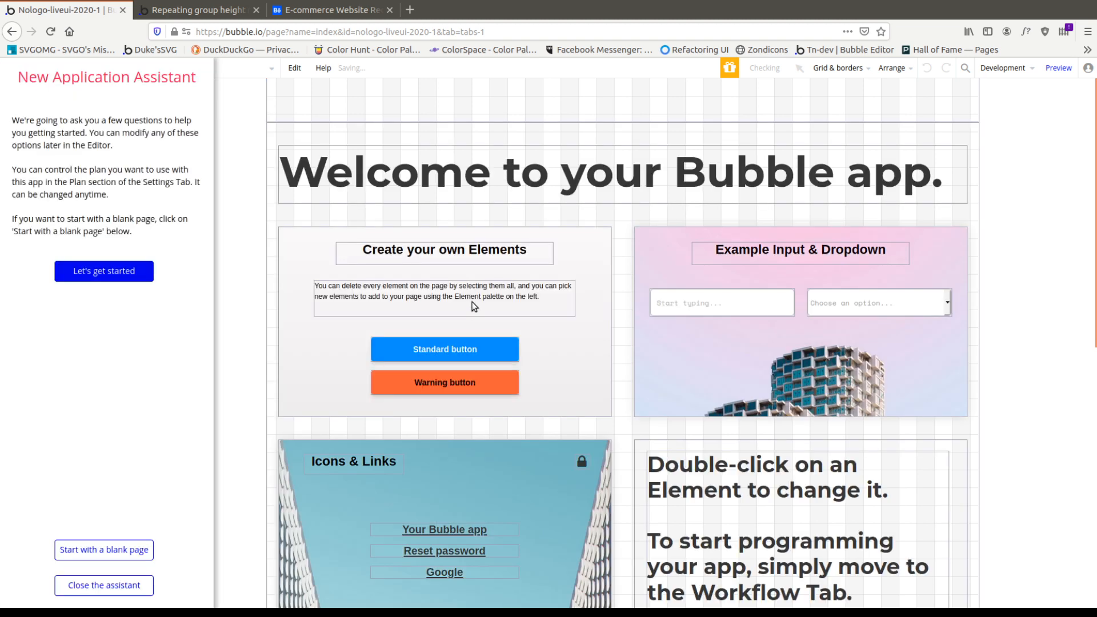
left_click(135, 555)
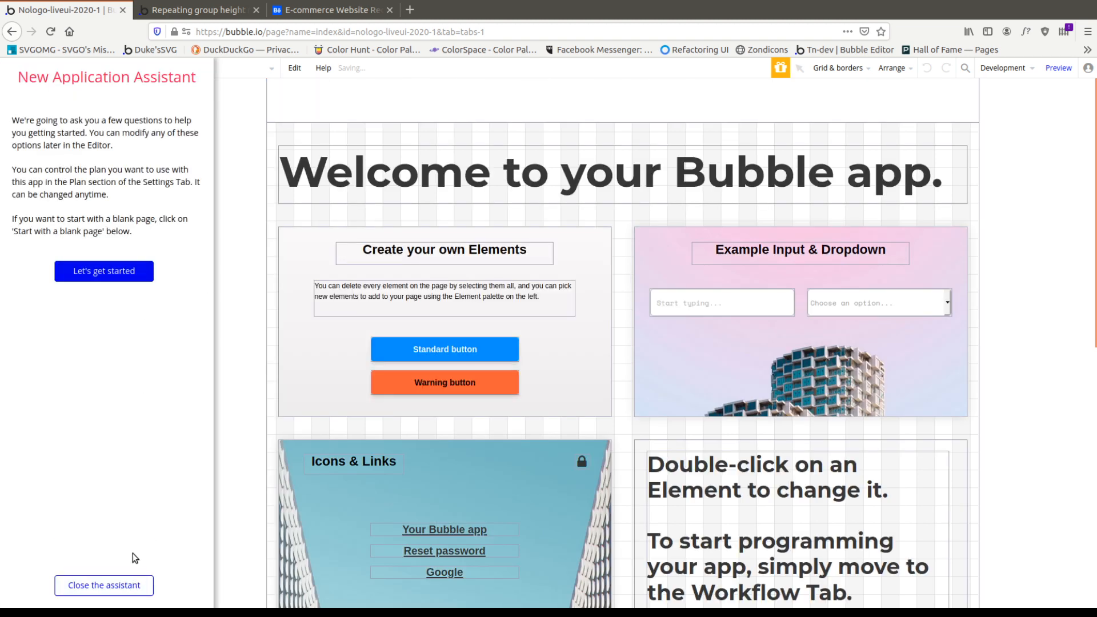
left_click(130, 585)
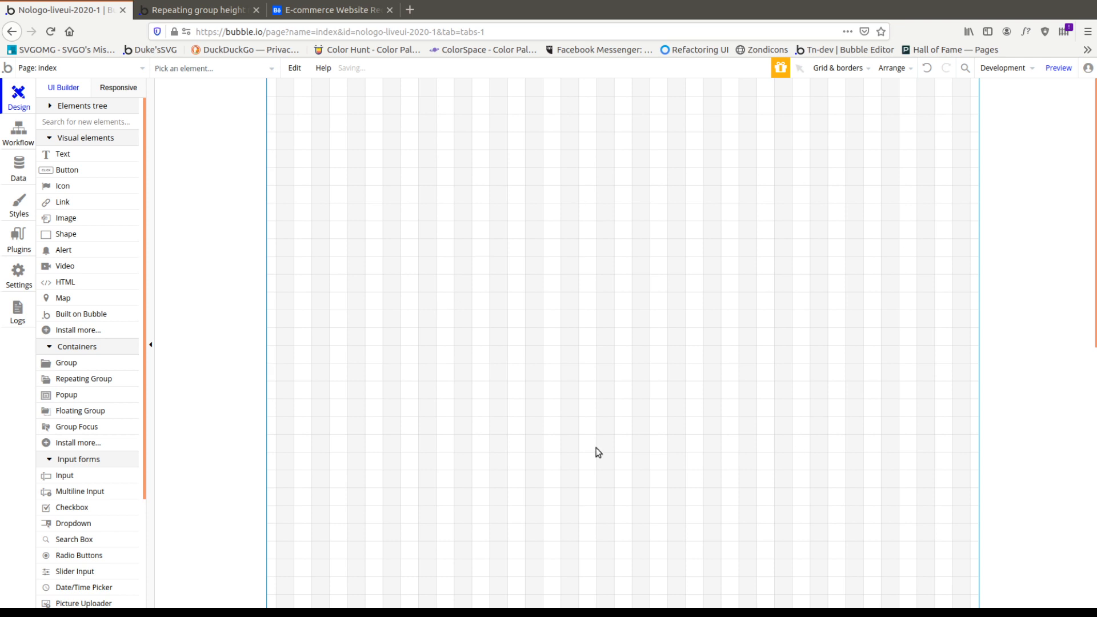
Give the index page a flat green background colour, #73C886, and preview the page.
double_click(533, 221)
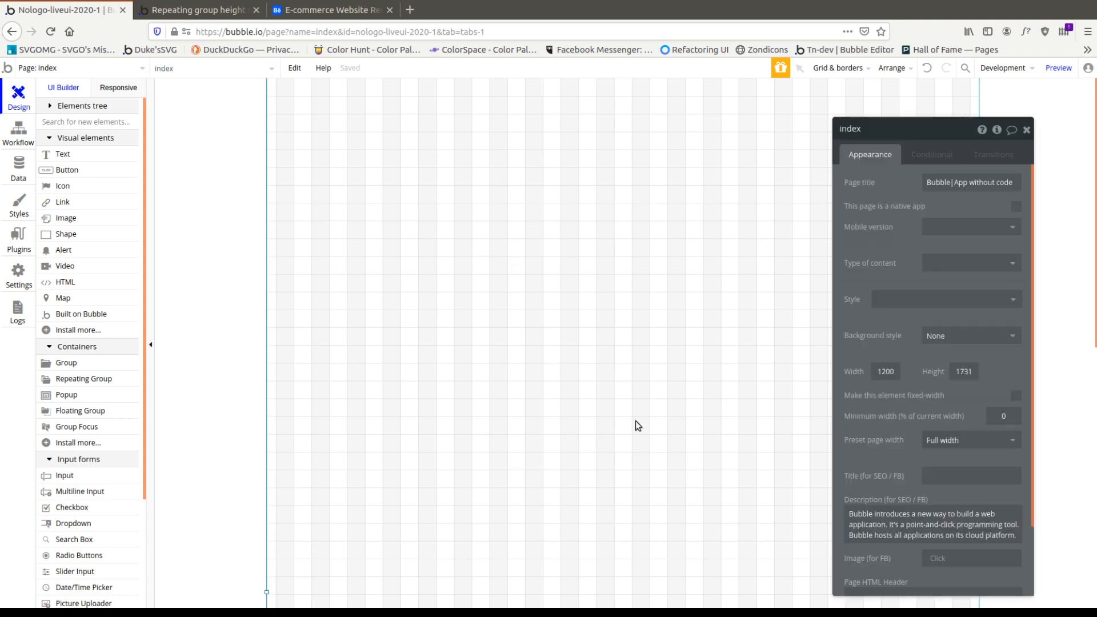
left_click(985, 338)
left_click(976, 372)
left_click(942, 358)
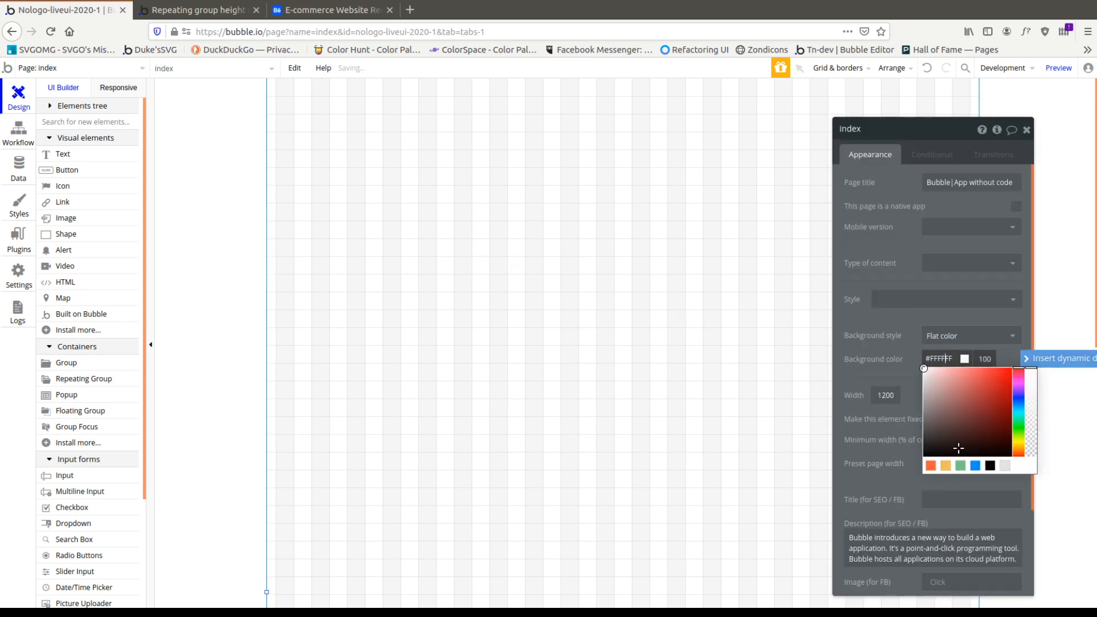
left_click(964, 468)
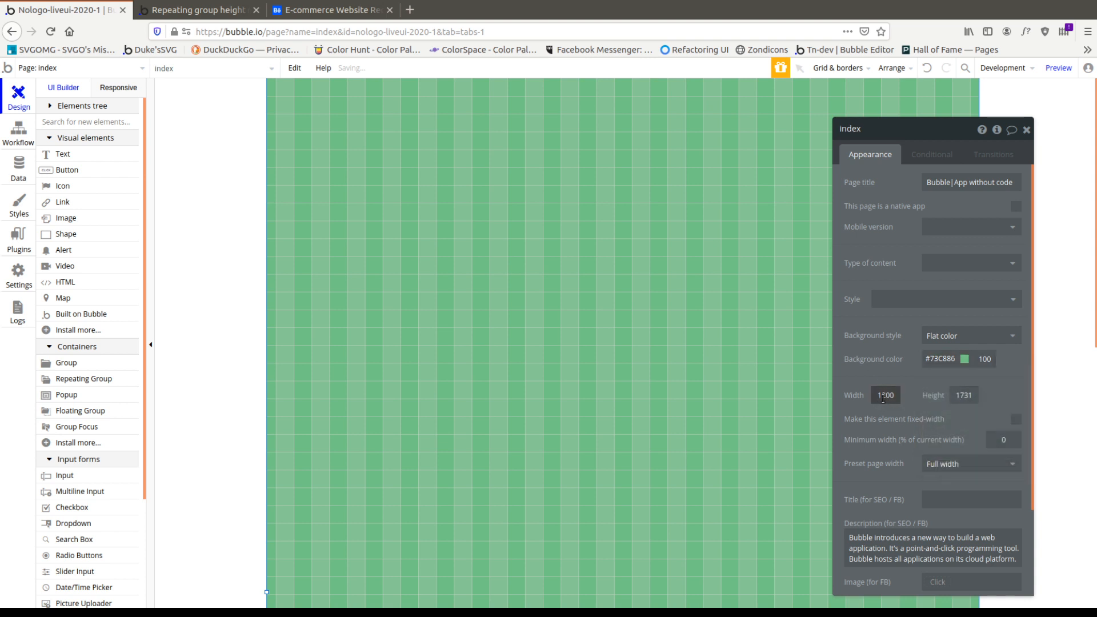
left_click(1059, 68)
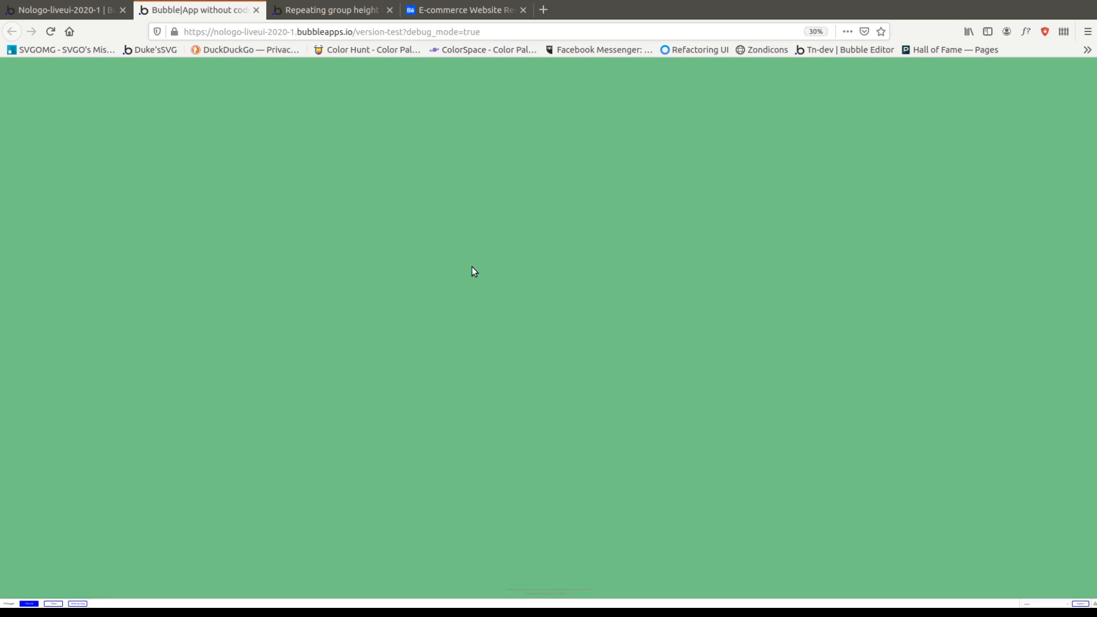
Make the index page fixed-width with the Full width preset and reload the preview to check it.
left_click(114, 13)
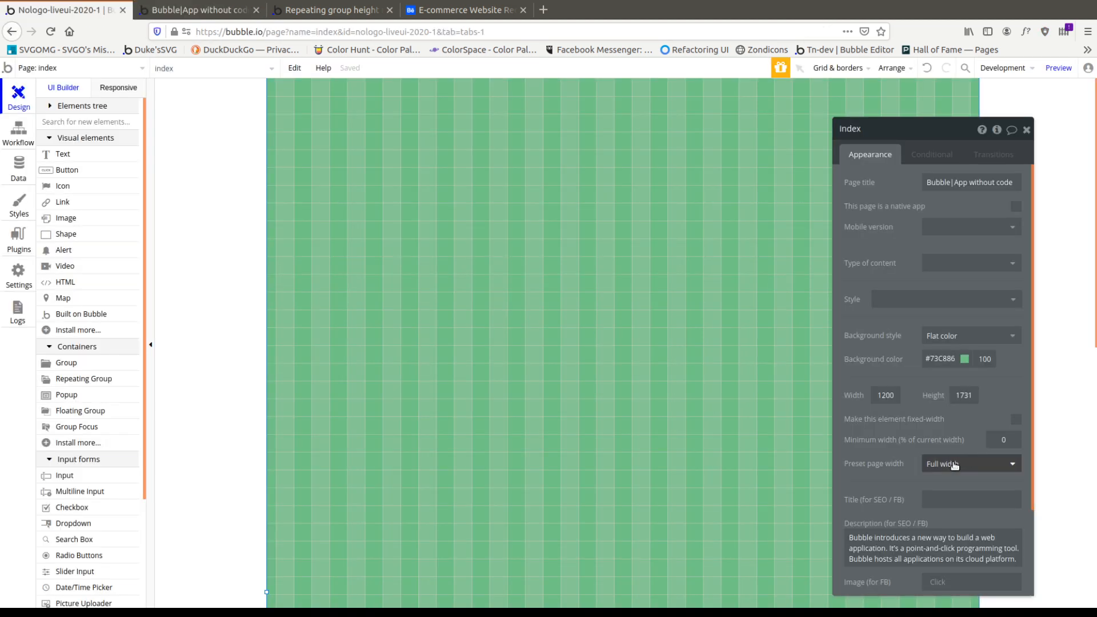
left_click(958, 464)
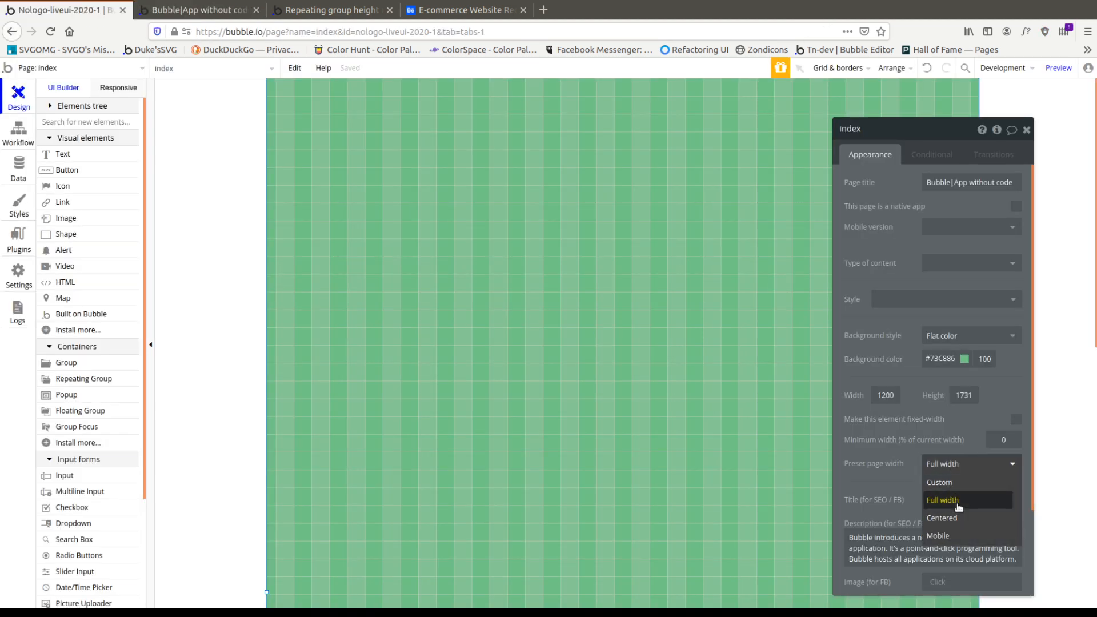
left_click(1017, 420)
left_click(1017, 419)
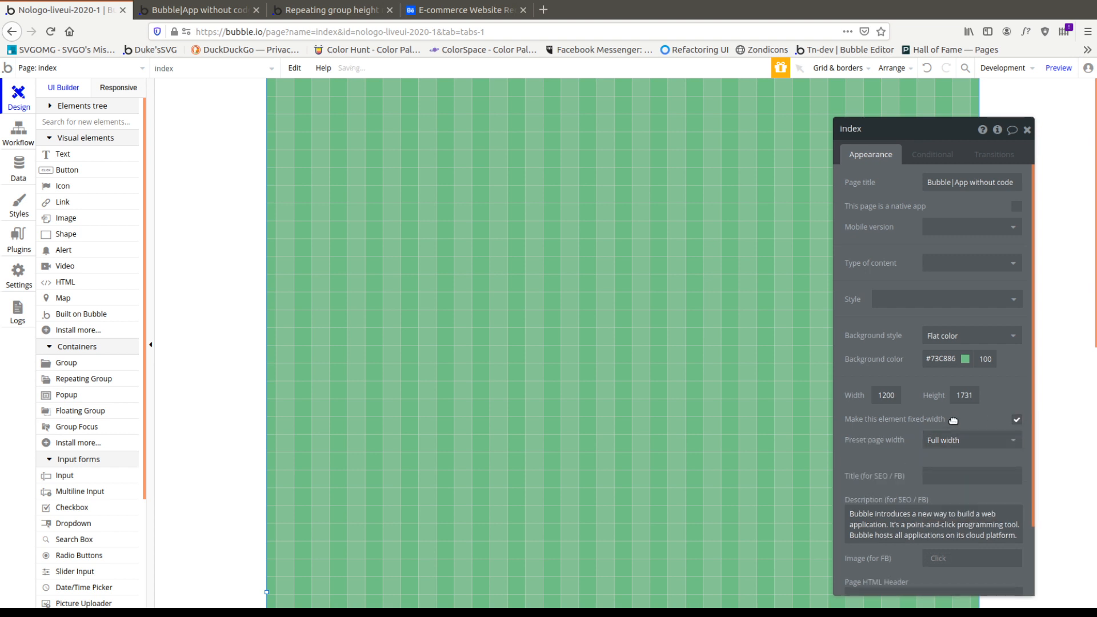
left_click(220, 14)
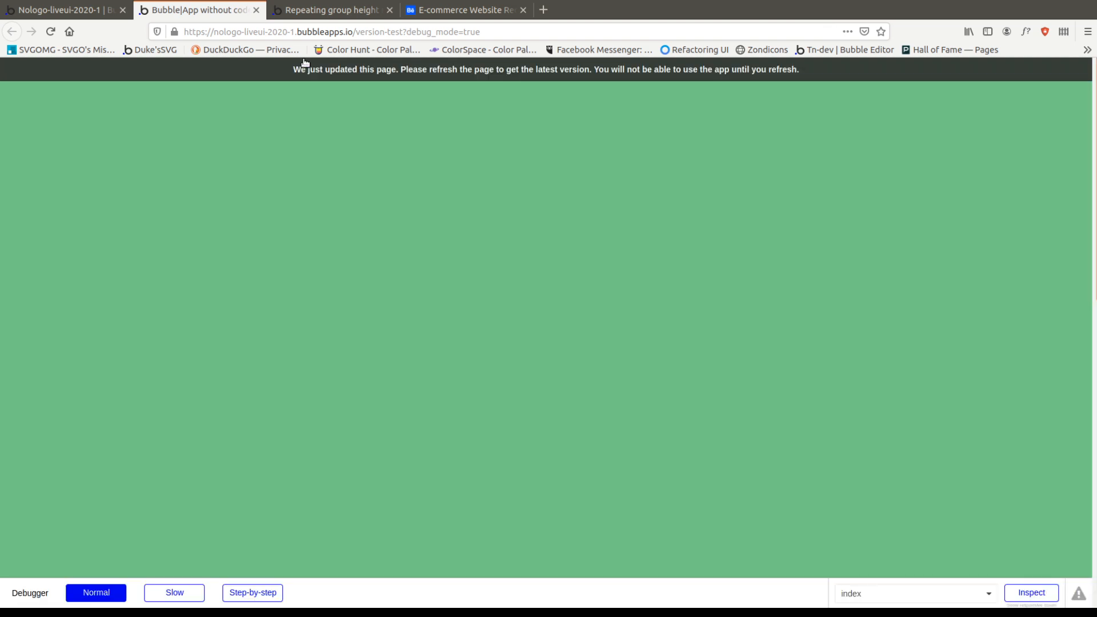
key("F5")
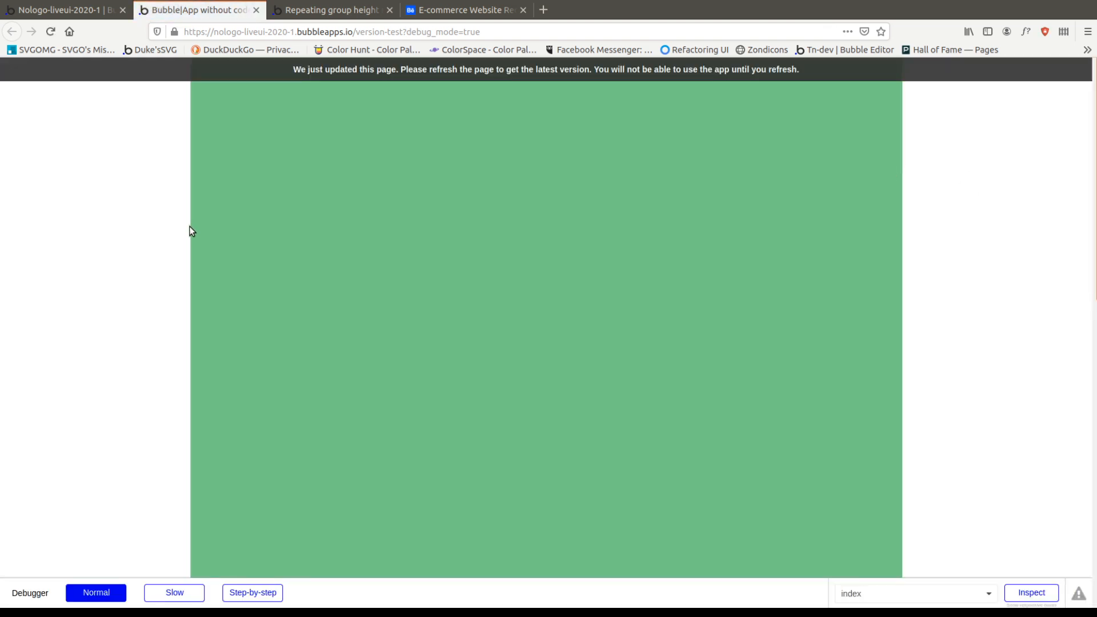
Draw a button about 419 by 111 px near the upper-left corner of the index page, at about X 45, Y 69.
left_click(54, 9)
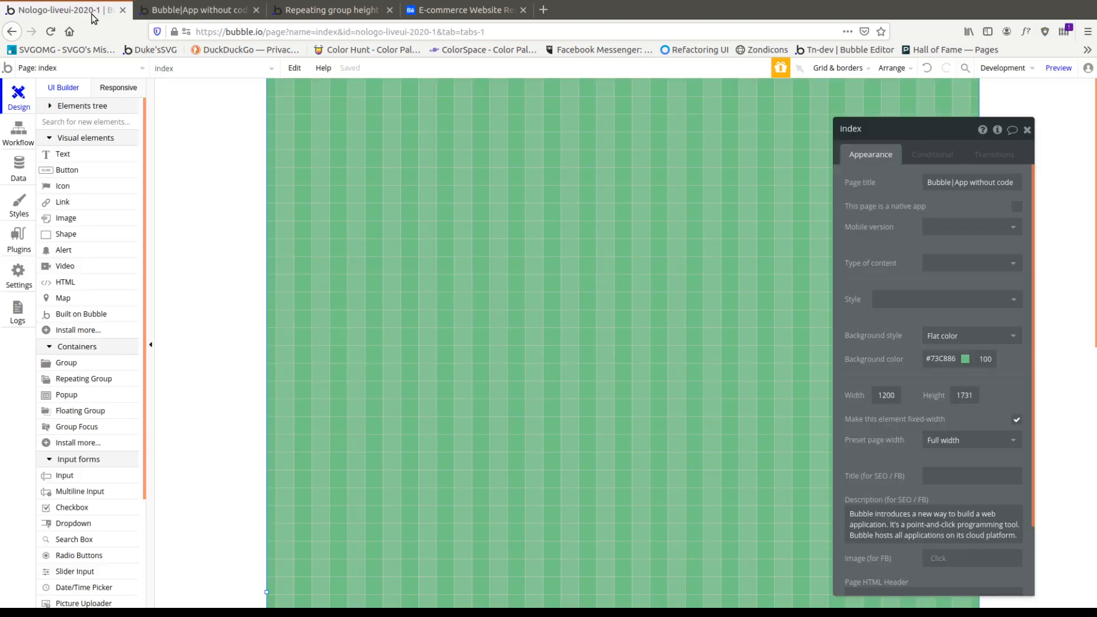
left_click(80, 171)
left_click_drag(545, 239, 549, 225)
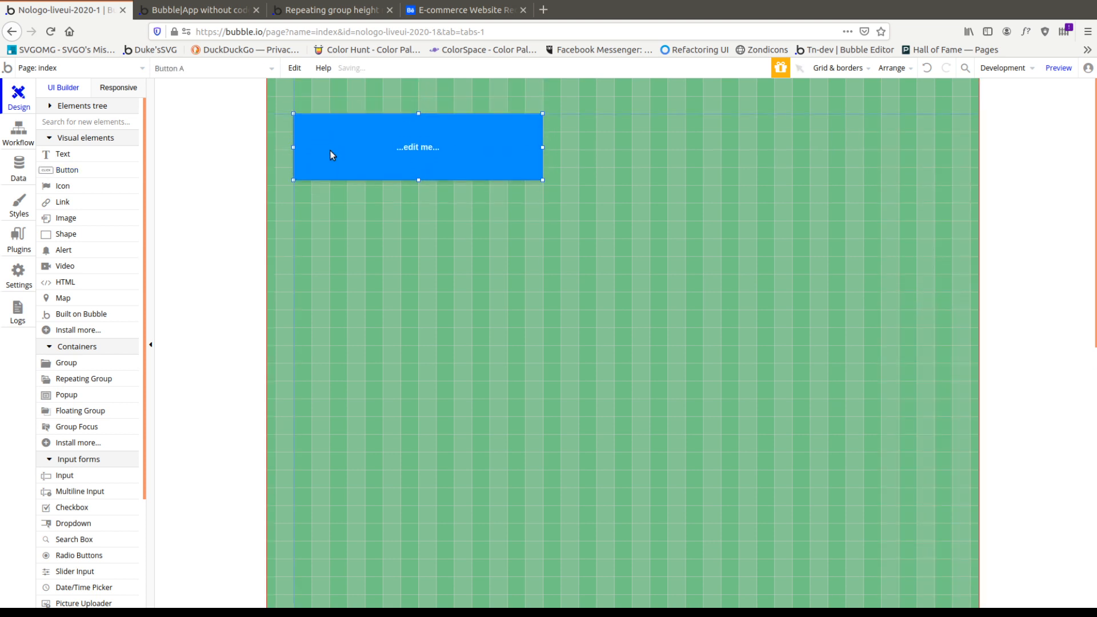
left_click(390, 148)
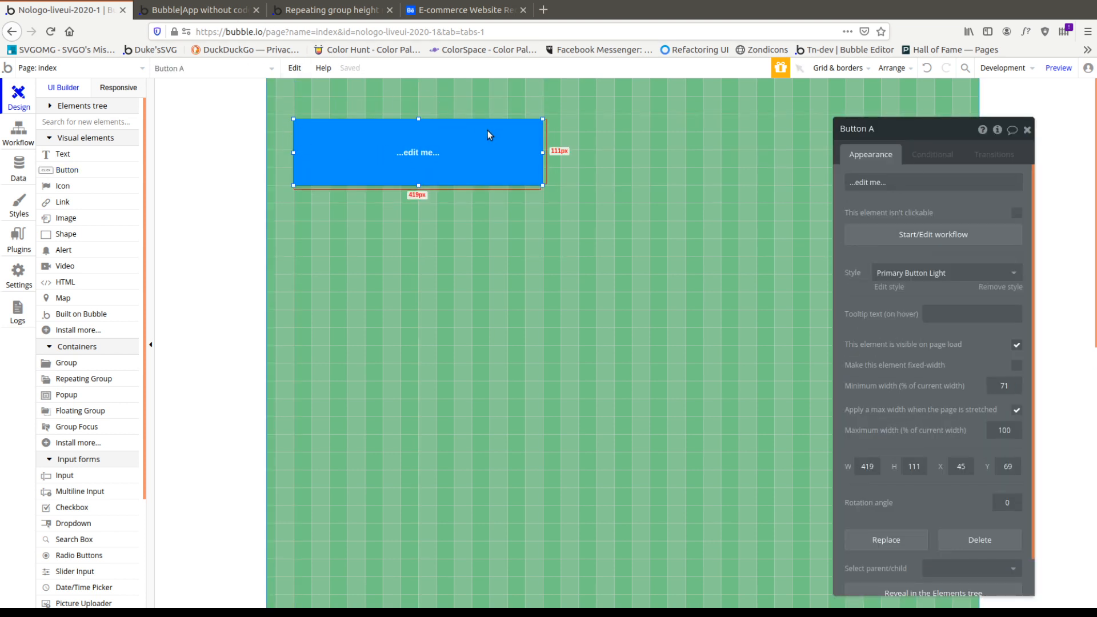
Check the button page in the preview's responsive design mode, widening the viewport to about 1638 px.
left_click(167, 8)
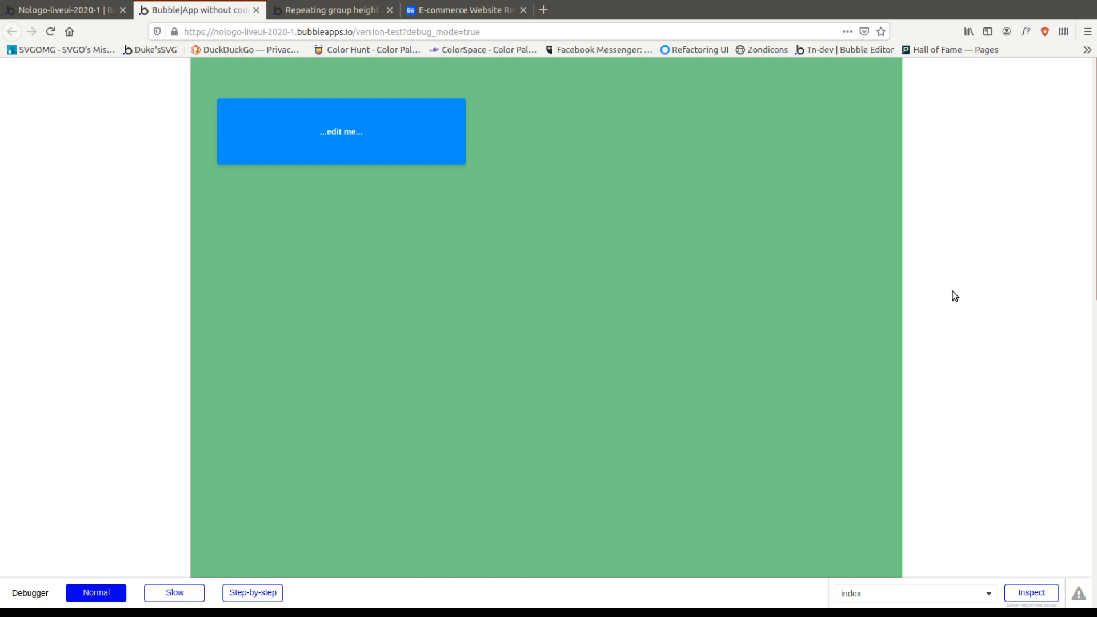
key("ctrl+shift+m")
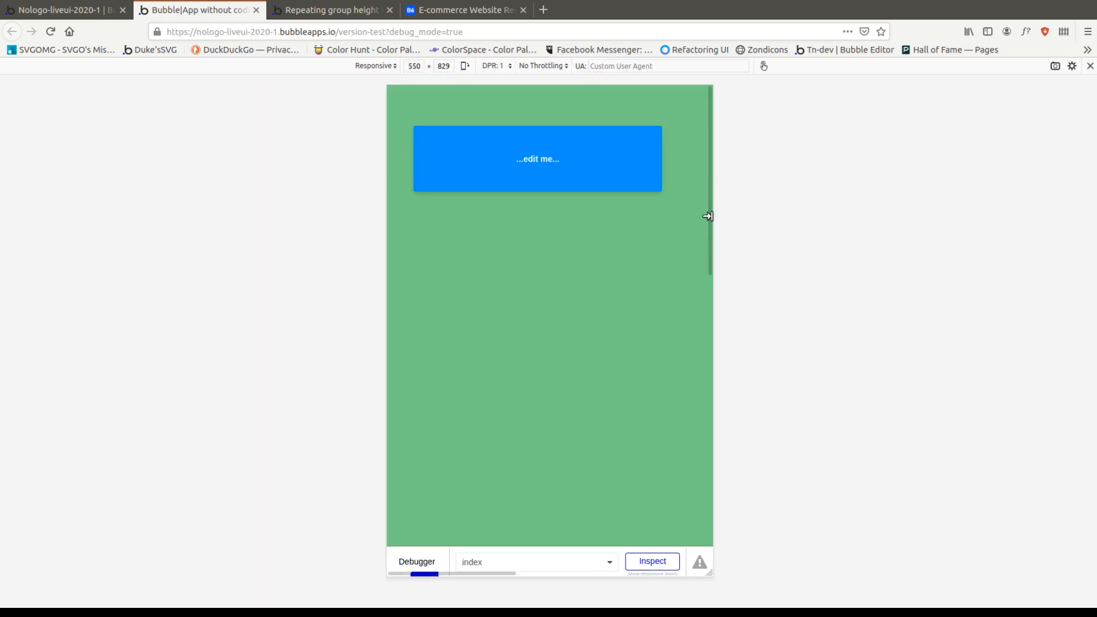
left_click_drag(710, 215, 1032, 261)
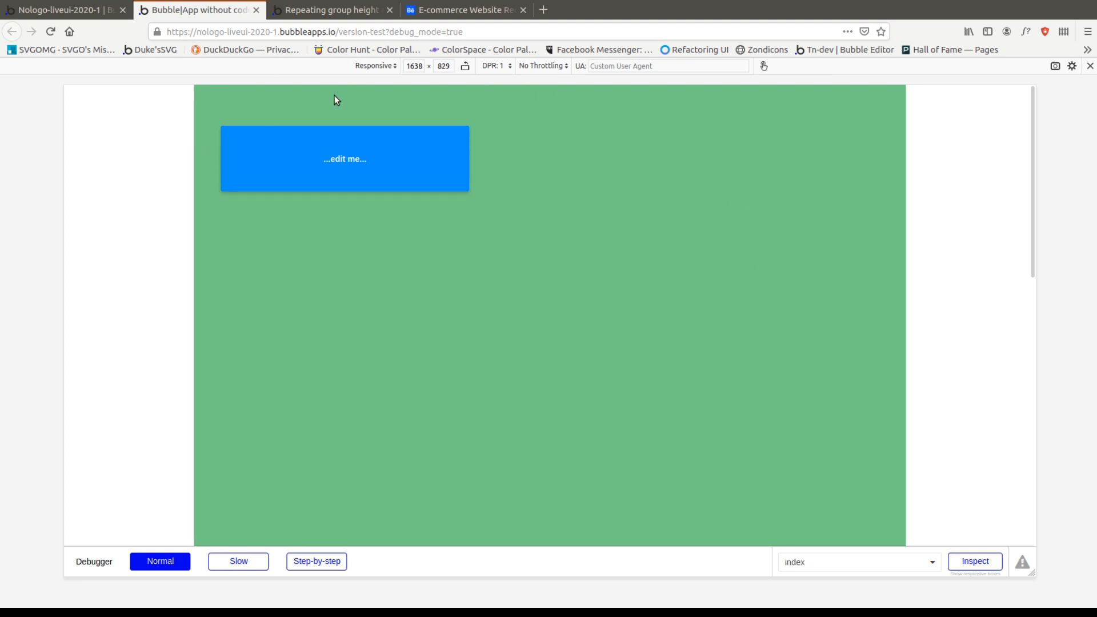
Turn off the fixed-width setting of the index page and check the preview again.
left_click(60, 10)
left_click(626, 287)
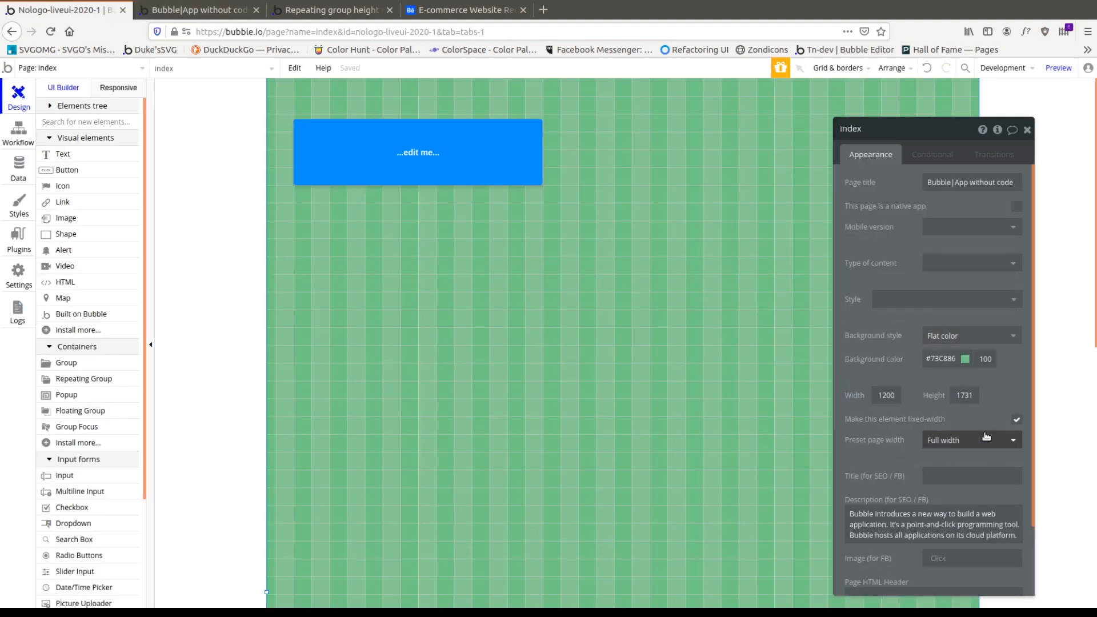
left_click(1017, 420)
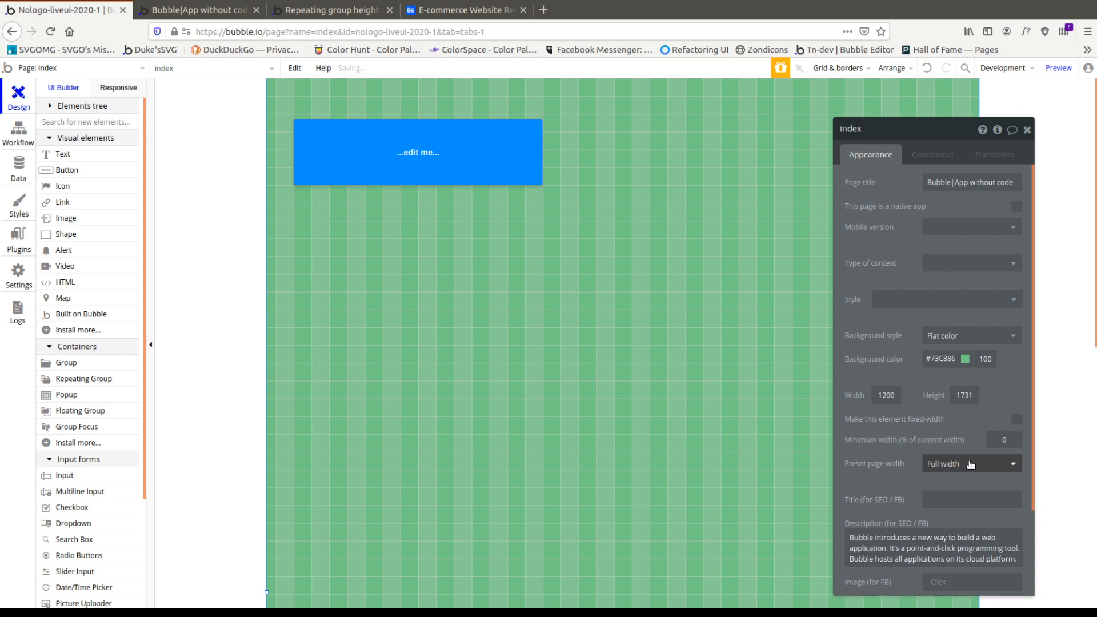
left_click(228, 10)
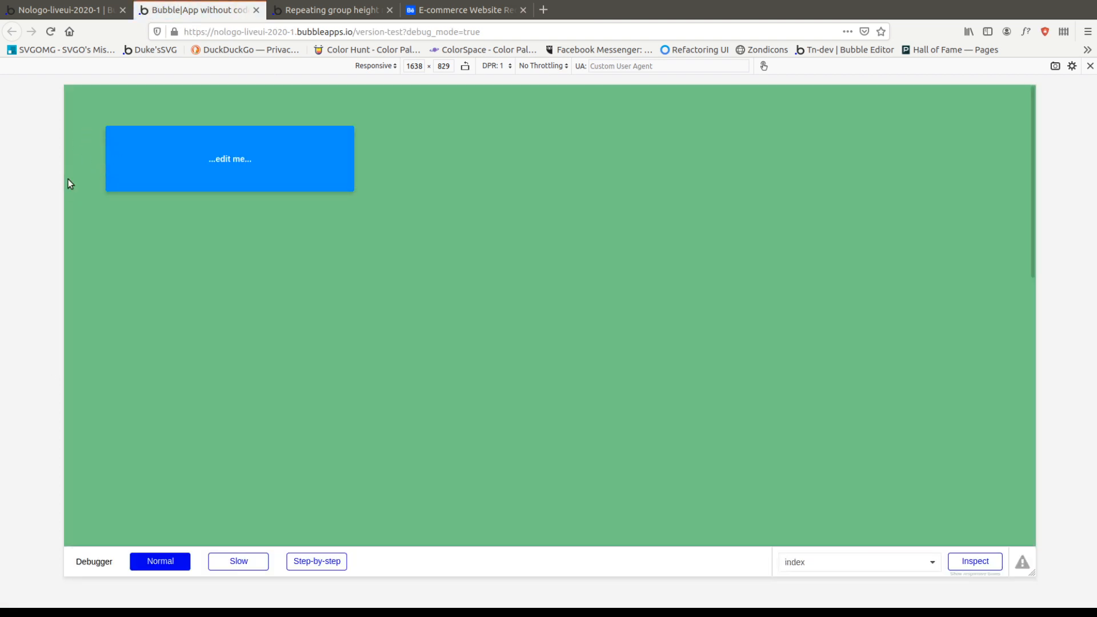
Duplicate the button beside the original at X 480, widen the copy to about 705 px and make it fixed-width.
left_click(63, 14)
left_click_drag(400, 148, 656, 146)
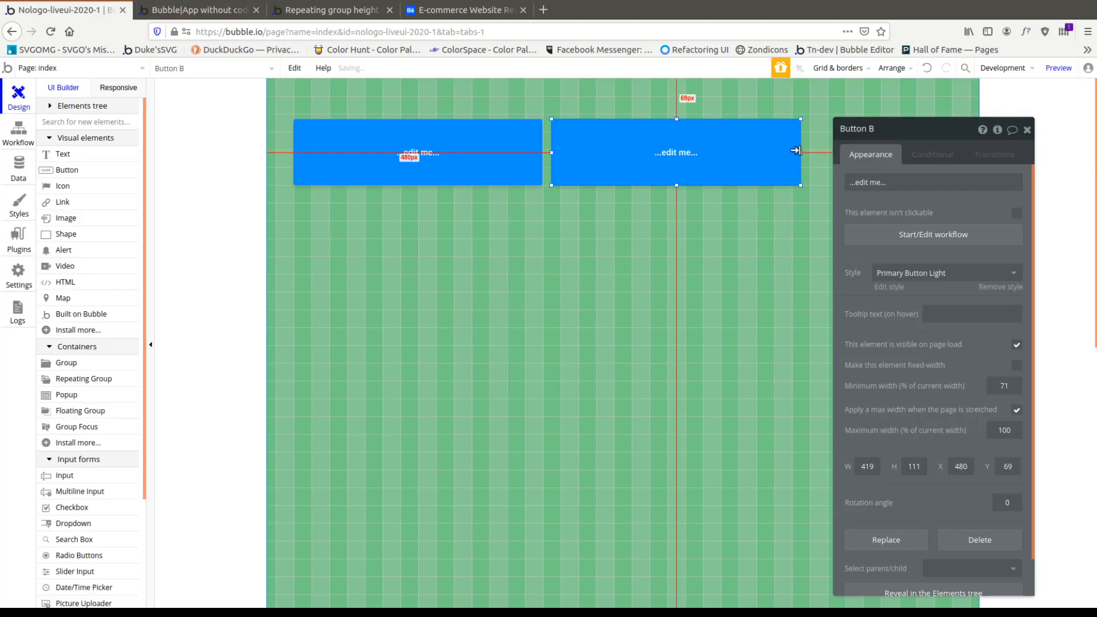
left_click_drag(796, 151, 970, 151)
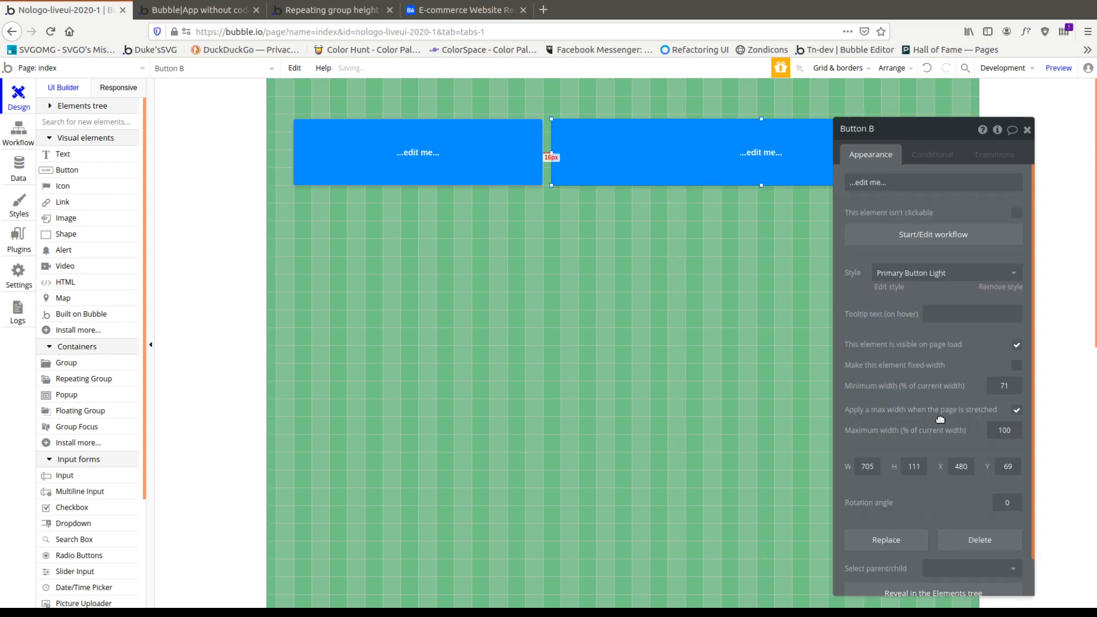
left_click(1017, 365)
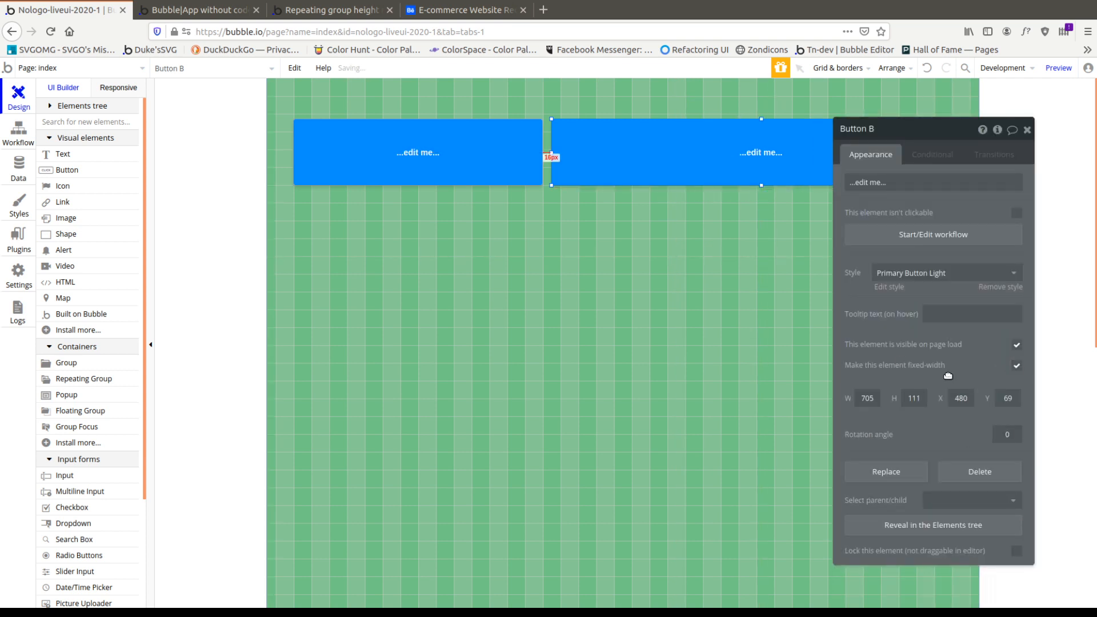
Test the two-button page in the preview at about 818 and 1008 px wide, inspecting the row element around the upper button.
left_click(1060, 67)
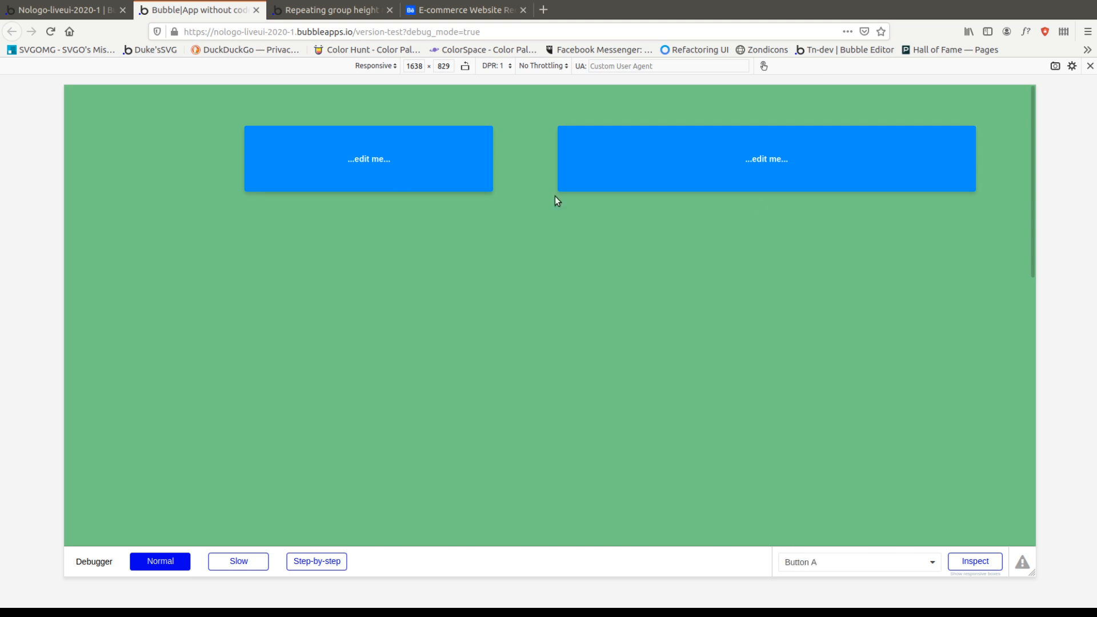
left_click_drag(1034, 201, 792, 250)
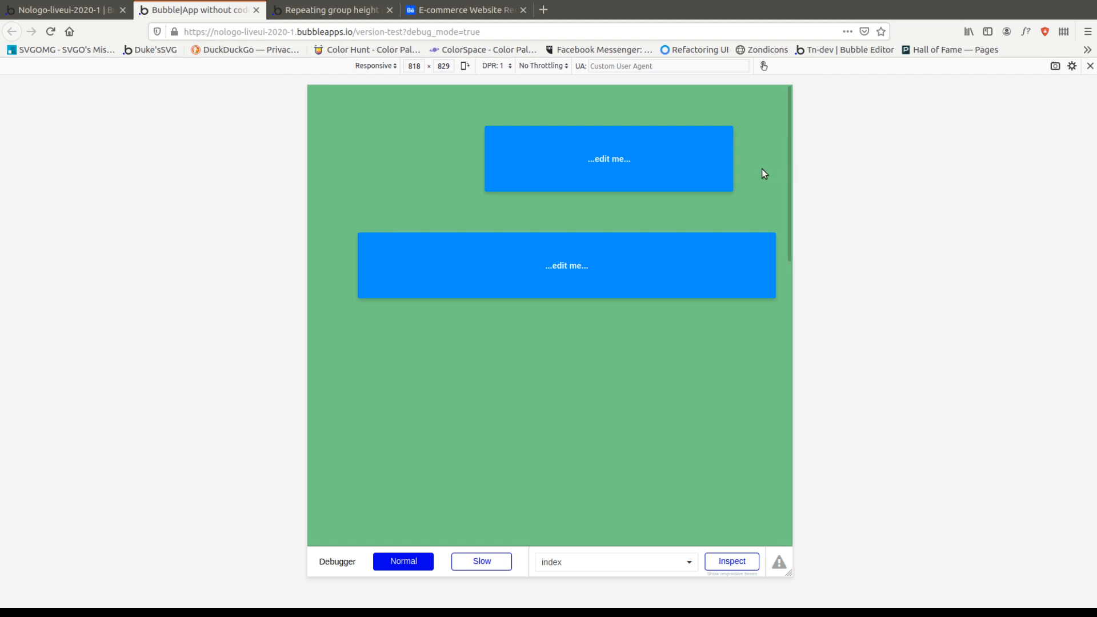
key("ctrl+shift+c")
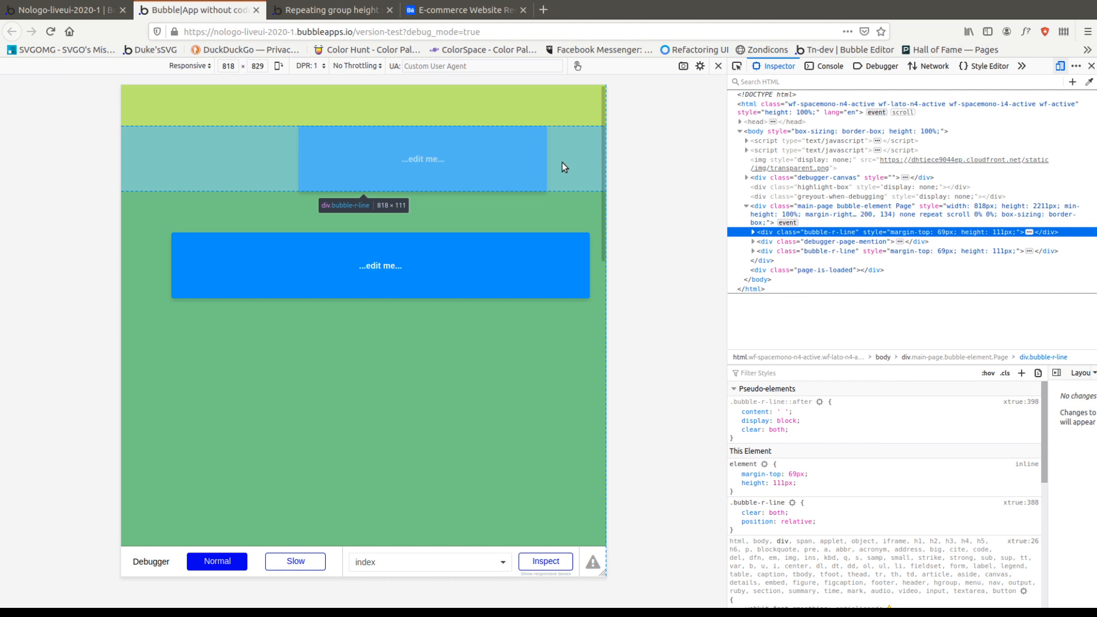
left_click(562, 162)
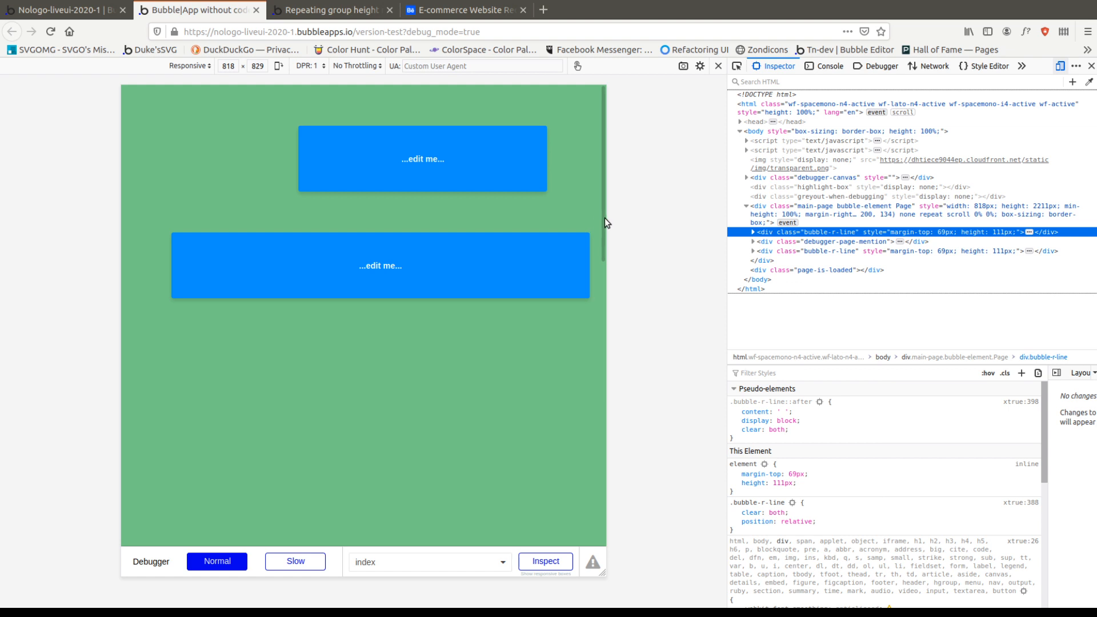
left_click_drag(606, 221, 658, 224)
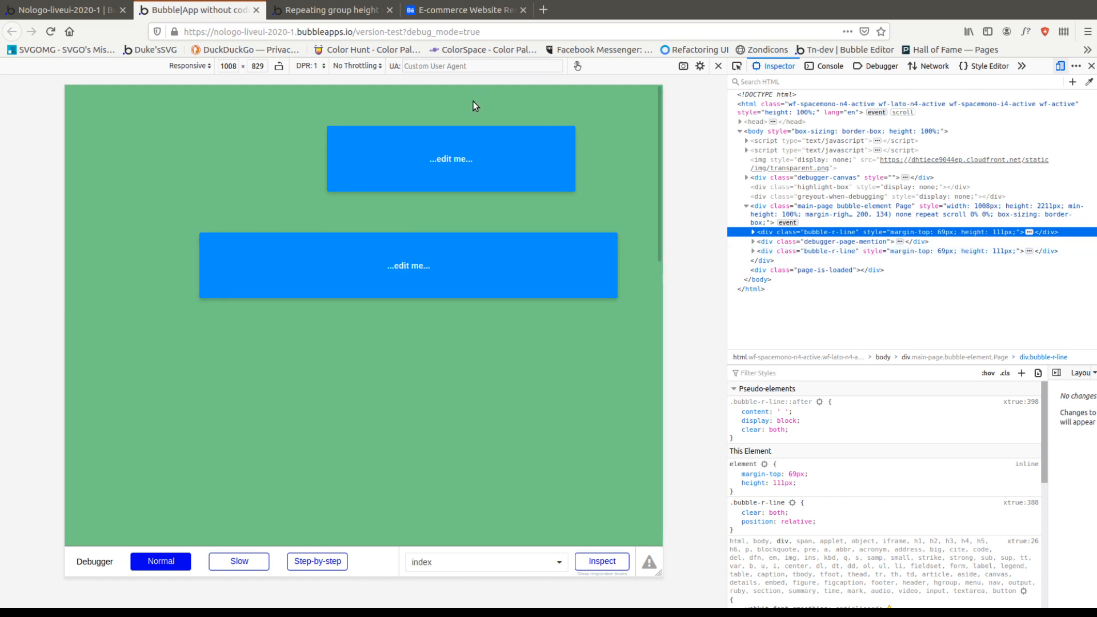
Inspect the row element around the lower, wider button in the preview, switching briefly to the editor to compare.
left_click(63, 10)
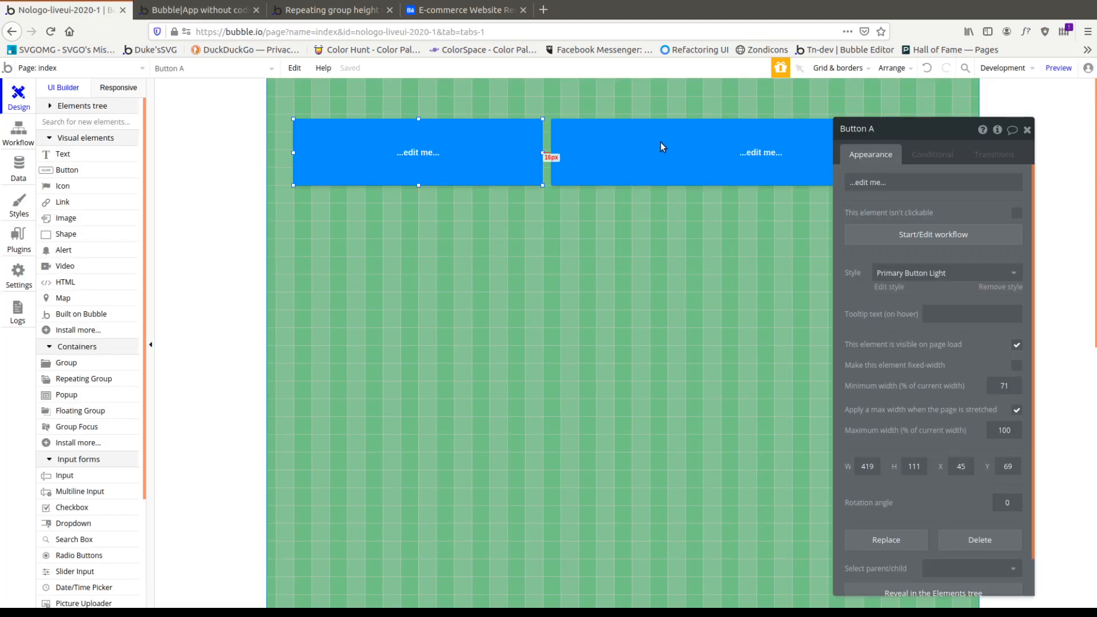
left_click(200, 9)
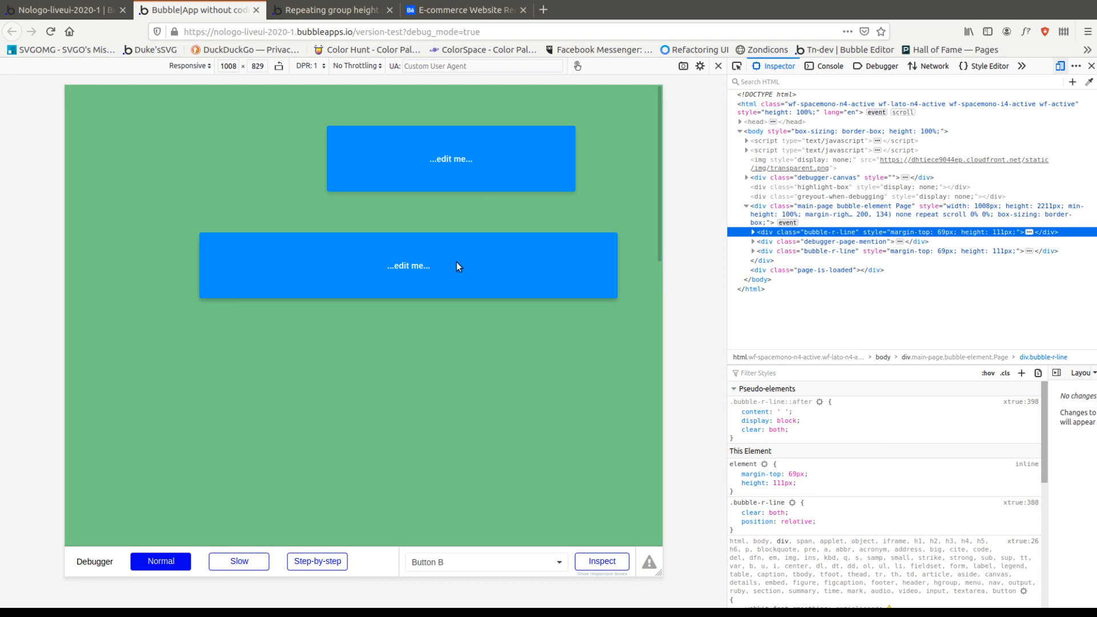
right_click(475, 208)
key("q")
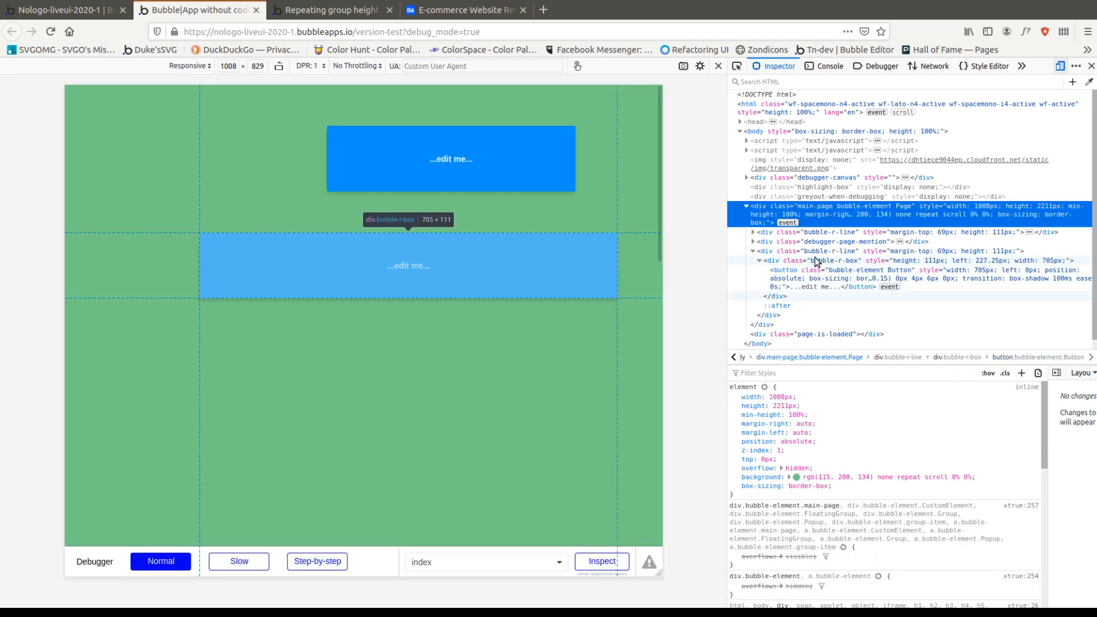
left_click(816, 254)
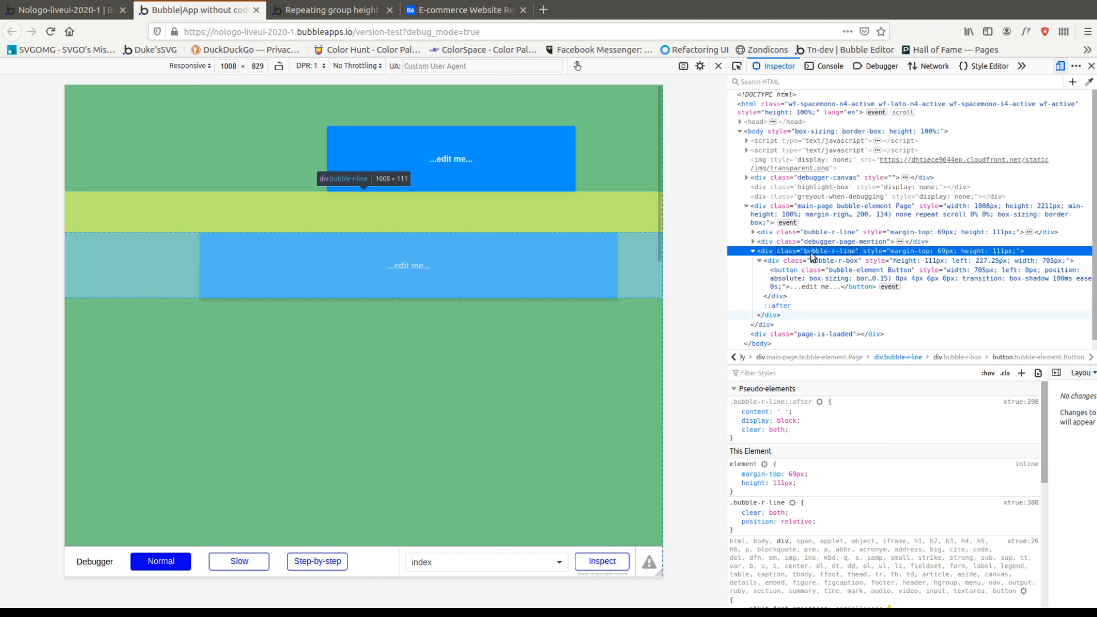
Widen the preview viewport to about 1320 px and inspect the upper row and debugger-page-mention elements.
left_click_drag(727, 279, 859, 290)
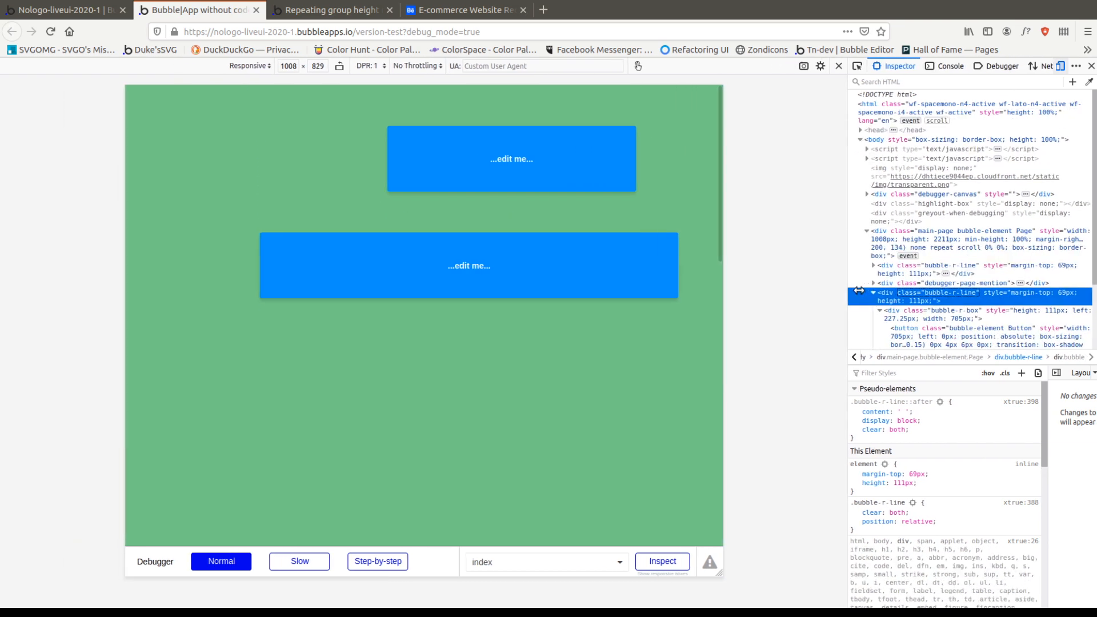
left_click_drag(724, 302, 816, 309)
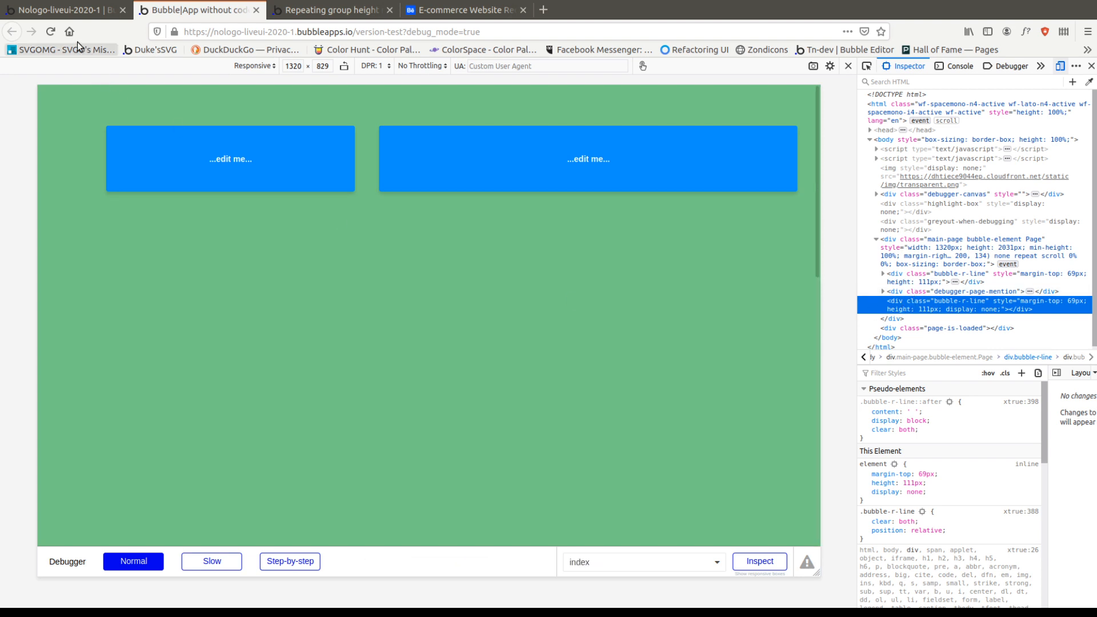
left_click(952, 273)
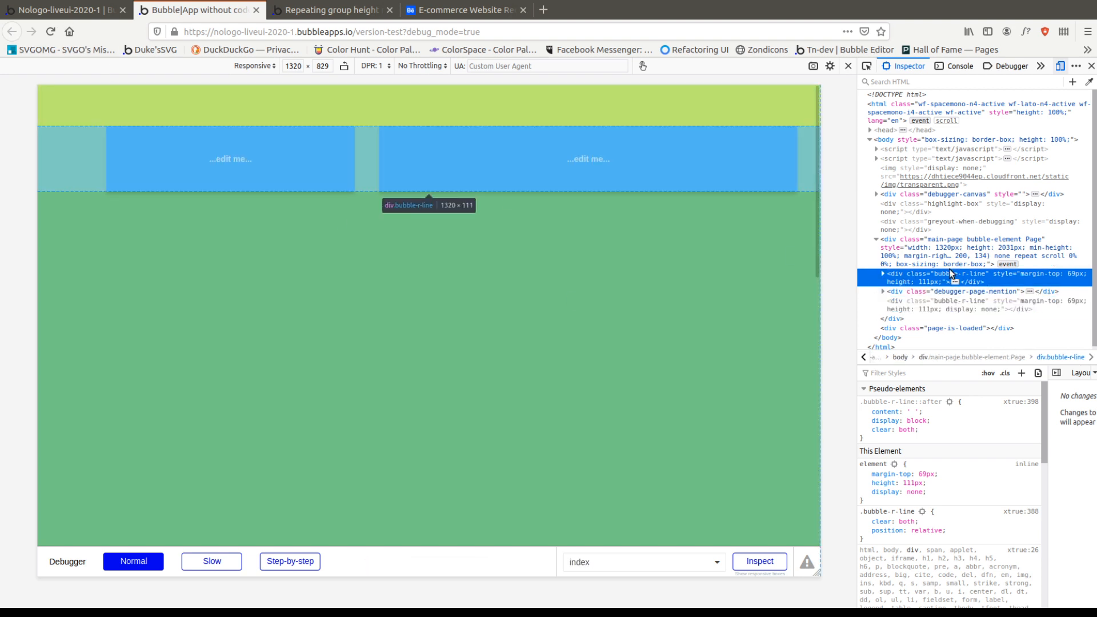
left_click(882, 293)
left_click(882, 292)
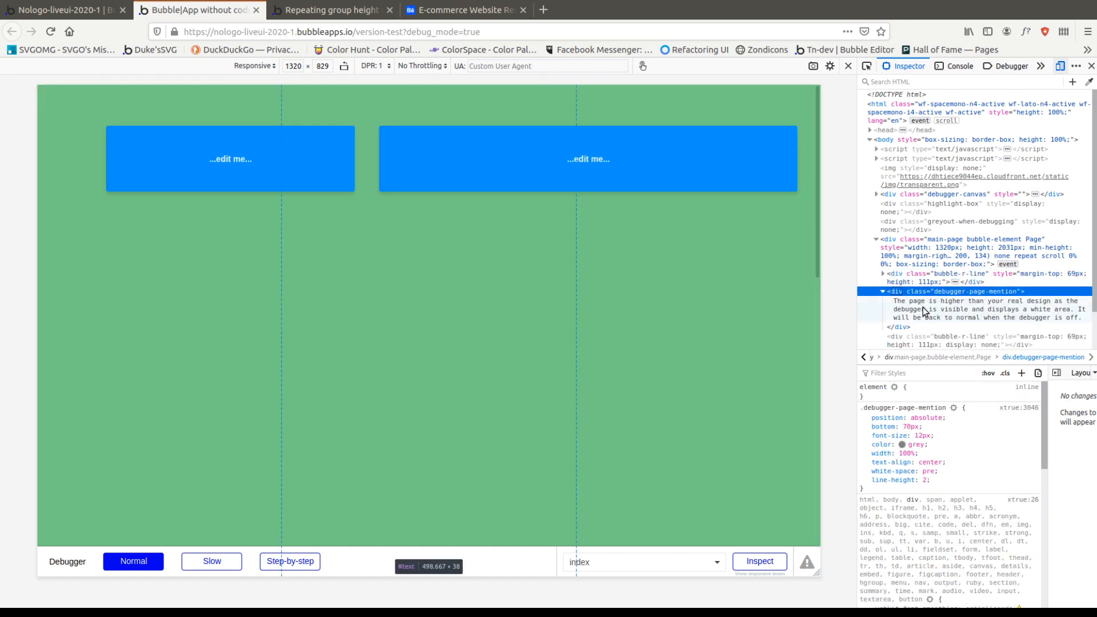
Inspect the box elements inside the two buttons' shared row, then test the preview at about 788 and 1328 px wide.
left_click(888, 277)
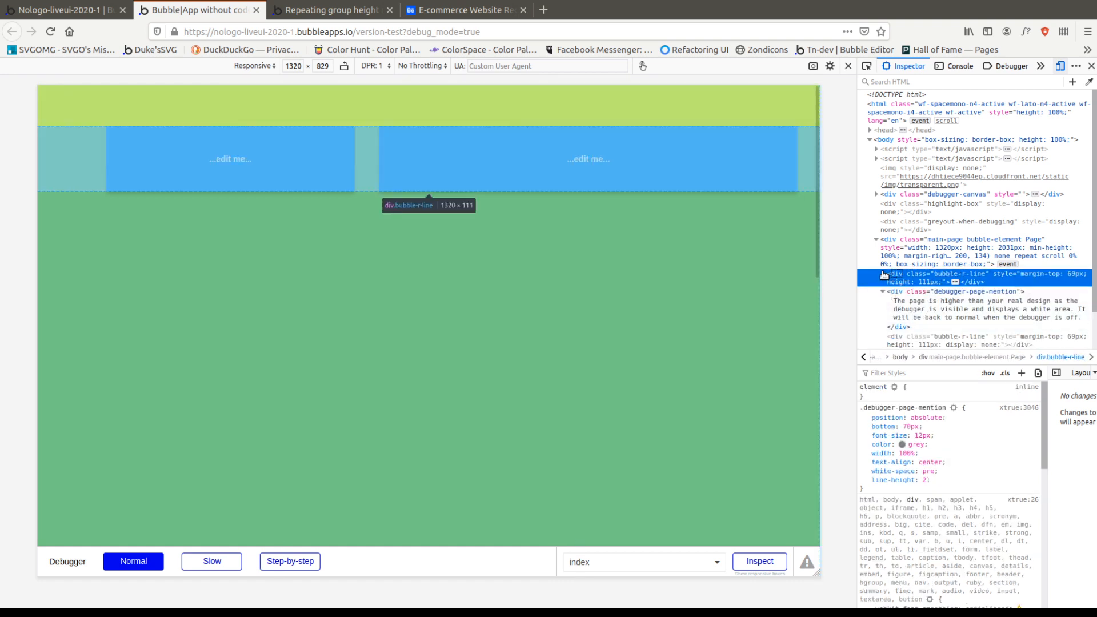
left_click(917, 299)
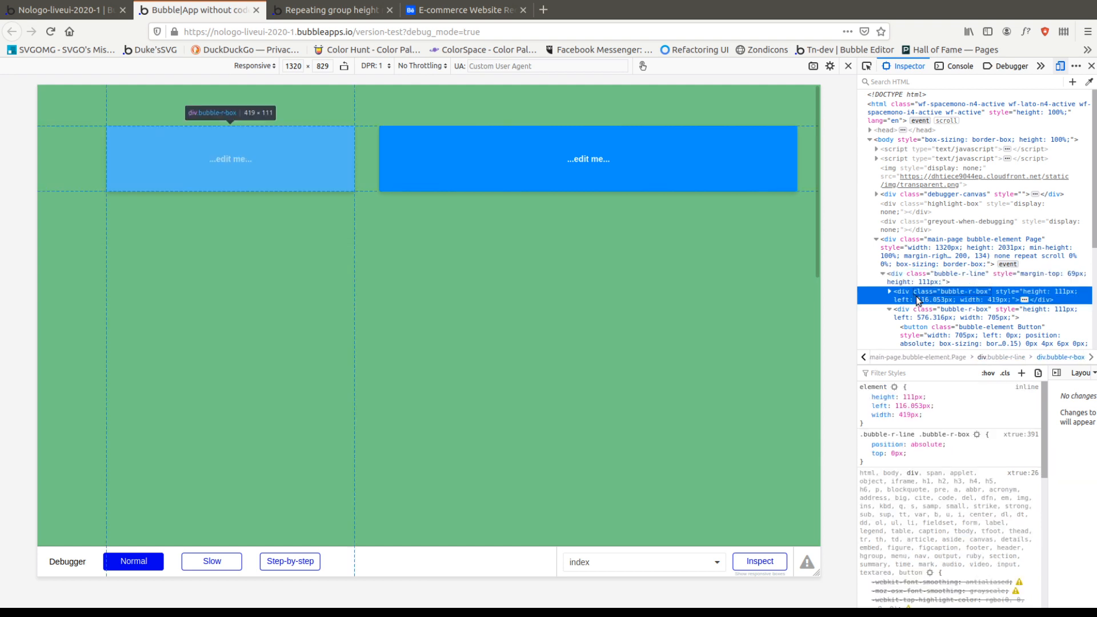
left_click(927, 315)
left_click(929, 303)
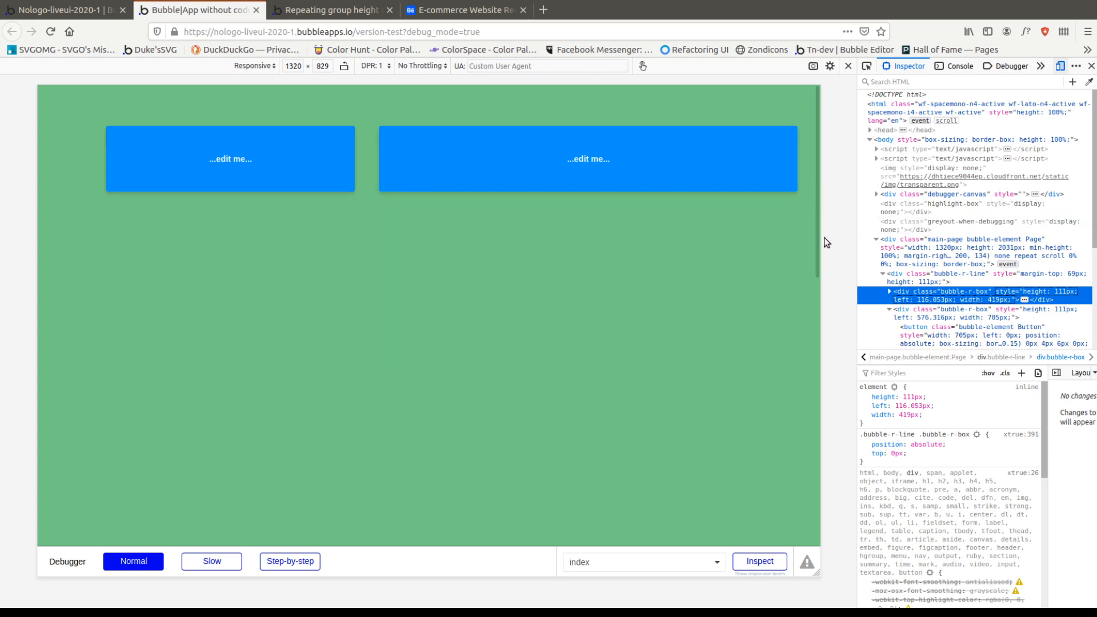
left_click_drag(822, 245, 658, 247)
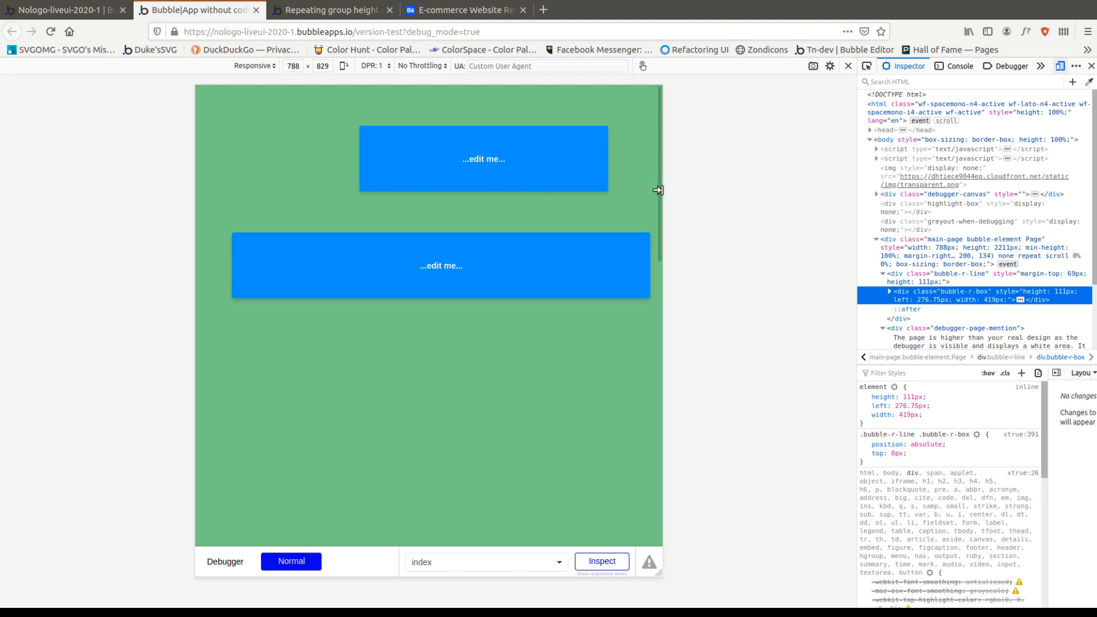
left_click_drag(659, 191, 819, 193)
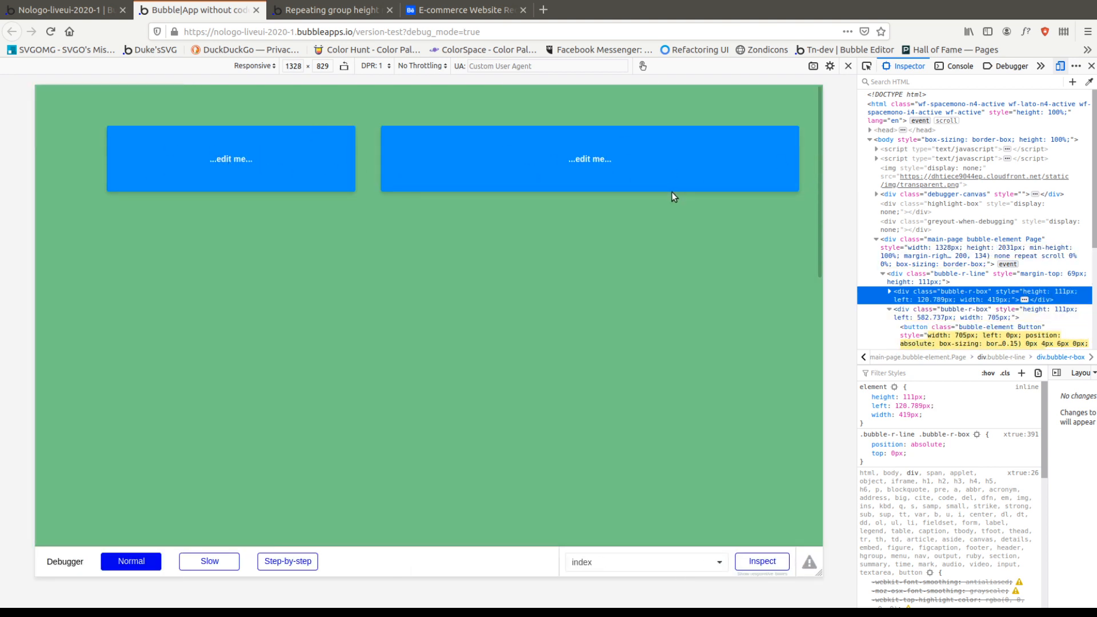
Return to the Bubble editor and delete both buttons from the index page.
left_click(101, 13)
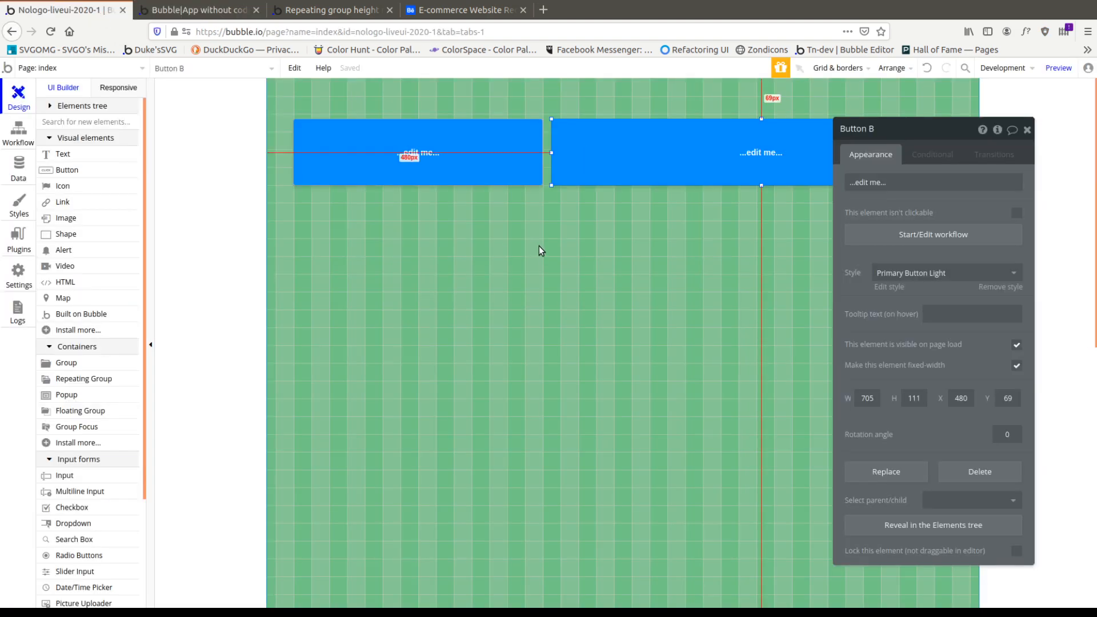
left_click_drag(932, 201, 166, 180)
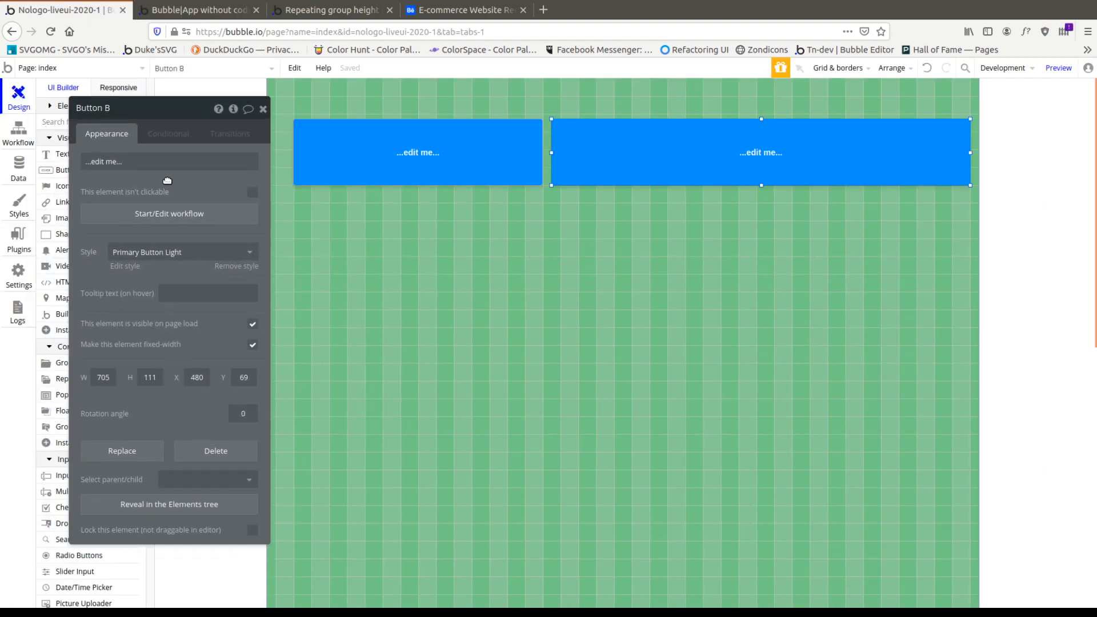
left_click(387, 149)
key("Delete")
left_click(699, 167)
key("Delete")
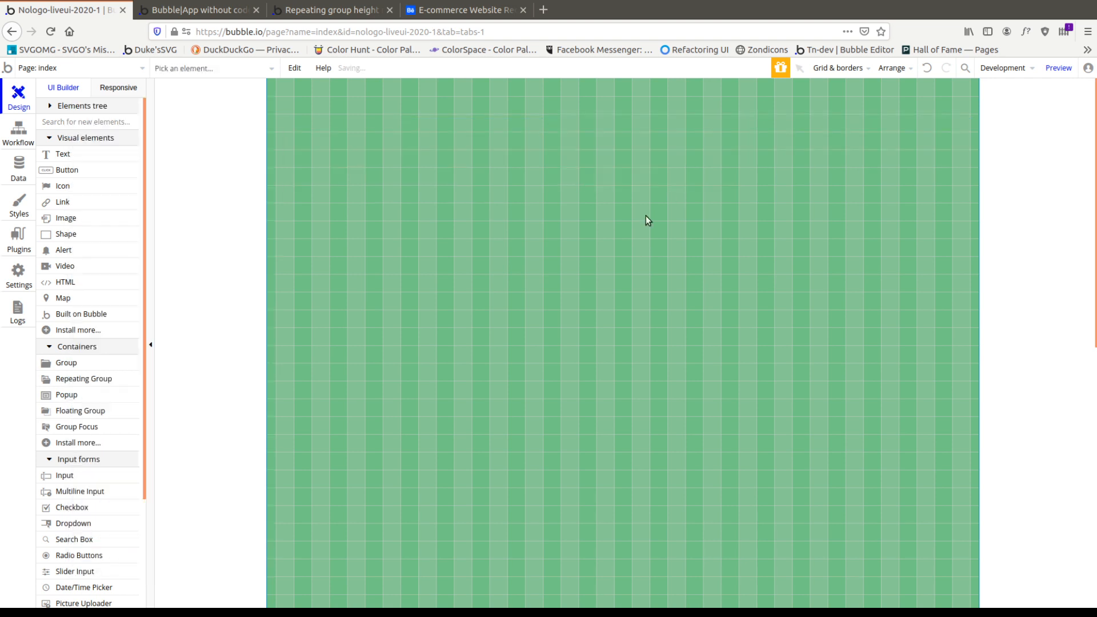
Set the index page's flat background color to #F0F0F0 and close its properties.
double_click(560, 237)
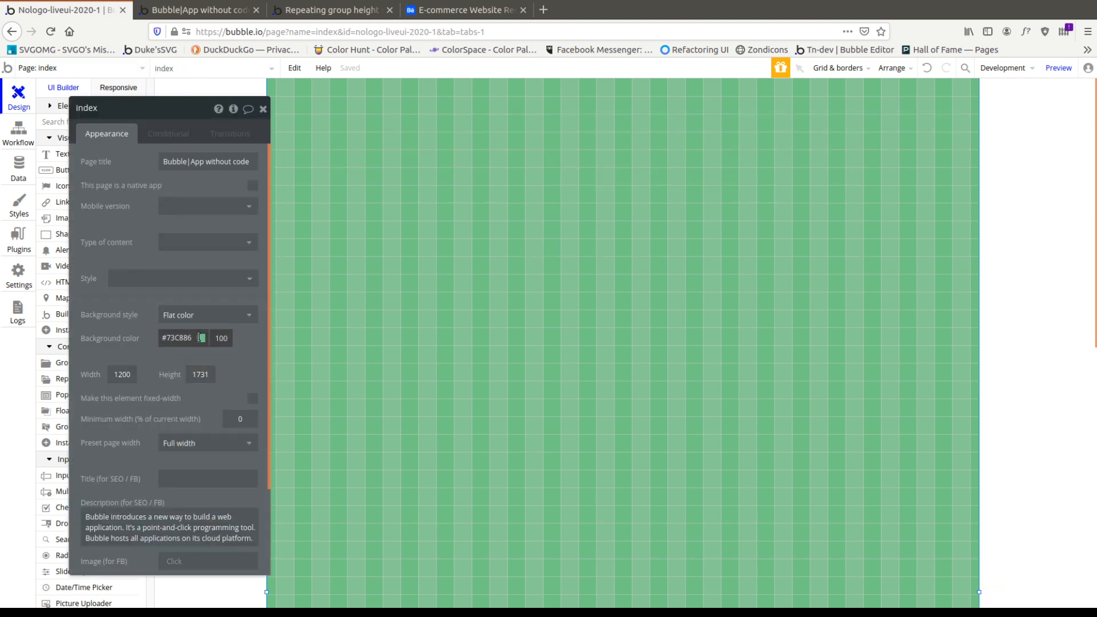
left_click(207, 315)
left_click(195, 352)
left_click(180, 342)
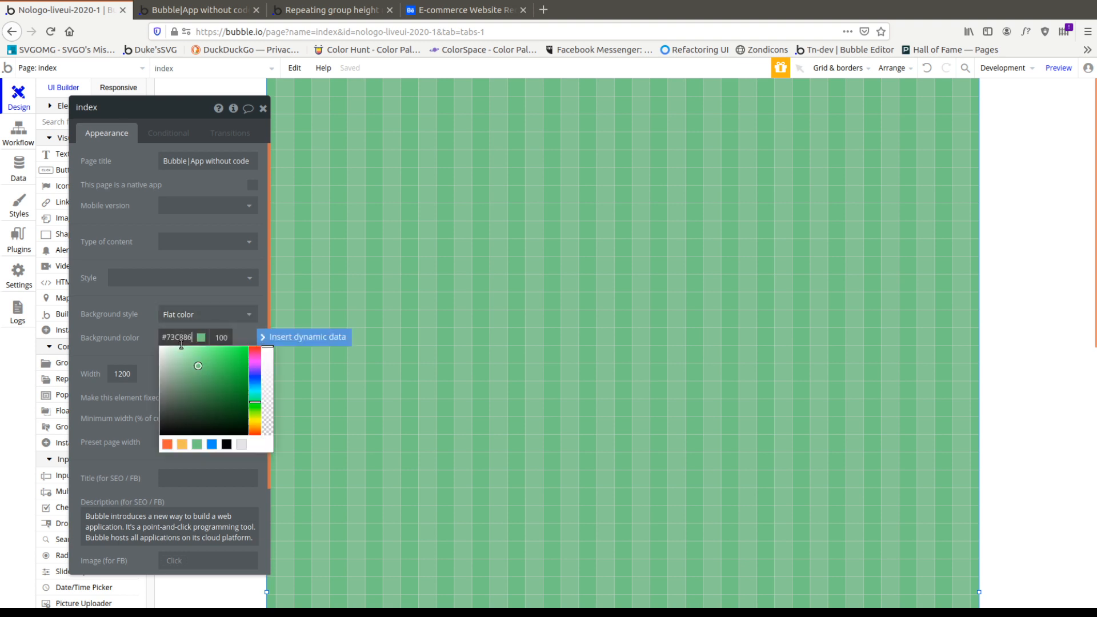
double_click(178, 337)
left_click(173, 362)
double_click(178, 338)
type("F0F0F0")
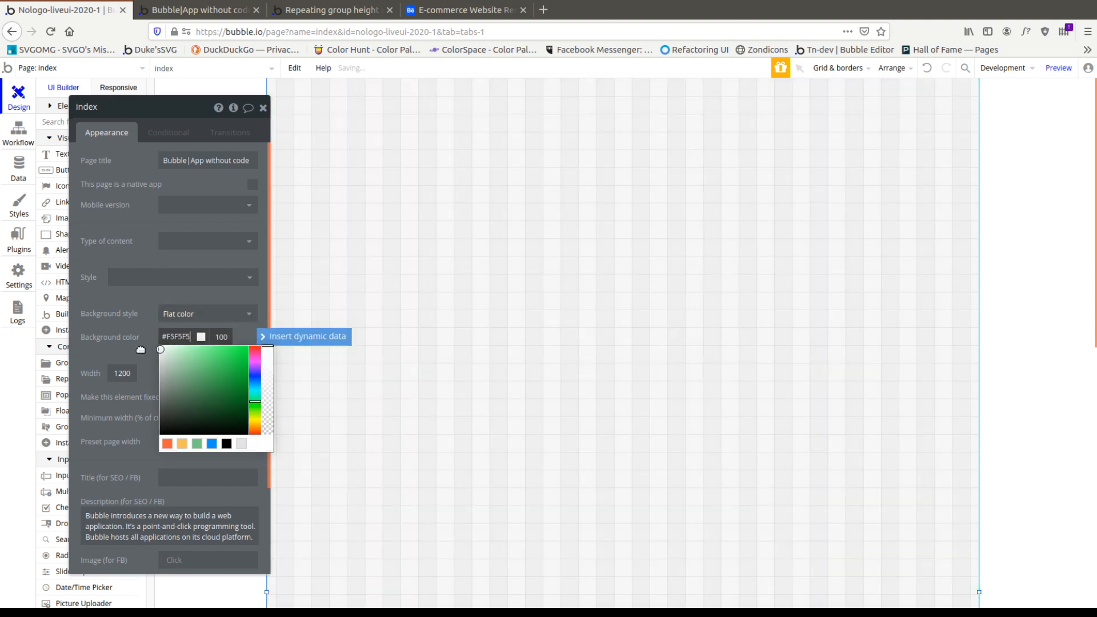
left_click(140, 352)
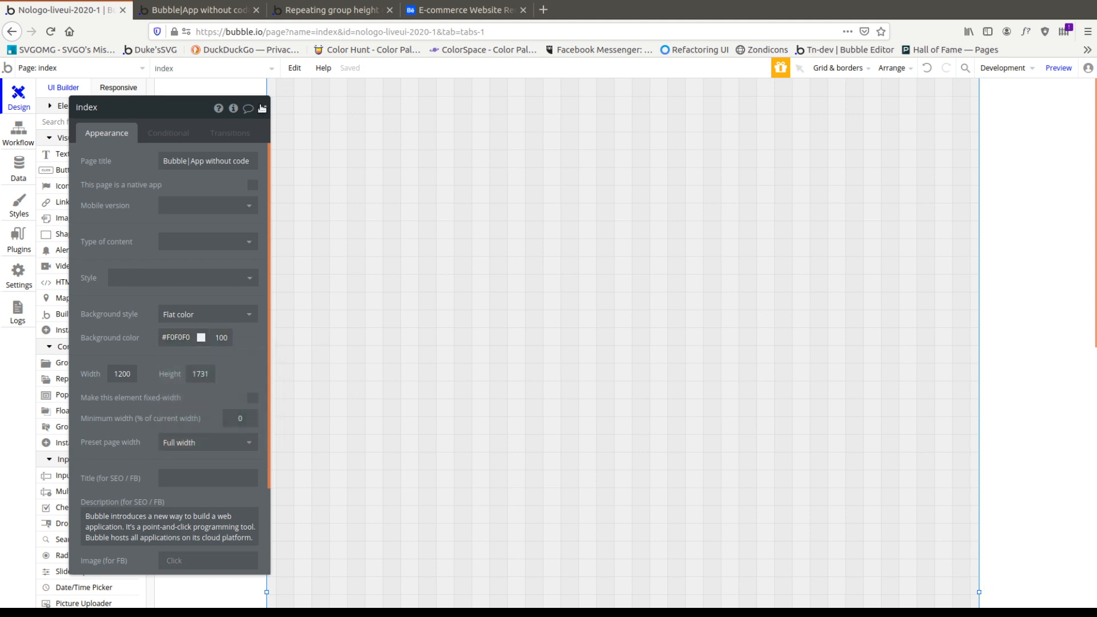
left_click(263, 108)
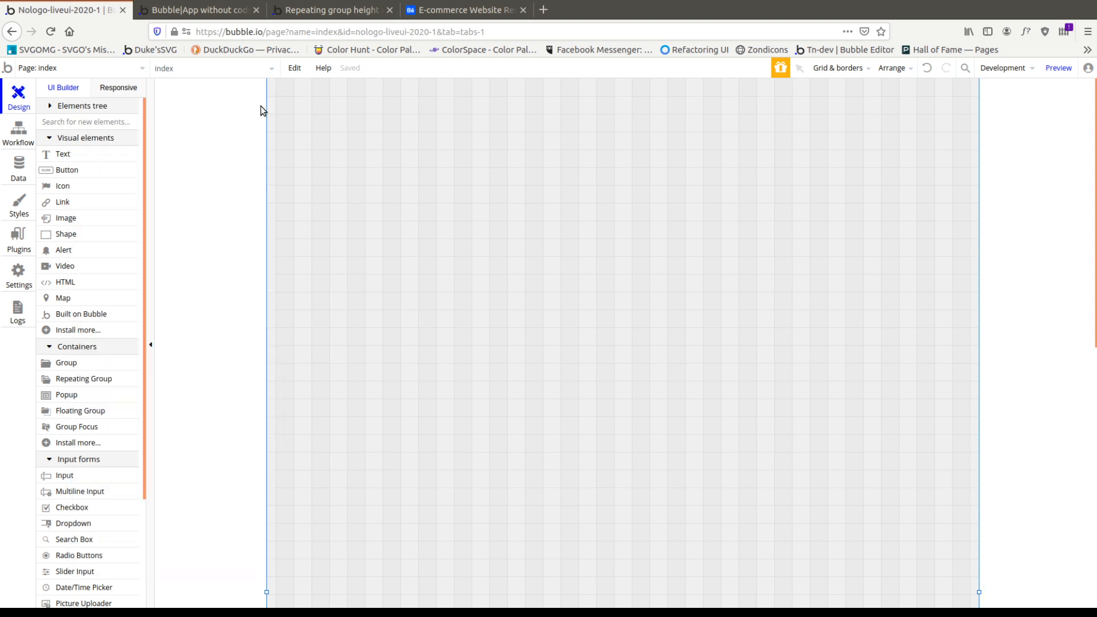
Draw a group about 324 px wide and 559 px high on the index page.
left_click(83, 363)
mouse_move(388, 165)
left_mouse_down()
mouse_move(591, 435)
mouse_move(580, 495)
left_mouse_up()
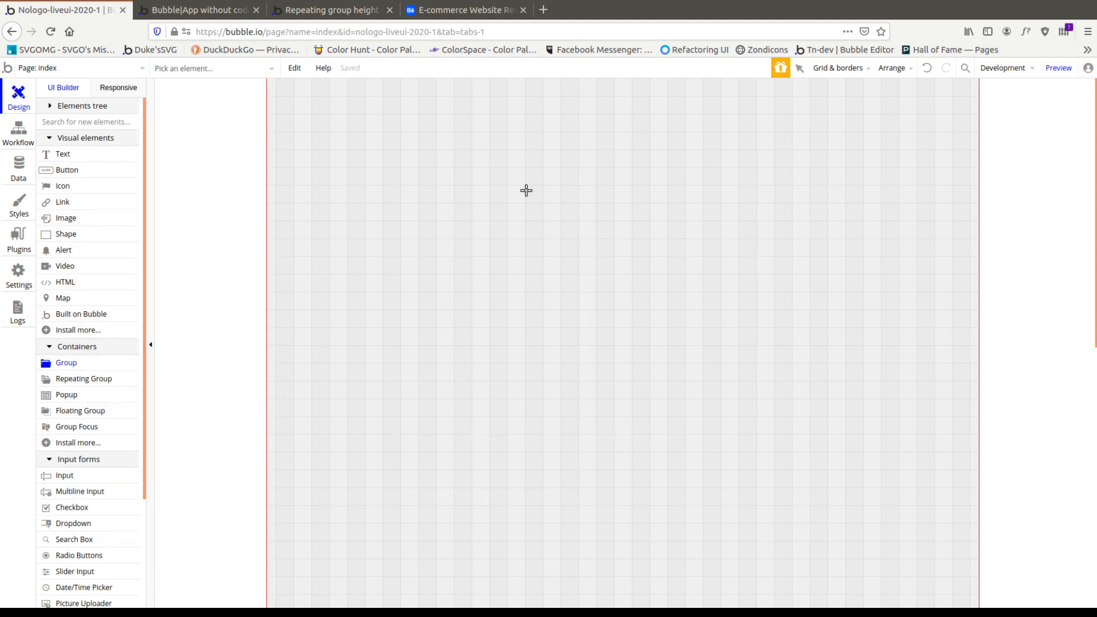
Examine the desktop, tablet and mobile layouts in the E-commerce Website Redesign on Behance, then return to the Bubble editor.
left_click(474, 13)
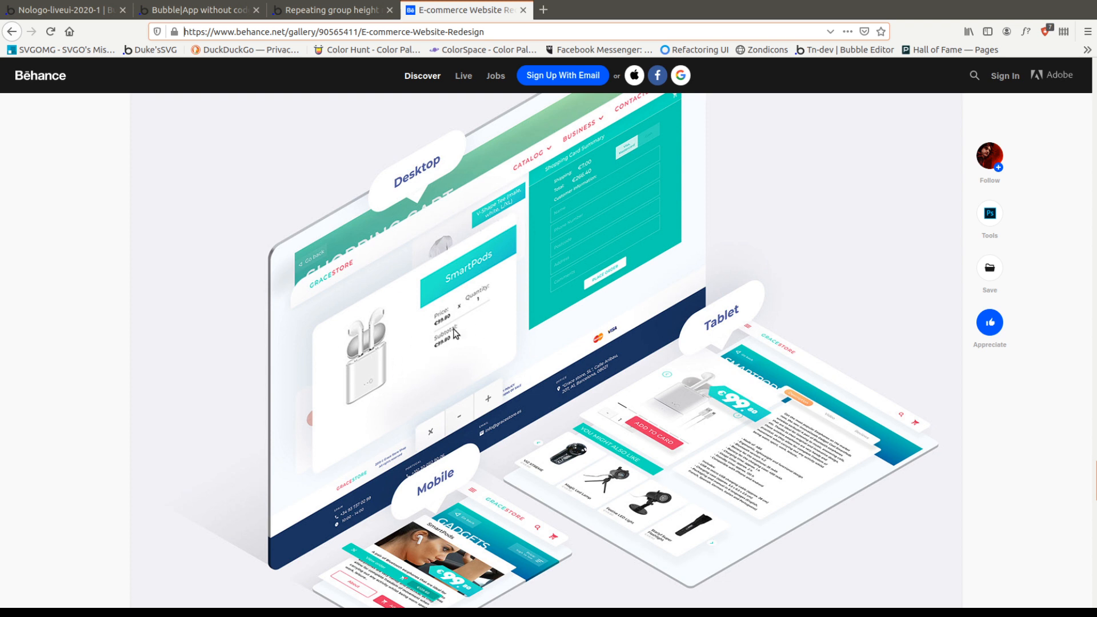
scroll(481, 325, "down", 1)
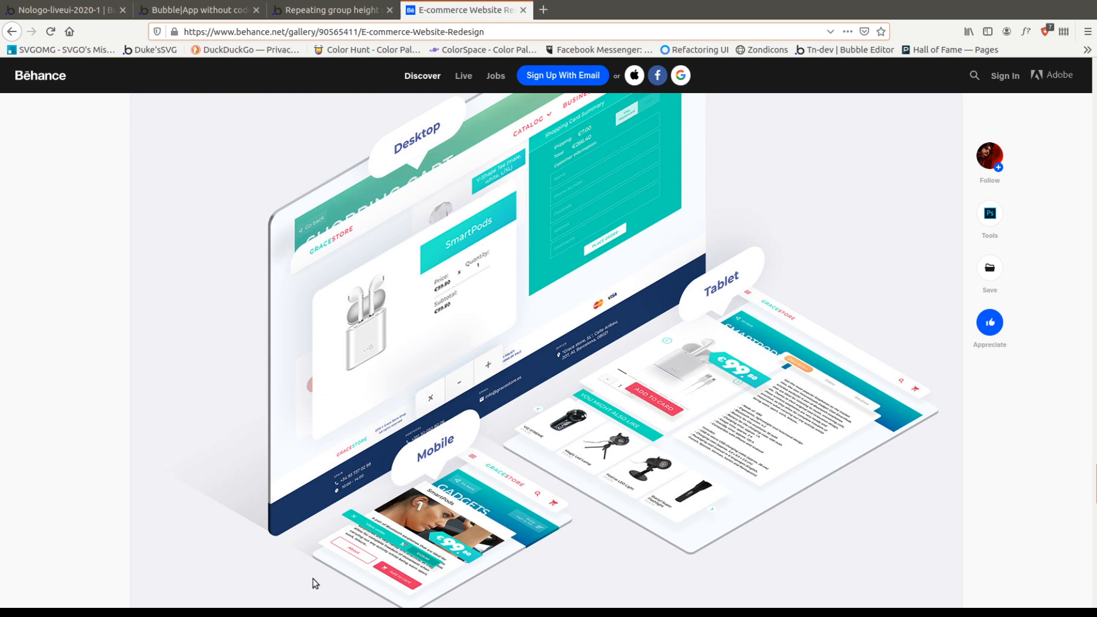
left_click(91, 11)
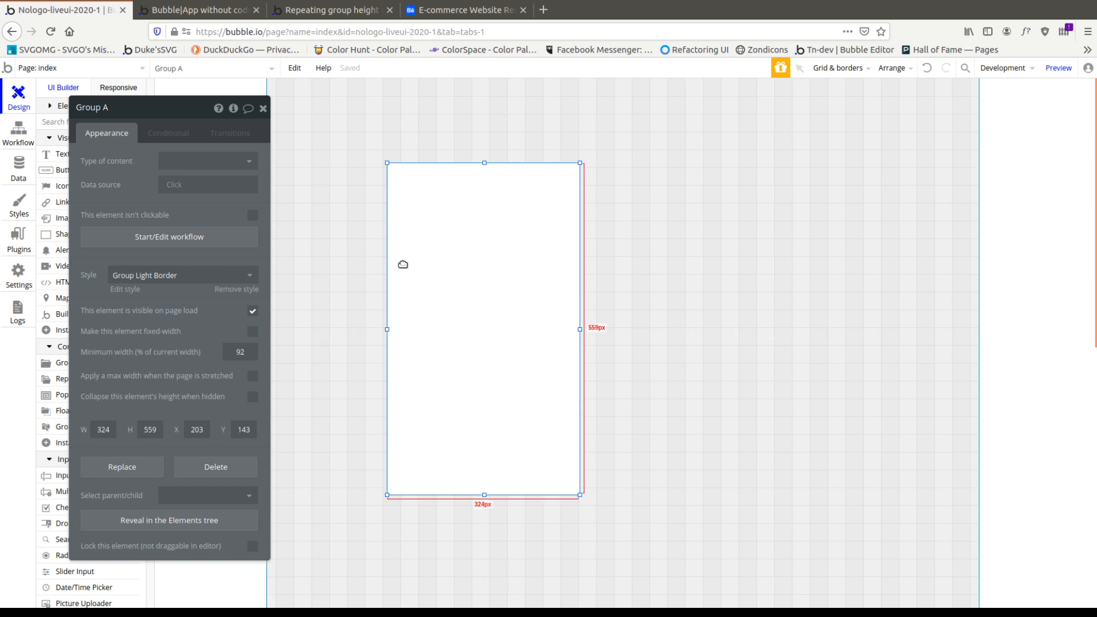
Place the group at X 0, Y 60 and set its minimum width to 20% and its width to 600.
left_click_drag(441, 309, 346, 262)
left_click(681, 277)
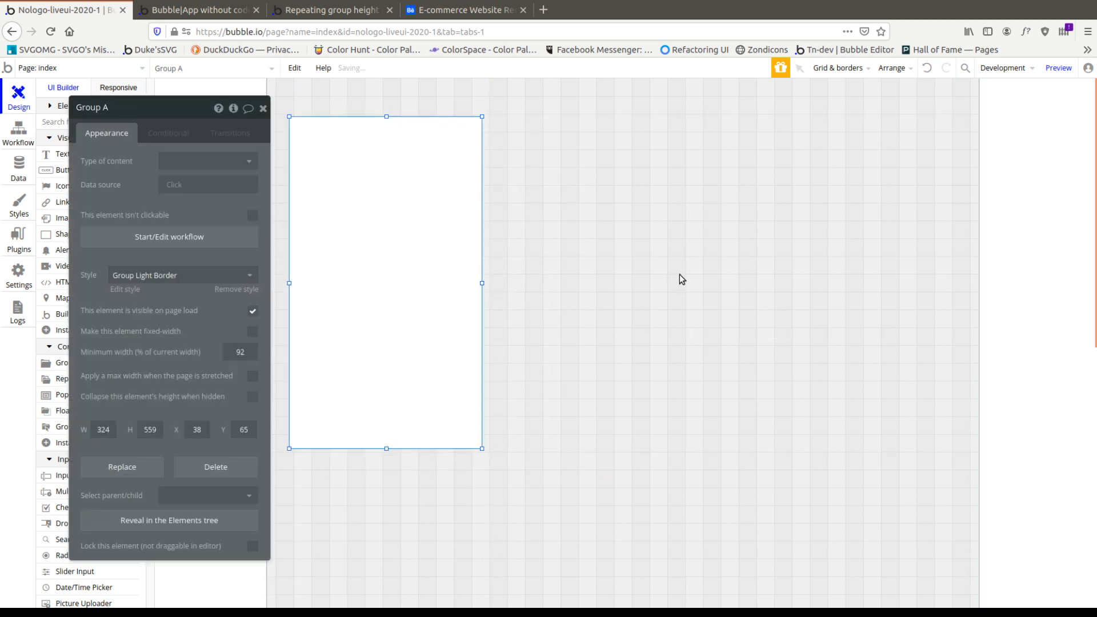
left_click(381, 316)
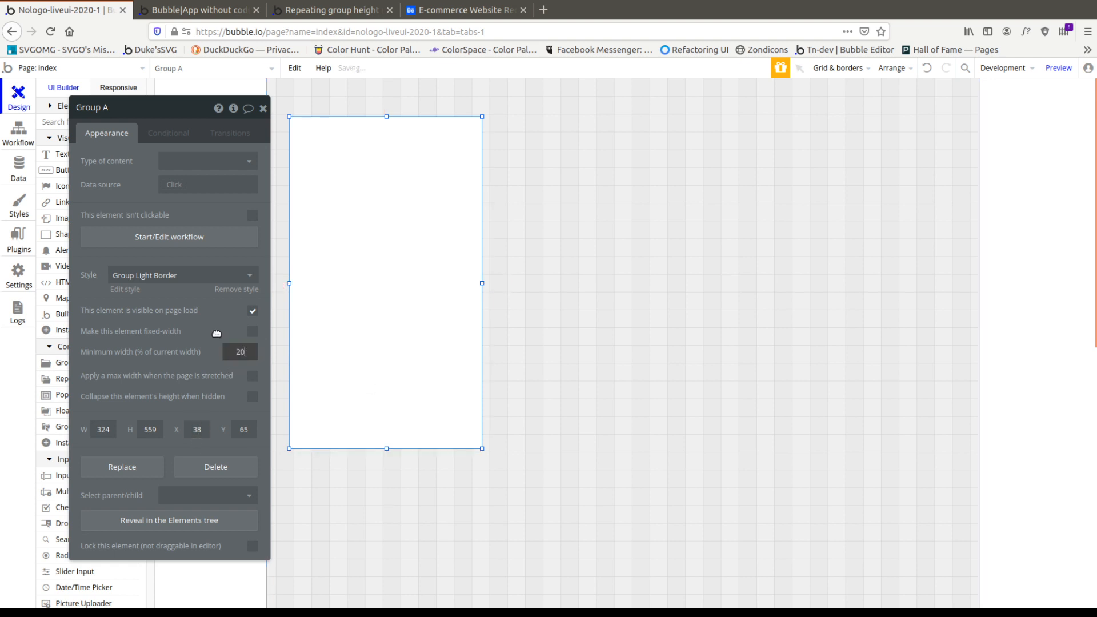
left_click_drag(441, 277, 402, 286)
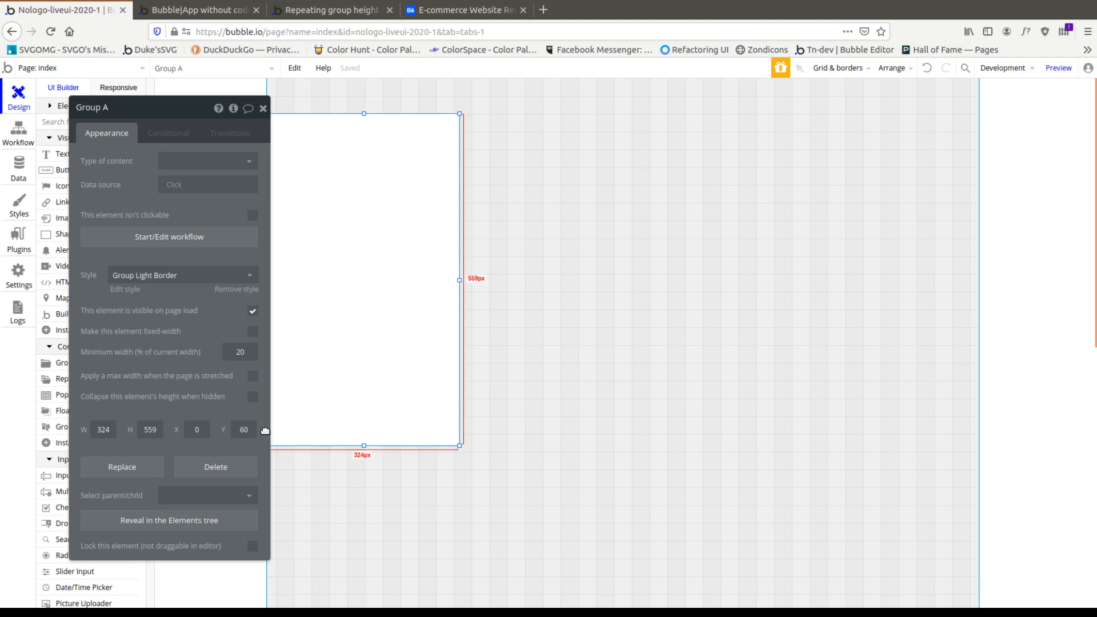
double_click(104, 430)
type("600")
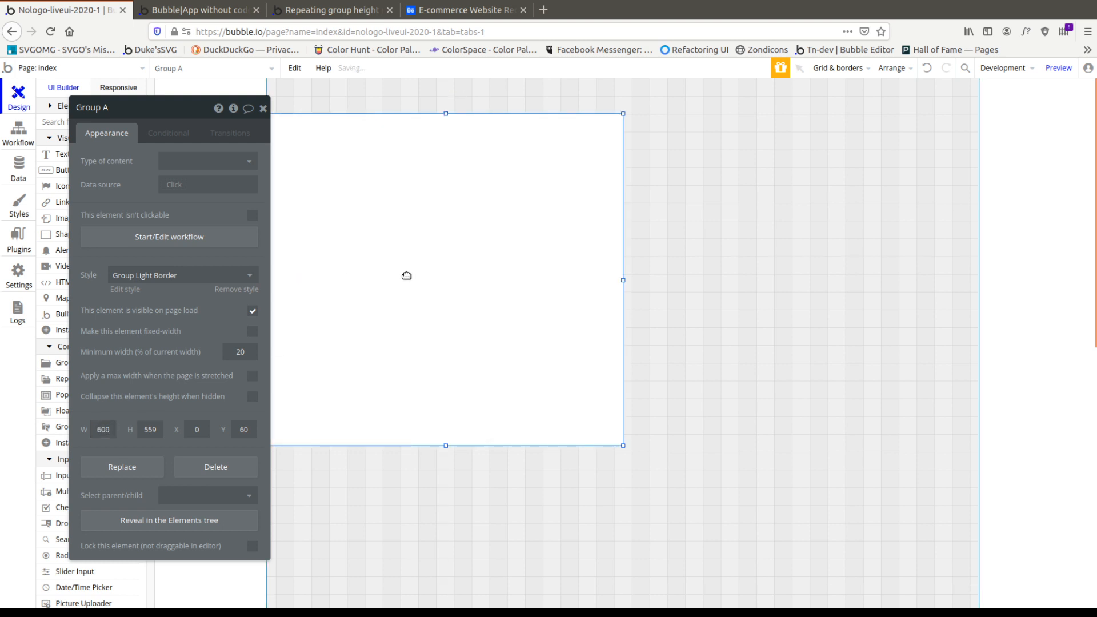
Duplicate the group beside the original at X 600, Y 60 and move the properties window aside.
left_click_drag(382, 281, 914, 276)
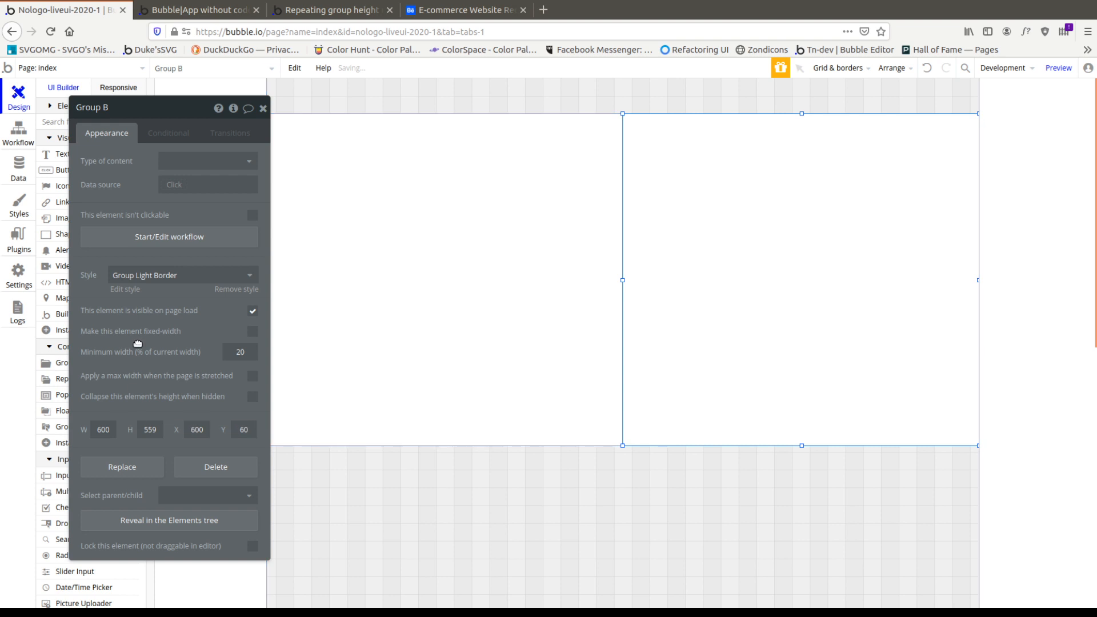
left_click_drag(138, 344, 276, 323)
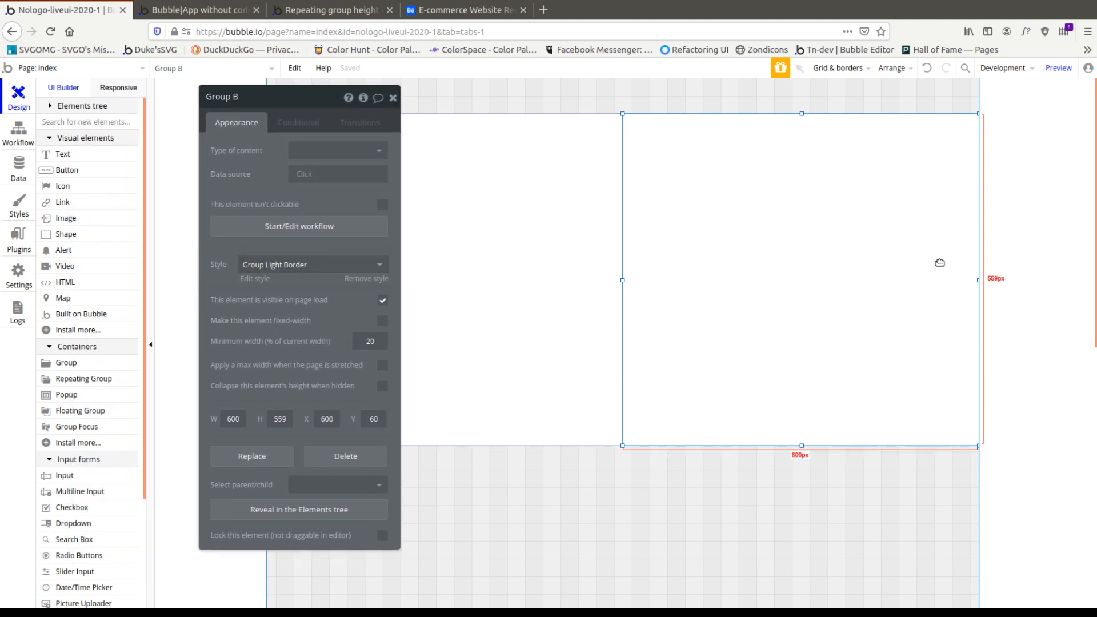
Add a text element about 220 by 46 px near the top of the second group reading "Shopping cart summary".
left_click(63, 154)
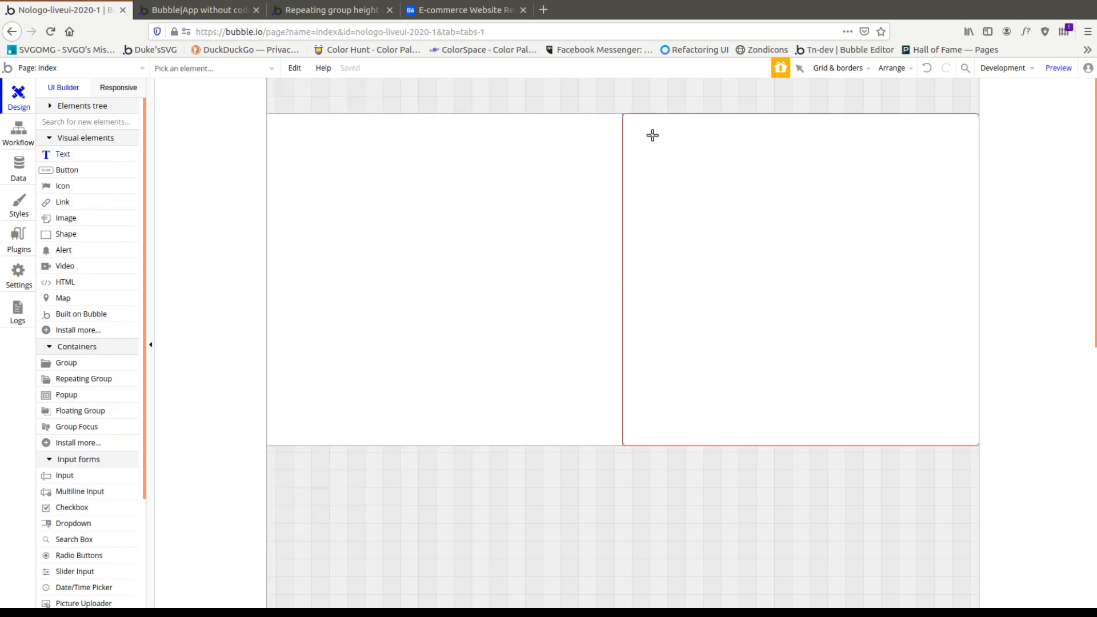
left_click_drag(651, 135, 783, 163)
type("Shopping cart summary")
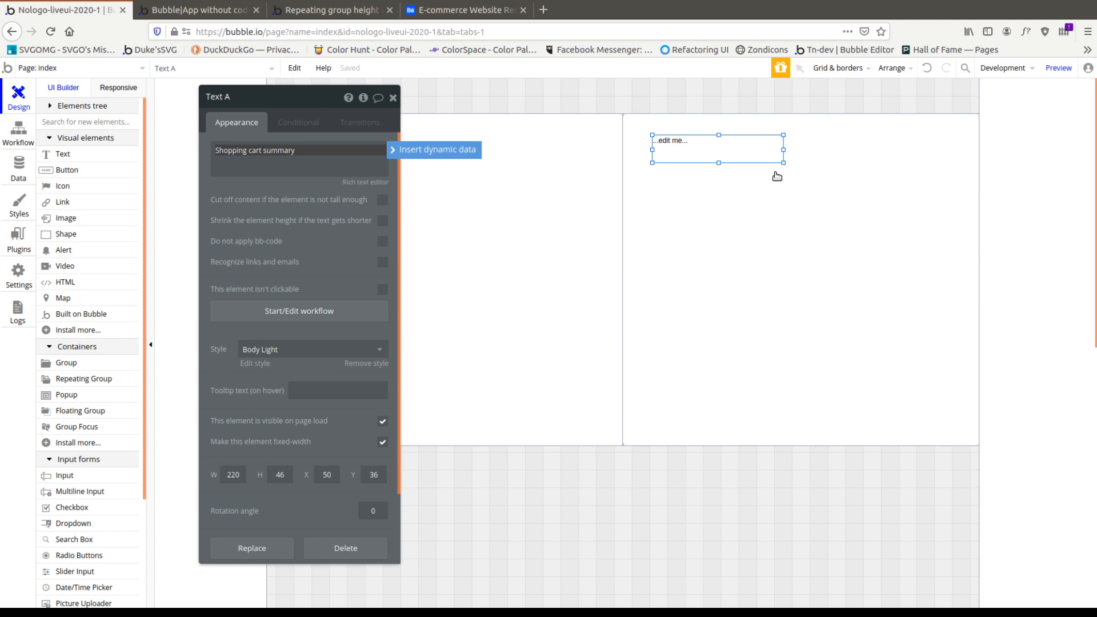
Copy the text element into the first group at about X 65, Y 30 and change its text to "Product summary".
left_click(772, 172)
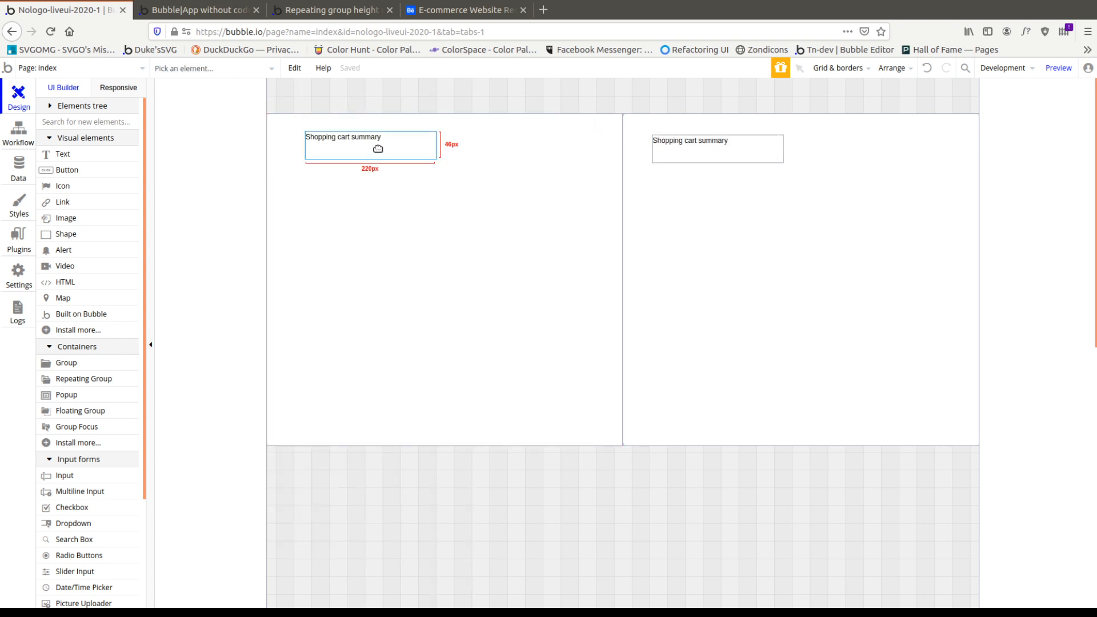
double_click(378, 149)
type("Product summary")
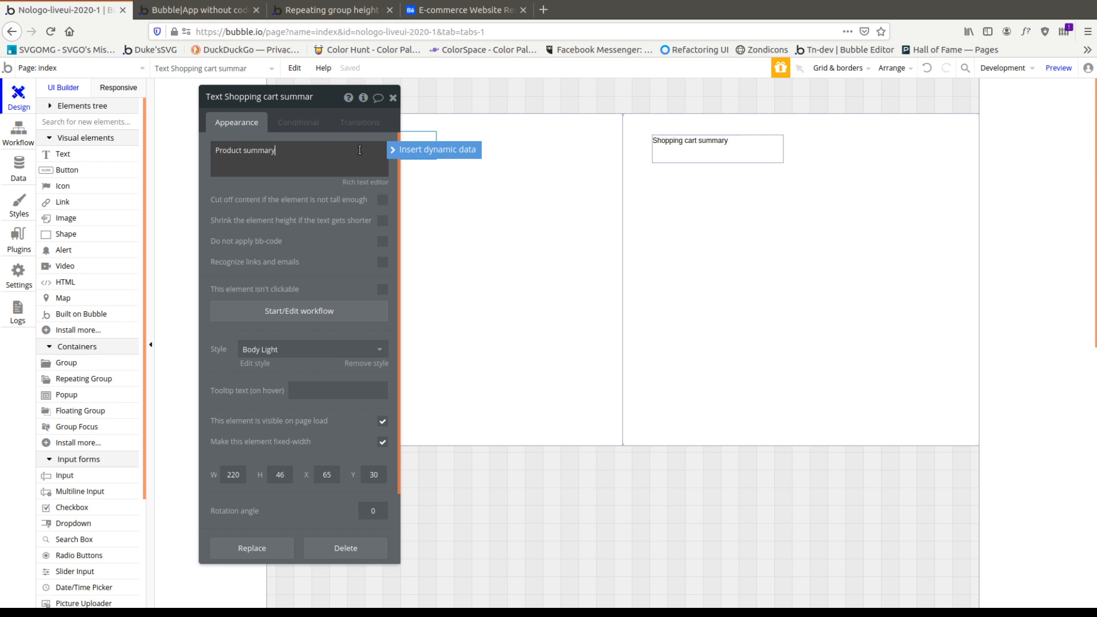
Move the Product summary text to X 15, Y 30 and the Shopping cart summary text closer to its group's upper-left corner.
left_click(526, 191)
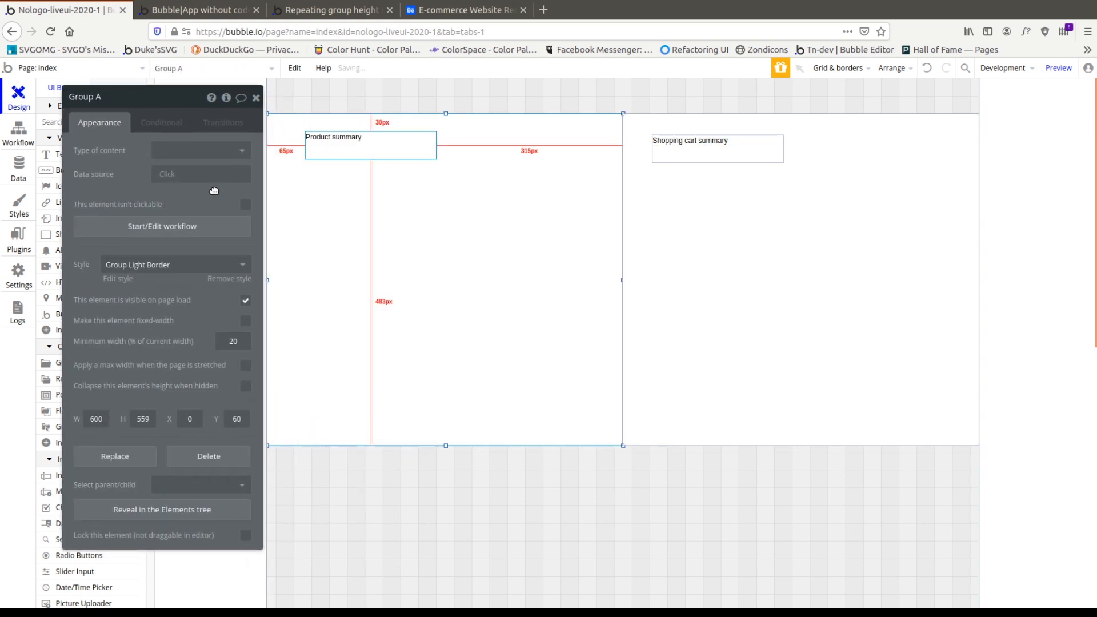
left_click(359, 138)
left_click_drag(358, 139, 329, 138)
left_click(709, 147)
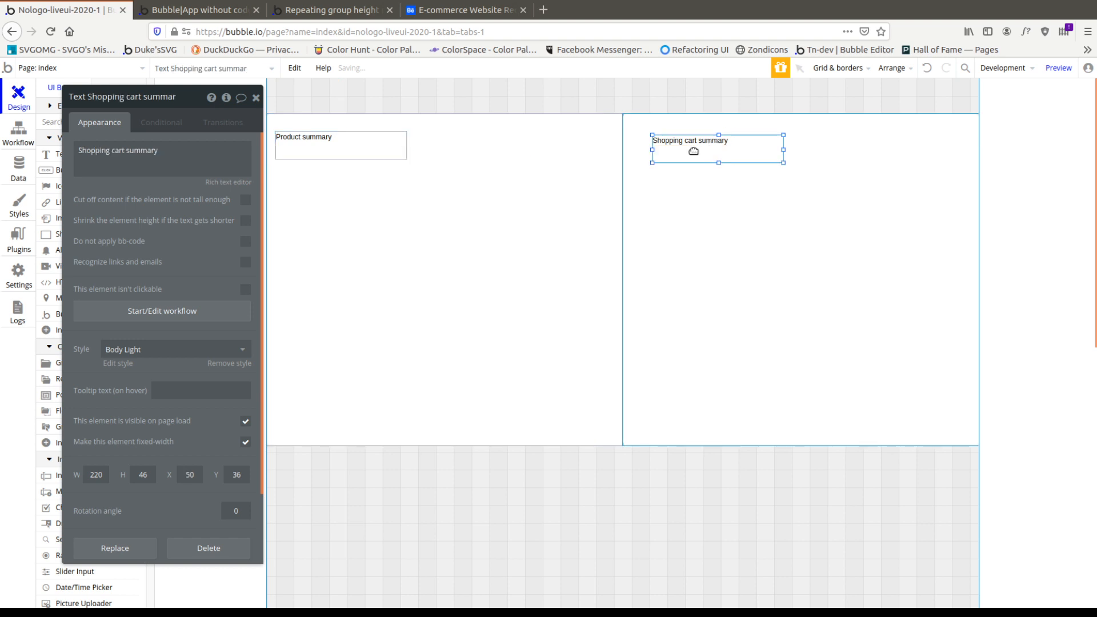
mouse_move(693, 153)
left_mouse_down()
mouse_move(668, 143)
mouse_move(679, 144)
left_mouse_up()
left_click(333, 152)
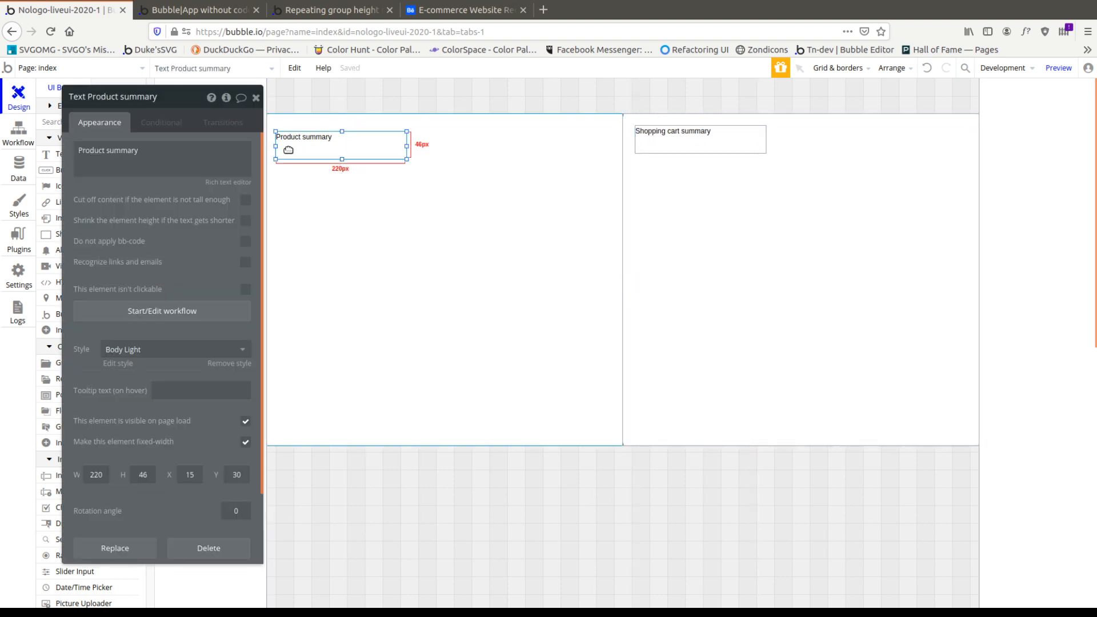
left_click(255, 98)
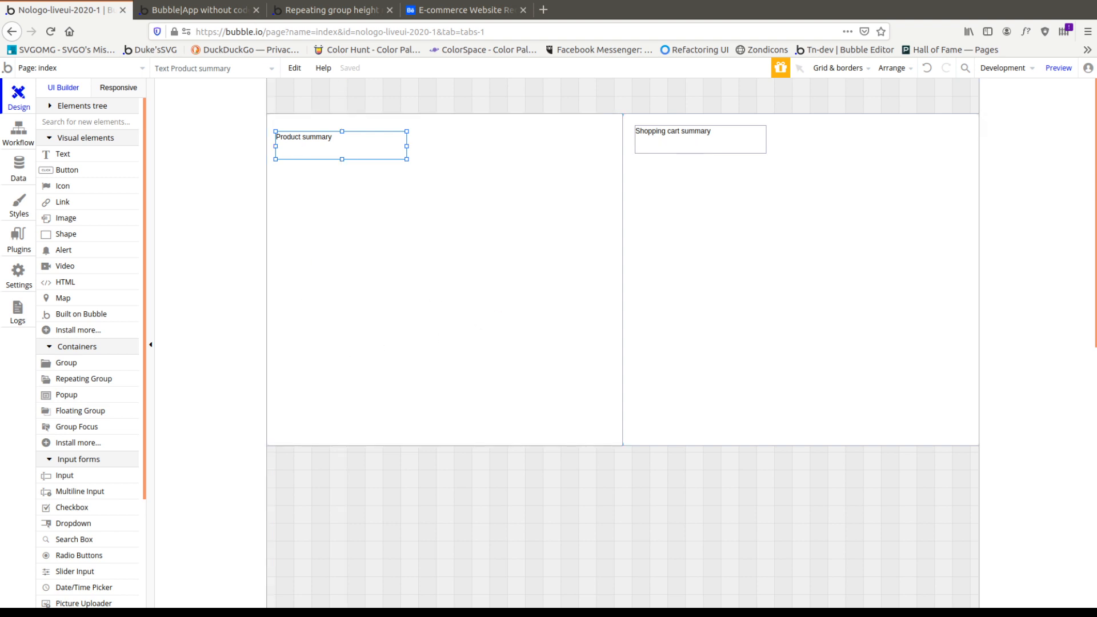
Examine the desktop, tablet and mobile layouts in the Behance e-commerce redesign reference and return to the Bubble editor.
left_click(452, 10)
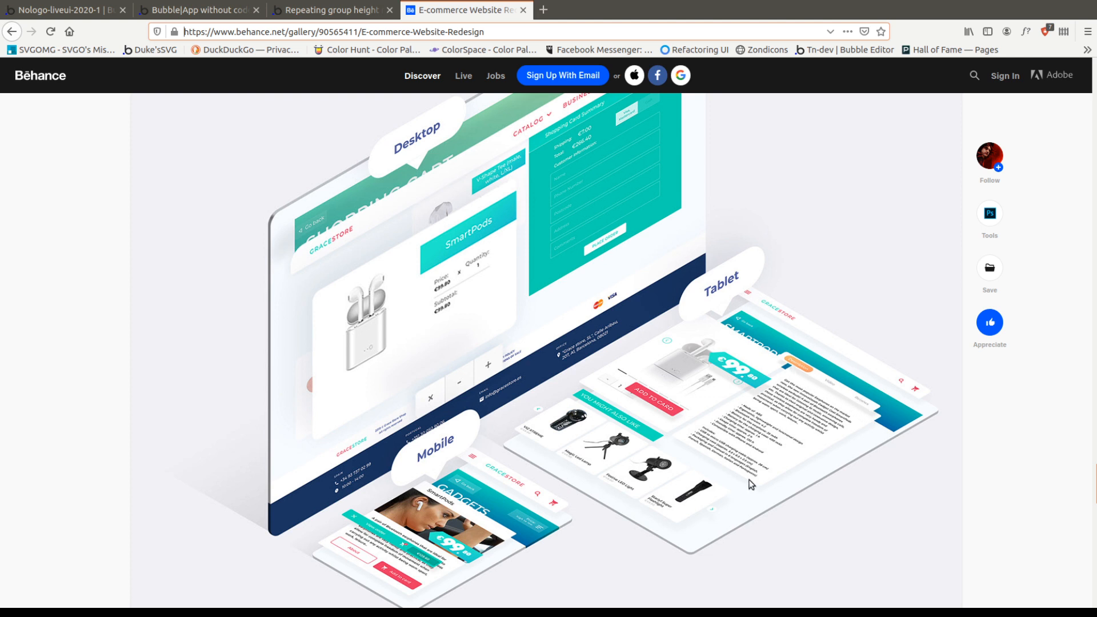
left_click(778, 445)
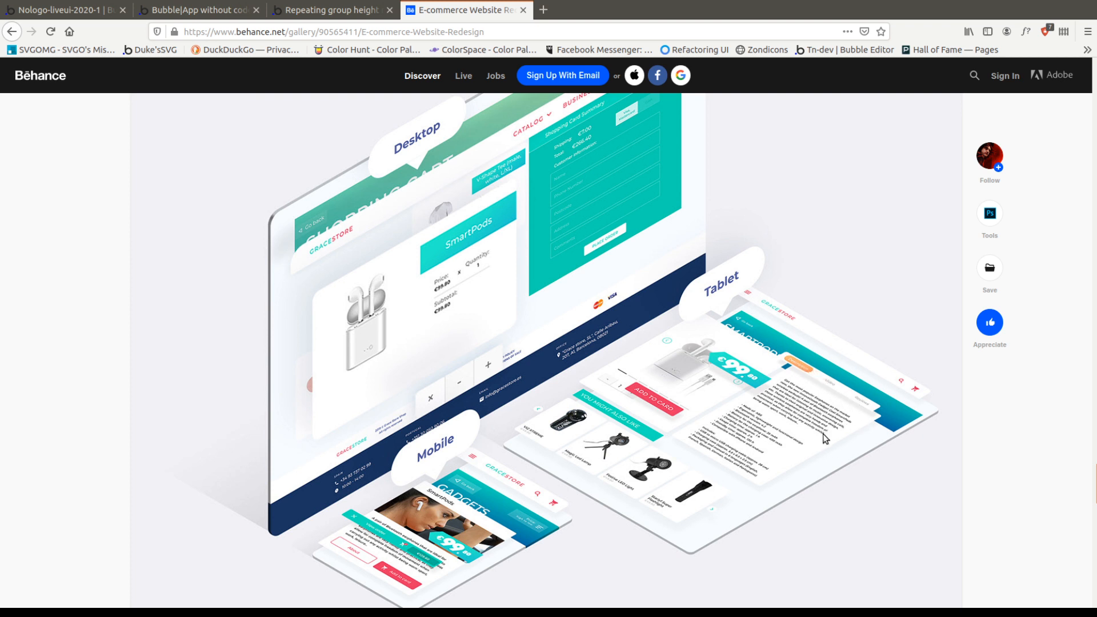
left_click(95, 10)
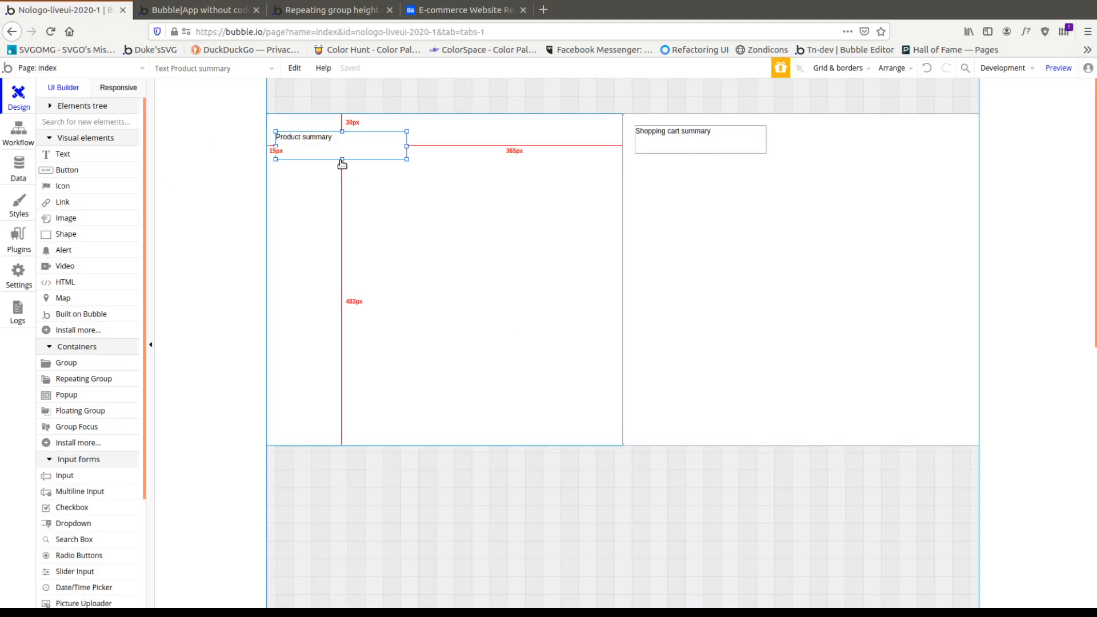
Reduce the height of the Product summary text box and extend the first group well below the second group's lower edge.
left_click_drag(342, 160, 343, 142)
left_click(415, 258)
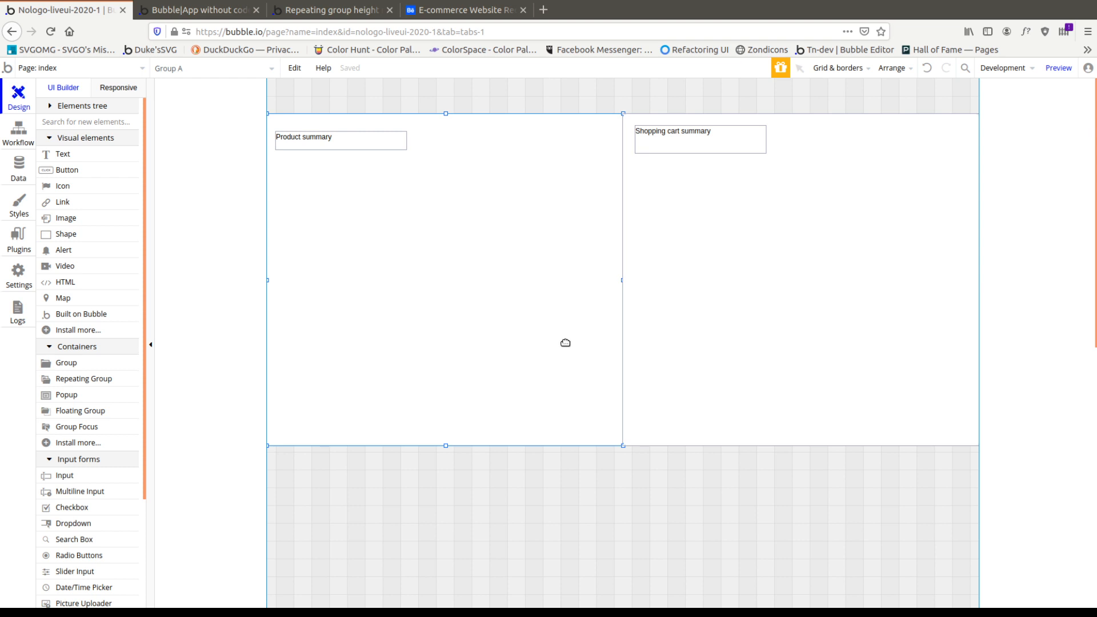
scroll(564, 343, "down", 6)
scroll(421, 208, "up", 4)
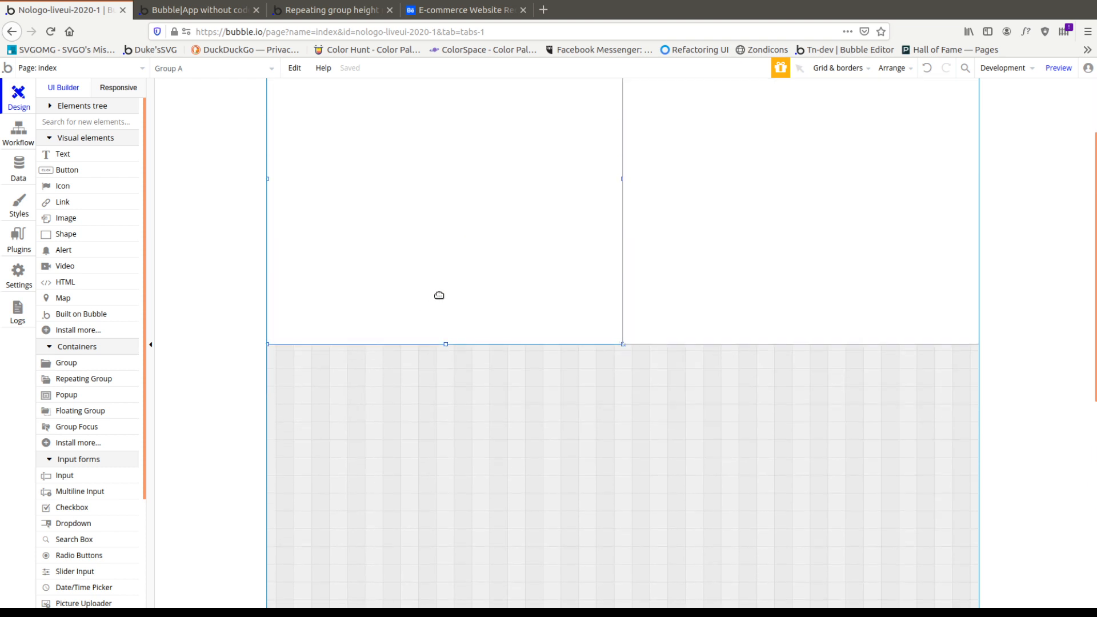
left_click_drag(445, 340, 456, 409)
scroll(463, 409, "up", 5)
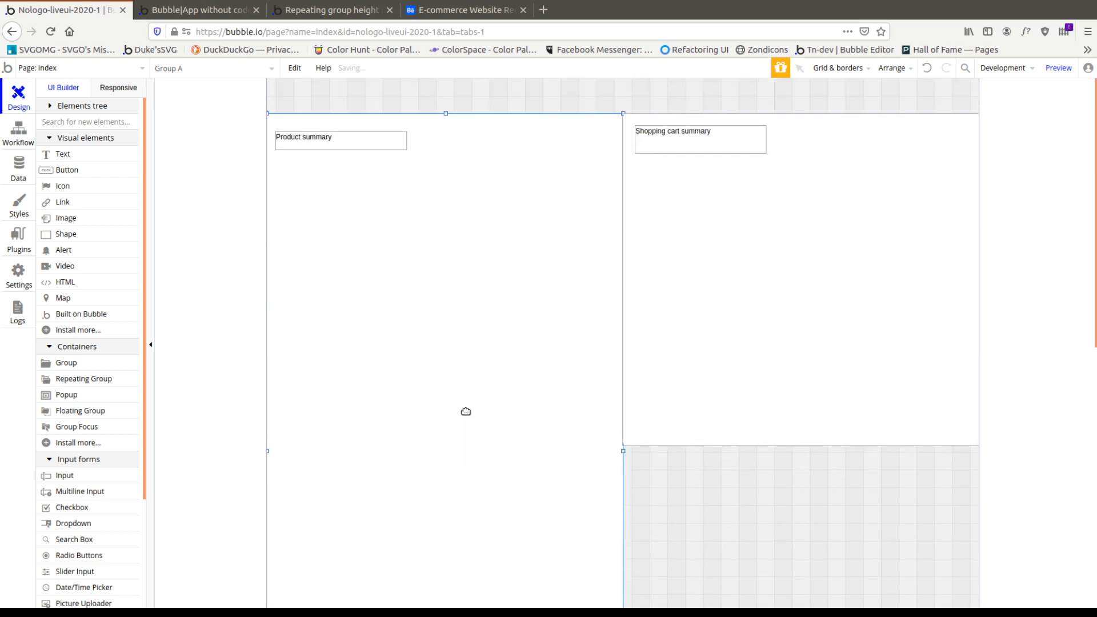
Add a group about 237 px high inside the first column at X 0, Y 90, below the Product summary text.
left_click(83, 123)
type("group")
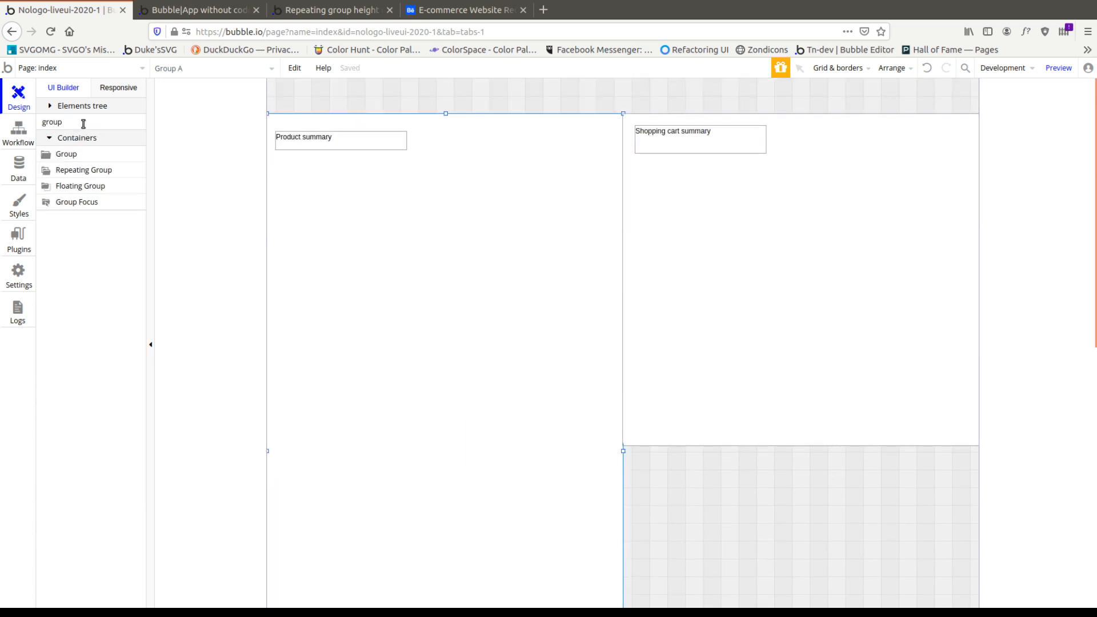
left_click(66, 154)
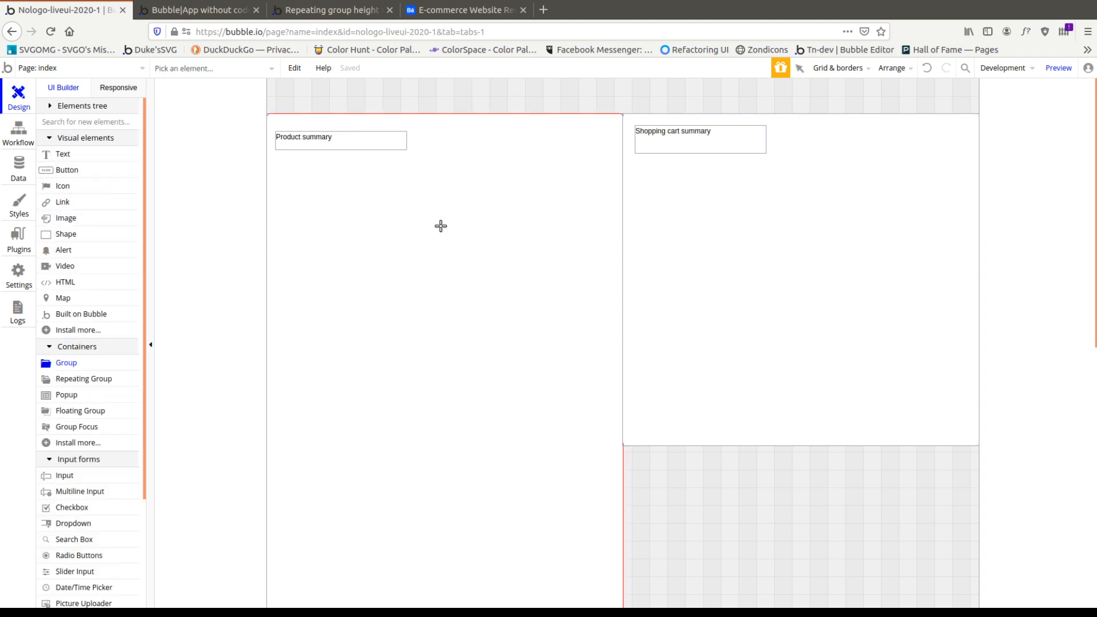
left_click_drag(440, 207, 298, 308)
mouse_move(367, 289)
left_mouse_down()
mouse_move(318, 272)
mouse_move(305, 247)
left_mouse_up()
double_click(305, 247)
Resize the nested group to 300 wide and about 469 high, and duplicate it beside the original at X 300, Y 90.
double_click(96, 374)
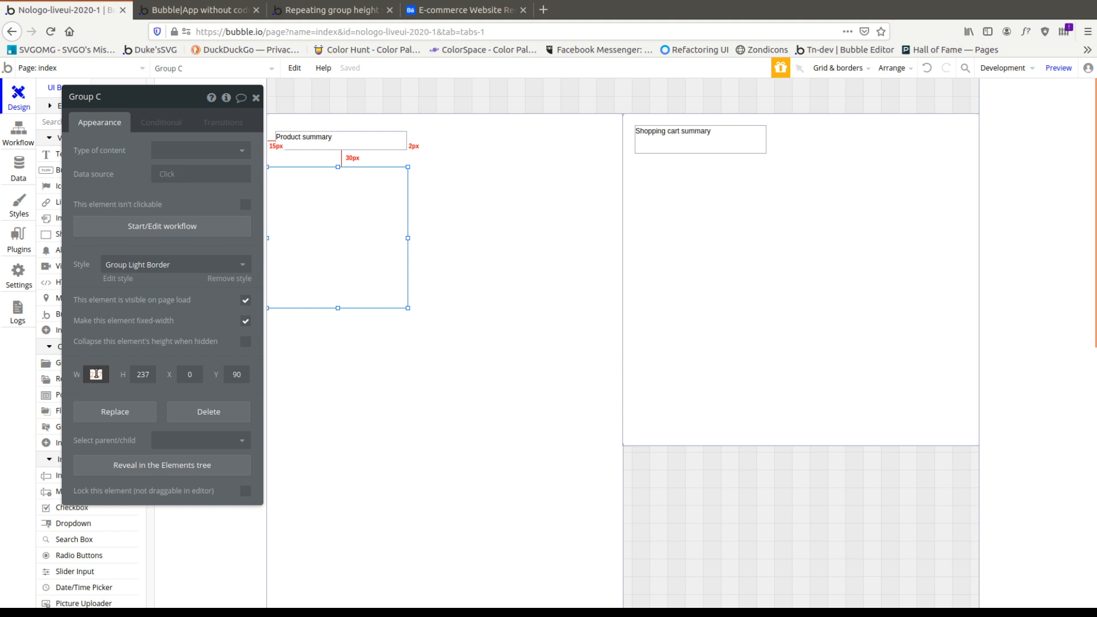
type("310")
left_click(454, 240)
left_click(403, 246)
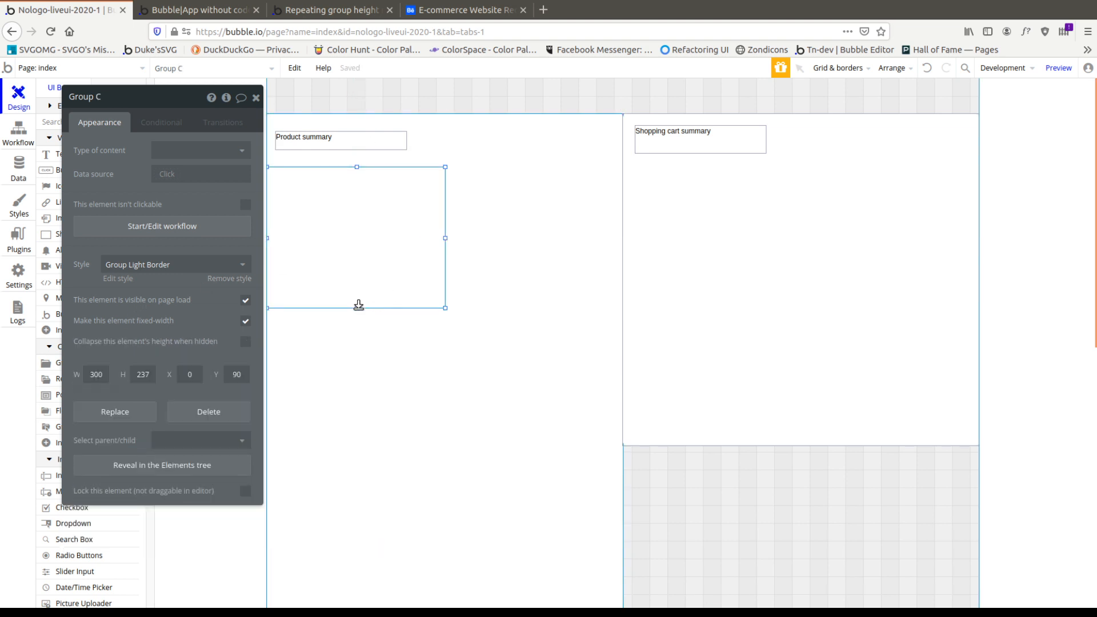
left_click_drag(357, 308, 355, 443)
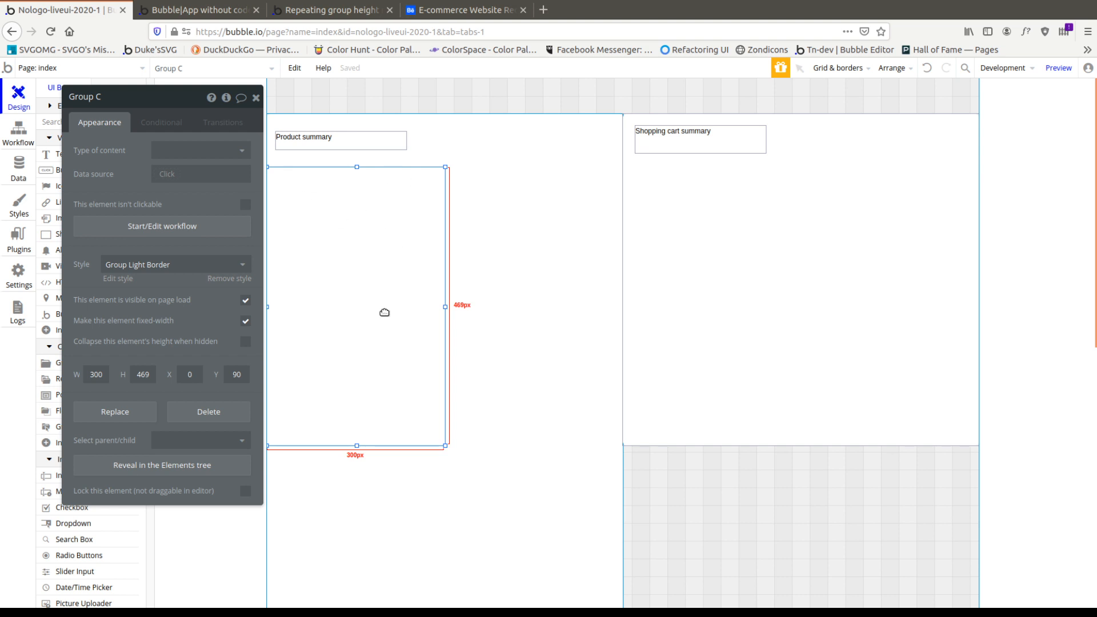
left_click_drag(364, 315, 528, 304)
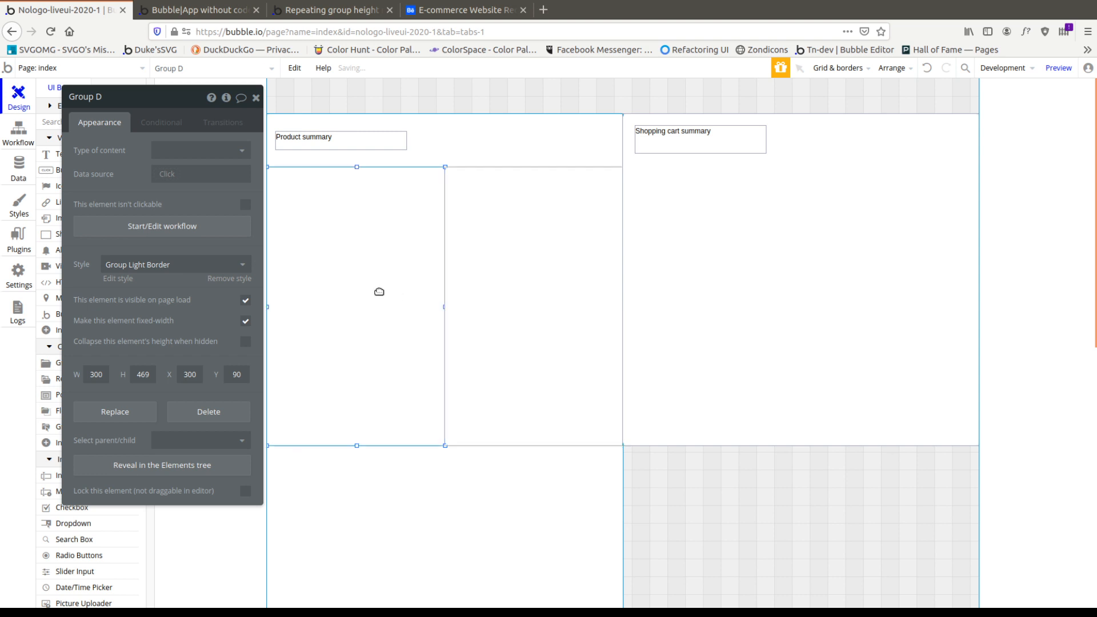
Remove the style from the first nested group and set its flat background color to yellow-orange #F6BD57.
left_click(440, 294)
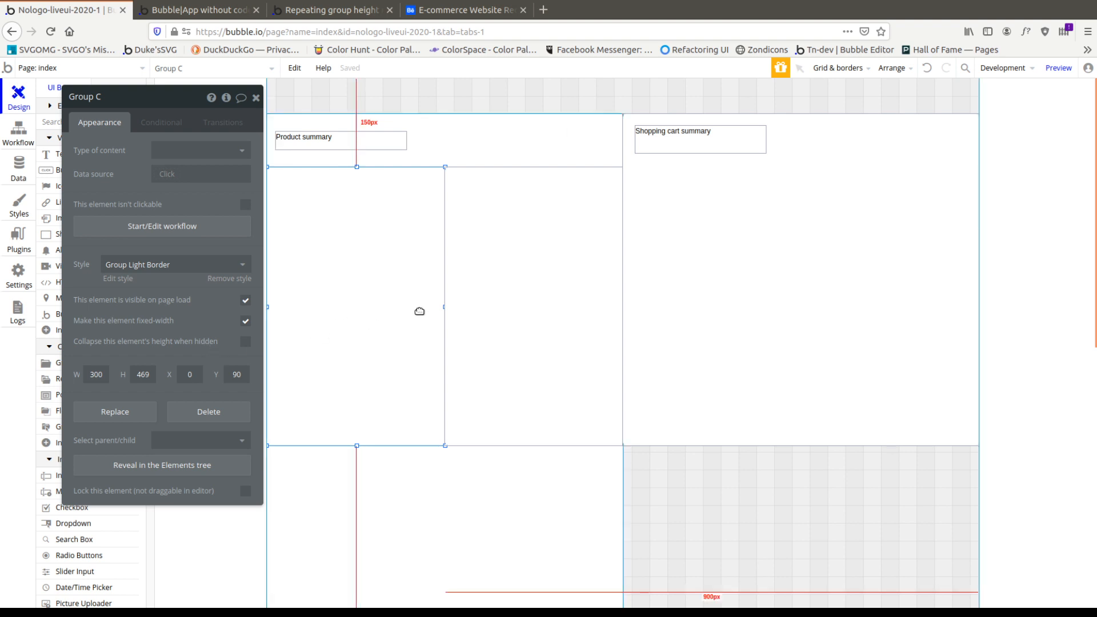
left_click(245, 279)
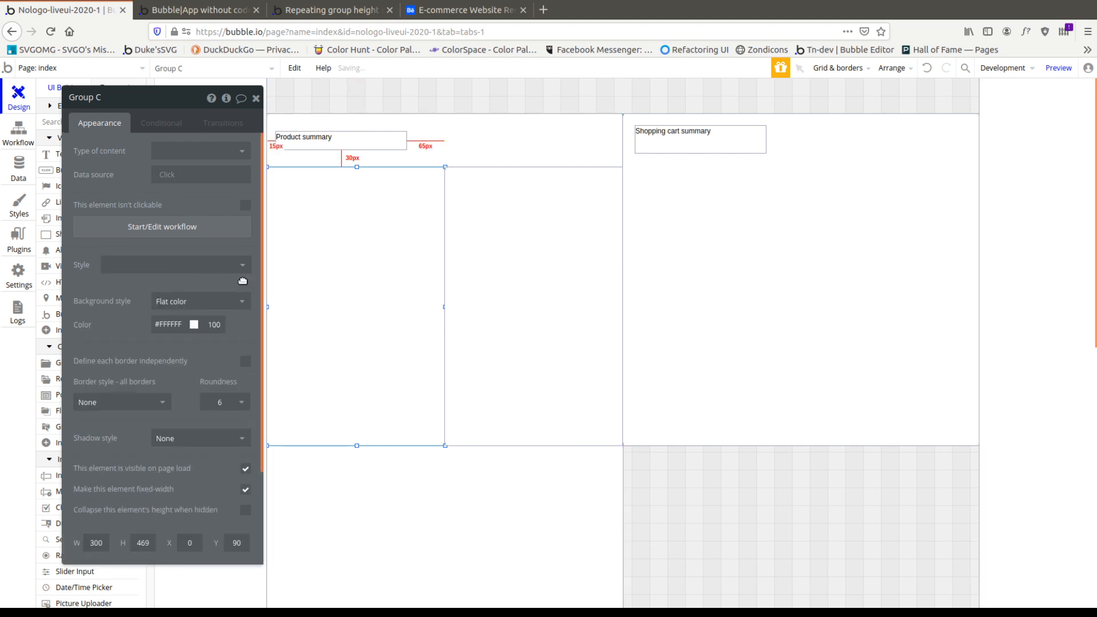
left_click(171, 324)
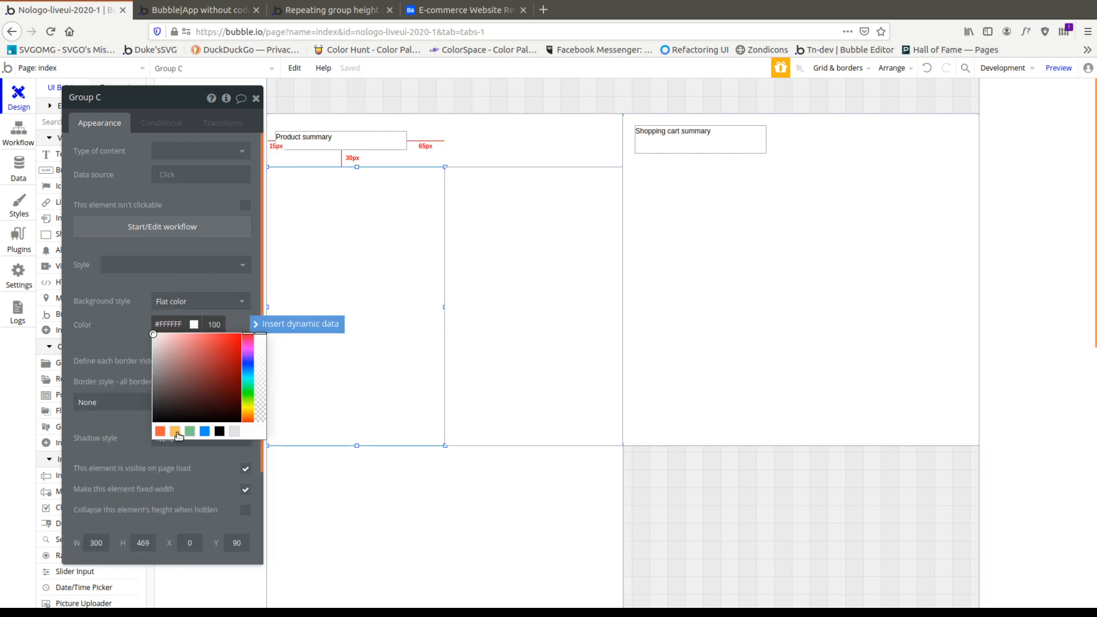
left_click(174, 432)
Remove the style from the duplicated group and set its flat background color to orange-red #FF5E39.
left_click(541, 319)
left_click(168, 266)
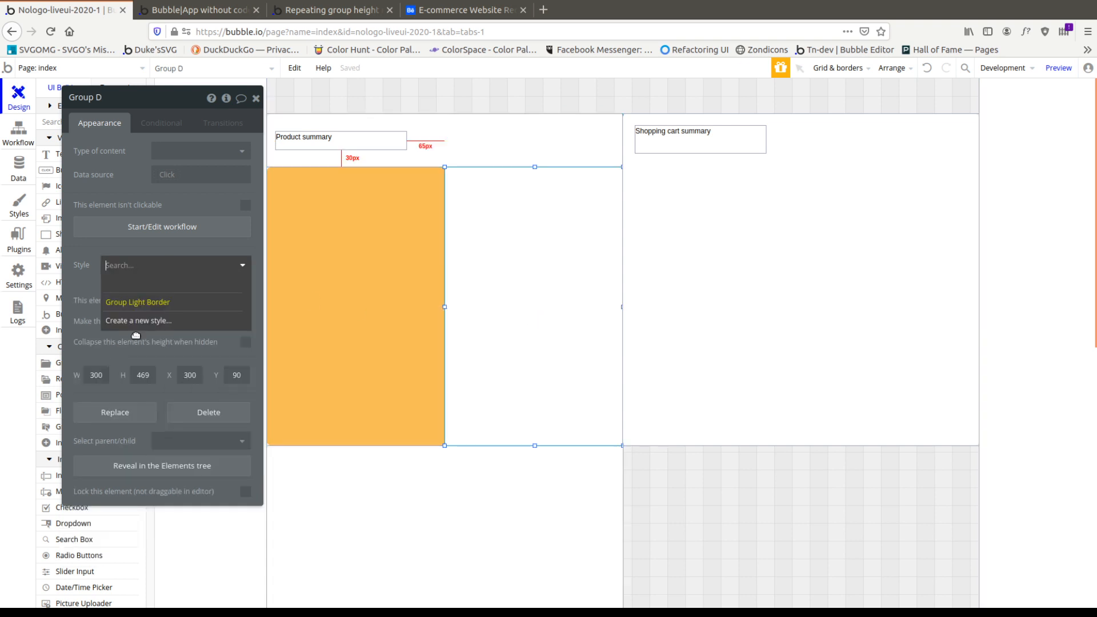
left_click(88, 280)
left_click(236, 280)
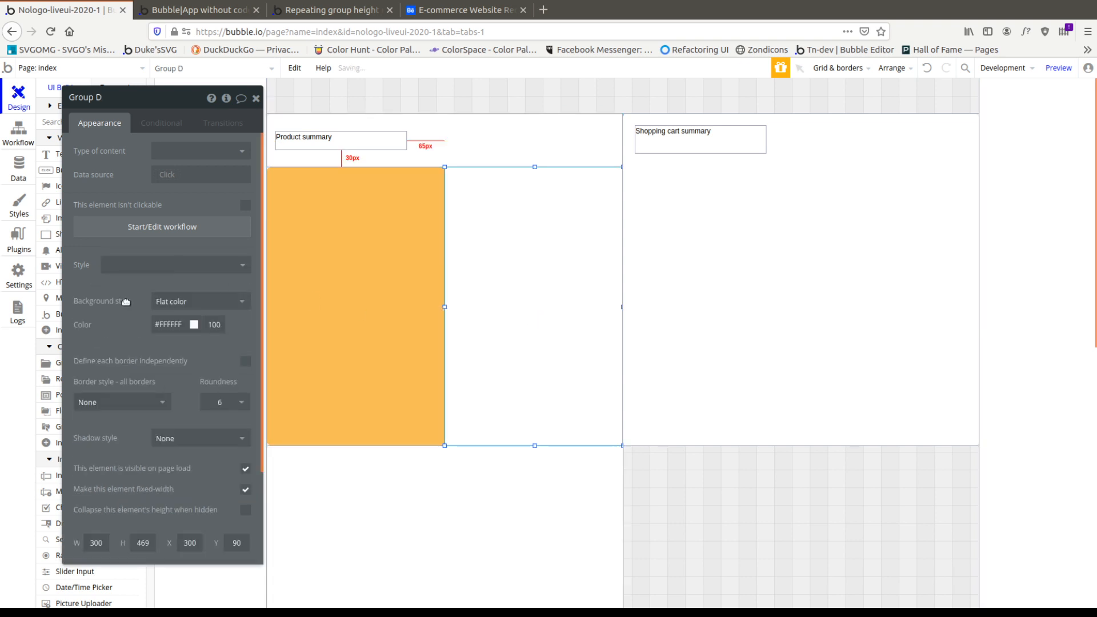
left_click(165, 324)
left_click(160, 432)
Move the properties window aside and add an image element about 107 by 107 px at X 0, Y 0 in the yellow-orange group.
left_click_drag(107, 363, 797, 393)
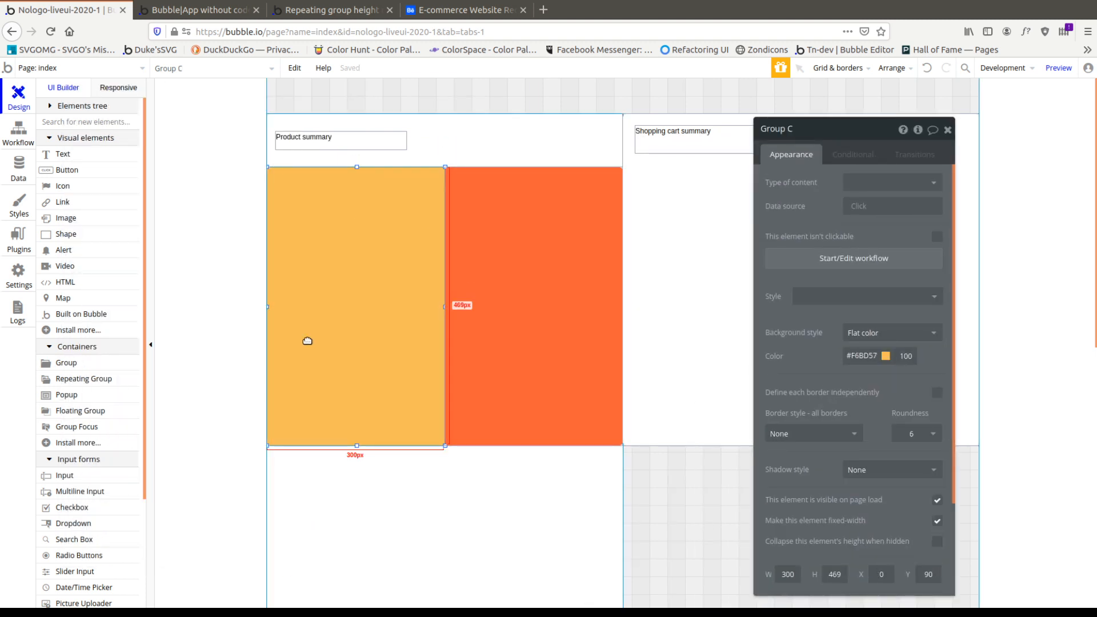
left_click(66, 218)
mouse_move(321, 194)
left_mouse_down()
mouse_move(384, 247)
mouse_move(282, 215)
left_mouse_up()
double_click(278, 211)
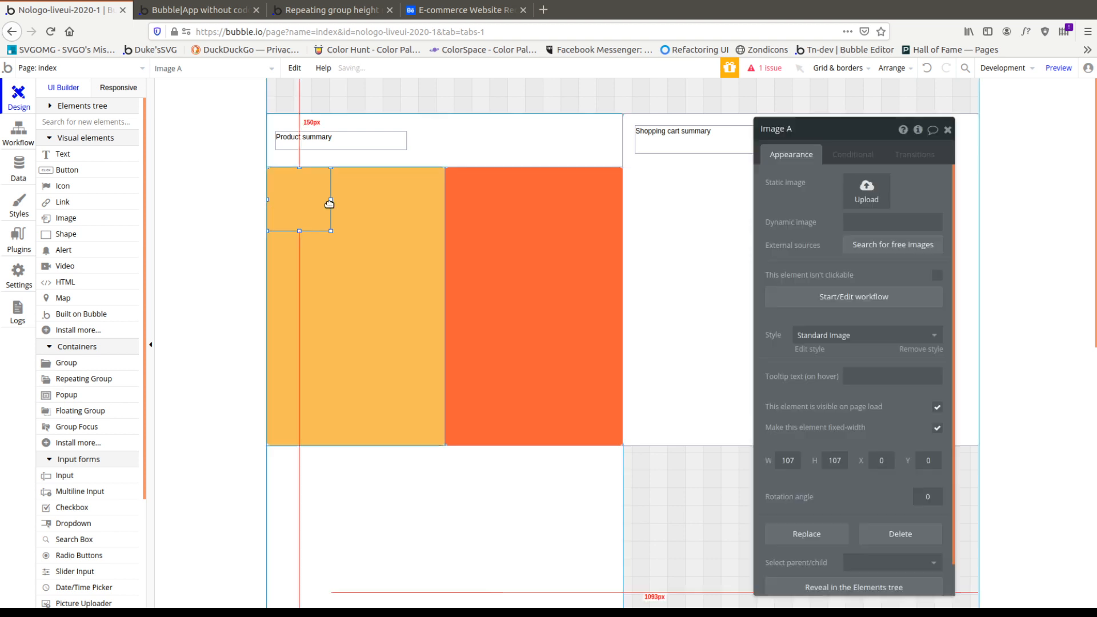
Load adult-apartment-architecture-2460648.png into the image element and resize it to 300 by 300 px to span the group's width.
left_click_drag(328, 200, 503, 216)
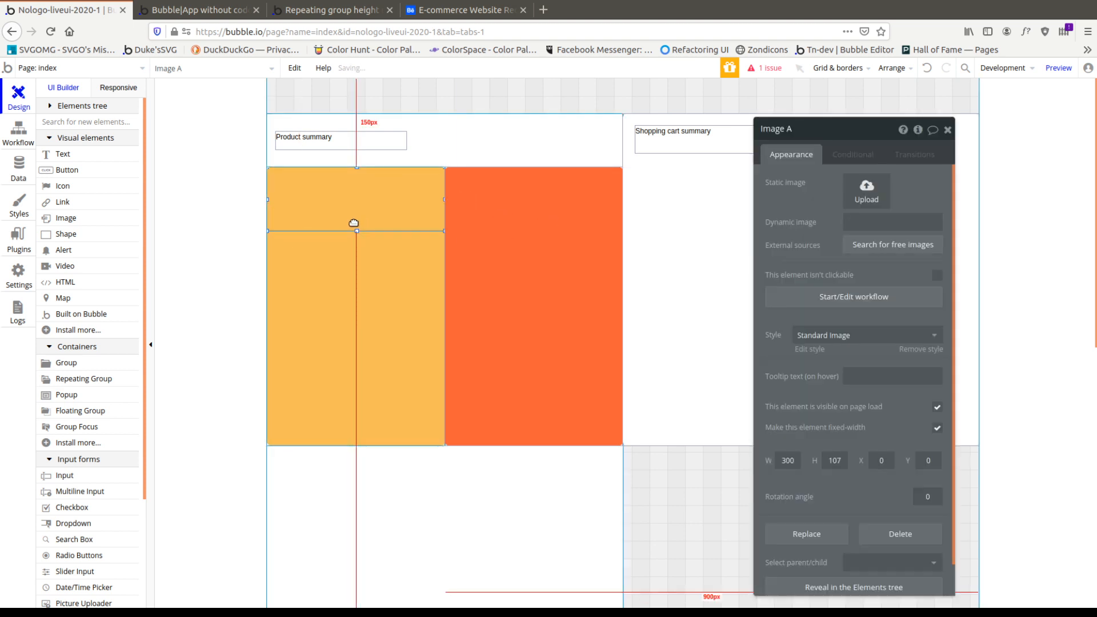
left_click_drag(360, 228, 349, 330)
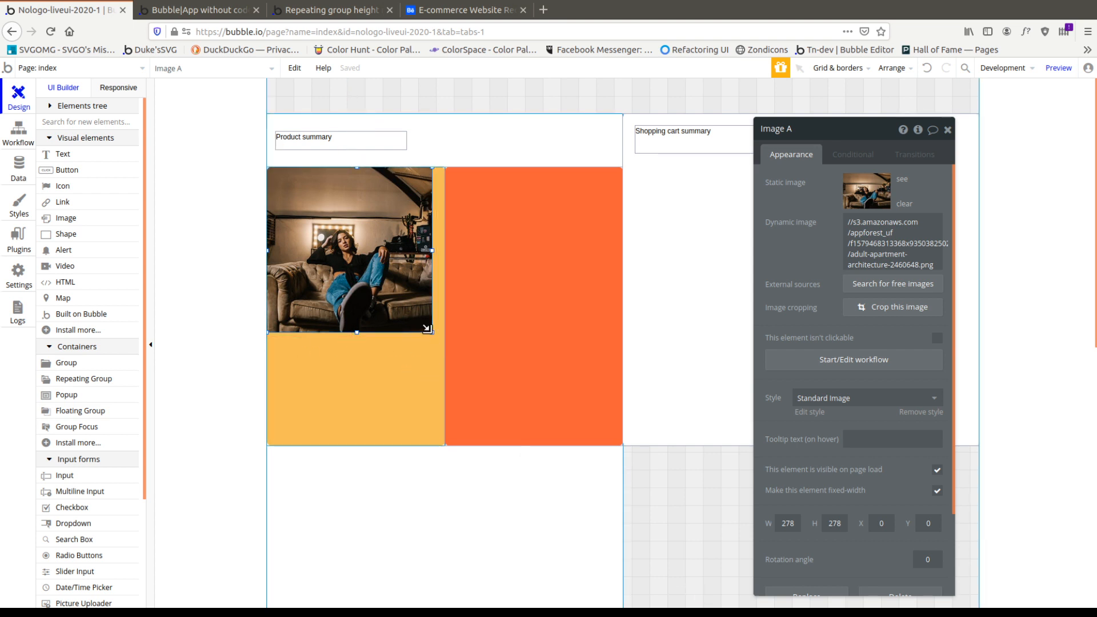
left_click_drag(427, 329, 445, 349)
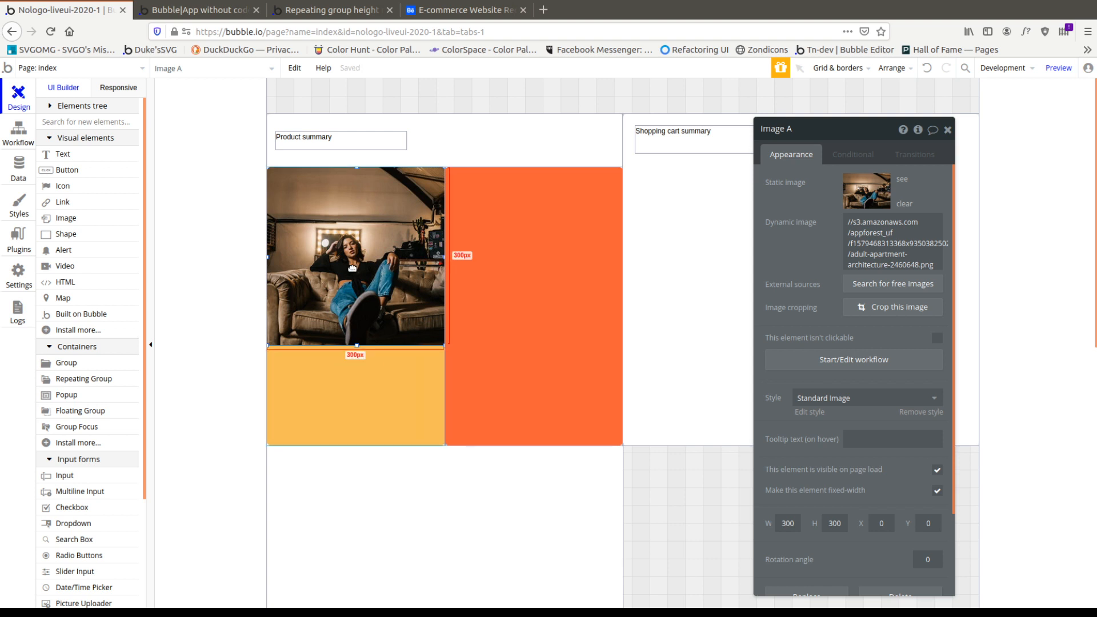
Preview the page in the responsive view at 1000px and examine how the two colored groups are arranged.
left_click(119, 90)
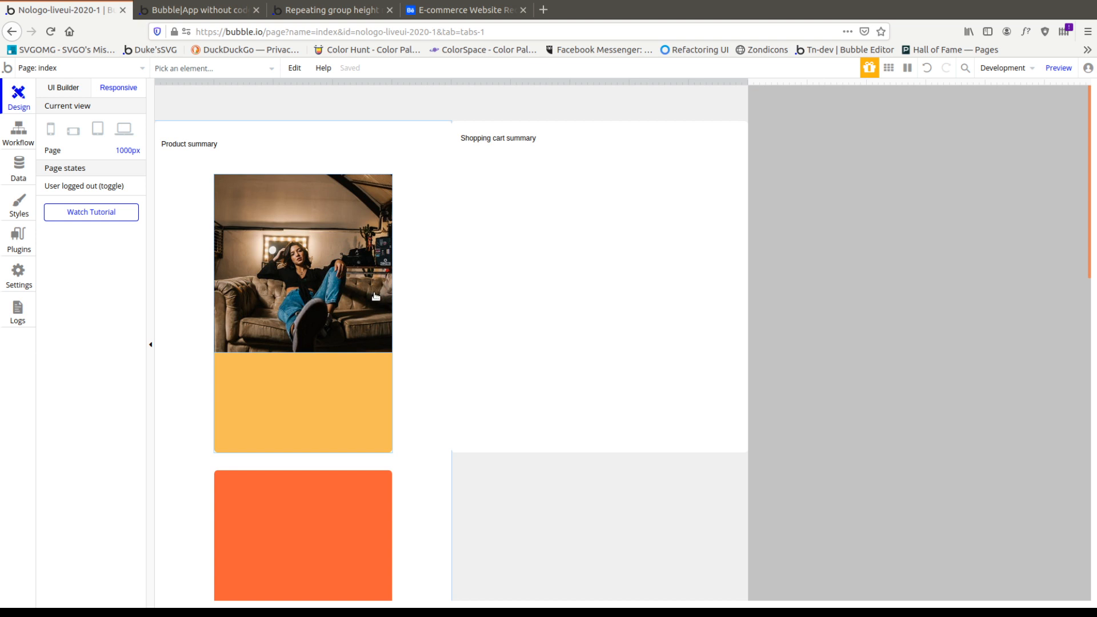
scroll(394, 282, "down", 1)
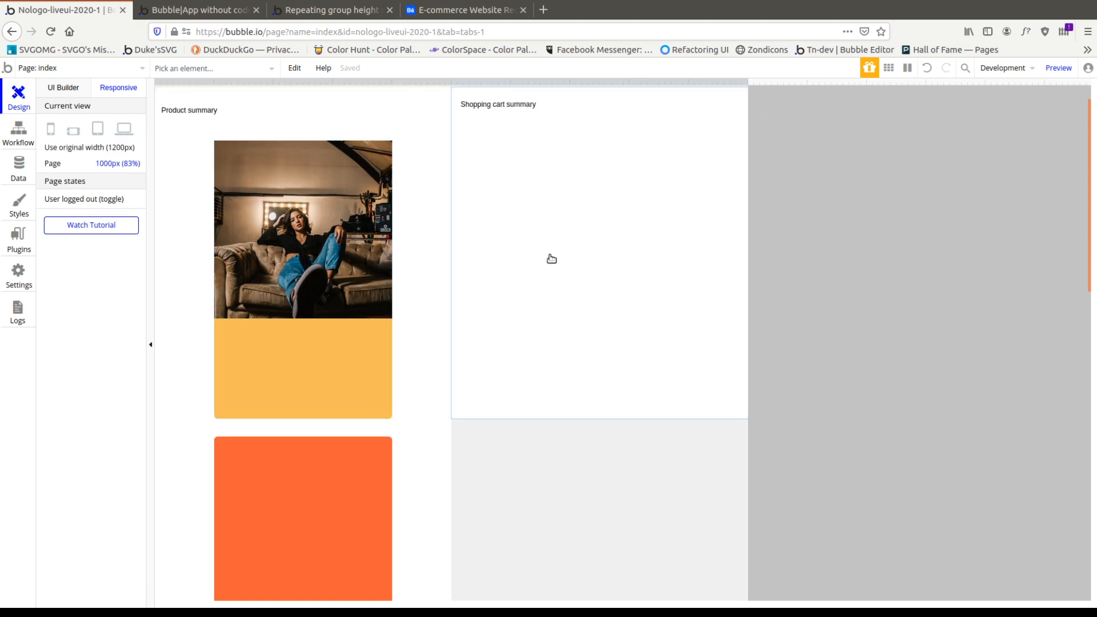
scroll(354, 400, "down", 3)
scroll(301, 434, "up", 4)
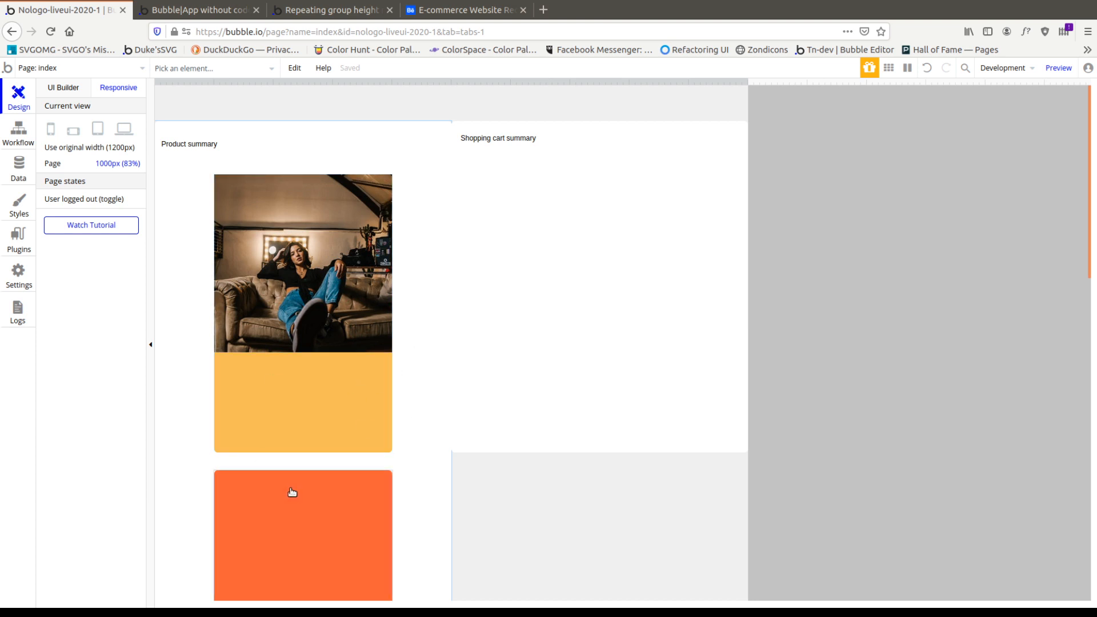
Check the responsive layout with the page narrowed to about 601px and widened to about 1591px.
left_click_drag(721, 80, 511, 111)
scroll(267, 325, "down", 6)
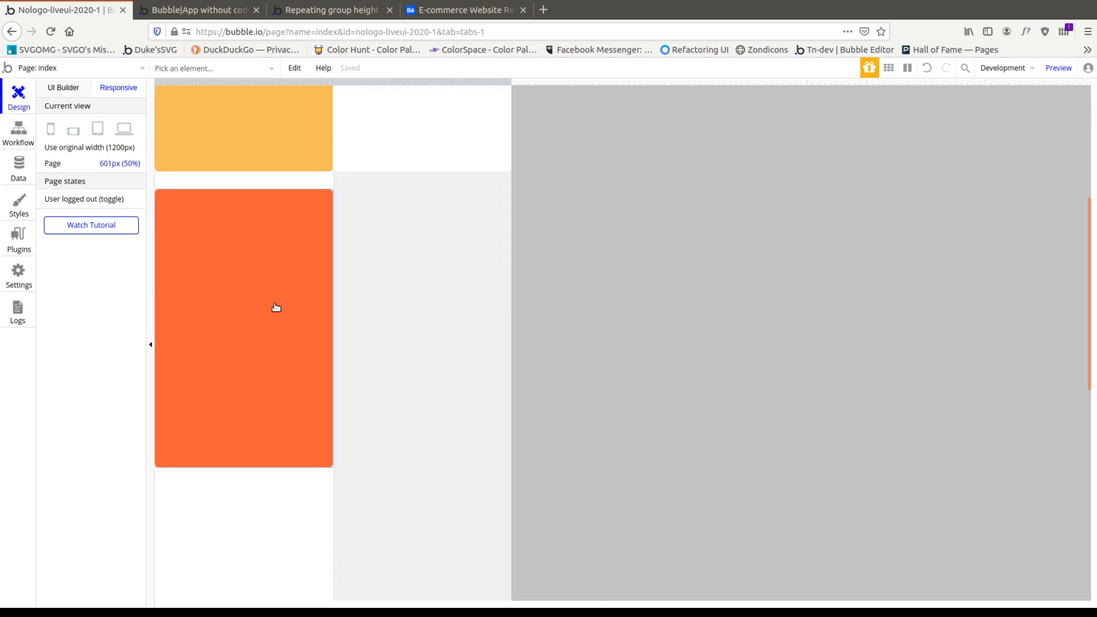
scroll(238, 326, "up", 5)
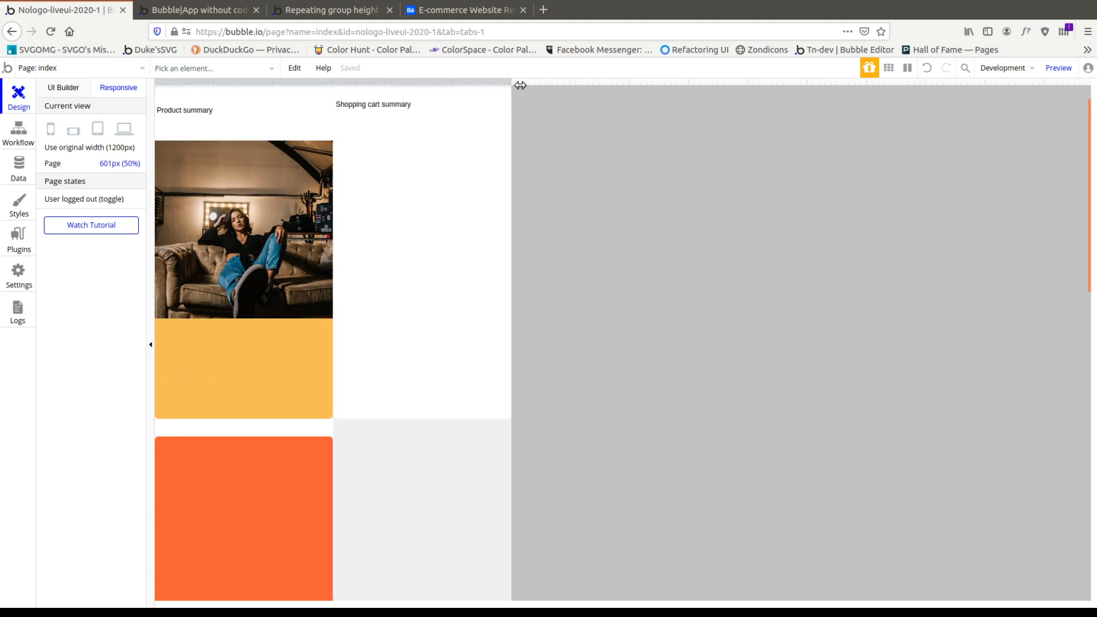
left_click_drag(520, 85, 1086, 102)
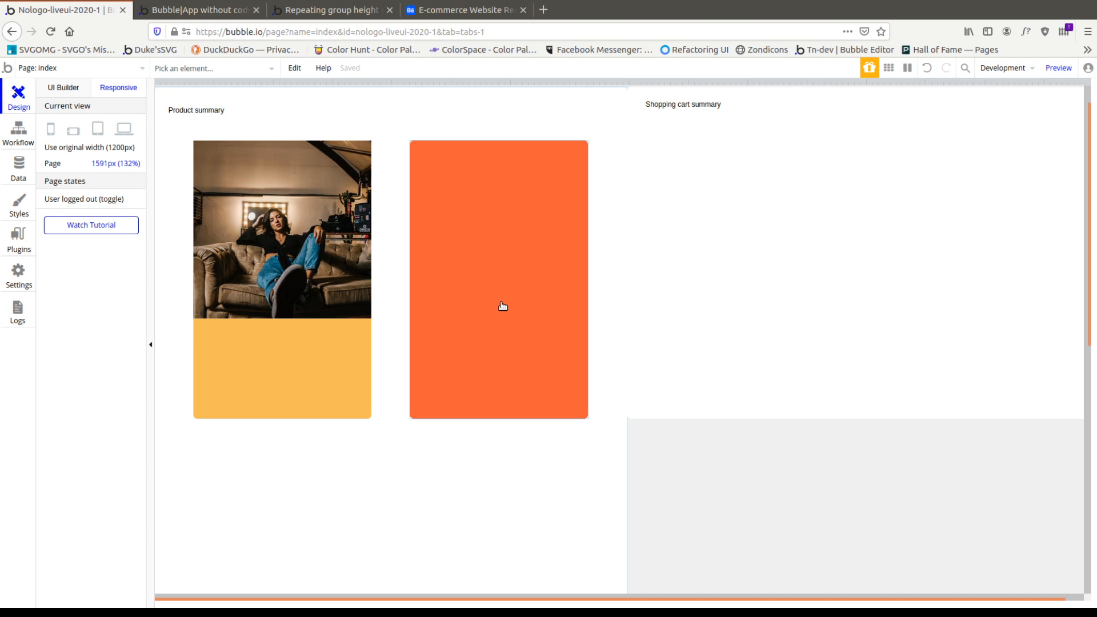
Return to the page editor and turn off fixed width for the yellow-orange and the orange group.
left_click(42, 93)
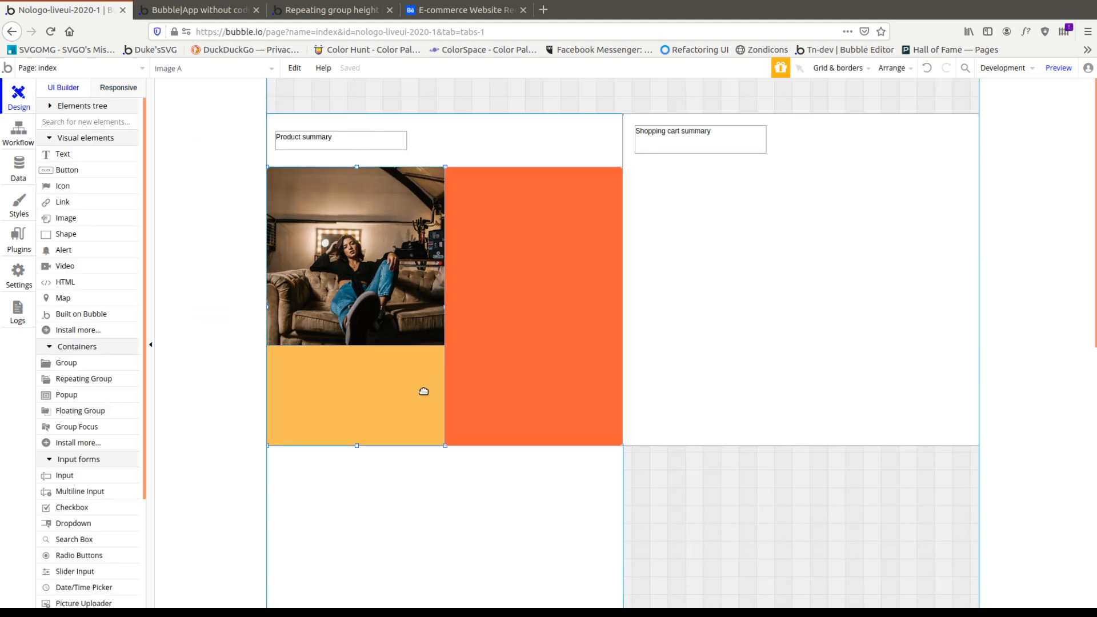
double_click(422, 392)
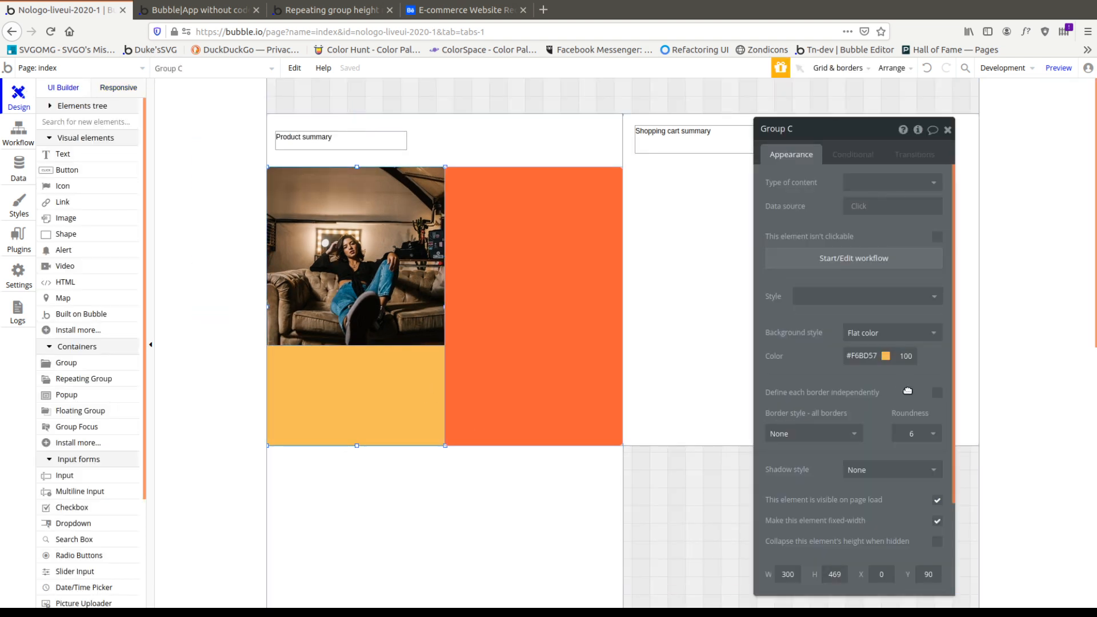
left_click(937, 521)
left_click(526, 412)
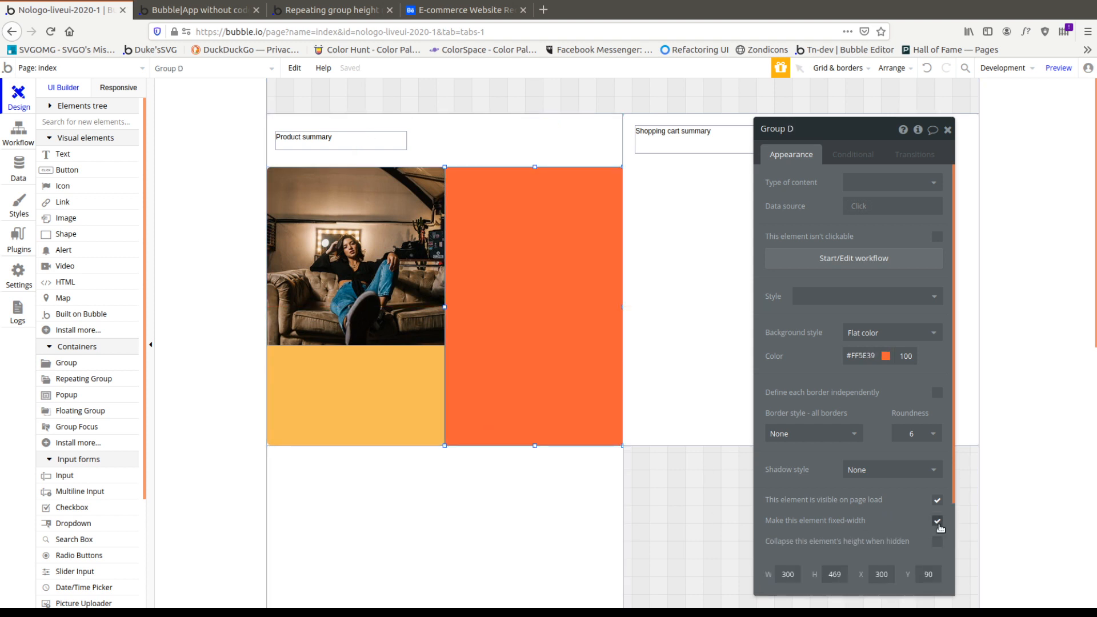
scroll(895, 522, "down", 2)
scroll(896, 521, "down", 1)
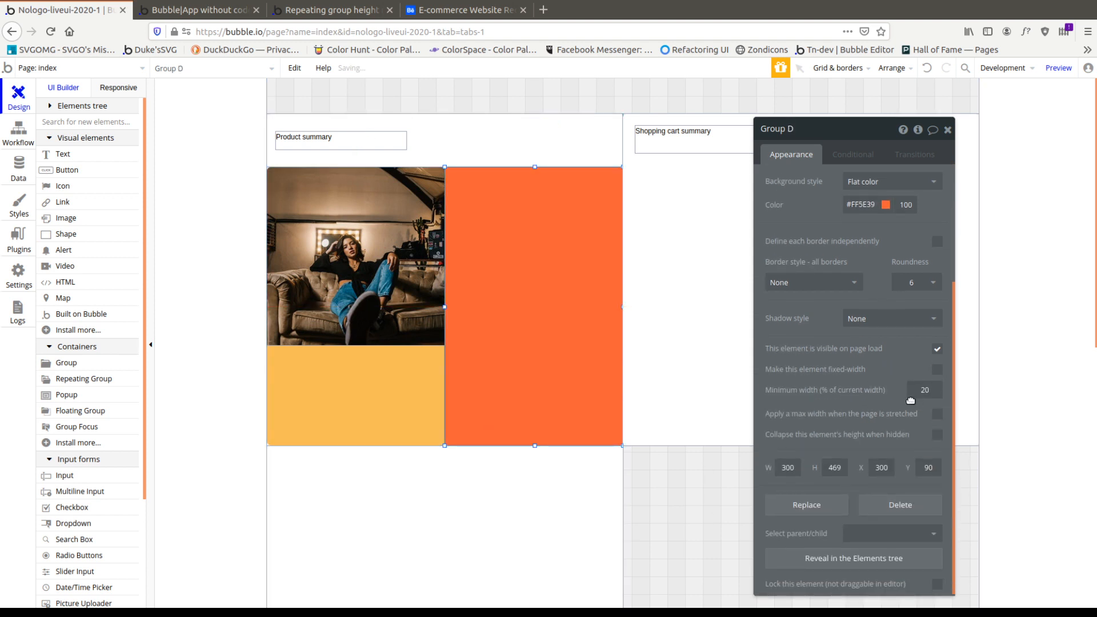
left_click(328, 416)
Narrow the responsive preview to about 562px and set the minimum width of both colored groups to 99%.
left_click(120, 90)
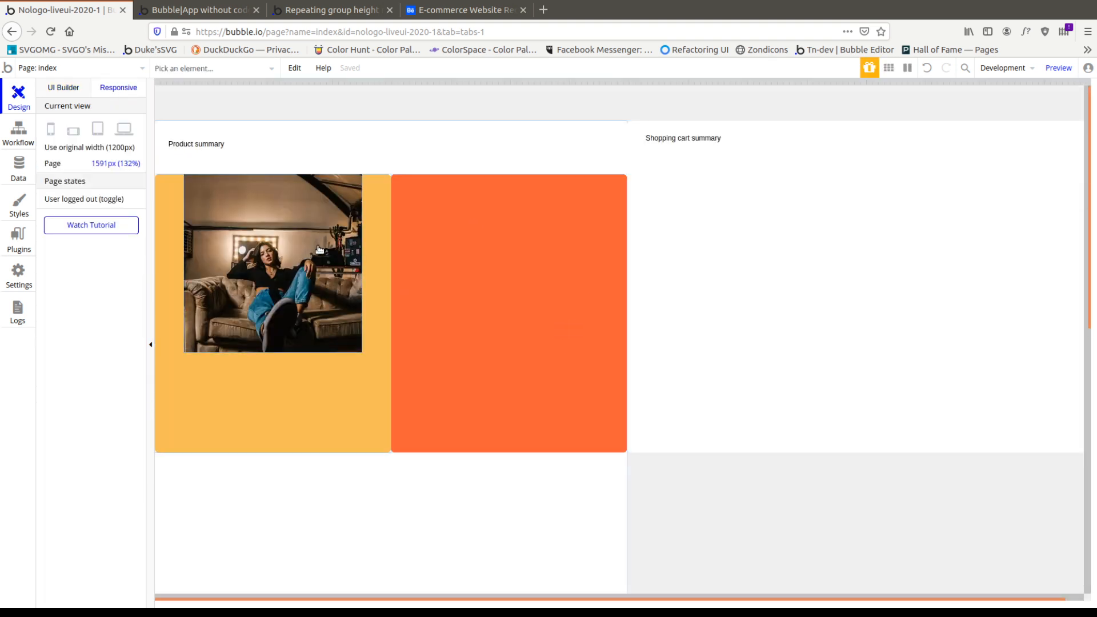
left_click_drag(793, 81, 473, 109)
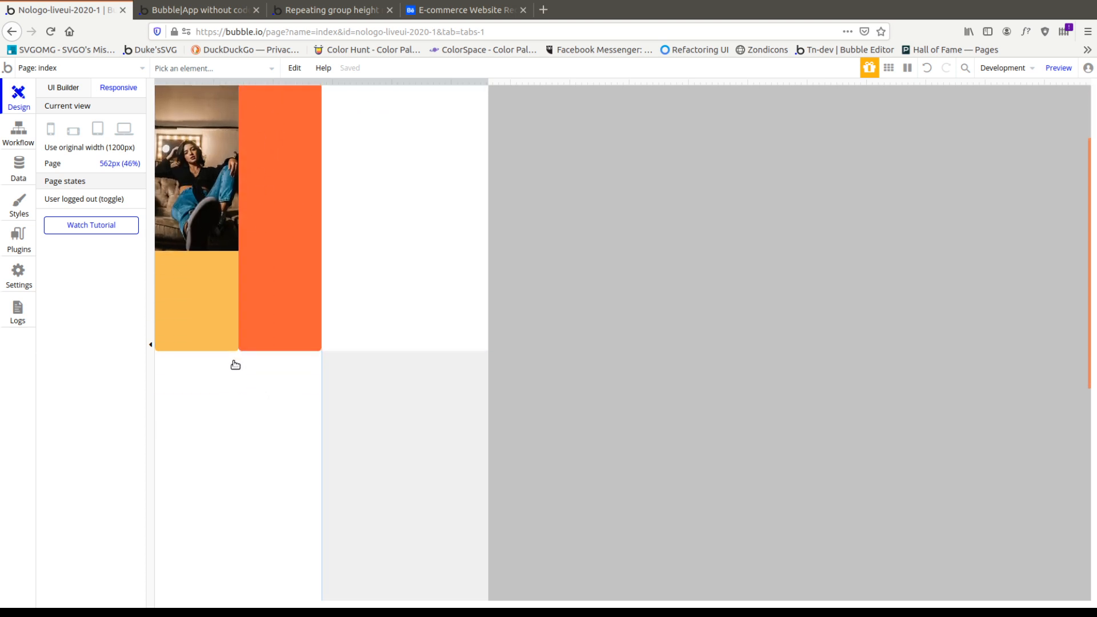
left_click(232, 345)
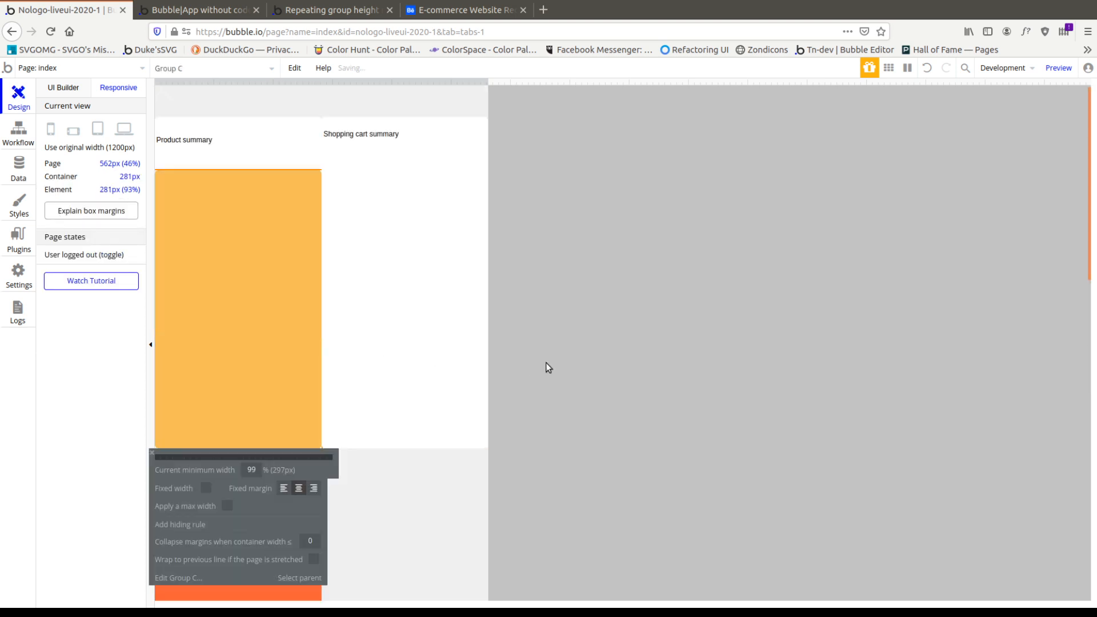
scroll(346, 363, "down", 3)
left_click(285, 386)
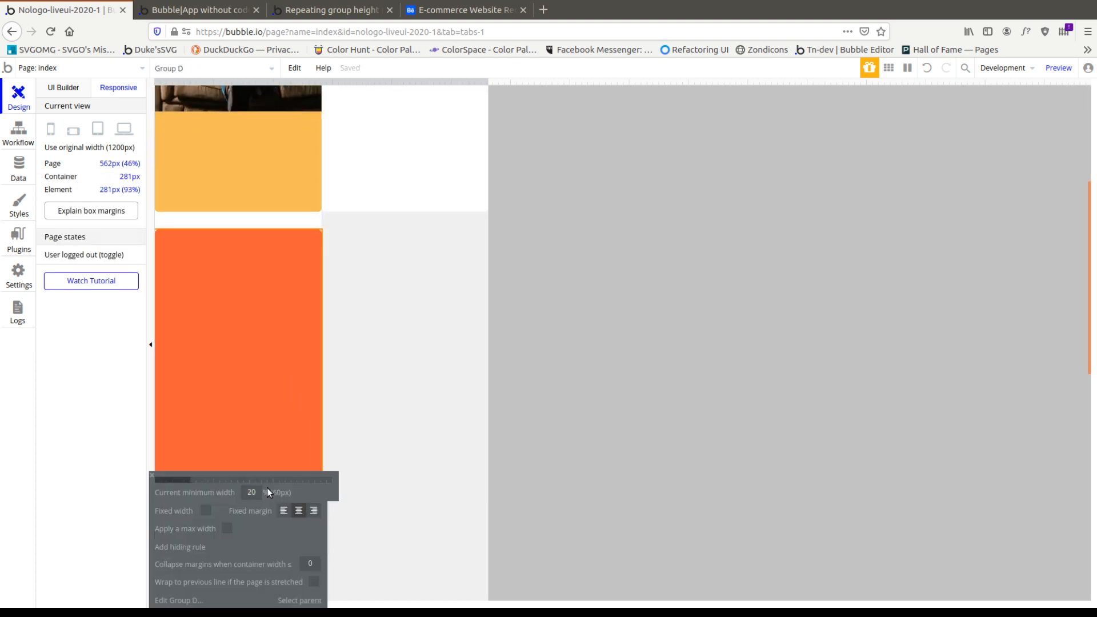
left_click_drag(267, 489, 620, 473)
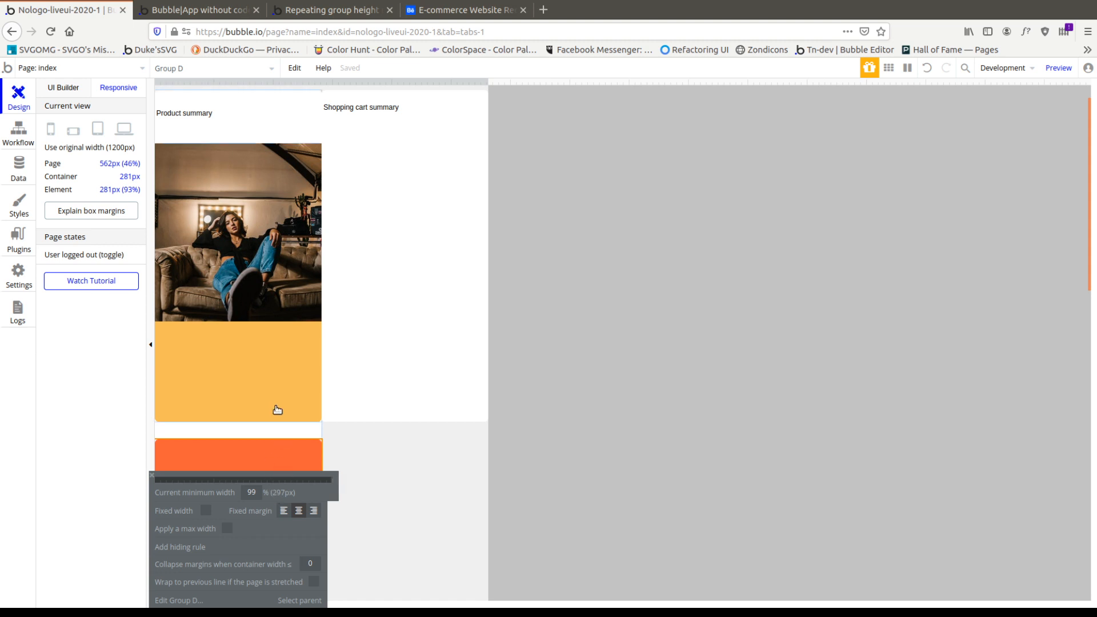
Examine how the colored groups stack at this page width and with the page widened to about 1125px.
scroll(297, 343, "down", 3)
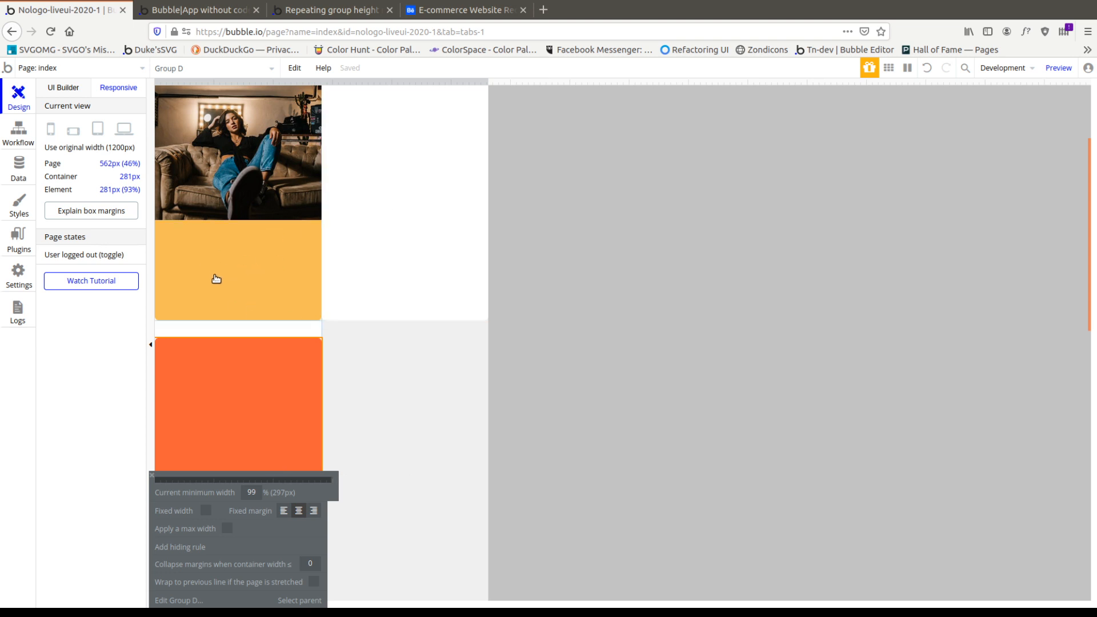
left_click(235, 284)
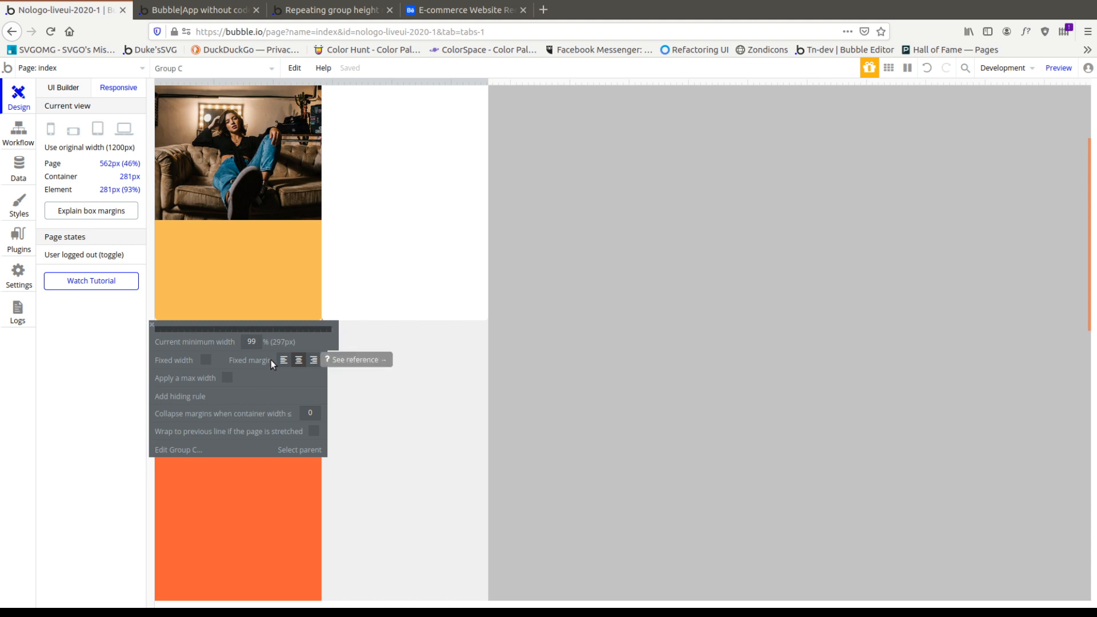
left_click_drag(488, 82, 823, 220)
left_click(709, 222)
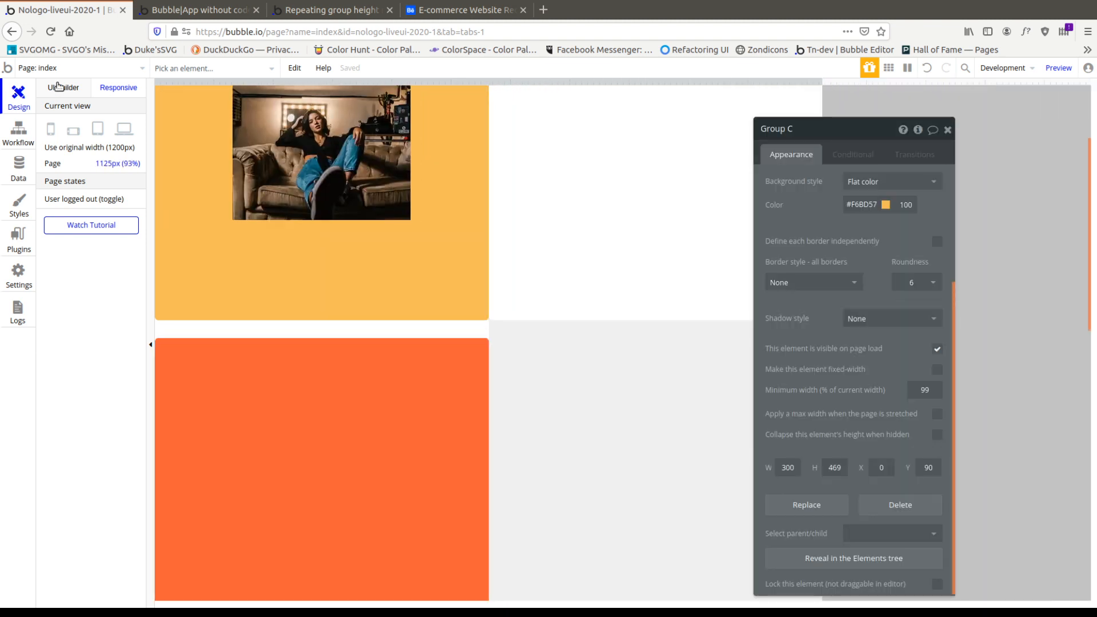
In the page editor, rename the yellow-orange group product_desc and the orange group triple_pane.
left_click(63, 88)
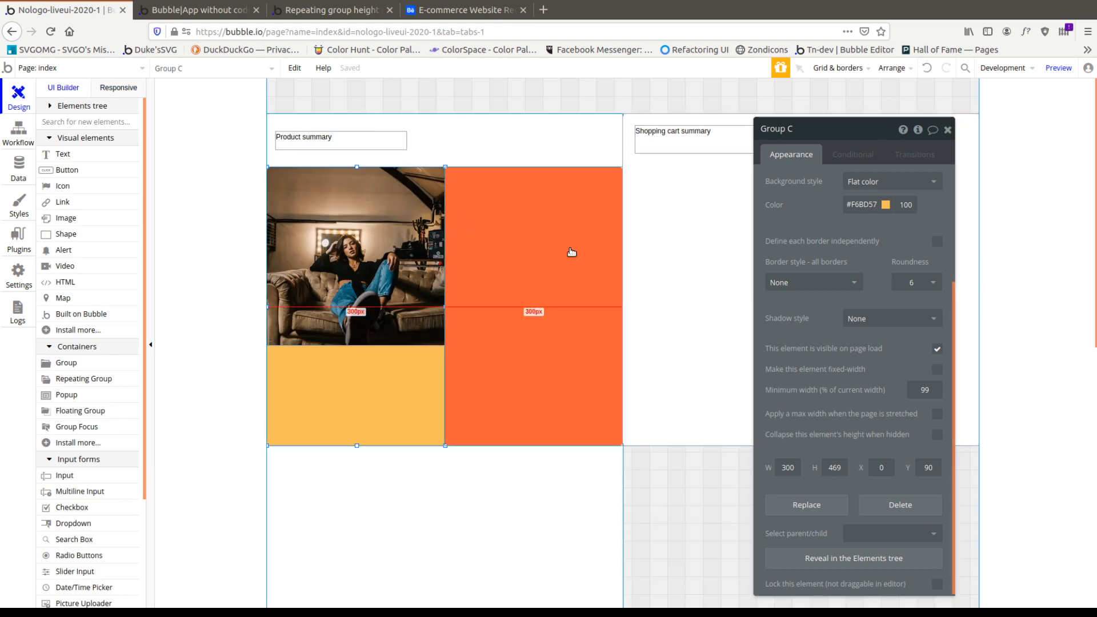
left_click(712, 292)
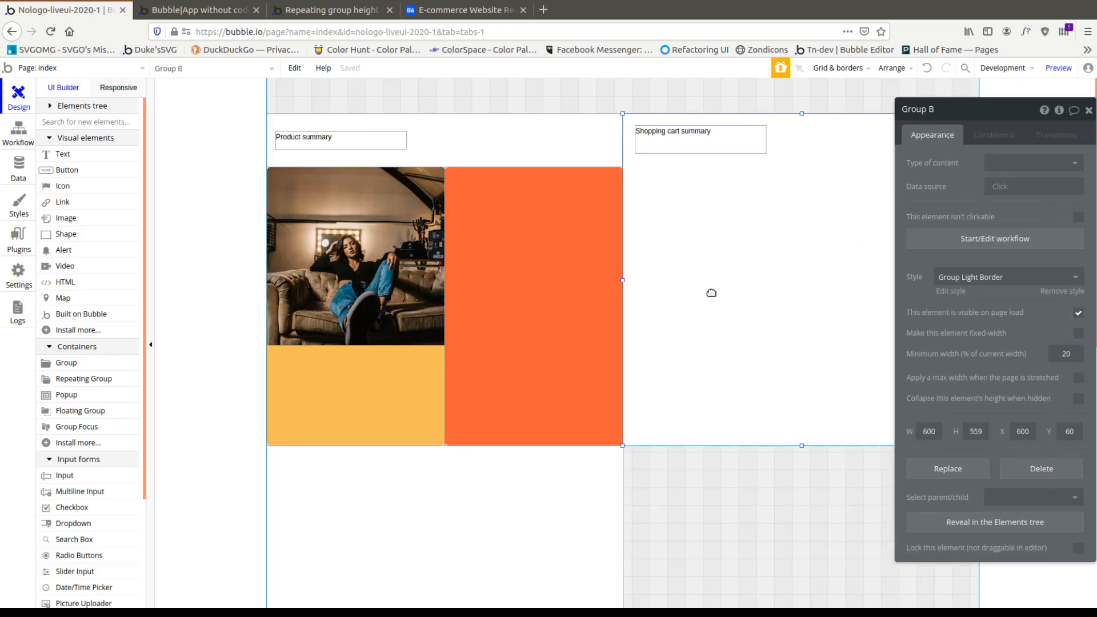
left_click(392, 387)
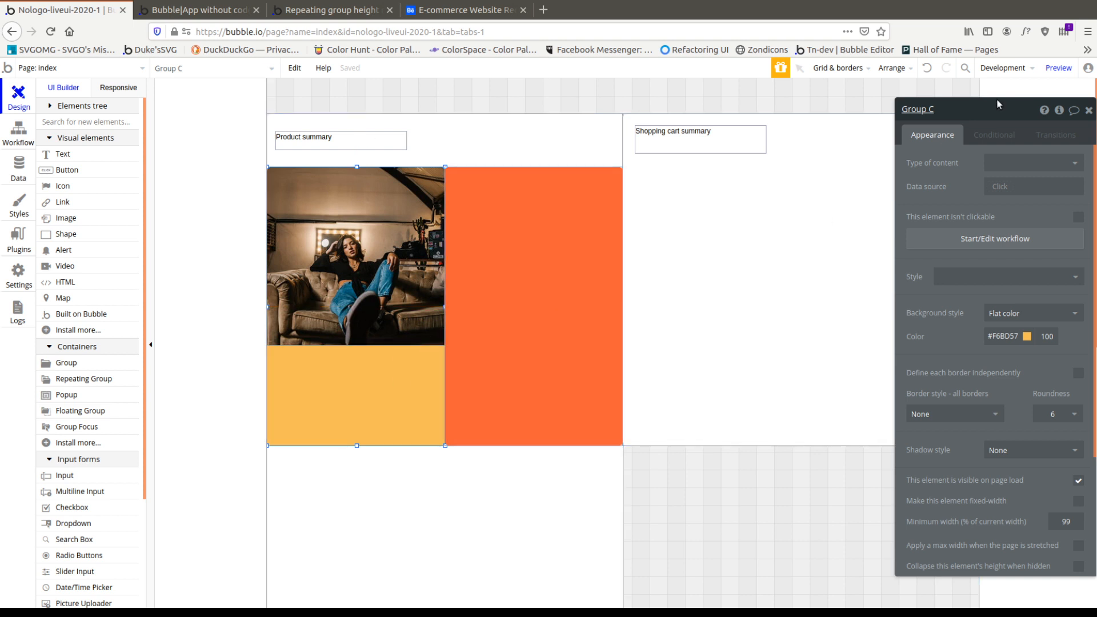
left_click(963, 113)
type("P")
left_click(544, 218)
left_click(915, 112)
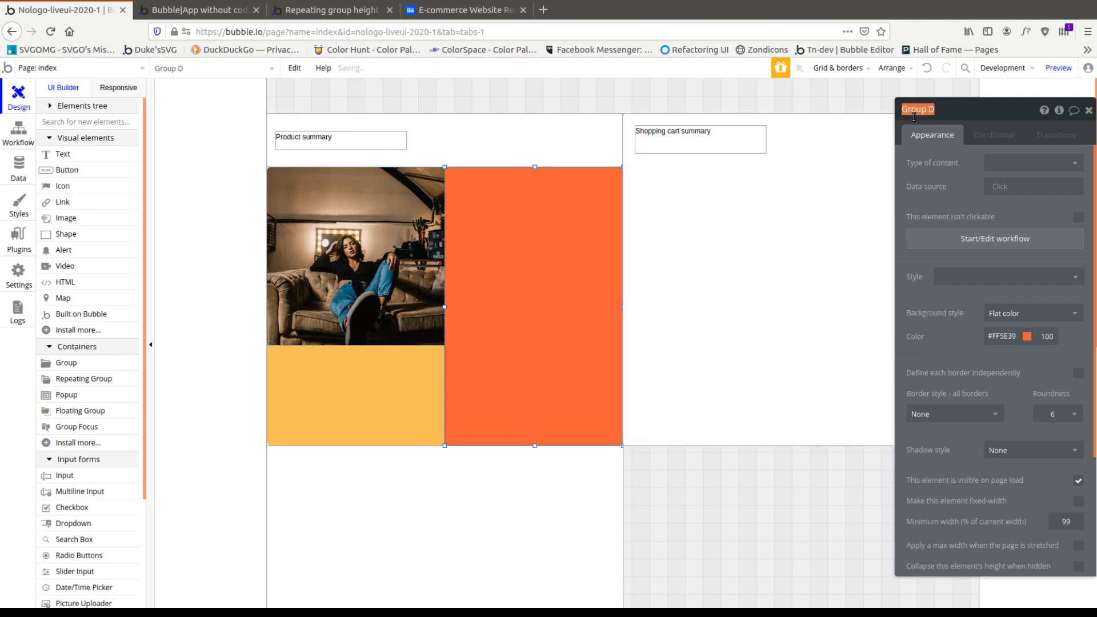
type("triple_pane")
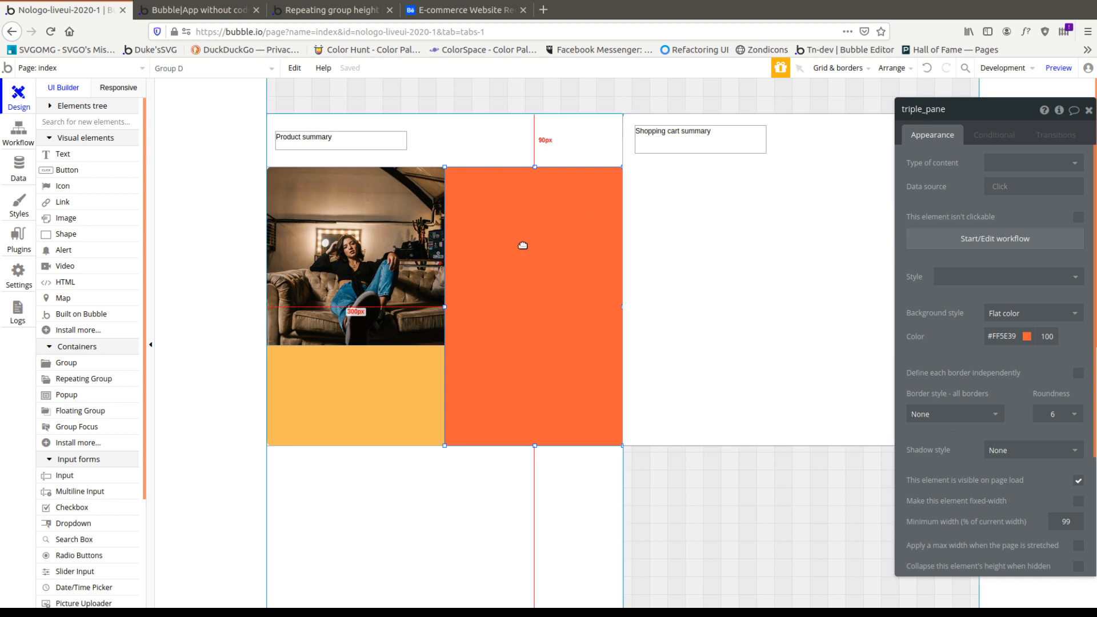
left_click(414, 375)
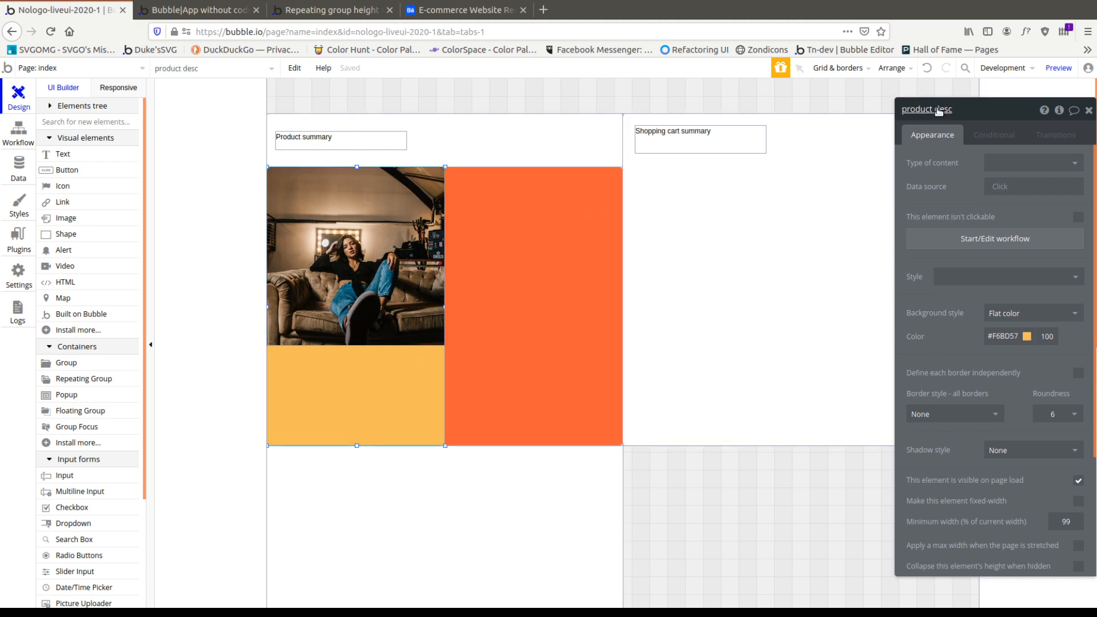
left_click(940, 111)
left_click(952, 120)
Extend the shopping cart summary group downward to a height of about 1134 px.
left_click(644, 287)
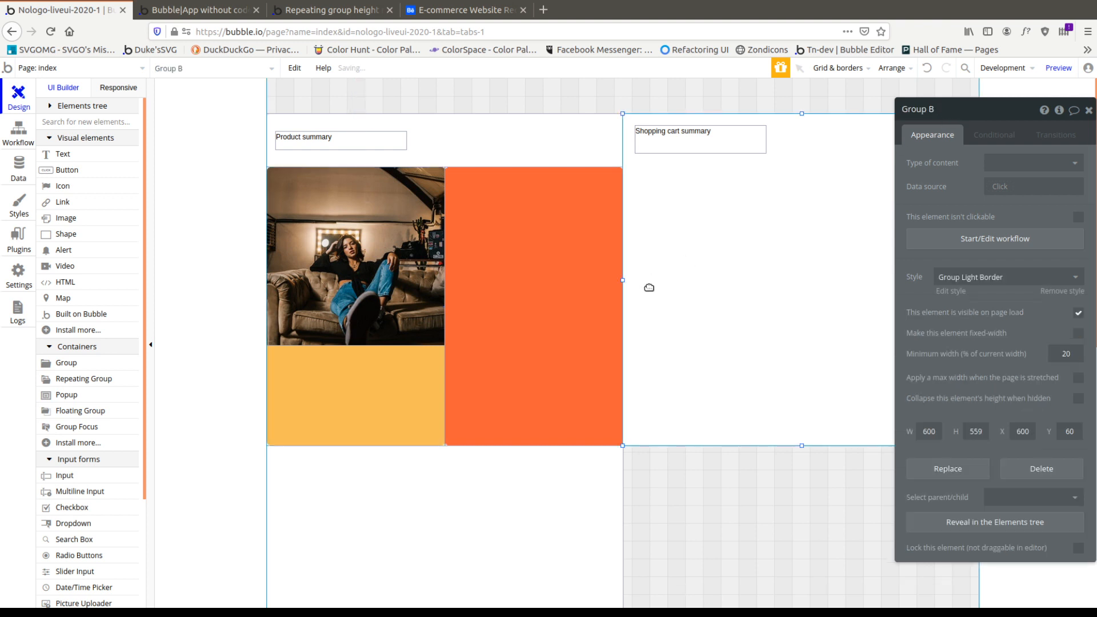
scroll(800, 260, "down", 3)
left_click_drag(800, 240, 783, 581)
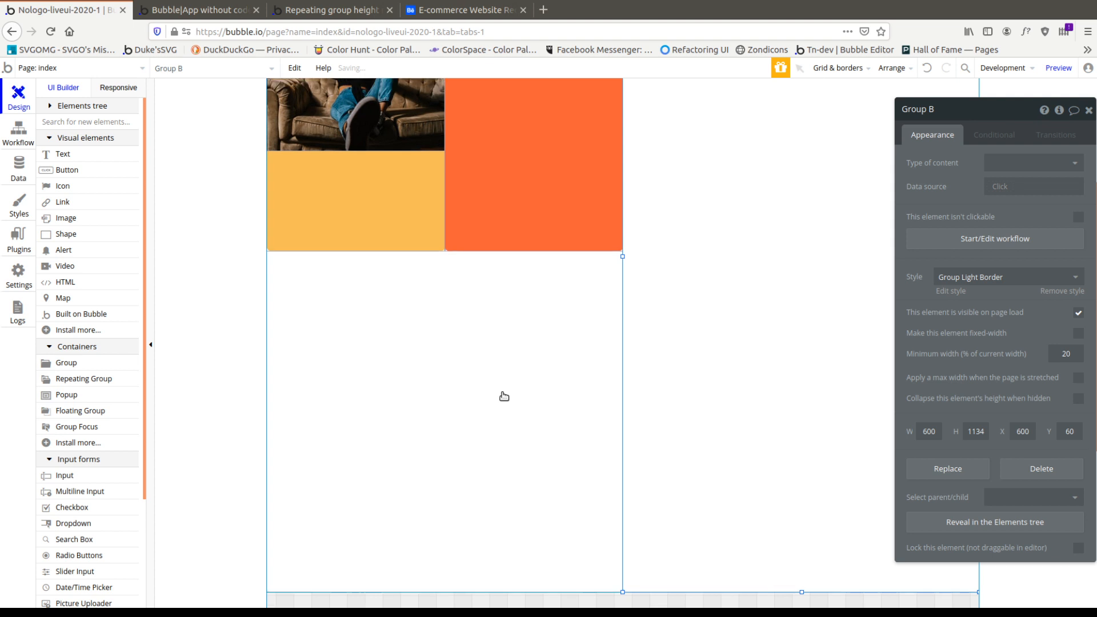
Move the orange triple_pane group below product_desc to about X 176, Y 591 and set its width to 320 px.
scroll(502, 395, "up", 3)
left_click(393, 400)
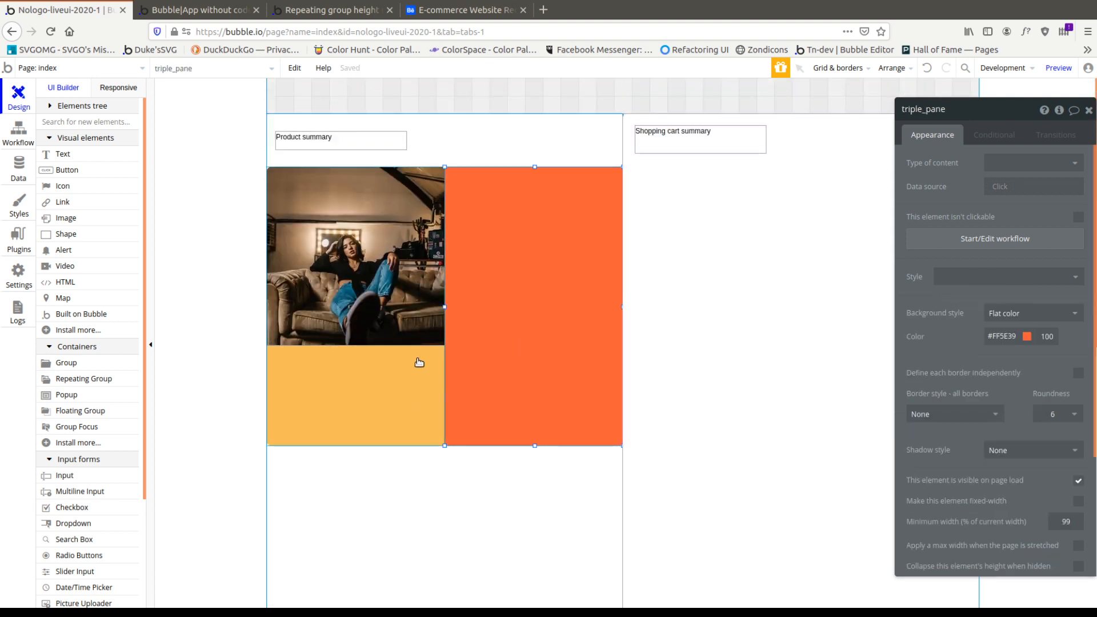
scroll(535, 242, "down", 1)
left_click_drag(535, 242, 460, 389)
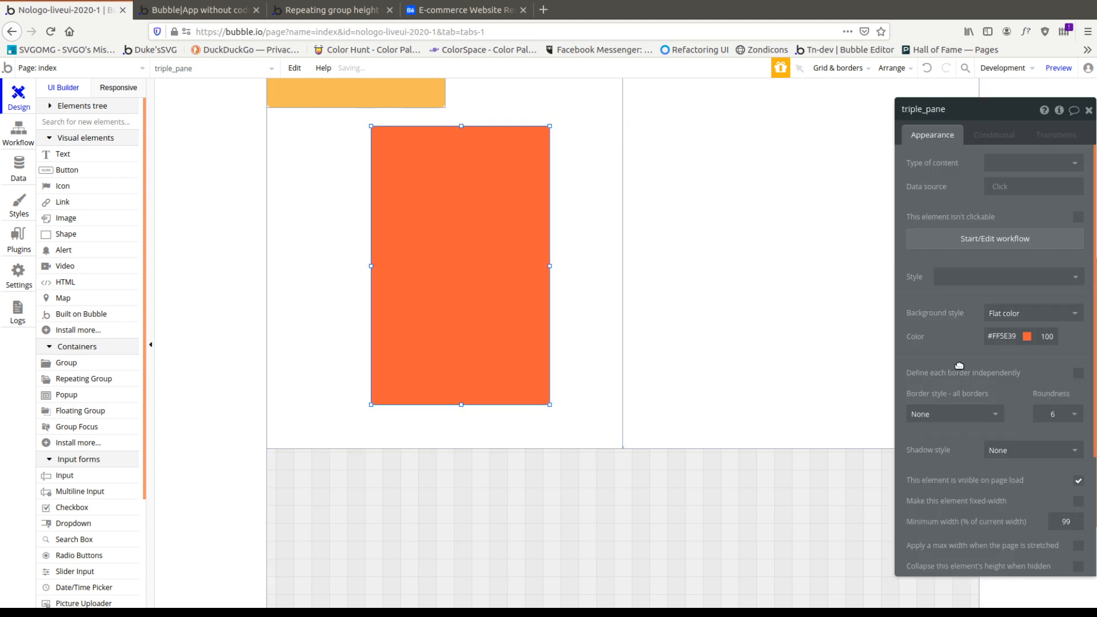
scroll(966, 434, "down", 3)
type("320")
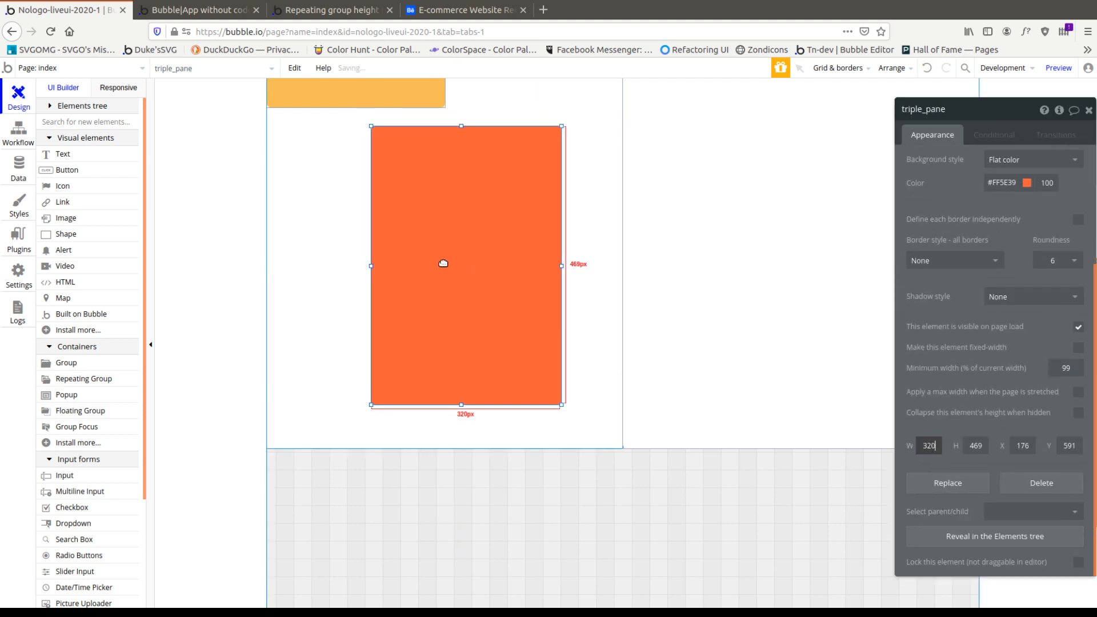
right_click(441, 263)
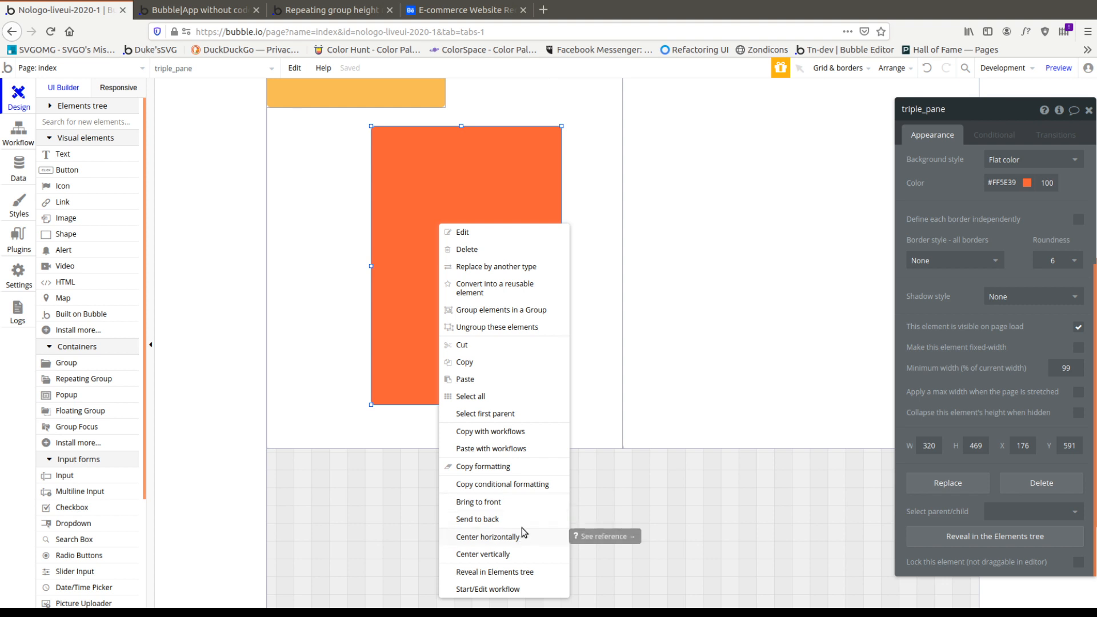
scroll(319, 361, "up", 1)
scroll(319, 362, "up", 5)
Center product_desc horizontally in the left column and place triple_pane directly beneath it at about X 135, Y 559.
left_click(331, 369)
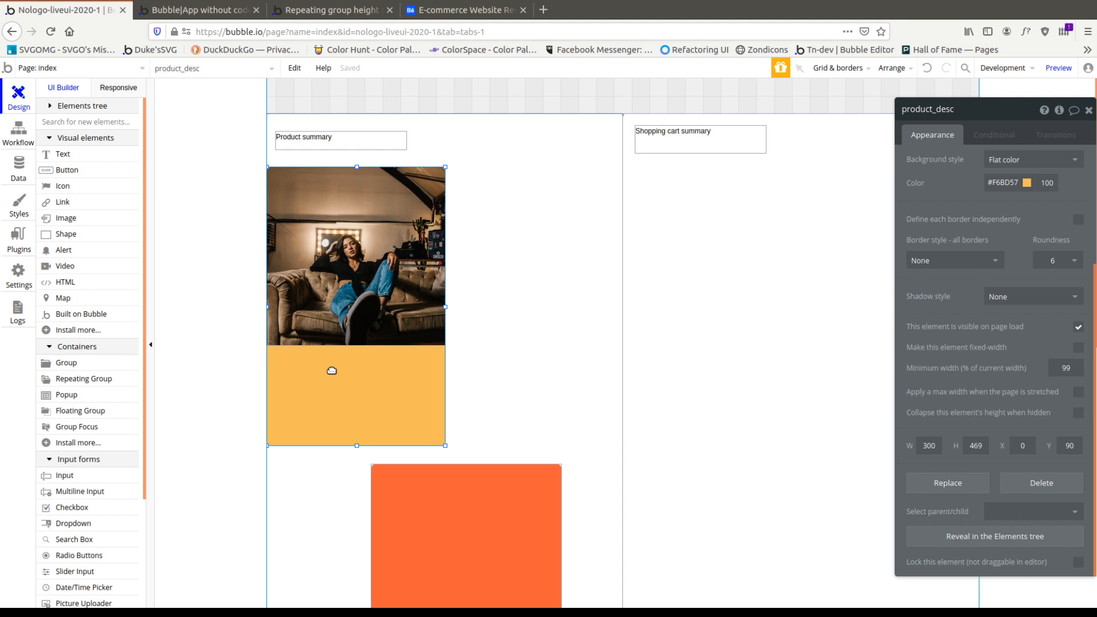
scroll(332, 370, "down", 5)
left_click(411, 382)
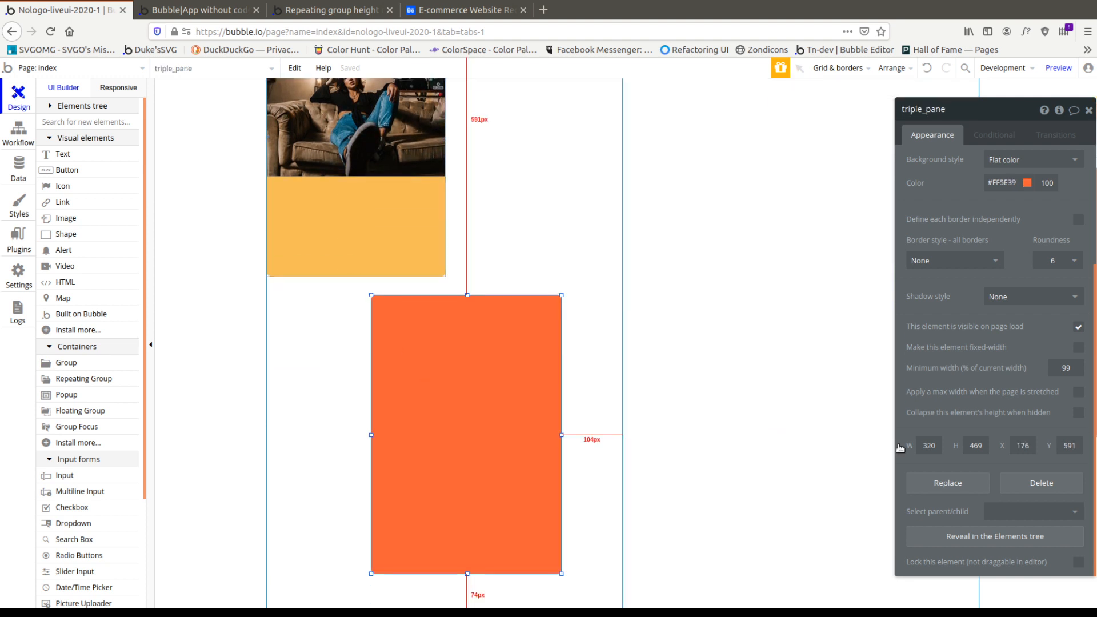
left_click(398, 263)
right_click(377, 255)
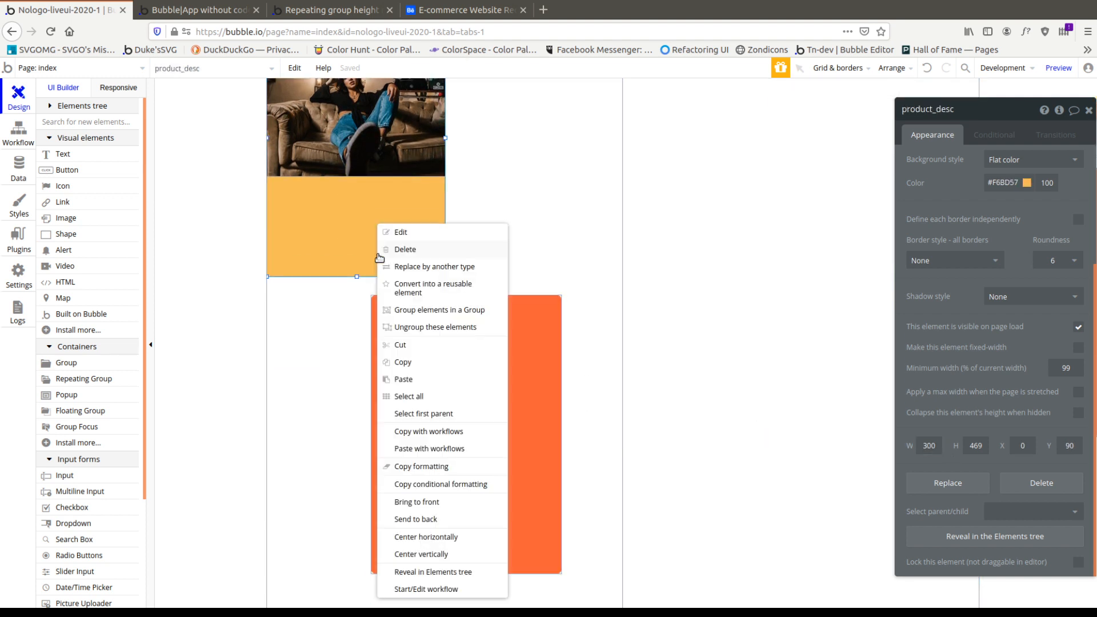
left_click(439, 534)
left_click(467, 355)
left_click_drag(467, 355, 444, 354)
Set the width of product_desc to 320 px and center it horizontally again.
left_click(448, 267)
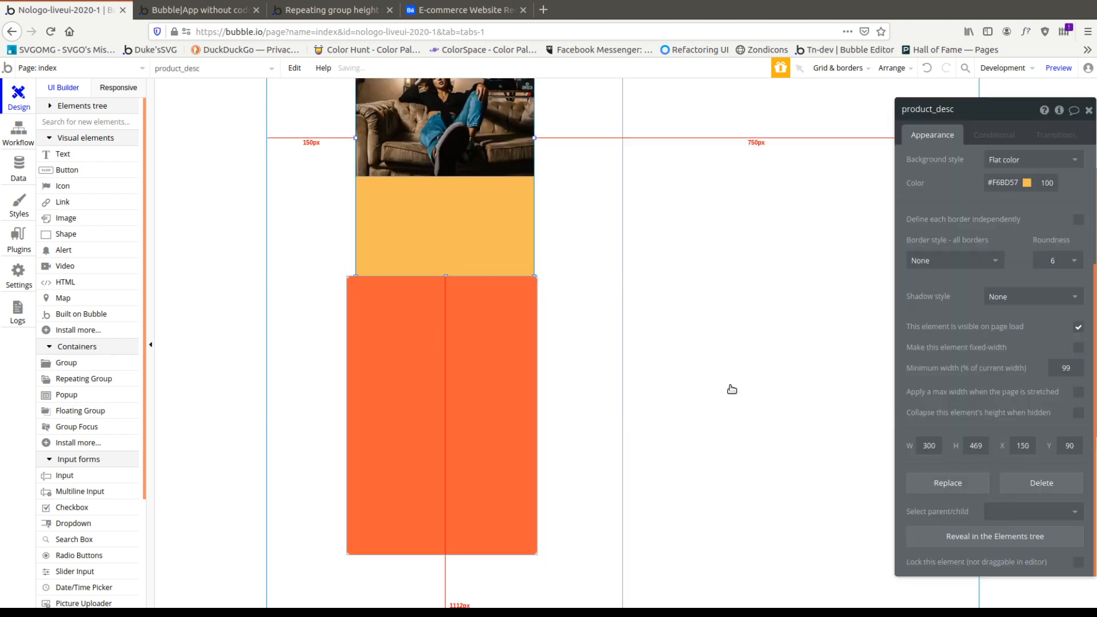
double_click(930, 447)
type("320")
right_click(456, 225)
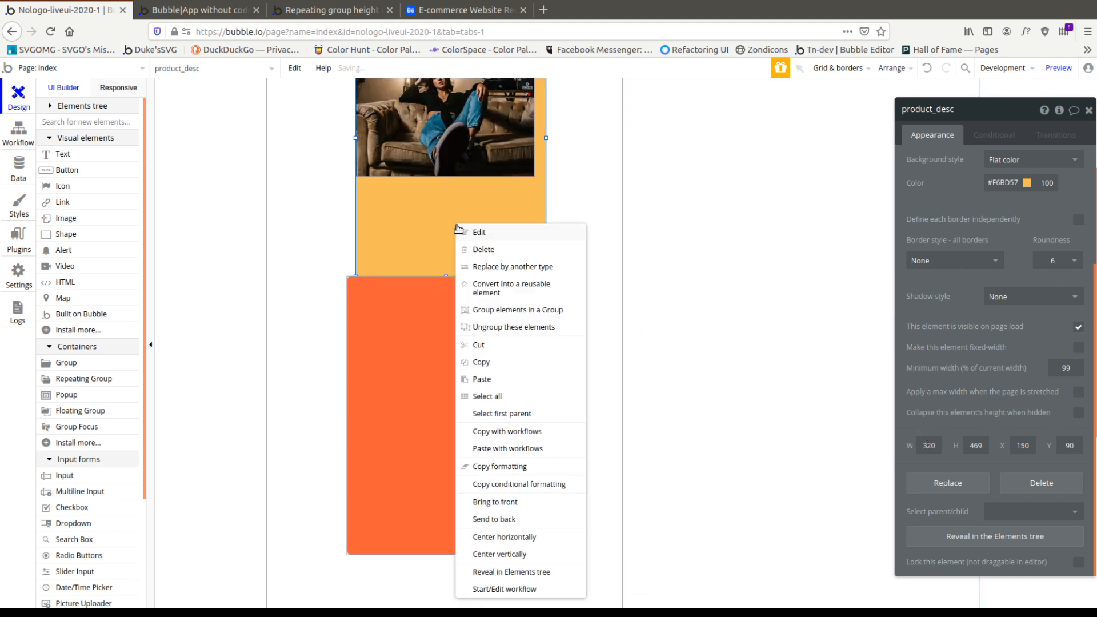
left_click(530, 538)
Center the triple_pane group horizontally so that it lines up with product_desc.
left_click(514, 326)
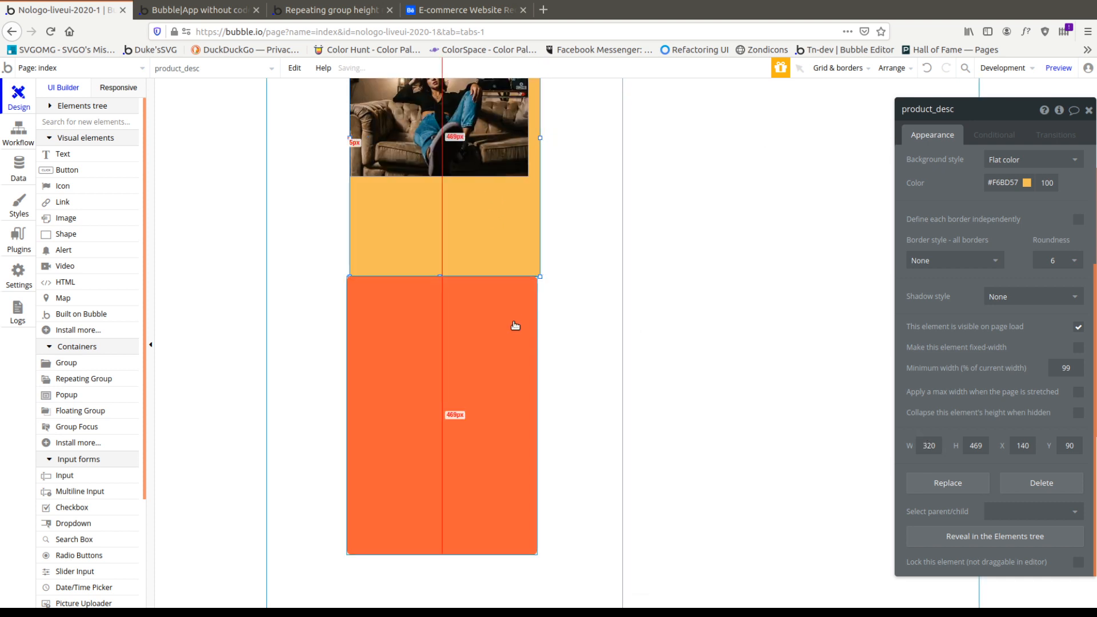
scroll(513, 354, "up", 3)
right_click(498, 396)
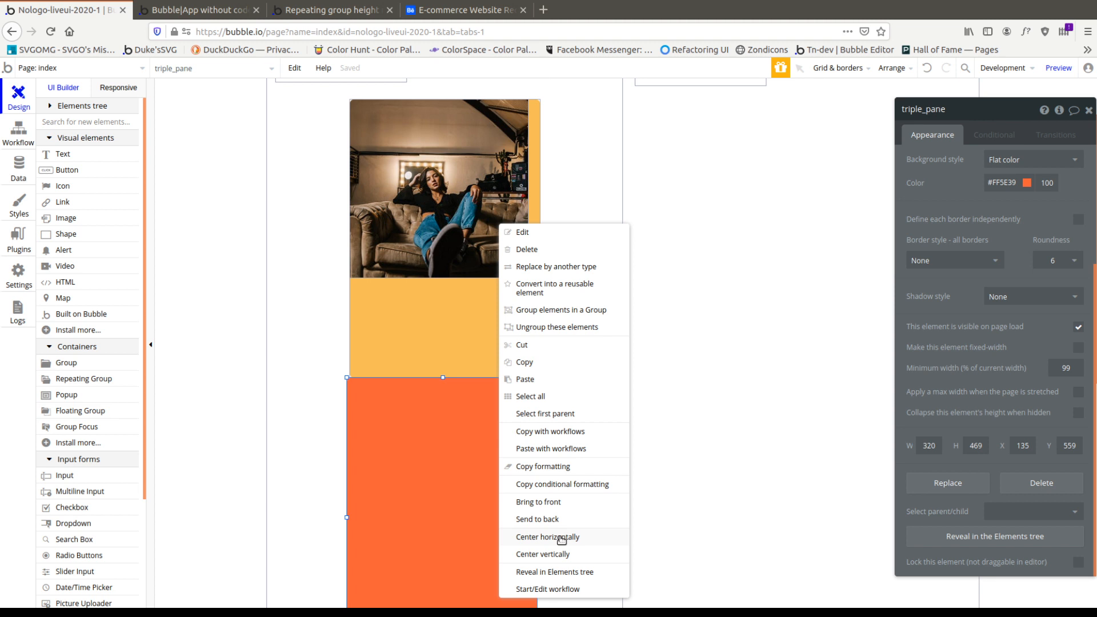
left_click(562, 539)
Enlarge the sofa image proportionally so that it spans the full width of product_desc.
right_click(495, 223)
left_click(525, 275)
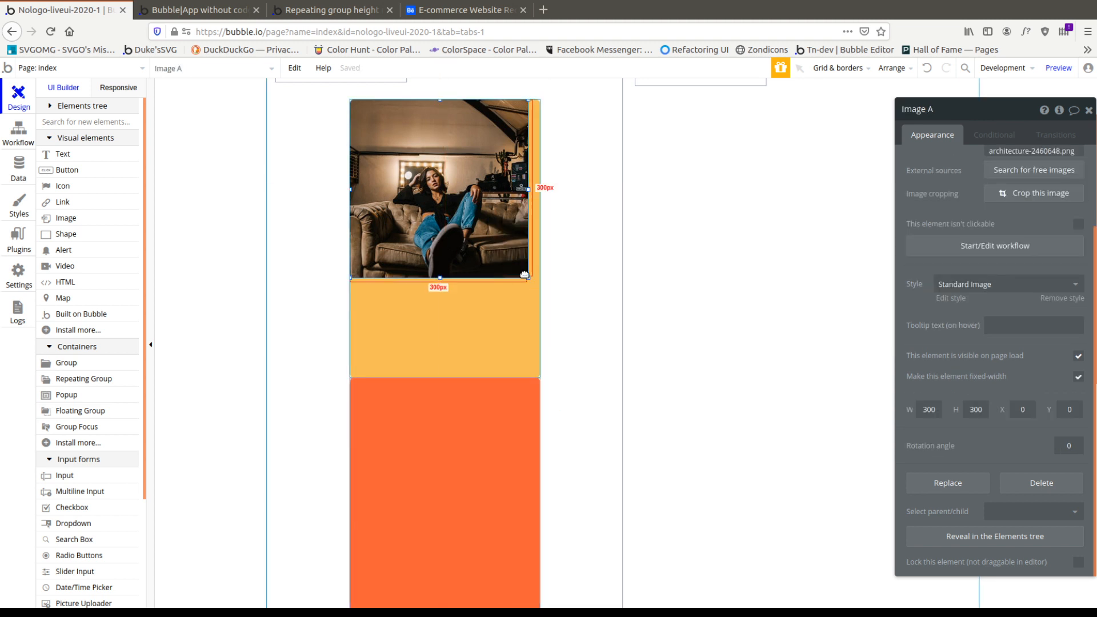
left_click_drag(522, 274, 588, 351)
Group product_desc and triple_pane together in one parent group.
left_click(477, 343)
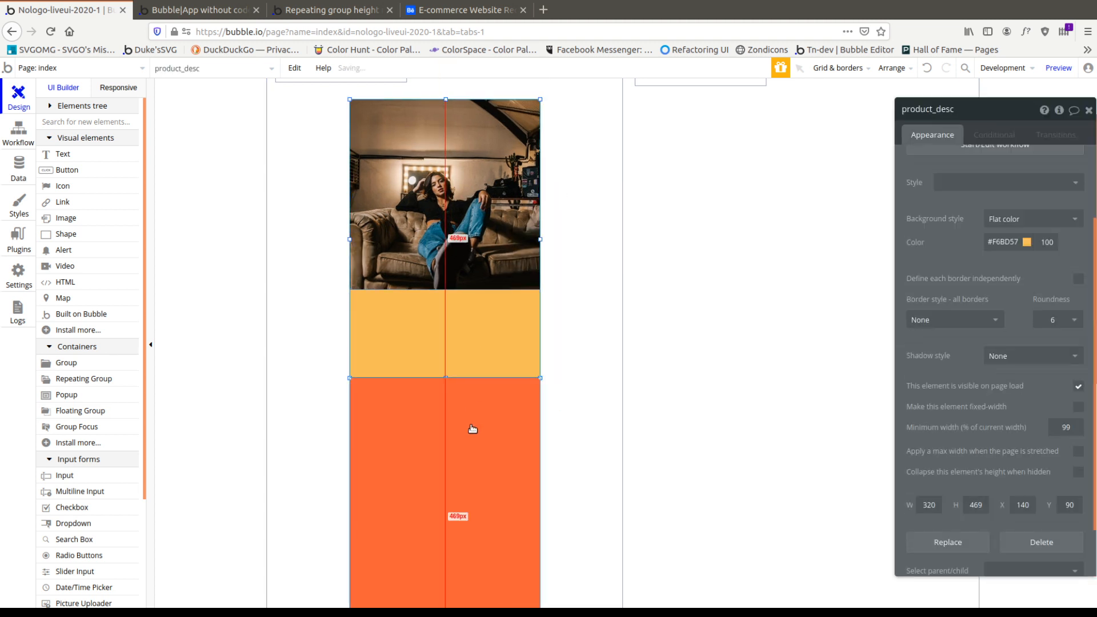
left_click(471, 427, "shift")
right_click(470, 427)
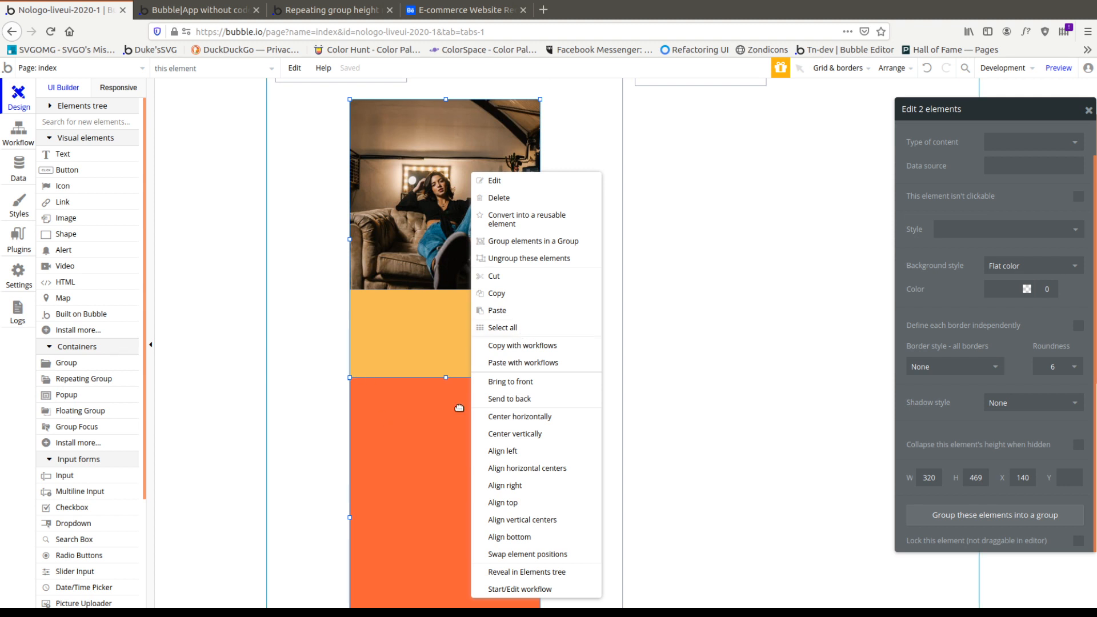
left_click(563, 241)
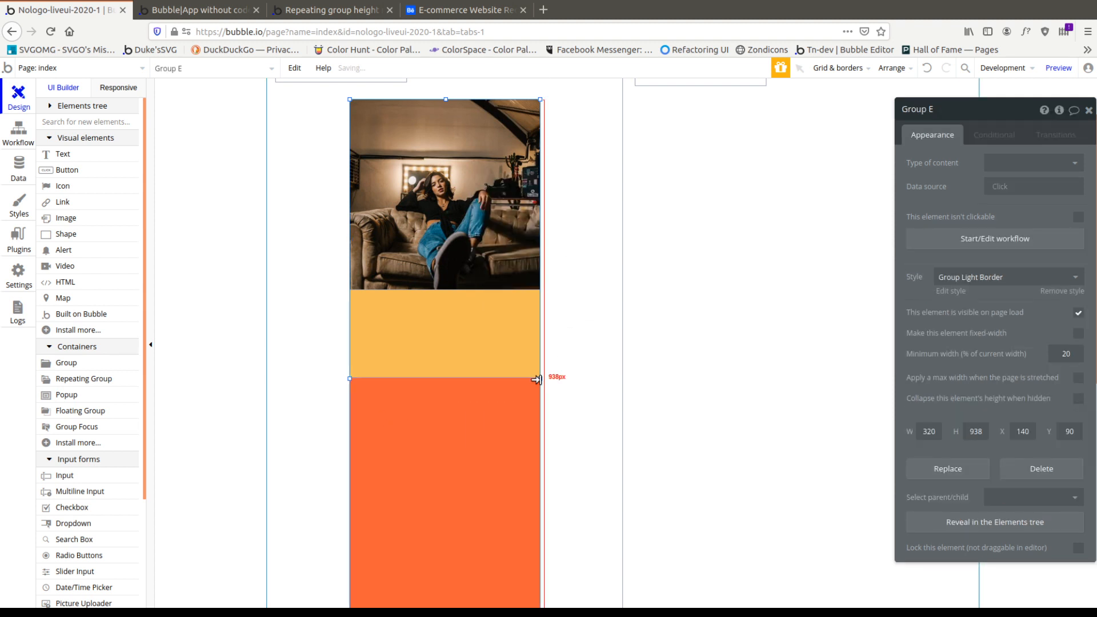
Rename the parent group around product_desc and triple_pane as collapser.
left_click(536, 380)
left_click_drag(931, 109, 932, 107)
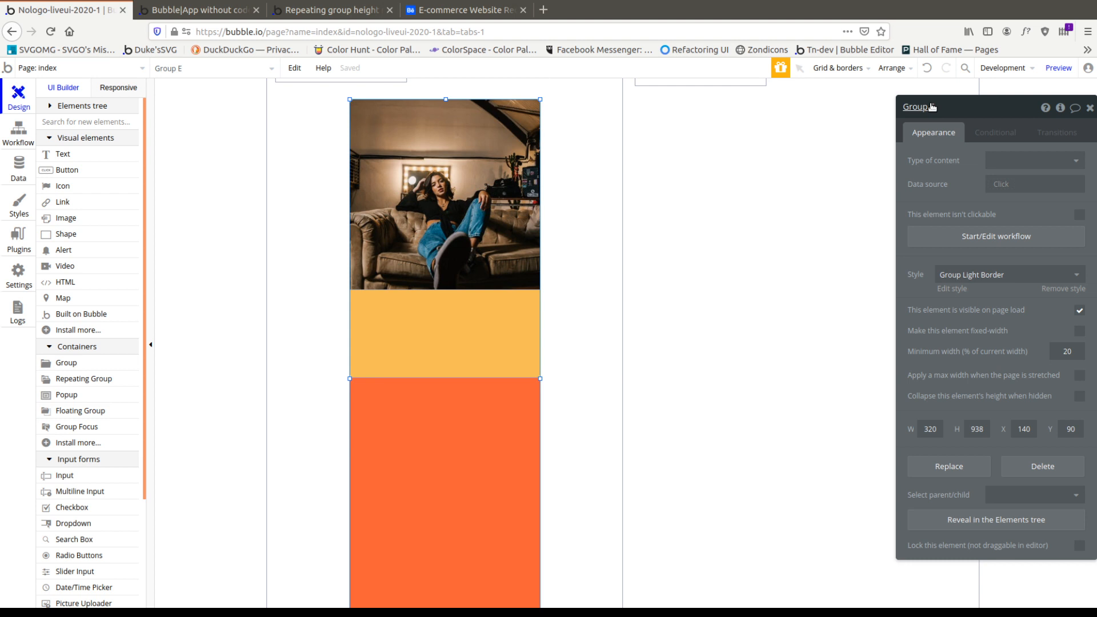
left_click(931, 107)
type("collapser")
left_click(601, 316)
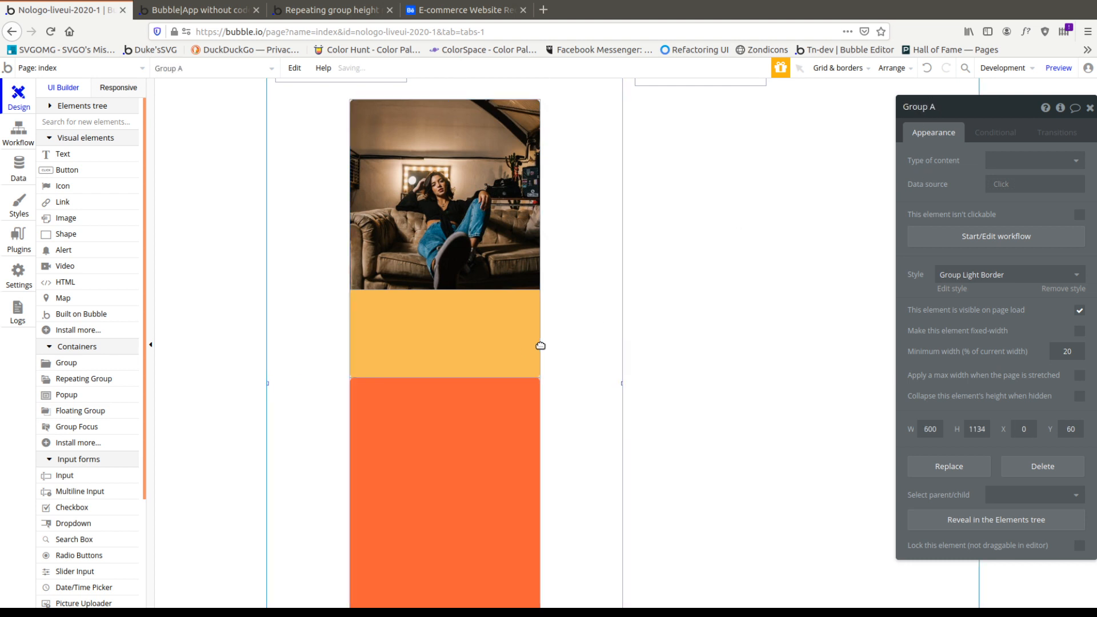
In the responsive view, make the collapser group collapse its margins when the container width is at or below 4100.
left_click(115, 89)
scroll(451, 272, "down", 5)
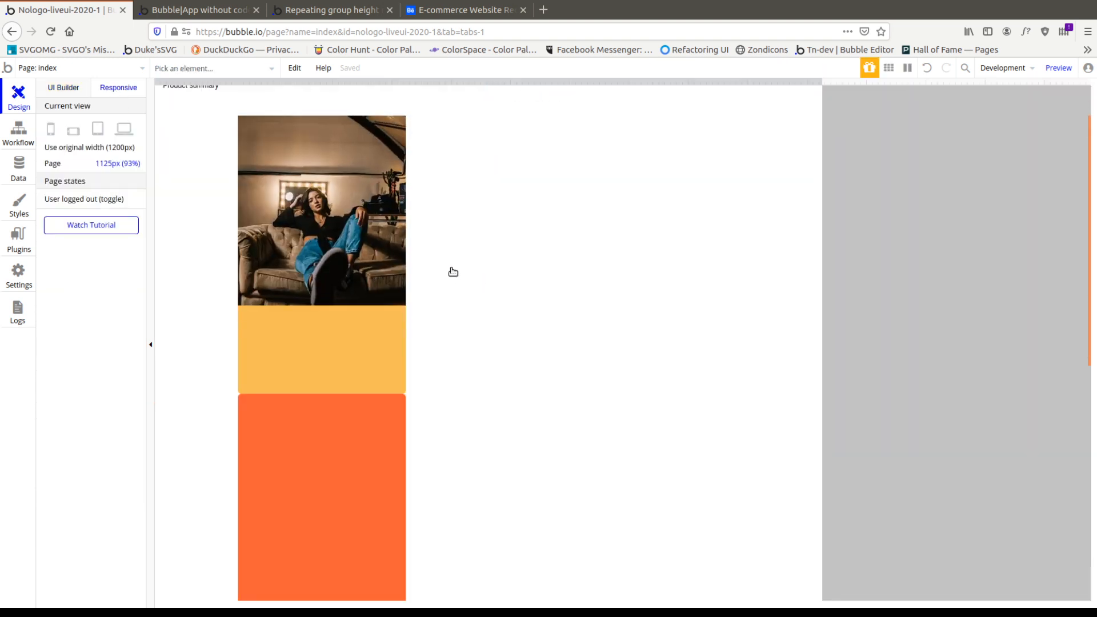
left_click(254, 293)
left_click(386, 549)
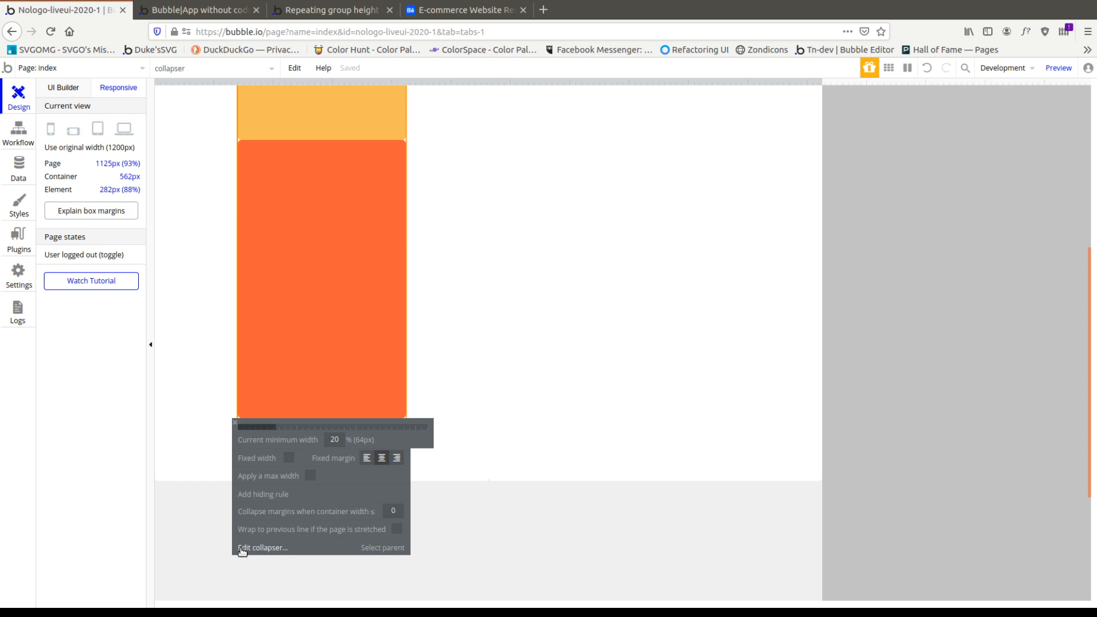
left_click(400, 511)
type("4100")
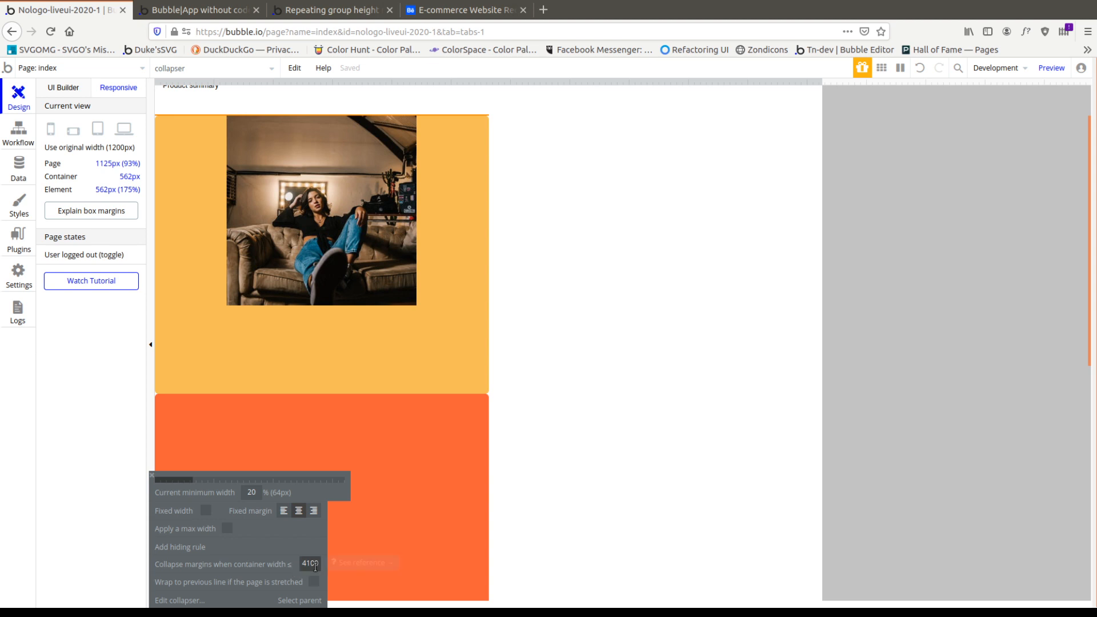
left_click(471, 439)
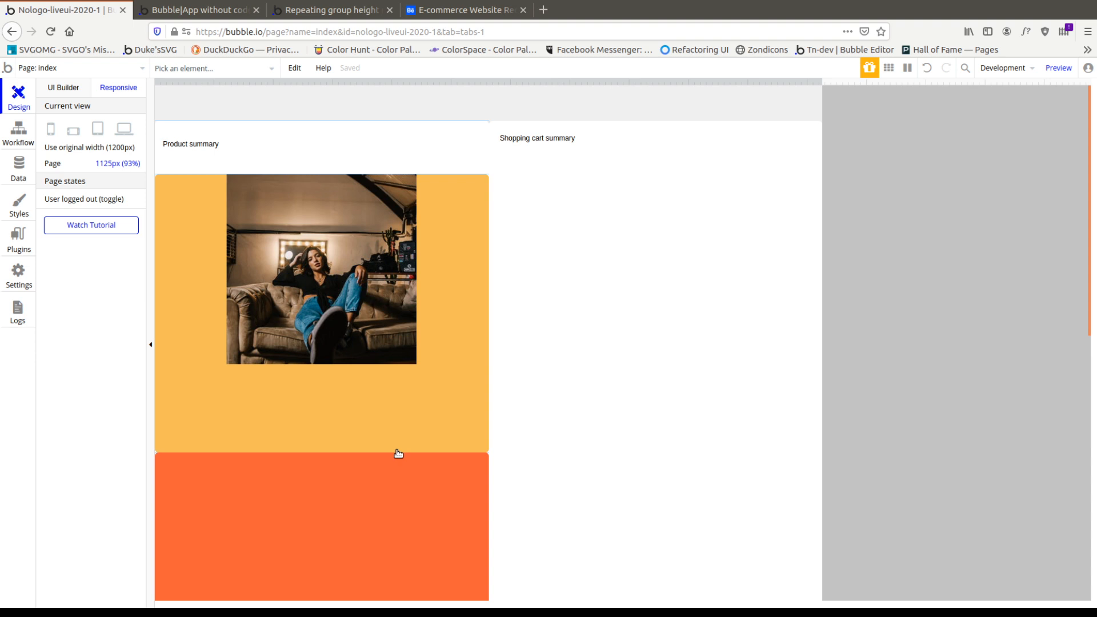
Compare the product summary column's layout in the design editor with its responsive view.
double_click(414, 396)
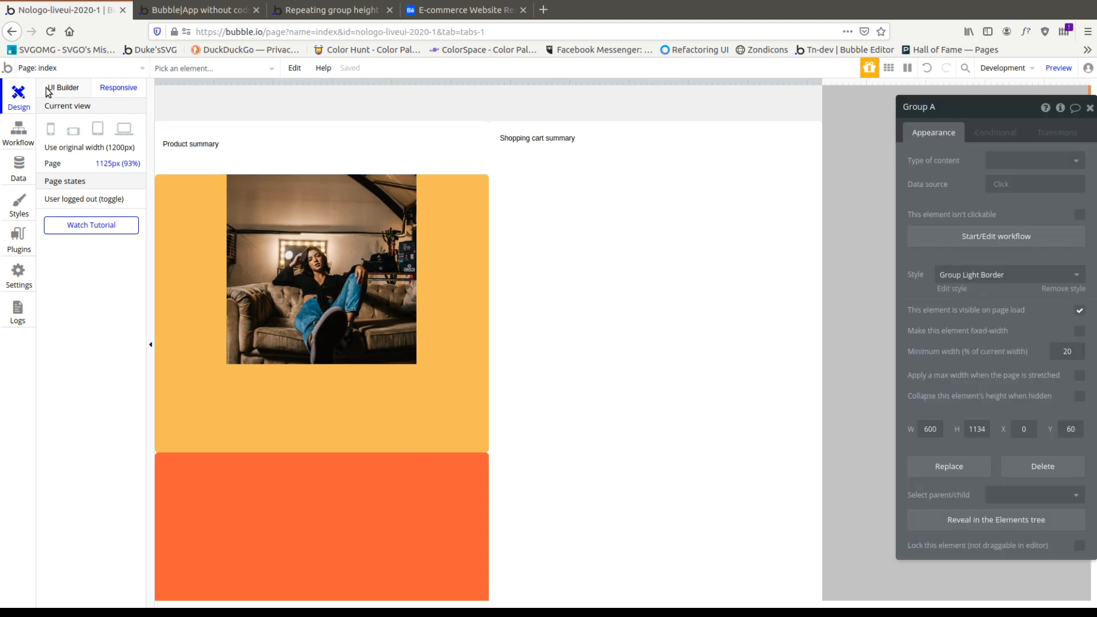
left_click(49, 90)
scroll(571, 274, "down", 4)
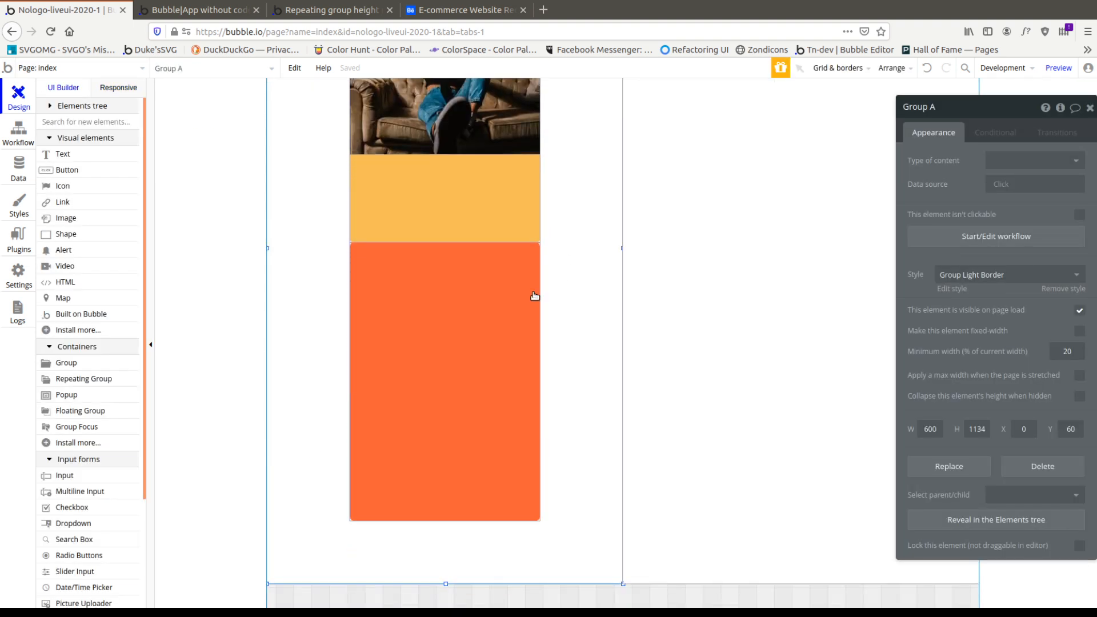
left_click(132, 87)
scroll(637, 245, "down", 4)
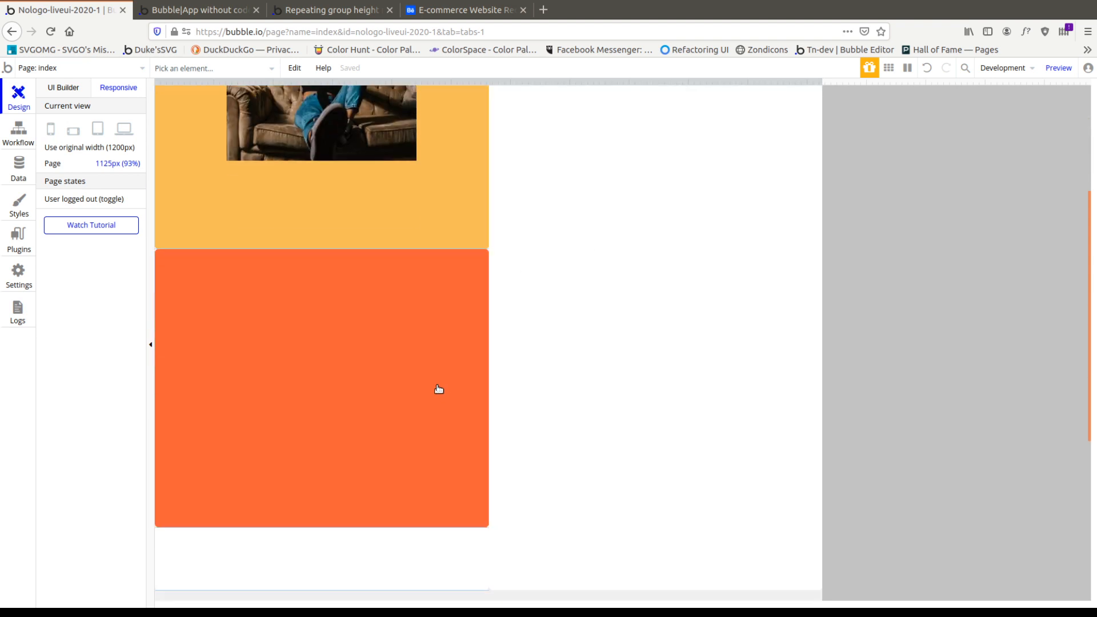
Widen the page preview to about 1591 px and let triple_pane wrap to the previous line when the page is stretched.
left_click_drag(823, 82, 1085, 82)
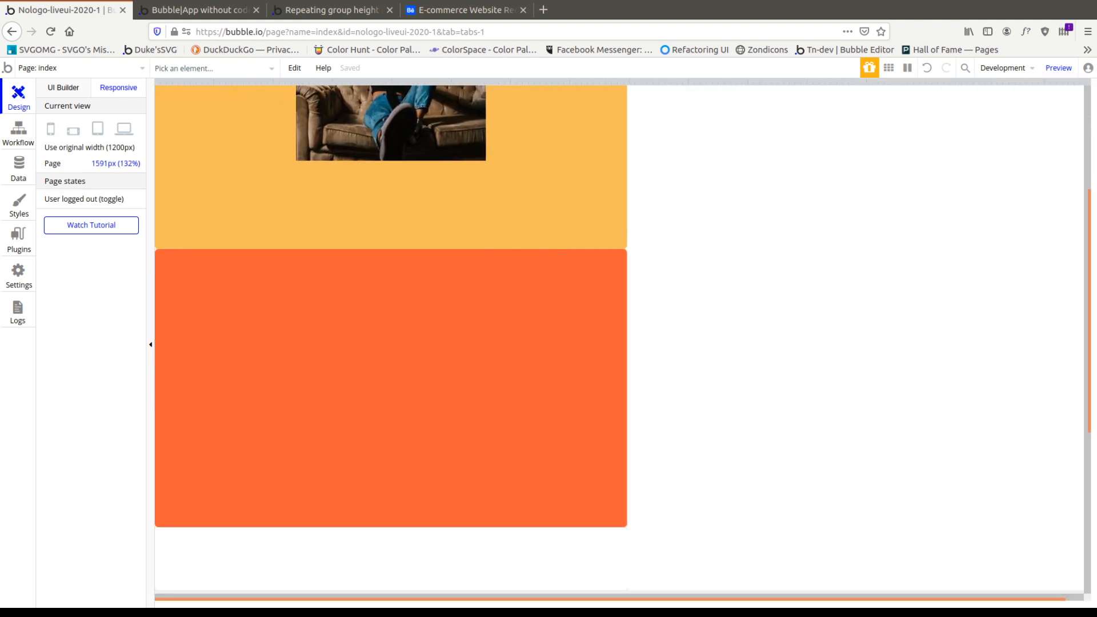
left_click(342, 461)
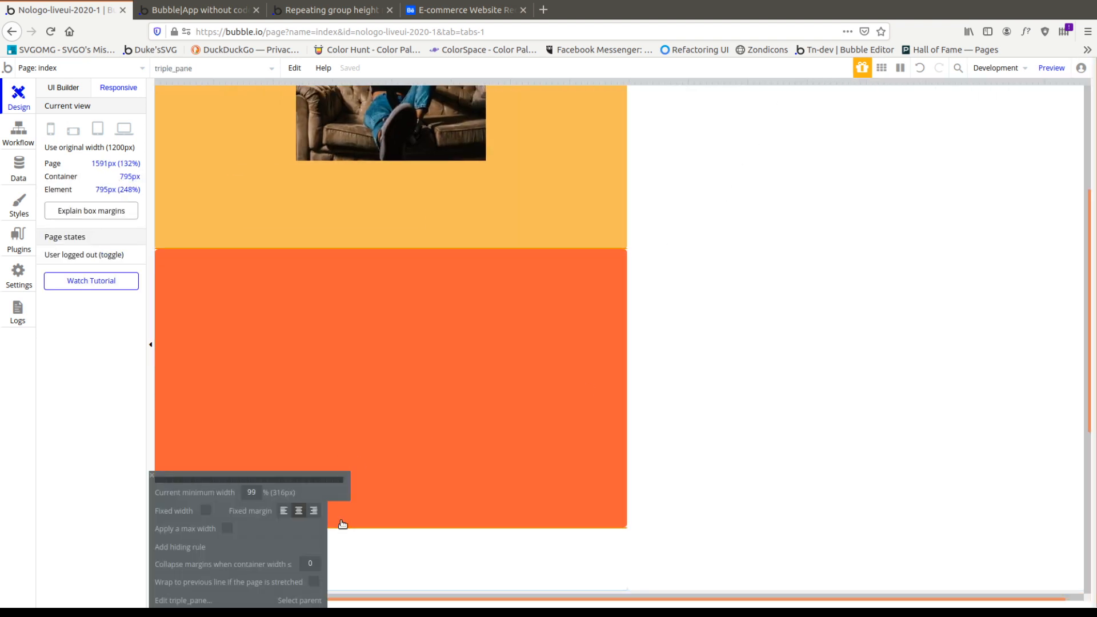
left_click(314, 583)
left_click(335, 471)
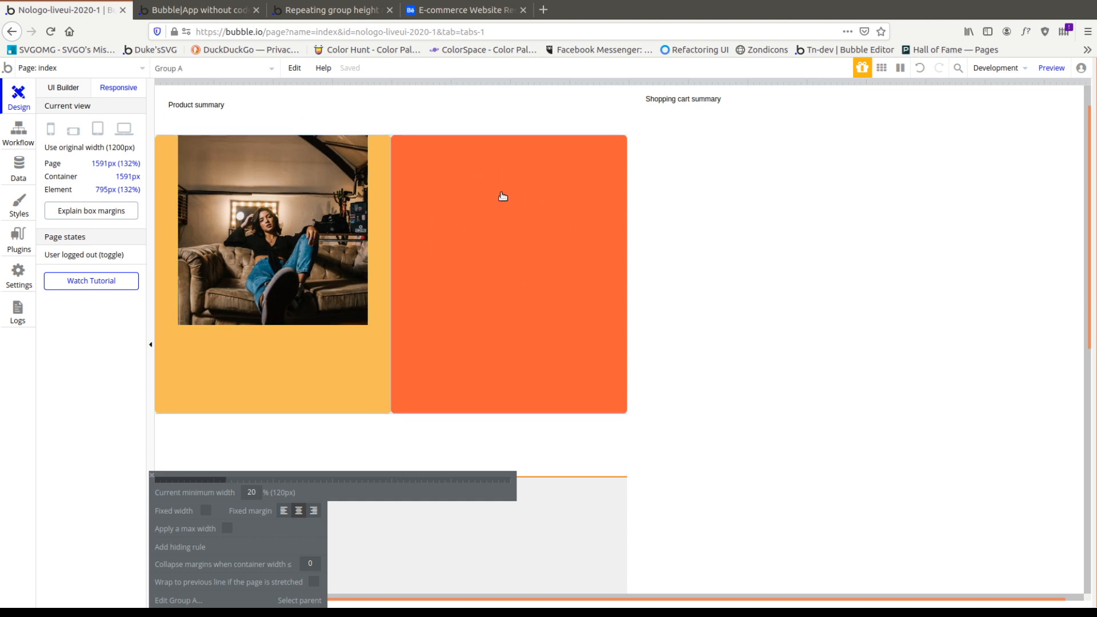
Preview the page at widths of about 1216, 1279 and 1163 px to check how product_desc and triple_pane wrap.
left_click(882, 81)
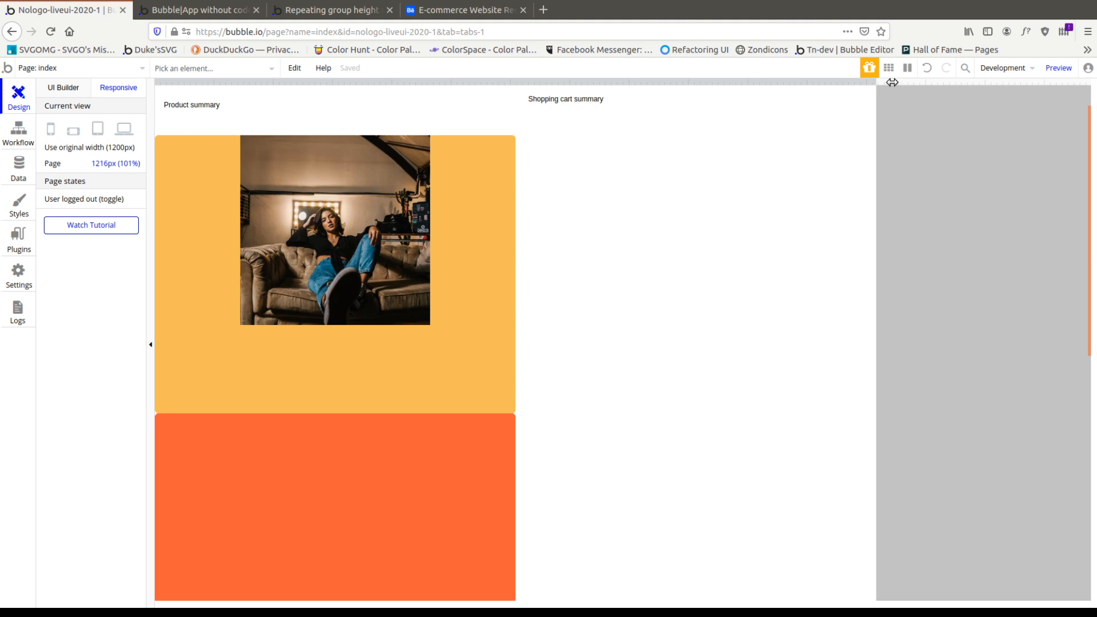
left_click_drag(893, 81, 915, 81)
left_click(289, 387)
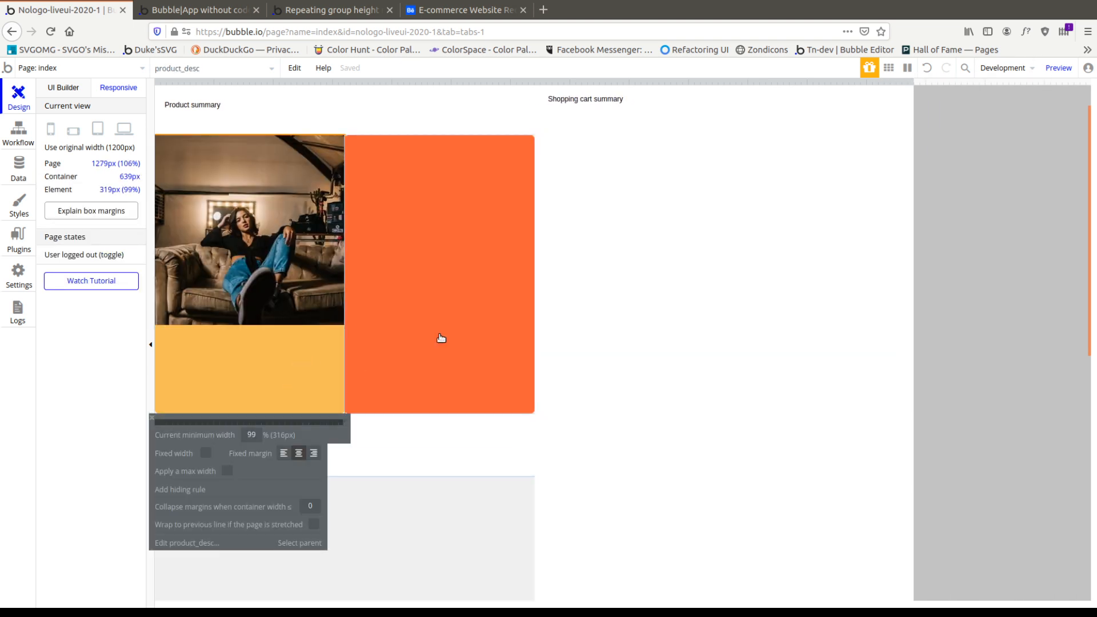
left_click(441, 338)
left_click_drag(914, 81, 845, 85)
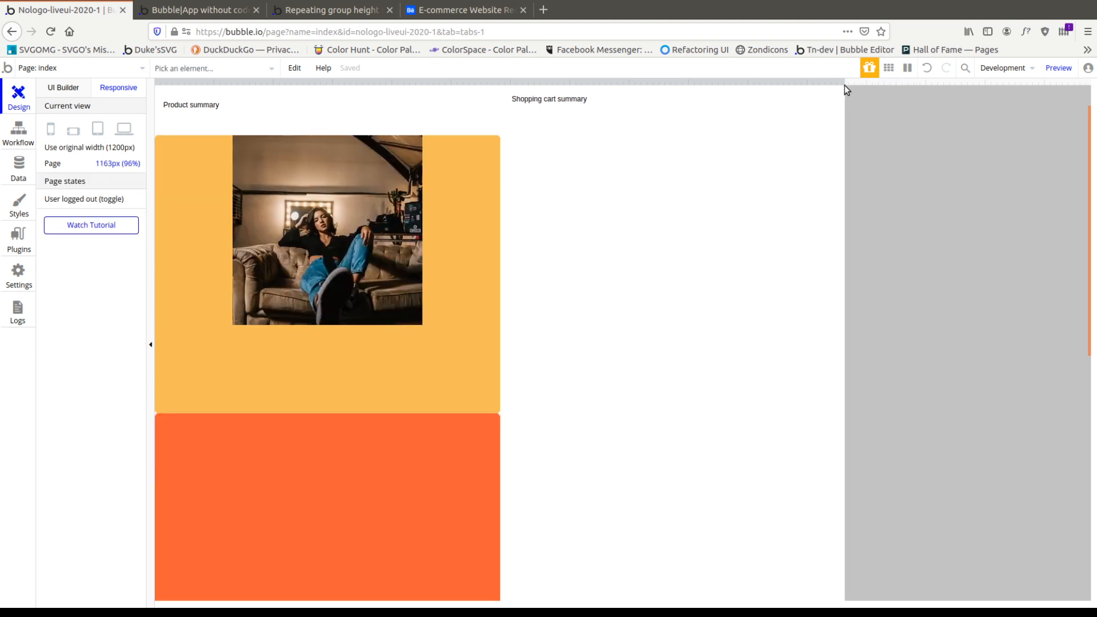
scroll(609, 323, "down", 3)
scroll(596, 336, "up", 3)
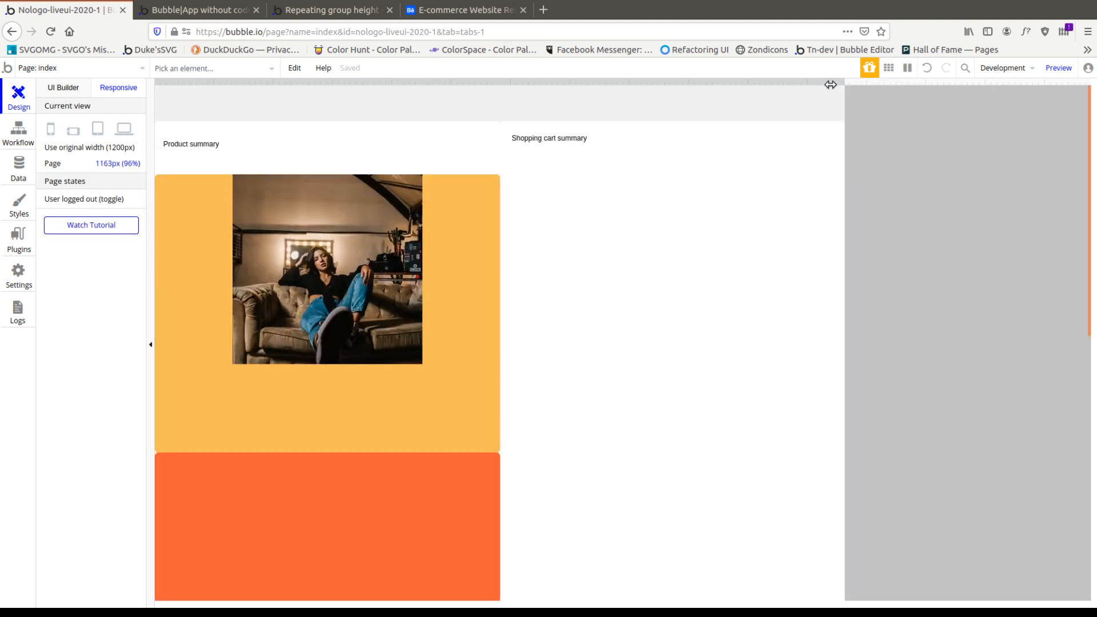
Preview the two-column layout at about 967 px and at the 768 px tablet width.
left_click_drag(830, 85, 728, 98)
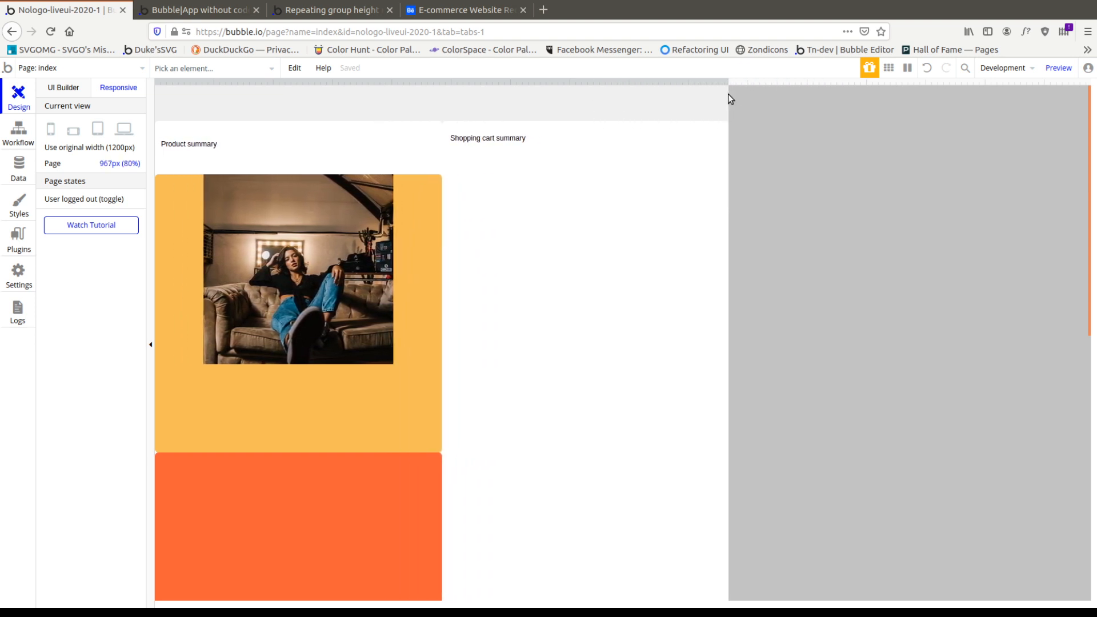
left_click(98, 128)
scroll(453, 336, "down", 3)
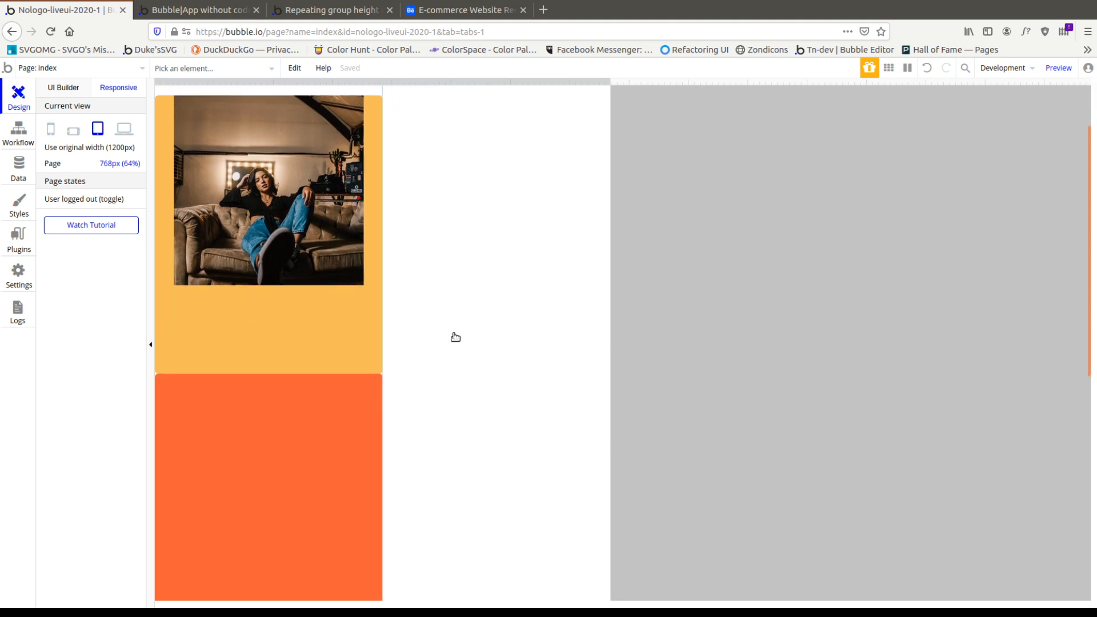
scroll(295, 379, "up", 3)
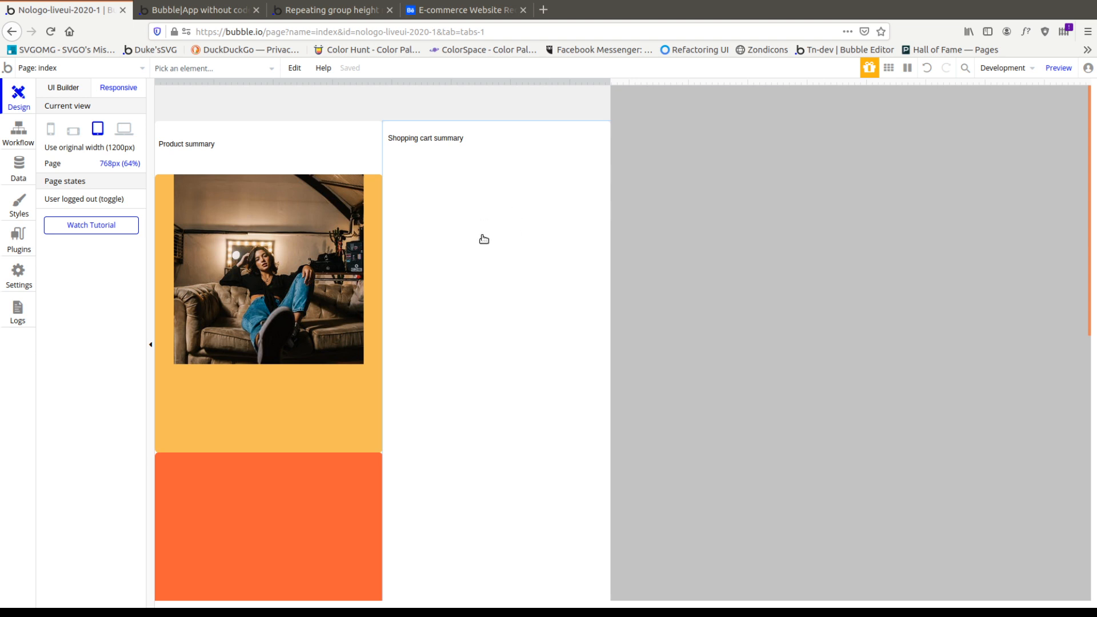
scroll(448, 284, "down", 1)
Check the Behance E-commerce Website Redesign mockup, then return to Bubble and inspect the shopping cart summary group at tablet width.
left_click(445, 11)
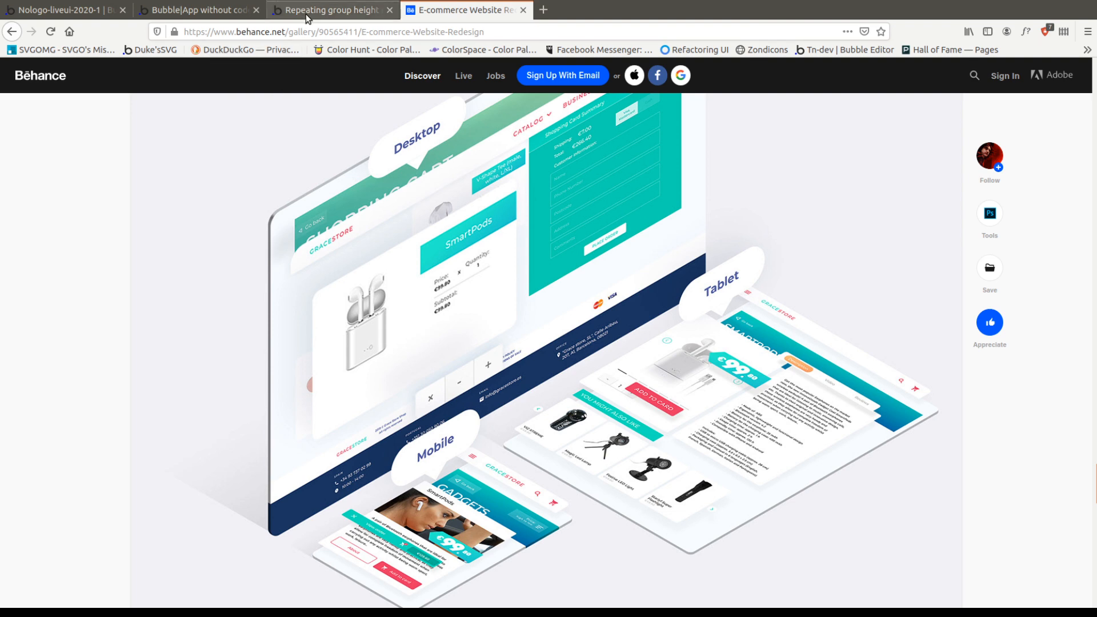
left_click(57, 10)
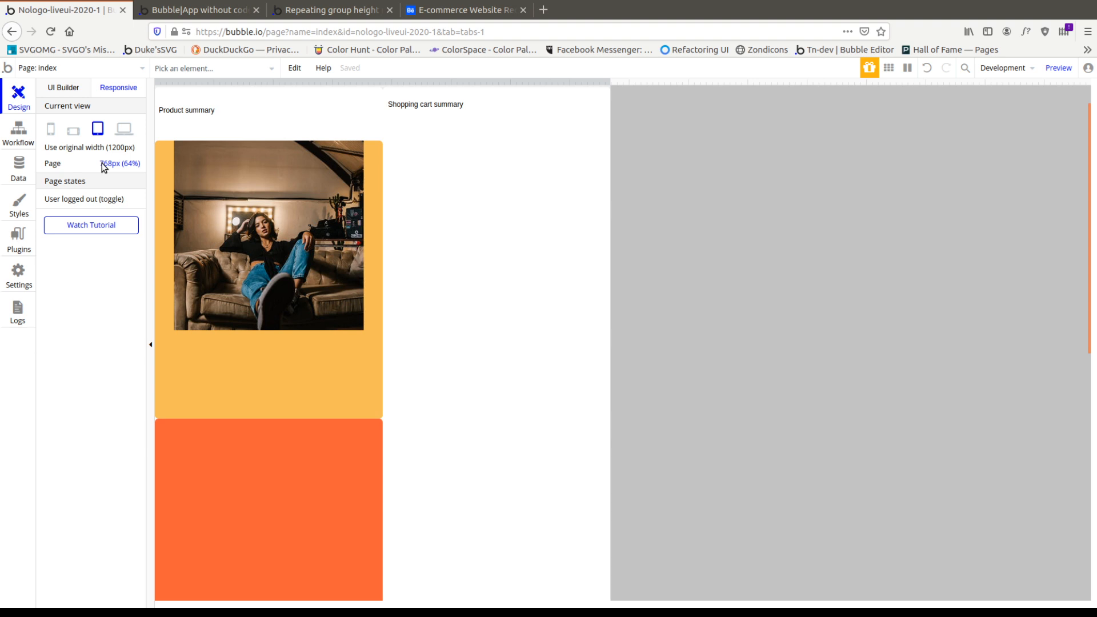
left_click(411, 232)
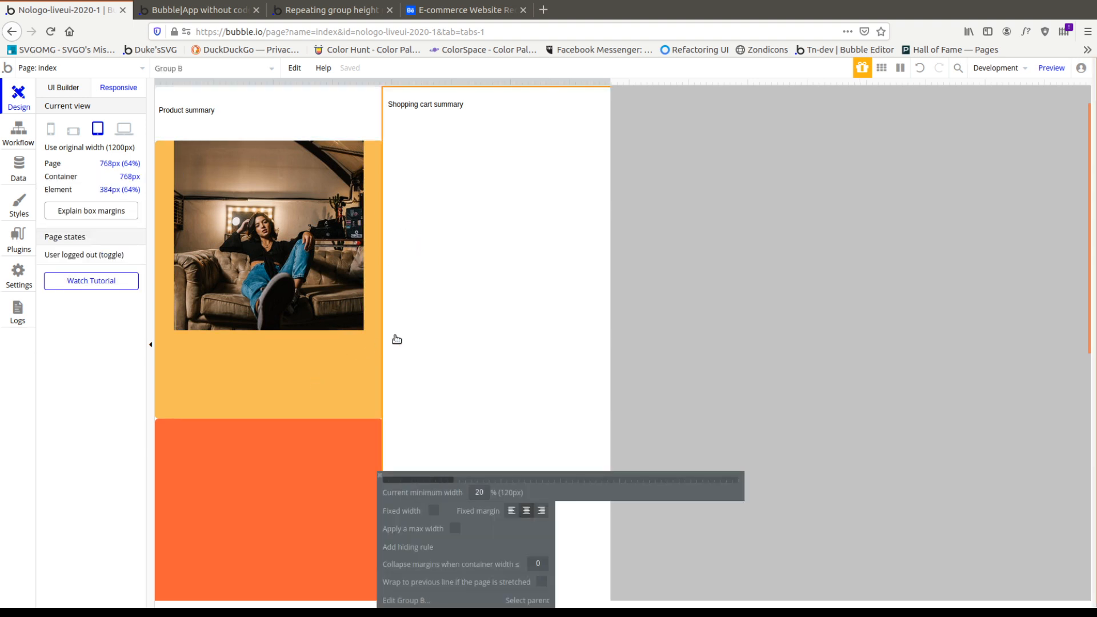
left_click(515, 351)
scroll(515, 351, "down", 2)
left_click(506, 392)
left_click(503, 407)
scroll(493, 396, "up", 3)
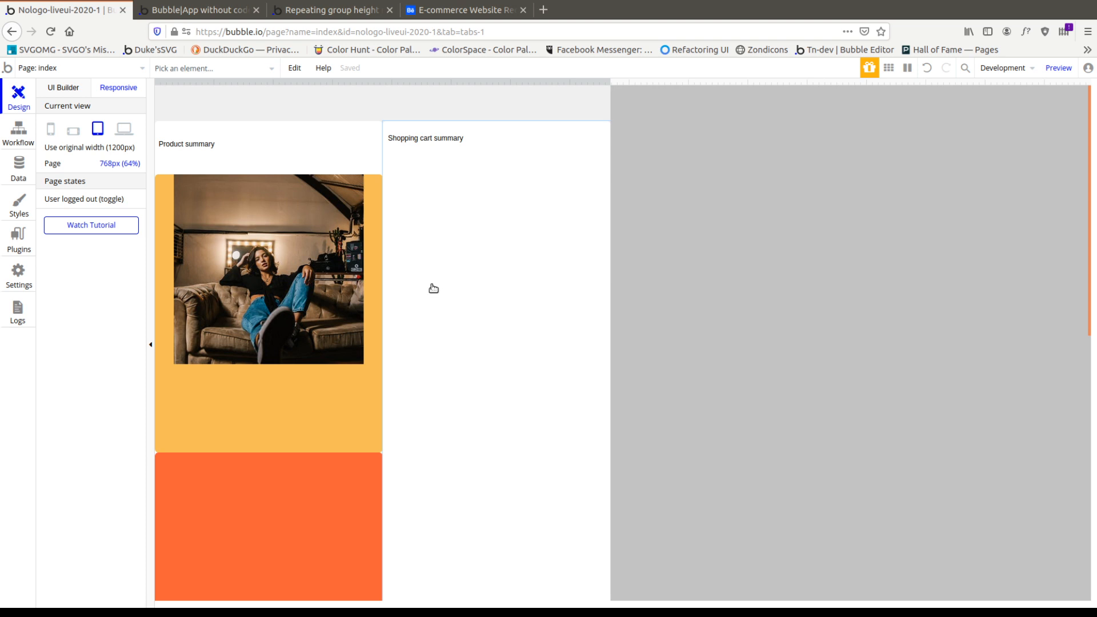
scroll(442, 280, "down", 1)
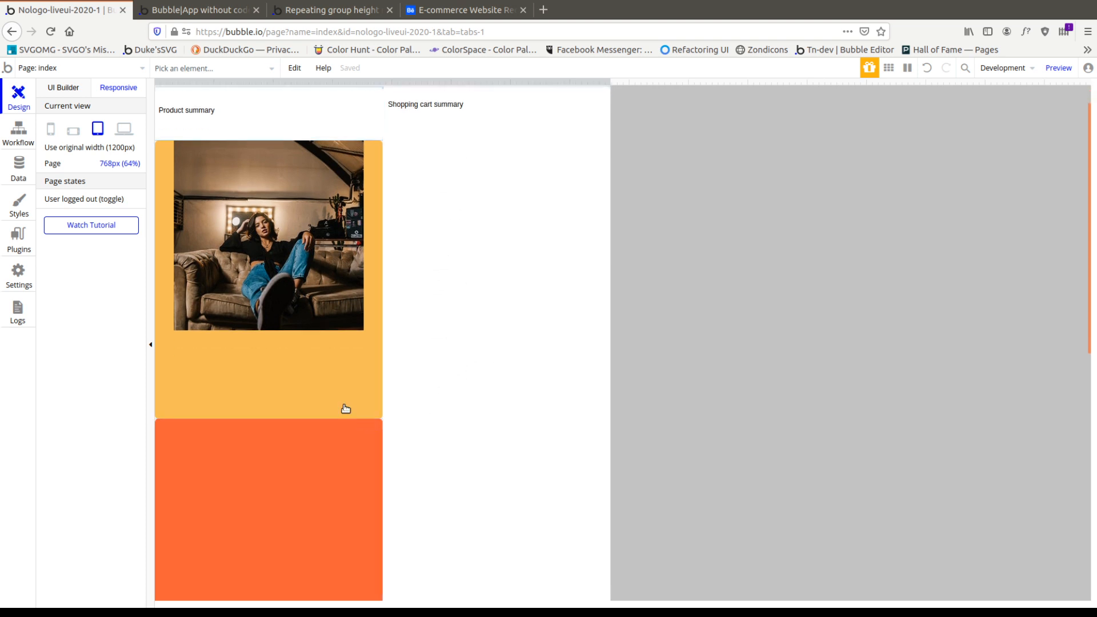
Inspect the responsive settings of product_desc and triple_pane at tablet width.
left_click(328, 390)
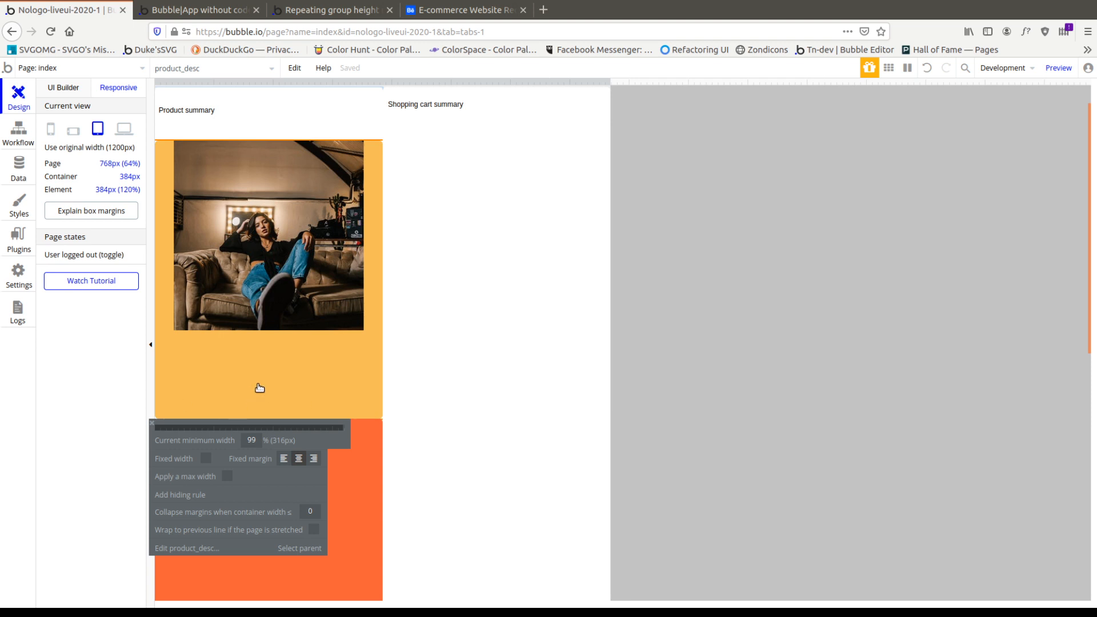
key("Escape")
scroll(314, 350, "down", 5)
scroll(314, 372, "up", 6)
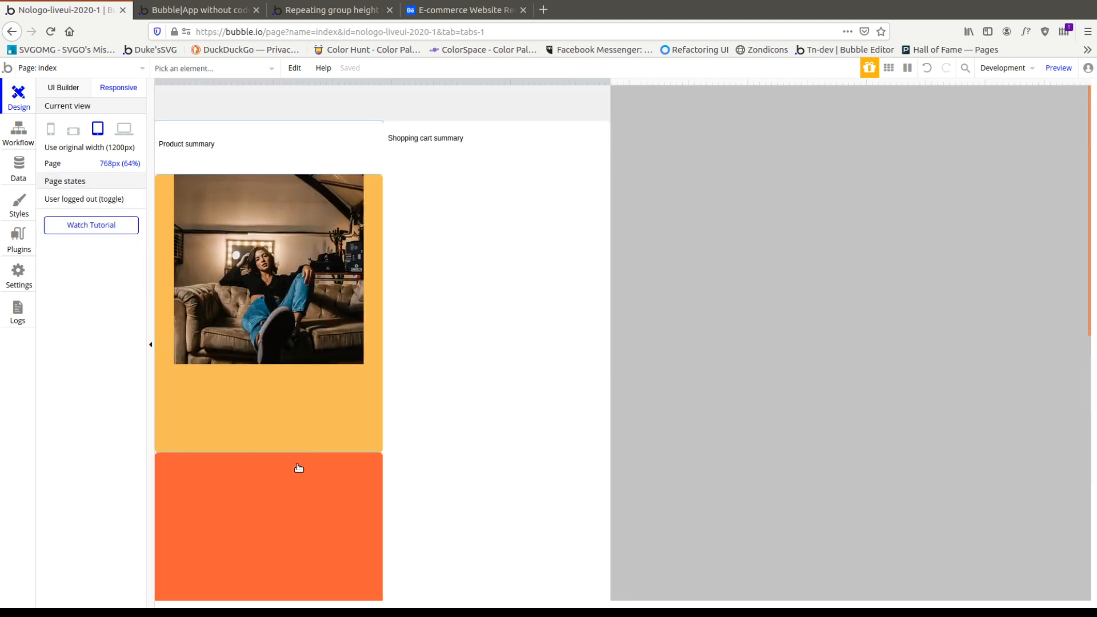
left_click(316, 496)
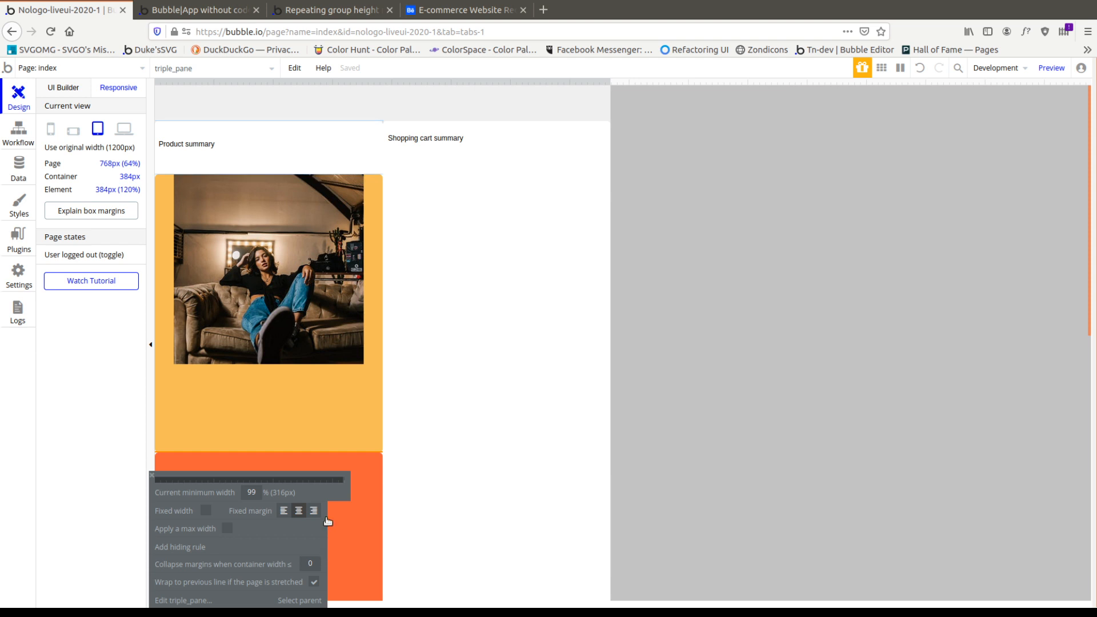
left_click(462, 412)
scroll(462, 412, "down", 3)
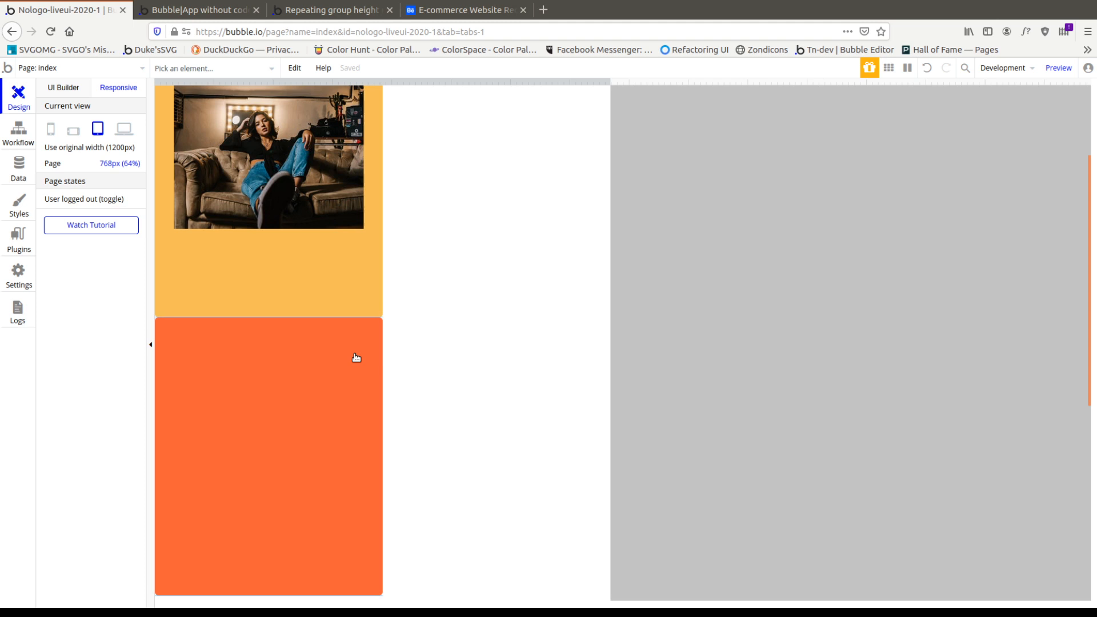
left_click(325, 421)
left_click(488, 79)
scroll(476, 362, "up", 3)
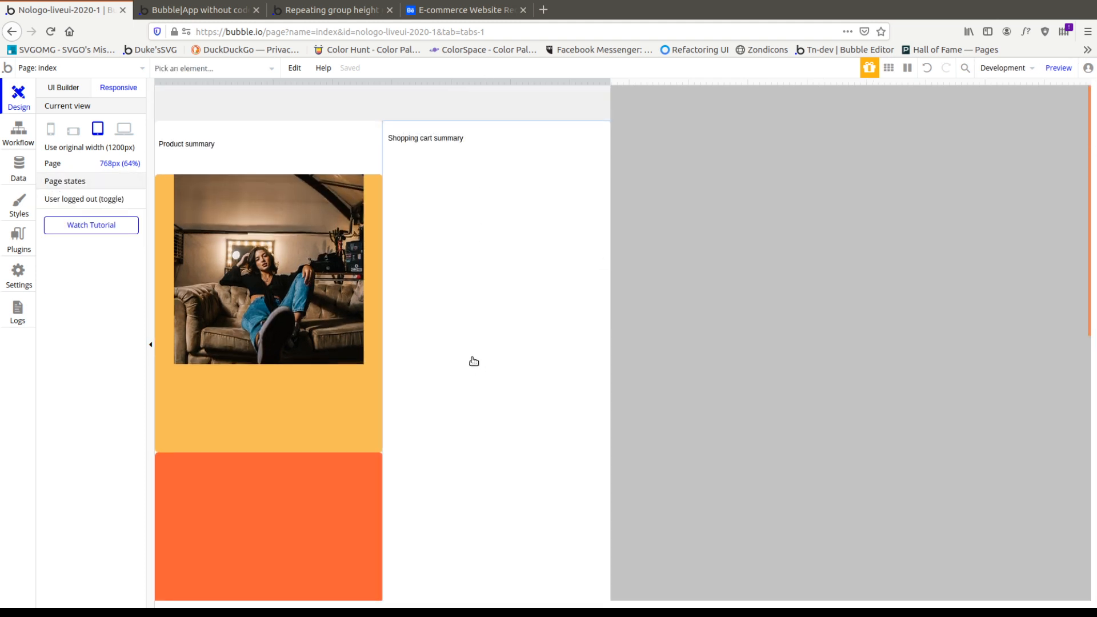
Examine Group B's responsive settings and how far its shopping cart column extends beside the stacked product groups.
left_click(474, 329)
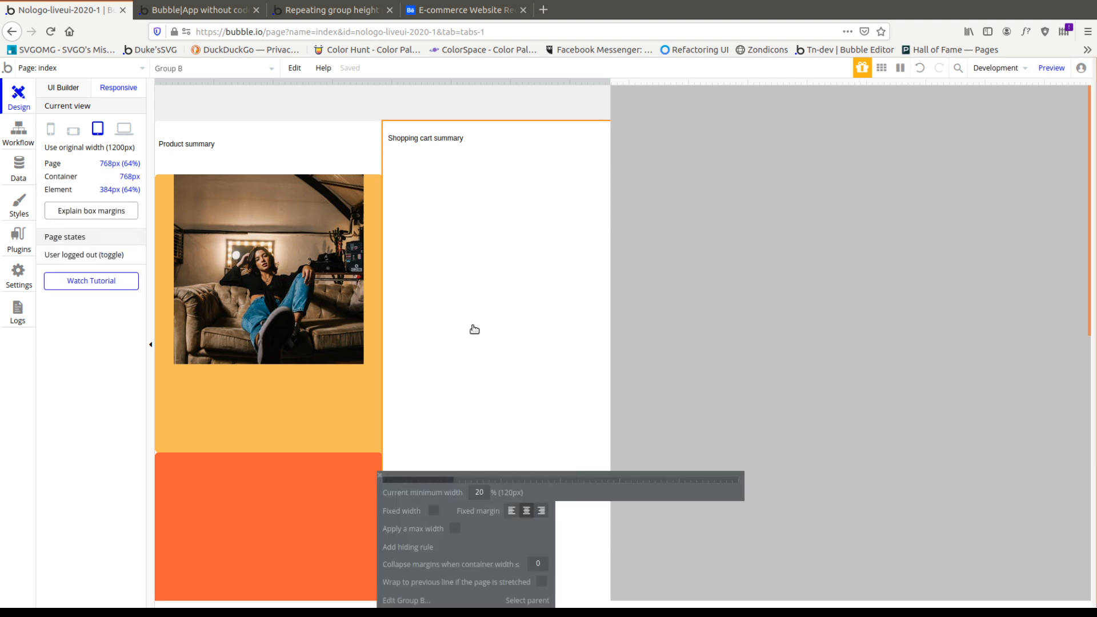
left_click(503, 104)
scroll(478, 188, "down", 6)
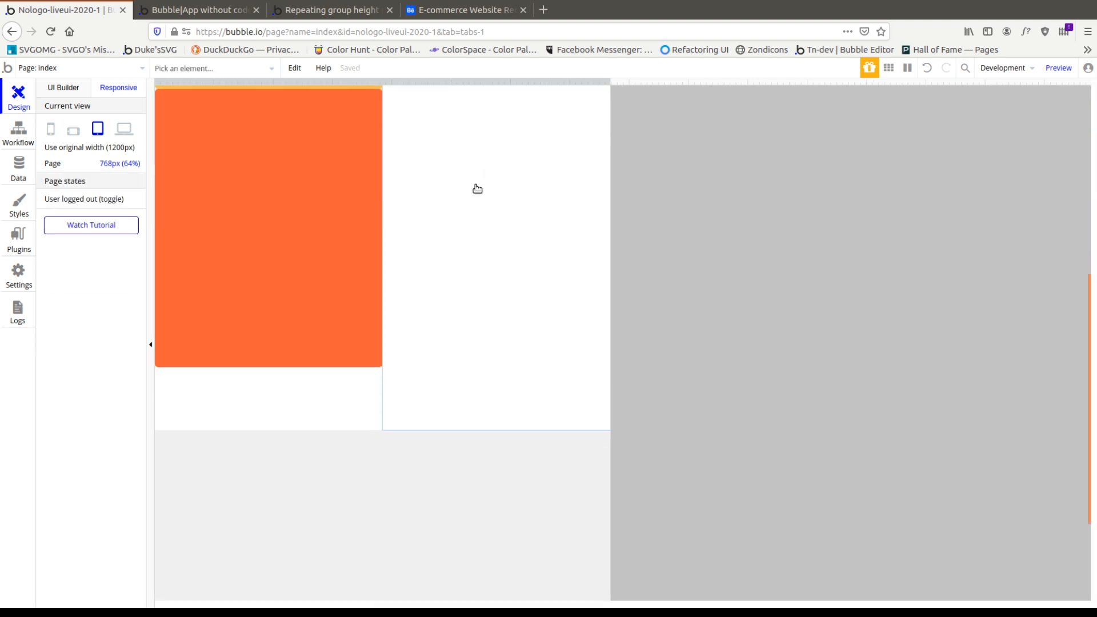
scroll(412, 469, "up", 6)
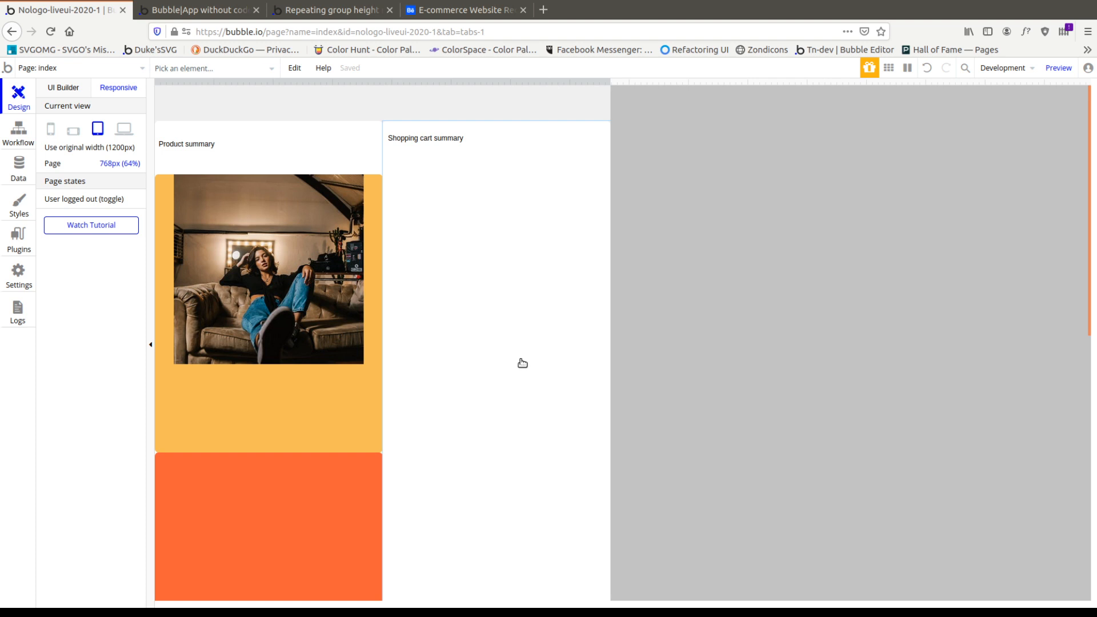
left_click(537, 283)
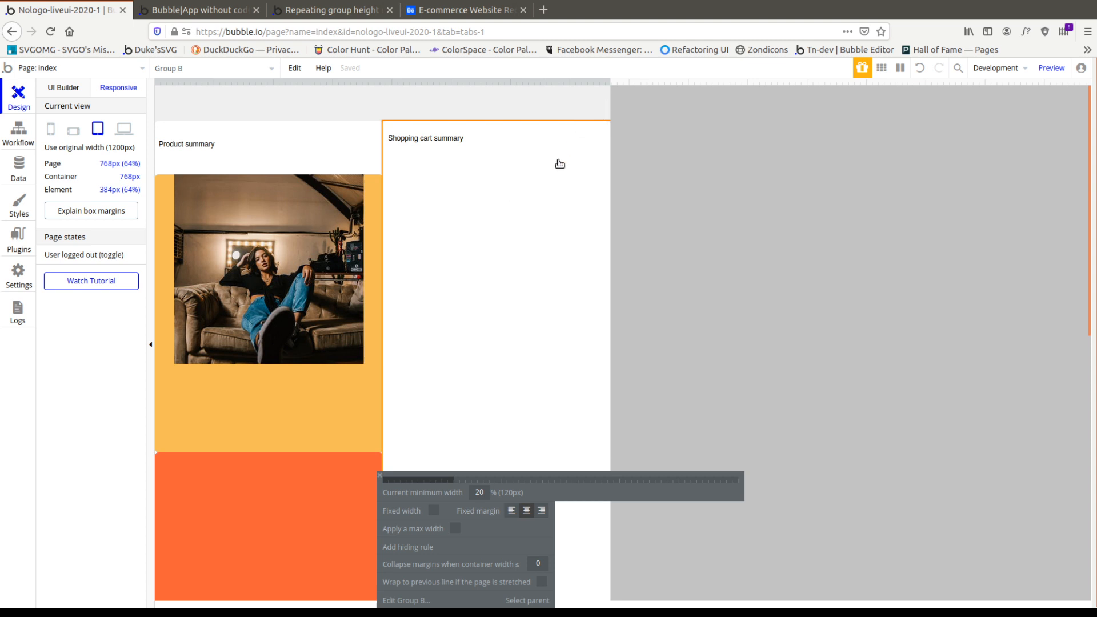
scroll(560, 165, "down", 2)
left_click(571, 380)
scroll(570, 383, "up", 1)
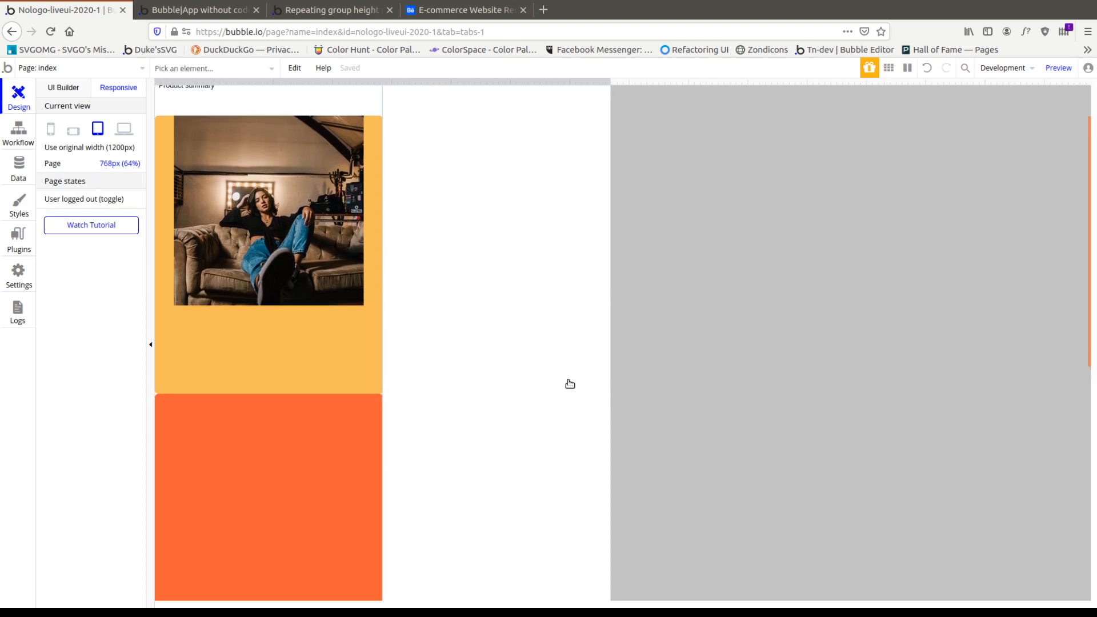
scroll(571, 384, "up", 1)
left_click(482, 305)
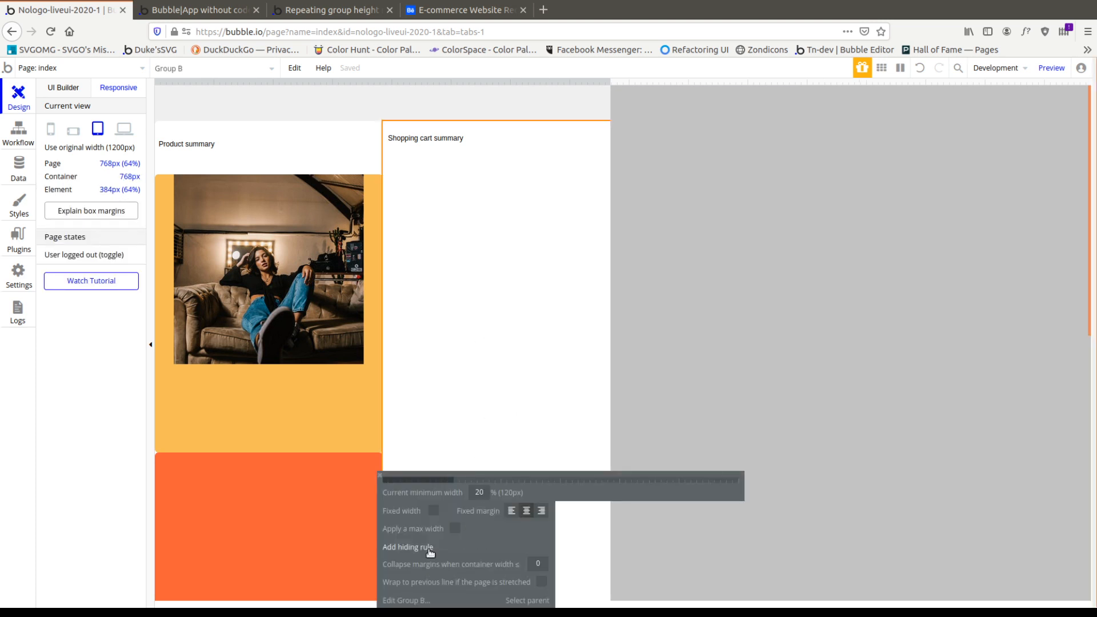
Add a hiding rule that hides Group B when its parent width is 768 px or less.
mouse_move(430, 553)
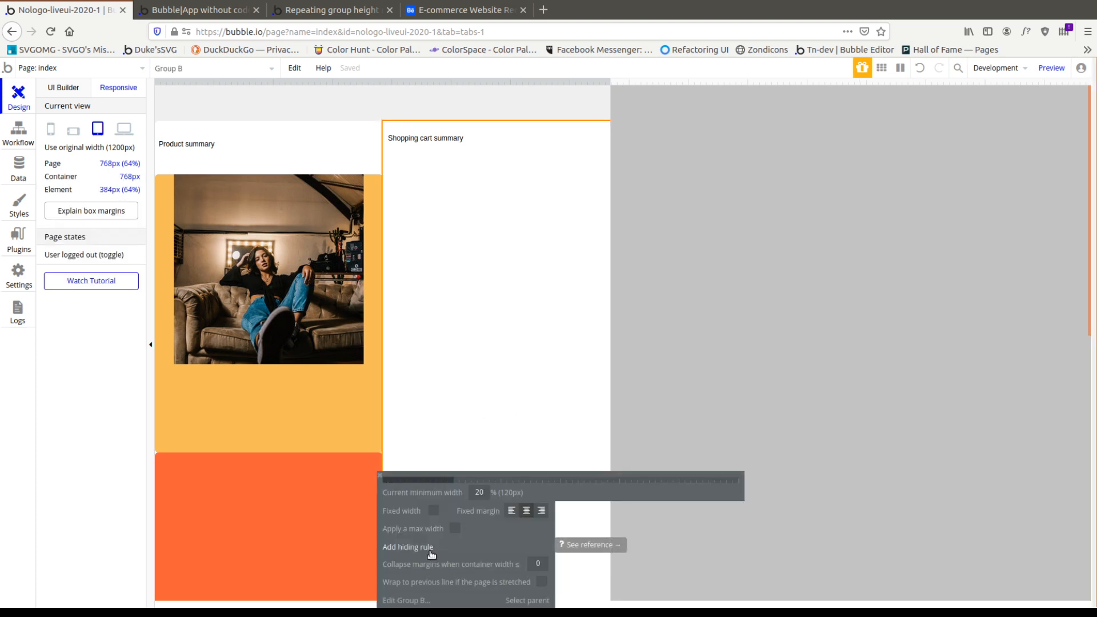
left_click(431, 549)
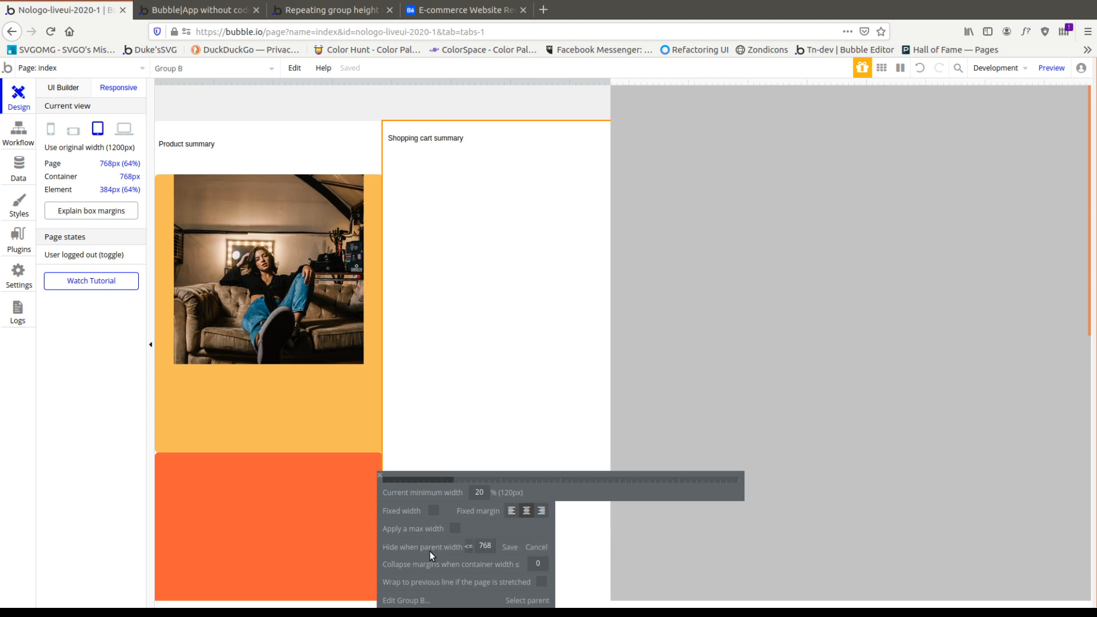
left_click(511, 551)
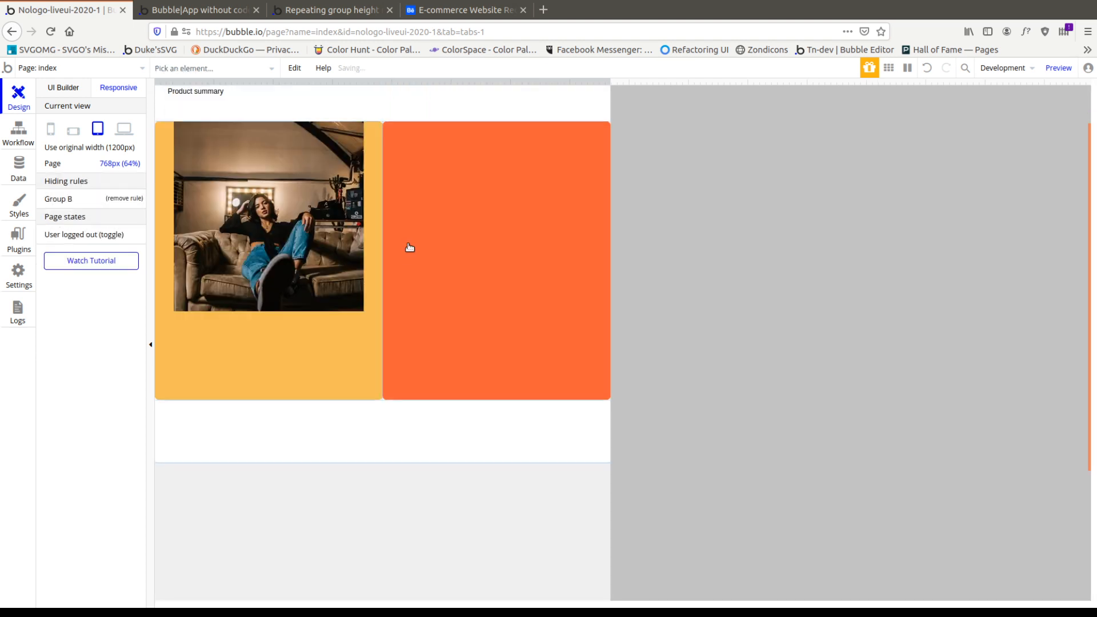
scroll(460, 351, "up", 1)
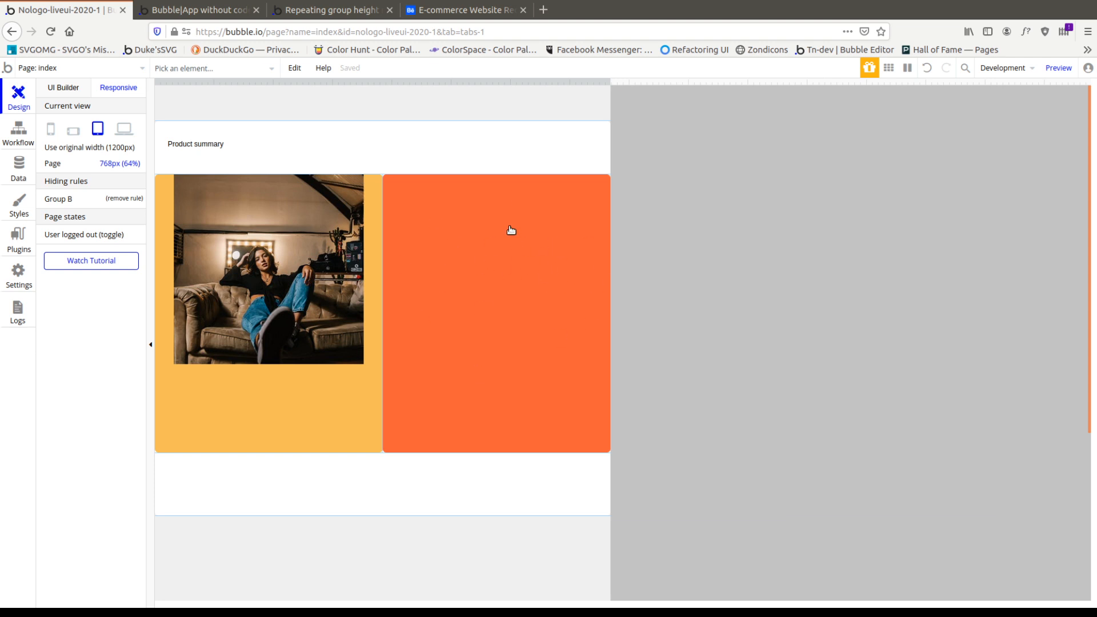
Check the Behance mockup, then return to Bubble and preview the page at about 592 px and 800 px wide.
left_click(439, 9)
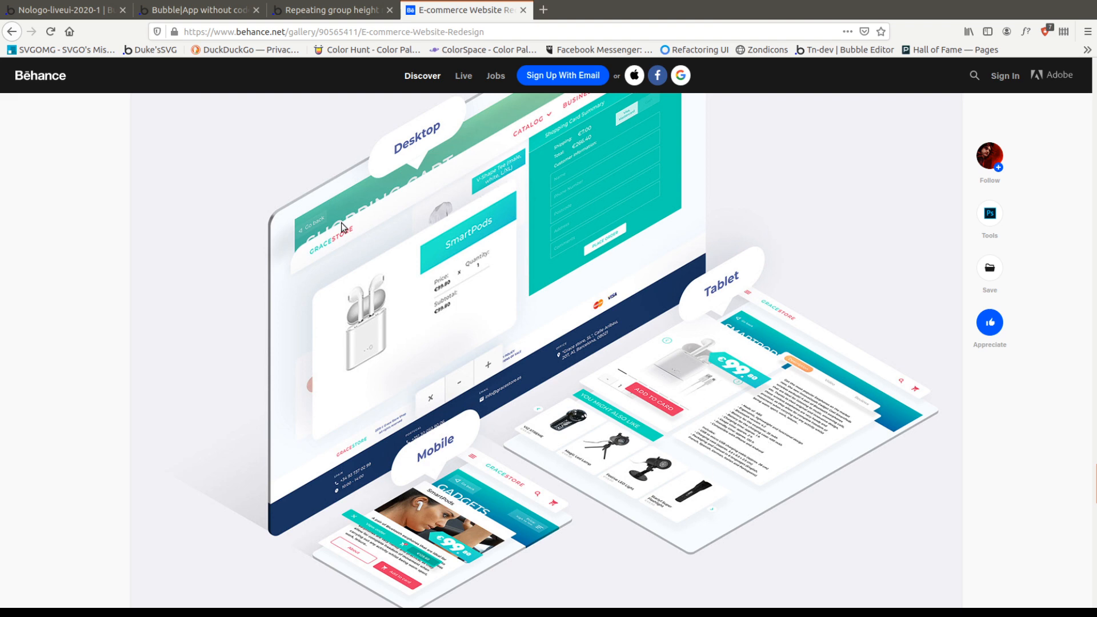
left_click(21, 11)
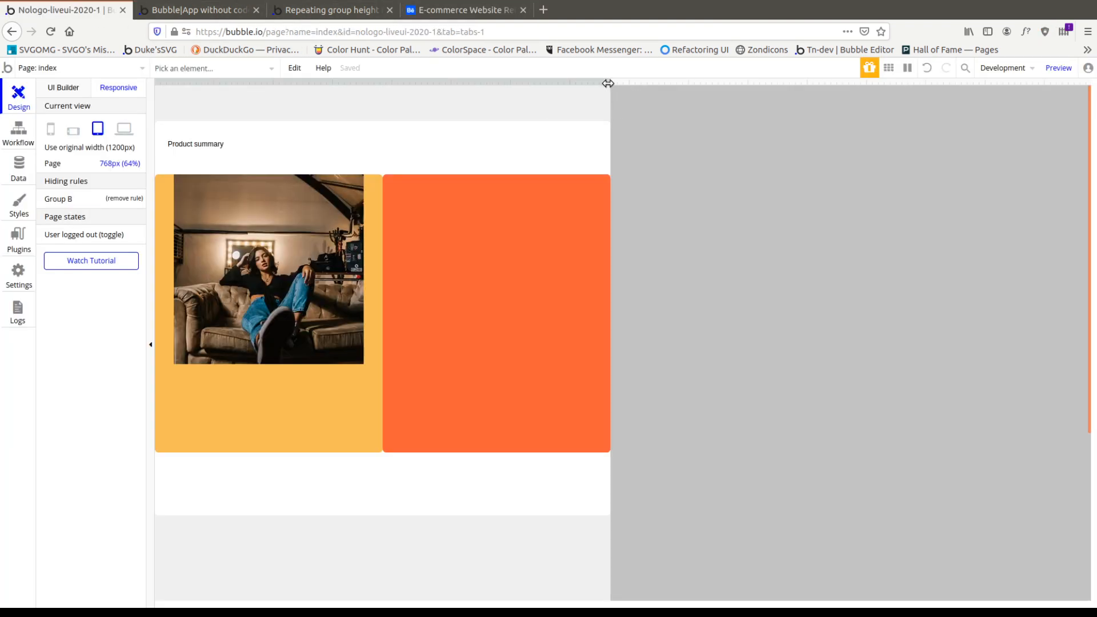
left_click_drag(611, 85, 505, 90)
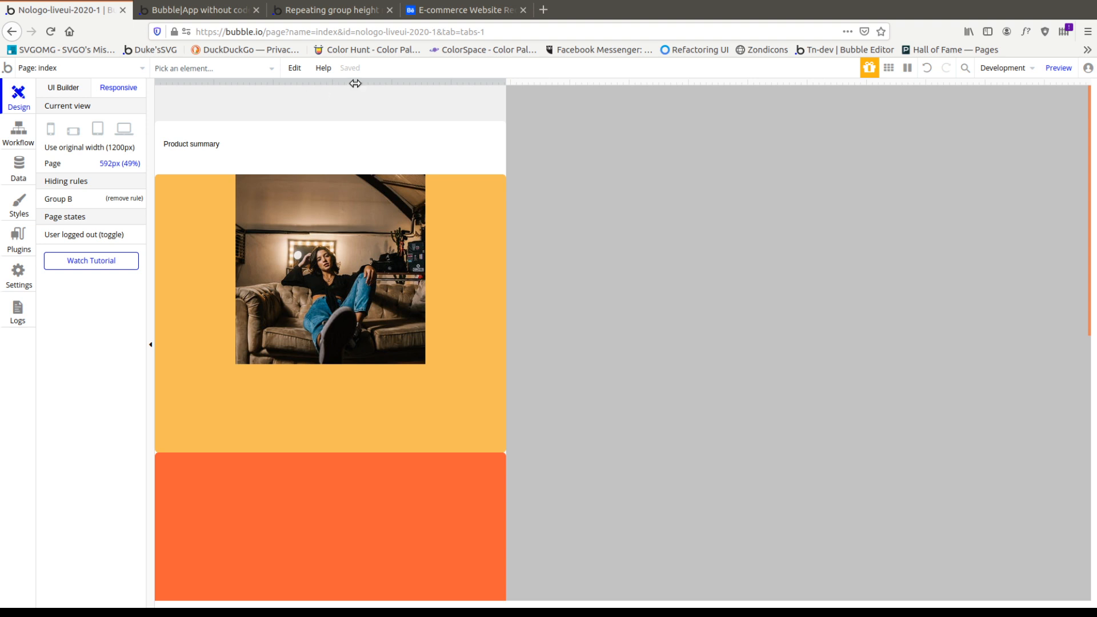
left_click_drag(356, 84, 630, 103)
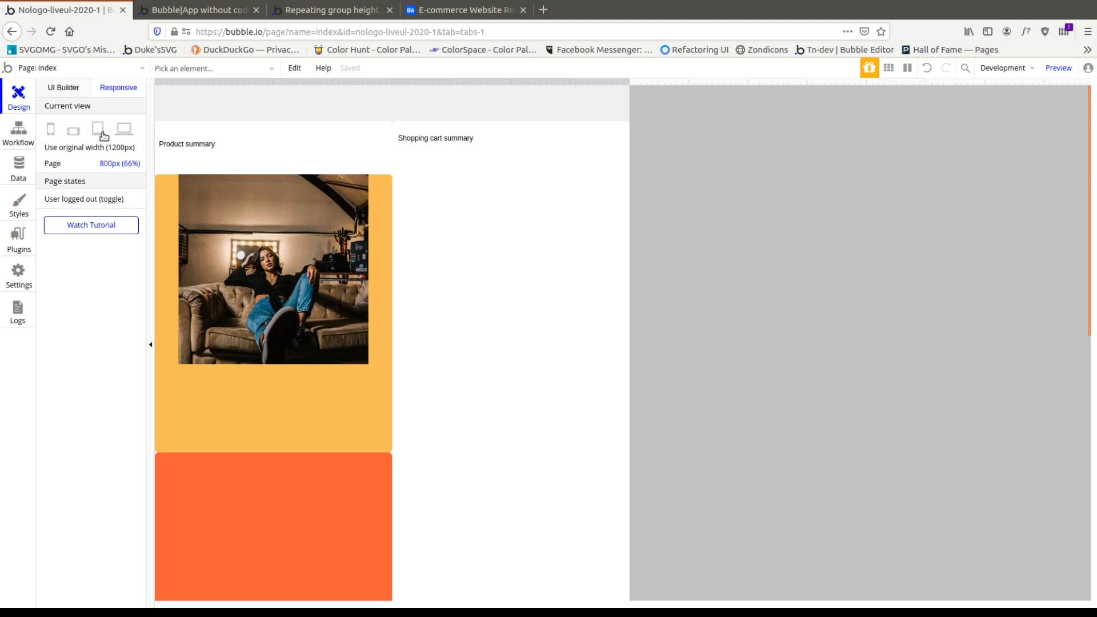
Examine the stacked product groups beside the cart column at 800 px, comparing them with the Behance mockup before returning to Bubble.
scroll(485, 240, "down", 5)
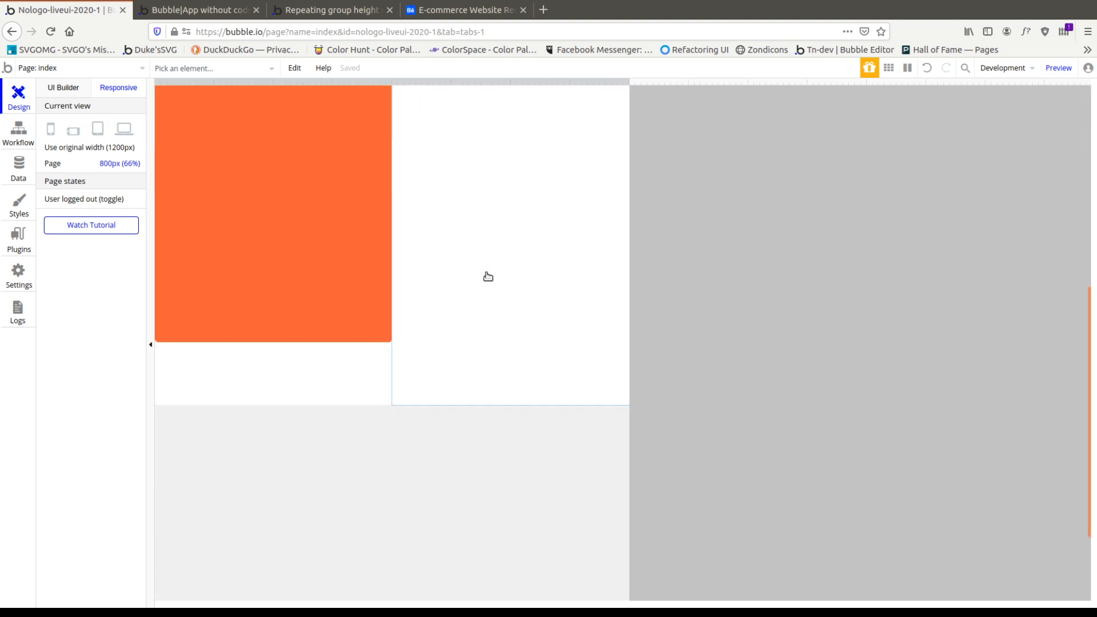
scroll(487, 274, "up", 5)
scroll(485, 318, "down", 5)
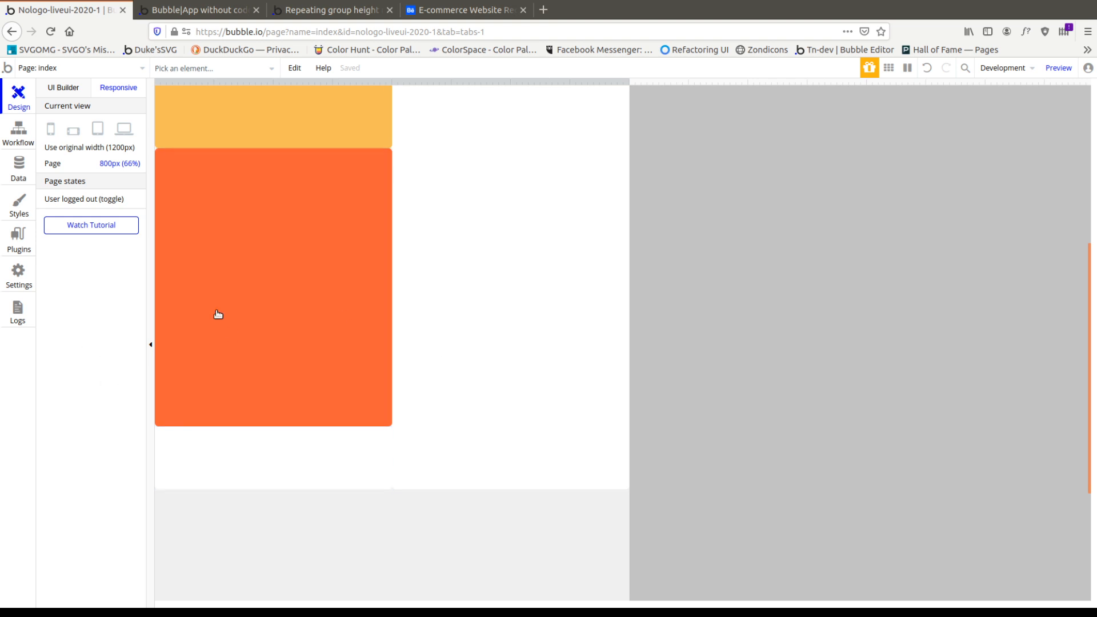
scroll(652, 348, "up", 5)
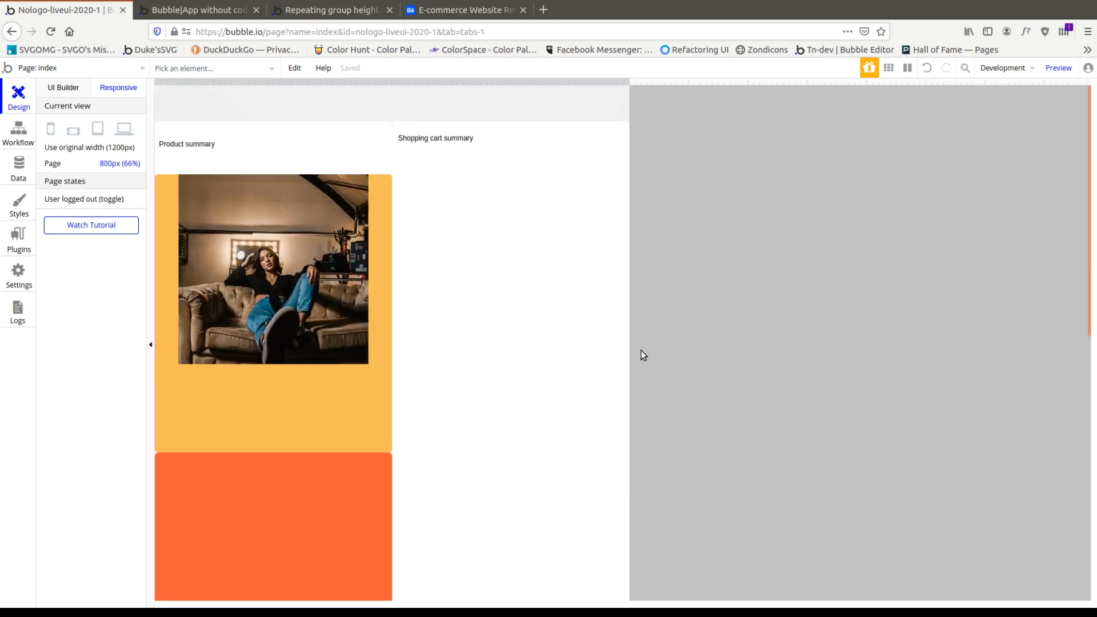
scroll(643, 349, "down", 1)
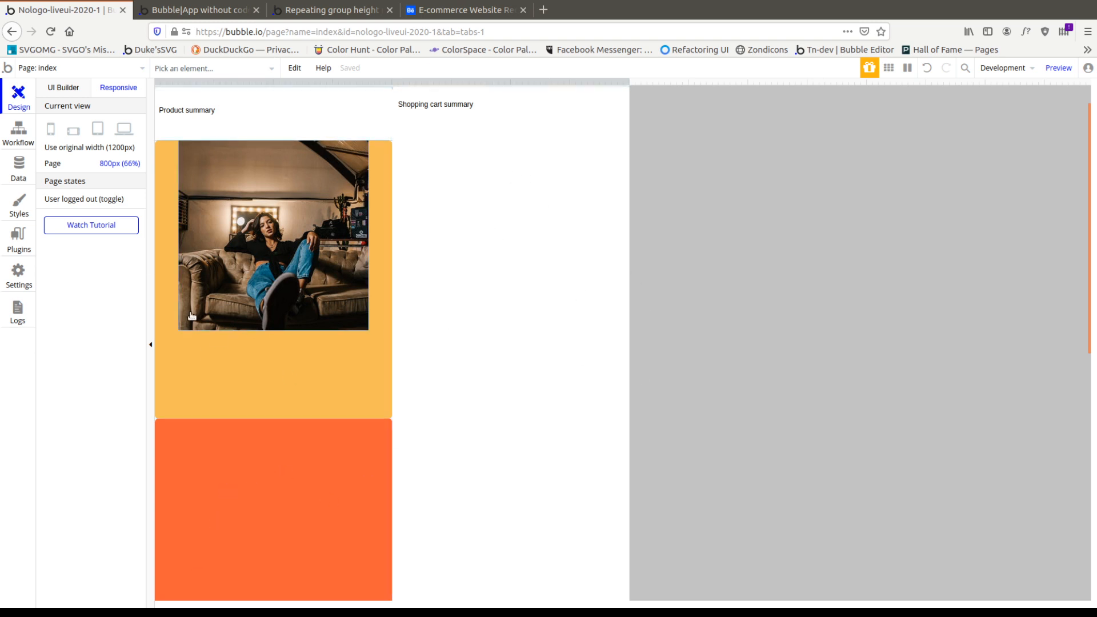
left_click(466, 9)
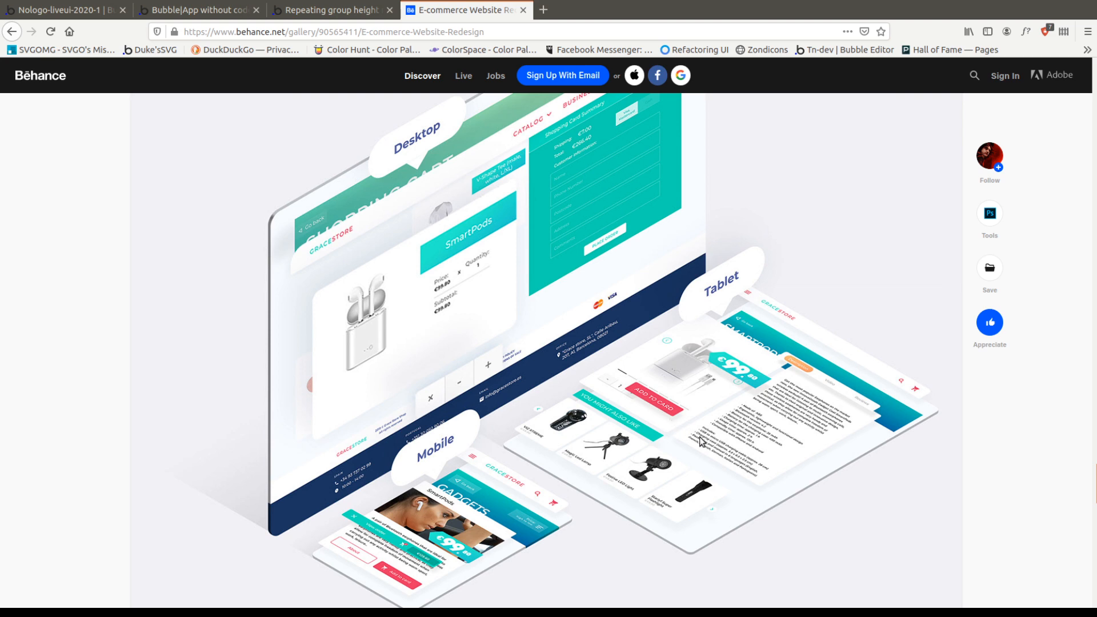
left_click(82, 11)
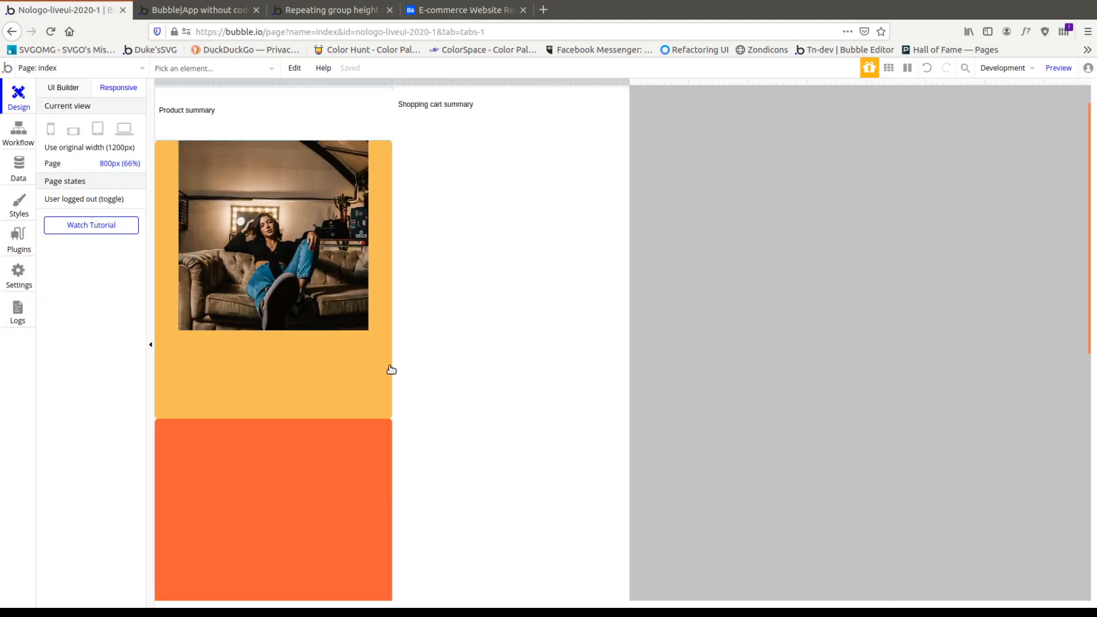
Draw a group about 320 × 100 px directly beneath the product image inside product_desc.
left_click(73, 88)
left_click(458, 303)
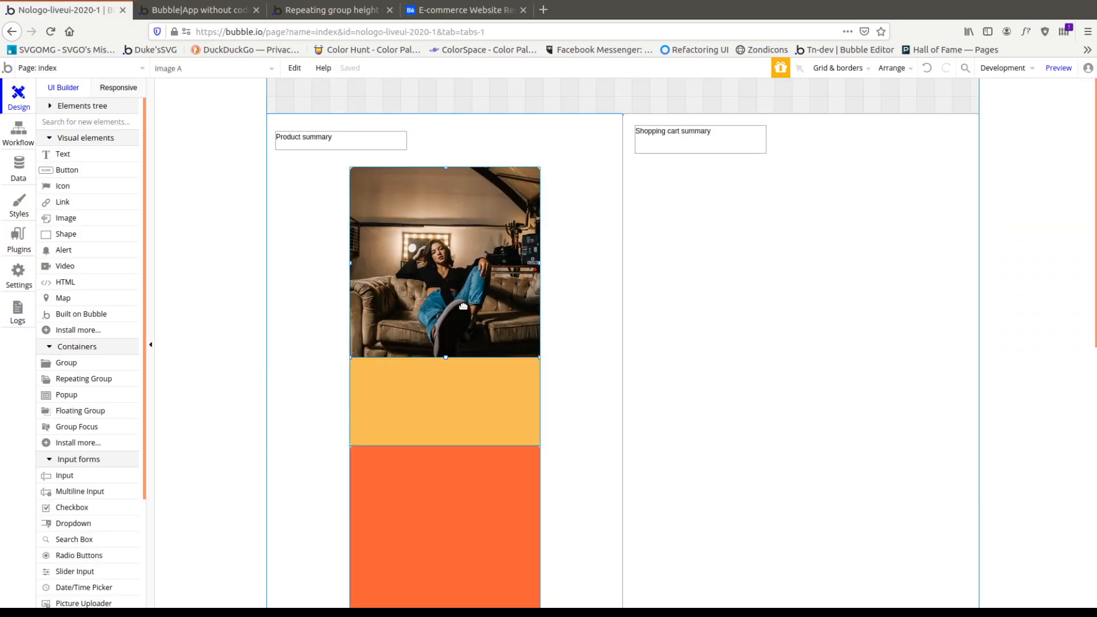
scroll(461, 286, "down", 2)
scroll(492, 388, "up", 2)
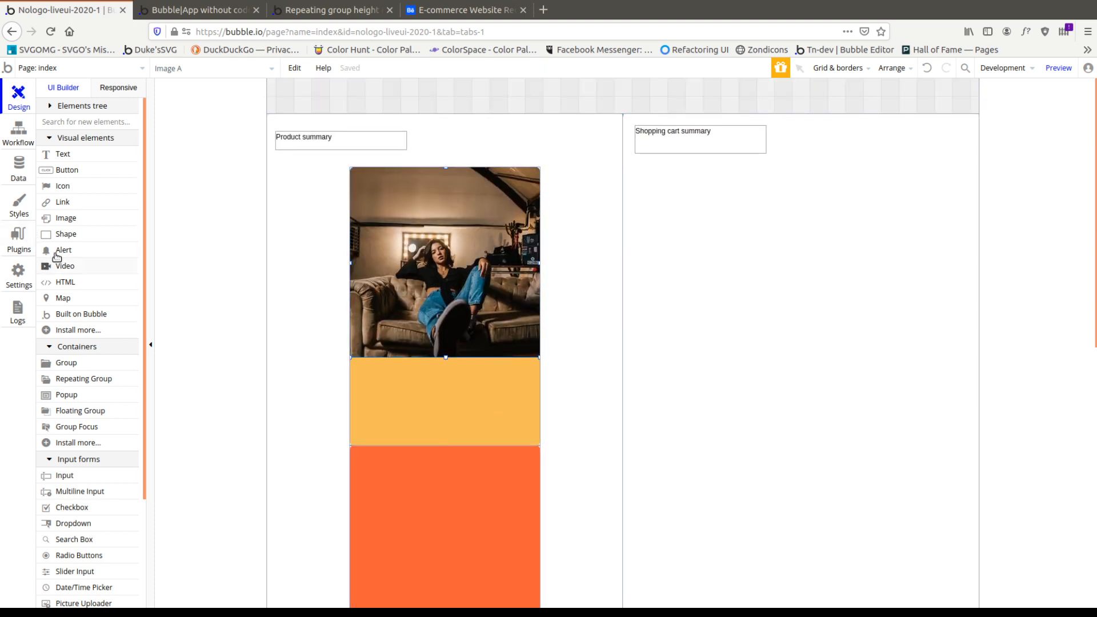
type("group")
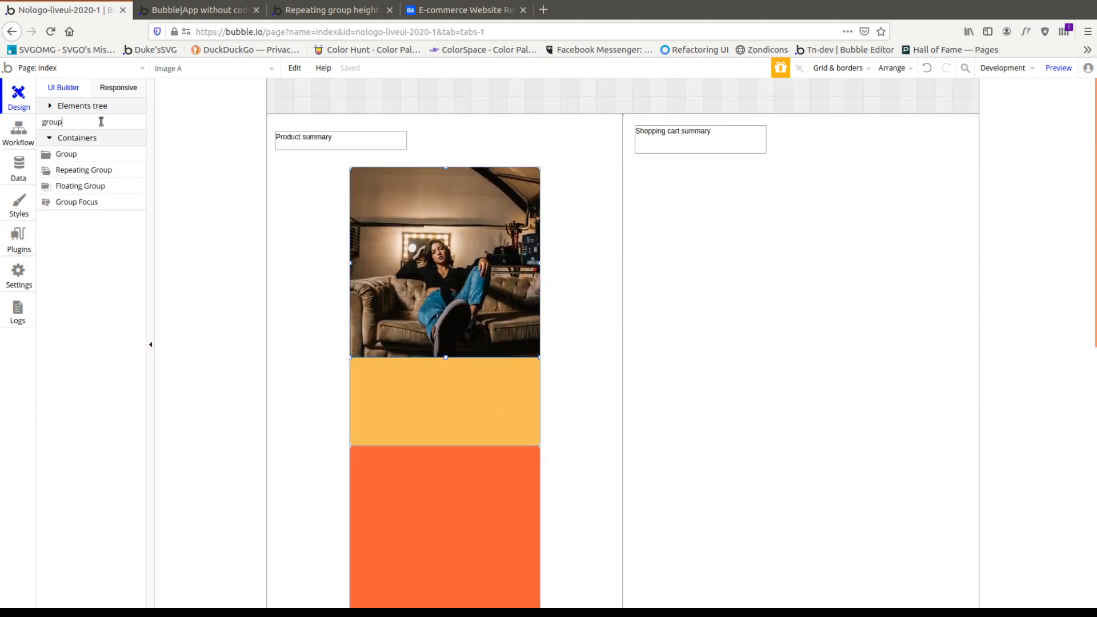
left_click(64, 154)
mouse_move(381, 370)
left_mouse_down()
mouse_move(444, 404)
mouse_move(378, 390)
mouse_move(380, 348)
mouse_move(381, 361)
mouse_move(724, 445)
left_mouse_up()
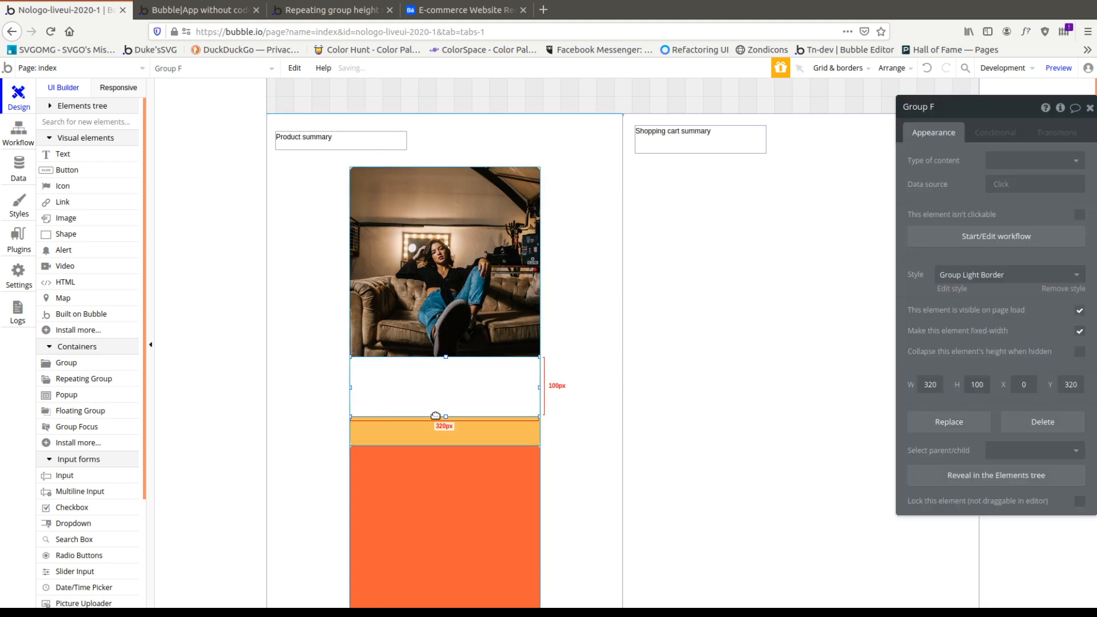
Shorten the new group to about 78 px high and reduce product_desc to about 398 px high.
left_click_drag(436, 416, 446, 403)
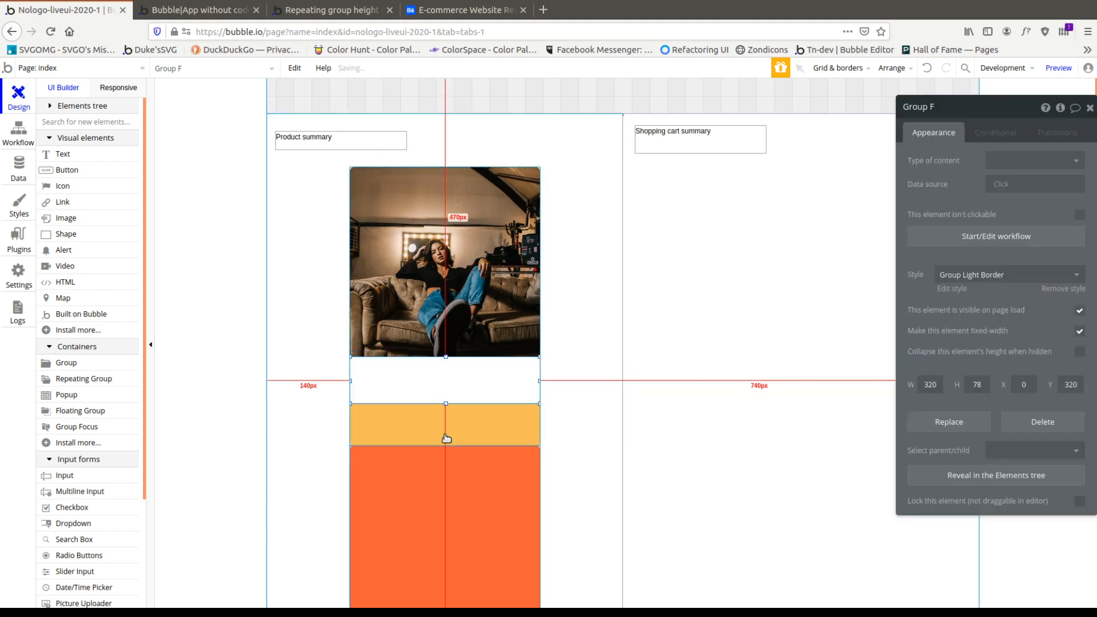
left_click(446, 439)
left_click_drag(445, 445, 456, 404)
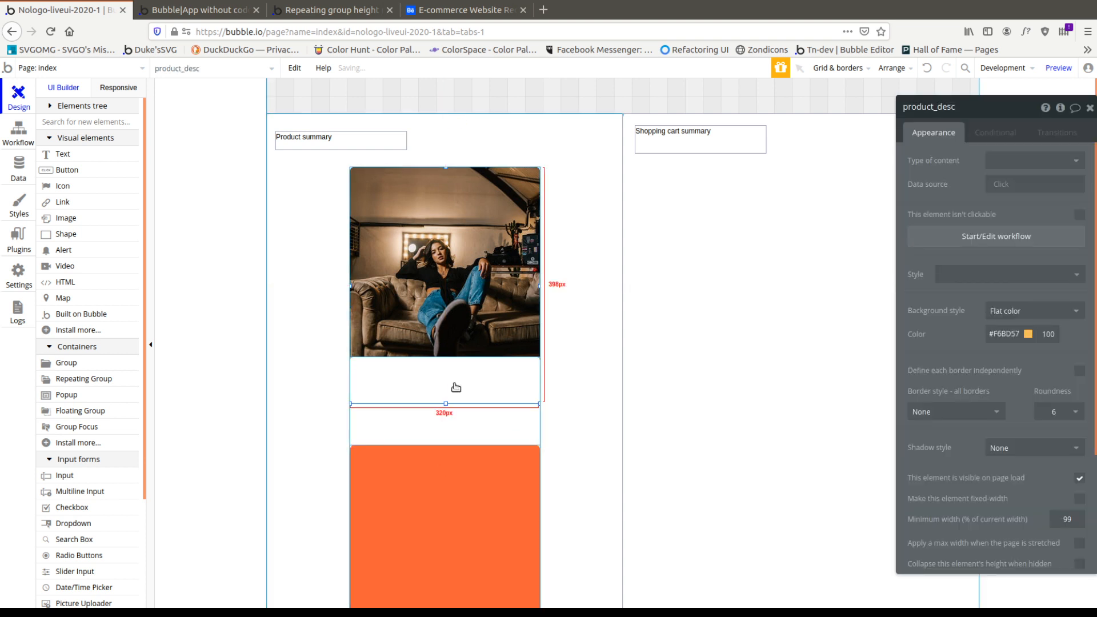
Remove the preset style from the group under the image and give it the green background #73C886.
left_click(456, 387)
left_click(972, 274)
left_click(1054, 289)
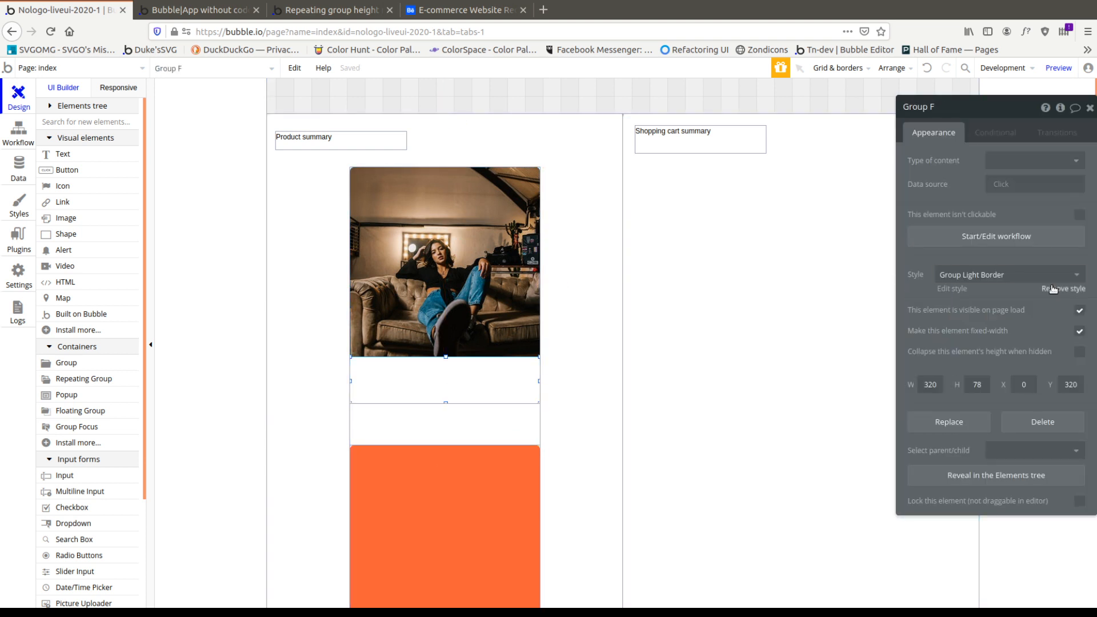
left_click(1054, 289)
left_click(1009, 334)
left_click(1021, 442)
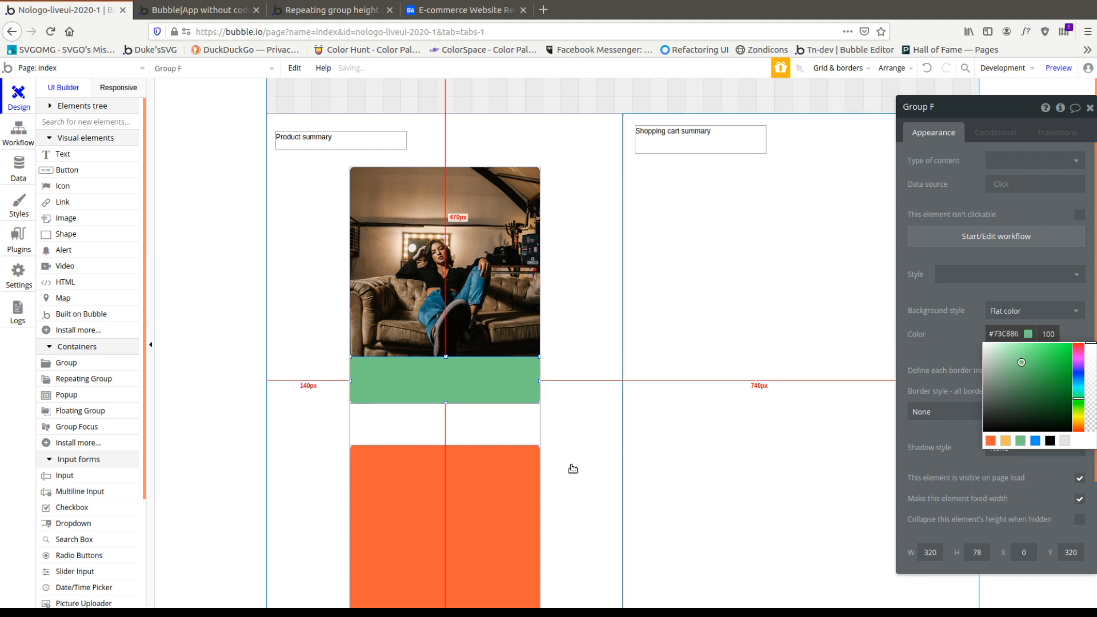
Move triple_pane up until it sits directly against the lower edge of product_desc.
left_click(451, 467)
key("Up")
key("Up")
key("Up")
key("Up")
key("Up")
key("Up")
key("Up")
key("Up")
key("Up")
key("Up")
key("Up")
key("Up")
key("Up")
key("Up")
key("Up")
key("Up")
key("Up")
key("Up")
key("Up")
key("Up")
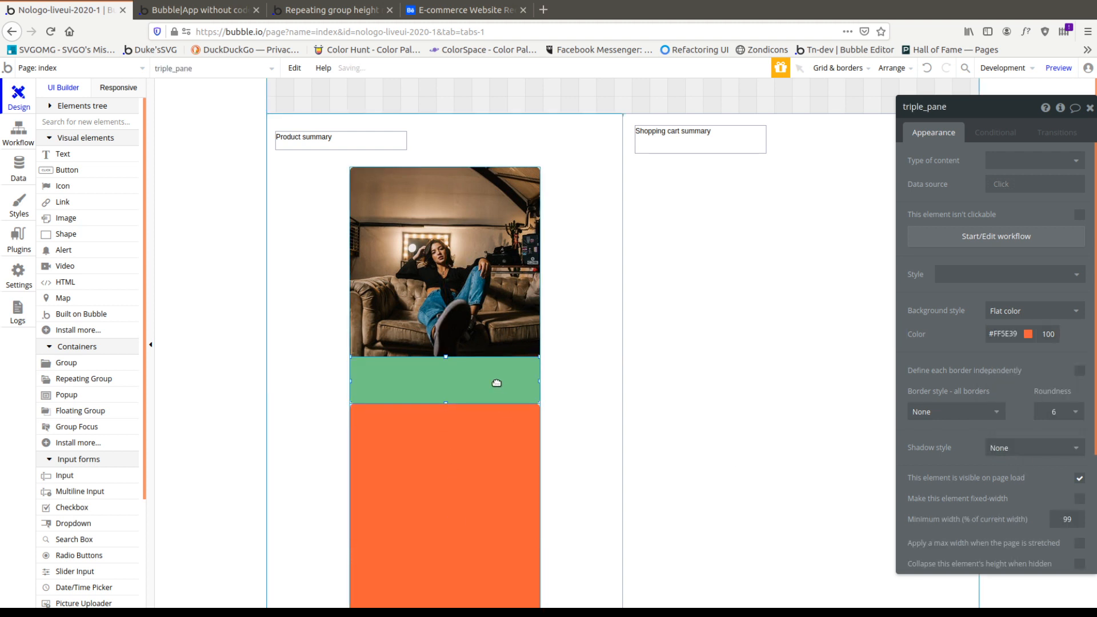
Select the green group, check the Behance mockup, then return to Bubble and review the stacked product groups.
left_click(497, 393)
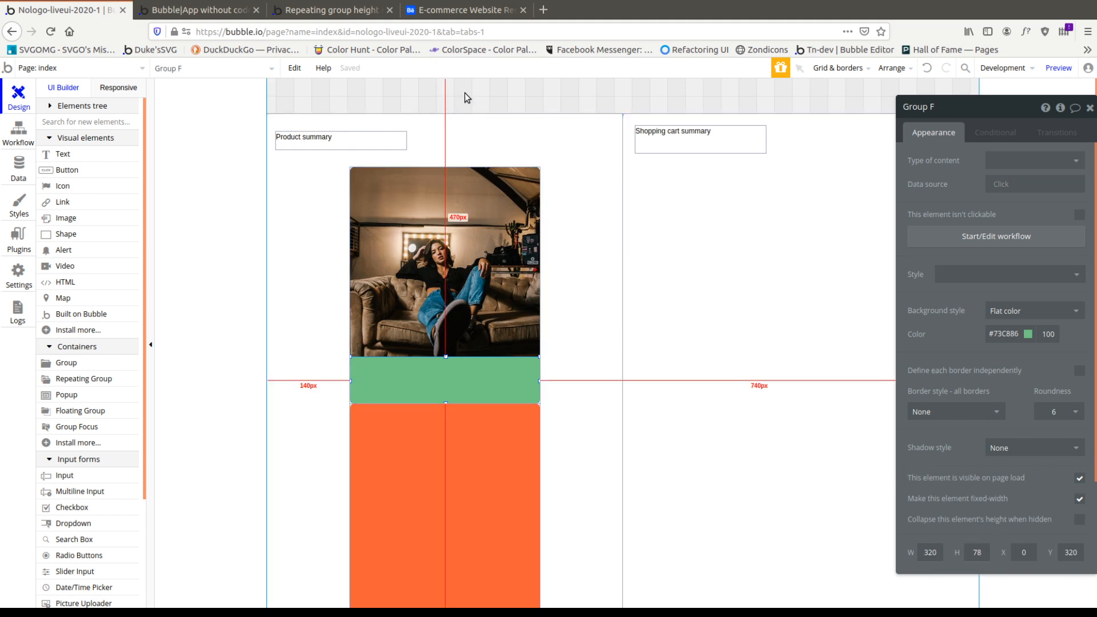
left_click(462, 11)
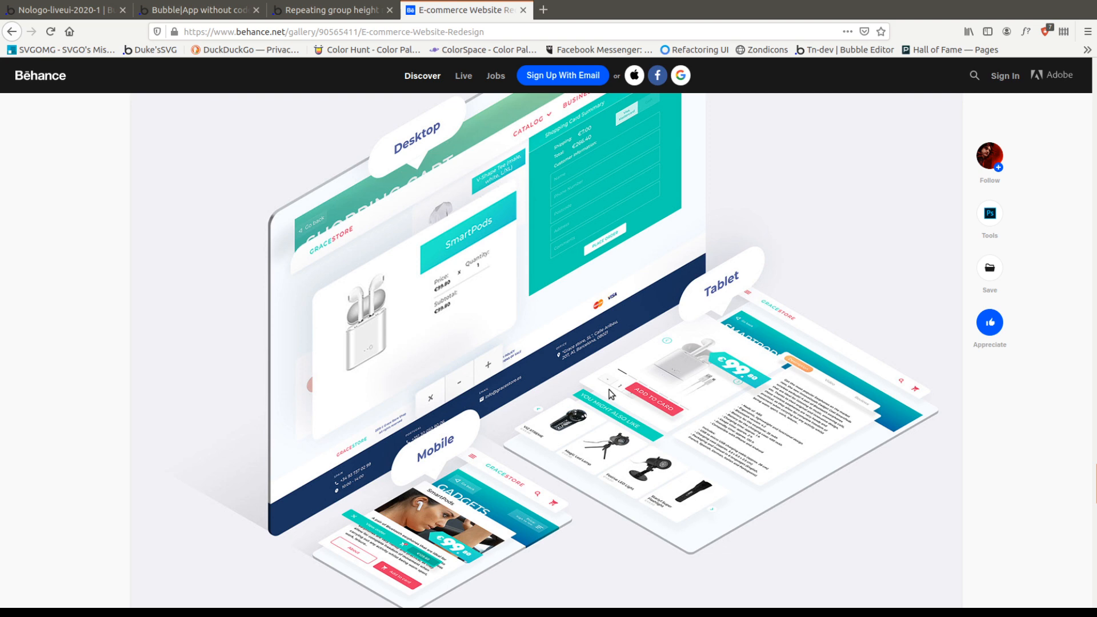
left_click(280, 10)
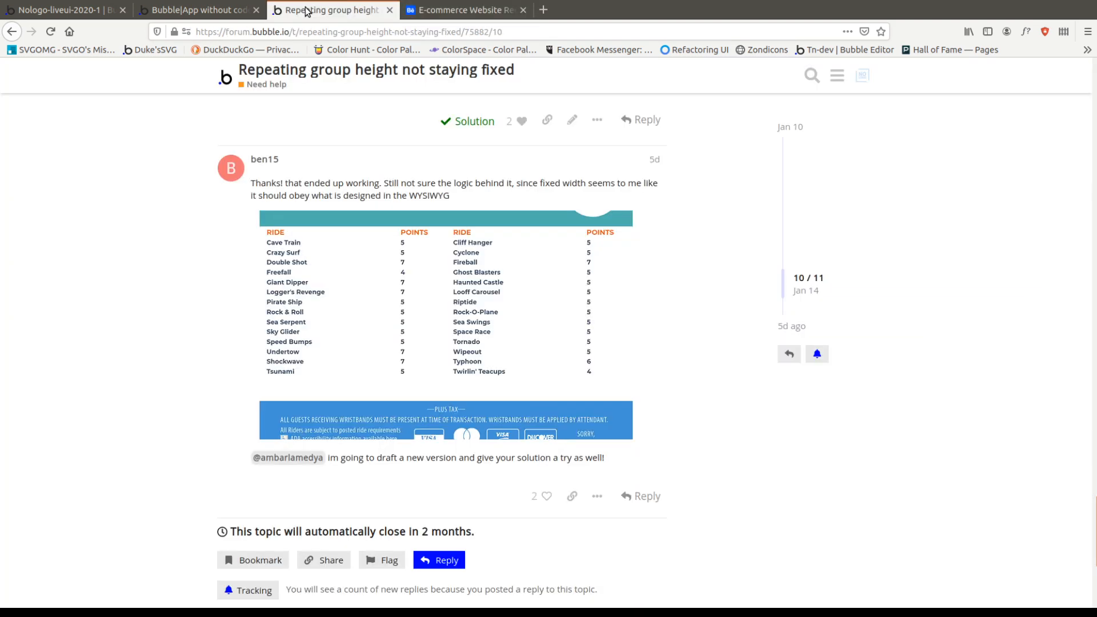
left_click(217, 10)
left_click(53, 10)
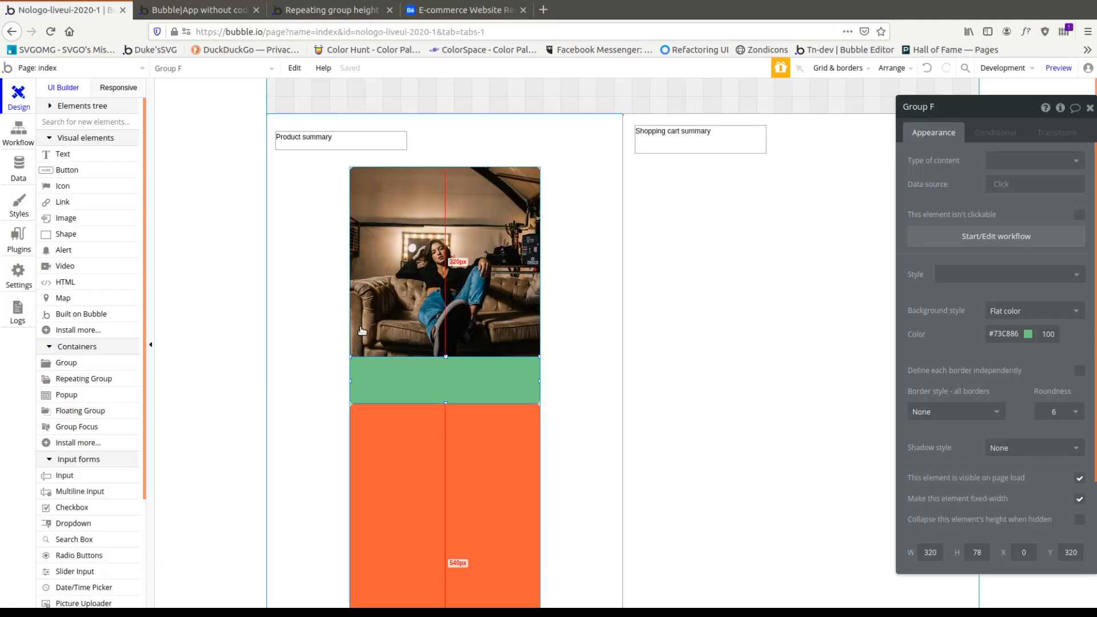
scroll(458, 262, "down", 5)
scroll(457, 356, "up", 5)
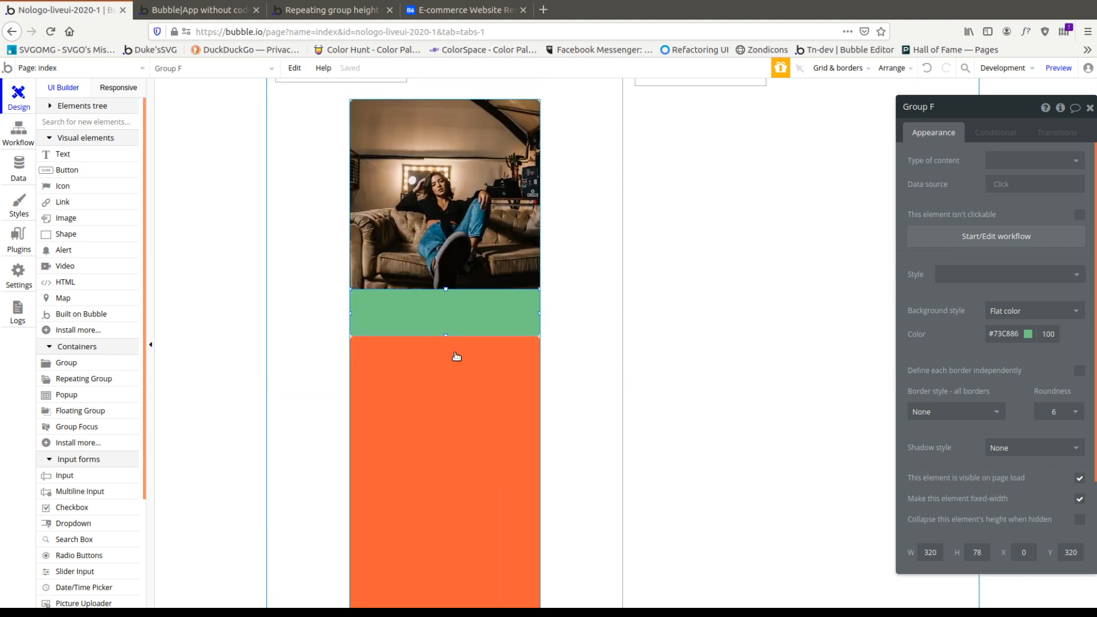
Select product_desc, the green group's parent, and set its height to 400 px.
right_click(449, 303)
left_click(519, 414)
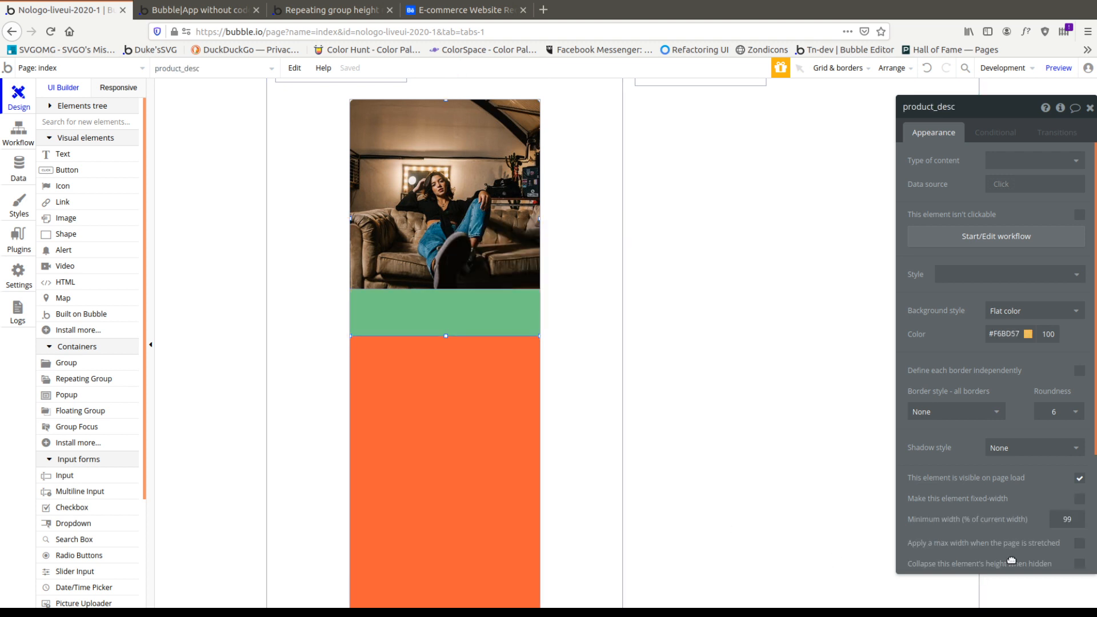
scroll(998, 498, "down", 3)
double_click(977, 443)
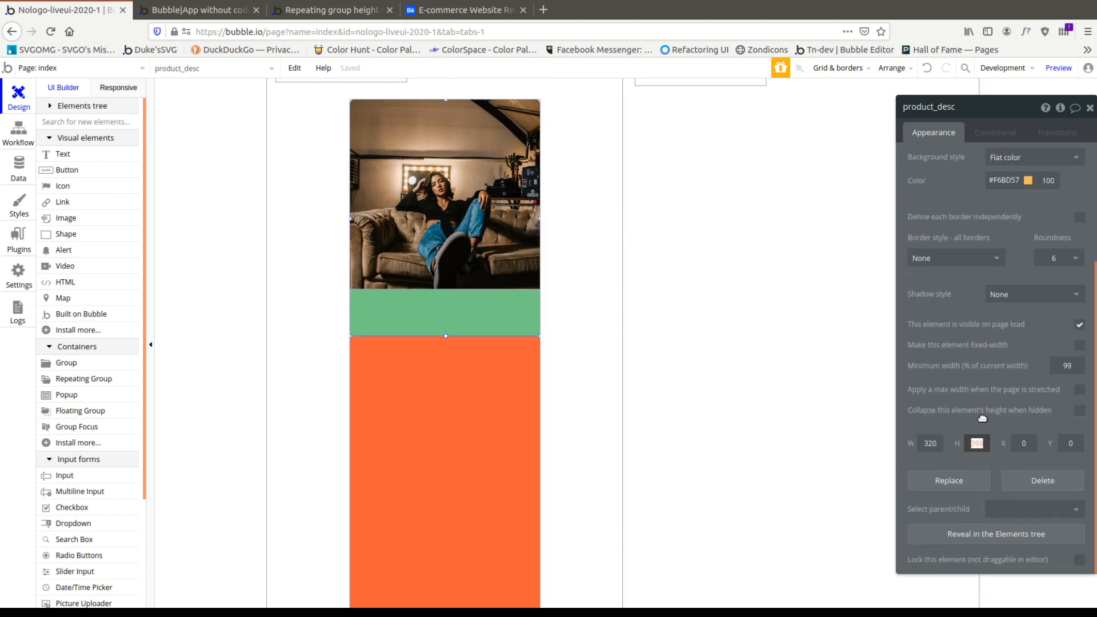
type("400")
Set the height of triple_pane to 400 px.
left_click(494, 327)
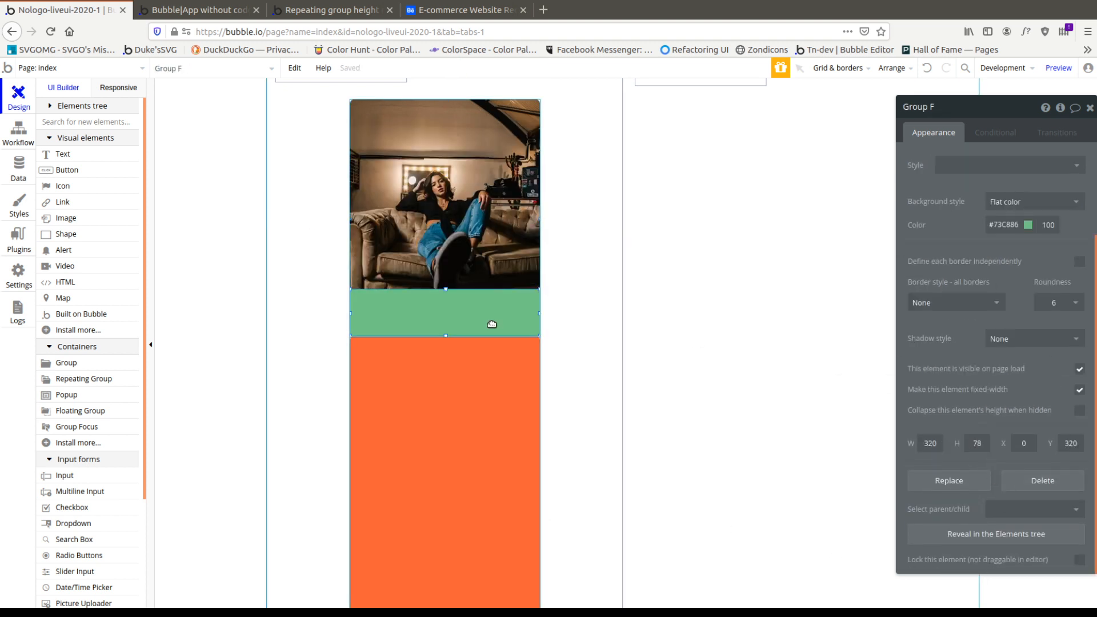
left_click(498, 378)
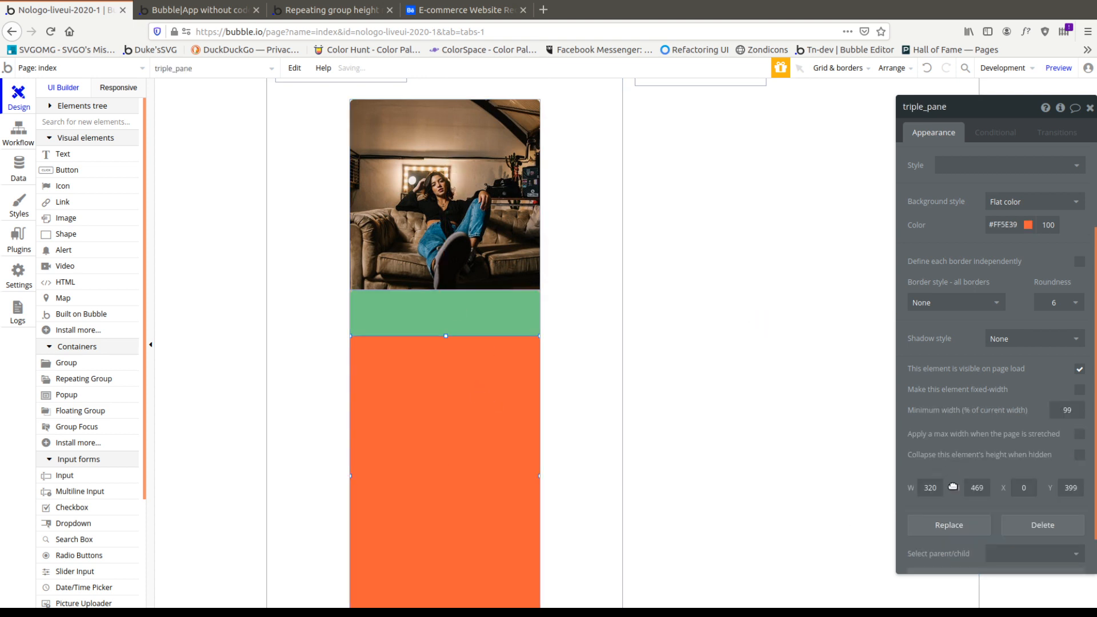
type("400")
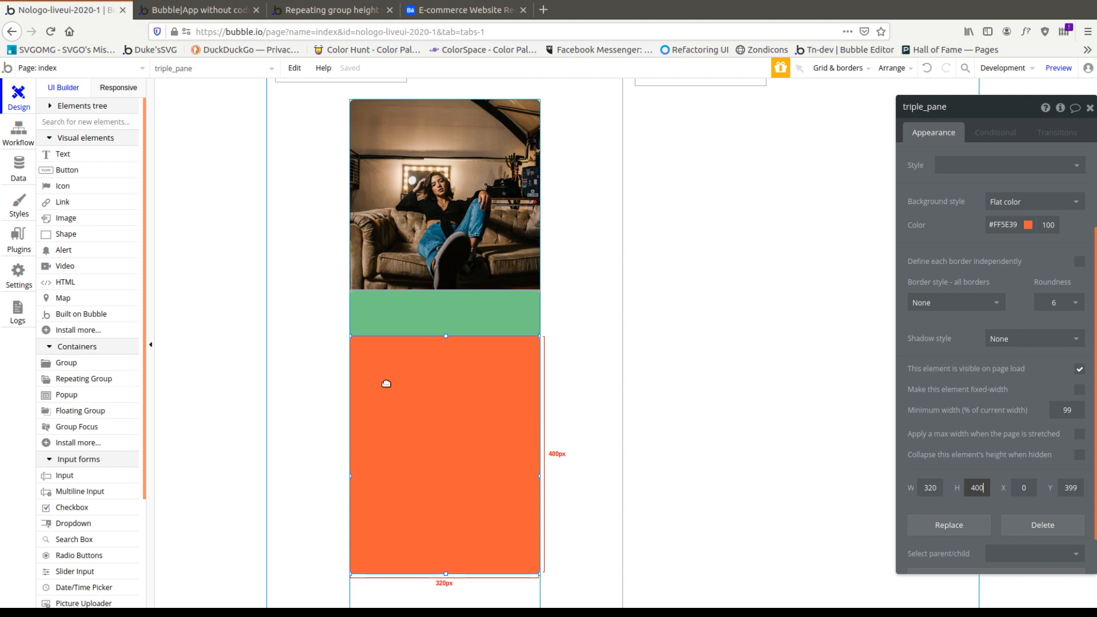
Draw a group about 175 × 51 px in the upper-left corner of triple_pane.
left_click(103, 364)
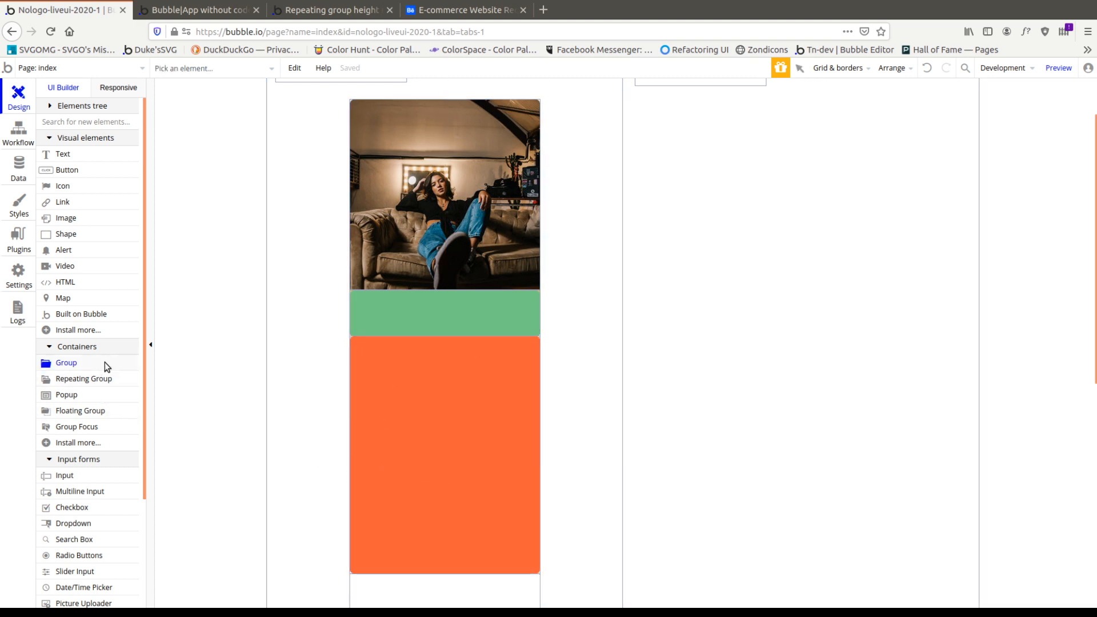
mouse_move(437, 364)
left_mouse_down()
mouse_move(488, 372)
mouse_move(321, 318)
left_mouse_up()
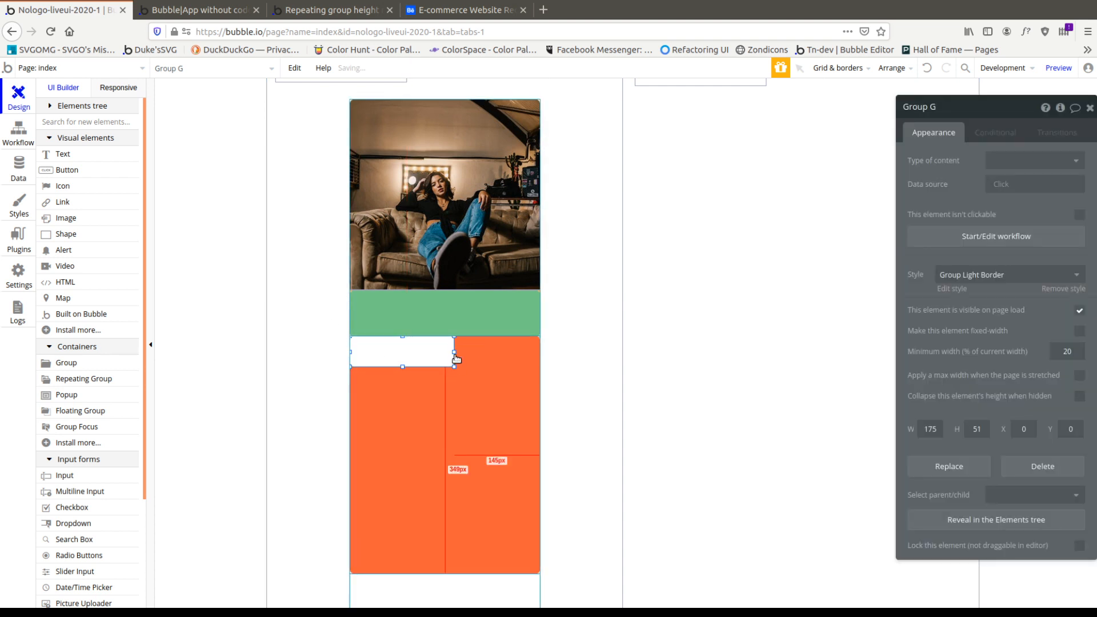
Stretch the new group to triple_pane's full 320 px width, remove its style and set its background colour to blue.
left_click_drag(450, 351, 540, 351)
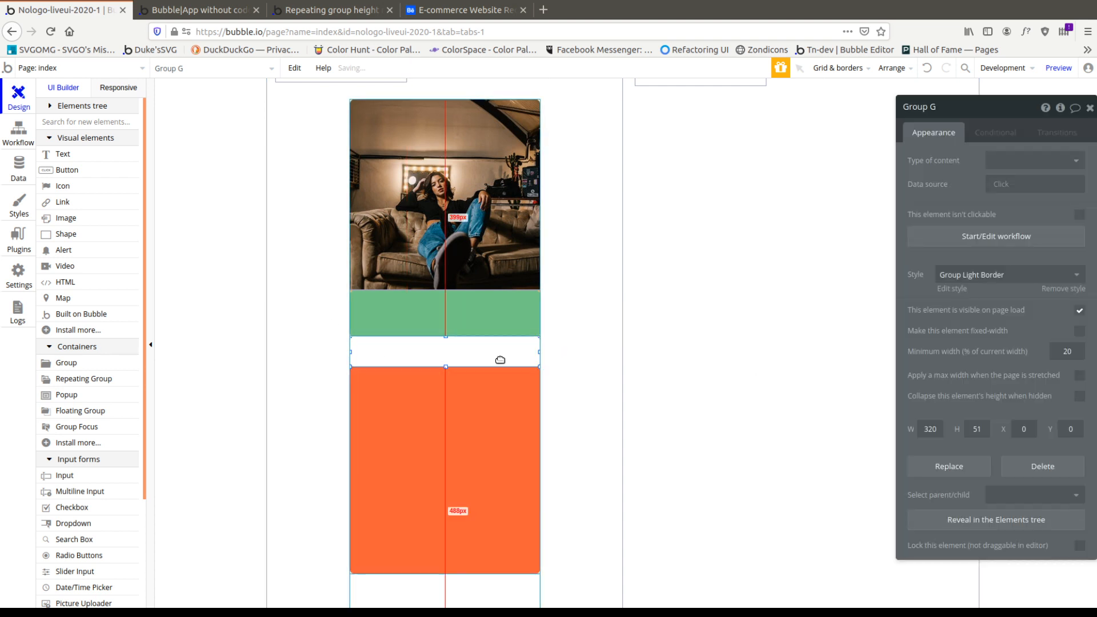
left_click(1062, 289)
left_click(1031, 312)
left_click(1006, 347)
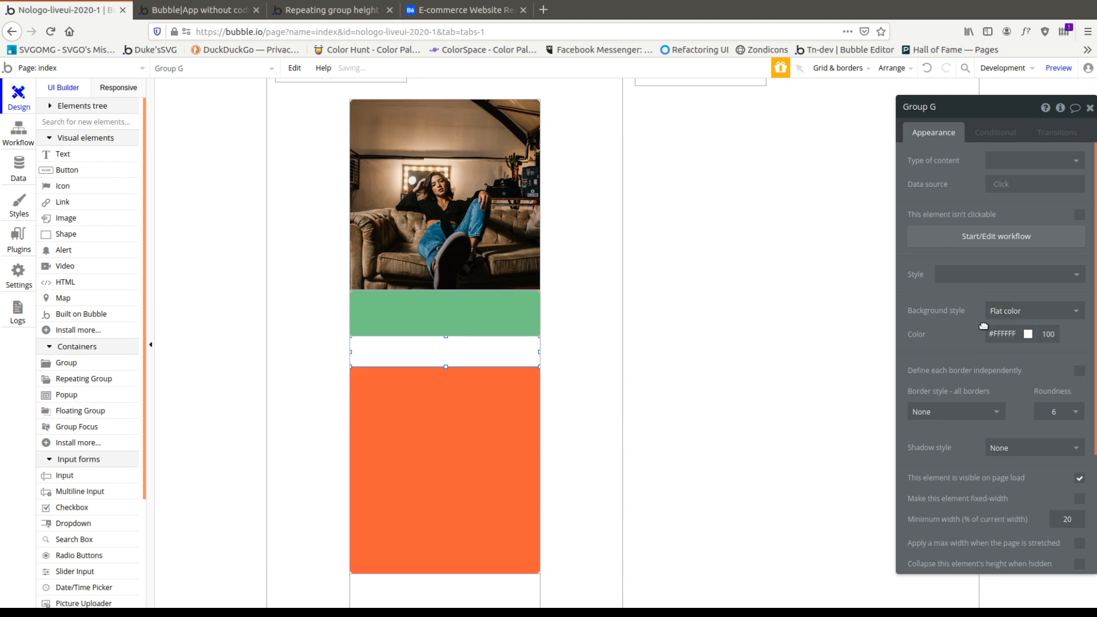
left_click(1006, 334)
left_click(1036, 446)
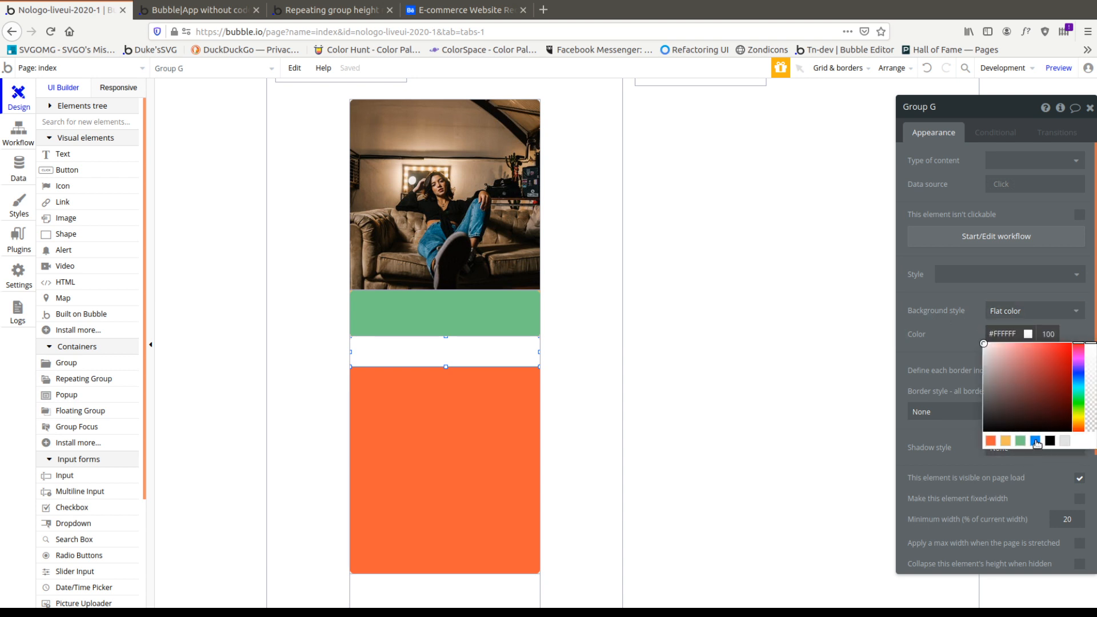
Draw a group about 150 × 178 px in triple_pane and move it to the left edge under the blue group.
left_click(379, 460)
left_click(66, 362)
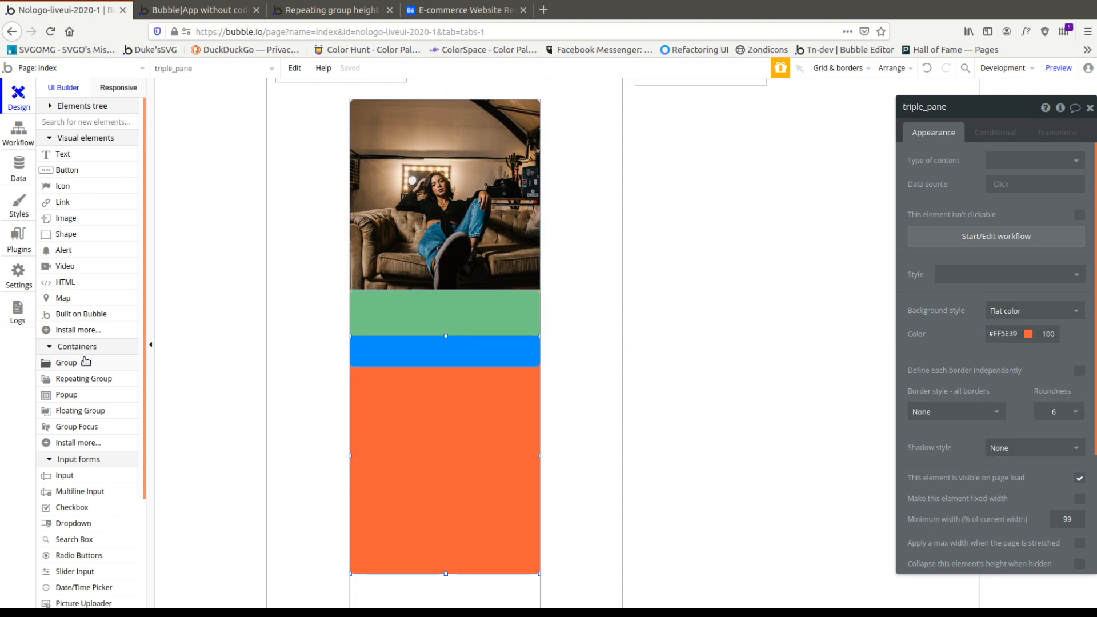
left_click_drag(403, 389, 484, 485)
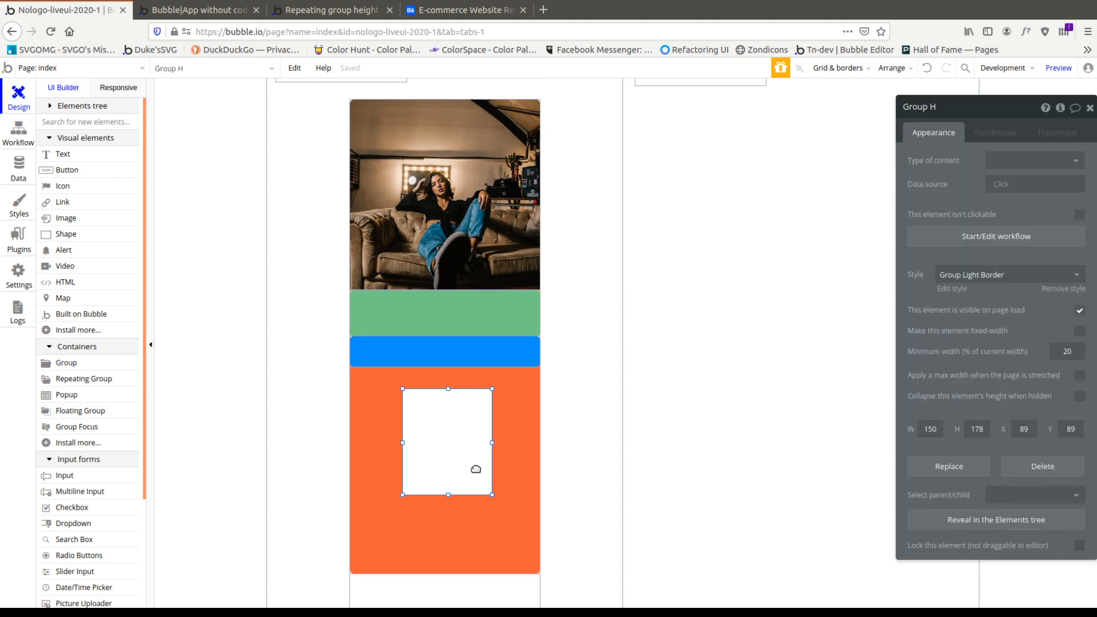
key("Left")
key("Left")
key("Left")
key("Left")
key("Left")
key("Left")
key("Left")
key("Left")
key("Left")
key("Left")
key("Left")
key("Left")
key("Left")
key("Left")
key("Left")
key("Left")
key("Left")
key("Left")
key("Up")
key("Up")
key("Up")
key("Up")
key("Up")
key("Up")
key("Up")
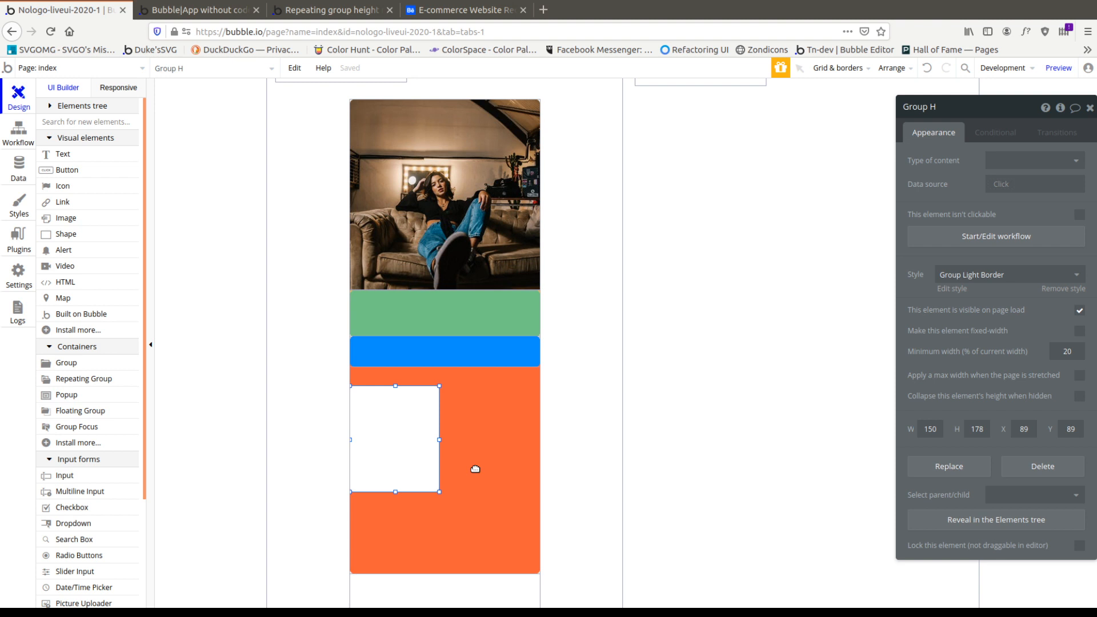
key("Up")
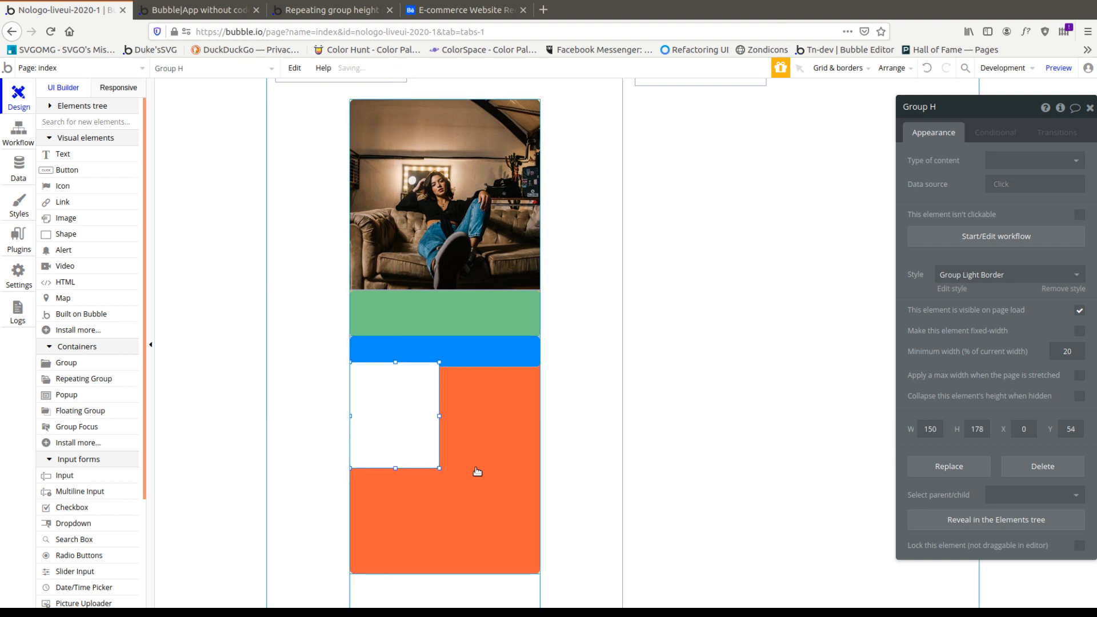
Resize the new group to about 320 × 341 px, remove its style and set its background colour to light grey #E3E3E5.
left_click_drag(440, 419, 642, 448)
left_click_drag(445, 467, 446, 568)
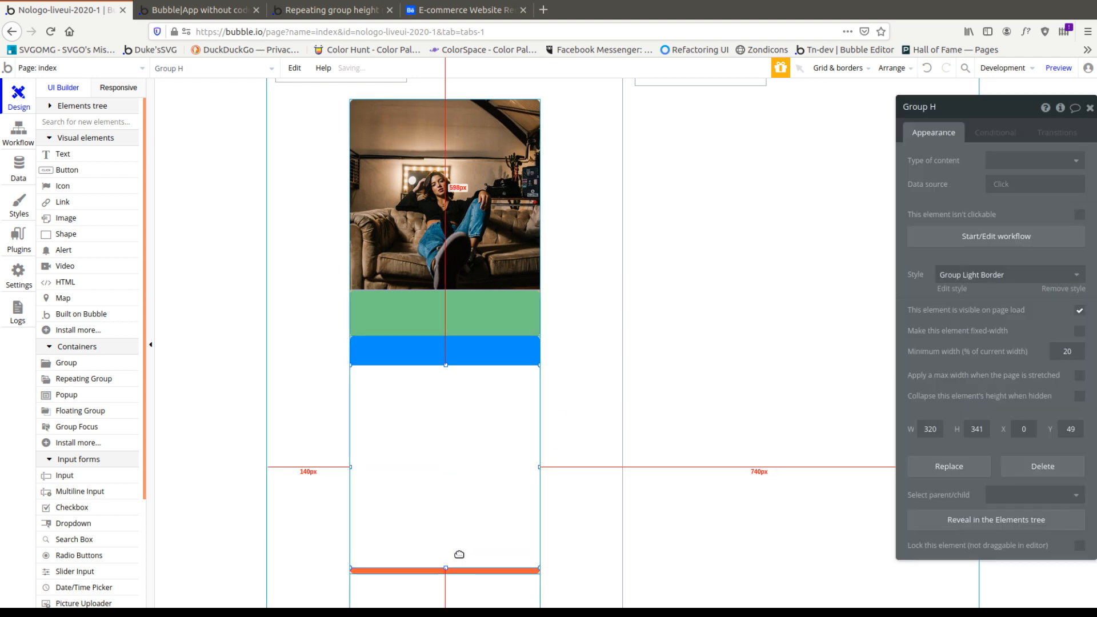
left_click(1063, 288)
left_click(1010, 333)
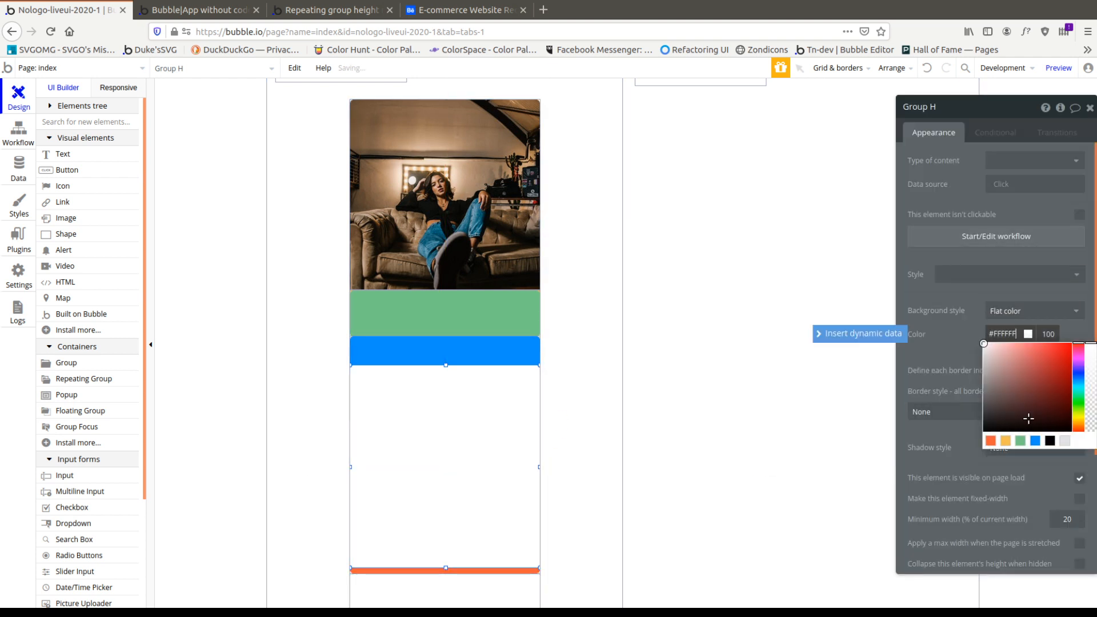
left_click(1060, 444)
Duplicate the light grey group, align the copy exactly over the original and set its colour to #AFAFCC.
scroll(480, 371, "down", 3)
left_click(489, 352)
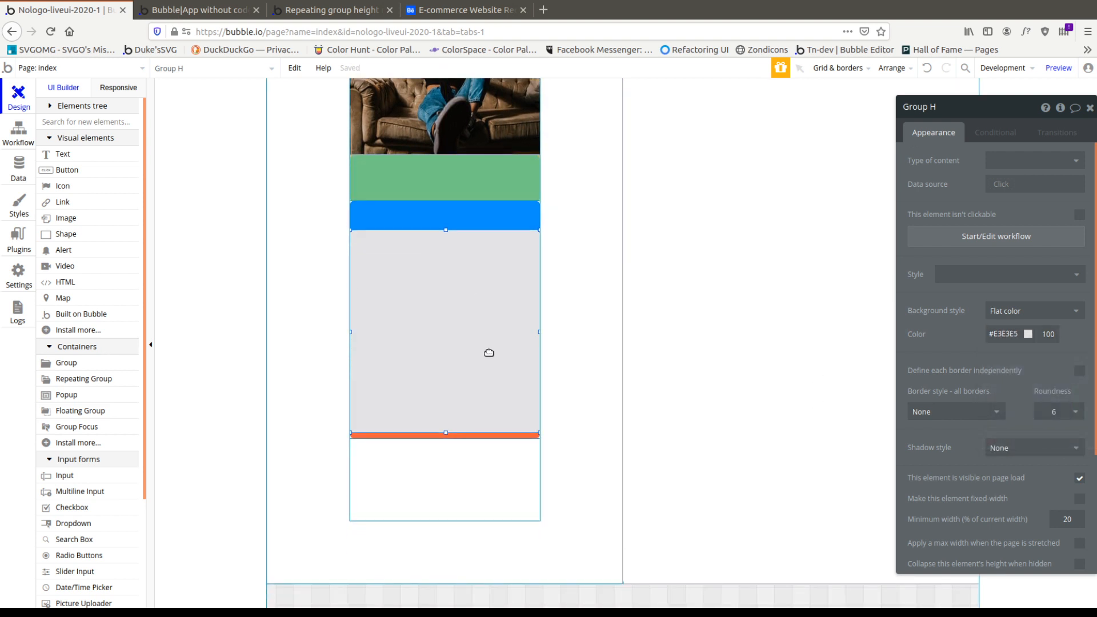
key("ctrl+v")
left_click_drag(482, 307, 482, 306)
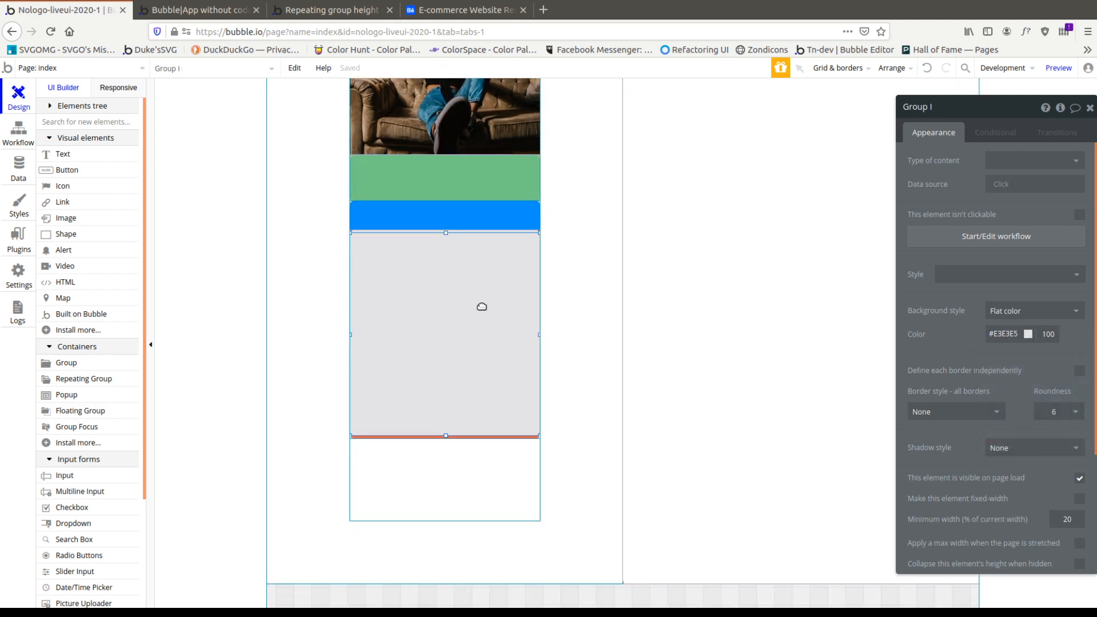
left_click(1028, 335)
left_click(986, 358)
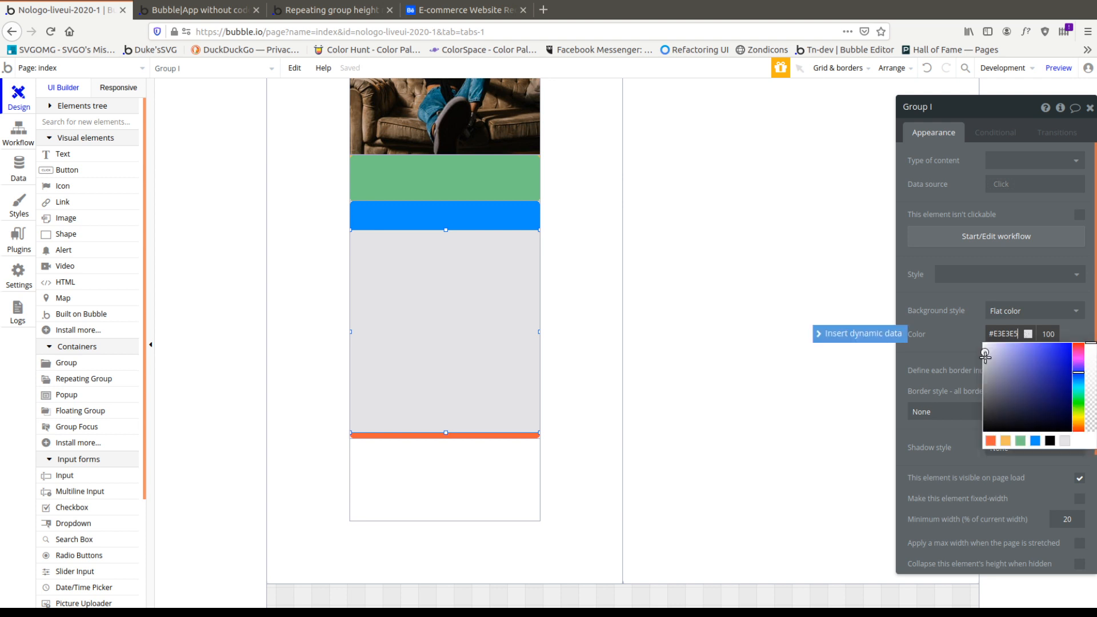
Duplicate the #AFAFCC group, align the copy exactly over it and set its colour to #7B7B9E.
left_click(495, 380)
key("ctrl+v")
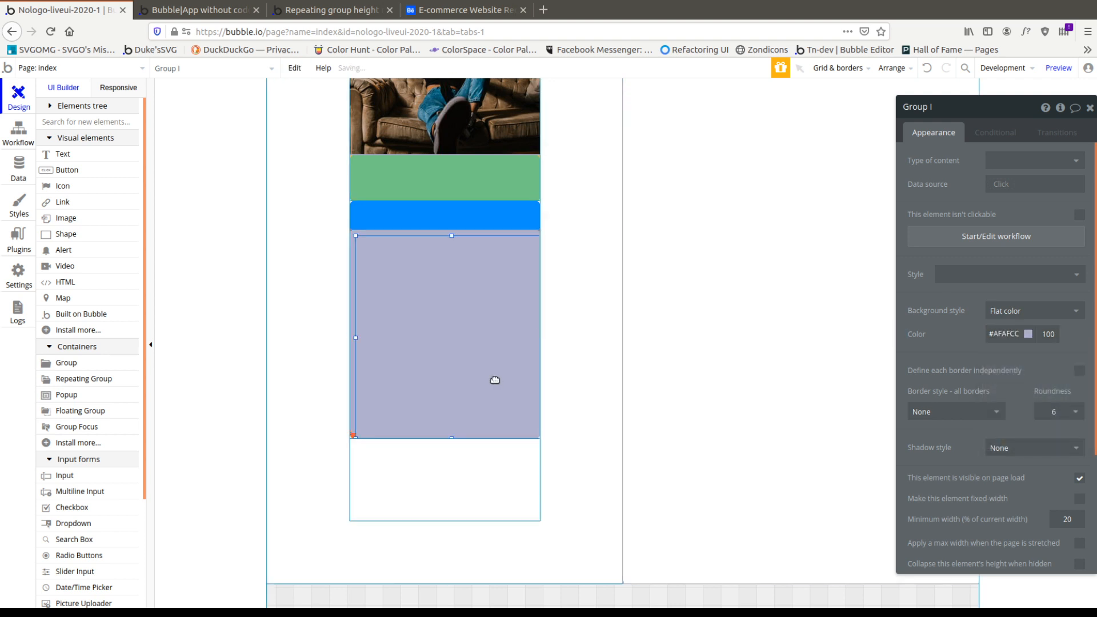
left_click_drag(500, 379, 500, 377)
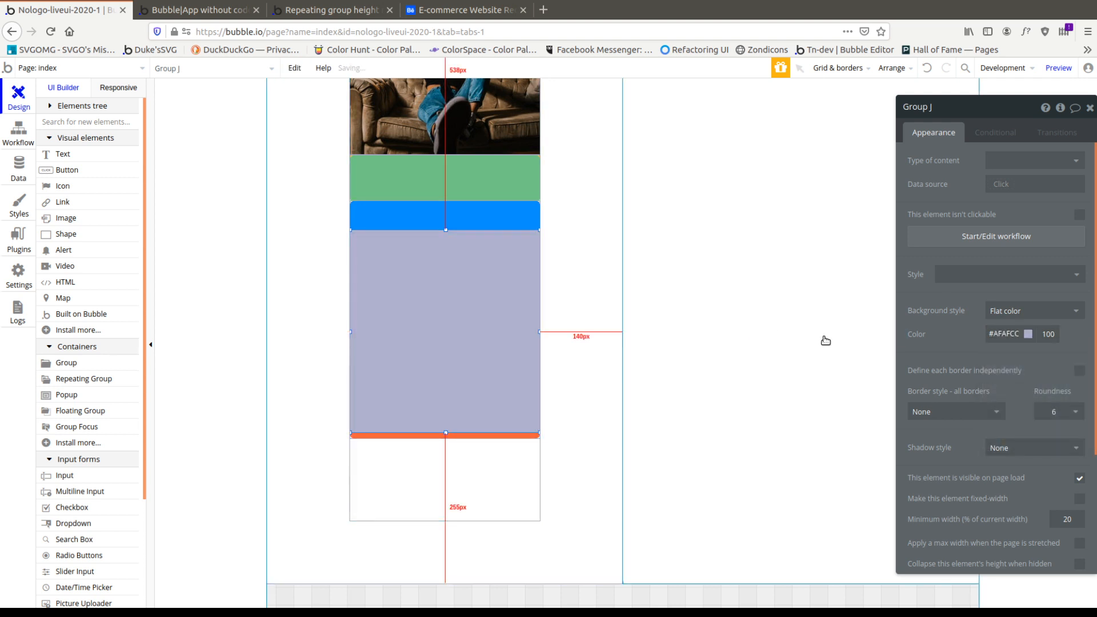
left_click(1007, 334)
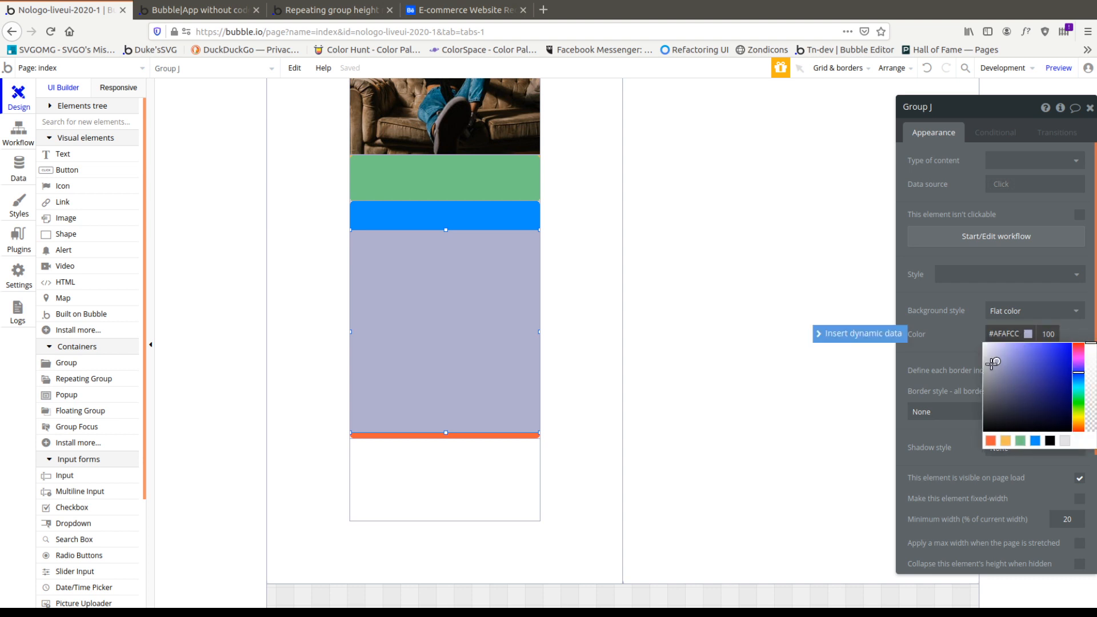
left_click_drag(1002, 370, 999, 371)
left_click(953, 319)
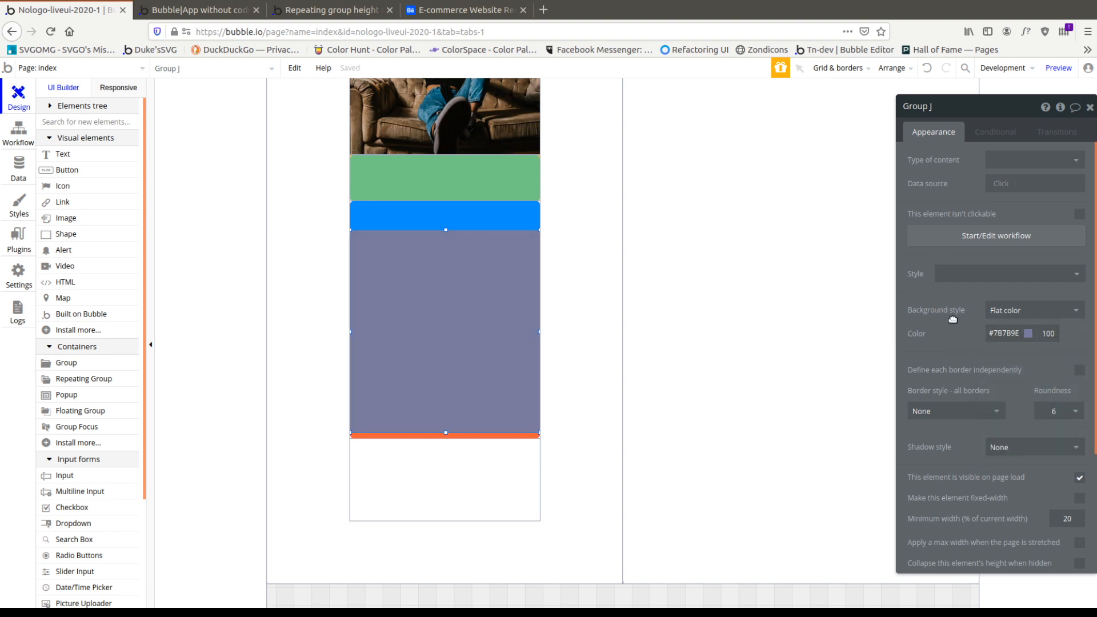
Check triple_pane's size settings, and review the stacked product groups in the responsive view.
left_click(445, 435)
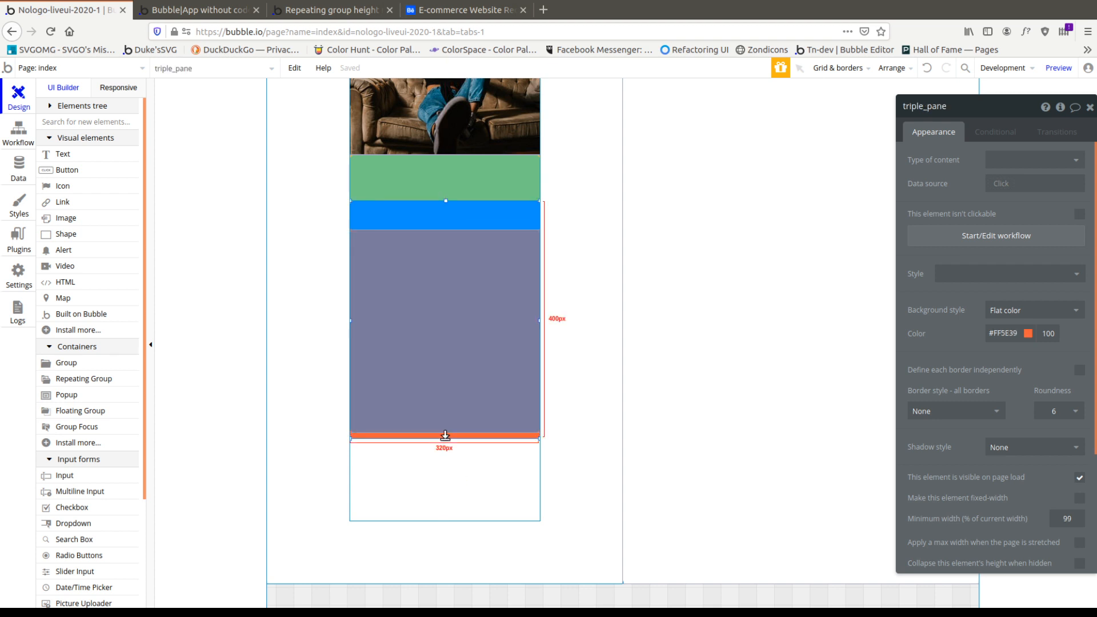
scroll(1032, 498, "down", 5)
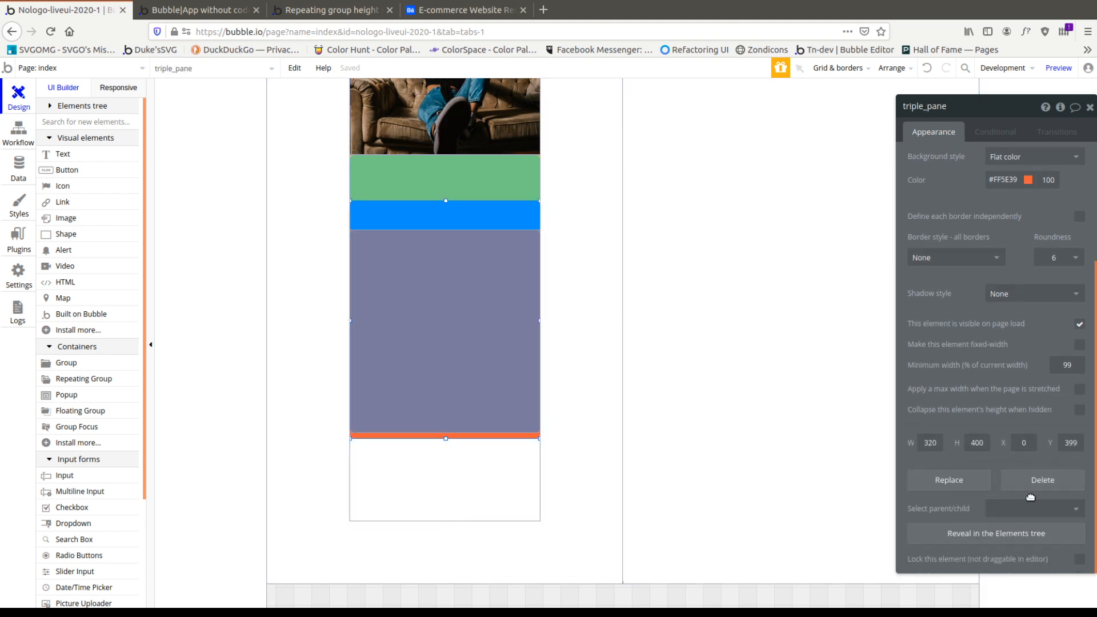
left_click(126, 89)
scroll(558, 285, "down", 4)
scroll(571, 406, "up", 3)
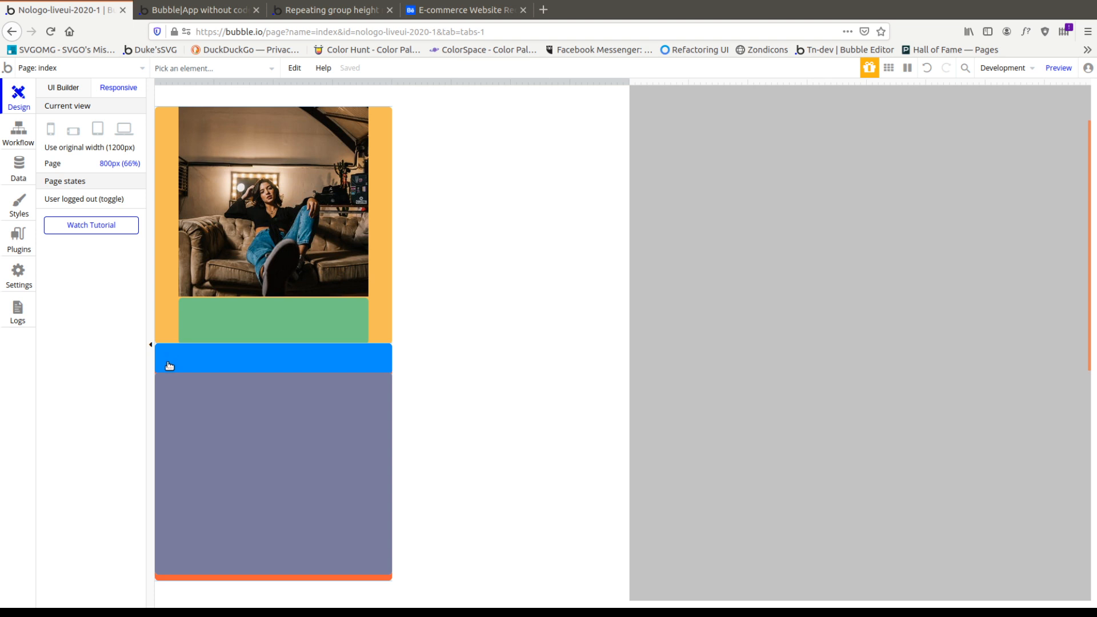
Turn off the fixed width of the product image and of the green group beneath it.
left_click(299, 321)
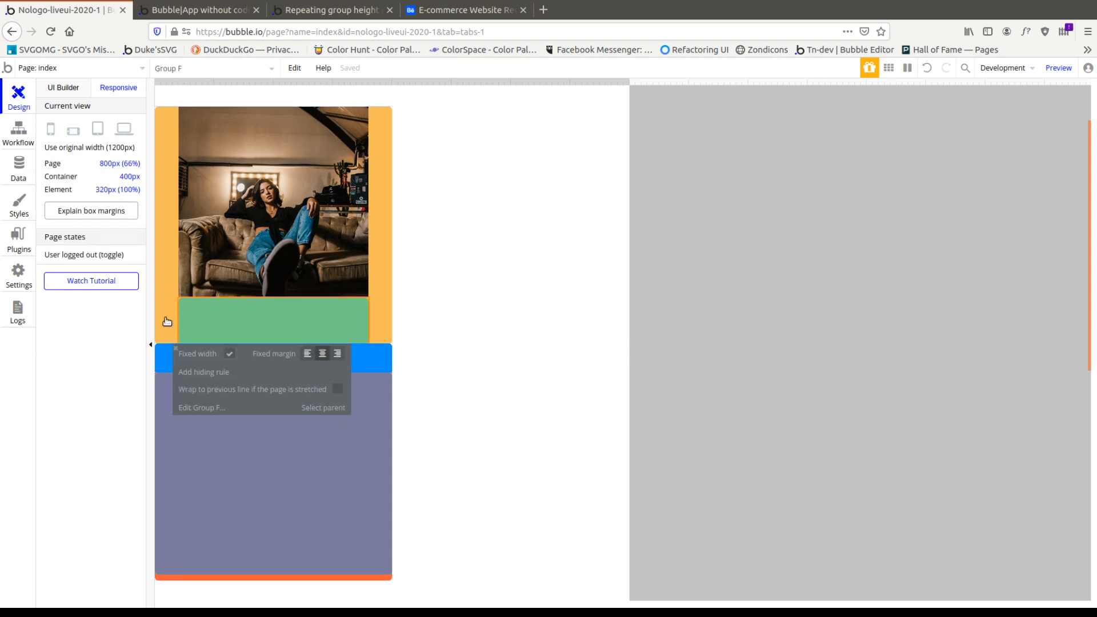
left_click(299, 250)
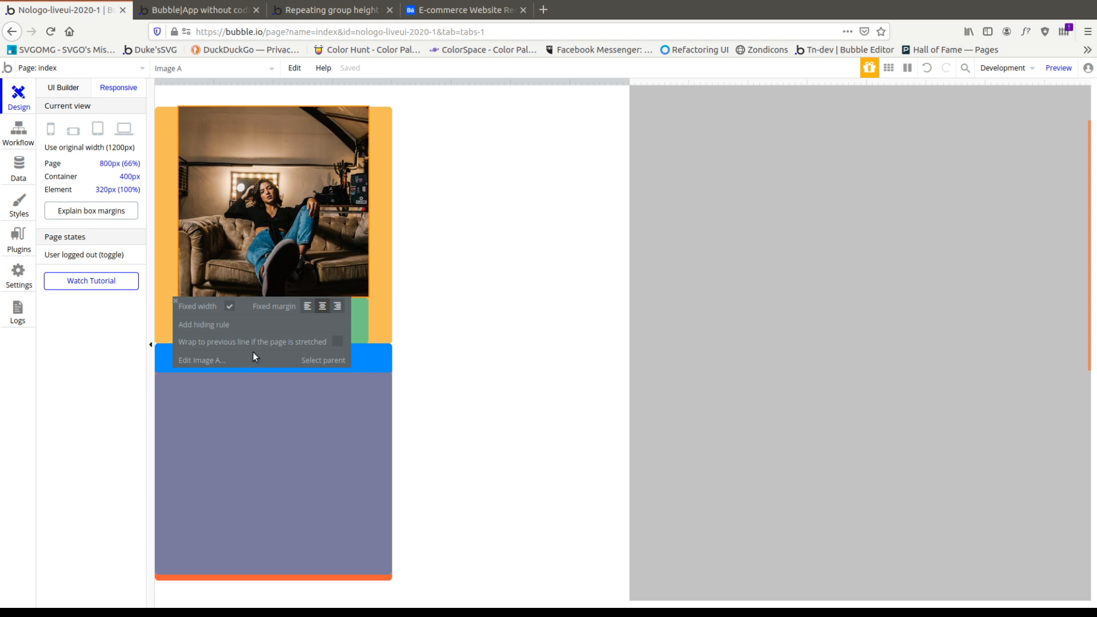
scroll(231, 309, "down", 5)
left_click(340, 431)
scroll(326, 362, "up", 7)
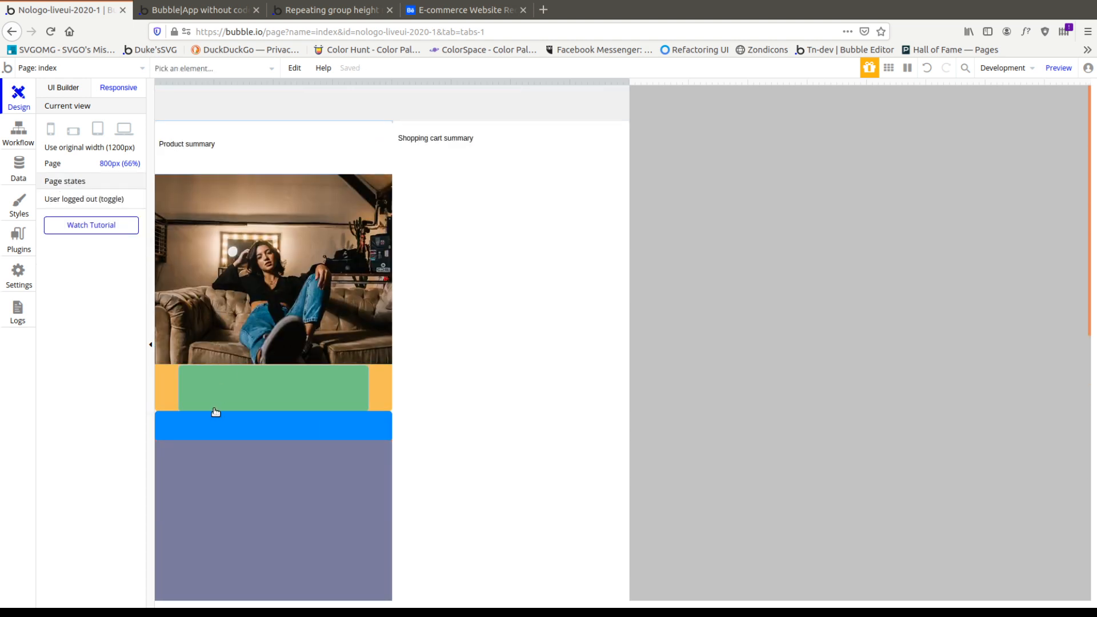
left_click(231, 432)
left_click(229, 424)
scroll(228, 425, "down", 3)
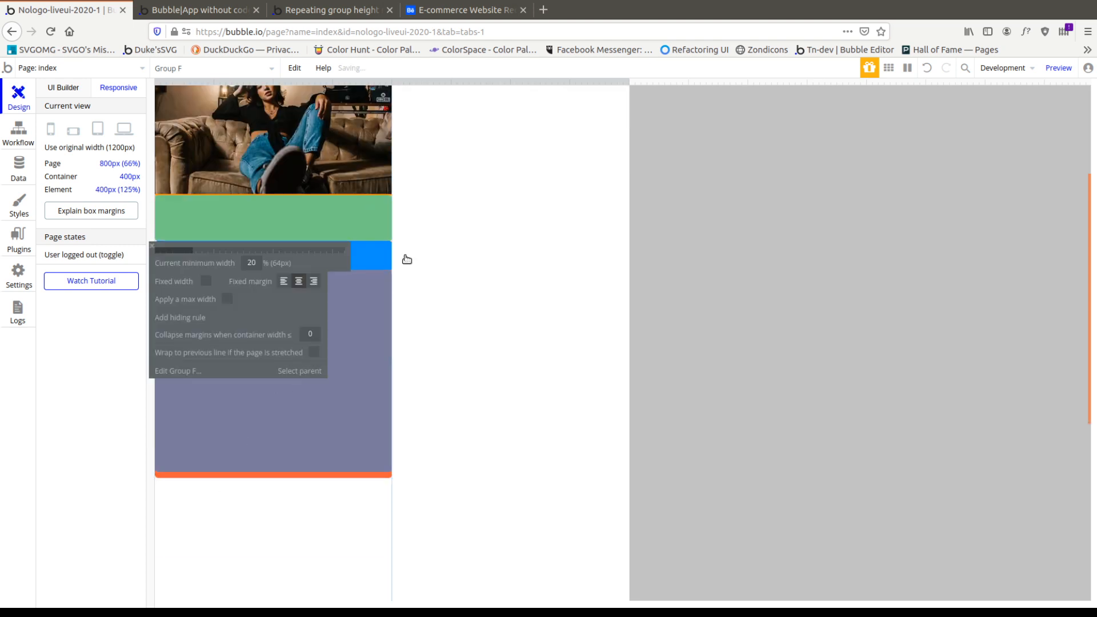
Check how the product groups respond with the page narrowed to about 681 px and 412 px.
left_click(236, 235)
scroll(245, 312, "up", 2)
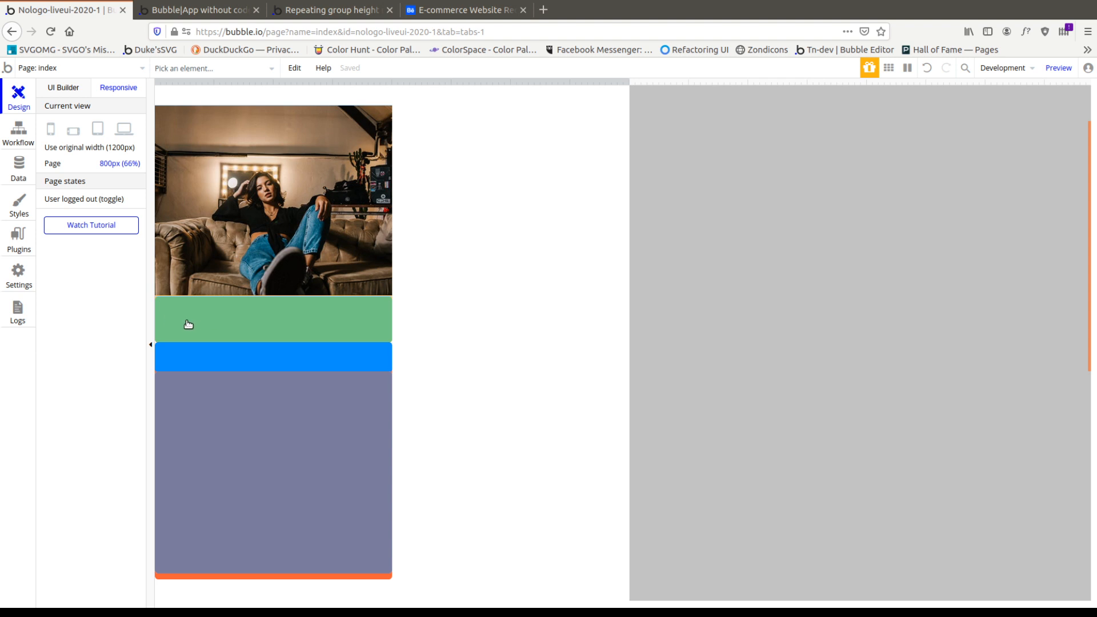
scroll(406, 485, "up", 1)
scroll(421, 471, "down", 1)
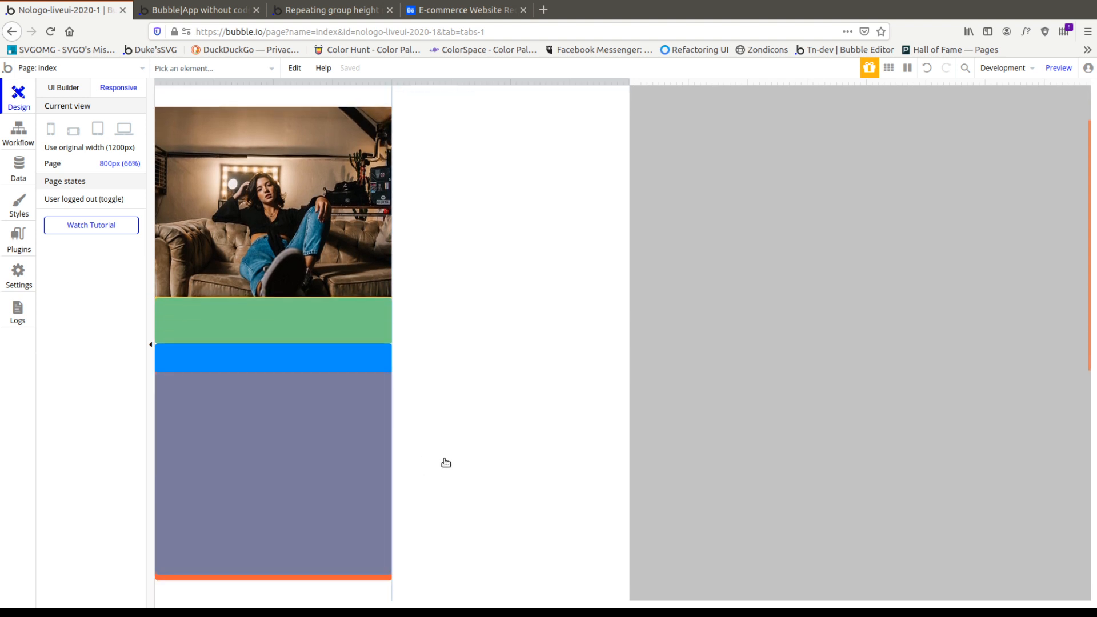
left_click_drag(623, 92, 559, 91)
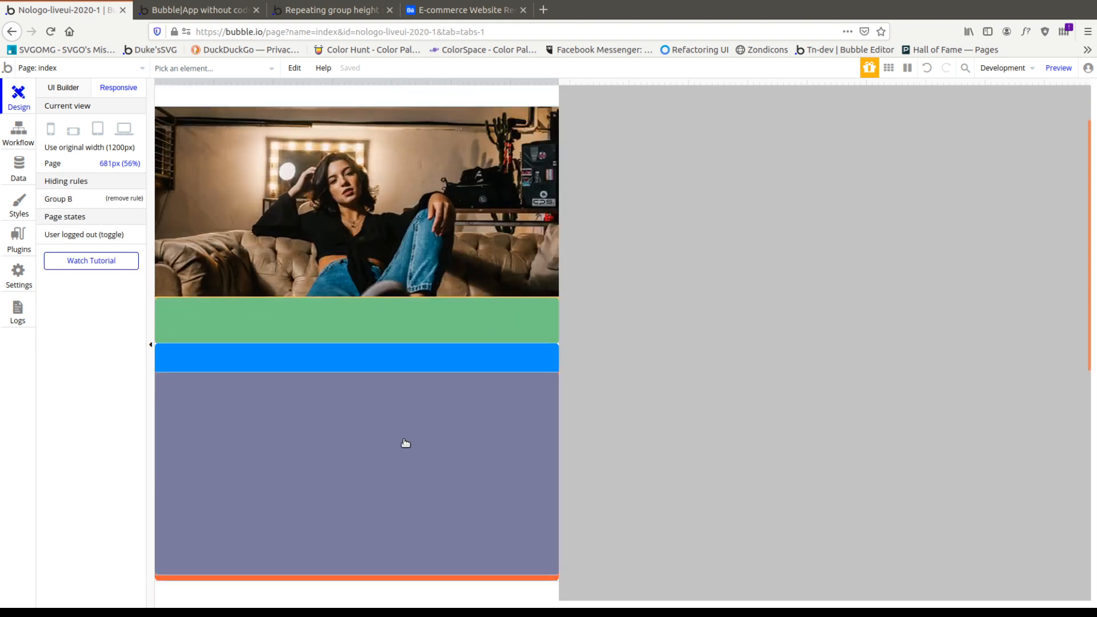
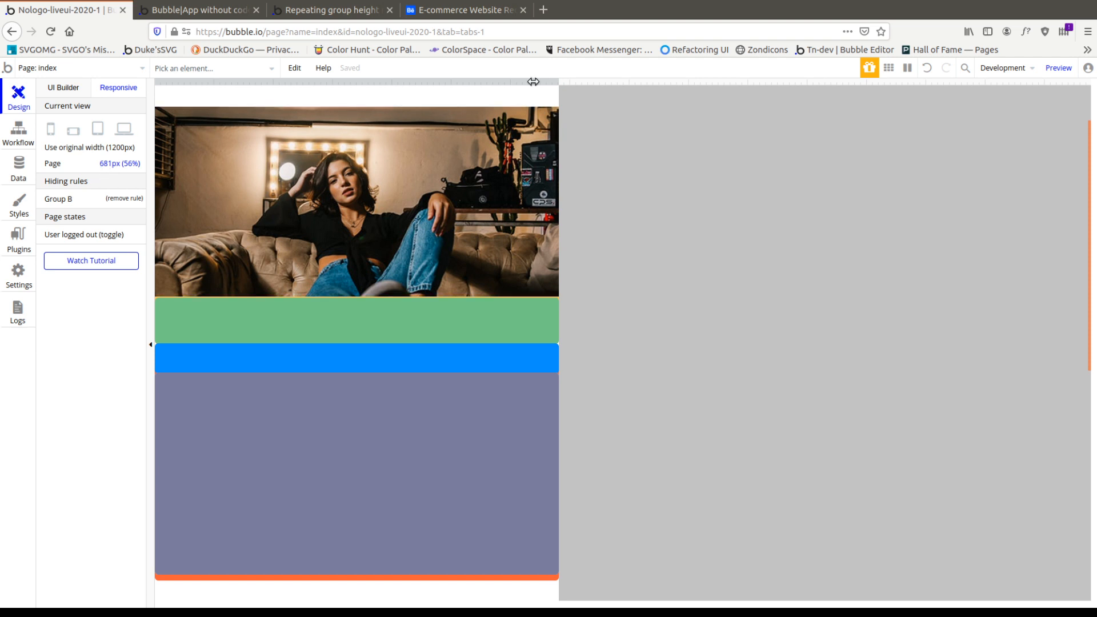
left_click_drag(534, 82, 399, 96)
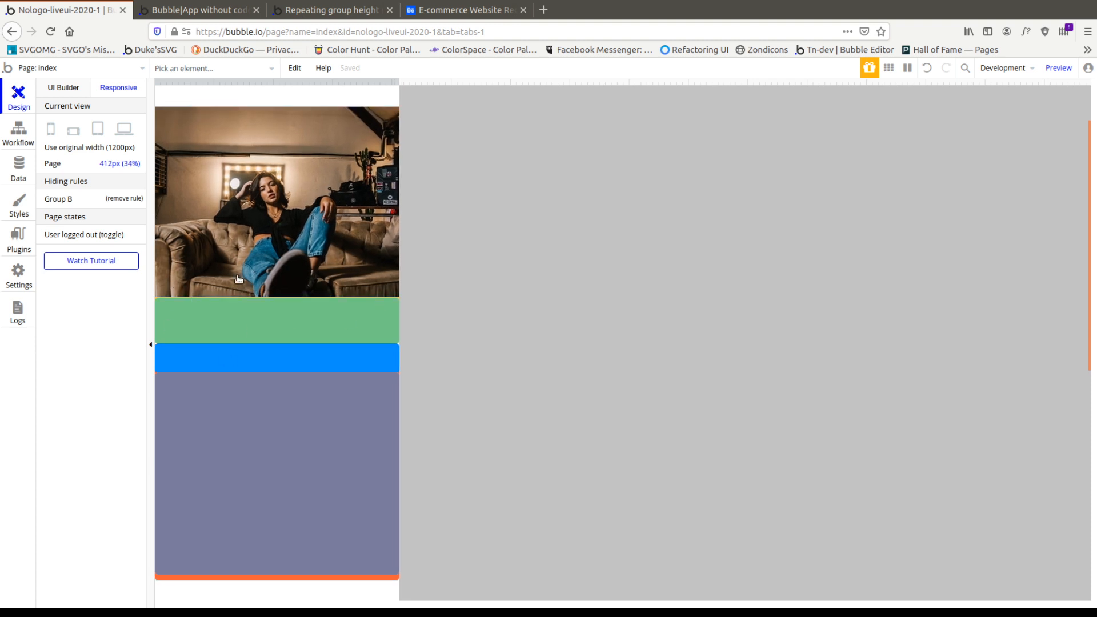
Make the product image keep its element proportions, and check the stacked groups below it.
scroll(240, 280, "down", 4)
scroll(252, 282, "up", 5)
scroll(334, 372, "down", 2)
left_click(294, 209)
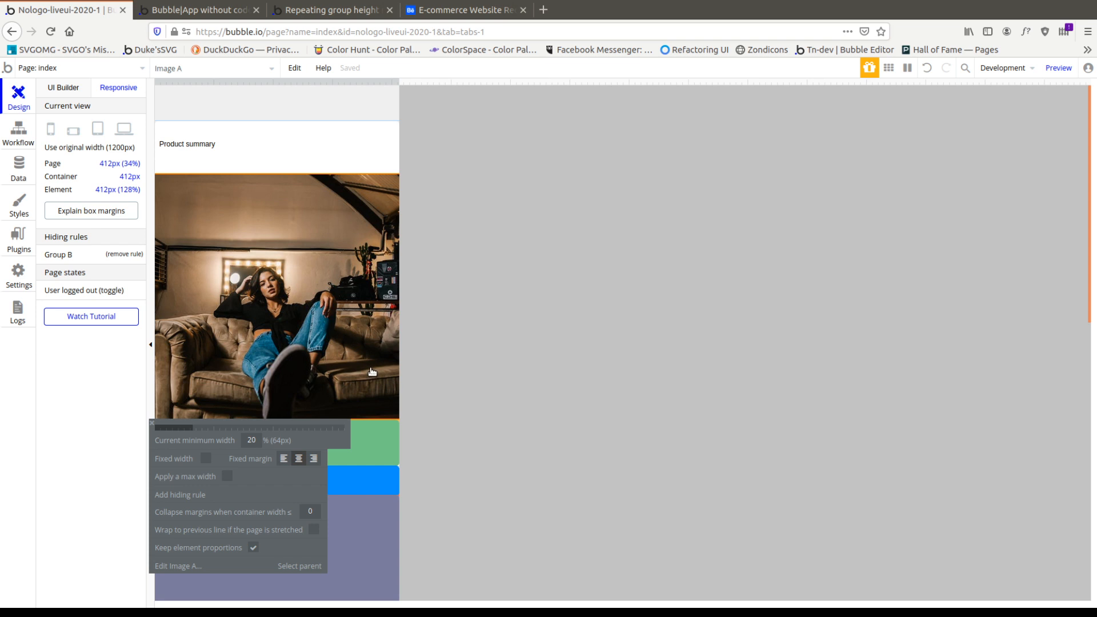
scroll(369, 342, "down", 5)
scroll(368, 342, "up", 5)
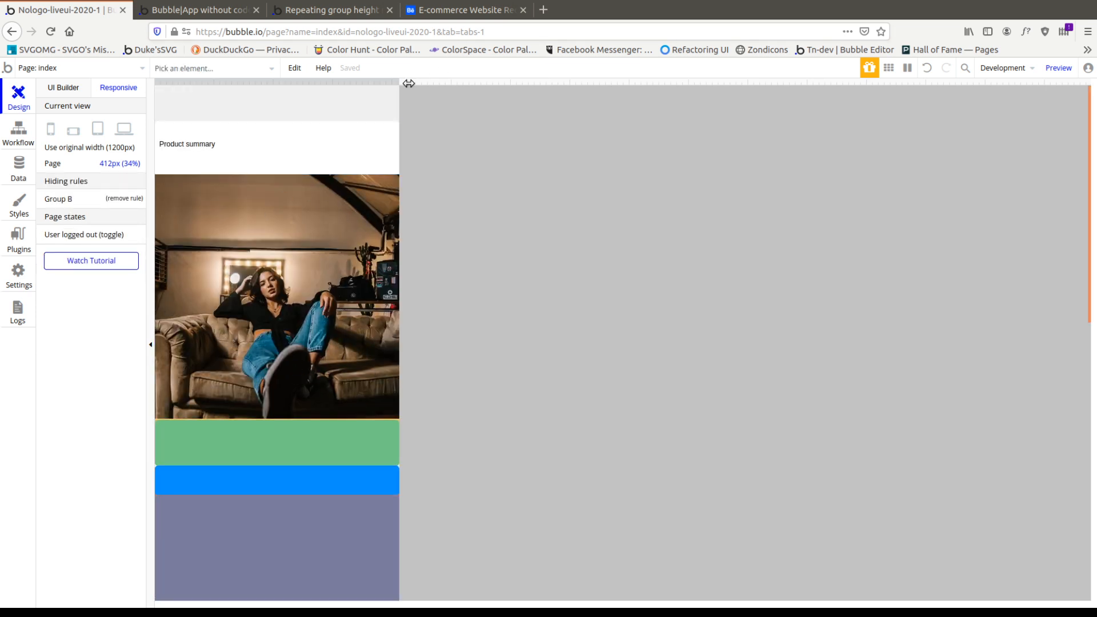
Widen the page preview to about 1424 px and review the product image and groups.
left_click_drag(400, 85, 1002, 140)
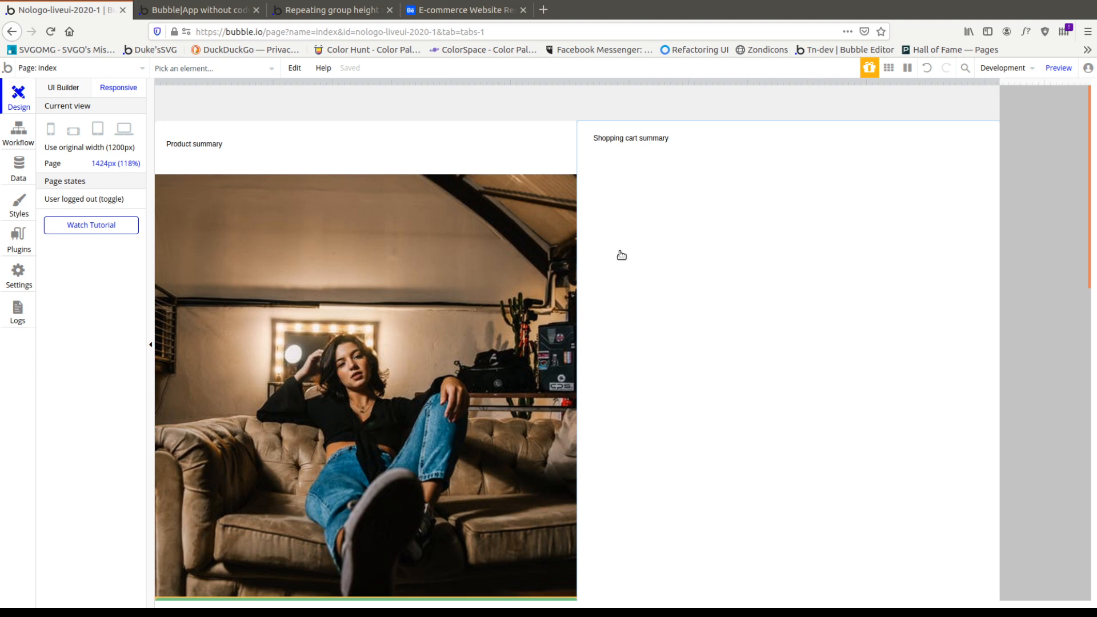
scroll(621, 255, "down", 9)
scroll(617, 247, "up", 6)
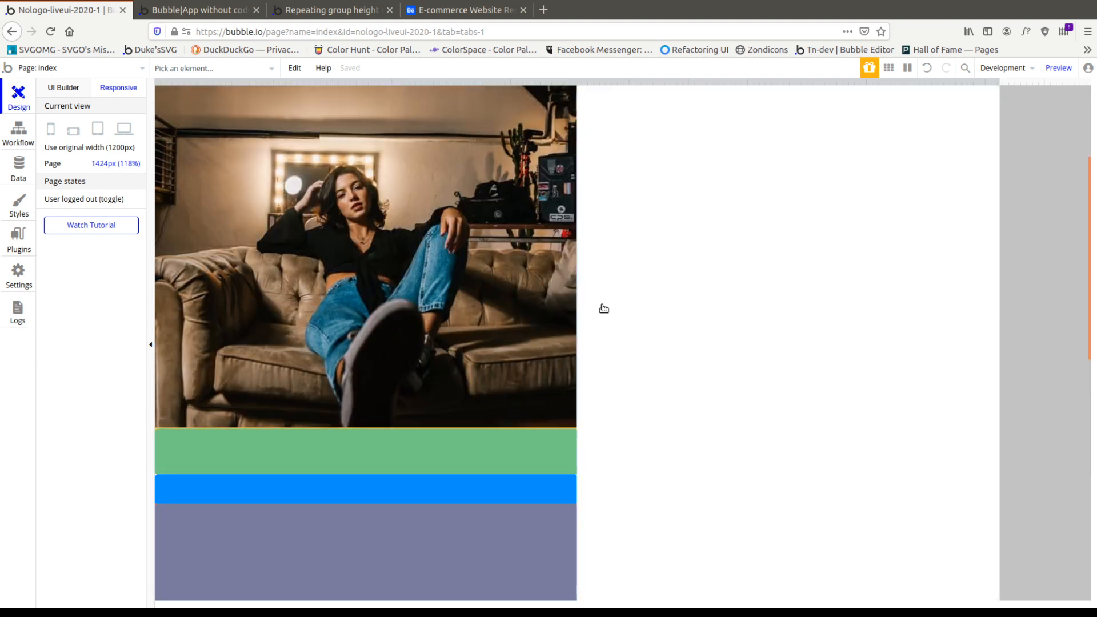
Inspect the responsive settings of the product image and triple_pane.
left_click(285, 446)
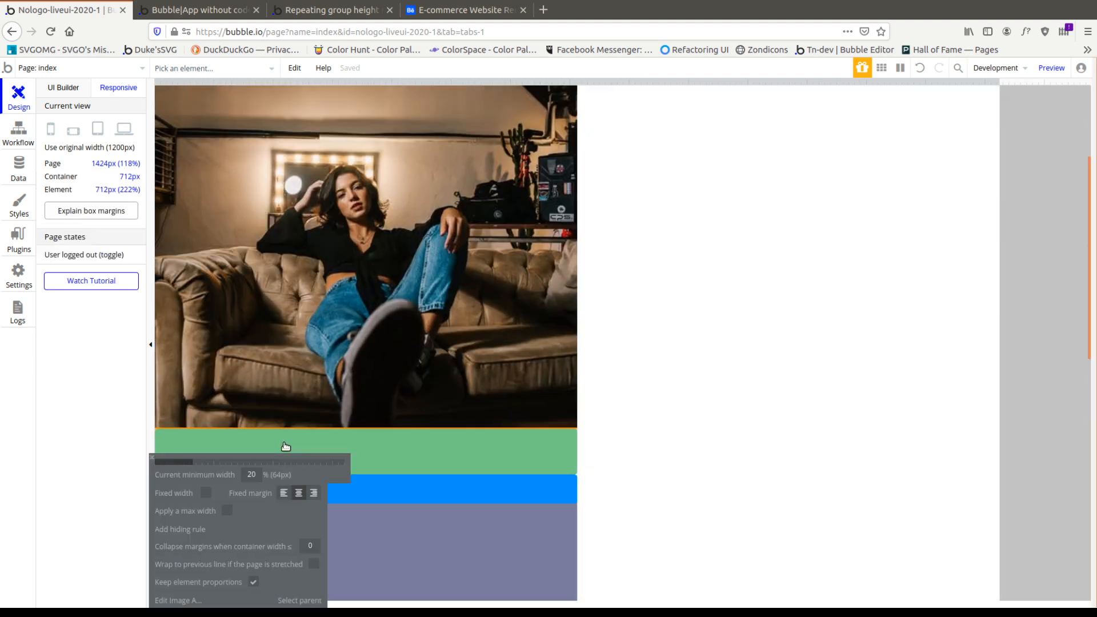
left_click(300, 601)
left_click(481, 345)
scroll(480, 345, "down", 5)
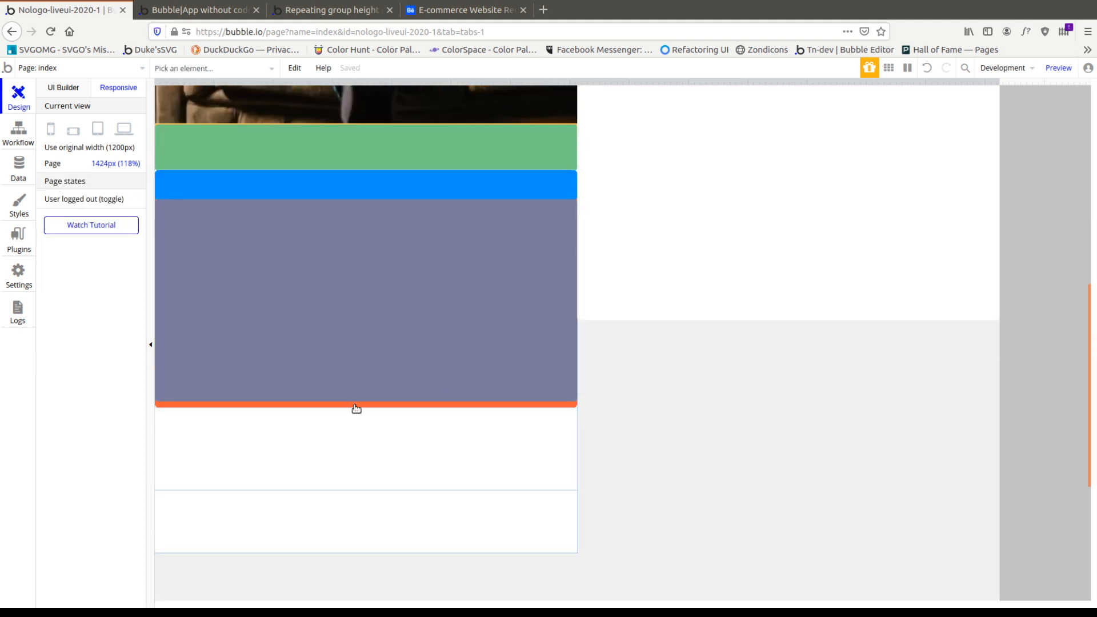
left_click(357, 405)
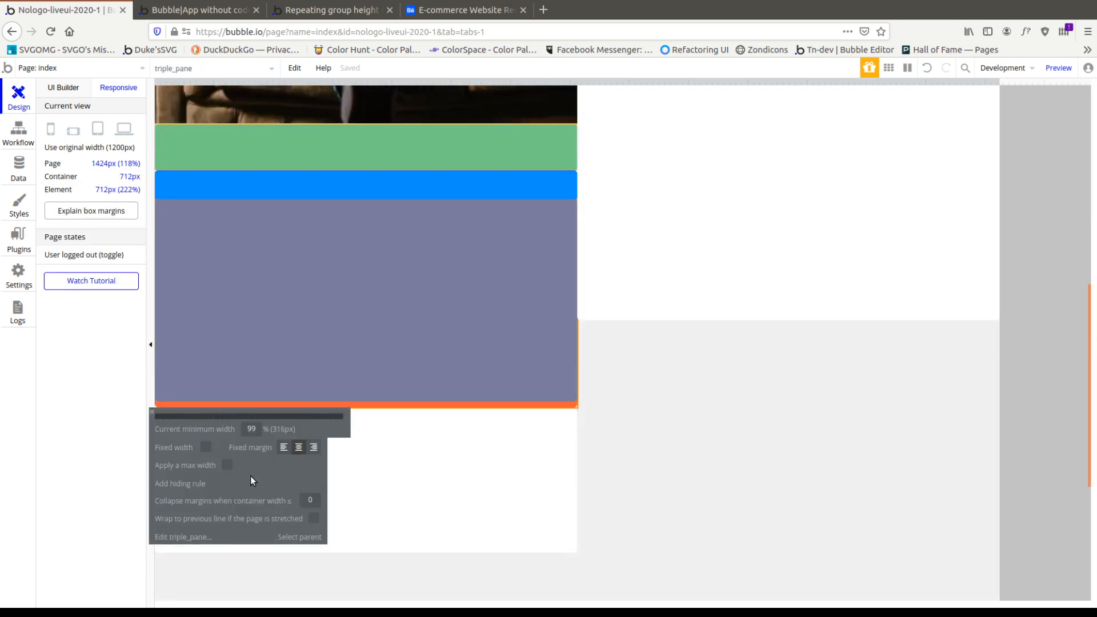
Try the option that wraps triple_pane to the previous line when the page is stretched.
left_click(443, 408)
mouse_move(312, 539)
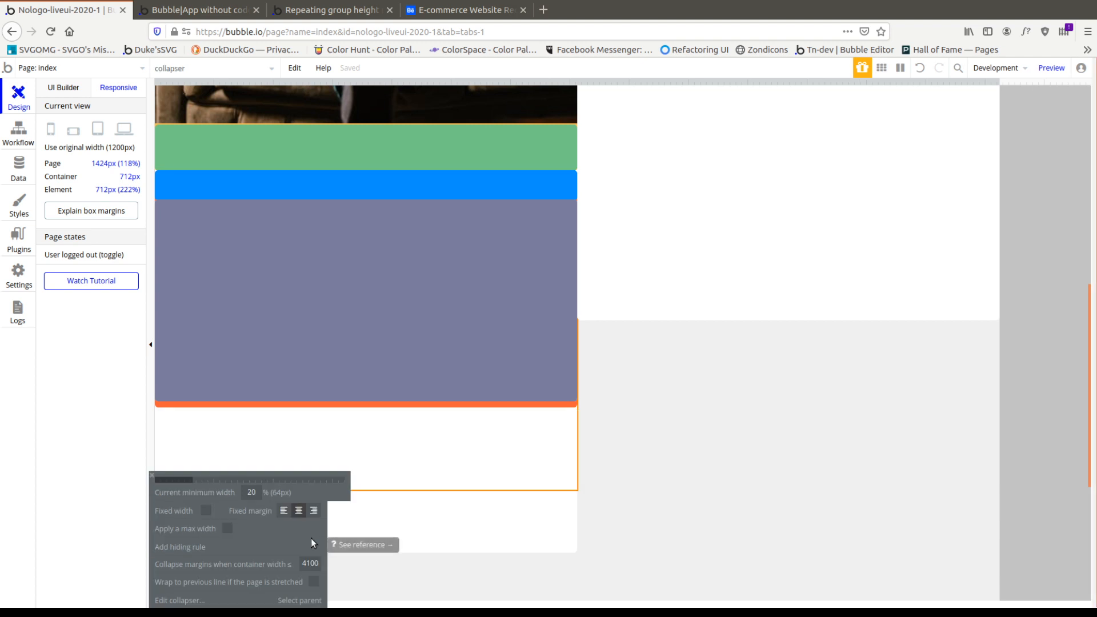
left_click(492, 409)
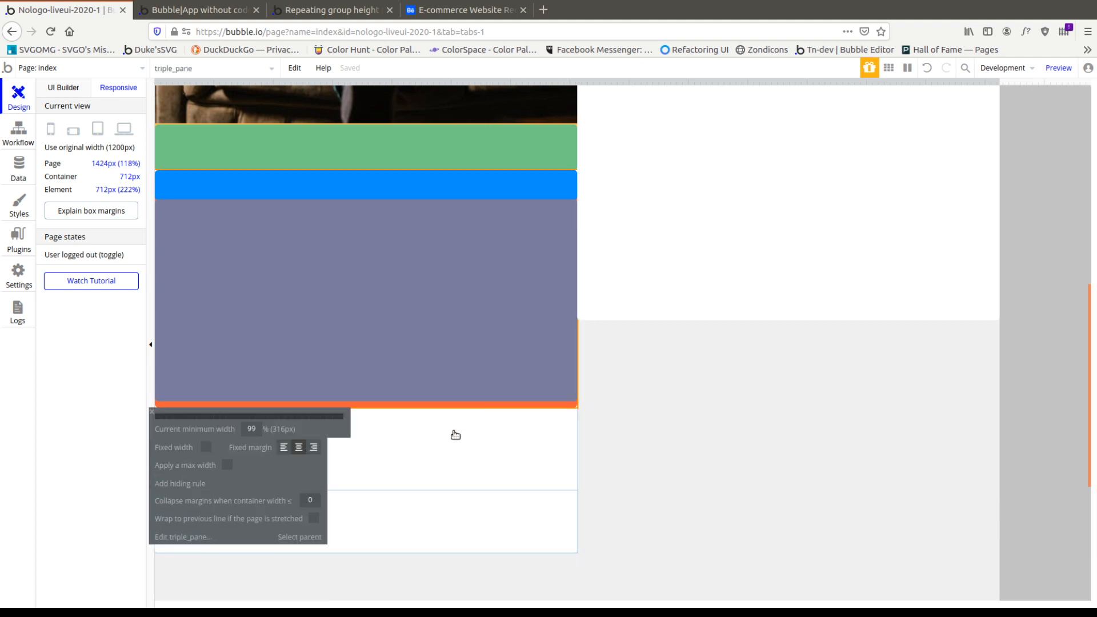
left_click(315, 519)
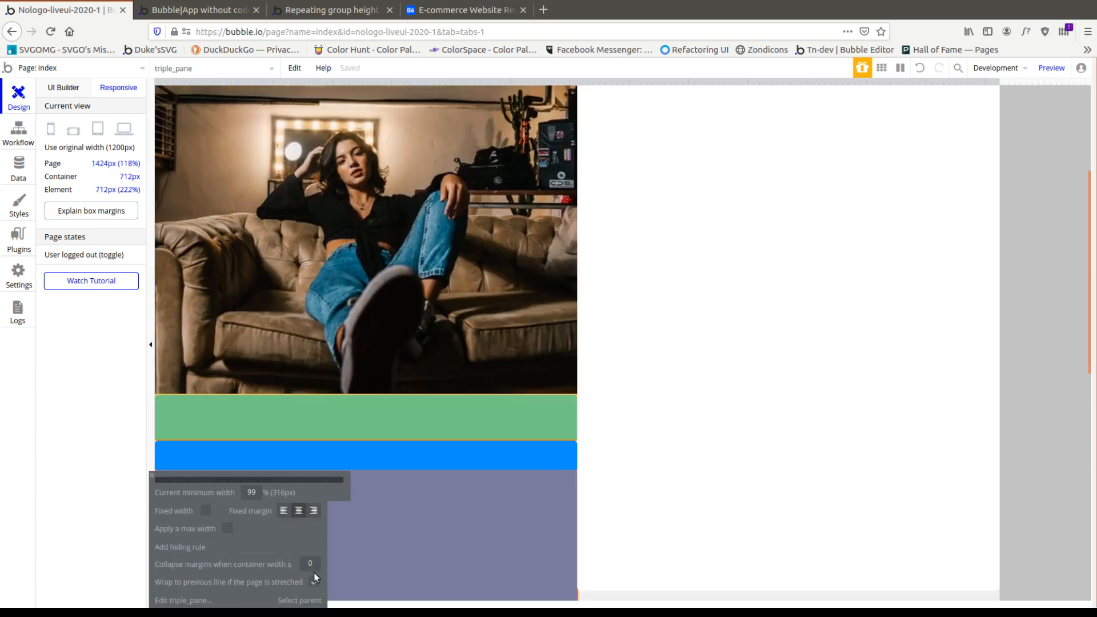
left_click(407, 463)
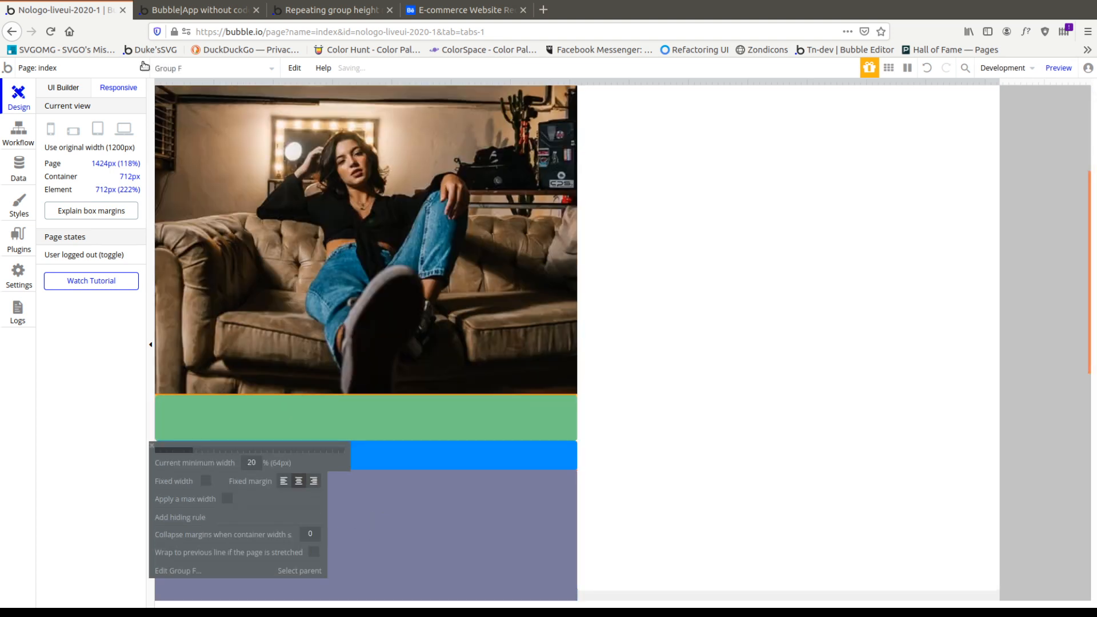
Shorten the collapser group to a height of 799 px so it ends at triple_pane's lower edge.
left_click(57, 89)
scroll(492, 296, "down", 6)
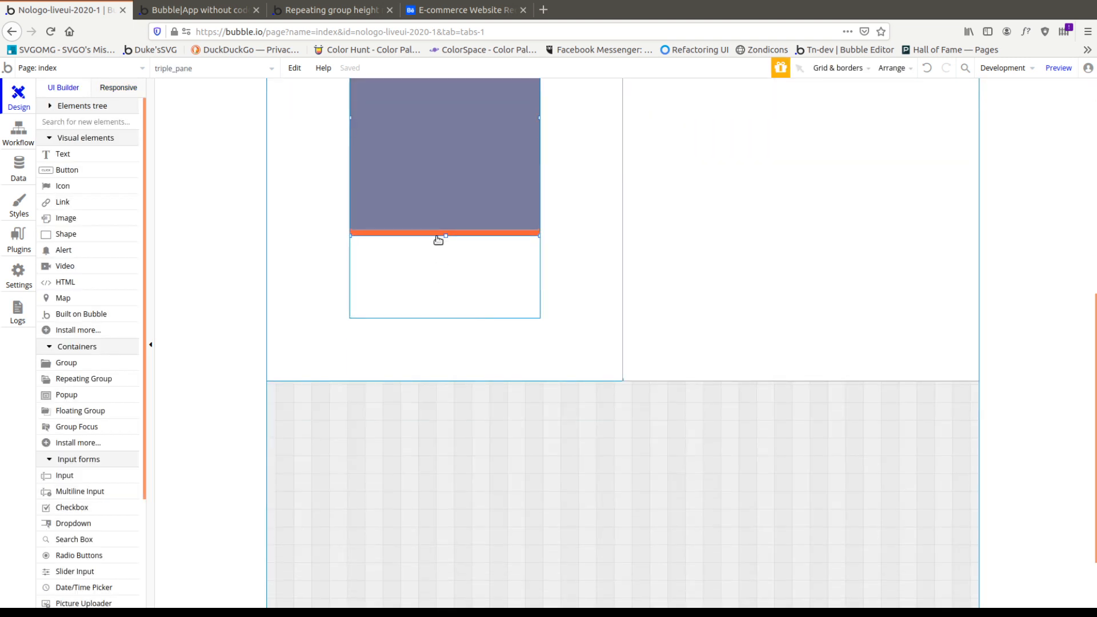
double_click(429, 235)
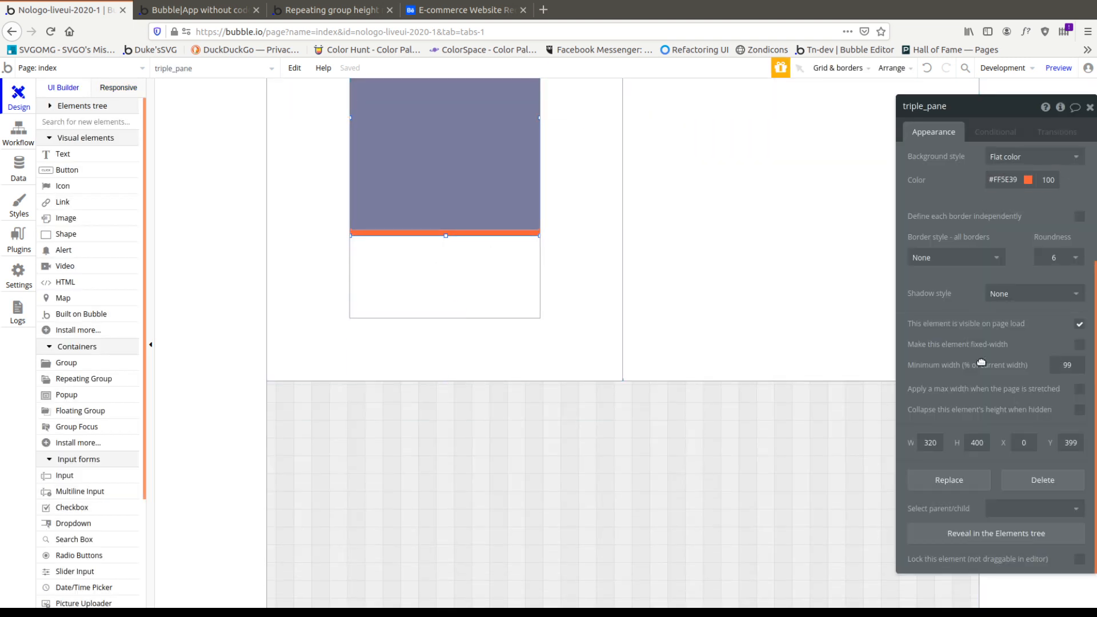
scroll(509, 469, "up", 5)
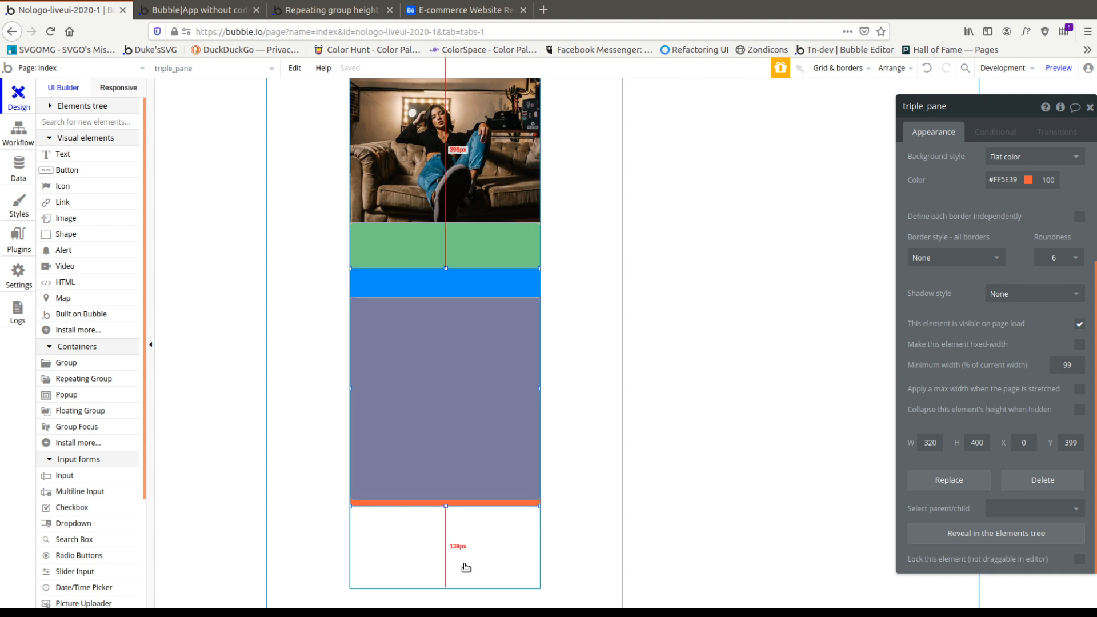
left_click(448, 582)
double_click(460, 355)
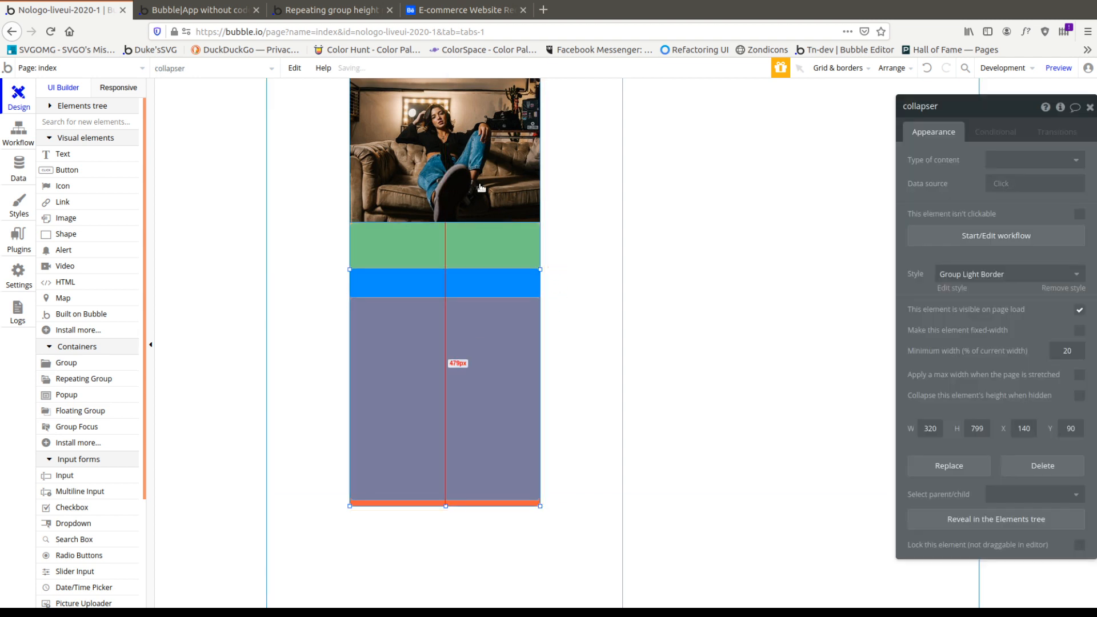
Select product_desc, the parent of the green Group F, and look over its appearance settings.
left_click(476, 192)
left_click(462, 246)
right_click(463, 249)
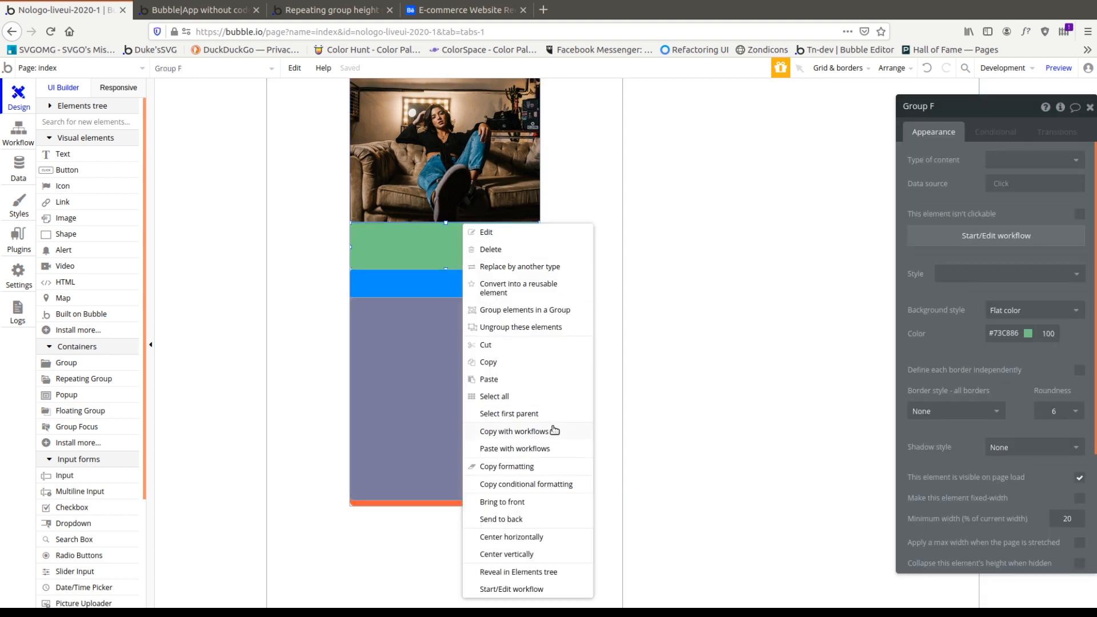
left_click(527, 419)
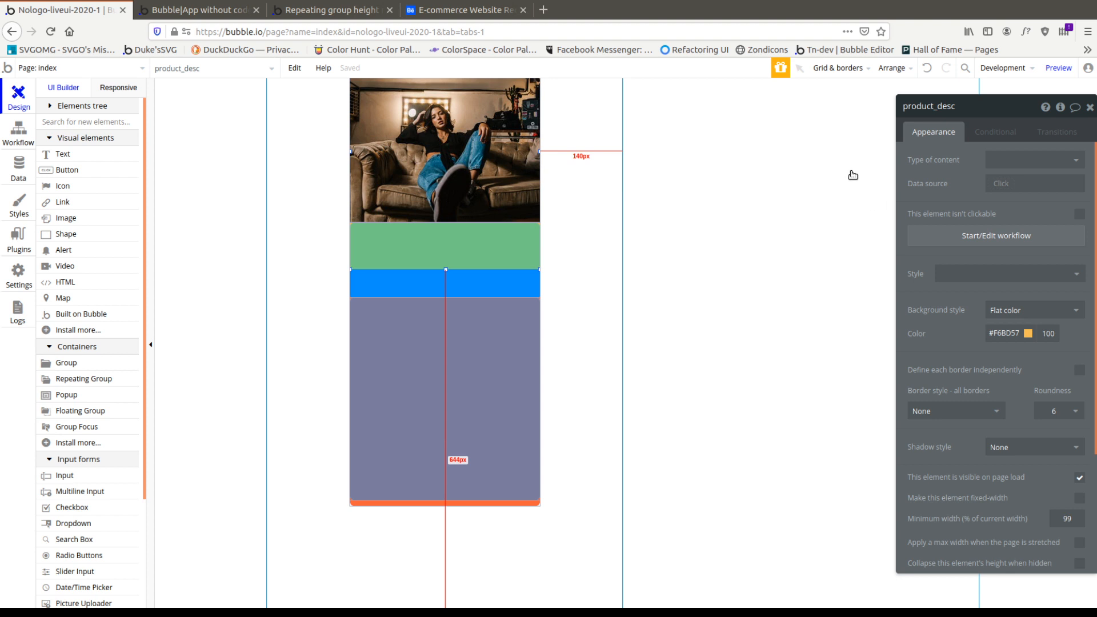
Make triple_pane wrap to the previous line when the page is stretched in the responsive settings.
left_click(122, 87)
scroll(458, 383, "down", 5)
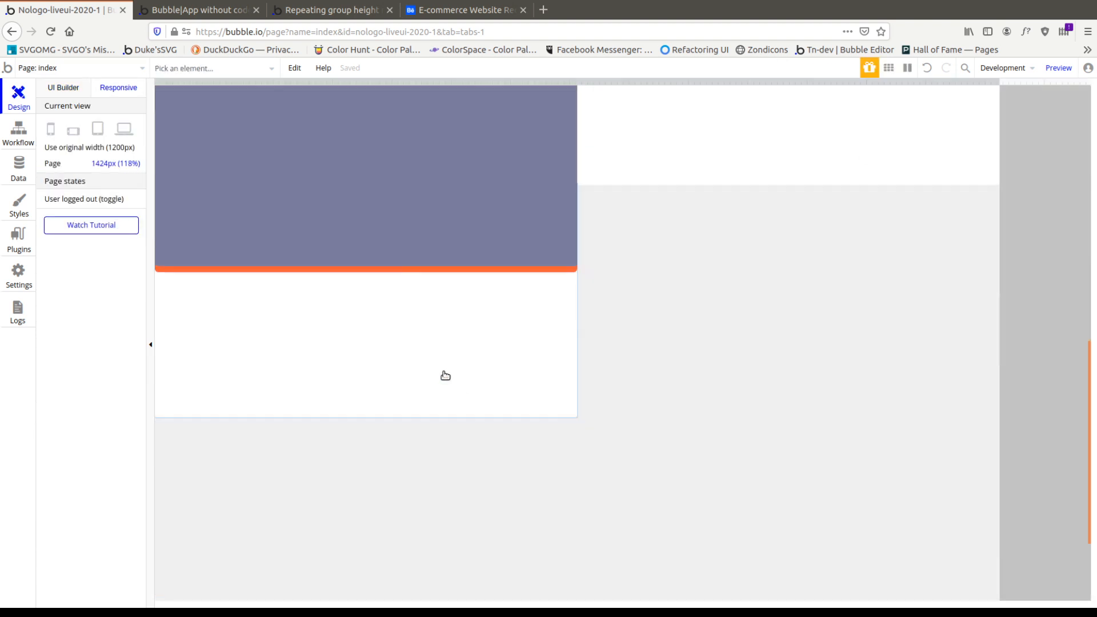
left_click(394, 271)
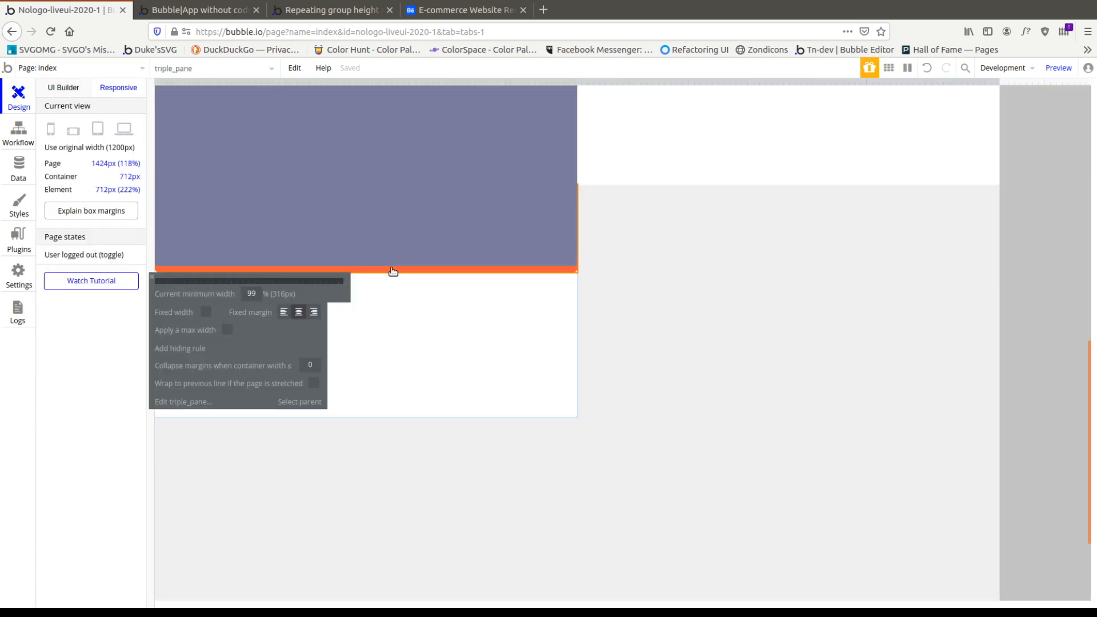
left_click(313, 384)
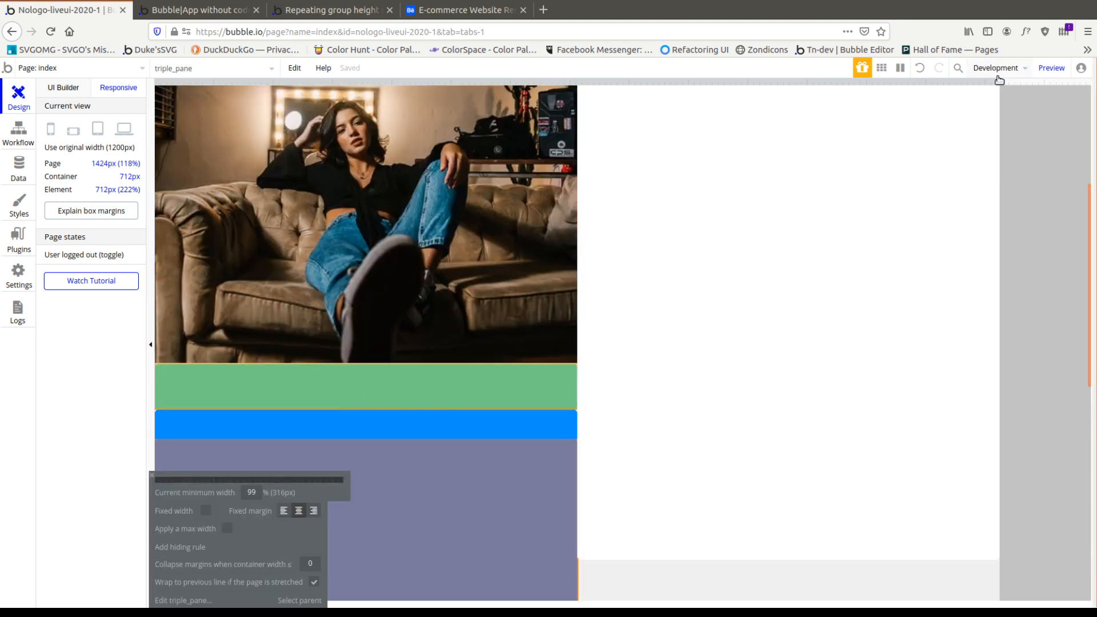
Widen the page preview to about 1591 px and inspect the responsive settings of the collapser and Group A.
left_click_drag(998, 82, 1096, 82)
scroll(409, 410, "down", 4)
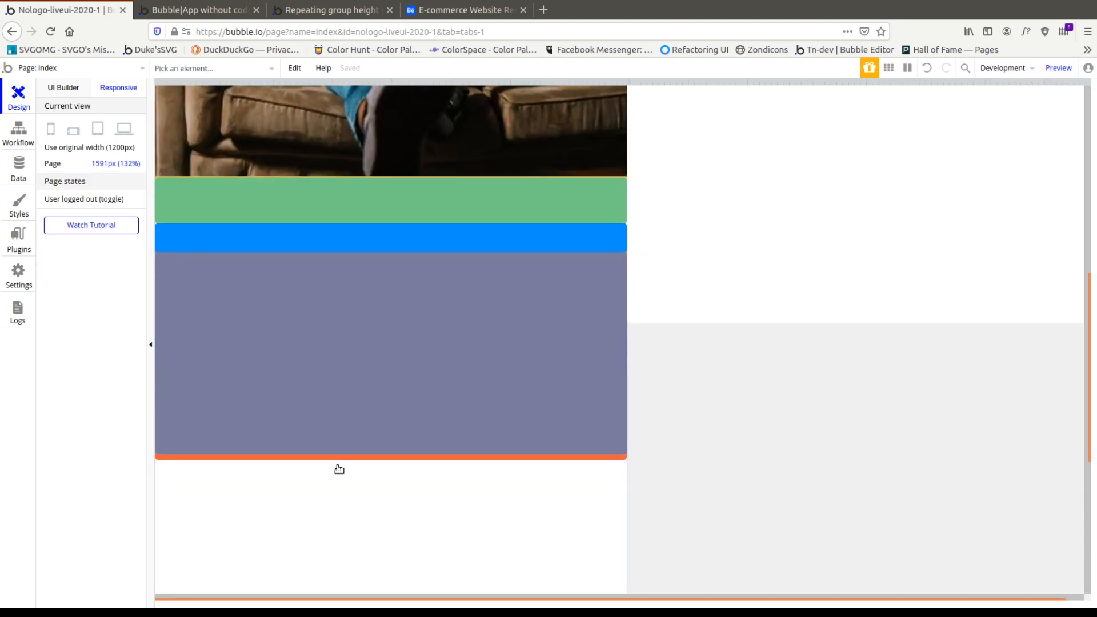
left_click(310, 461)
left_click(307, 590)
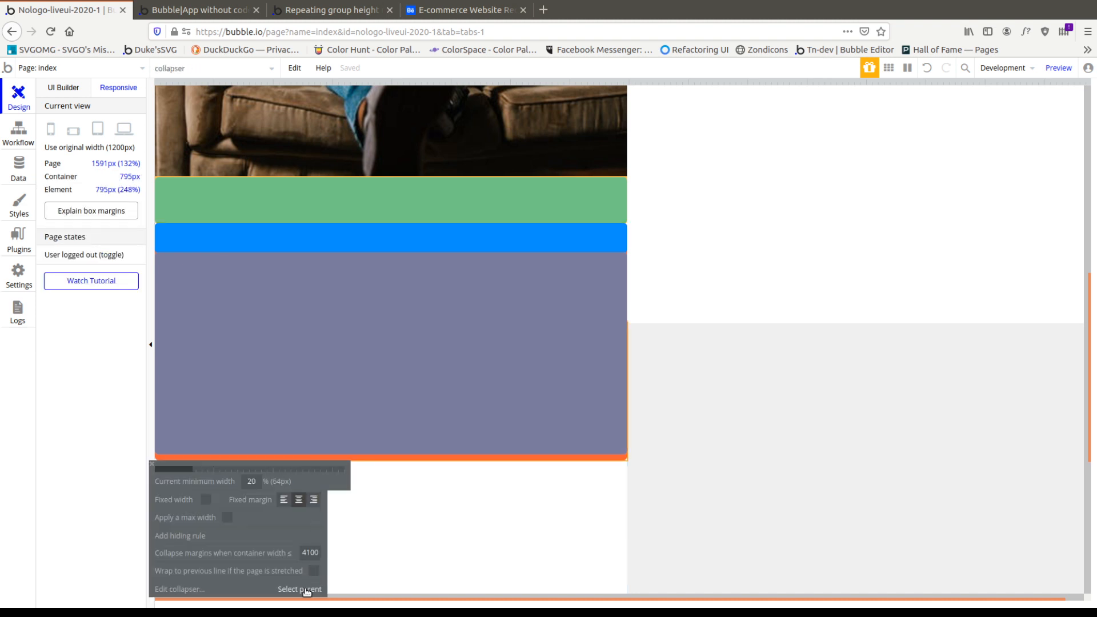
left_click(307, 591)
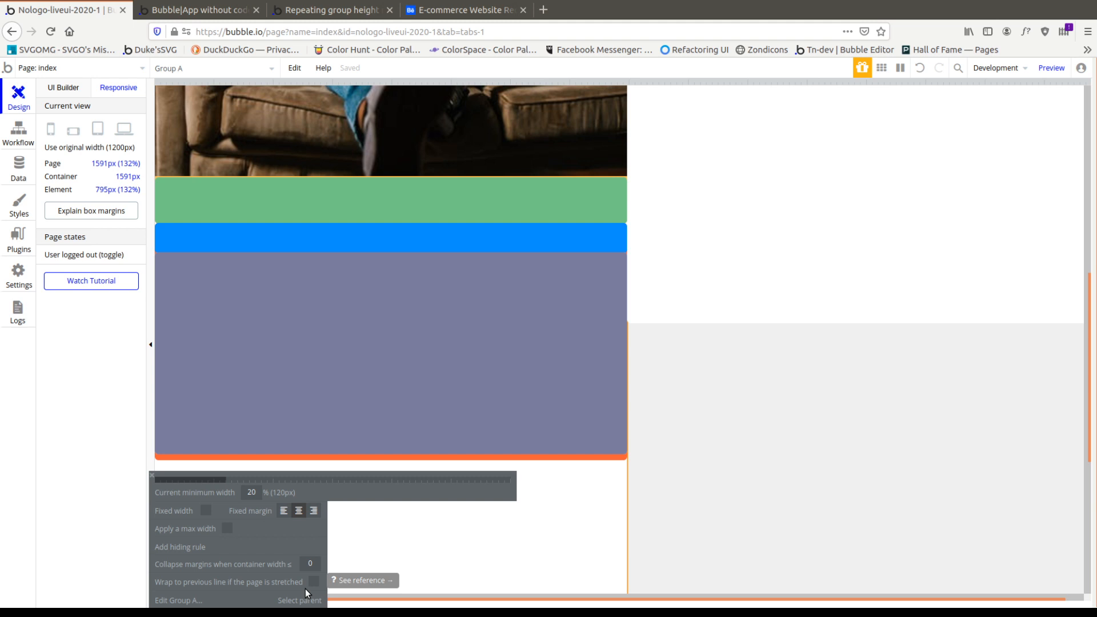
left_click(388, 565)
scroll(495, 485, "down", 6)
scroll(481, 489, "up", 11)
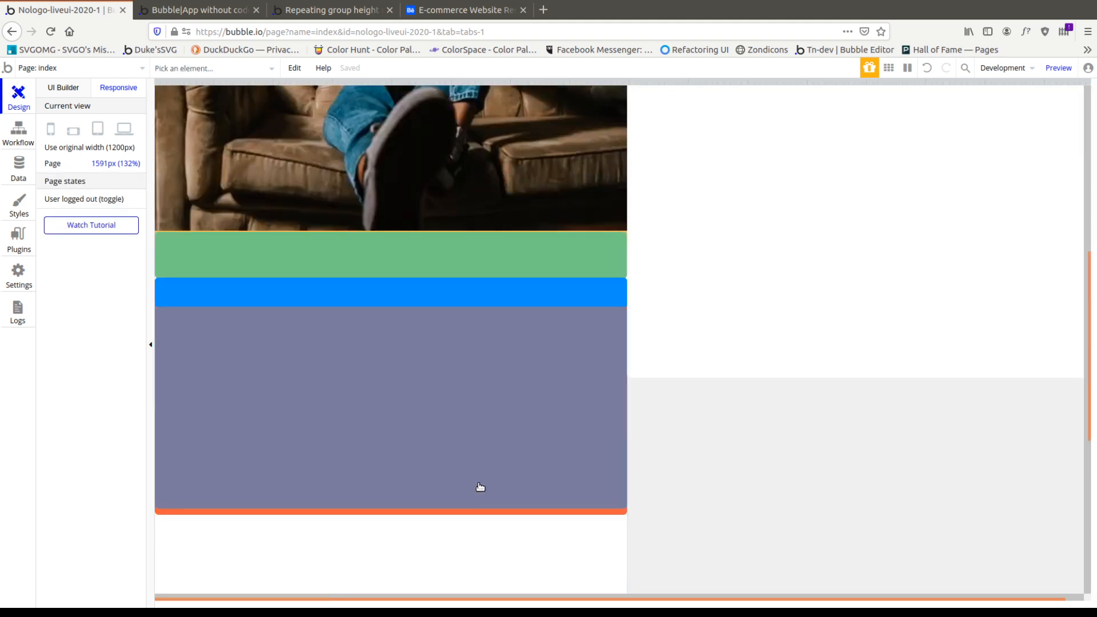
scroll(509, 440, "down", 2)
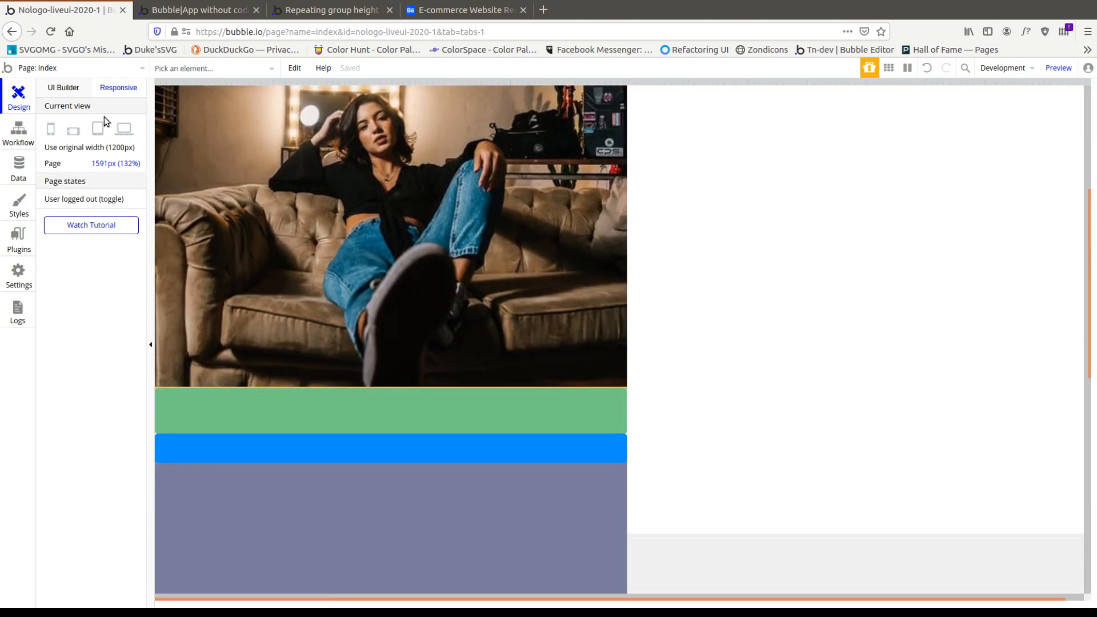
Extend the collapser group down to the lower edge of its parent Group A.
left_click(80, 91)
scroll(561, 328, "down", 4)
left_click(500, 232)
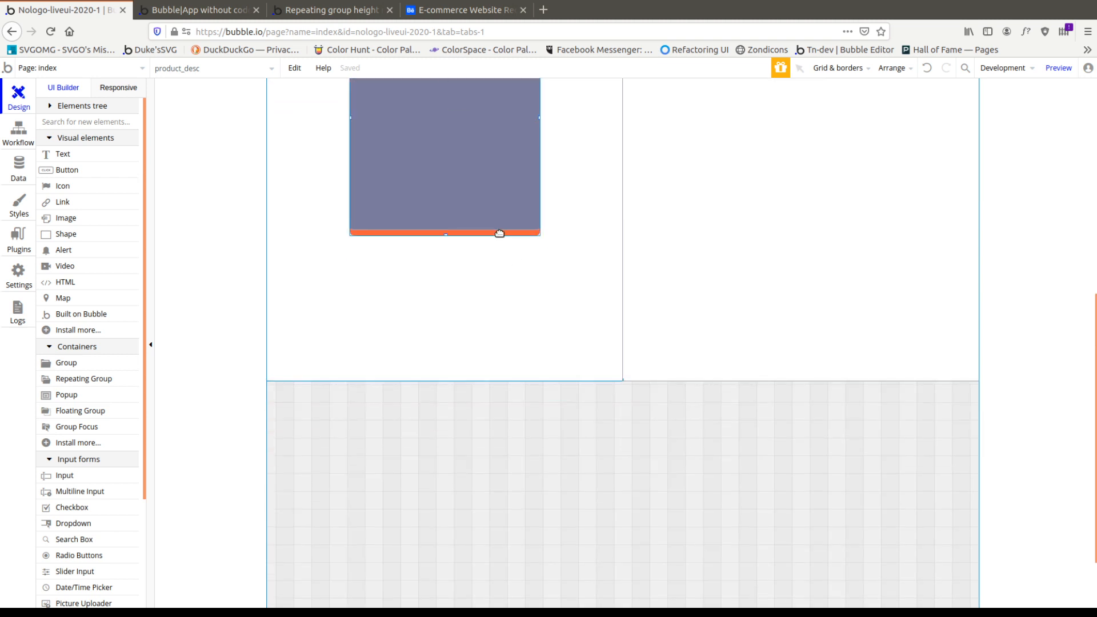
right_click(500, 231)
left_click(560, 416)
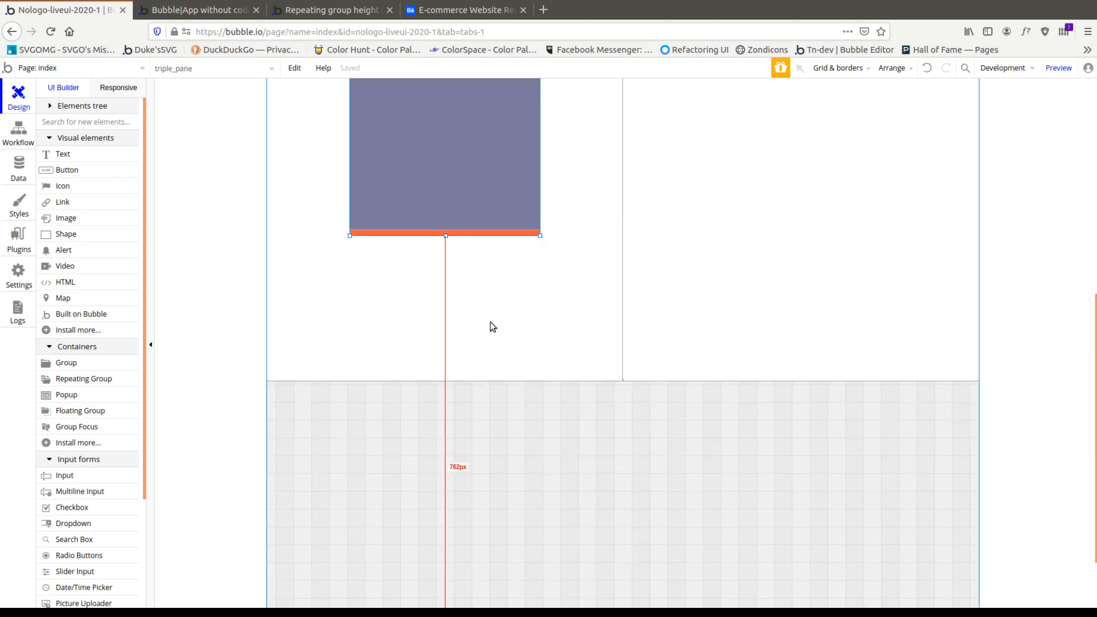
left_click_drag(445, 240, 446, 384)
scroll(628, 440, "up", 5)
scroll(628, 441, "up", 3)
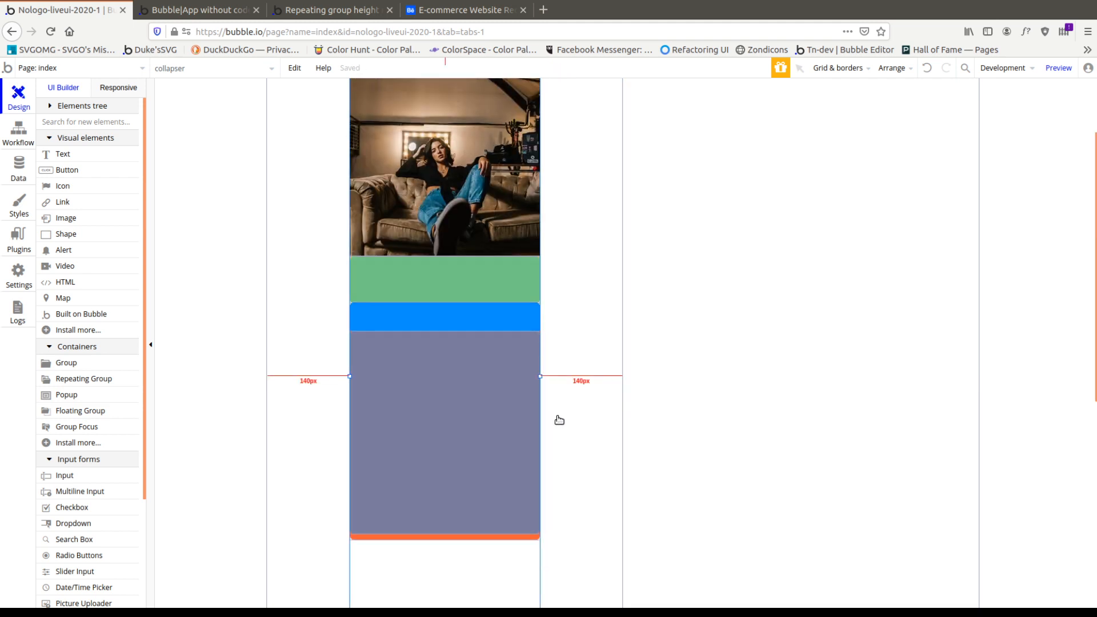
Open the properties of product_desc and check where it meets triple_pane.
scroll(558, 419, "up", 3)
left_click(434, 392)
right_click(434, 392)
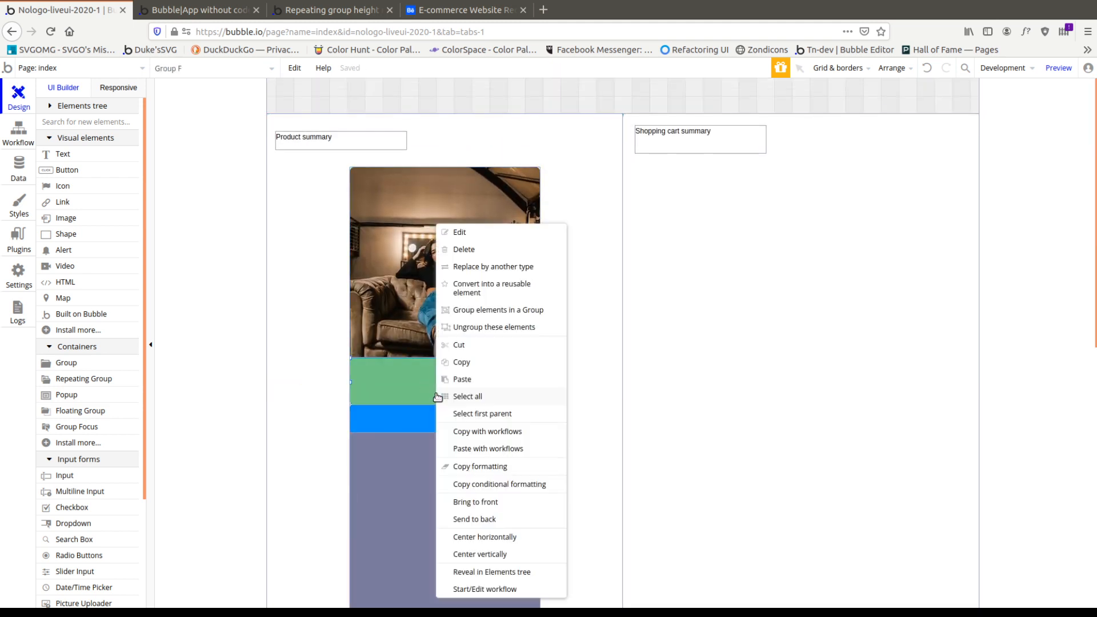
left_click(477, 414)
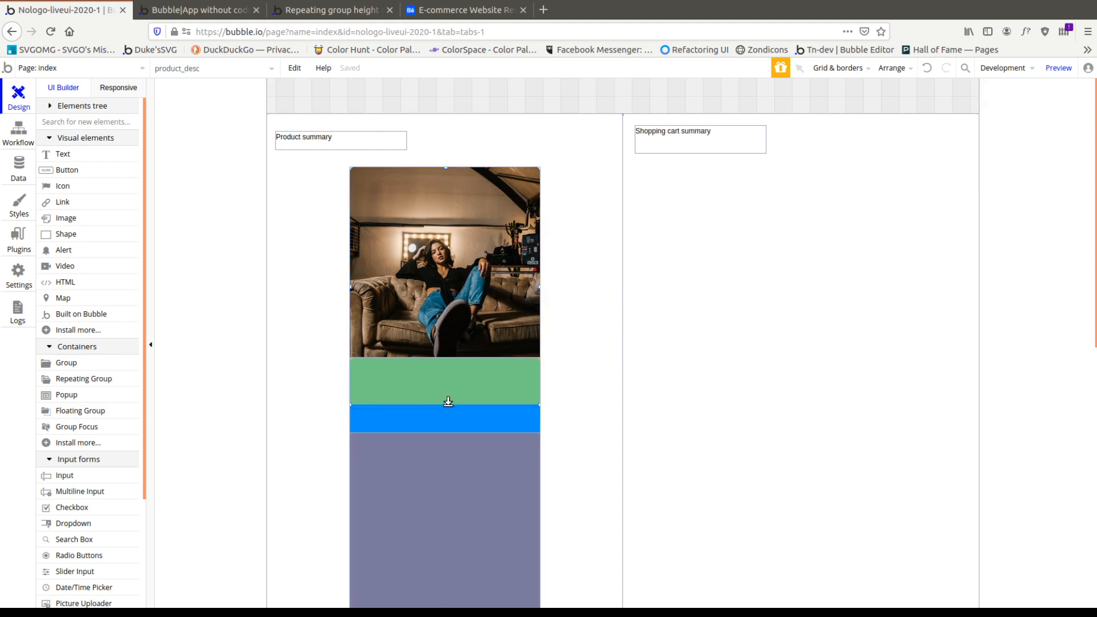
double_click(448, 401)
scroll(461, 241, "down", 3)
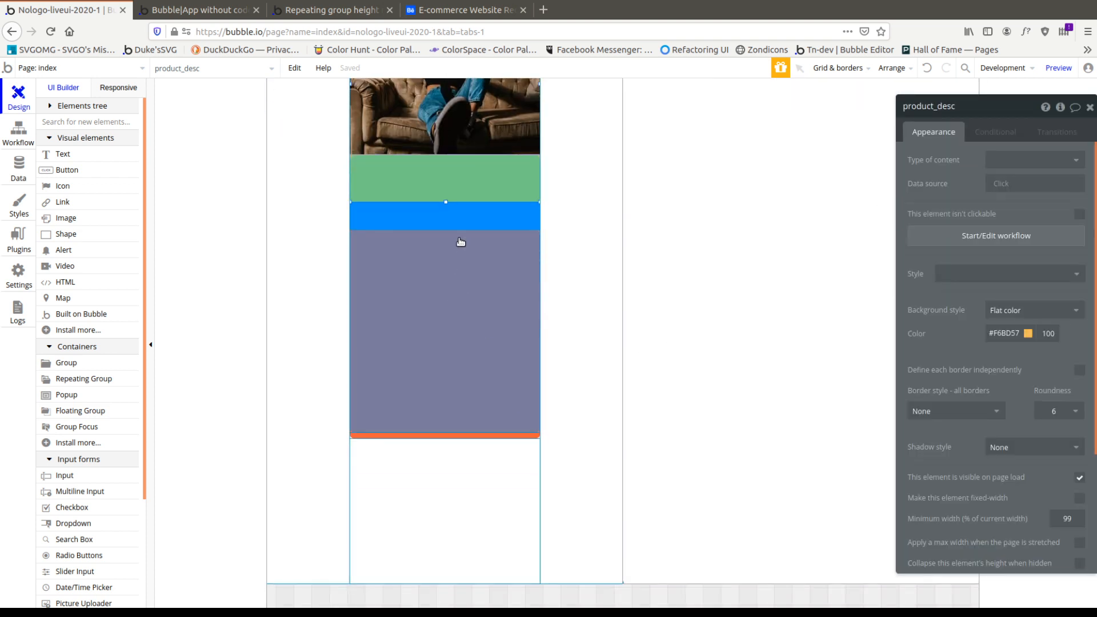
Nudge triple_pane down from product_desc and back up against it.
left_click(420, 436)
key("Down")
key("Down")
key("Down")
key("Down")
key("Down")
key("Down")
key("Down")
key("Down")
key("Down")
key("Down")
key("Down")
key("Down")
key("Down")
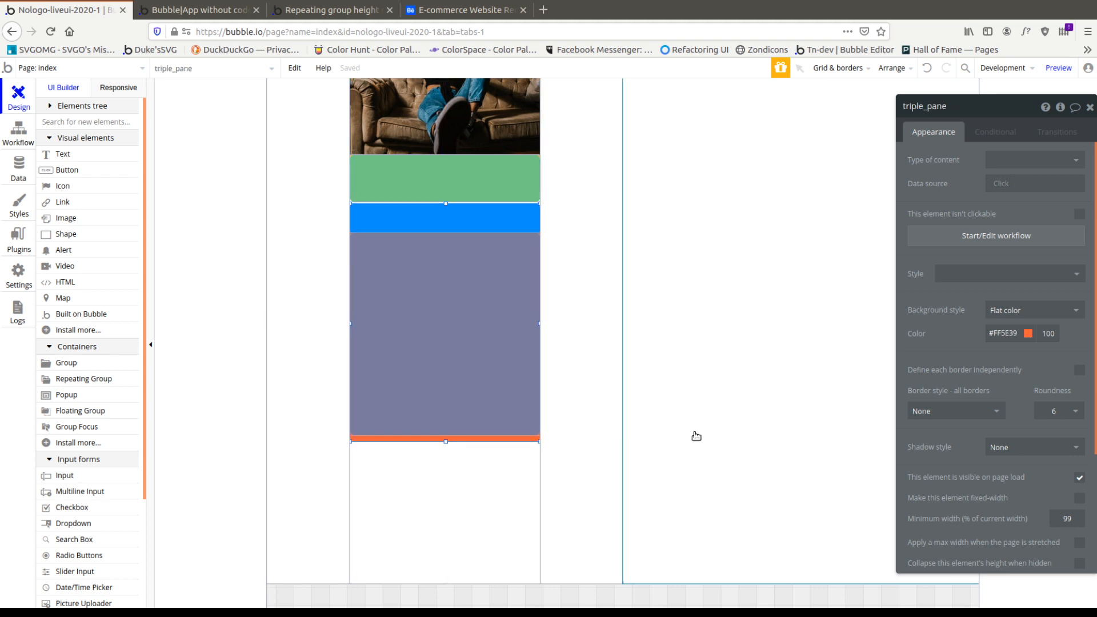
key("Up")
key("Up")
key("Up")
key("Up")
key("Up")
key("Up")
key("Up")
key("Up")
key("Up")
key("Up")
key("Up")
key("Up")
key("Up")
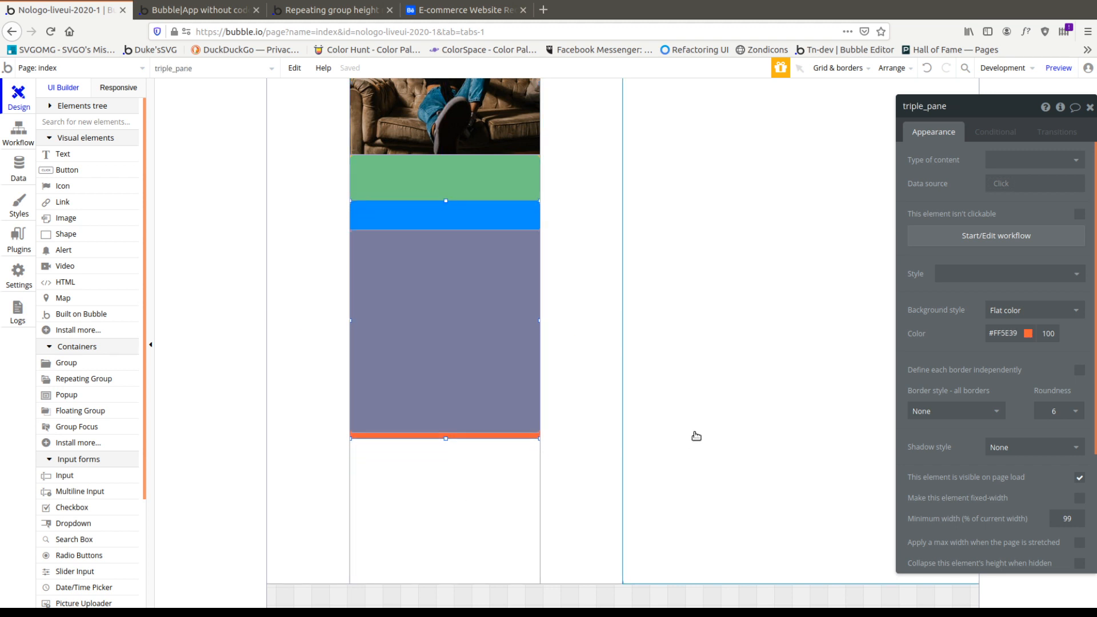
Set triple_pane's current minimum width to 20% in the responsive settings.
left_click(127, 88)
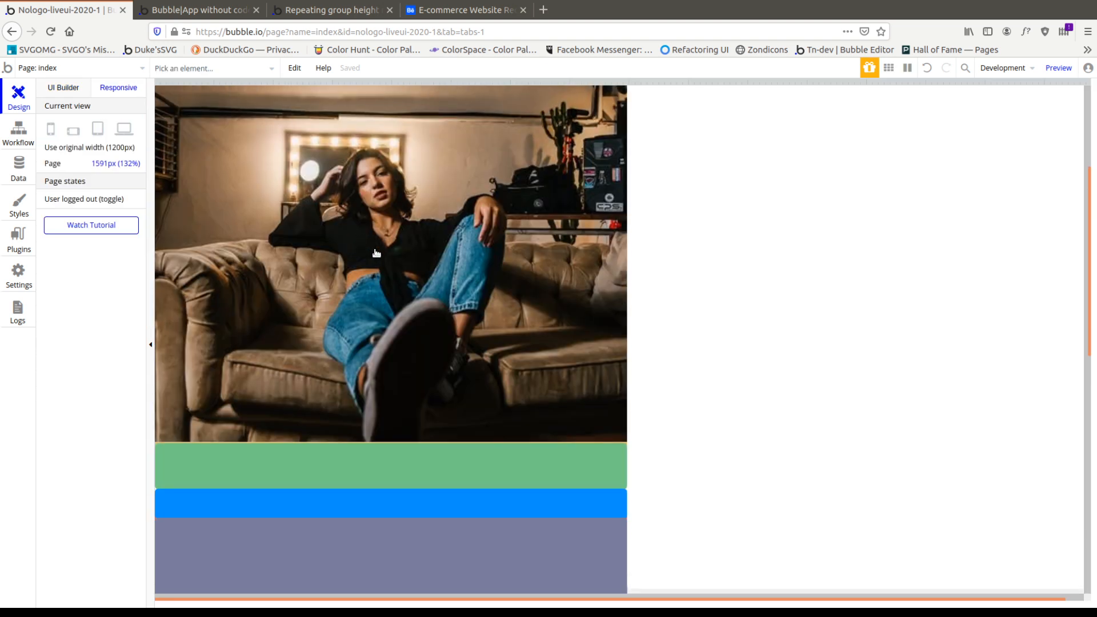
scroll(382, 270, "down", 10)
left_click(380, 263)
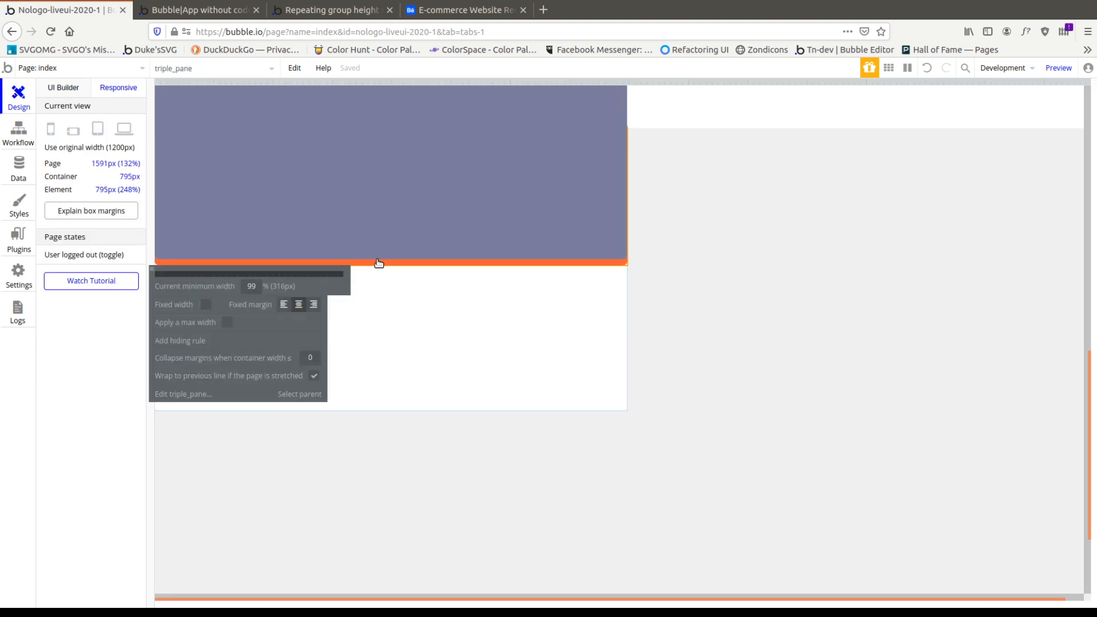
key("Return")
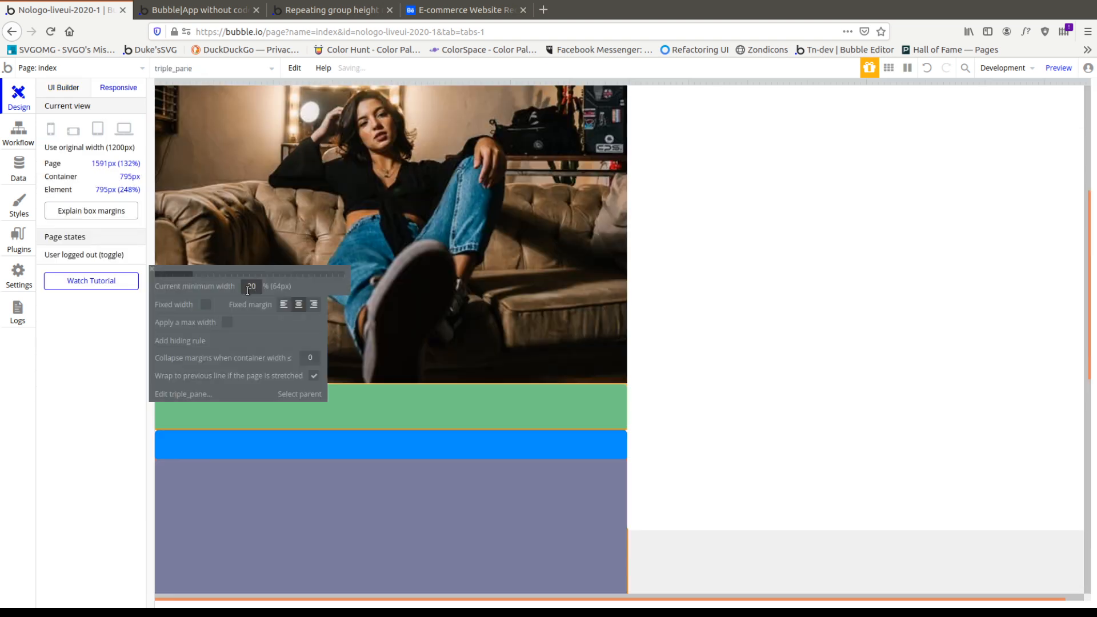
Turn off wrapping to the previous line on page stretch for product_desc, the parent of Group F.
right_click(455, 409)
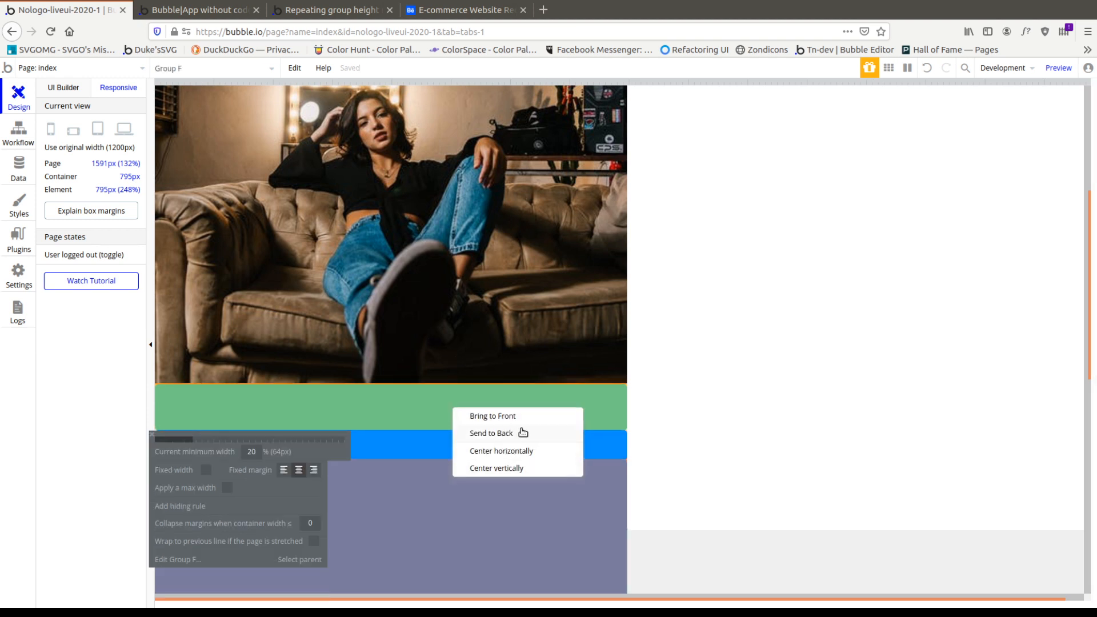
left_click(358, 418)
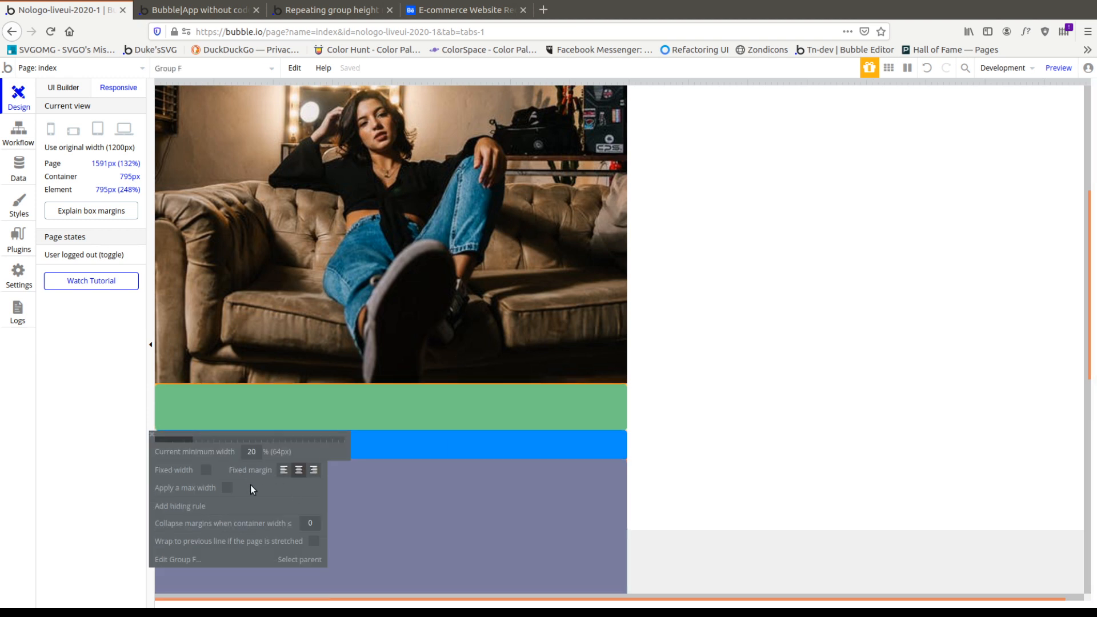
left_click(304, 559)
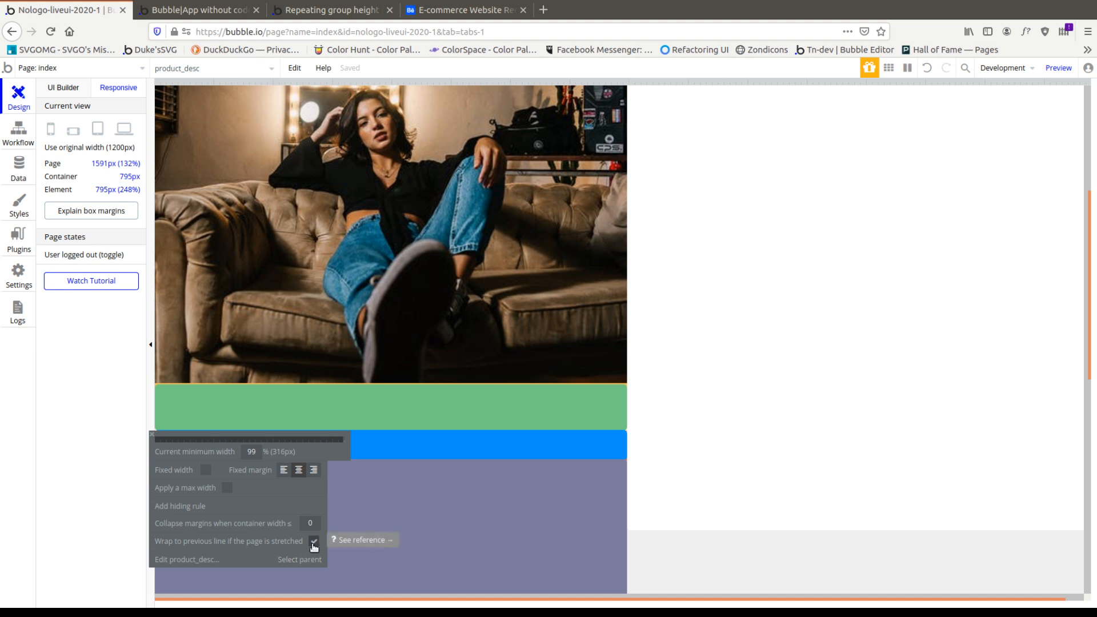
left_click(314, 543)
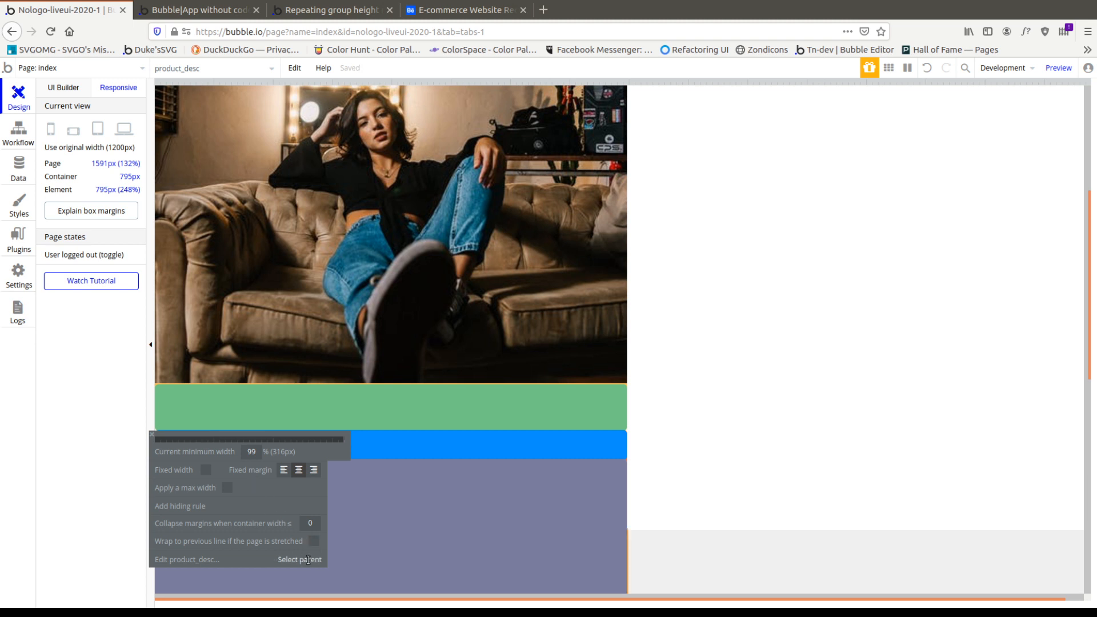
Inspect the collapser's responsive settings and check the space below the stacked product groups.
left_click(301, 559)
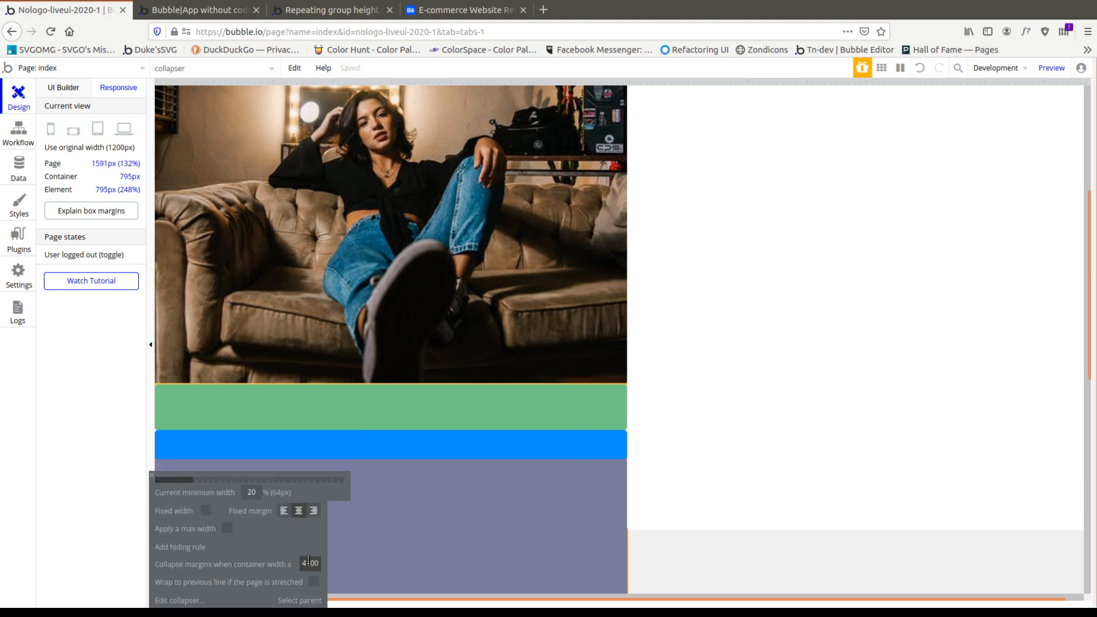
left_click(311, 601)
scroll(361, 289, "down", 5)
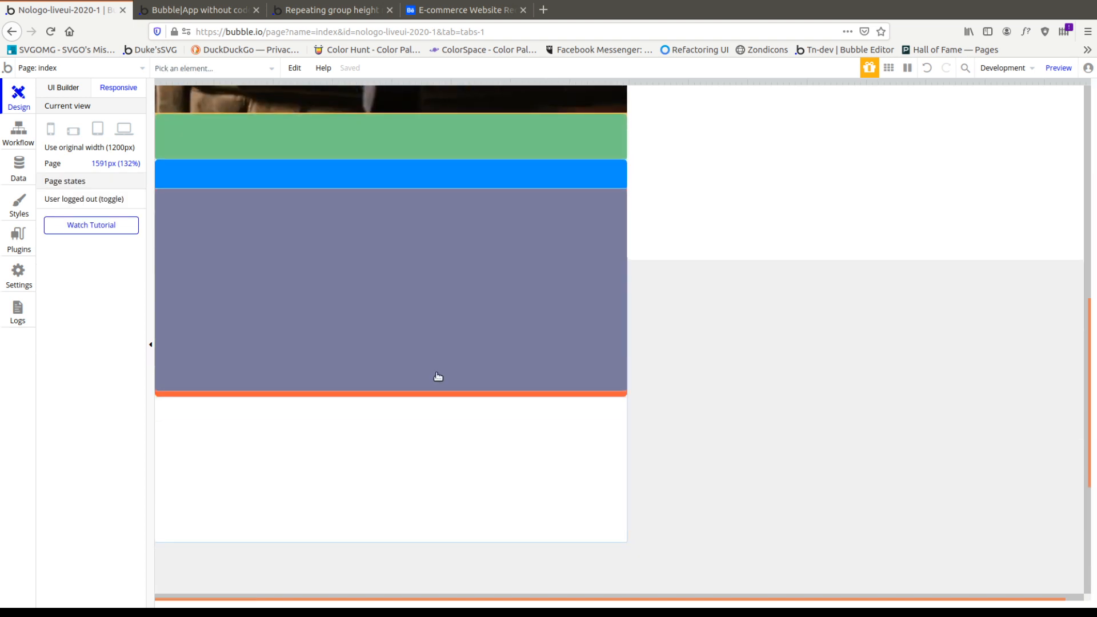
Turn on wrapping to the previous line on page stretch for triple_pane, and check the same setting on product_desc, Group F's parent.
left_click(387, 394)
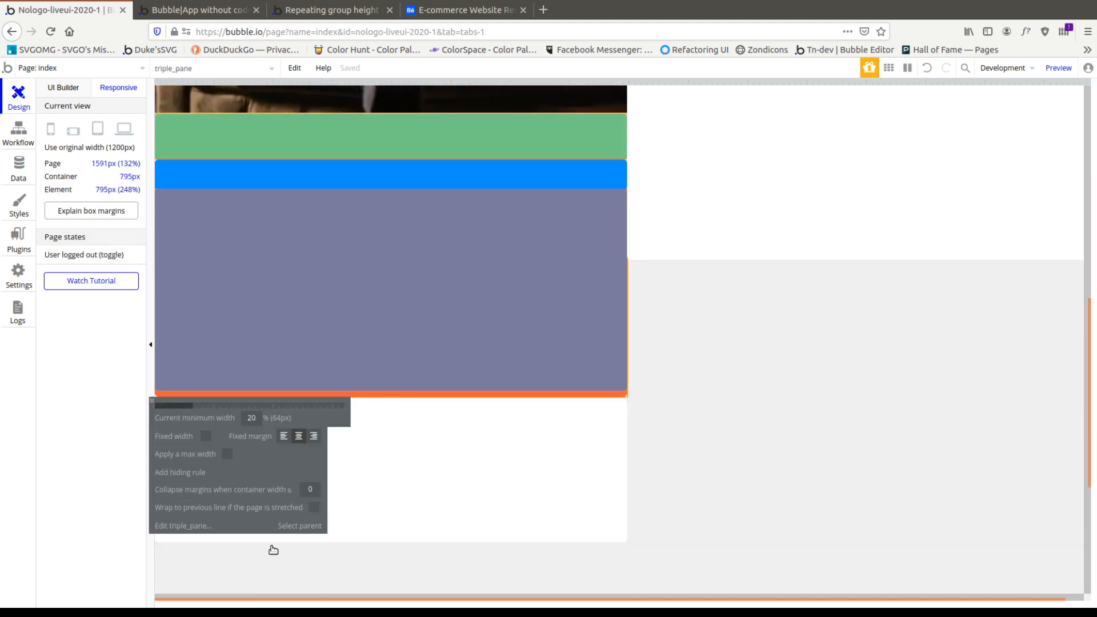
left_click(313, 509)
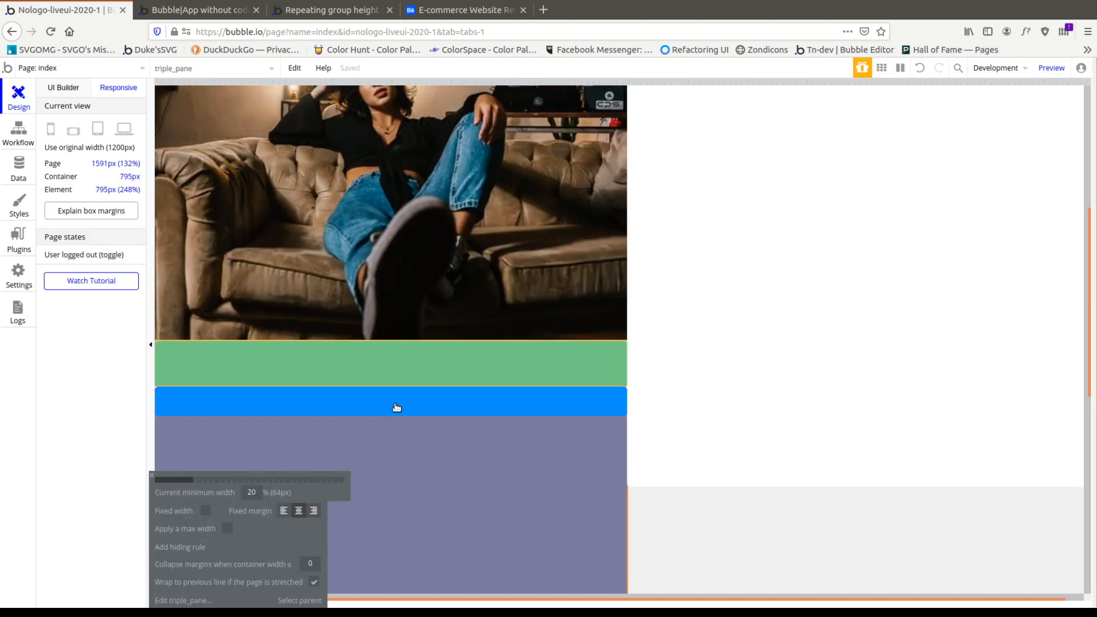
left_click(405, 372)
left_click(305, 518)
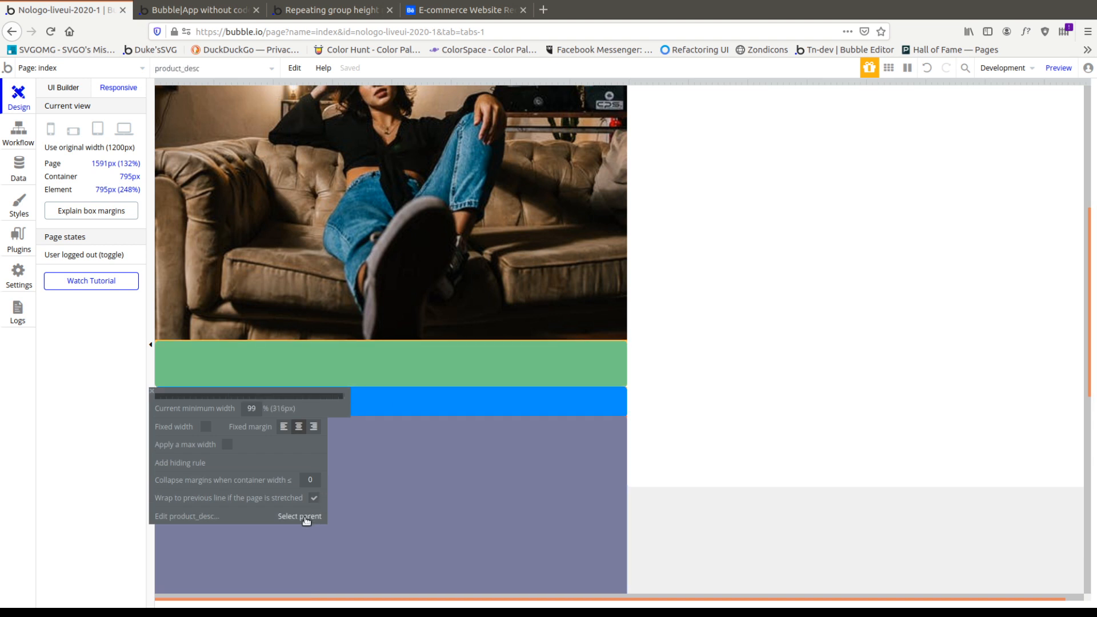
Move triple_pane down and slightly to the right, away from product_desc, in the page layout.
left_click(68, 88)
scroll(558, 306, "down", 5)
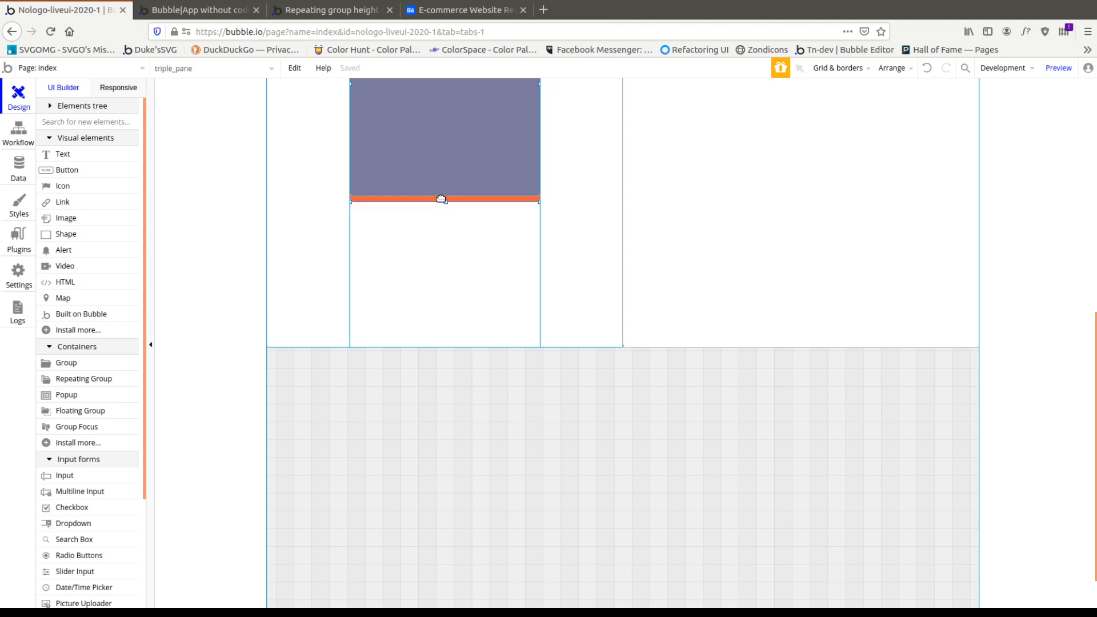
left_click_drag(441, 199, 462, 262)
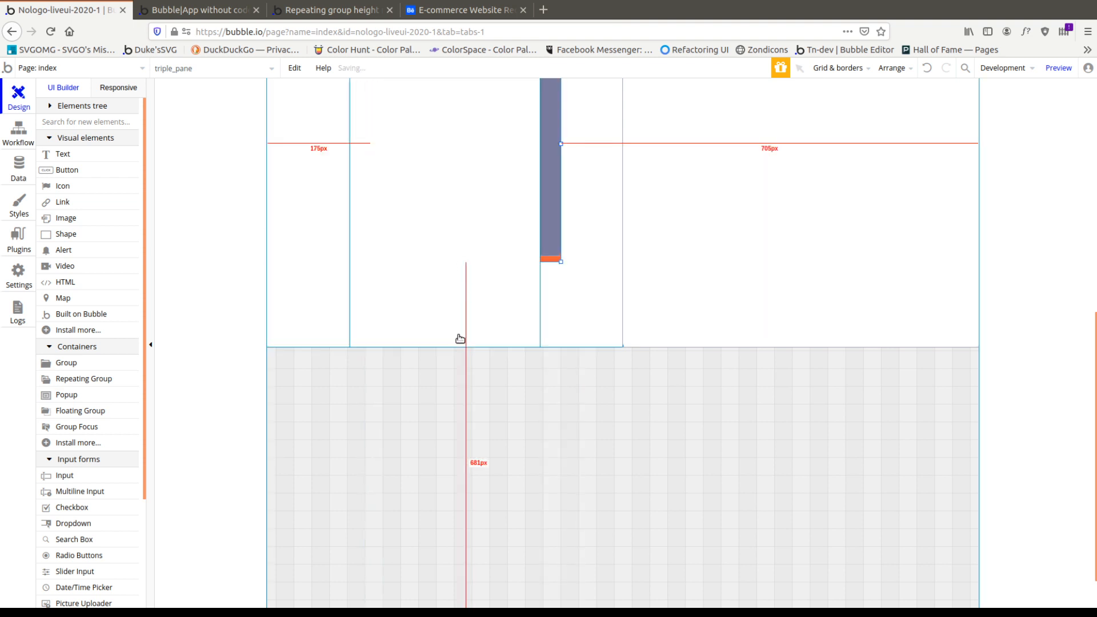
Shorten the collapser from its bottom edge and extend it back down below triple_pane.
left_click(459, 339)
left_click_drag(446, 348, 451, 63)
scroll(451, 356, "up", 5)
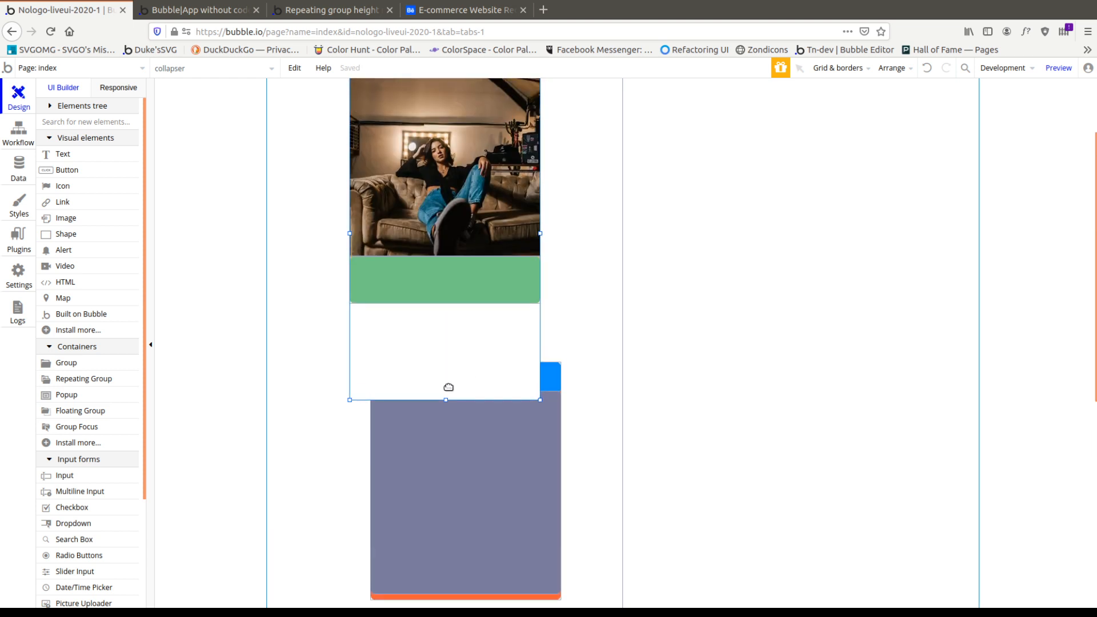
scroll(449, 388, "up", 3)
scroll(451, 349, "down", 3)
mouse_move(444, 393)
left_mouse_down()
mouse_move(446, 603)
mouse_move(478, 309)
mouse_move(445, 304)
mouse_move(445, 380)
left_mouse_up()
Delete the content groups below the blue bar in triple_pane and move triple_pane back up against product_desc.
left_click(559, 293)
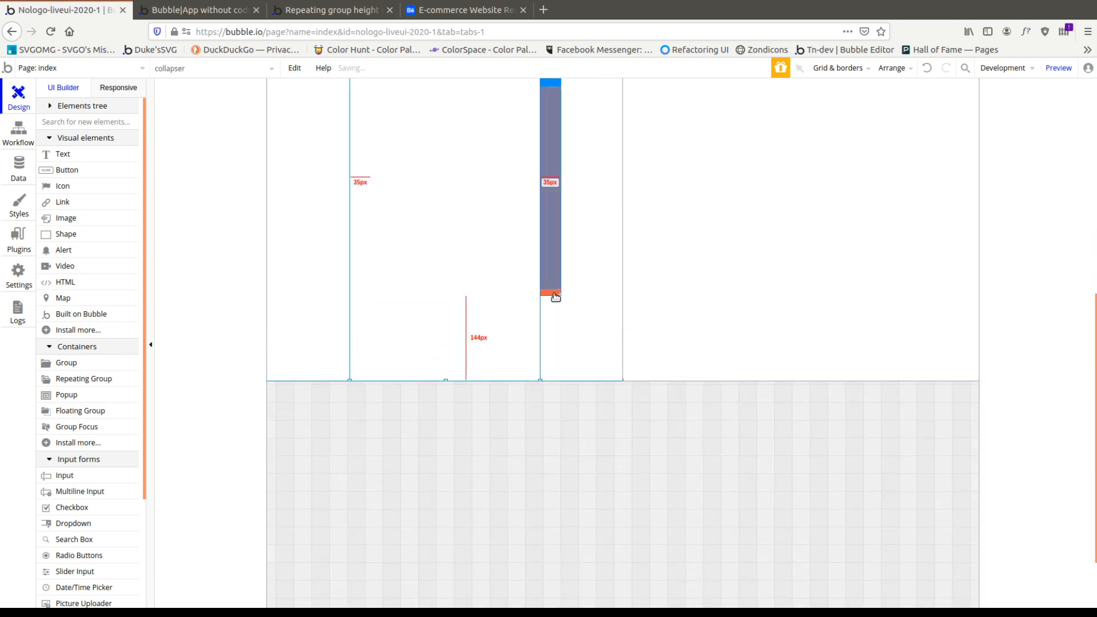
scroll(559, 338, "up", 3)
left_click(439, 327)
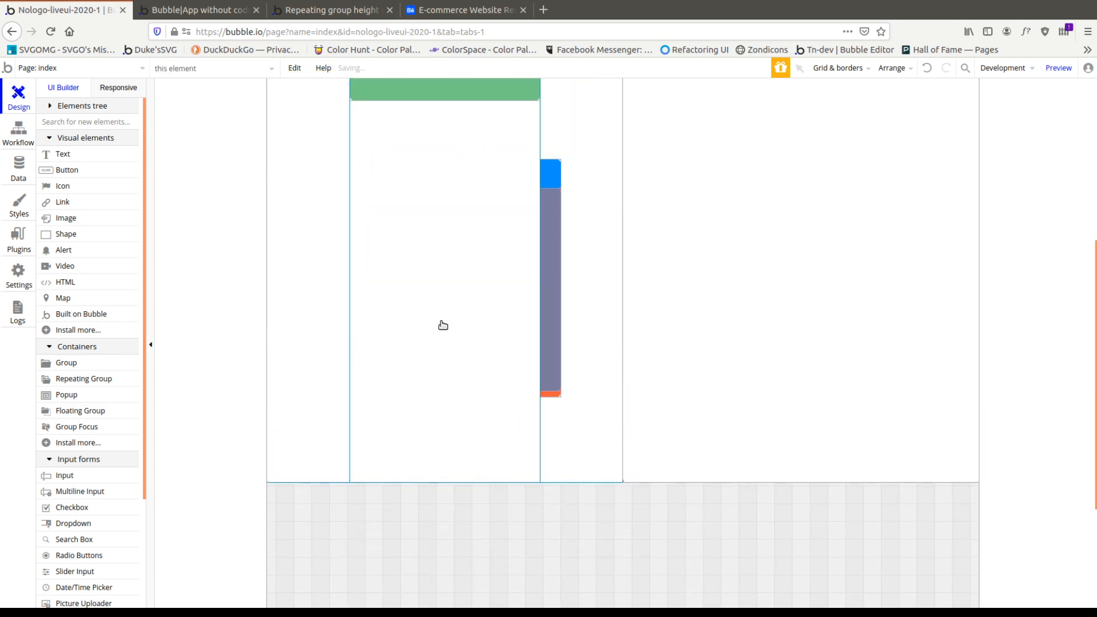
left_click(556, 278)
key("Delete")
left_click(525, 287)
left_click(551, 285)
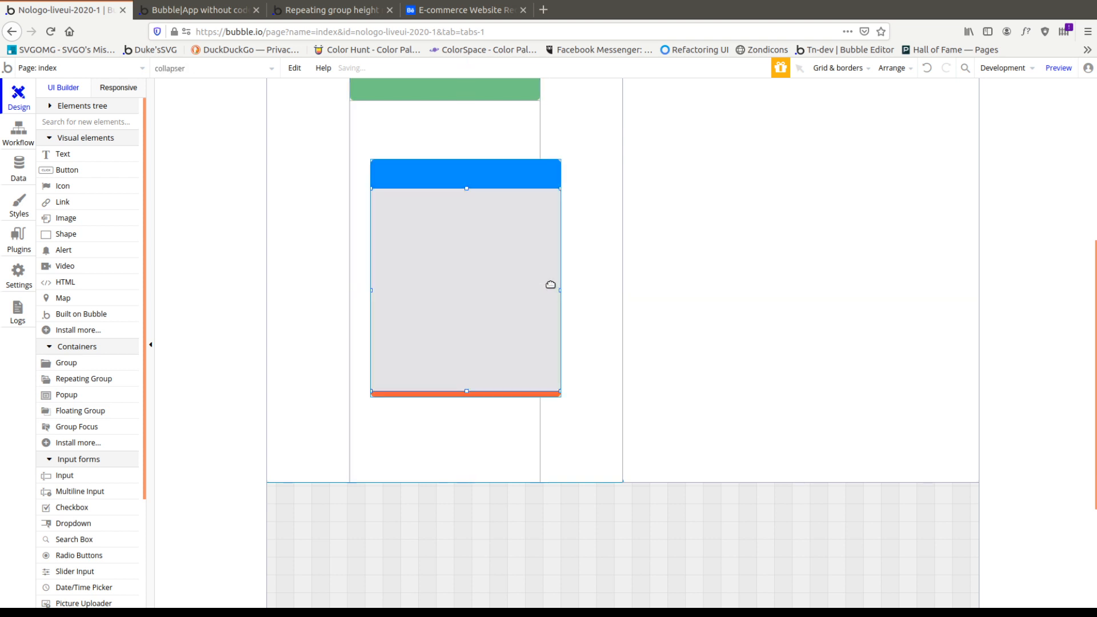
key("Delete")
left_click_drag(554, 328, 532, 265)
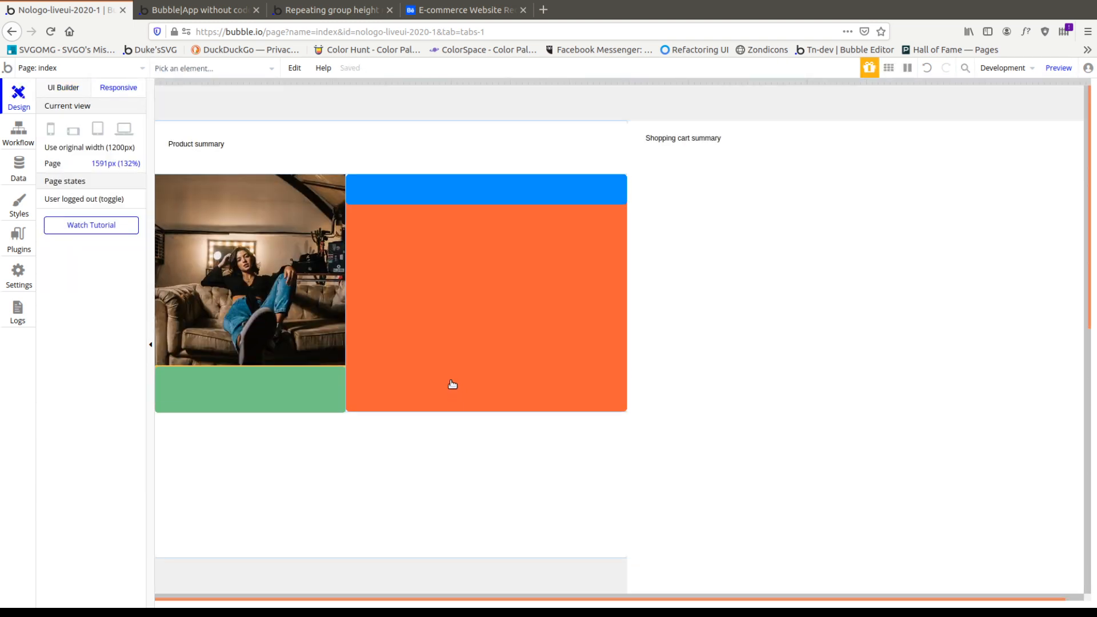
Draw a 320 px wide group directly below the blue bar in triple_pane and extend it down near the pane's bottom edge.
left_click(359, 382)
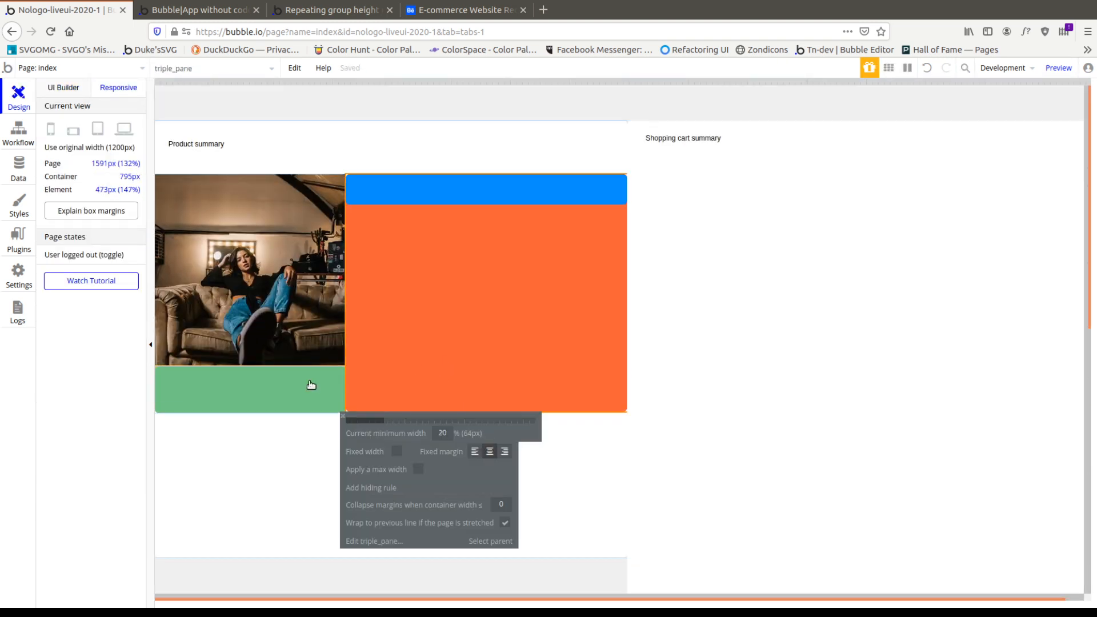
left_click(64, 87)
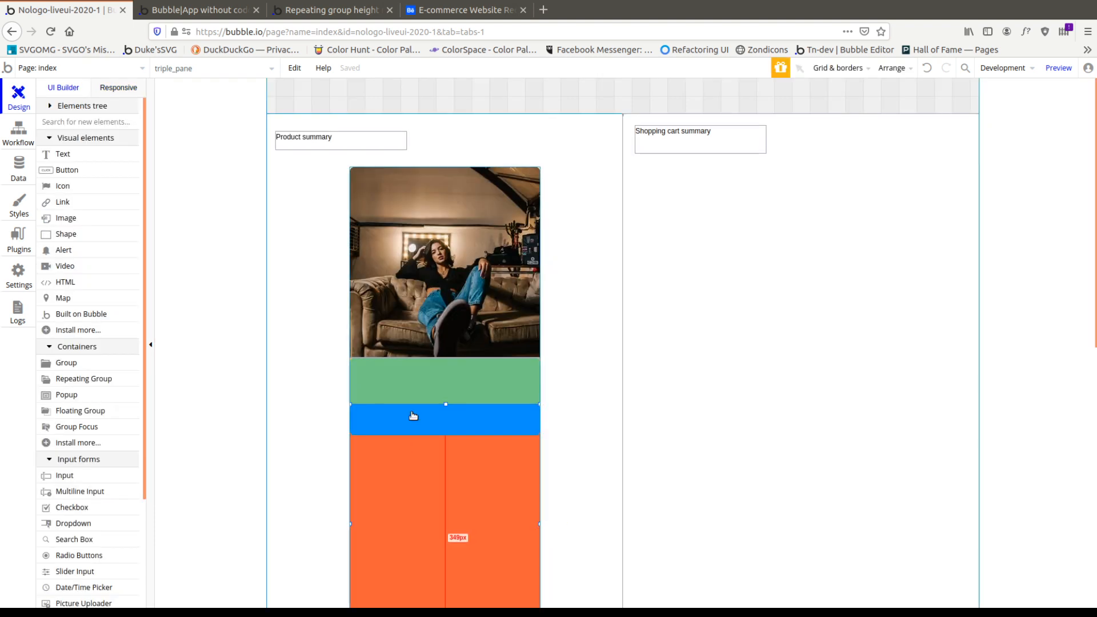
scroll(414, 417, "down", 5)
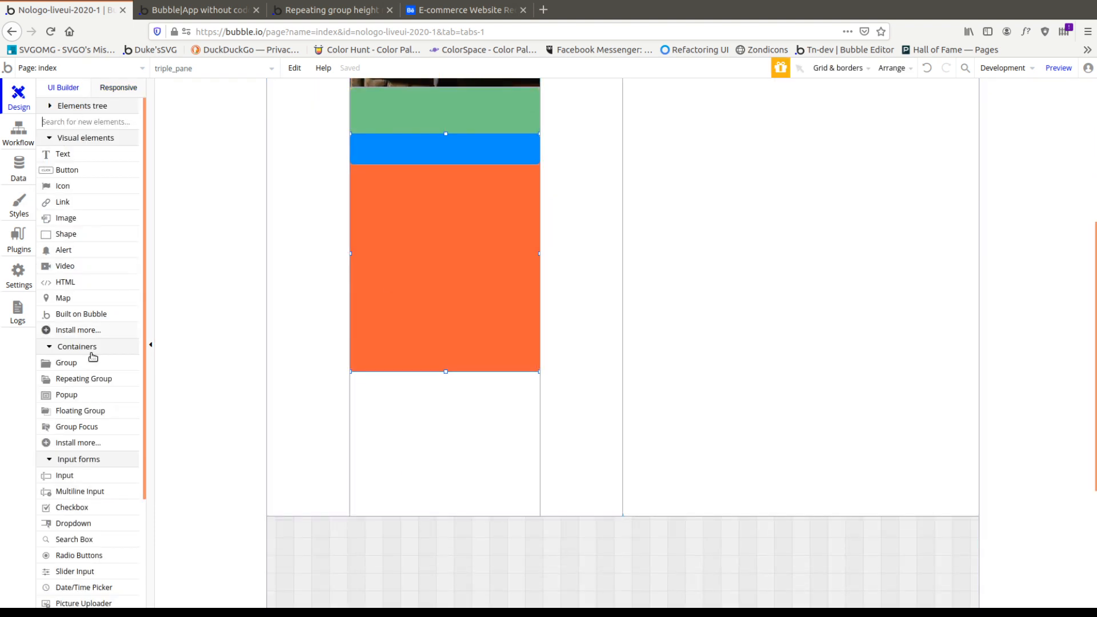
left_click(76, 362)
left_click_drag(383, 178, 650, 222)
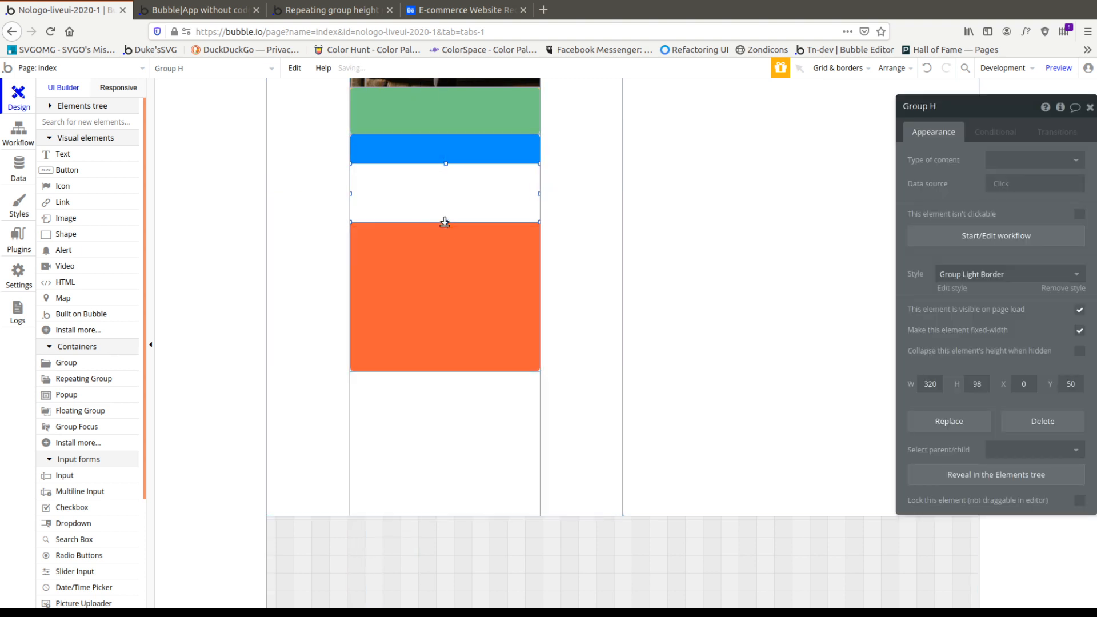
left_click_drag(443, 223, 437, 354)
Turn off the fixed width of the new white group inside triple_pane.
left_click(122, 89)
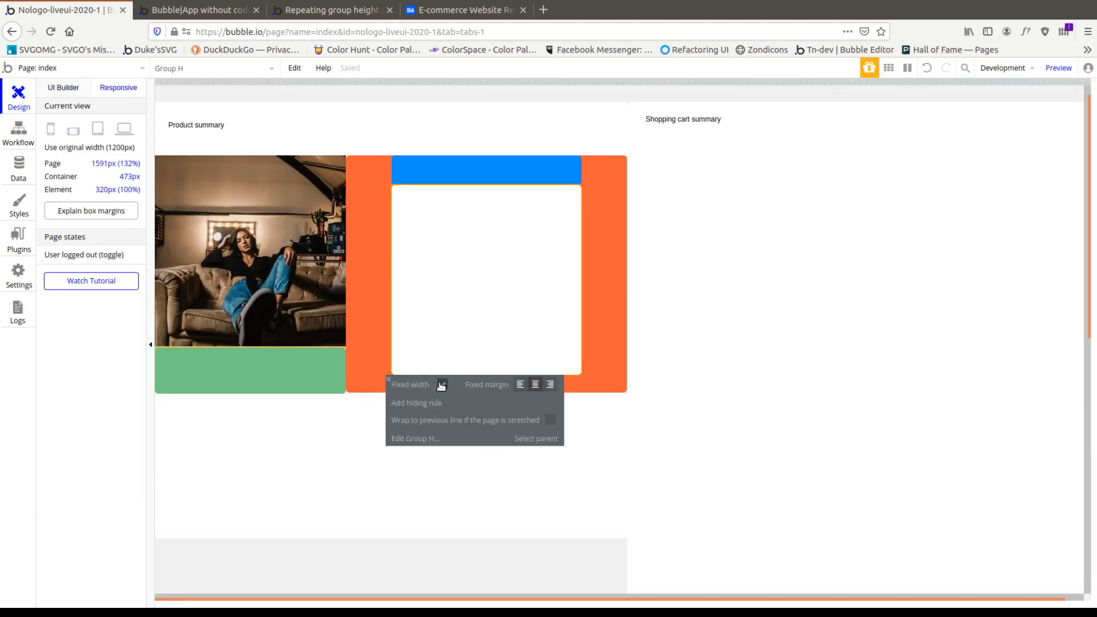
left_click(442, 386)
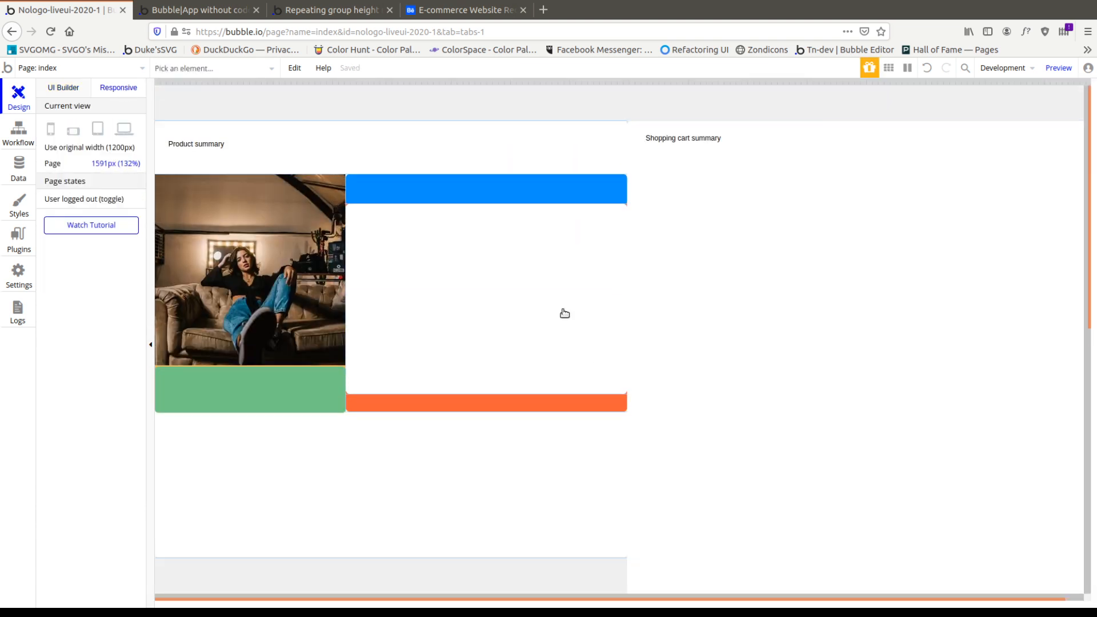
left_click(539, 198)
Narrow the responsive page width to 1432 px and set triple_pane's current minimum width to 99%.
left_click(533, 408)
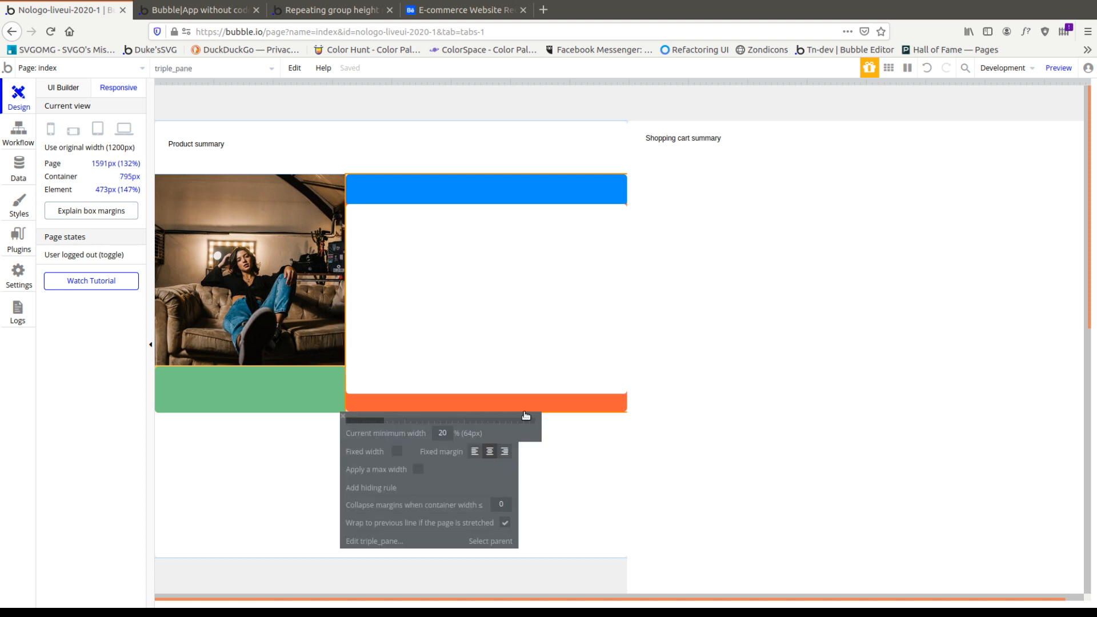
left_click(496, 525)
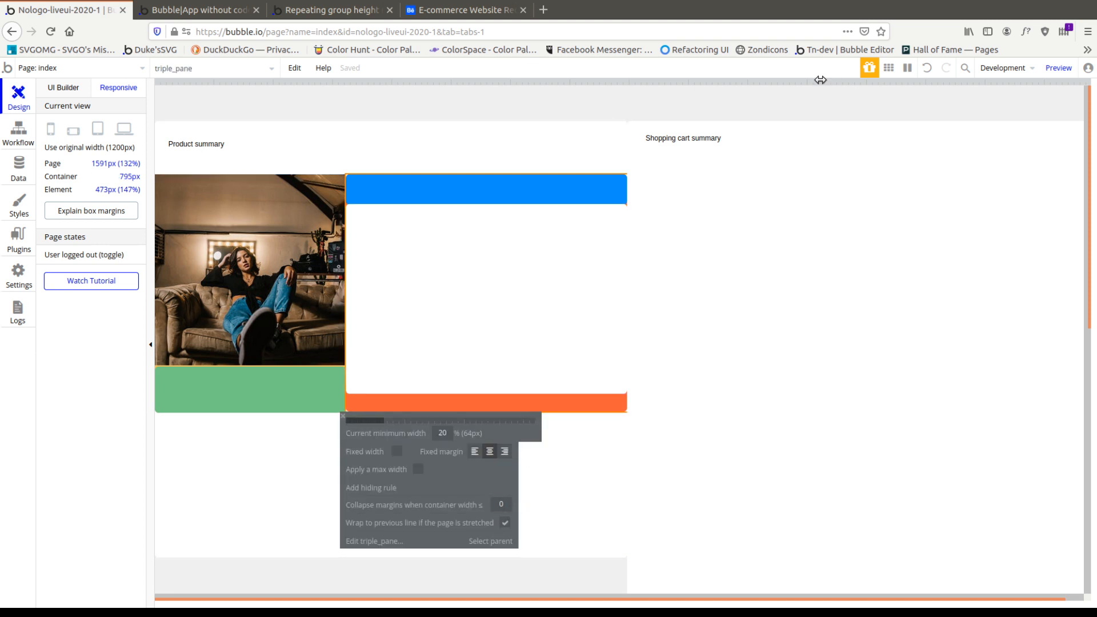
left_click_drag(821, 79, 1005, 97)
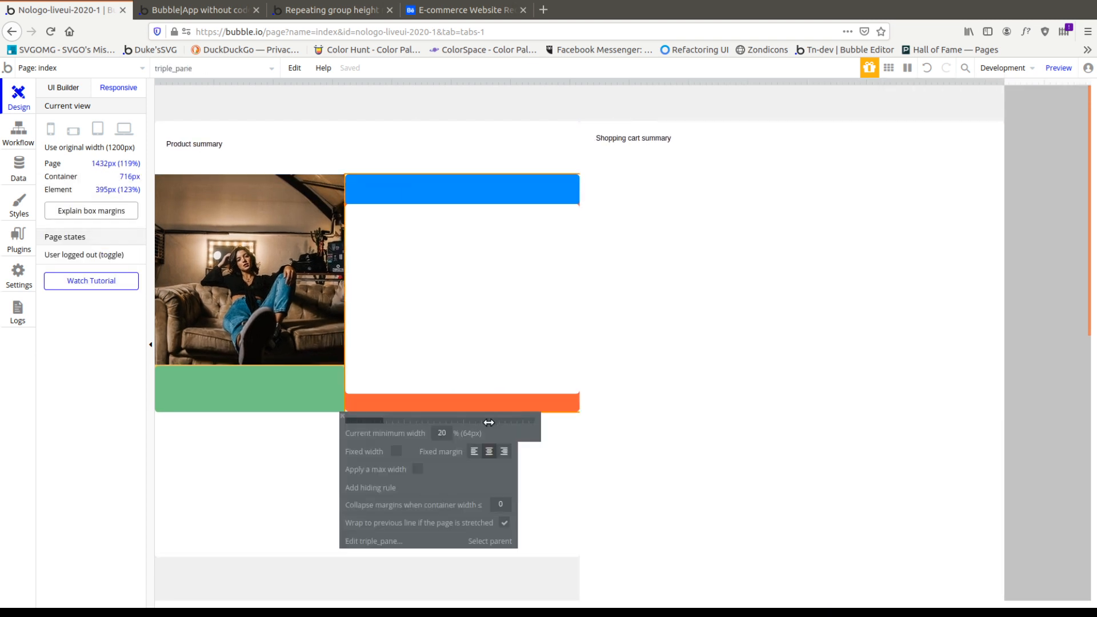
scroll(789, 429, "down", 3)
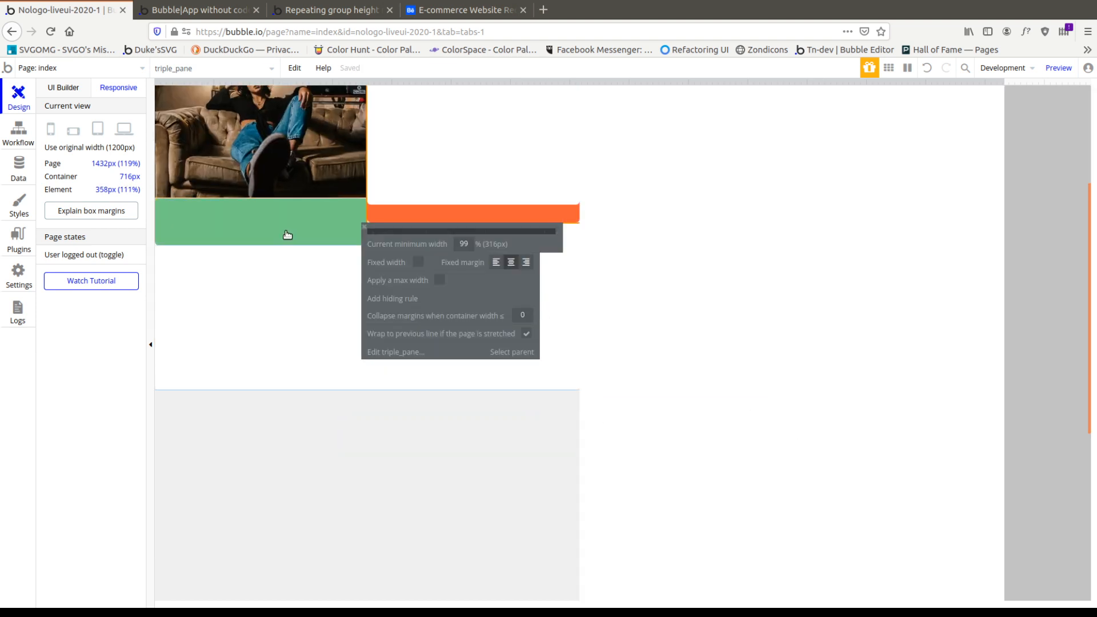
Check Group F's responsive settings and set triple_pane's current minimum width to 20%.
left_click(287, 235)
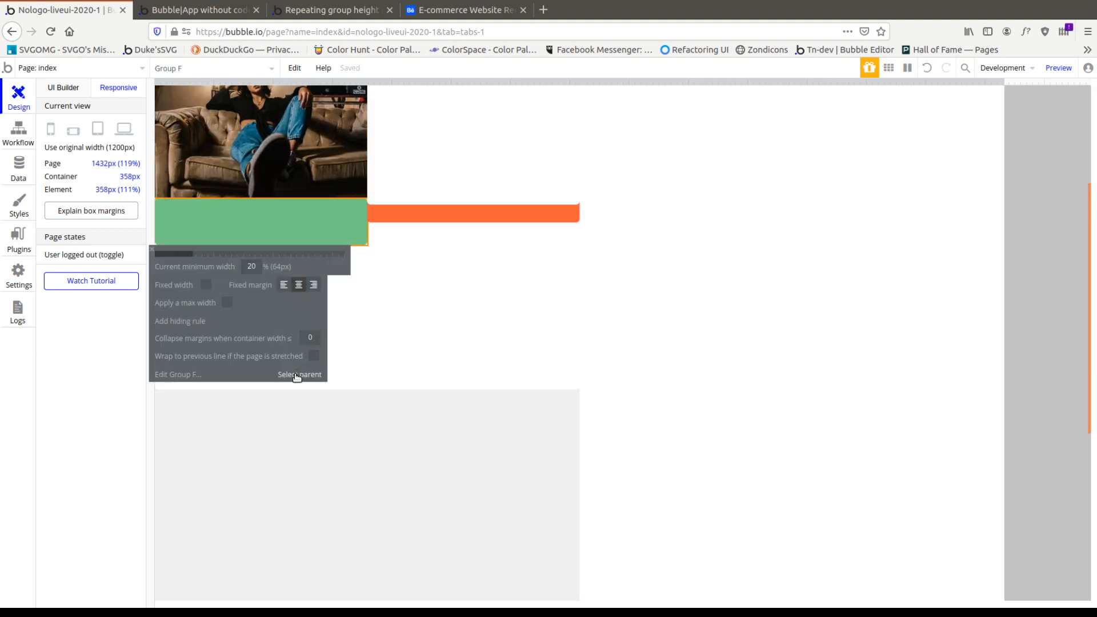
left_click(446, 218)
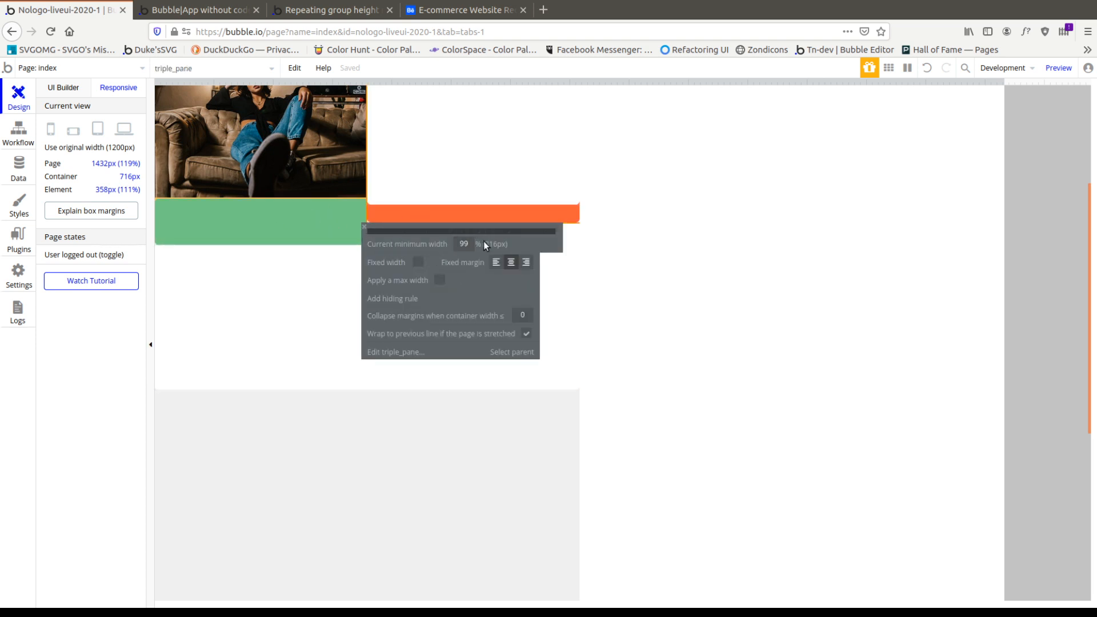
type("20")
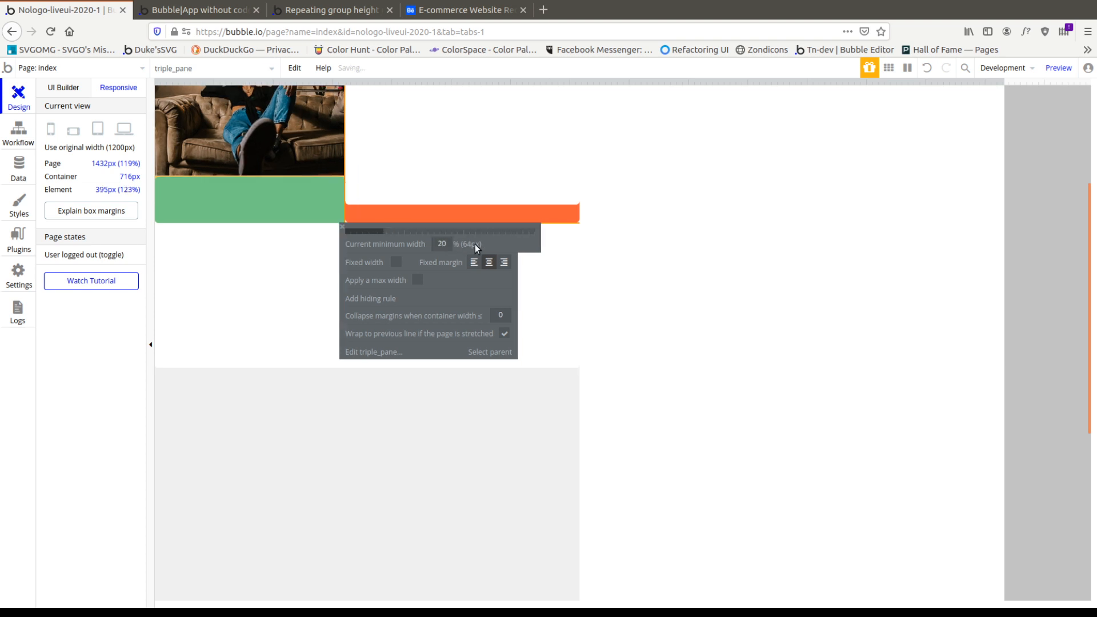
left_click(301, 370)
scroll(285, 308, "up", 3)
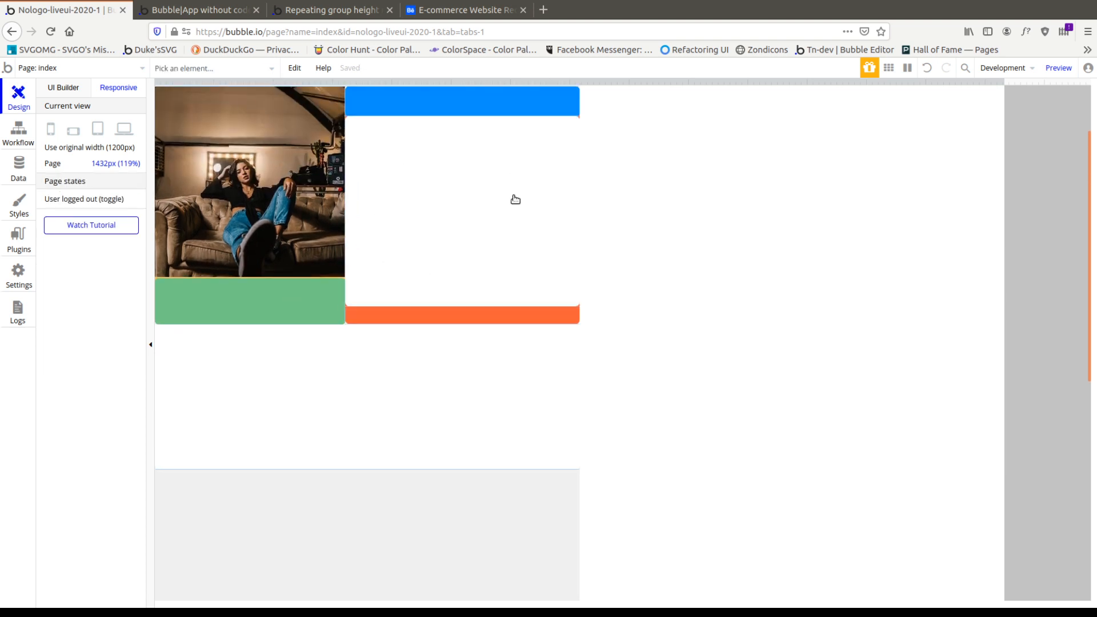
Change triple_pane's current minimum width to 9%.
left_click(355, 353)
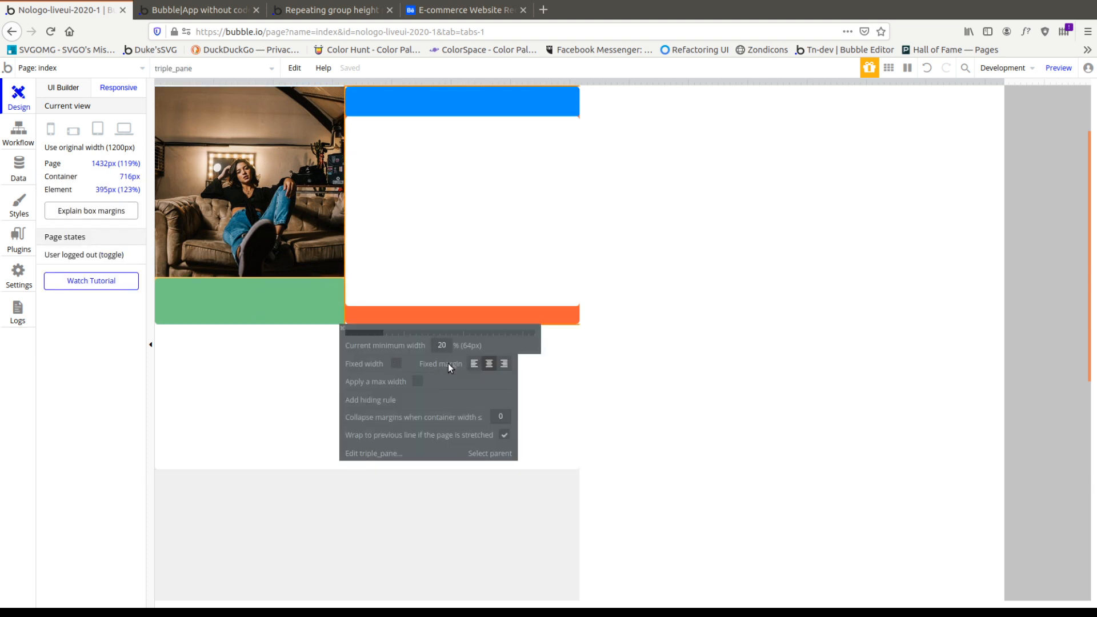
type("9")
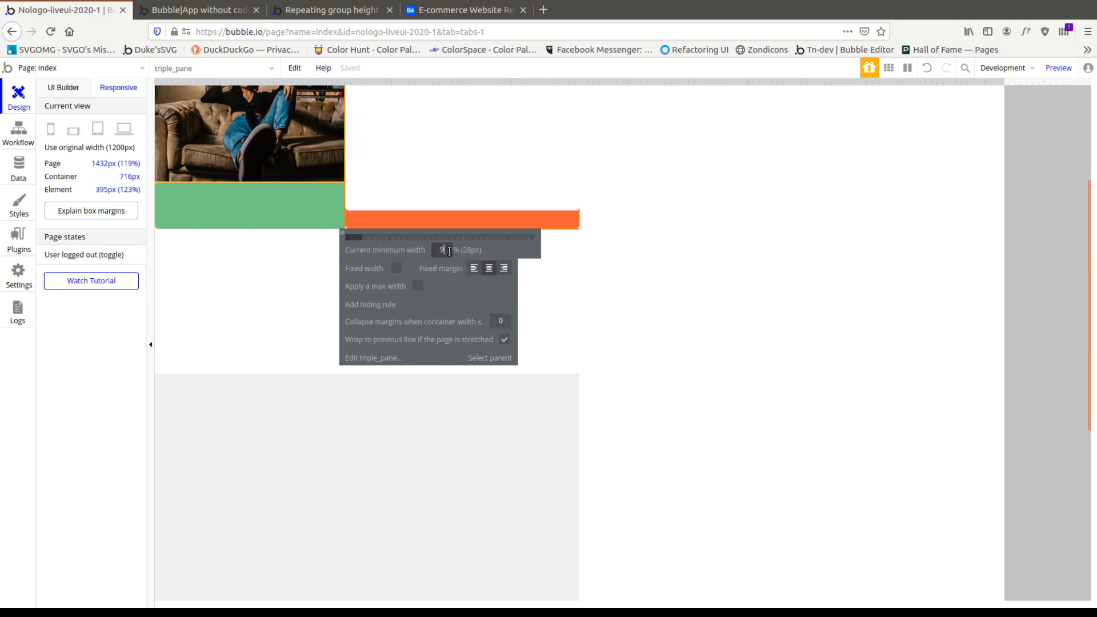
Preview the page's responsive layout at a narrow width of about 676 px and an extra-wide width of about 2828 px.
left_click(603, 322)
scroll(569, 319, "up", 5)
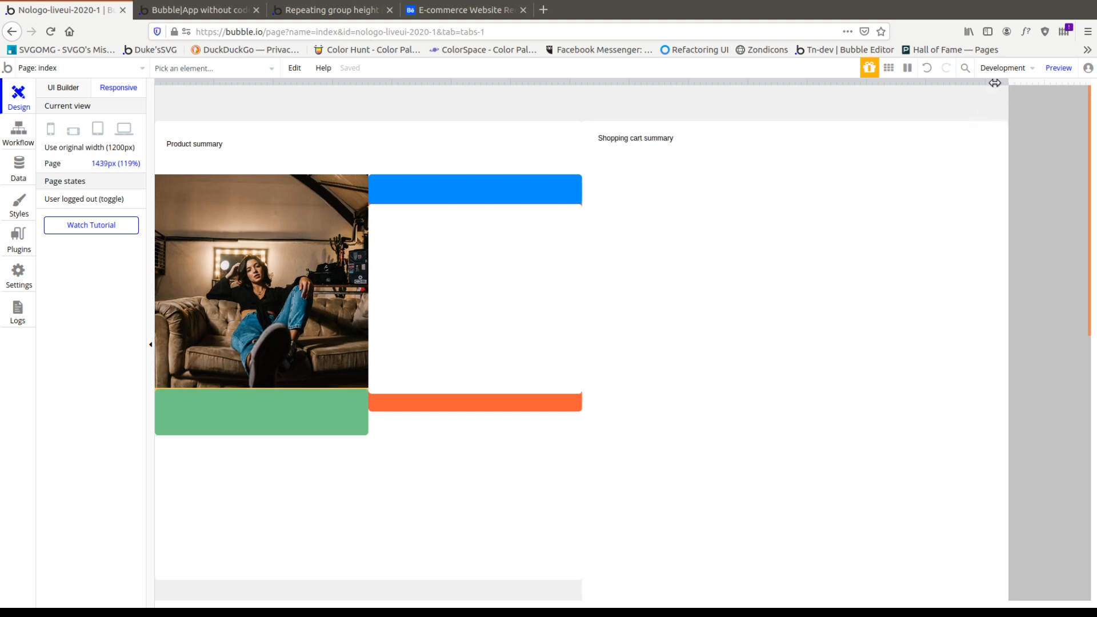
left_click_drag(1006, 87, 557, 91)
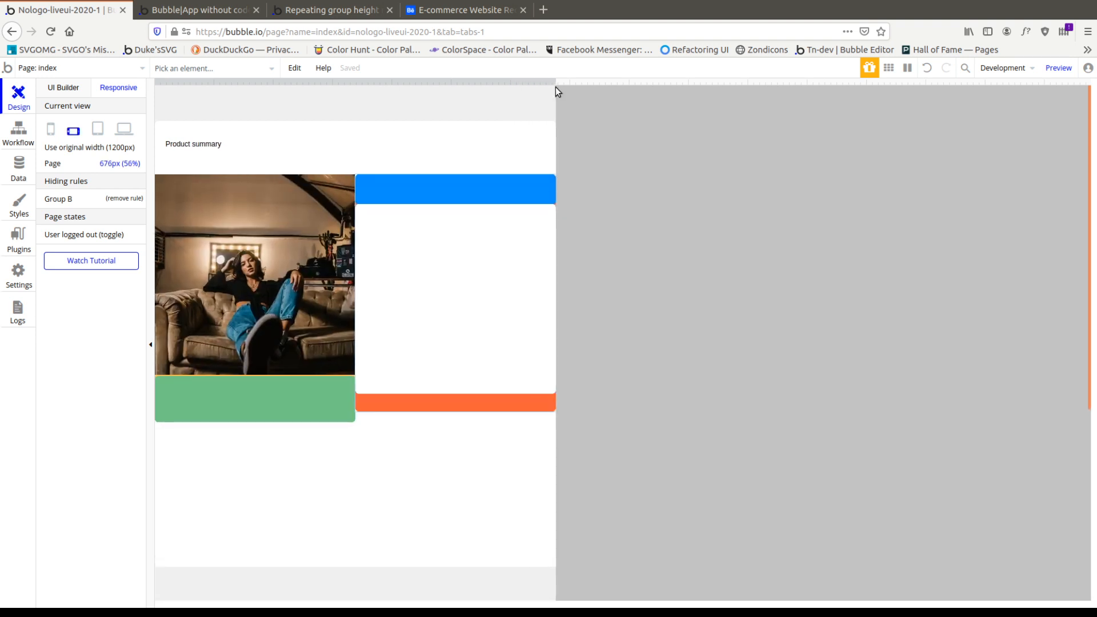
left_click_drag(556, 87, 1055, 174)
scroll(319, 336, "down", 4)
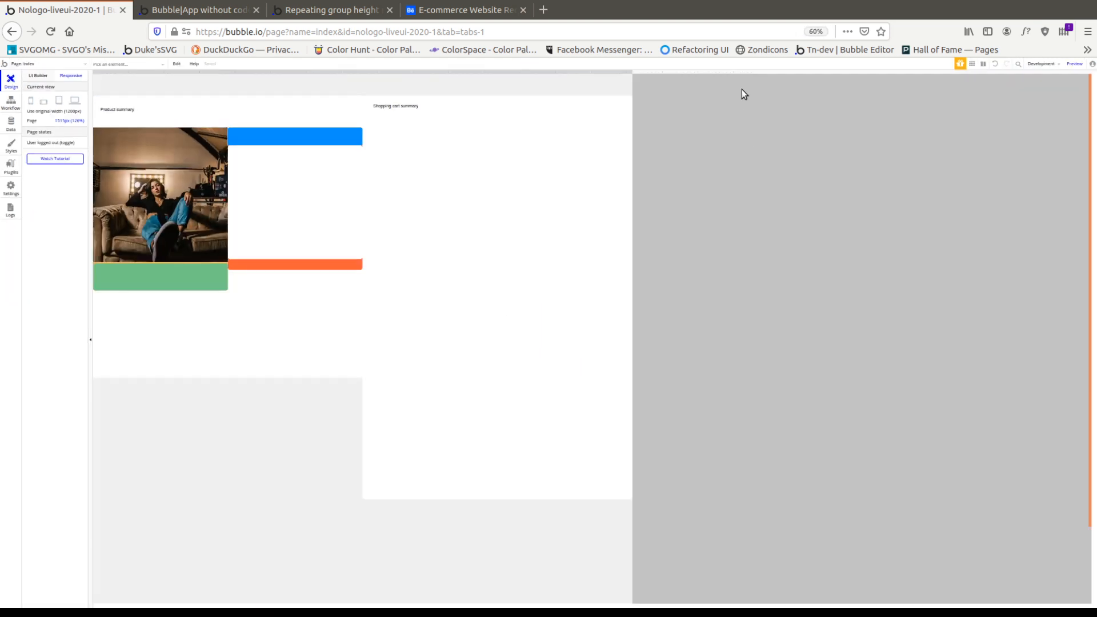
left_click_drag(751, 73, 1096, 74)
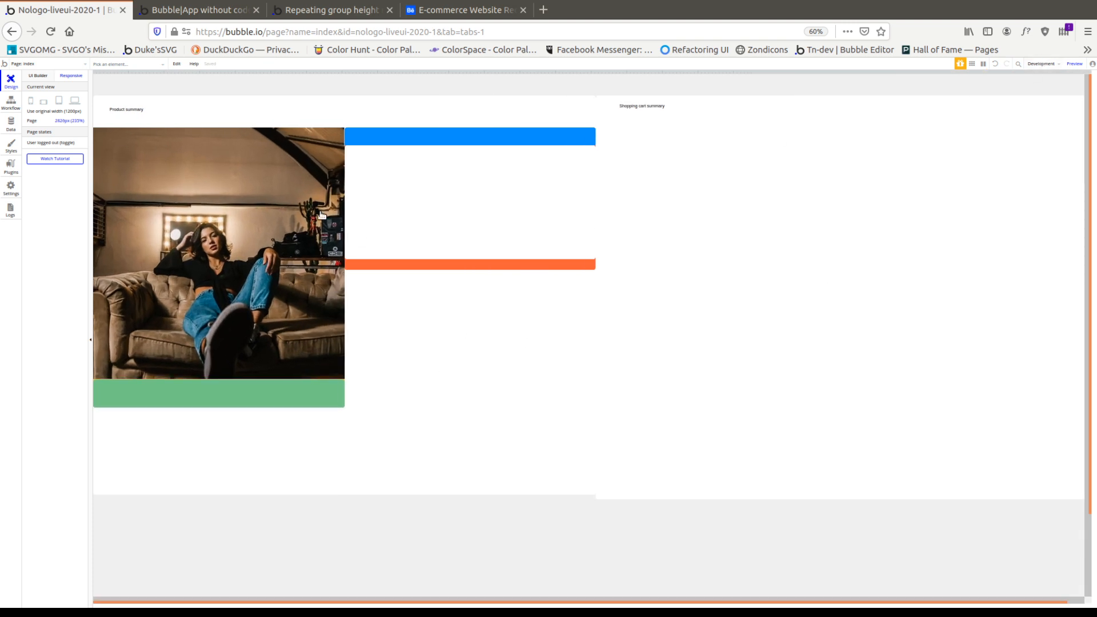
Apply a 200% max width to the group holding the photo and coloured panes, with its fixed margin centred.
left_click(265, 489)
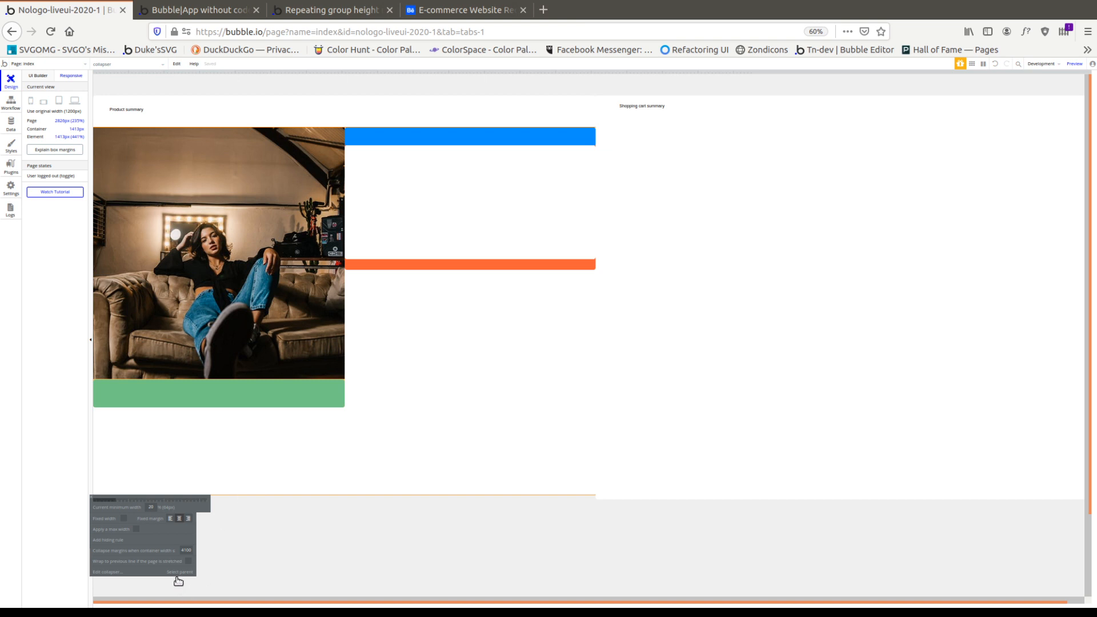
left_click(136, 530)
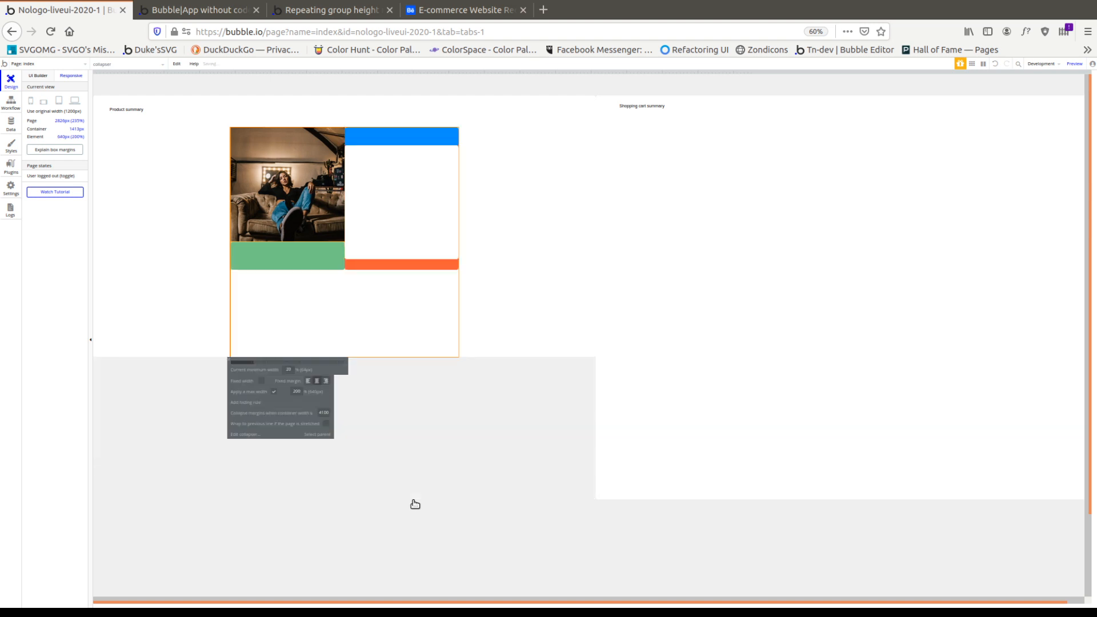
left_click(309, 381)
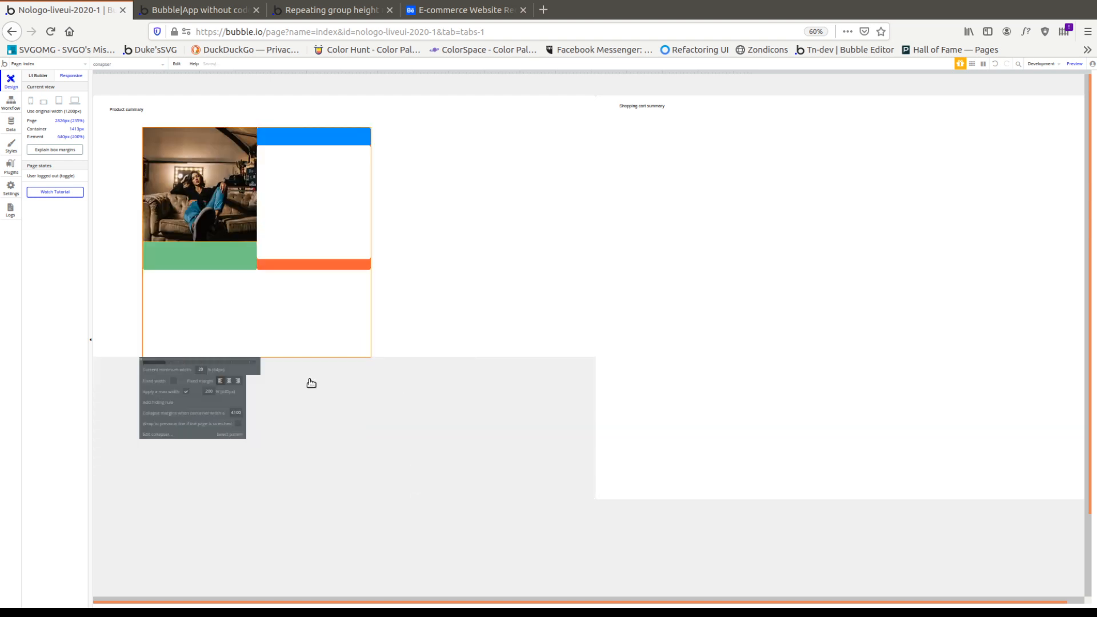
left_click(231, 384)
left_click(585, 265)
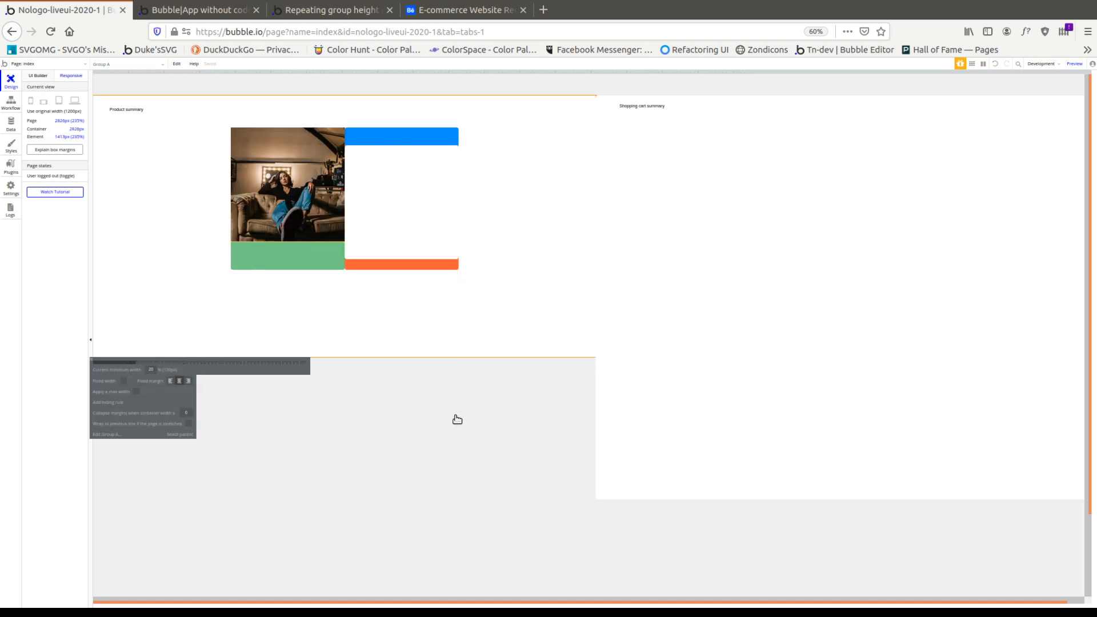
Return to the page editor and set the blue header group's roundness to 0.
left_click(34, 77)
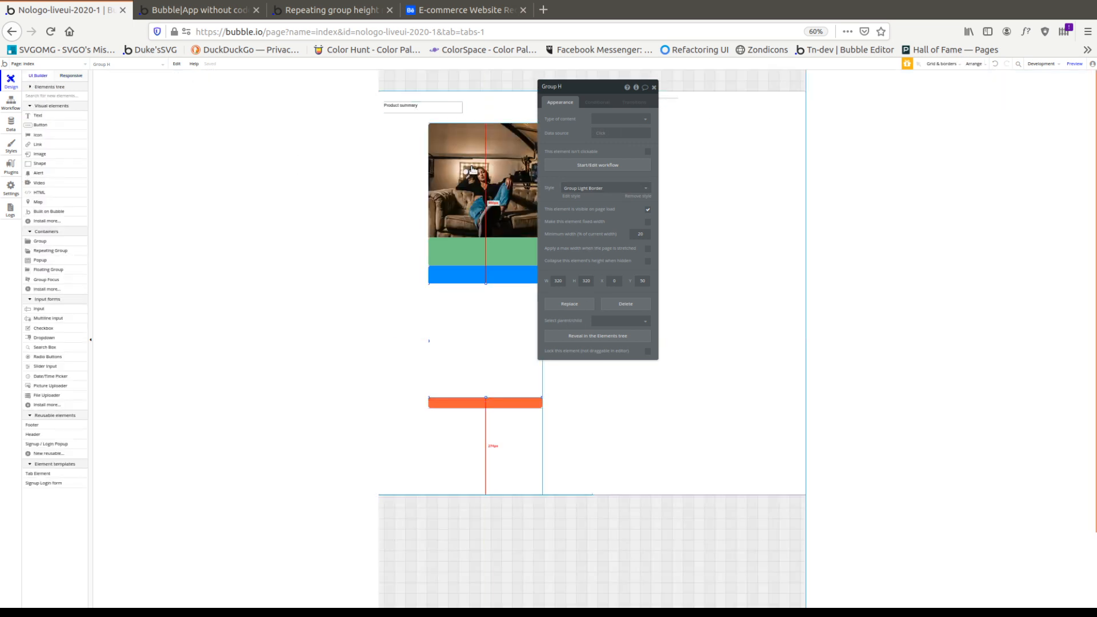
key("ctrl+0")
scroll(604, 254, "down", 3)
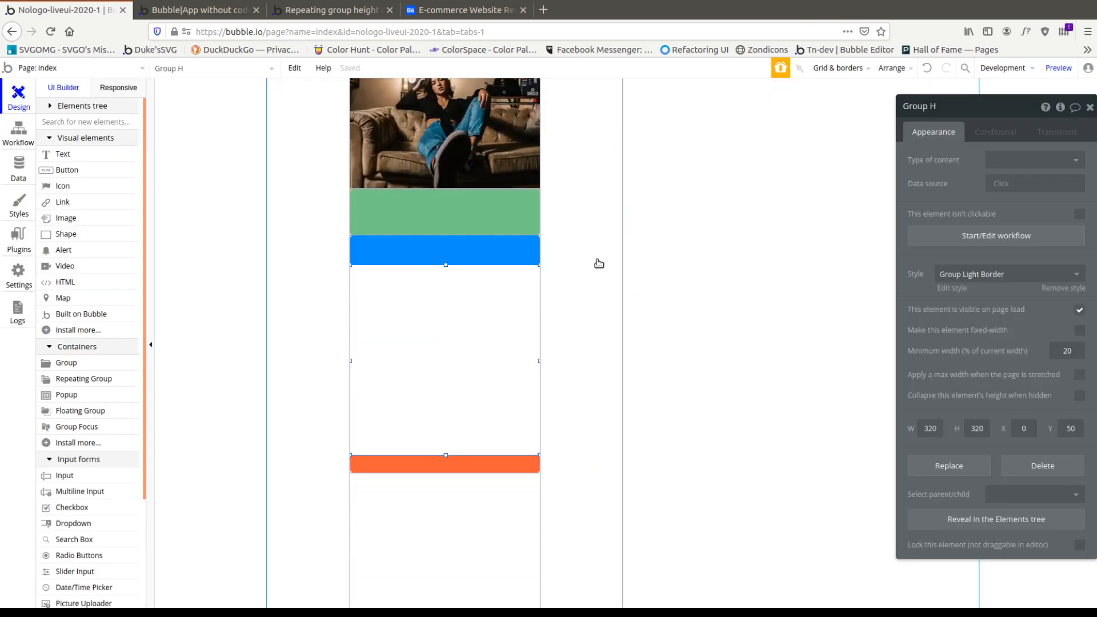
left_click(366, 150)
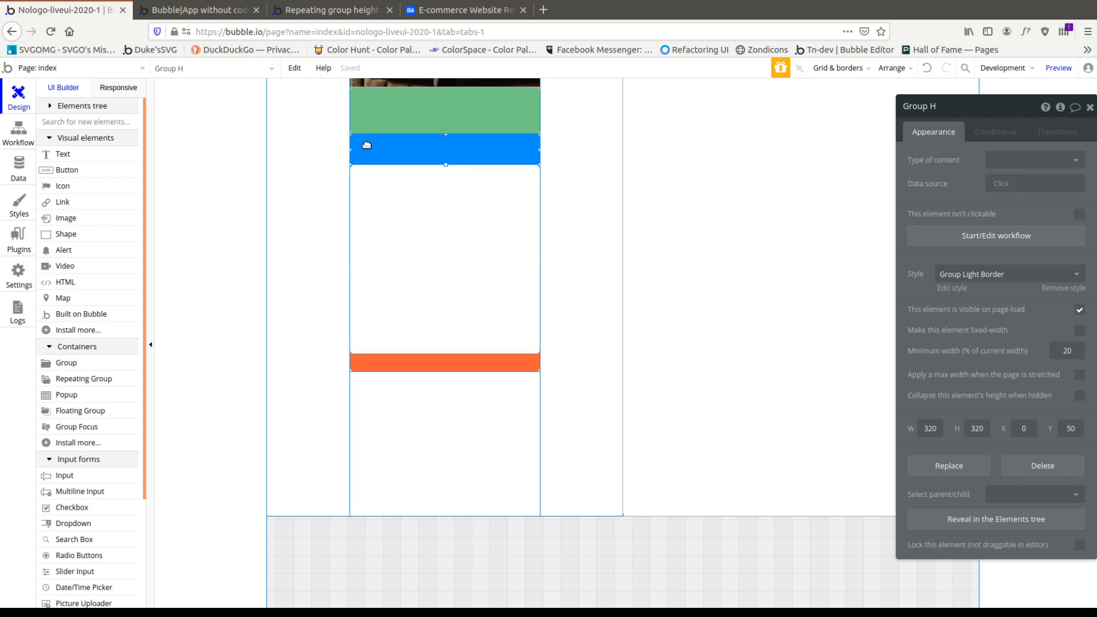
left_click(1034, 311)
left_click(968, 318)
left_click(1055, 411)
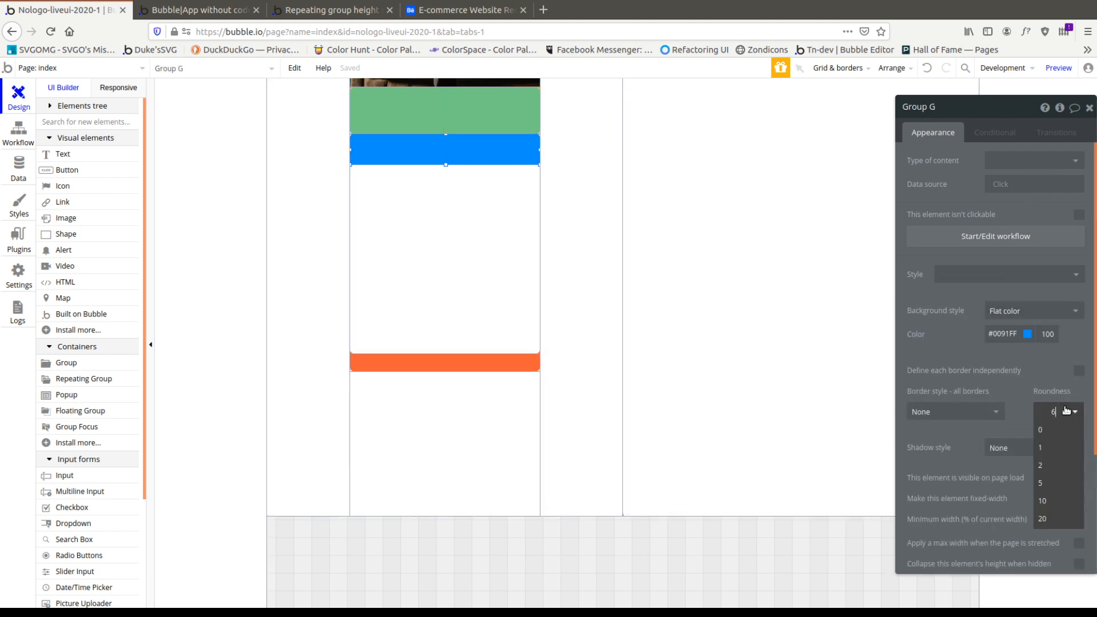
left_click(1047, 434)
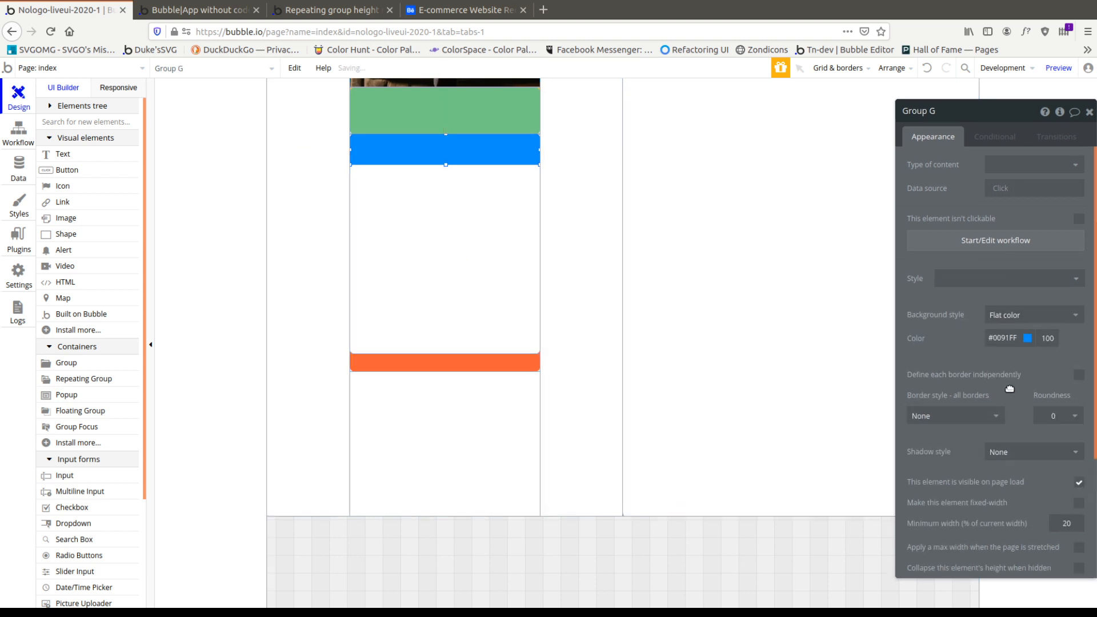
Examine the e-commerce website redesign on Behance as a design reference, then return to the Bubble editor.
left_click(464, 10)
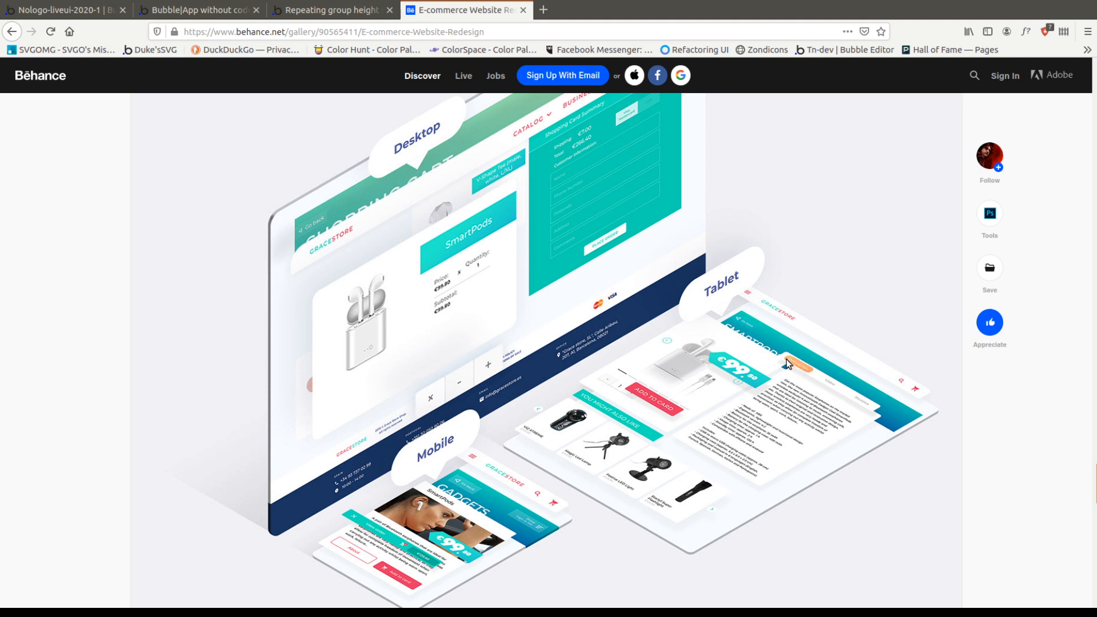
left_click(329, 10)
left_click(197, 10)
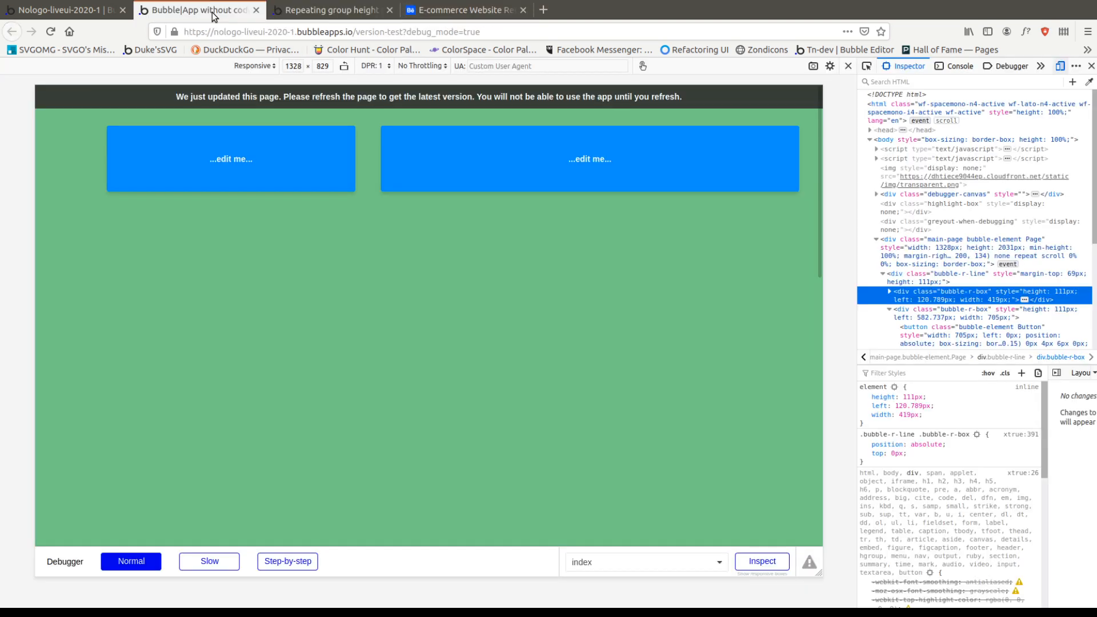
left_click(69, 11)
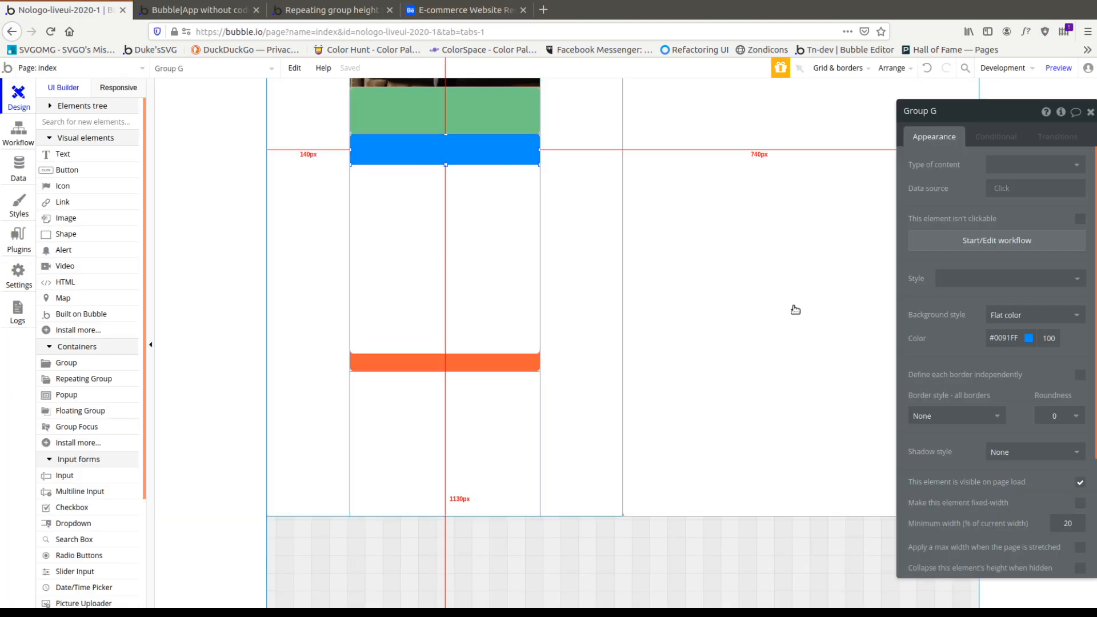
Set the blue header group's background style to None.
left_click(1035, 315)
left_click(1006, 328)
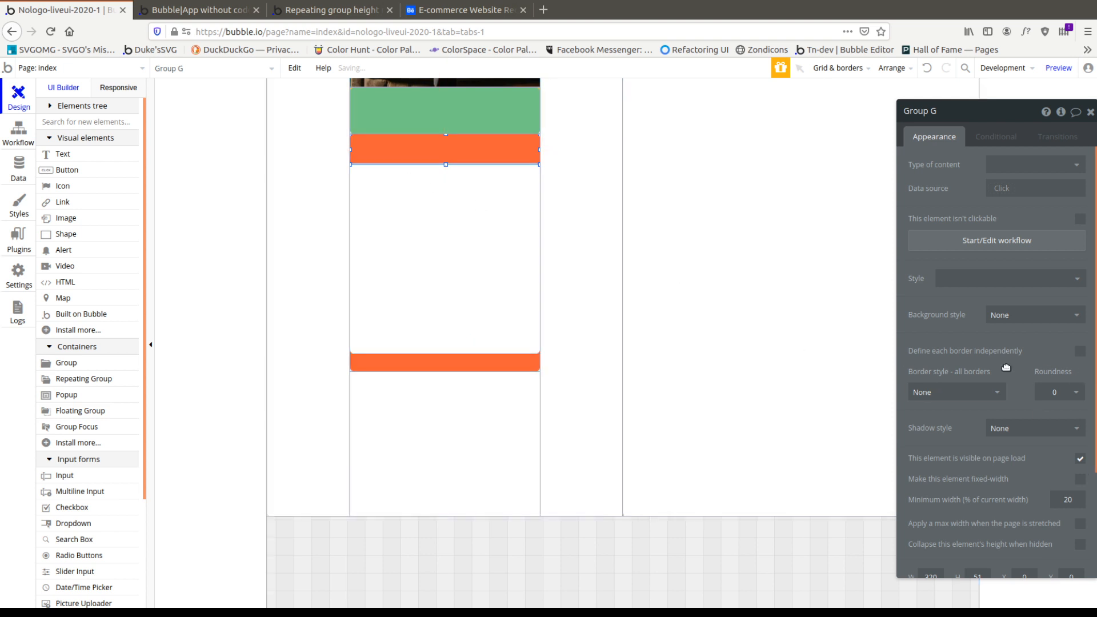
left_click(436, 363)
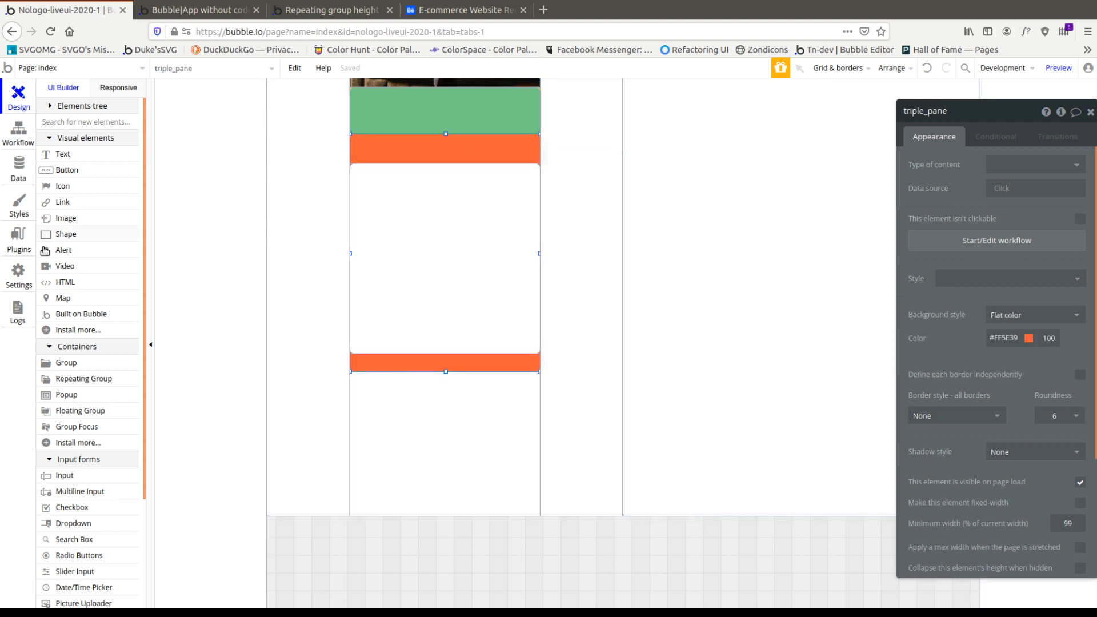
Draw a text element about 100 by 25 px in the upper orange strip and duplicate it twice along the strip.
left_click(63, 155)
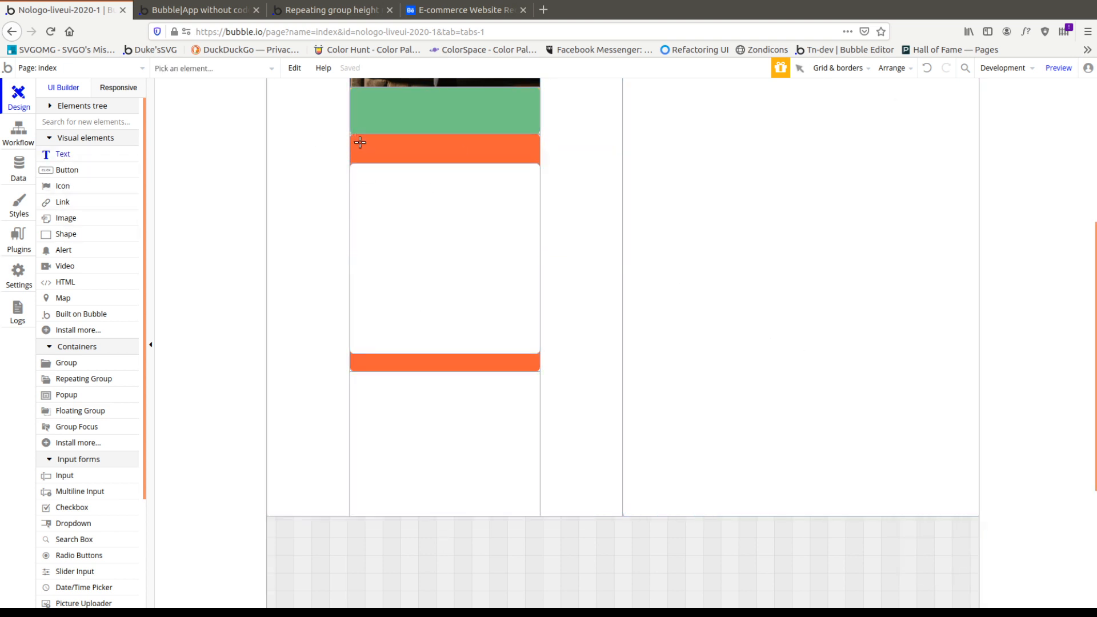
left_click_drag(360, 142, 493, 147)
key("alt")
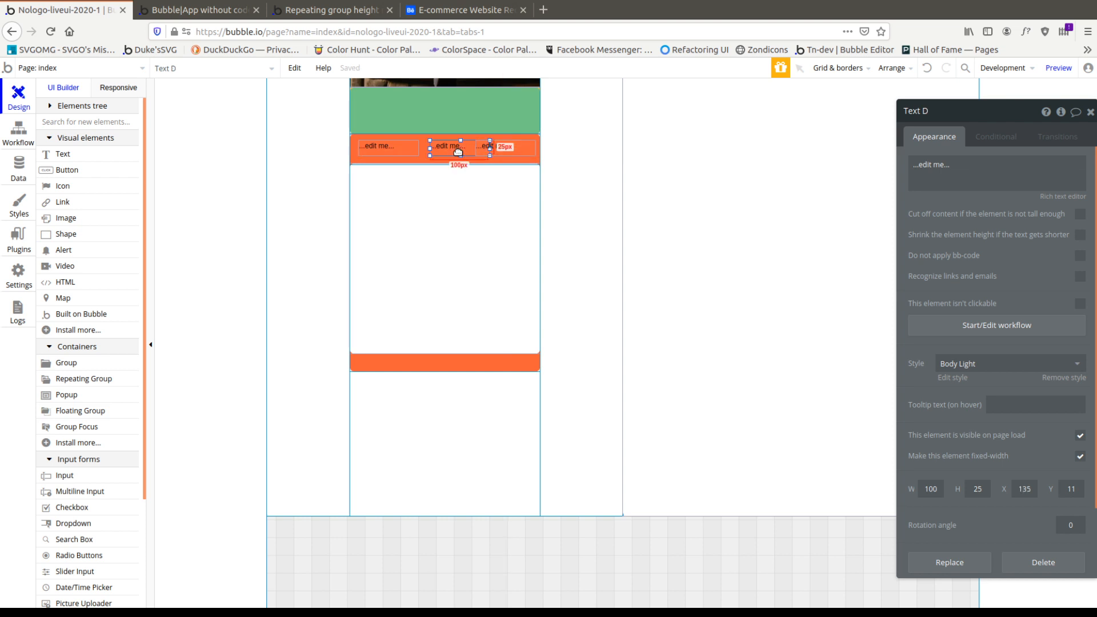
Set the width of all three strip text elements to 80 px and move the middle one to even the spacing.
left_click(931, 491)
type("80")
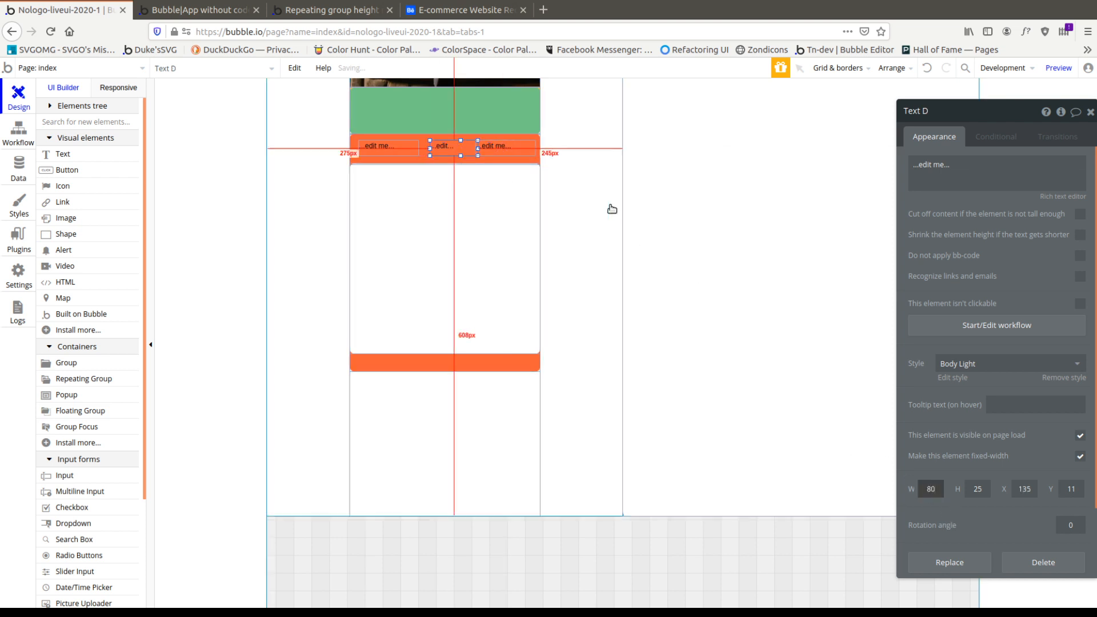
left_click(507, 151)
double_click(939, 493)
type("80")
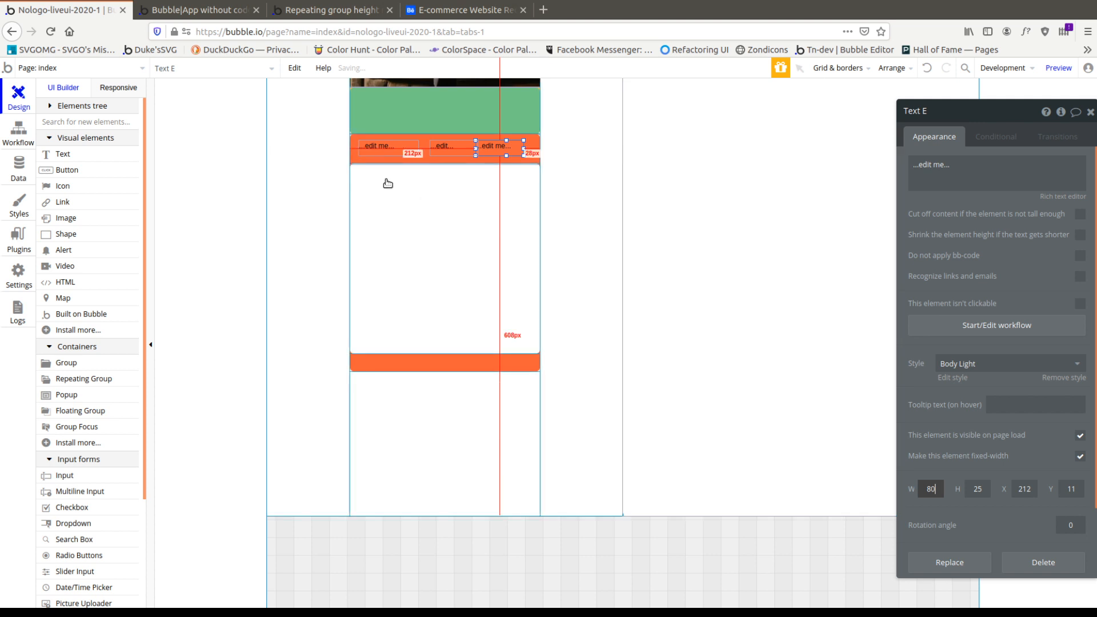
left_click(375, 157)
left_click(376, 153)
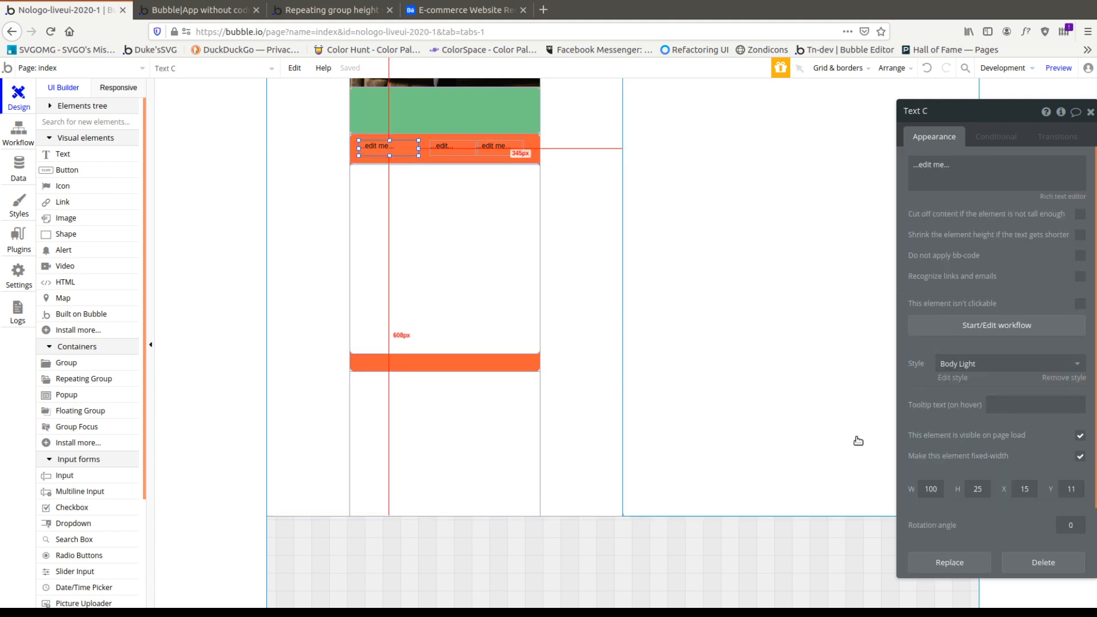
left_click_drag(450, 147, 440, 146)
Remove the first text element's style and set line spacing 1, content cut-off, and horizontal and vertical centring.
left_click(378, 147)
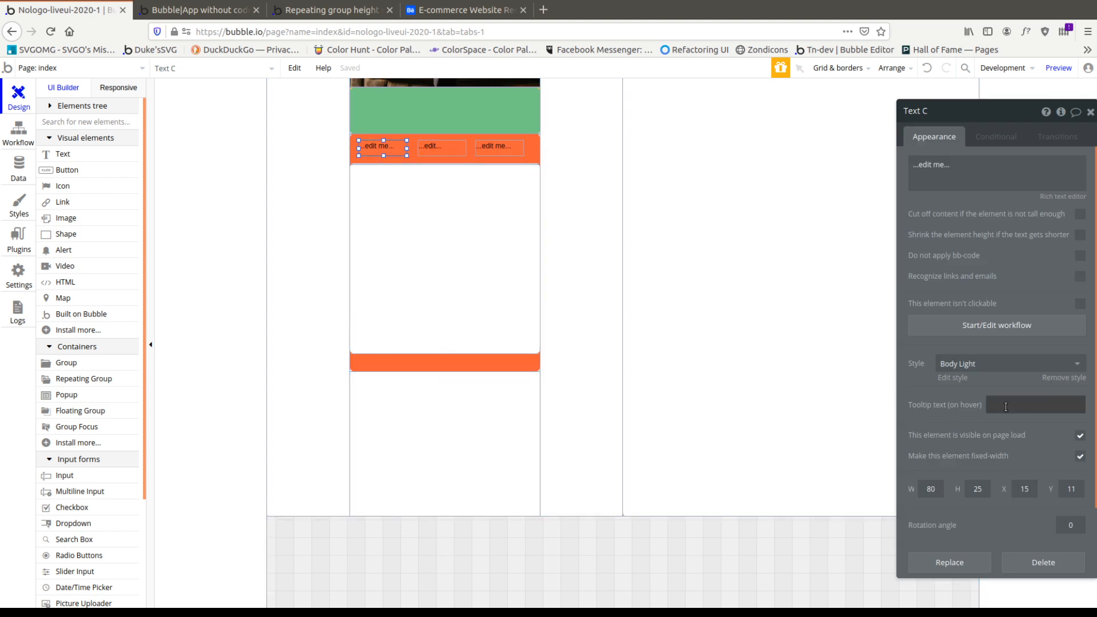
left_click(1061, 378)
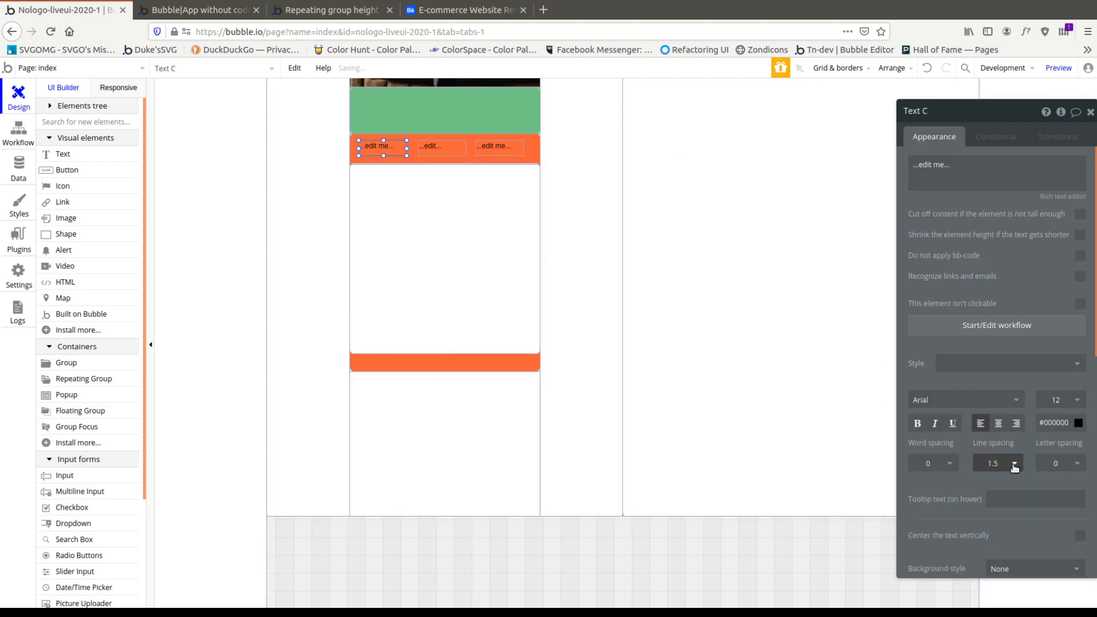
left_click(1014, 464)
left_click(1000, 499)
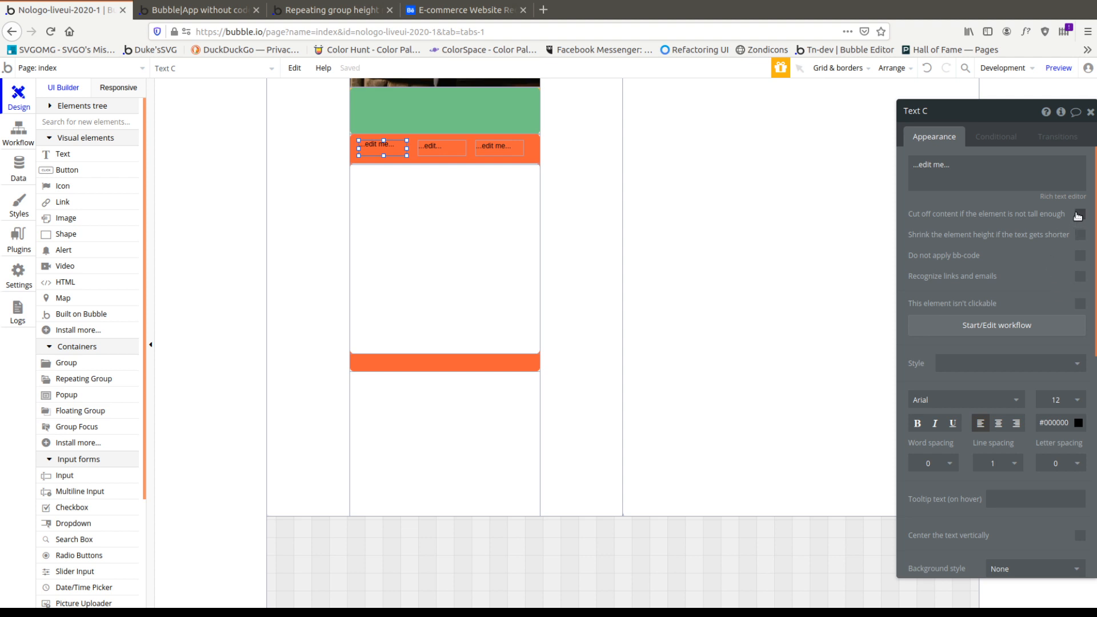
scroll(1037, 253, "down", 3)
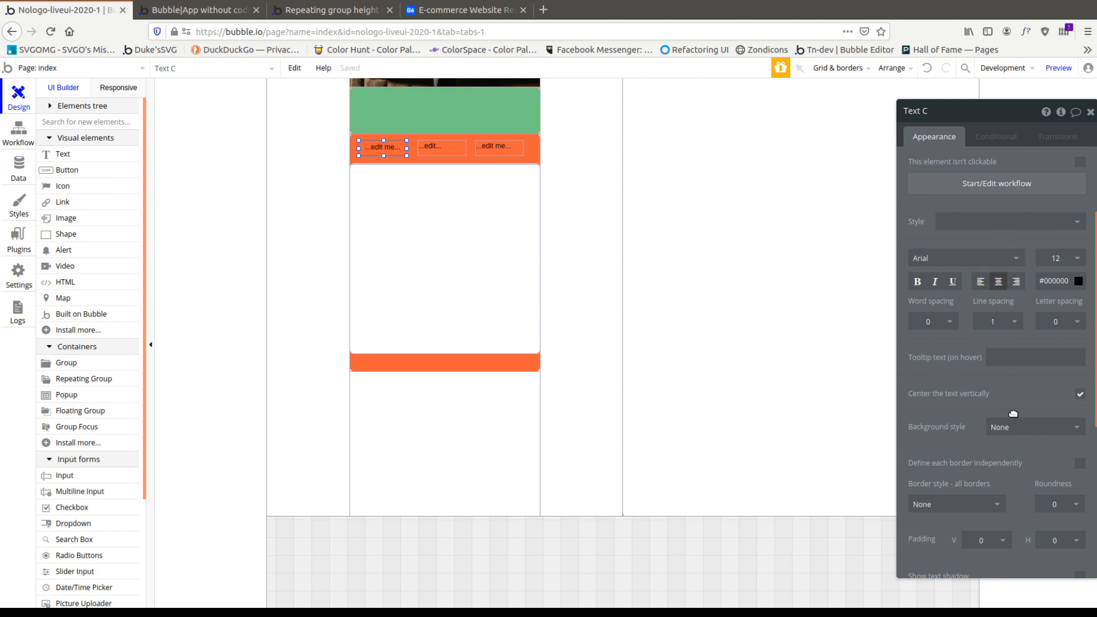
Give the first text element a flat #FFFFFF background with a roundness of 100.
left_click(1018, 428)
left_click(1012, 457)
scroll(1022, 403, "down", 2)
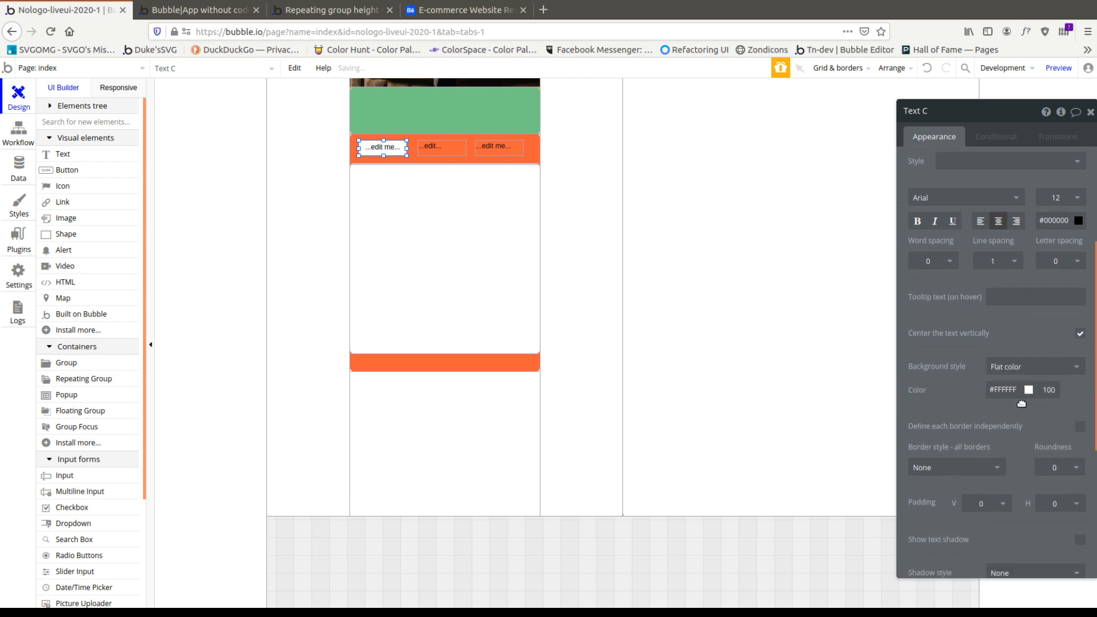
left_click(1057, 468)
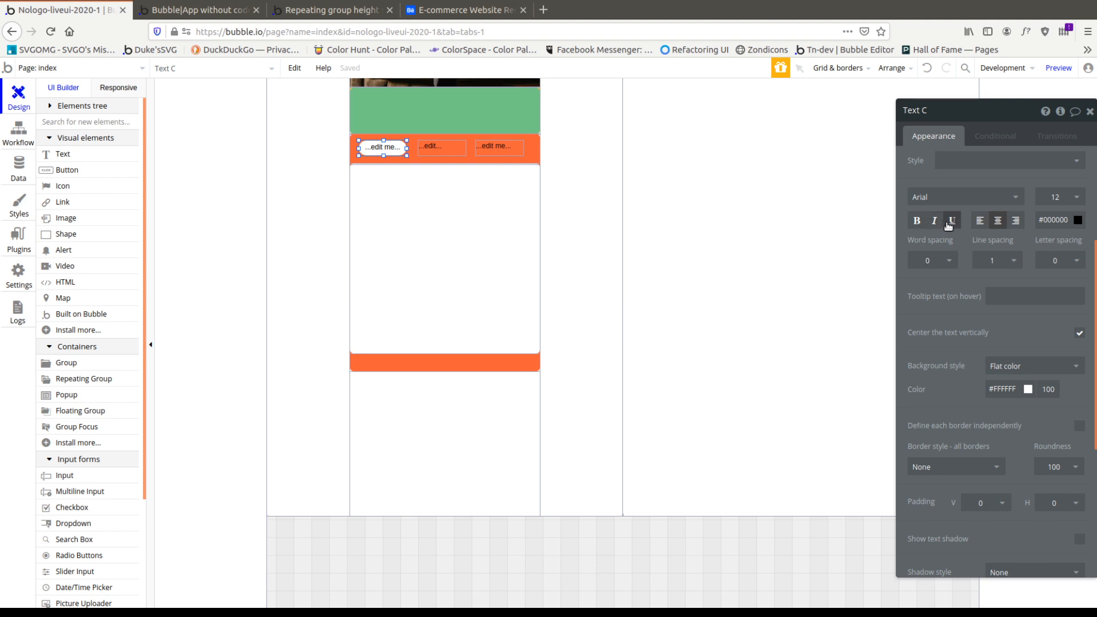
Try line spacings of 1.5 and 2 on the white pill text element, and set it back to 1.
scroll(1027, 411, "up", 4)
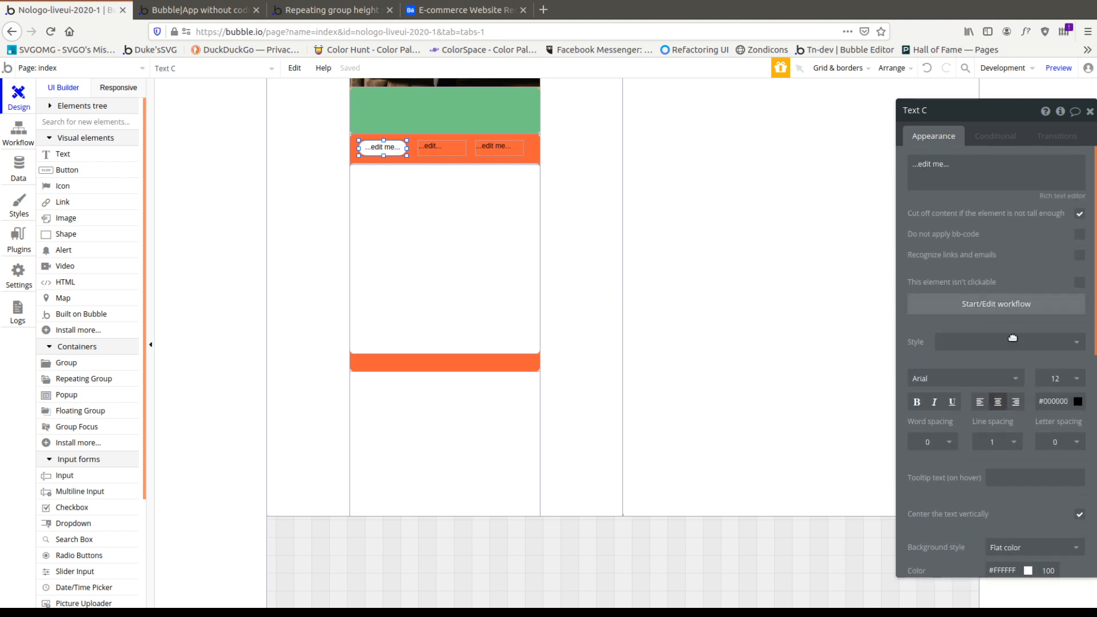
scroll(1000, 353, "down", 2)
left_click(999, 353)
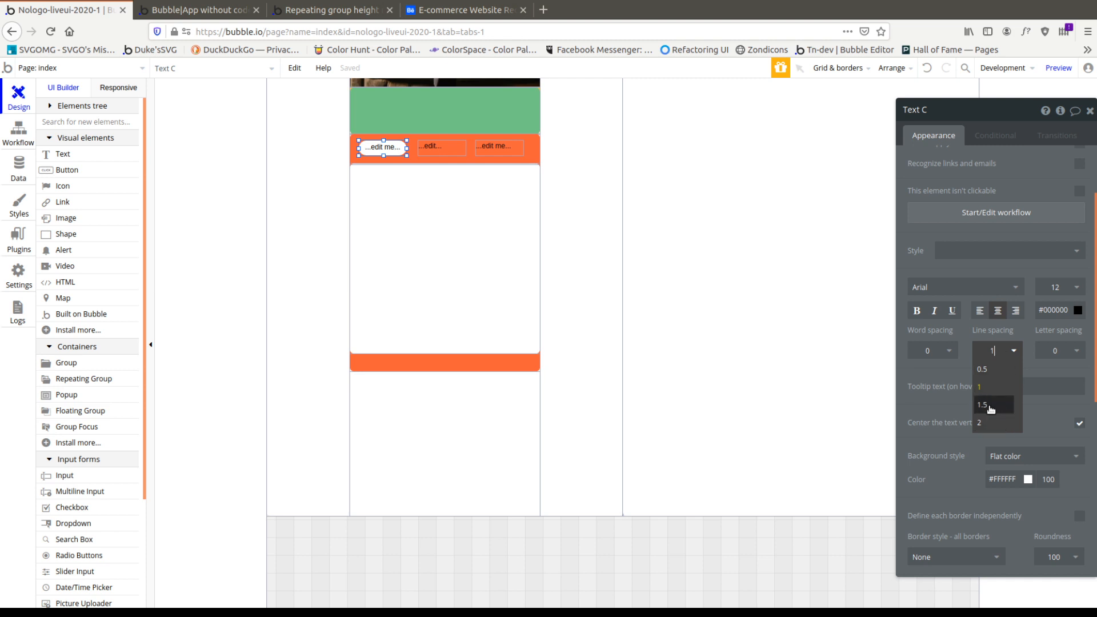
left_click(990, 404)
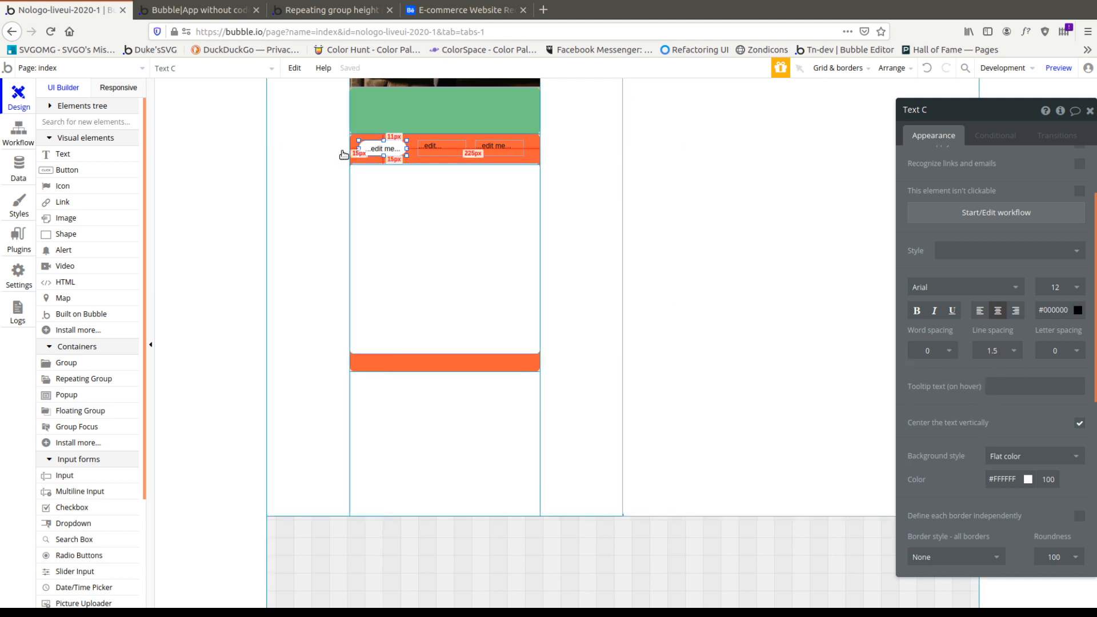
left_click(985, 351)
left_click(994, 426)
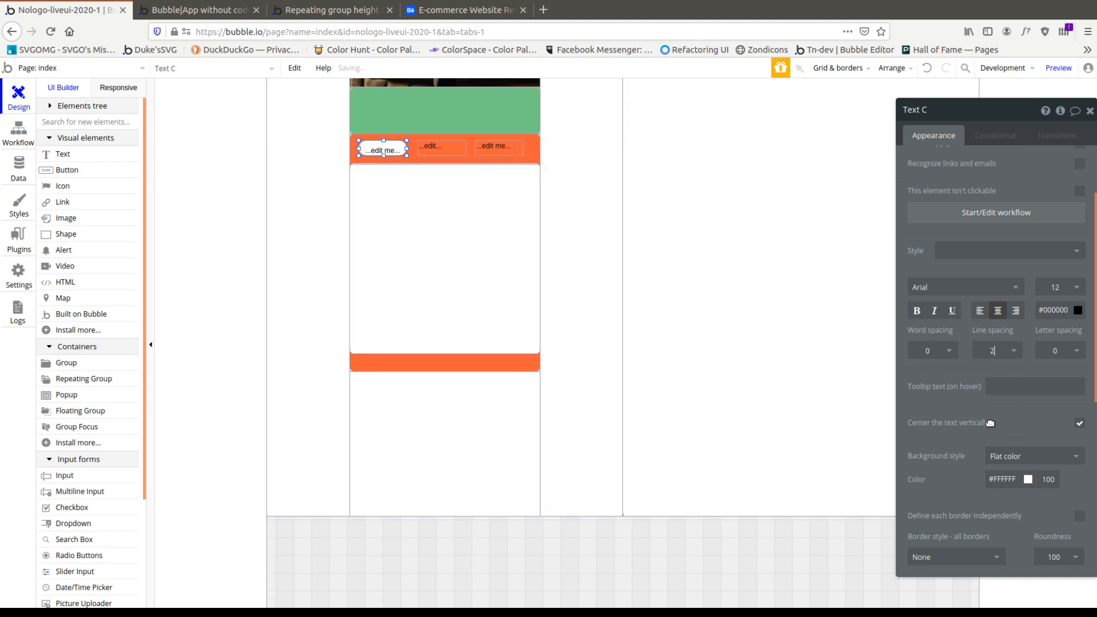
left_click(989, 351)
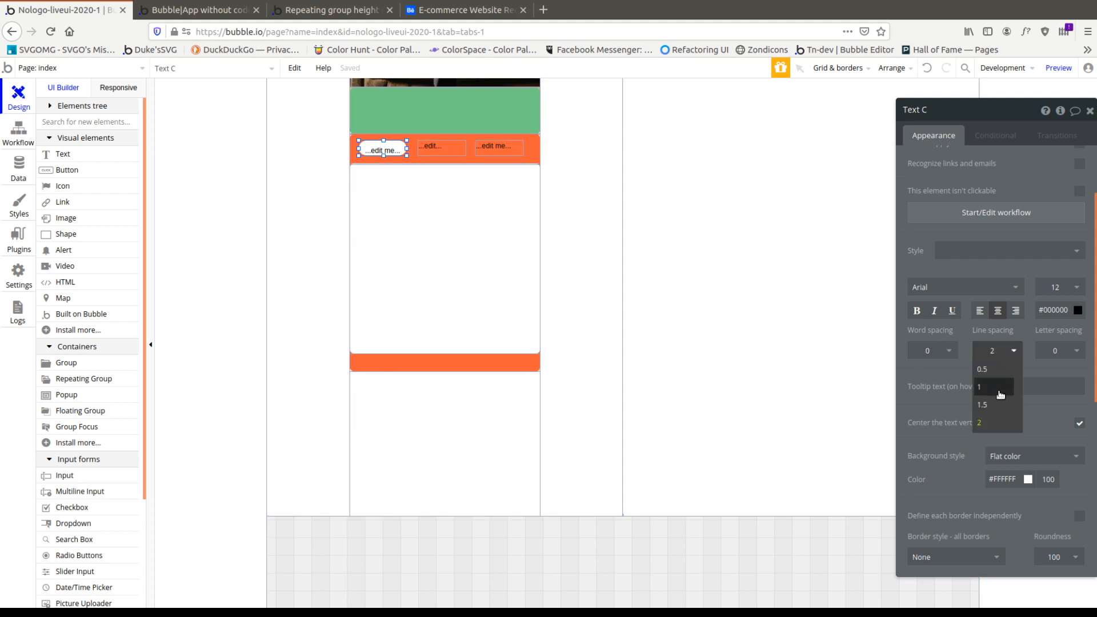
left_click(992, 384)
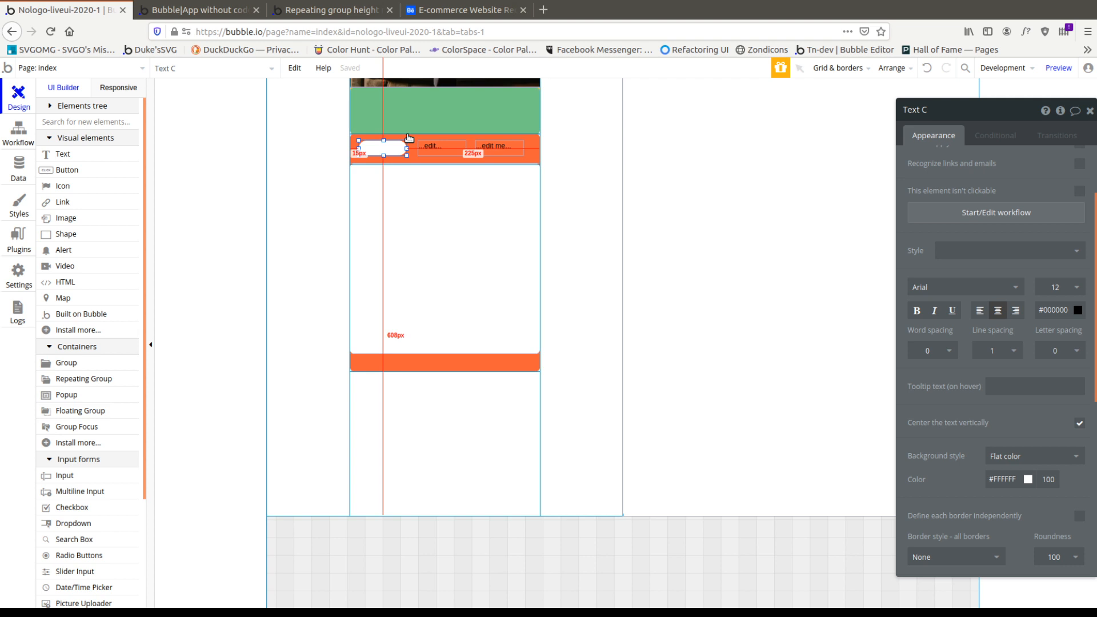
Set the white pill text element's height to 42 px and centre it vertically in the orange header strip.
left_click(394, 161)
scroll(915, 447, "down", 1)
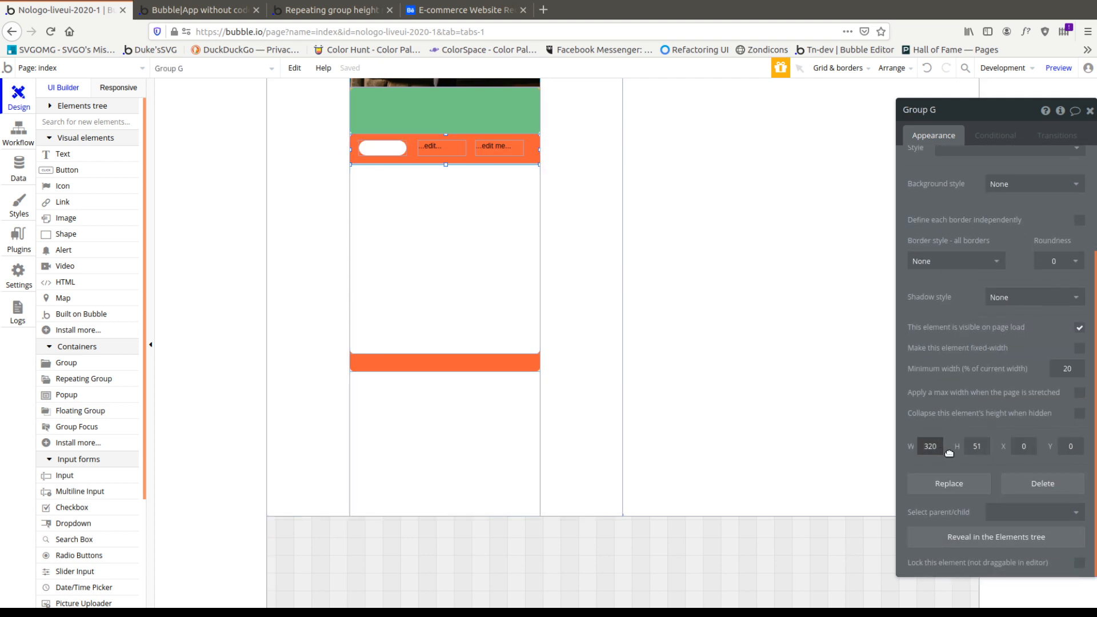
left_click(382, 148)
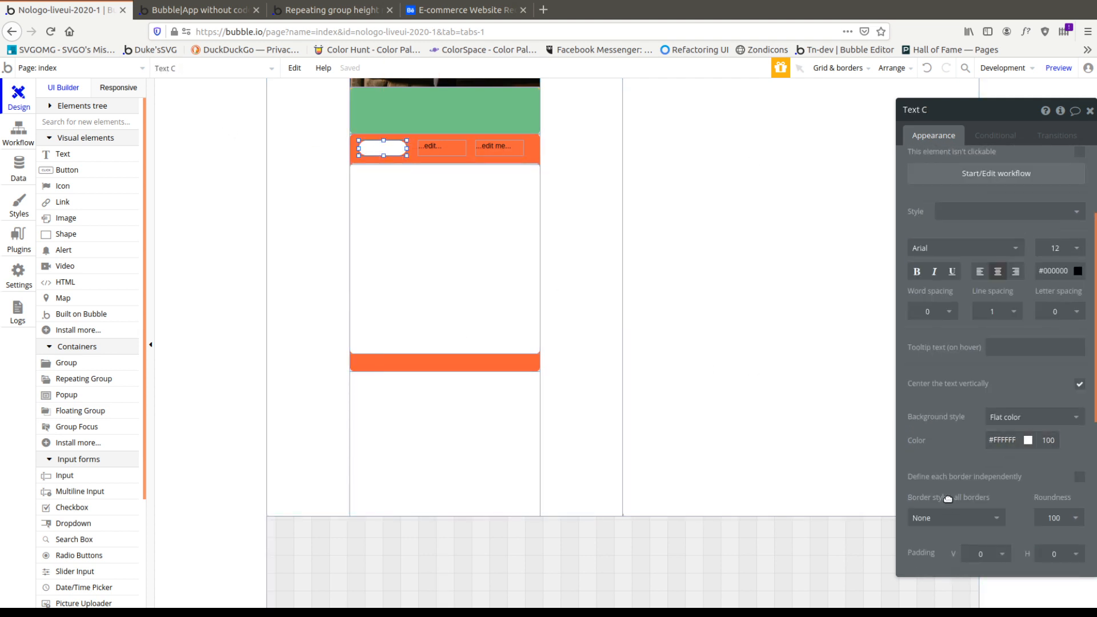
scroll(956, 409, "down", 5)
left_click(977, 408)
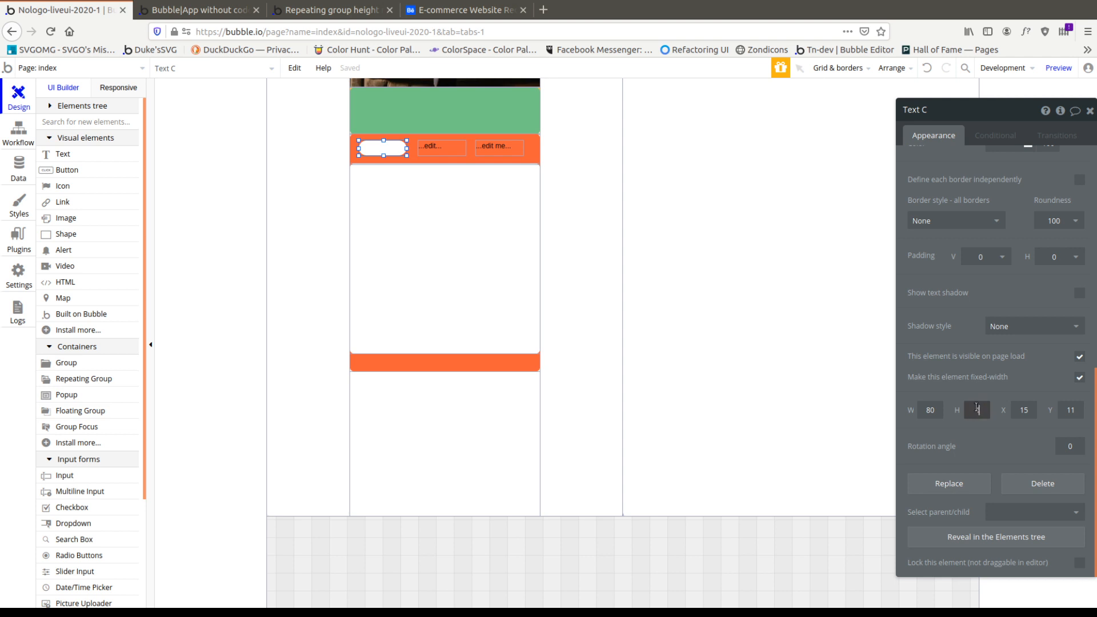
type("42")
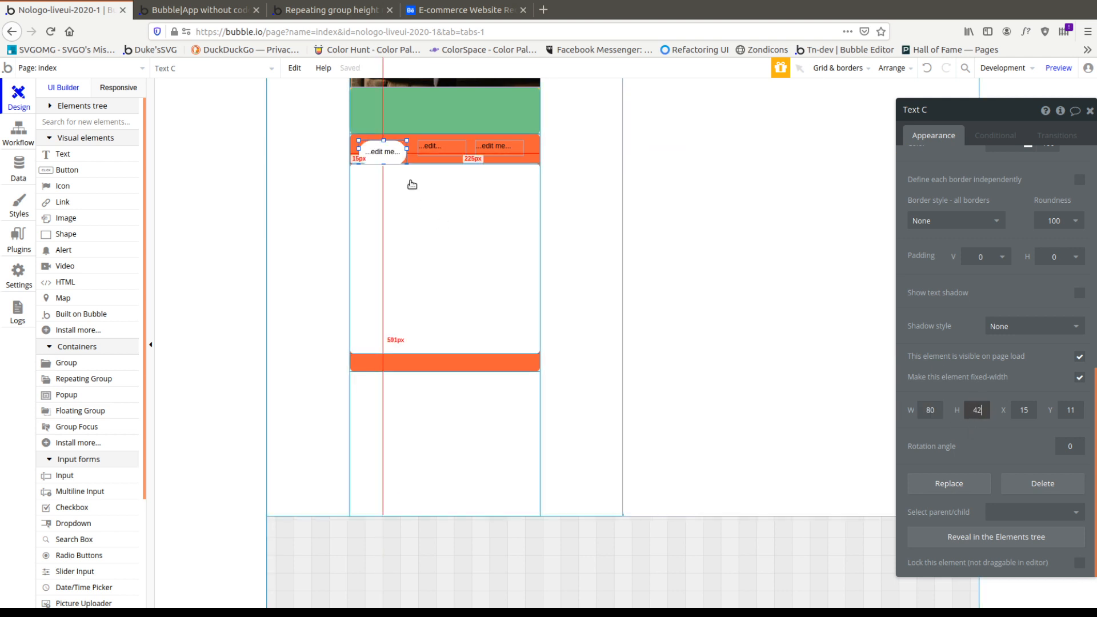
right_click(379, 153)
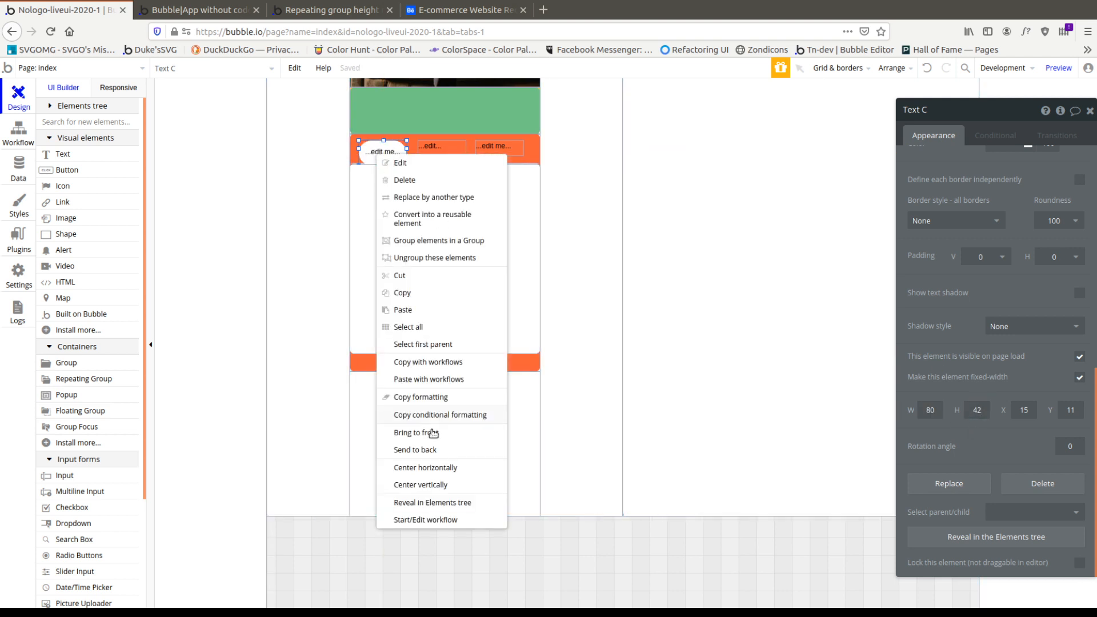
left_click(425, 486)
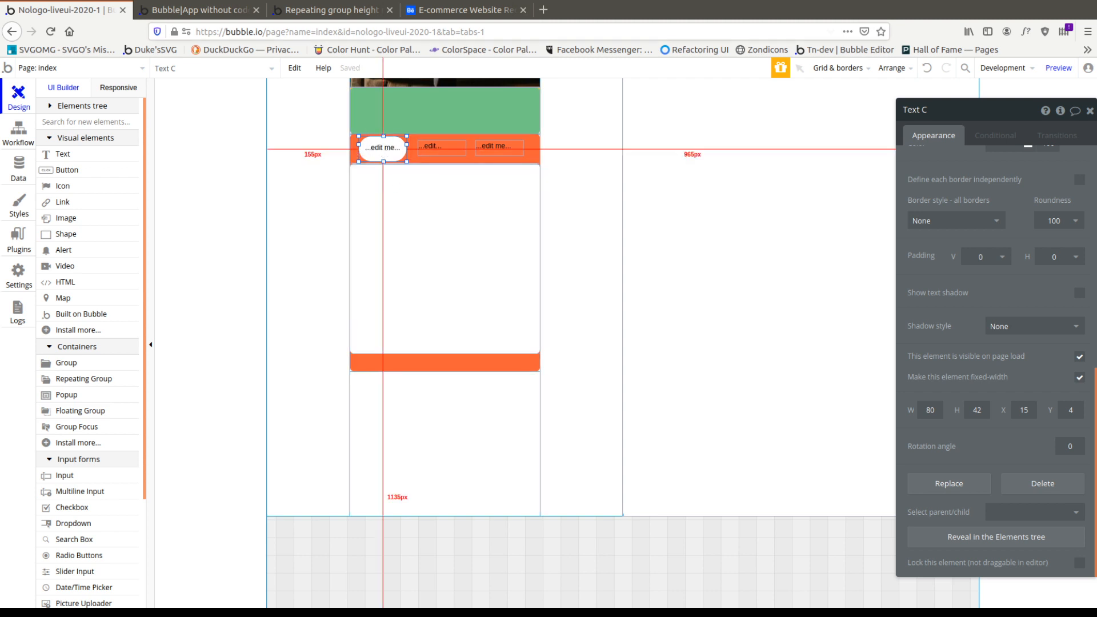
Check the layout in the responsive view and set the collapser group's max width to 250%.
left_click(110, 90)
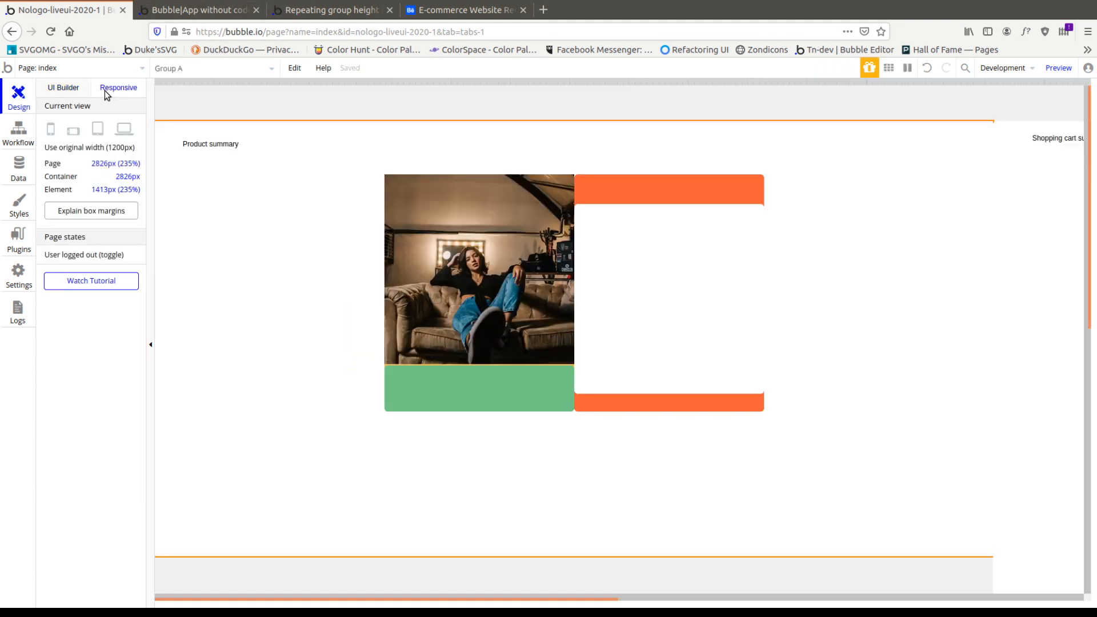
left_click(658, 406)
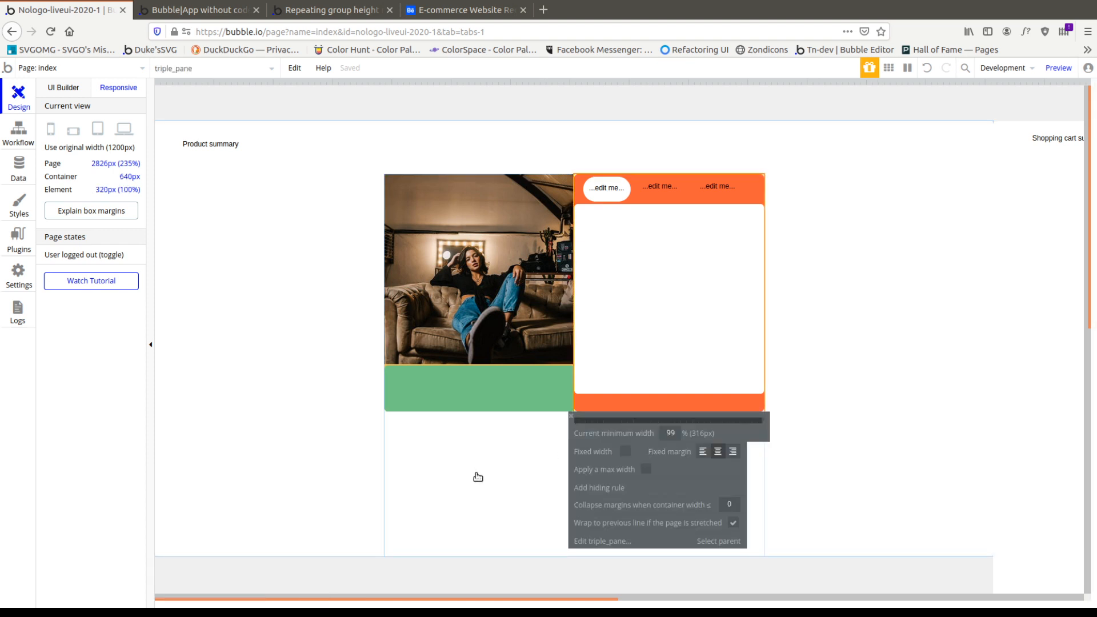
left_click(478, 477)
left_click(495, 527)
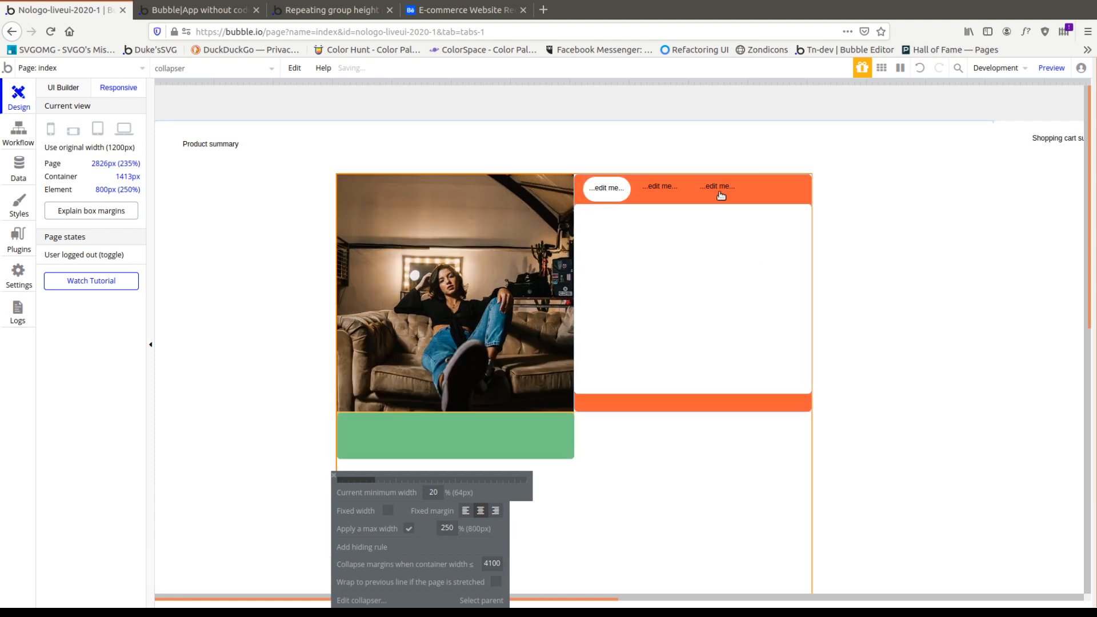
Return to the UI Builder and delete the second and third text elements from the orange header strip.
left_click(77, 88)
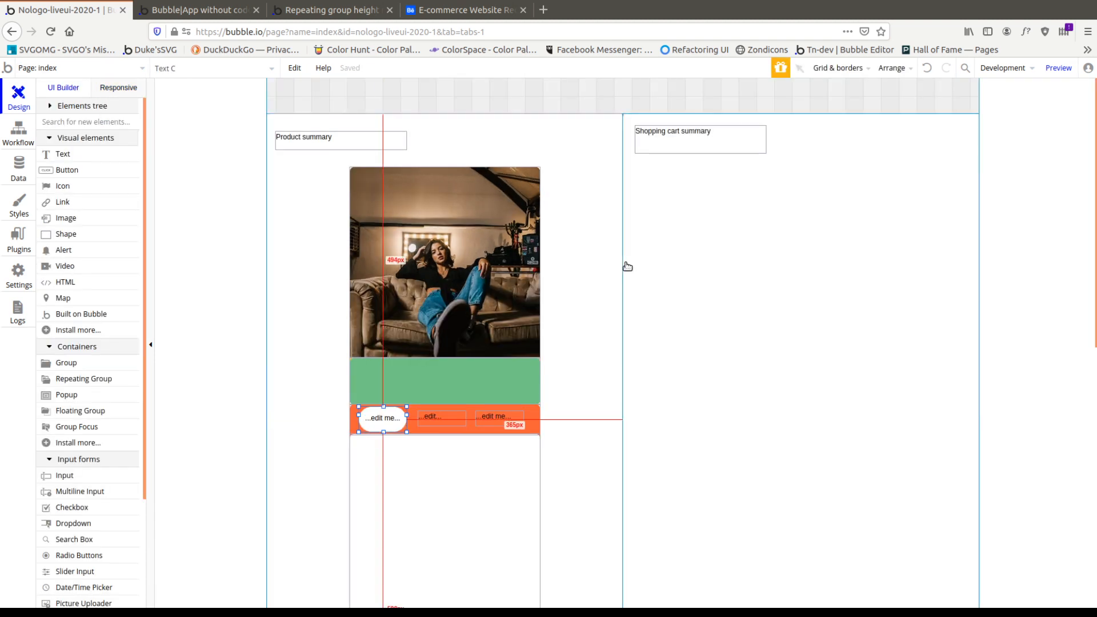
left_click(441, 417)
key("Delete")
left_click(488, 417)
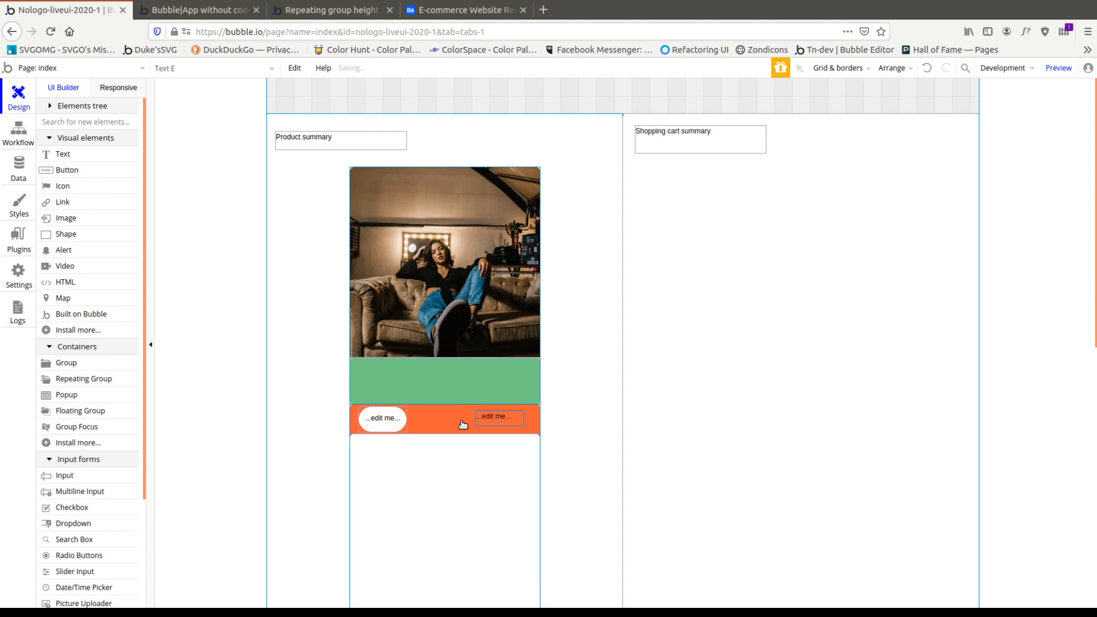
key("Delete")
Add a condition to the pill text that changes its background color to #0091FF when it is hovered.
double_click(383, 420)
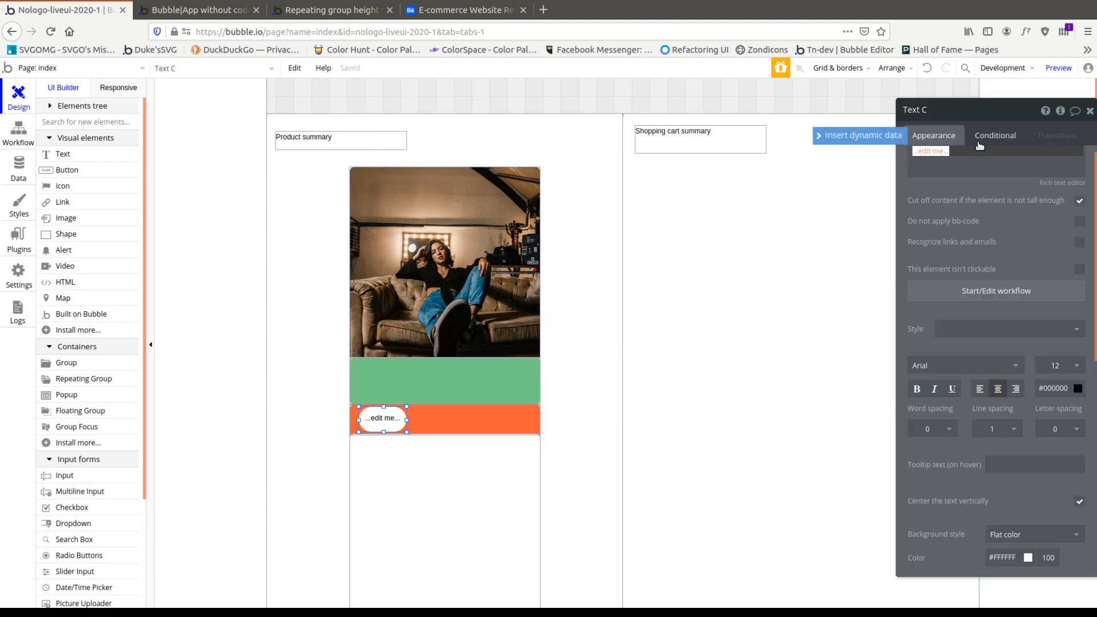
left_click(979, 144)
left_click(944, 172)
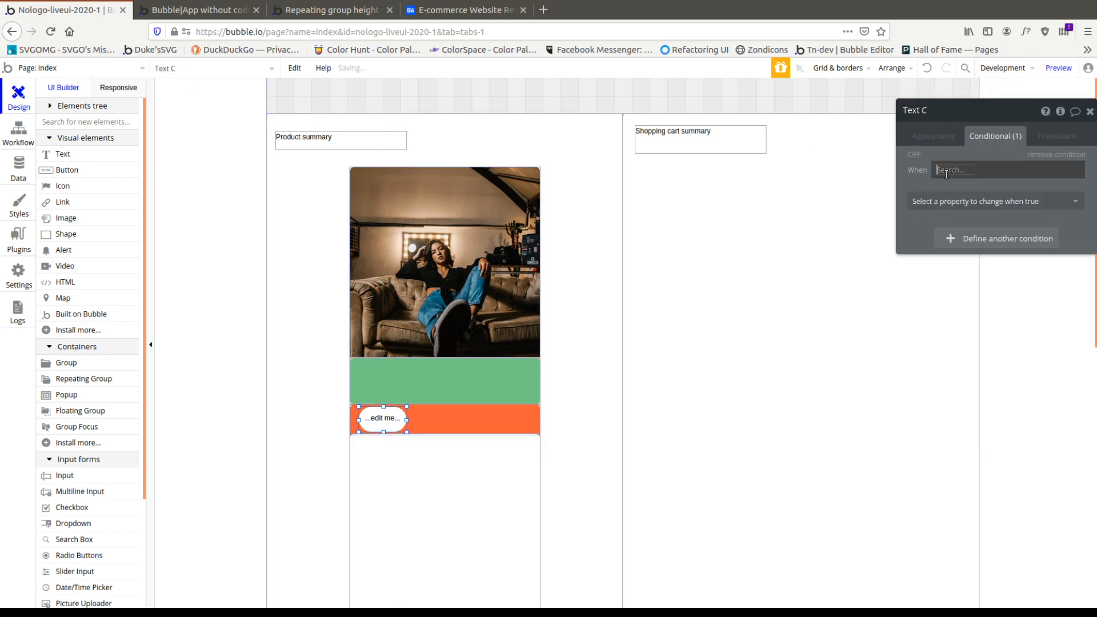
left_click(961, 170)
left_click(955, 181)
left_click(1016, 204)
left_click(994, 207)
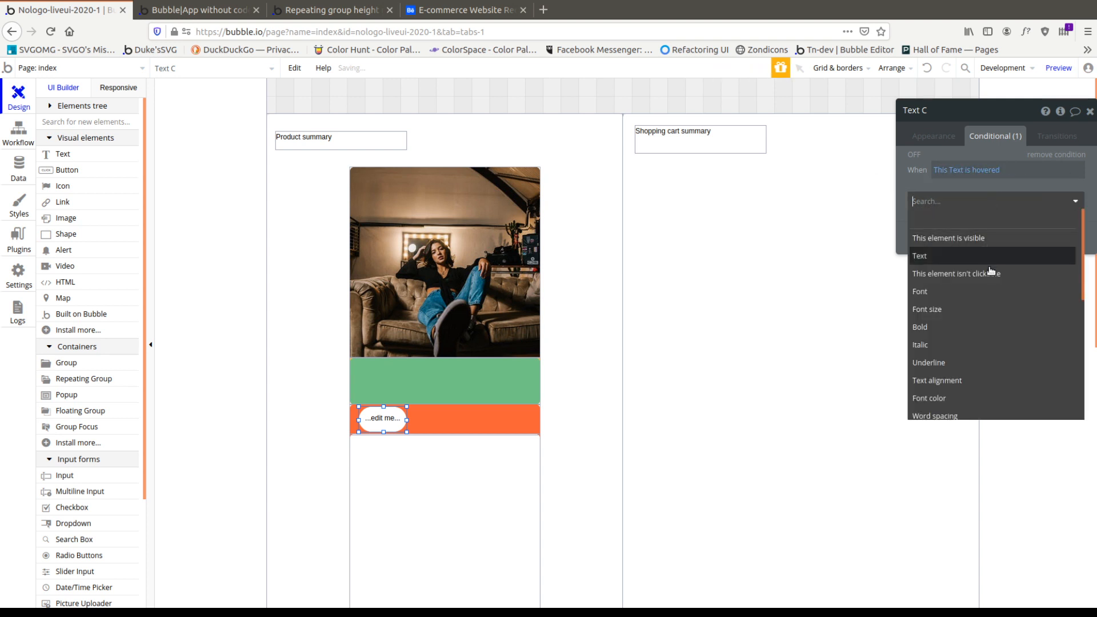
type("back")
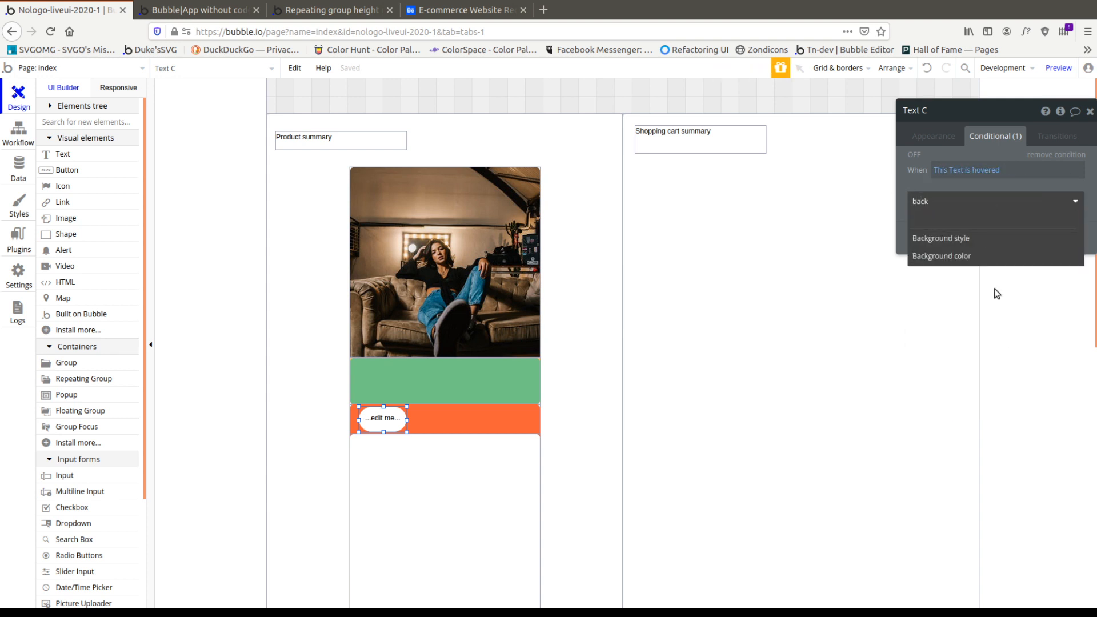
left_click(946, 257)
left_click(1017, 198)
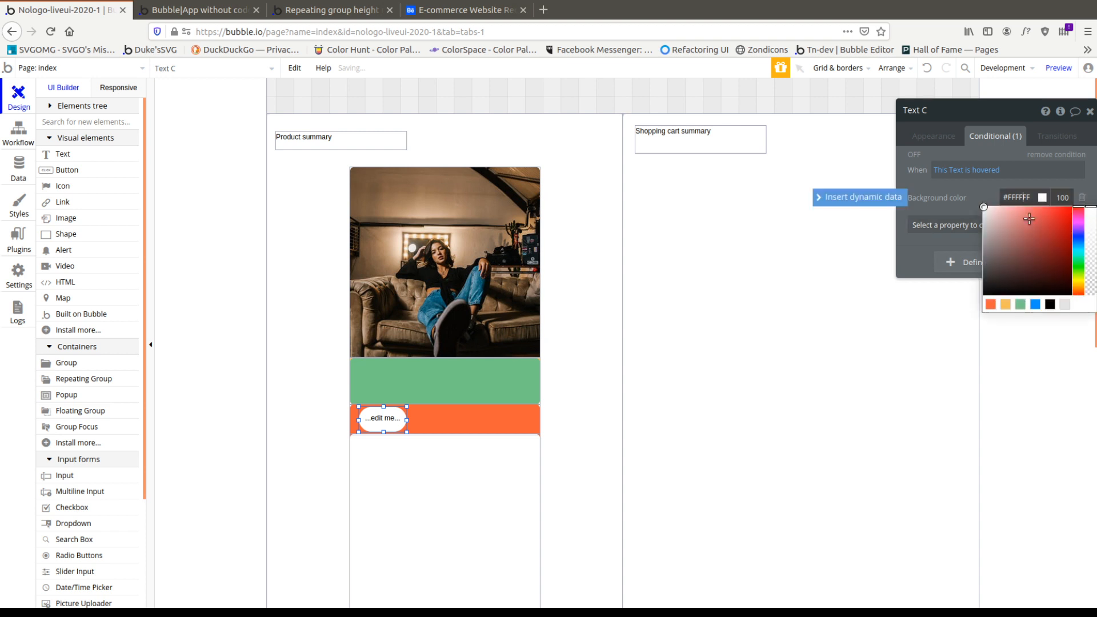
left_click(1035, 306)
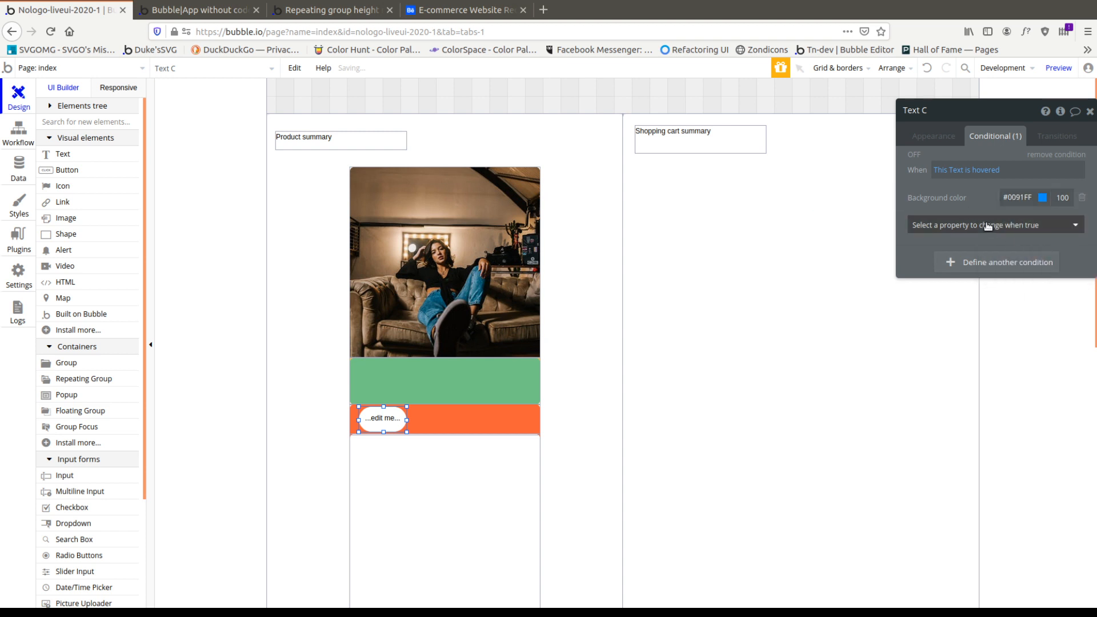
Add a background style transition to the pill text with a 200 ms duration and Ease timing.
left_click(1057, 136)
left_click(967, 164)
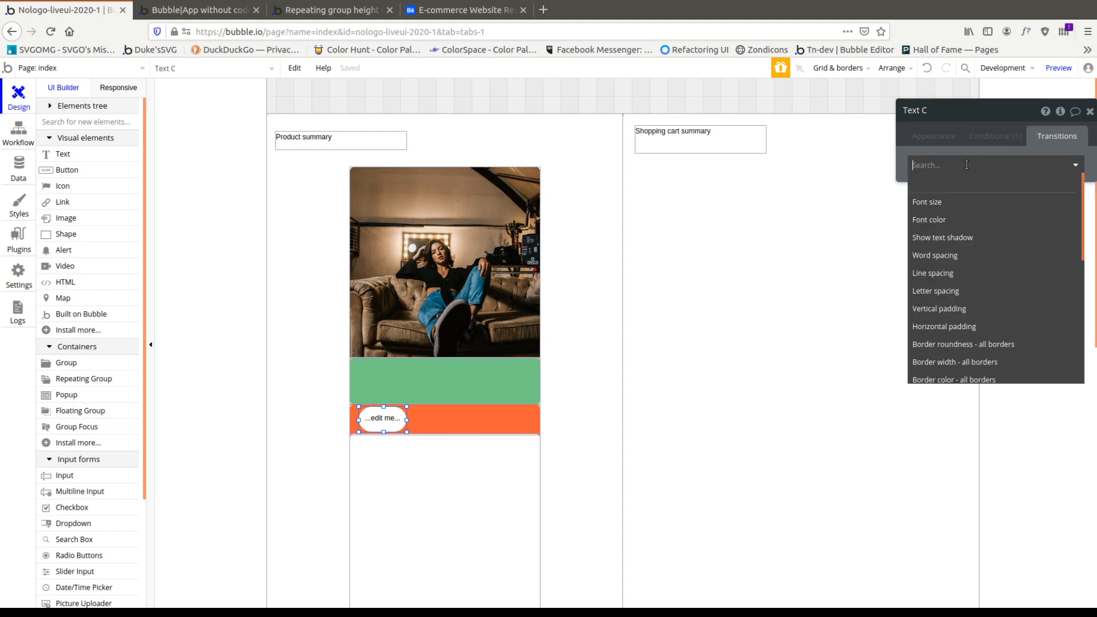
type("ba")
left_click(970, 202)
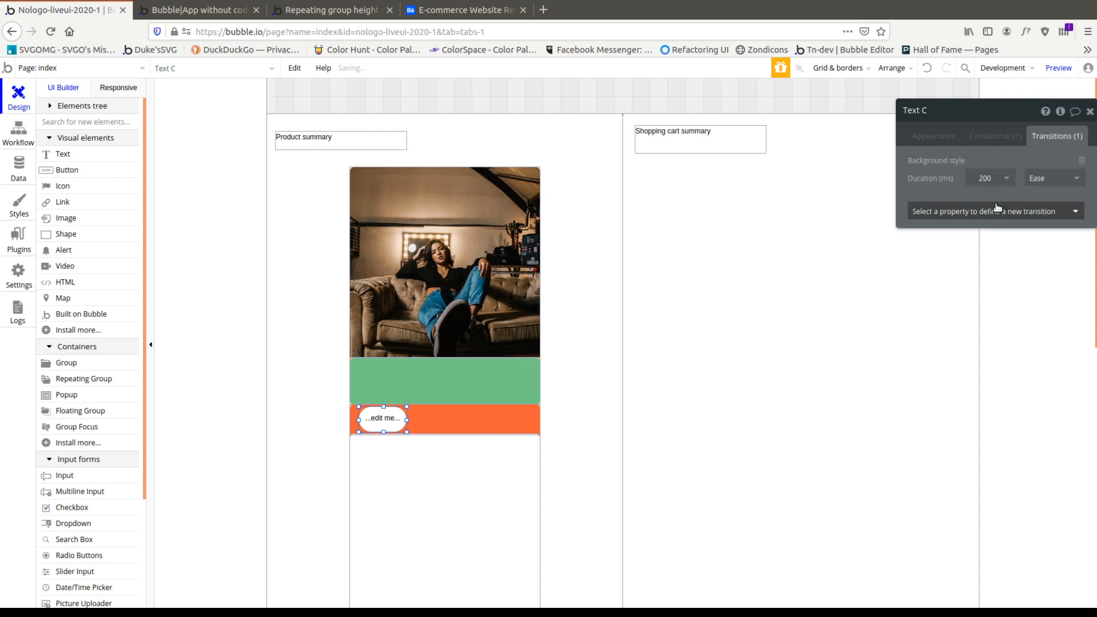
left_click(1005, 180)
left_click(980, 179)
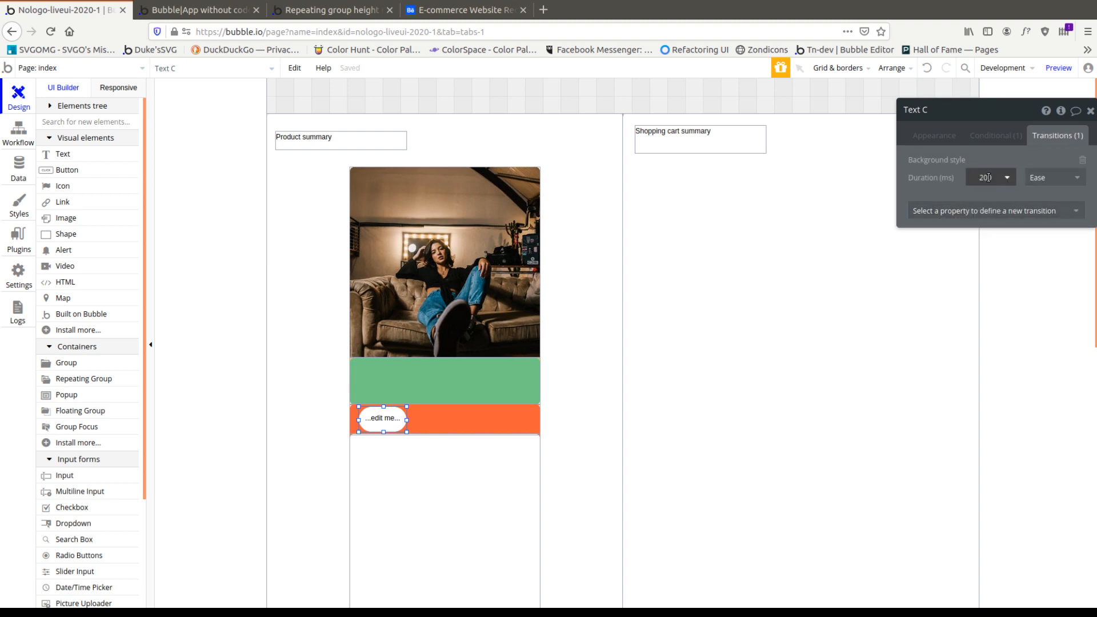
Copy the background color value #0091FF from the pill text's hover condition.
left_click(1006, 141)
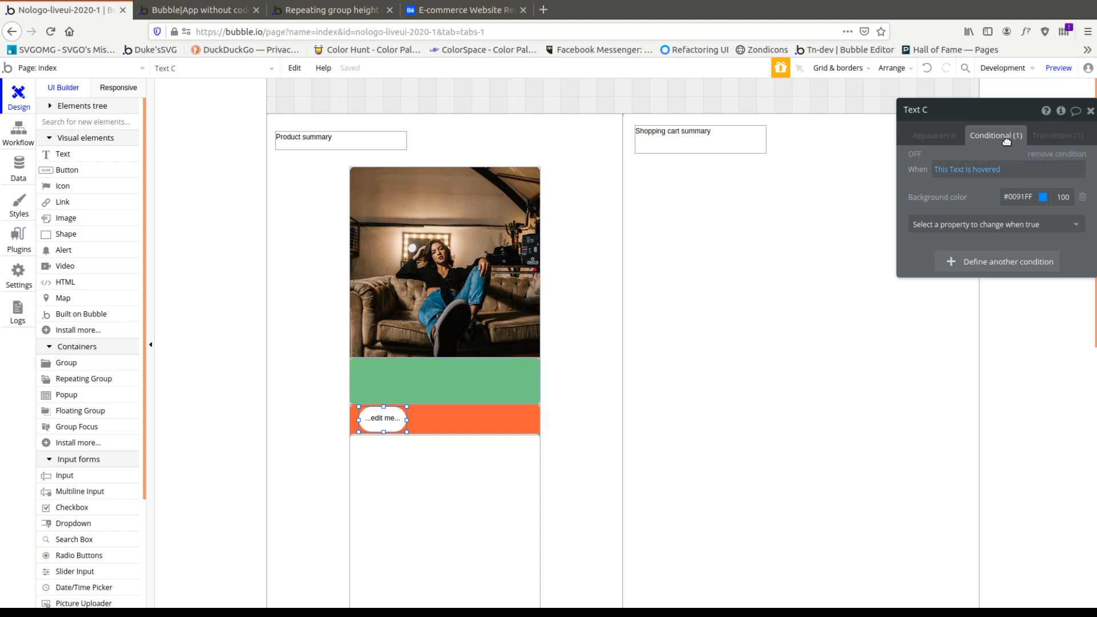
left_click(1015, 197)
key("ctrl+c")
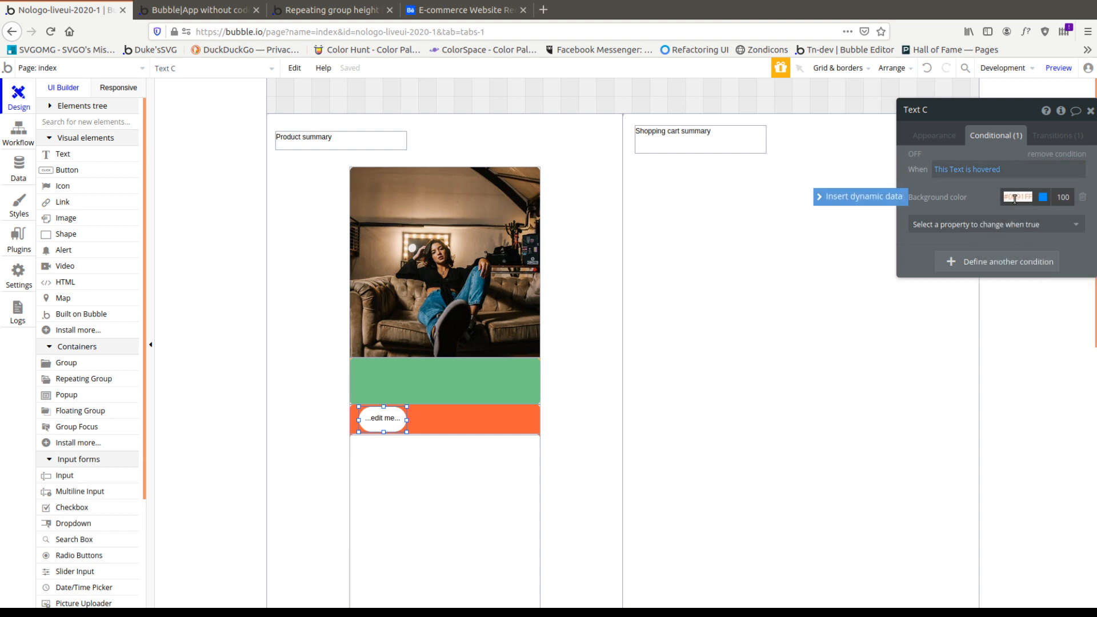
left_click(979, 197)
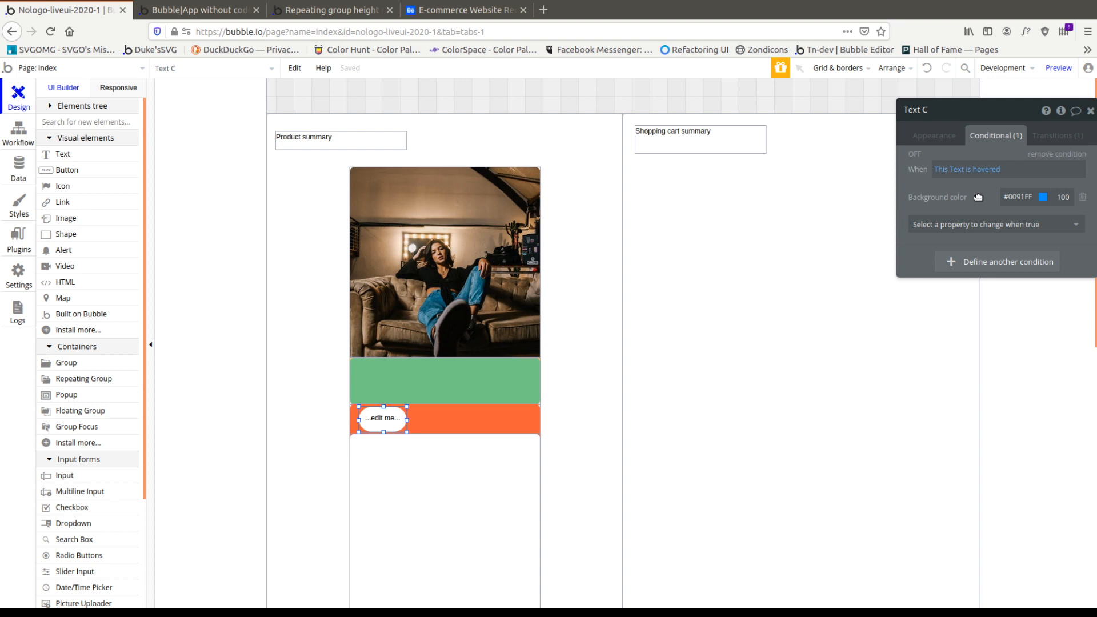
Add a second condition for when the pill text is pressed, checking the Behance e-commerce reference along the way.
left_click(977, 263)
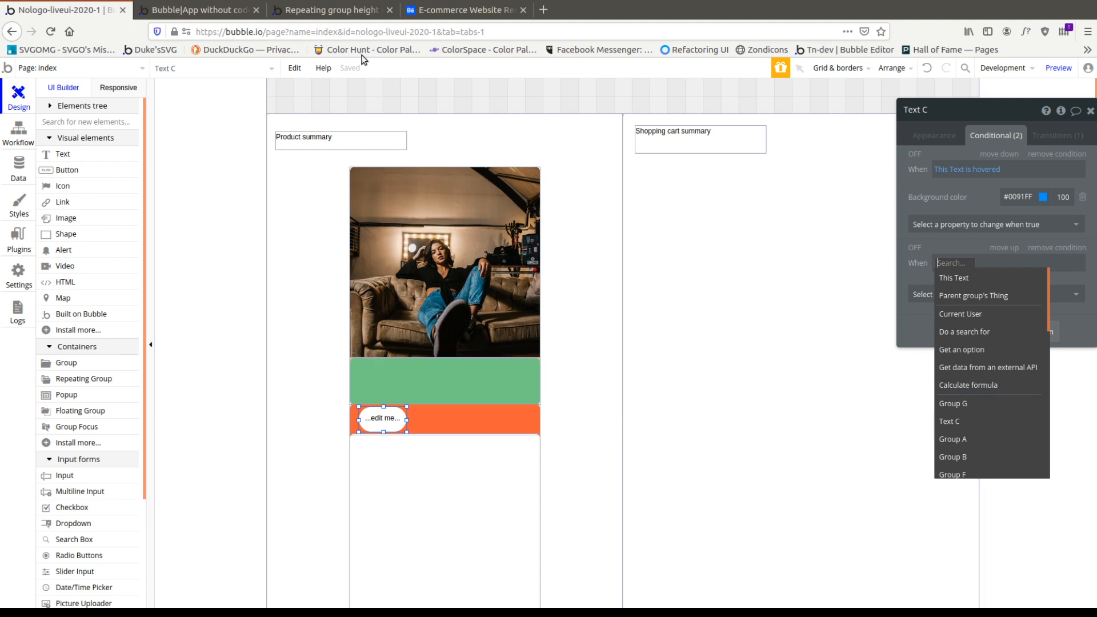
left_click(467, 10)
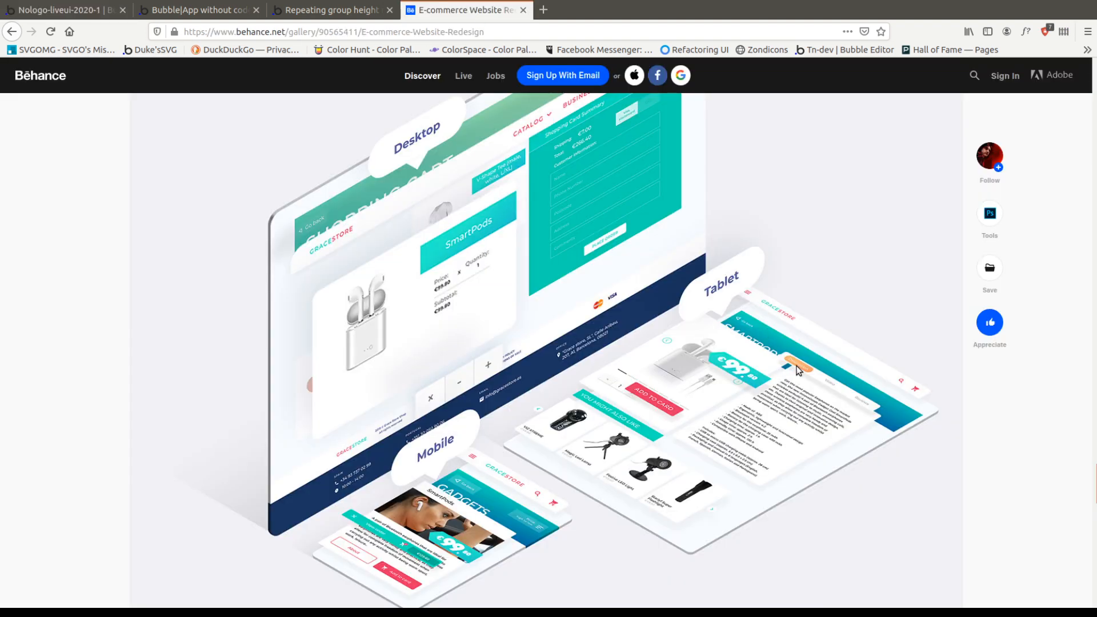
left_click(60, 11)
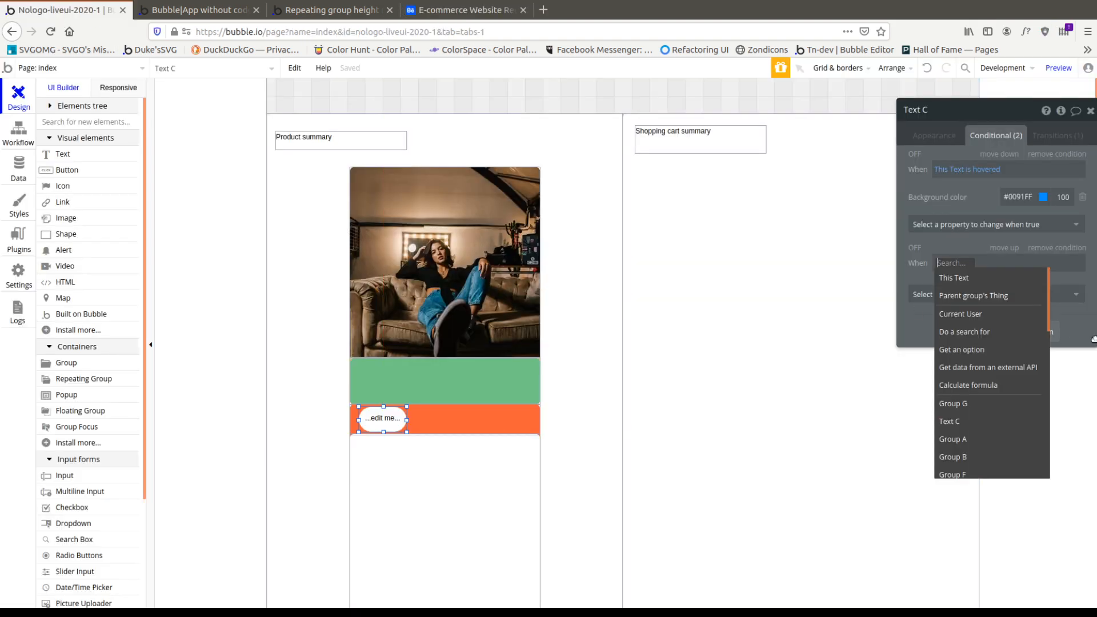
left_click(991, 284)
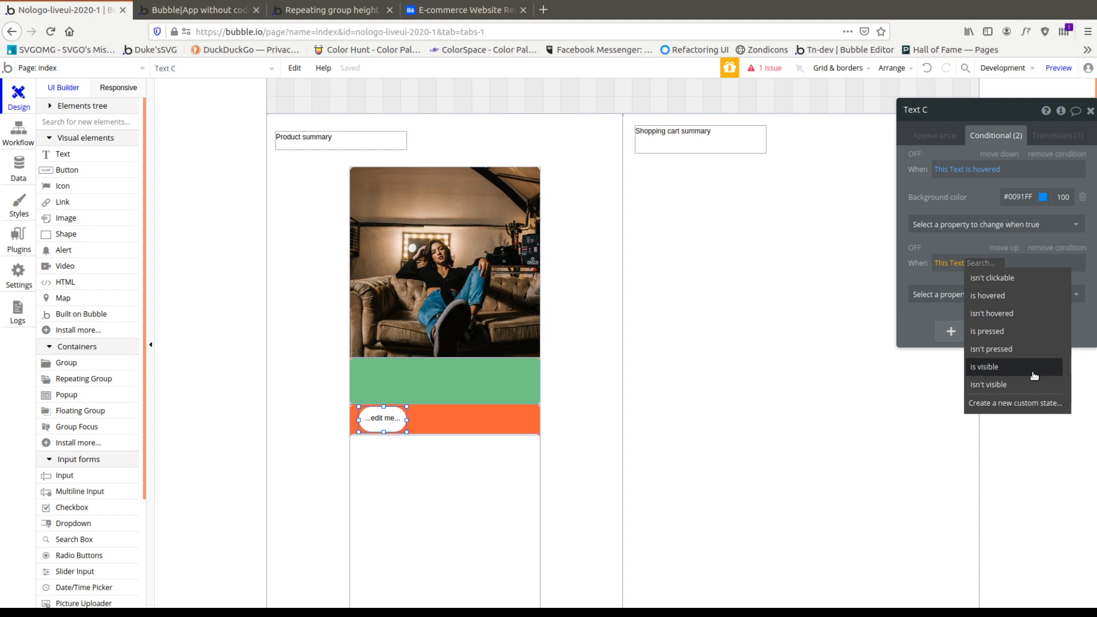
left_click(1005, 331)
Make the pressed condition change the pill text's background style to Gradient.
left_click(1010, 296)
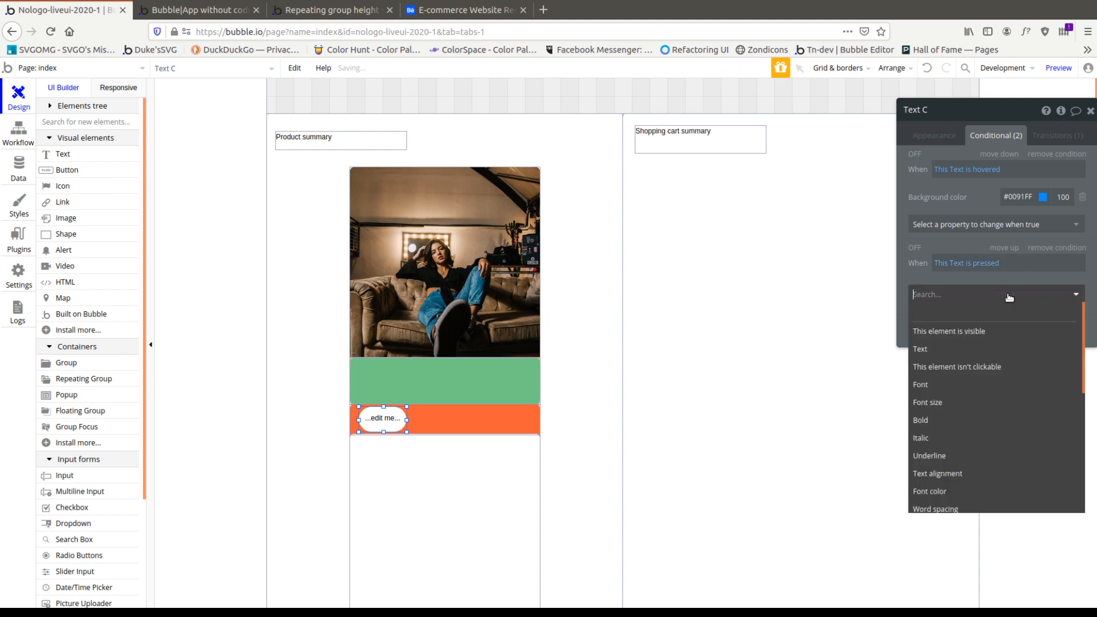
scroll(994, 455, "down", 1)
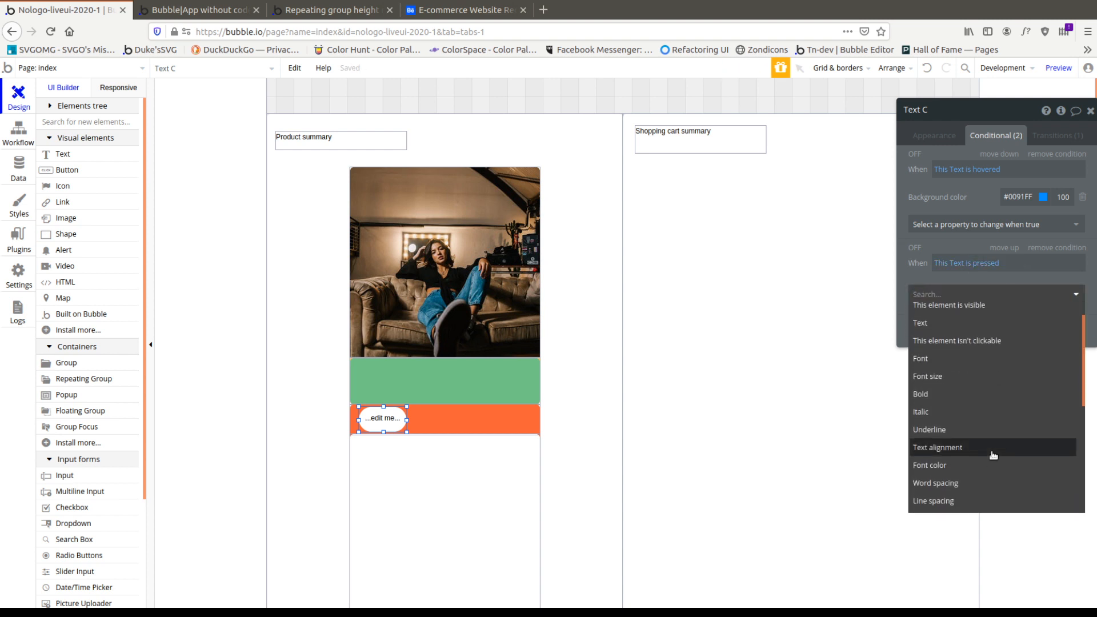
type("back")
left_click(989, 332)
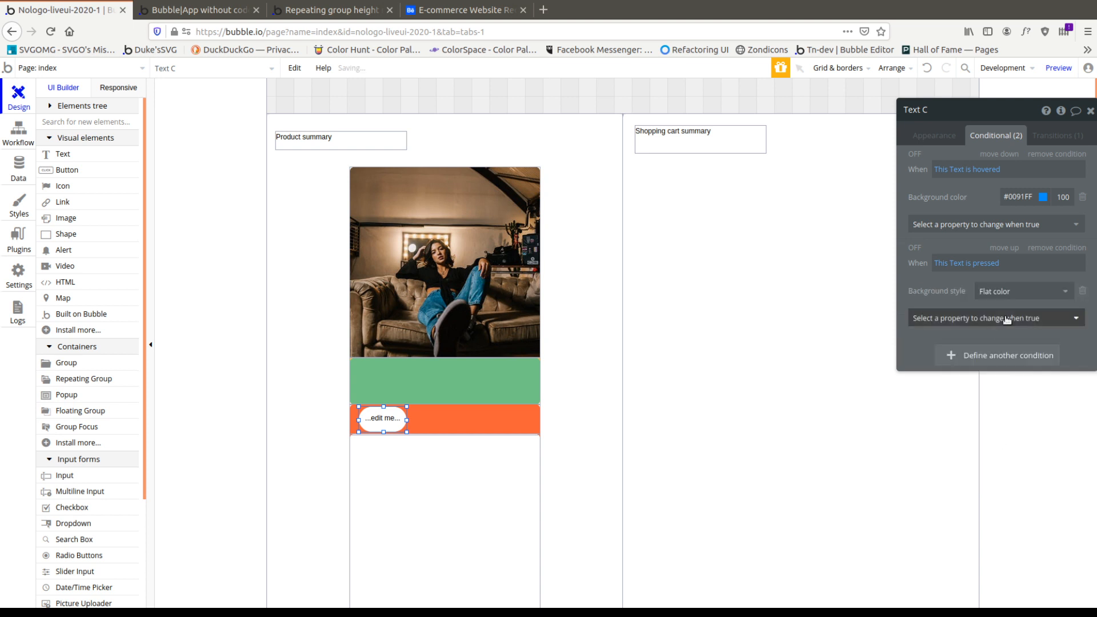
left_click(1015, 291)
left_click(998, 345)
Add the gradient's starting color to the pressed condition and set it to #0983E0, a darker shade of the hover blue.
left_click(990, 323)
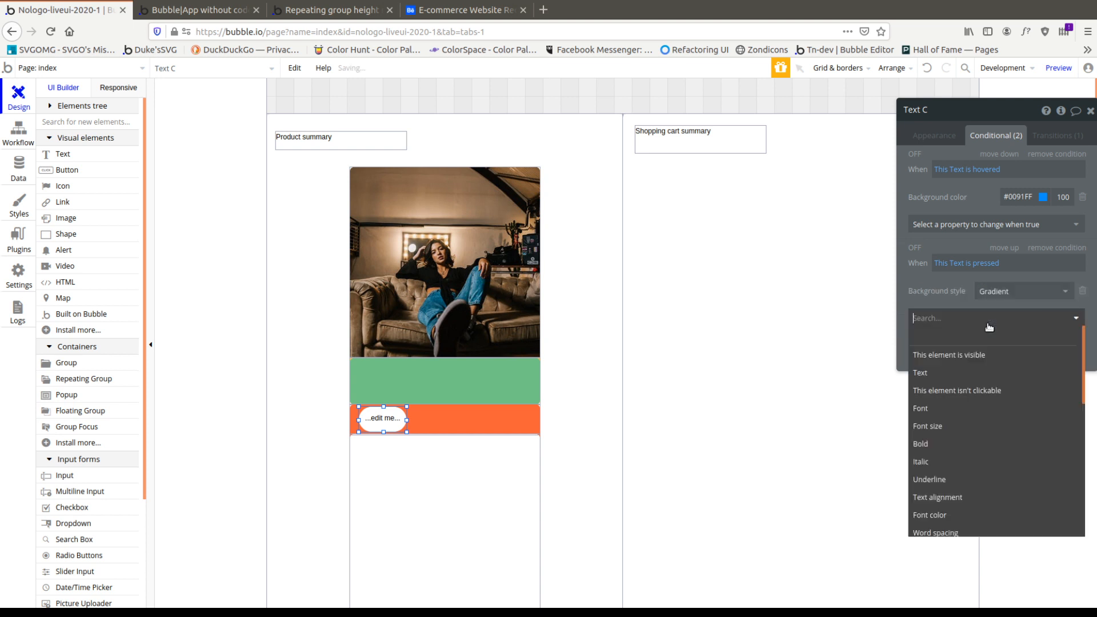
type("col")
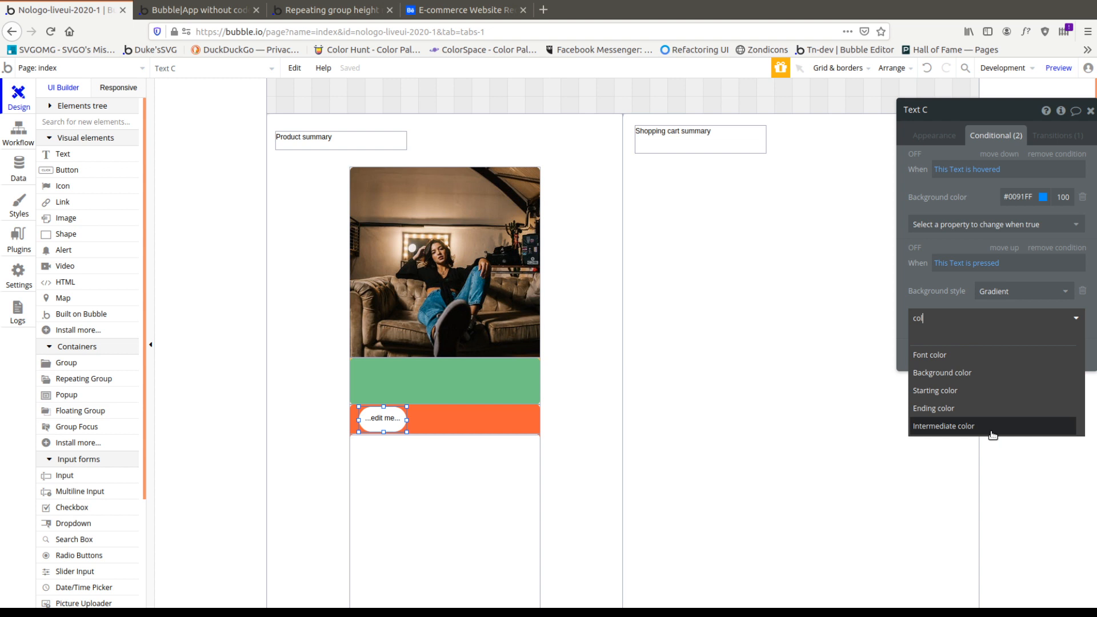
left_click(994, 389)
left_click(1029, 314)
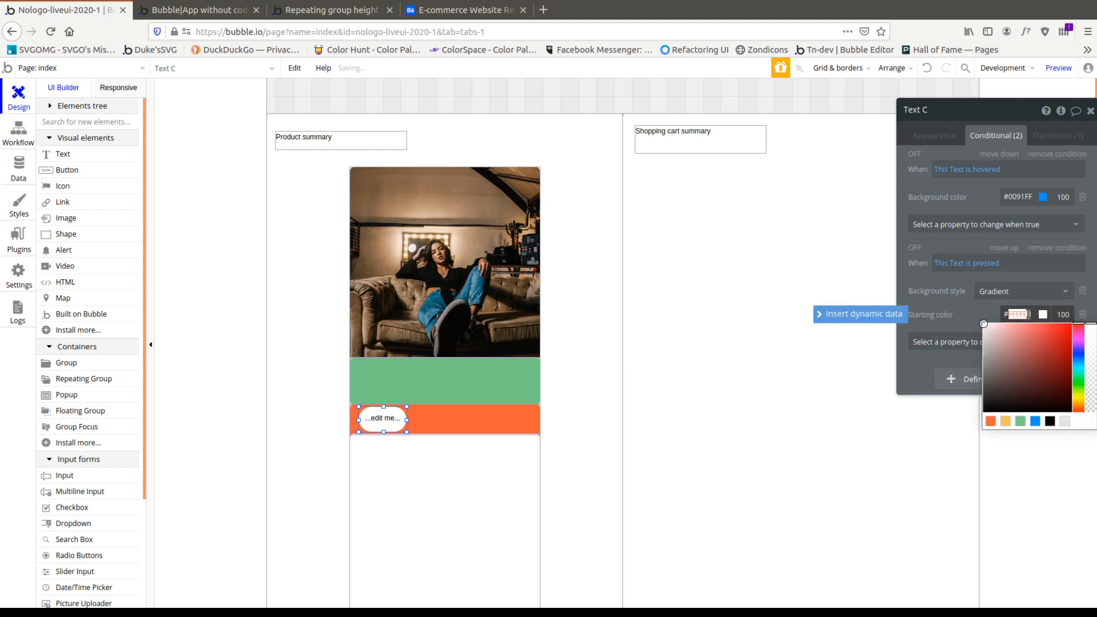
key("ctrl+v")
left_click(1009, 313)
key("BackSpace")
left_click(986, 313)
left_click(1043, 317)
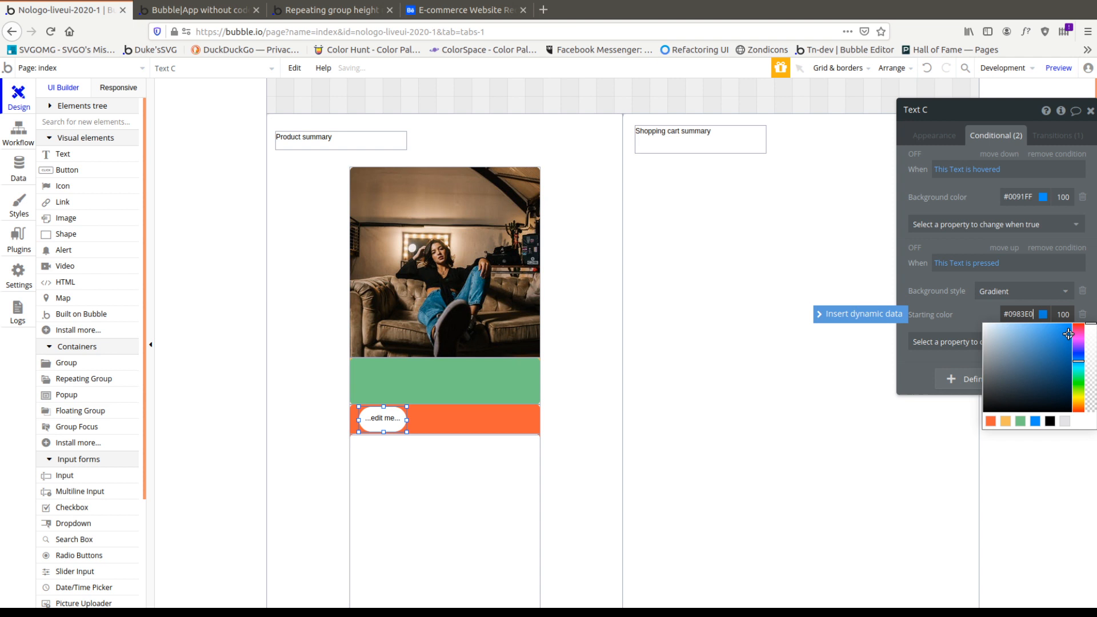
left_click(968, 311)
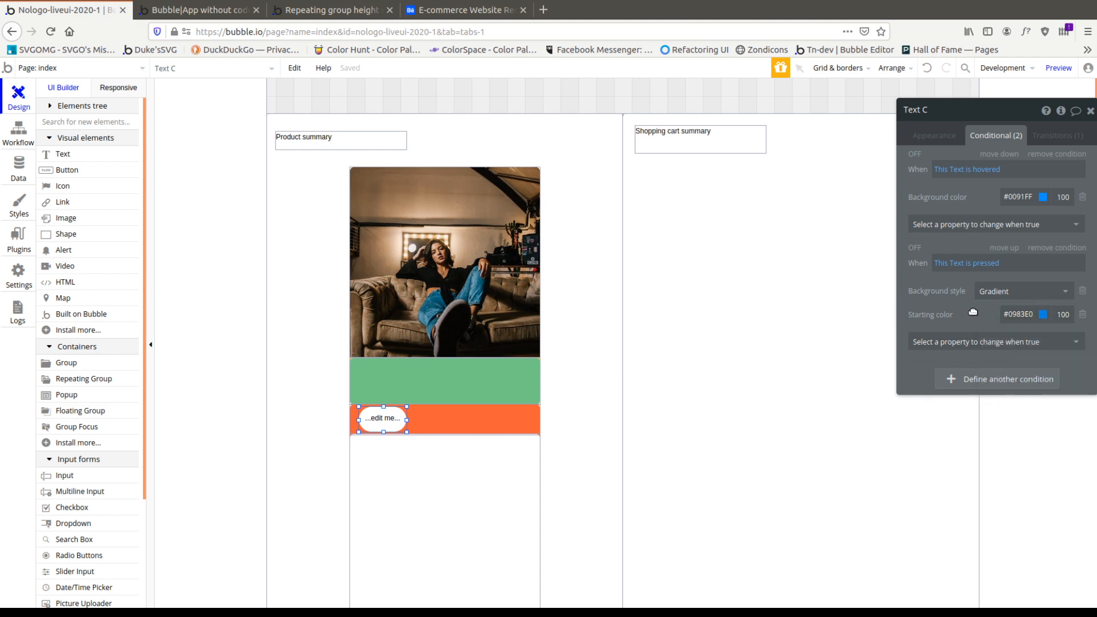
Change the pressed condition's starting color to #007BD9 and add an ending color of #199BFF.
left_click(1043, 315)
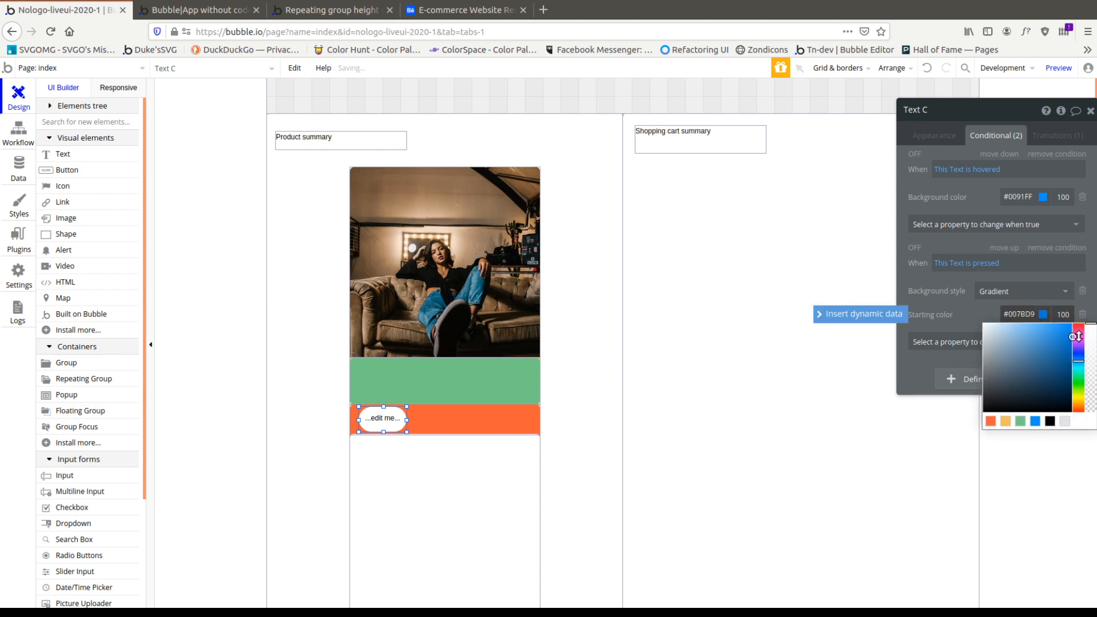
left_click(1000, 343)
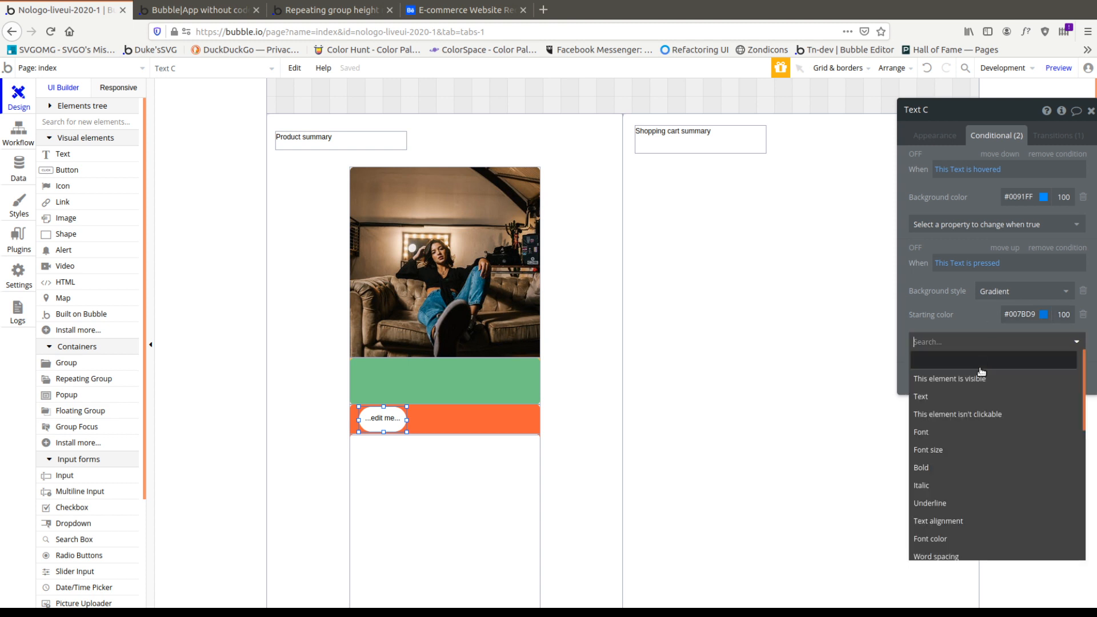
type("end")
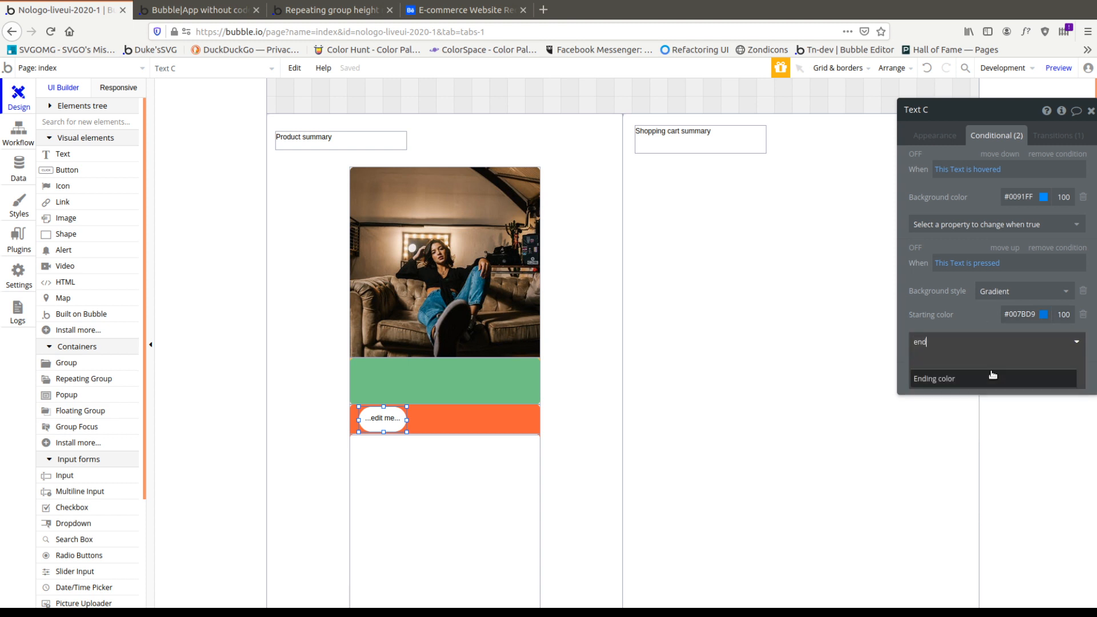
left_click(993, 374)
left_click(1033, 338)
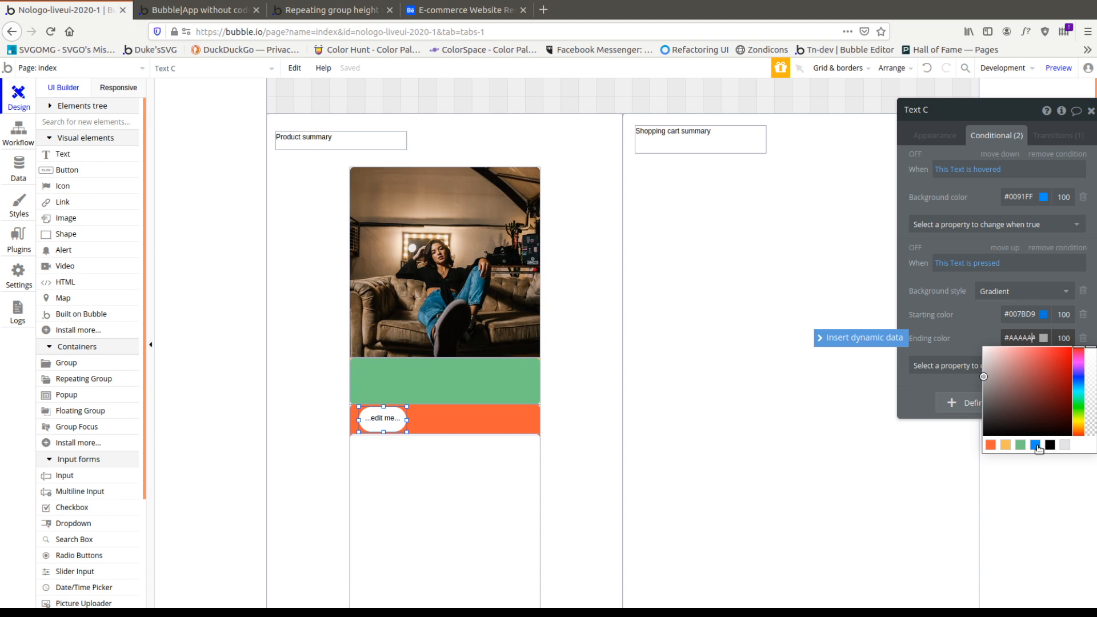
left_click(1035, 446)
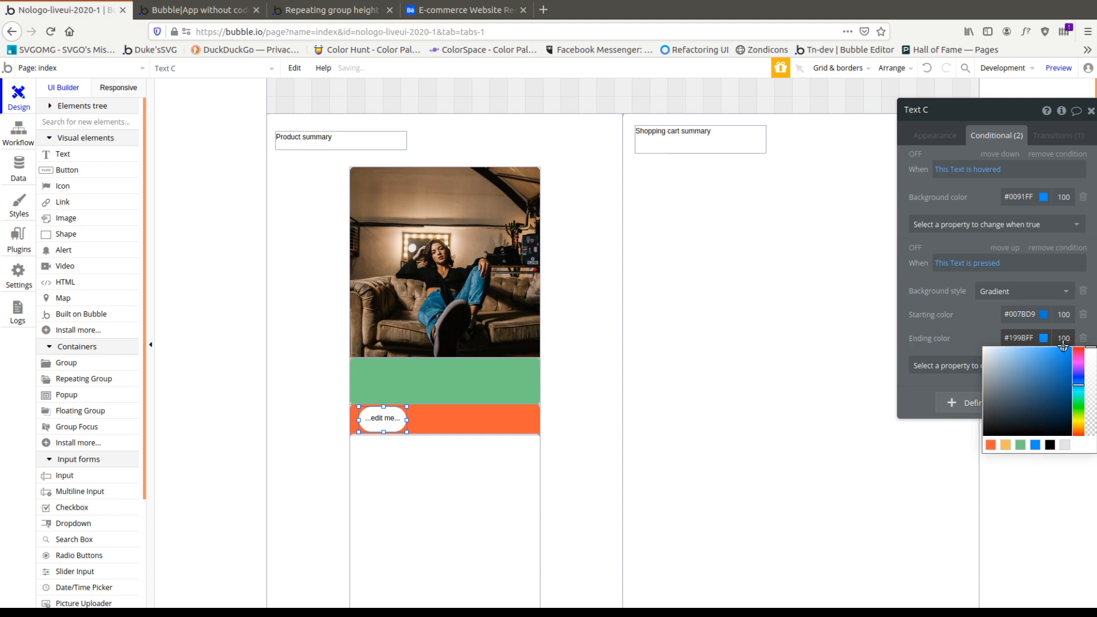
Add the gradient direction property to the pill text's pressed condition and set it to Right.
left_click(946, 366)
scroll(983, 486, "down", 5)
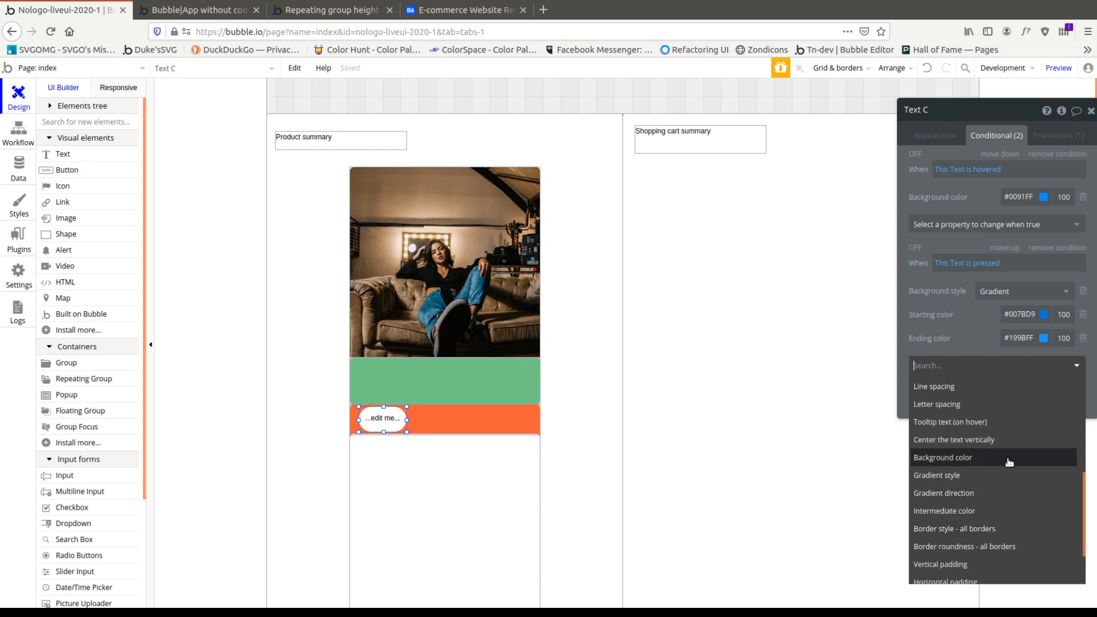
left_click(1000, 492)
left_click(1023, 291)
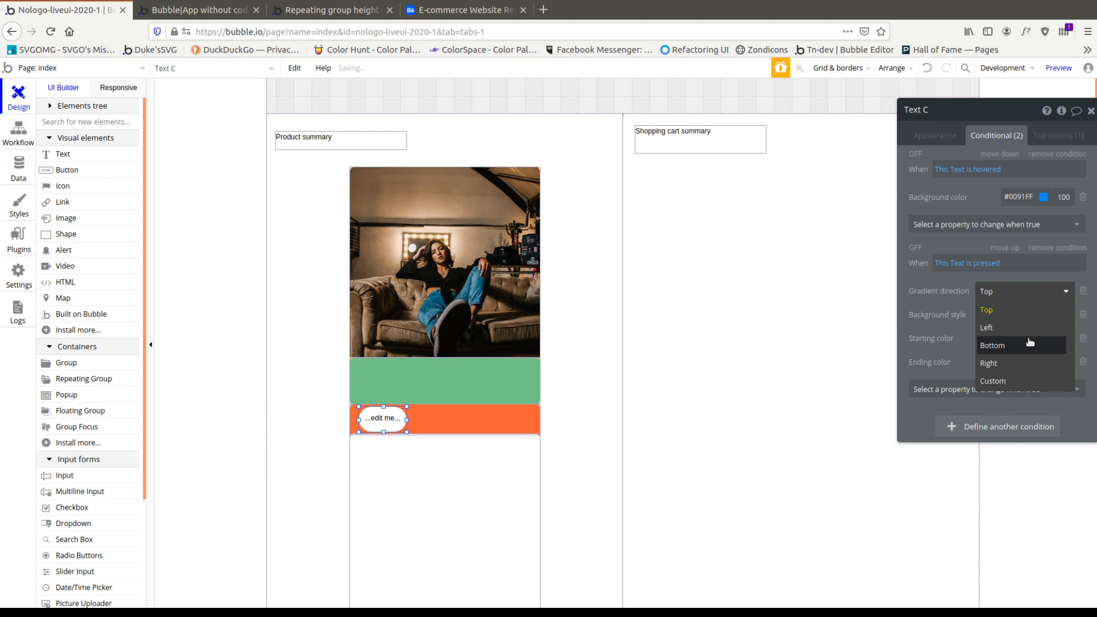
left_click(1022, 316)
left_click(1017, 288)
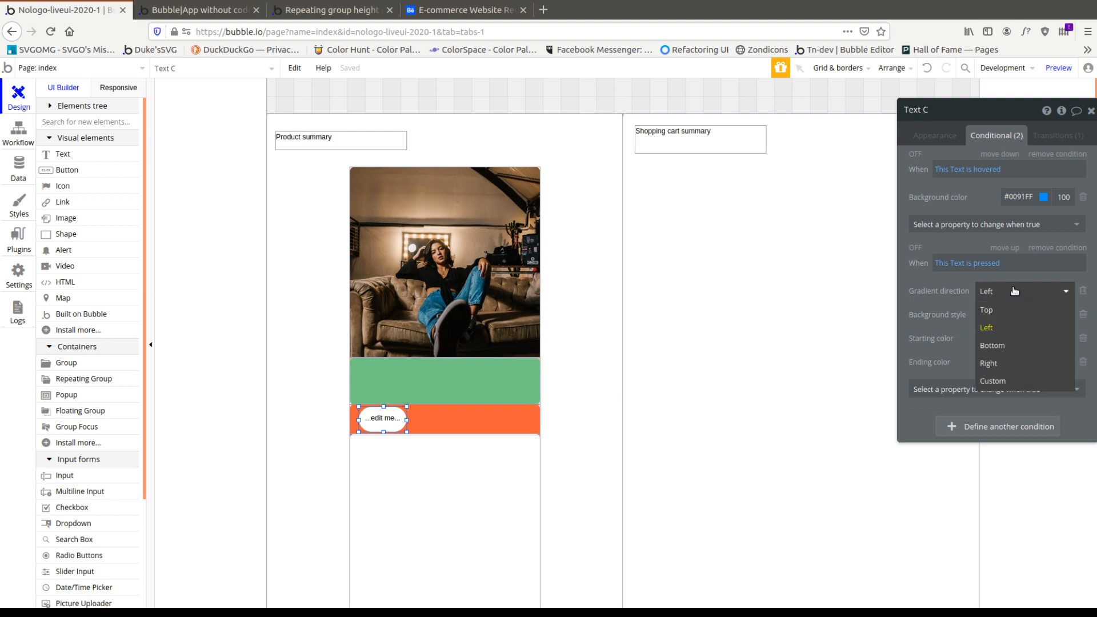
left_click(1032, 369)
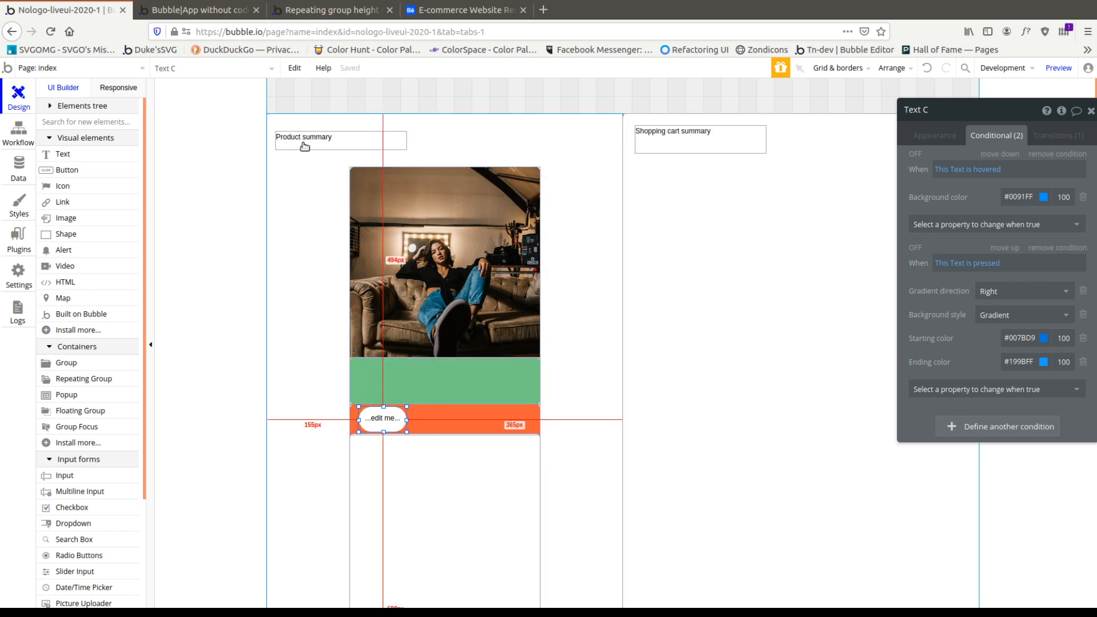
Check the pill's hover and press colors in the preview page, and return to the Bubble editor.
left_click(309, 14)
left_click(240, 10)
left_click(389, 108)
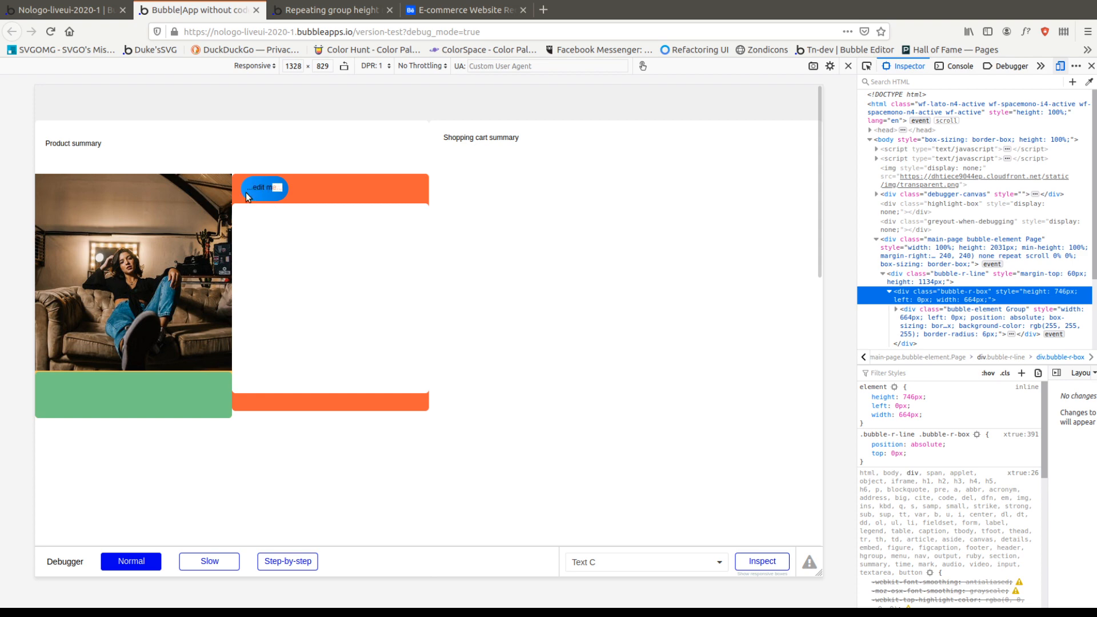
left_click(74, 13)
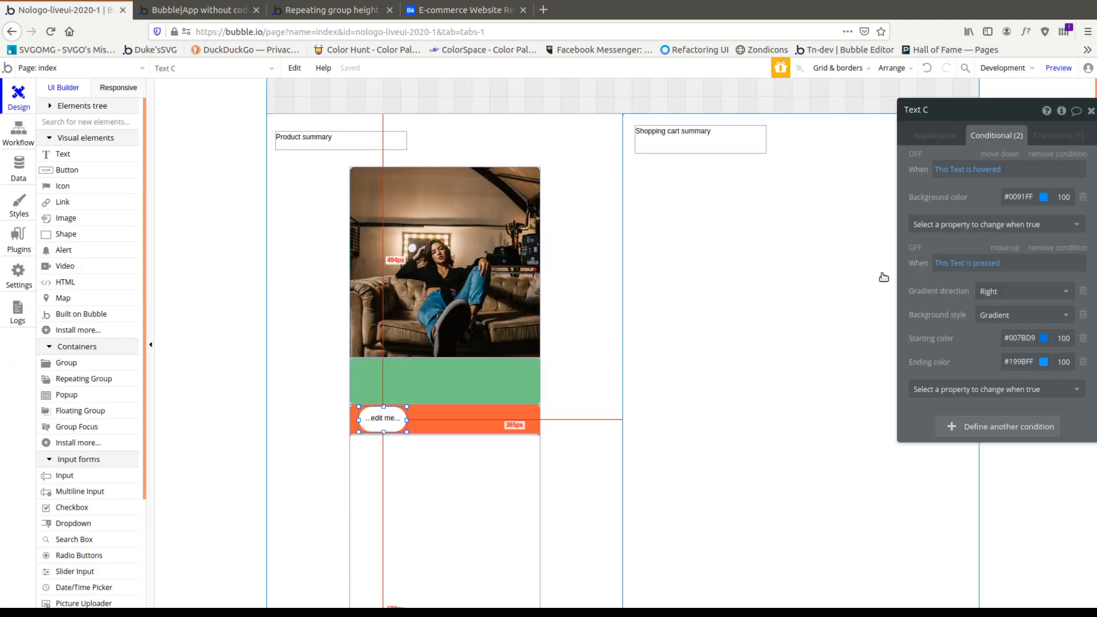
Set the pill text's line spacing to 1.2 and return to its conditions.
left_click(931, 133)
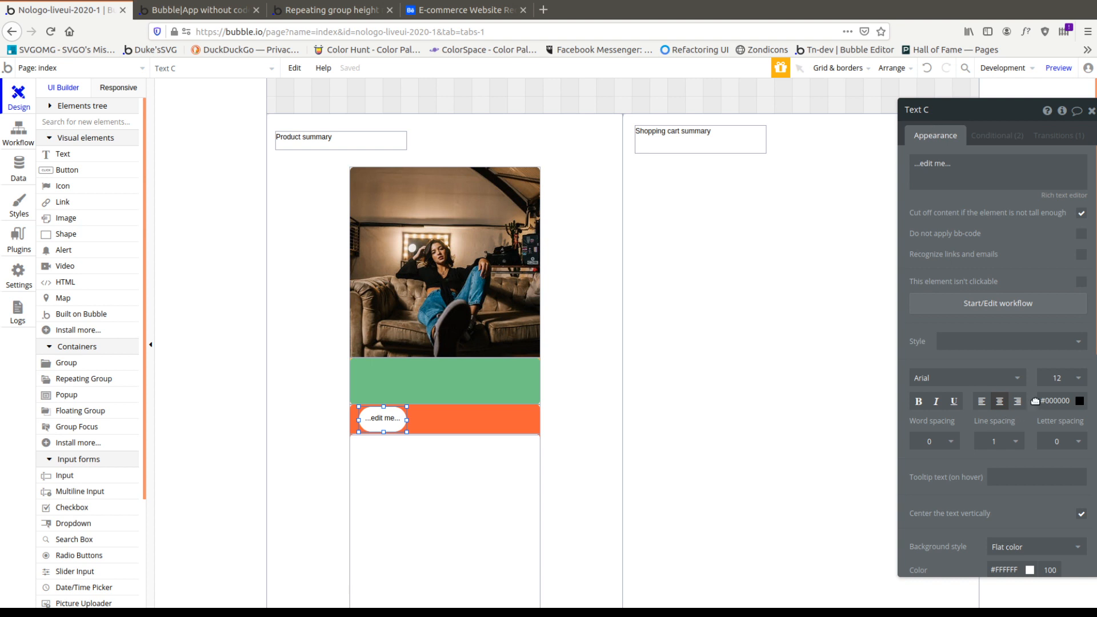
left_click(1000, 443)
left_click(1061, 406)
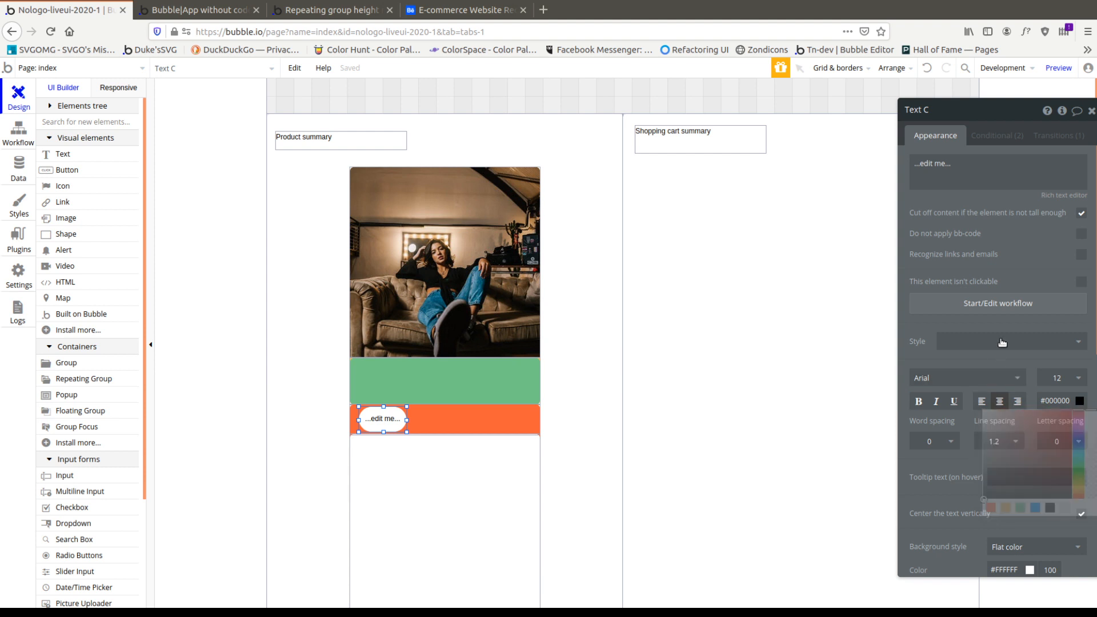
left_click(1006, 137)
left_click(998, 224)
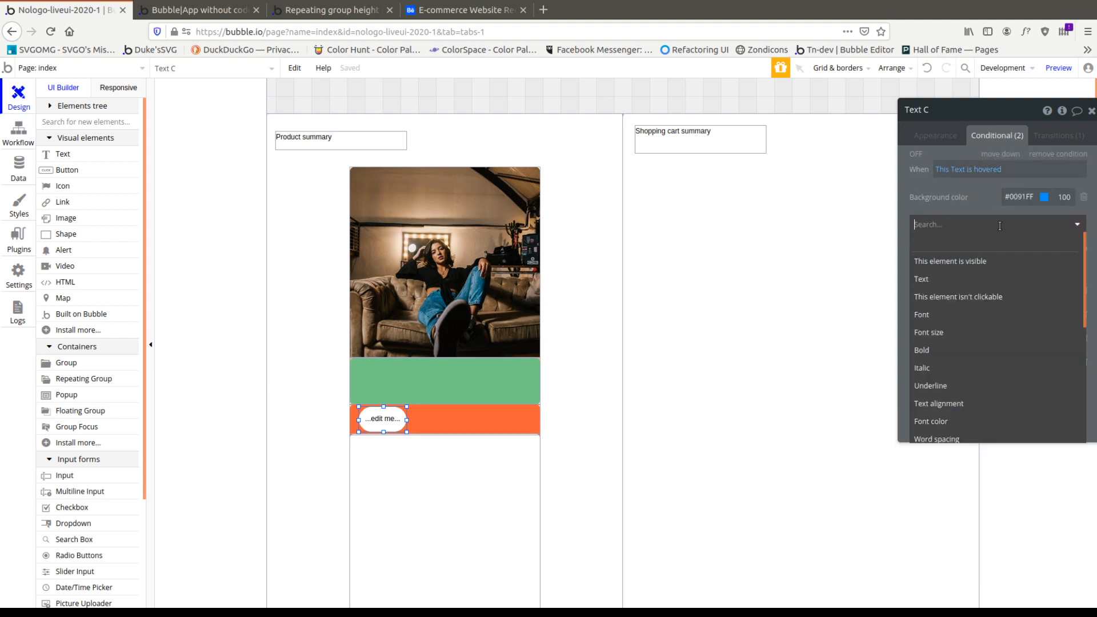
left_click(966, 280)
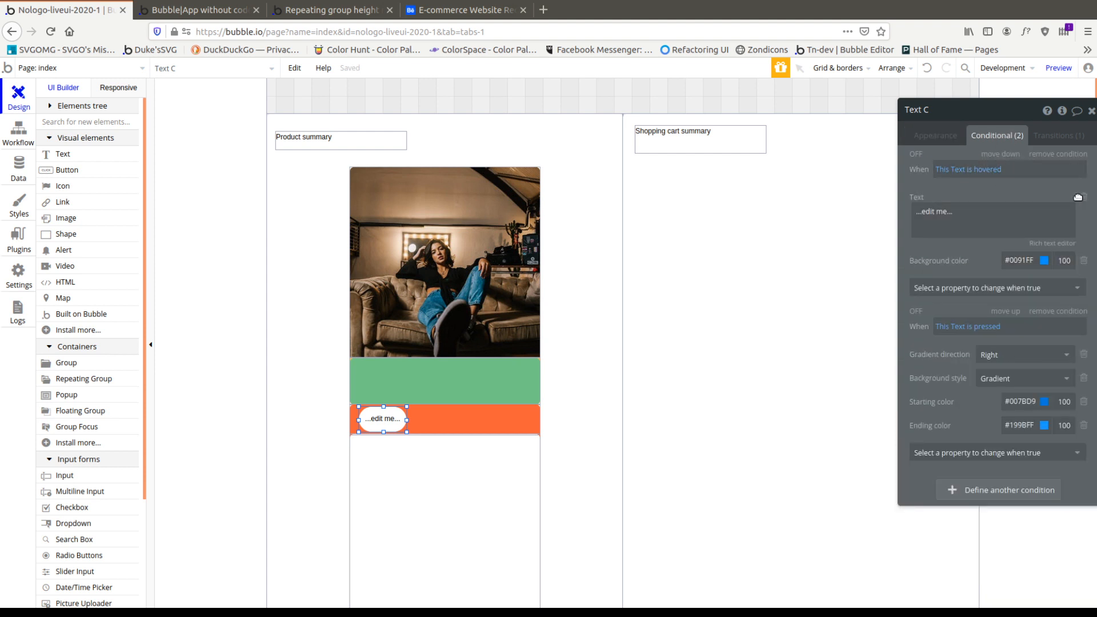
left_click(1083, 198)
Add a font color change to the pill text's hover condition and set it to #FFFFFF.
left_click(1018, 225)
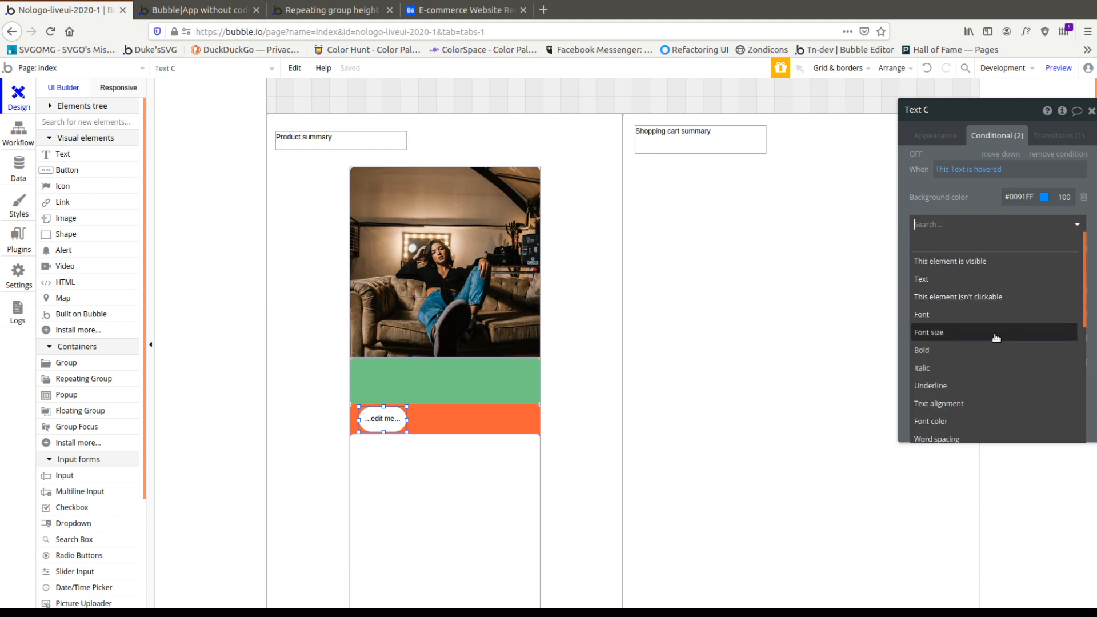
left_click(955, 421)
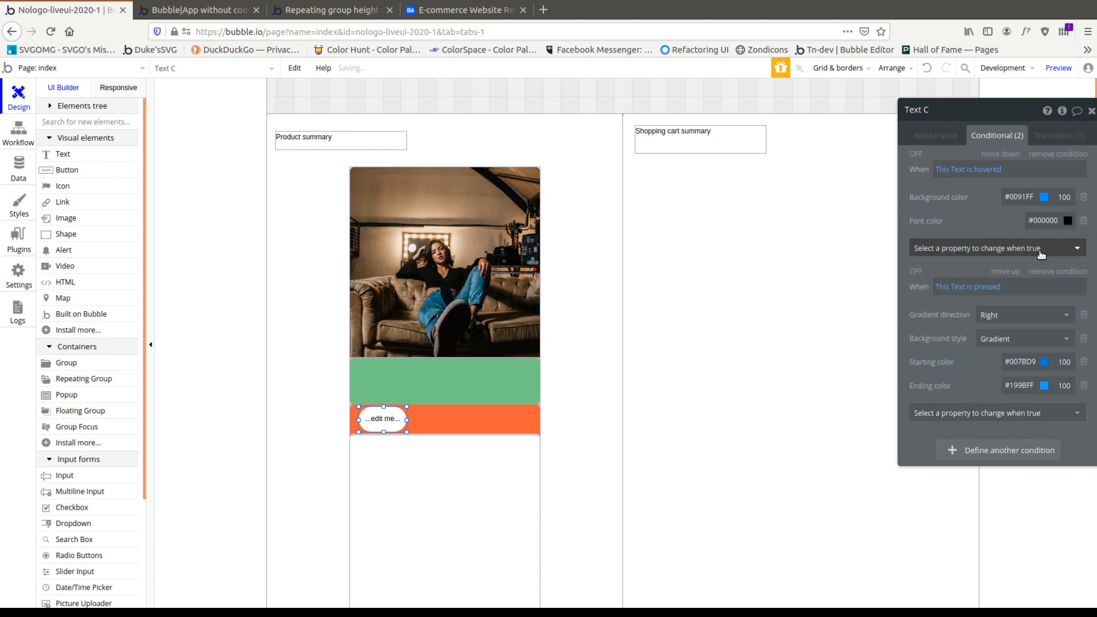
left_click(1041, 220)
left_click_drag(1039, 249, 821, 196)
left_click(942, 202)
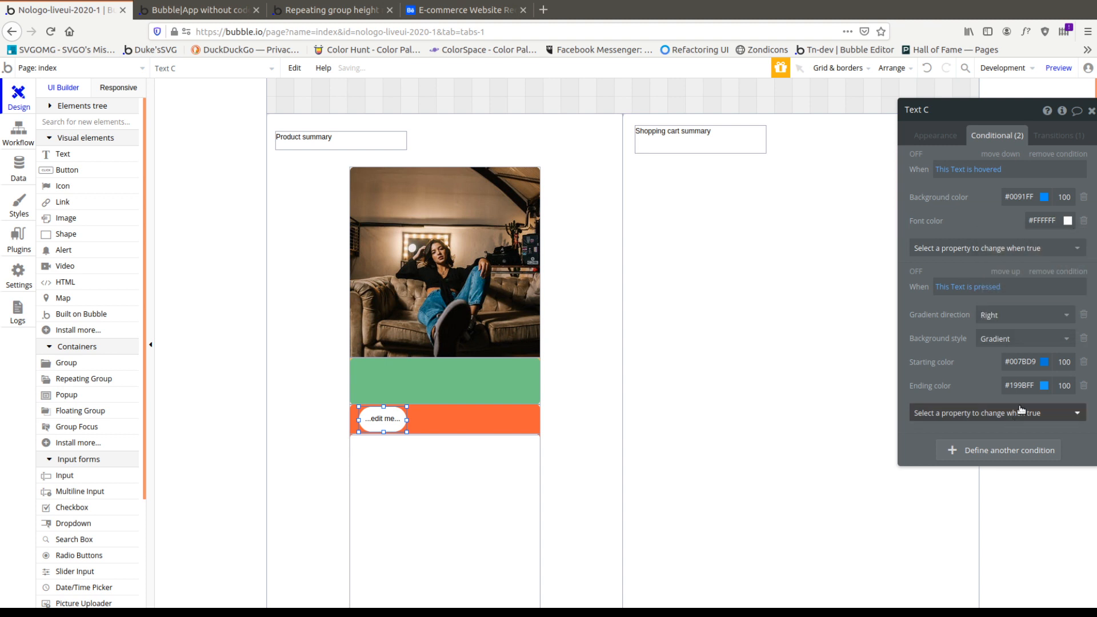
Add a font color change to the pill text's pressed condition and make it white.
left_click(1004, 416)
type("font")
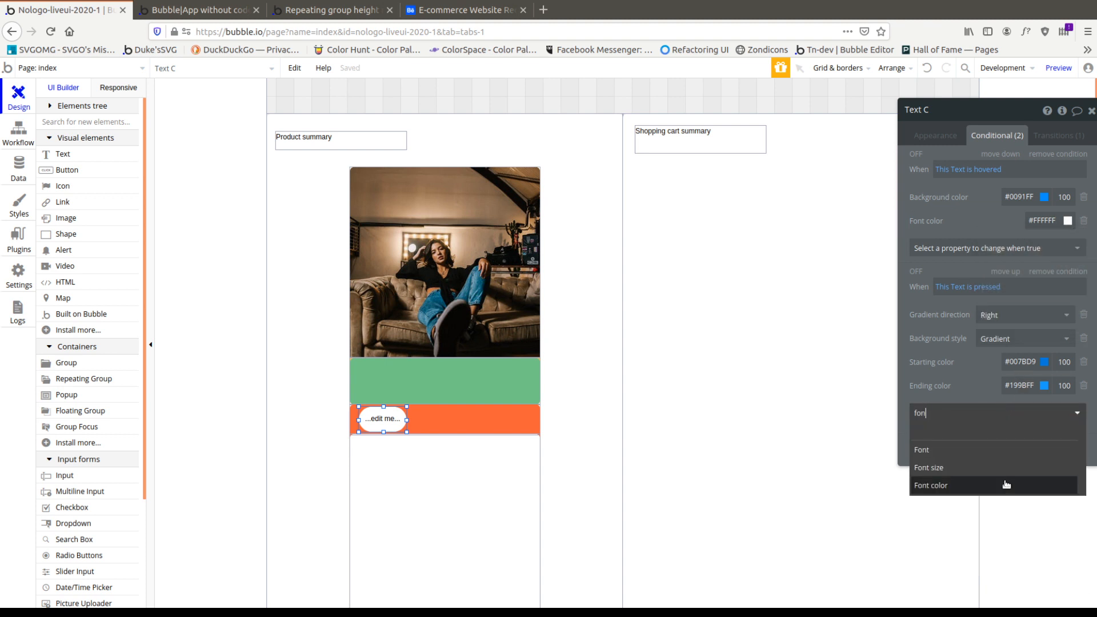
left_click(998, 495)
left_click(1068, 409)
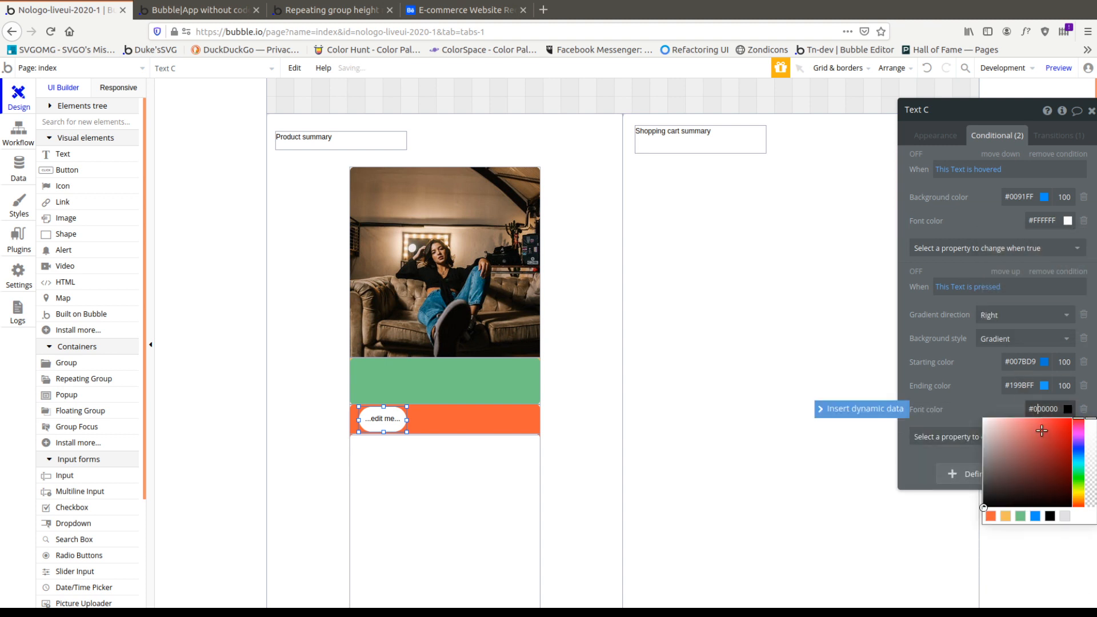
left_click(987, 422)
left_click(967, 407)
Define a new transition on the pill text for its font color.
left_click(1063, 136)
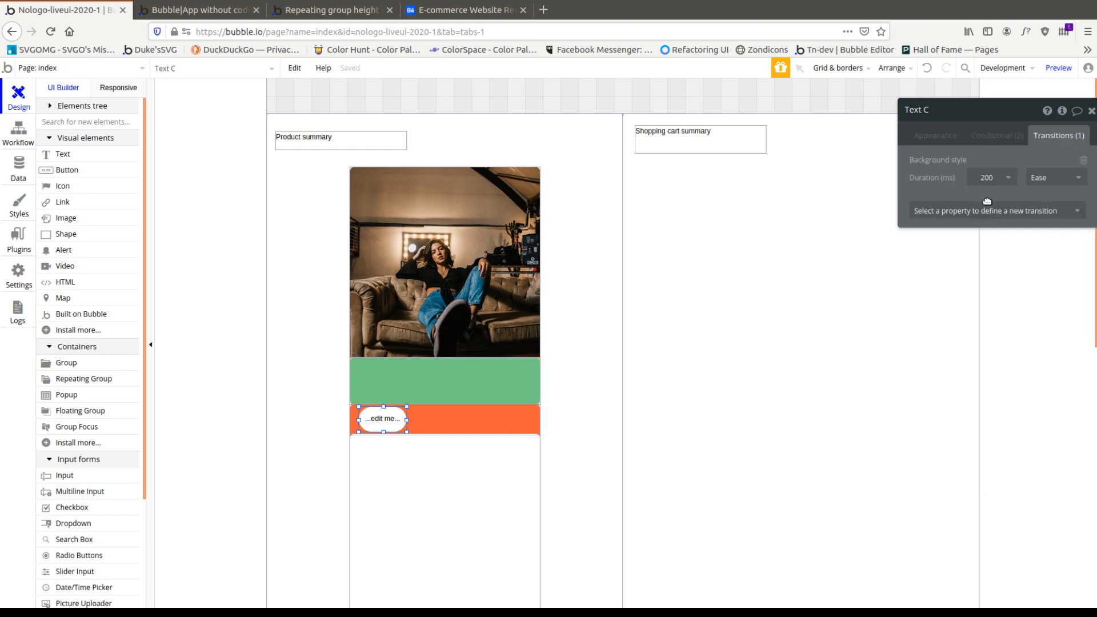
left_click(995, 210)
left_click(1006, 264)
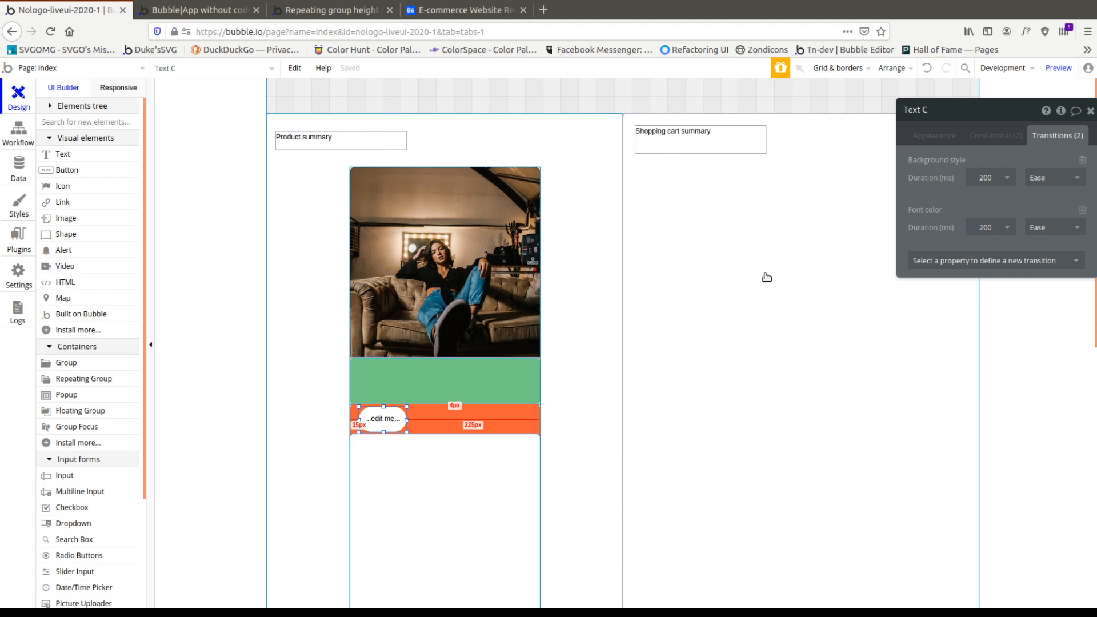
Replace the pill's placeholder text with "Description".
left_click(936, 135)
left_click(944, 169)
type("De")
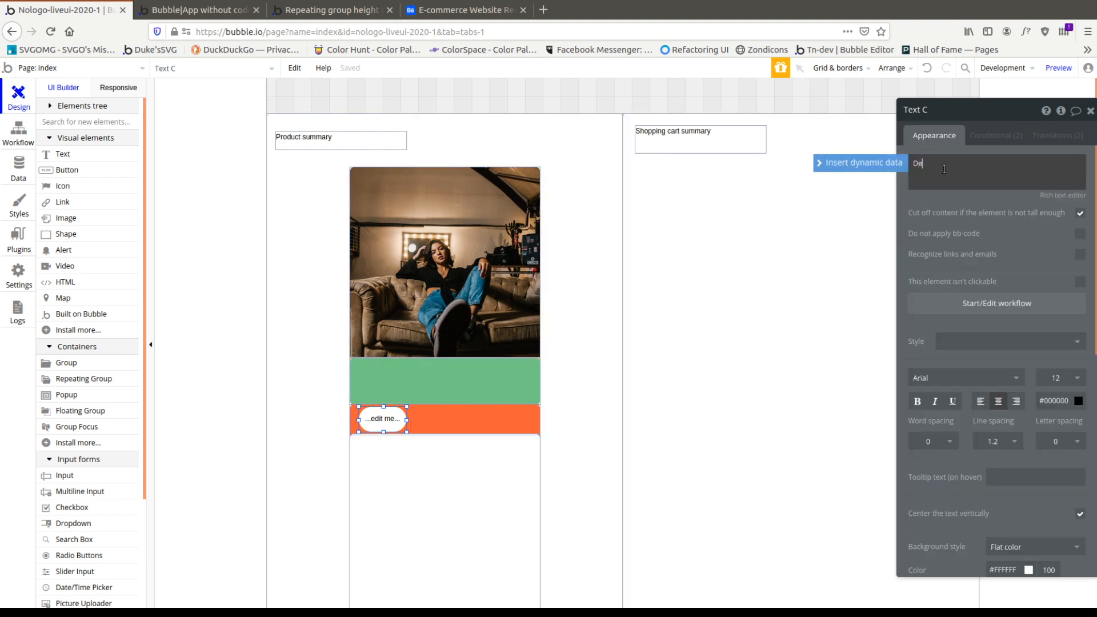
type("scription")
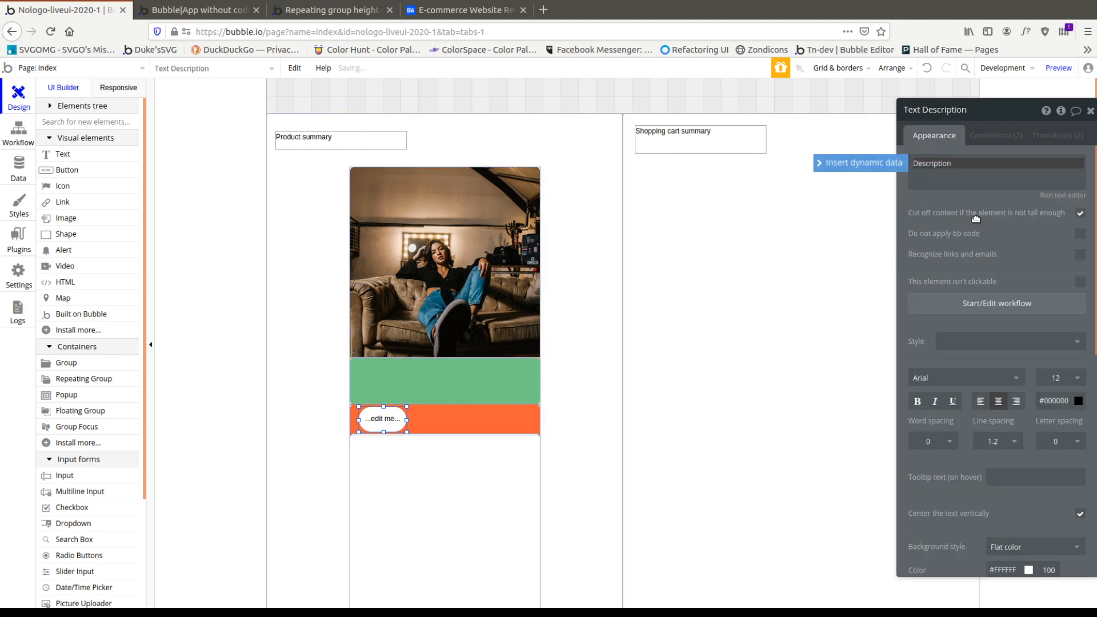
Turn off fixed width for the Description pill and set its minimum width to 99% of the current width.
scroll(1069, 438, "down", 5)
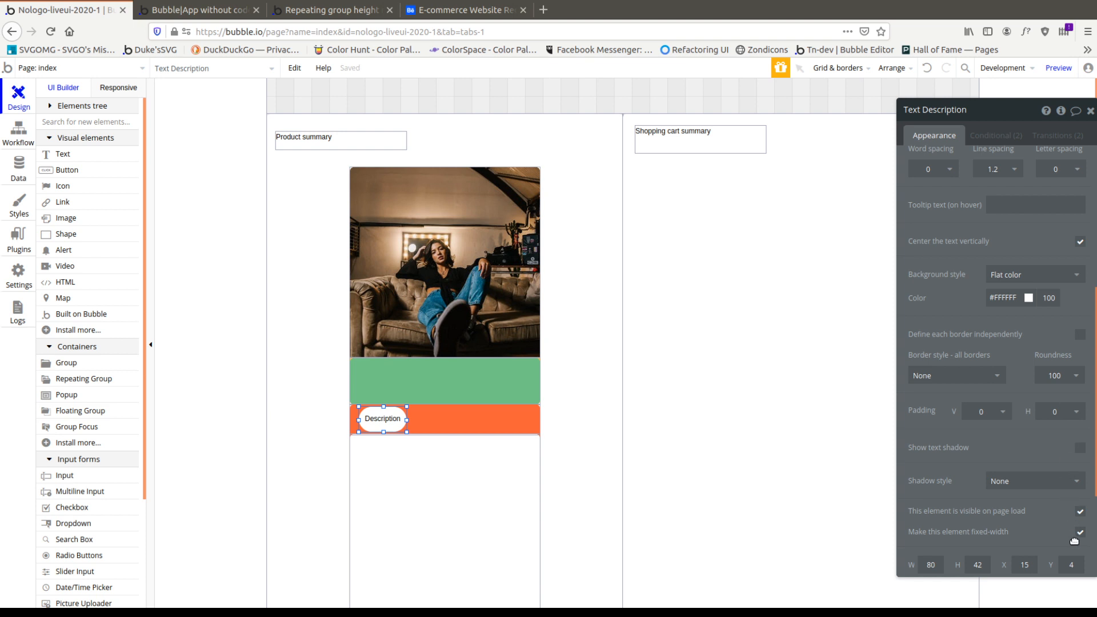
left_click(1080, 533)
scroll(1078, 514, "down", 4)
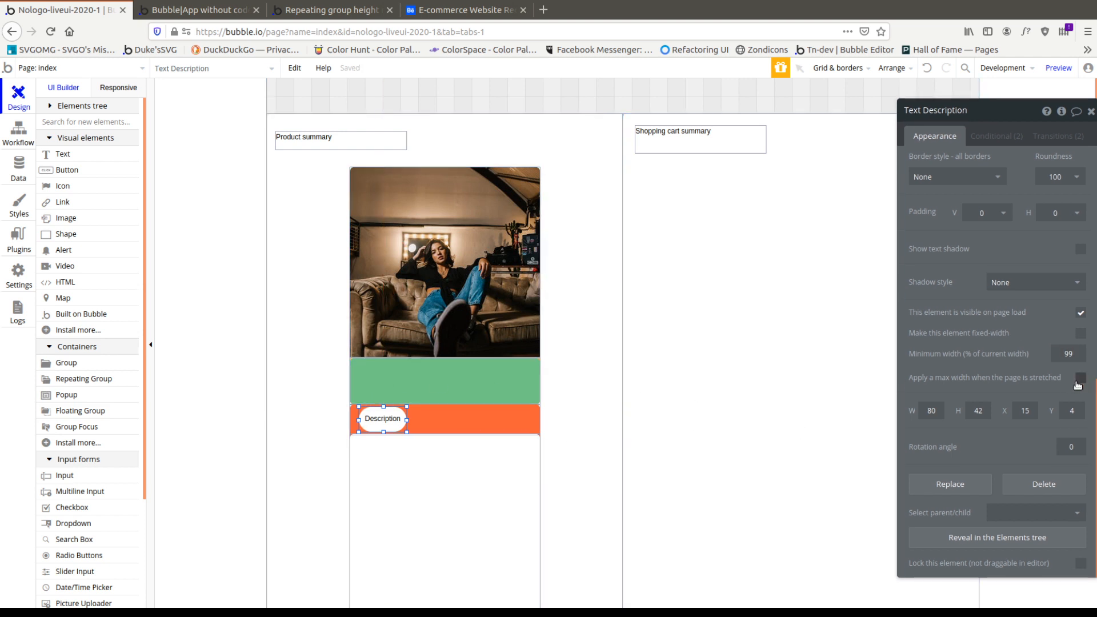
Duplicate the Description pill twice and place the copies beside it in the orange header.
left_click(396, 422)
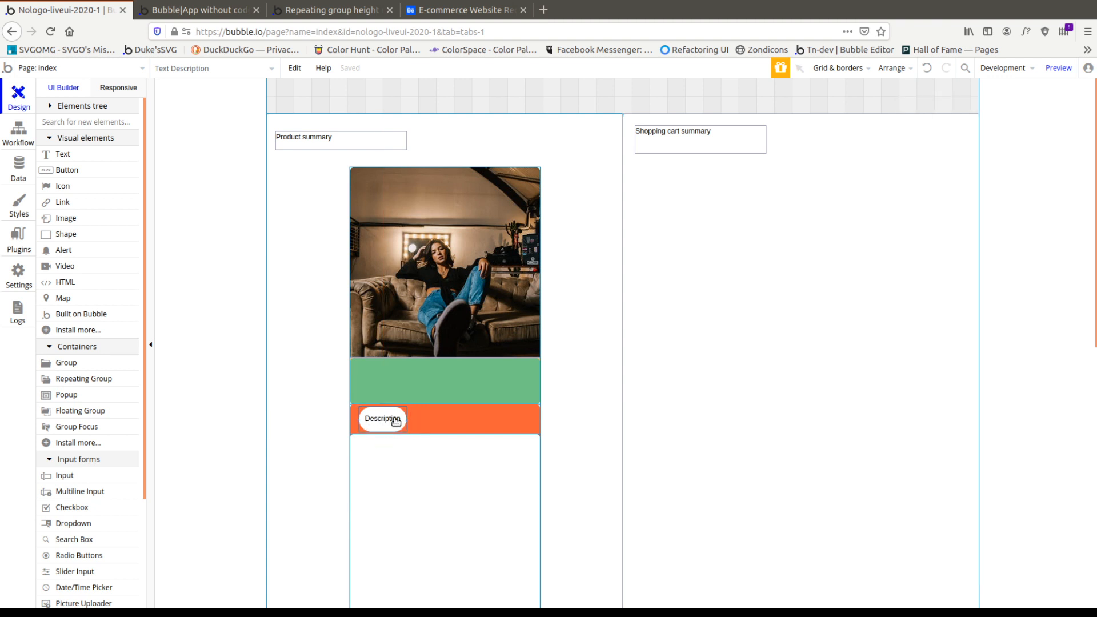
left_click_drag(396, 422, 437, 425)
key("ctrl+v")
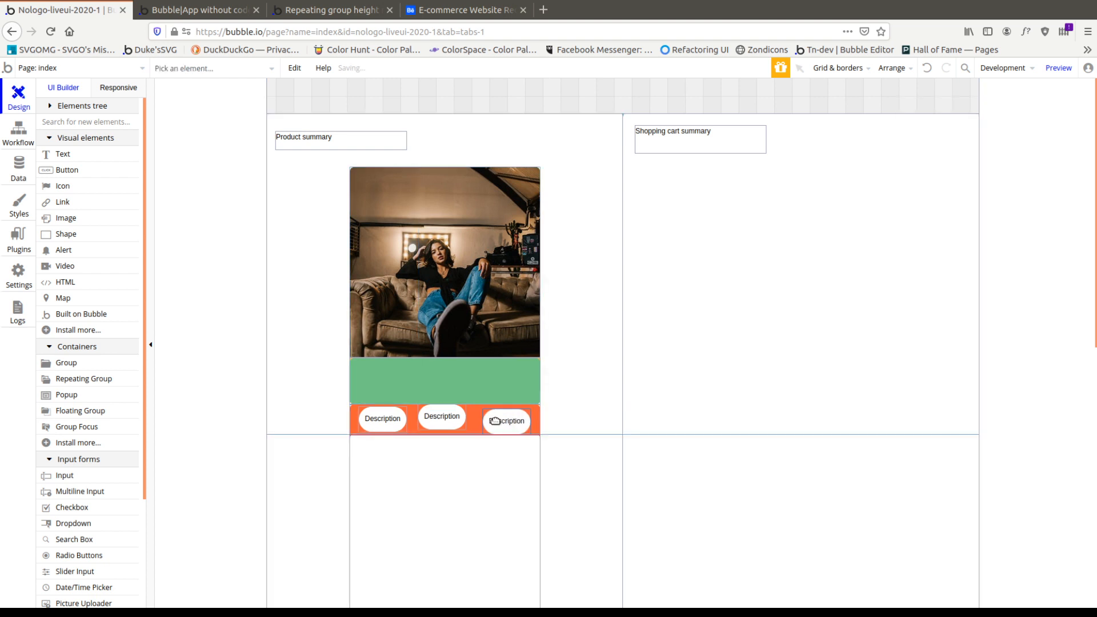
Center the two copied Description pills vertically within the orange header.
left_click(503, 419)
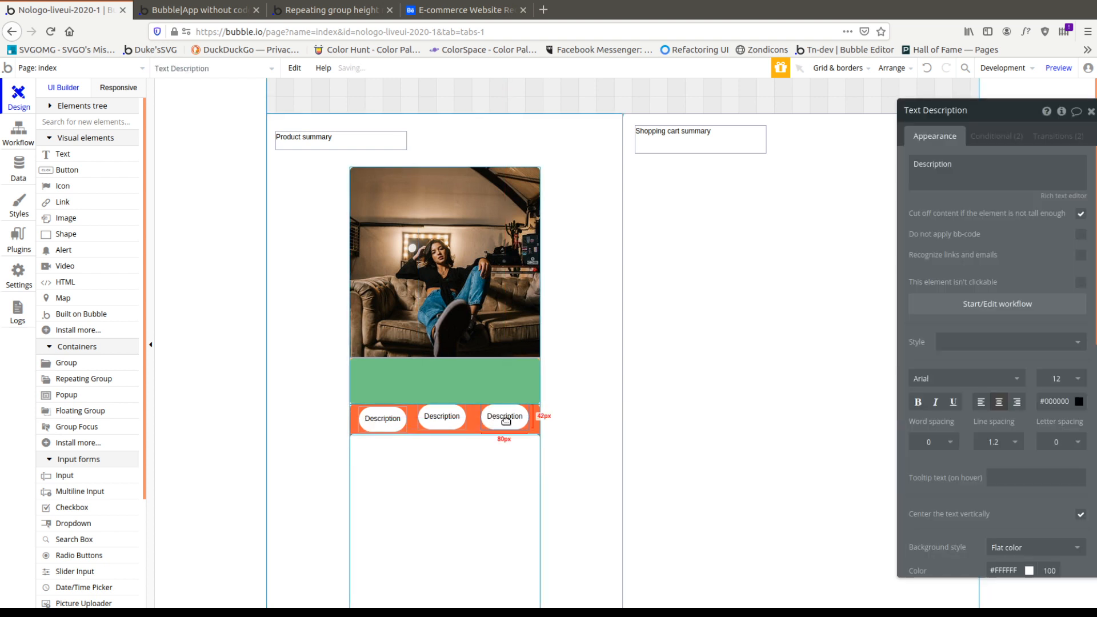
right_click(507, 420)
left_click(562, 554)
right_click(452, 418)
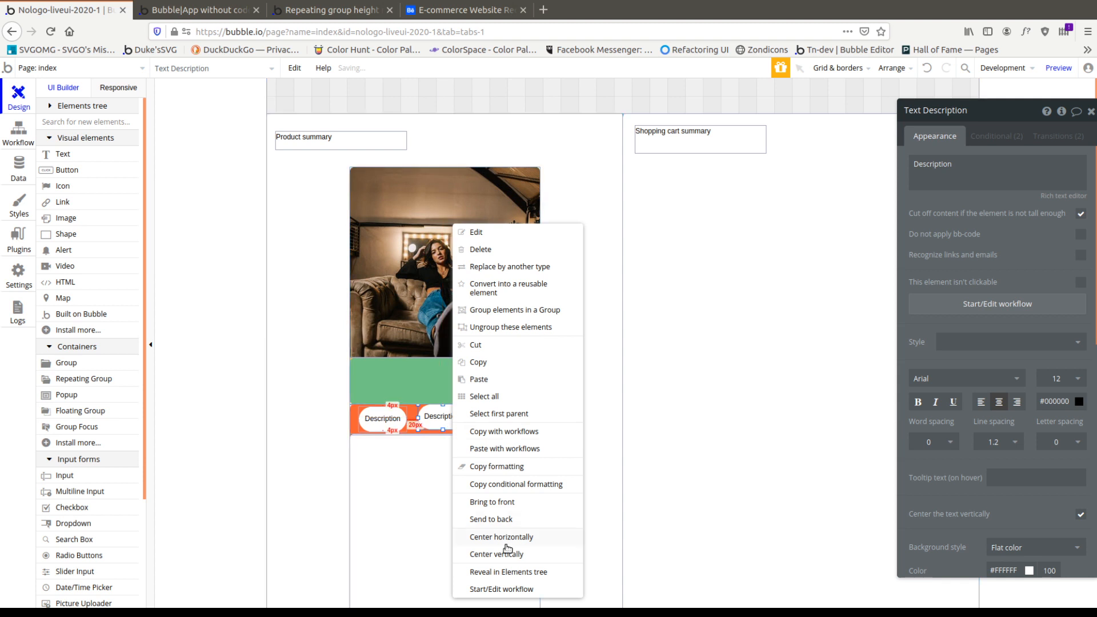
left_click(505, 554)
Compare the outer pills' side margins and nudge the rightmost pill 4 px right so both margins match.
left_click(357, 426)
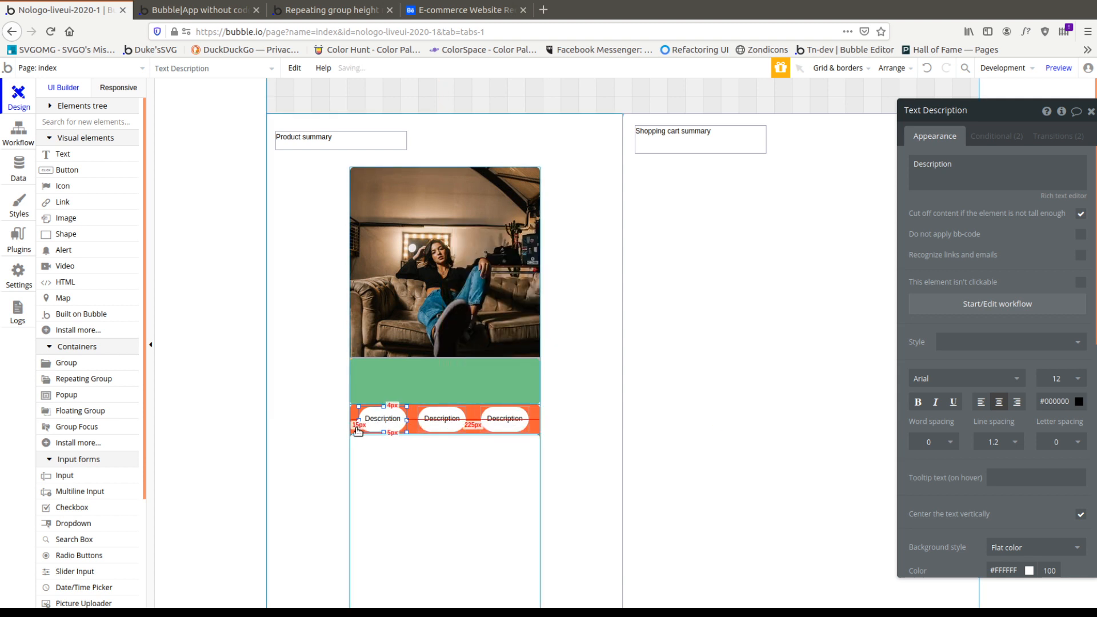
left_click(505, 429)
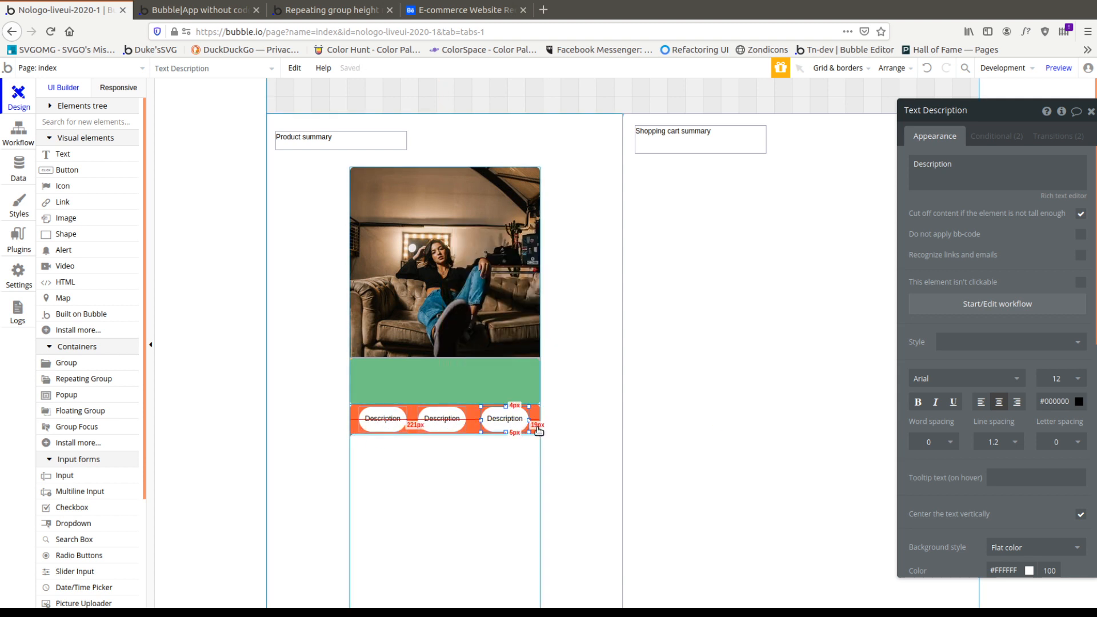
key("Right")
key("Right")
key("Right")
key("Right")
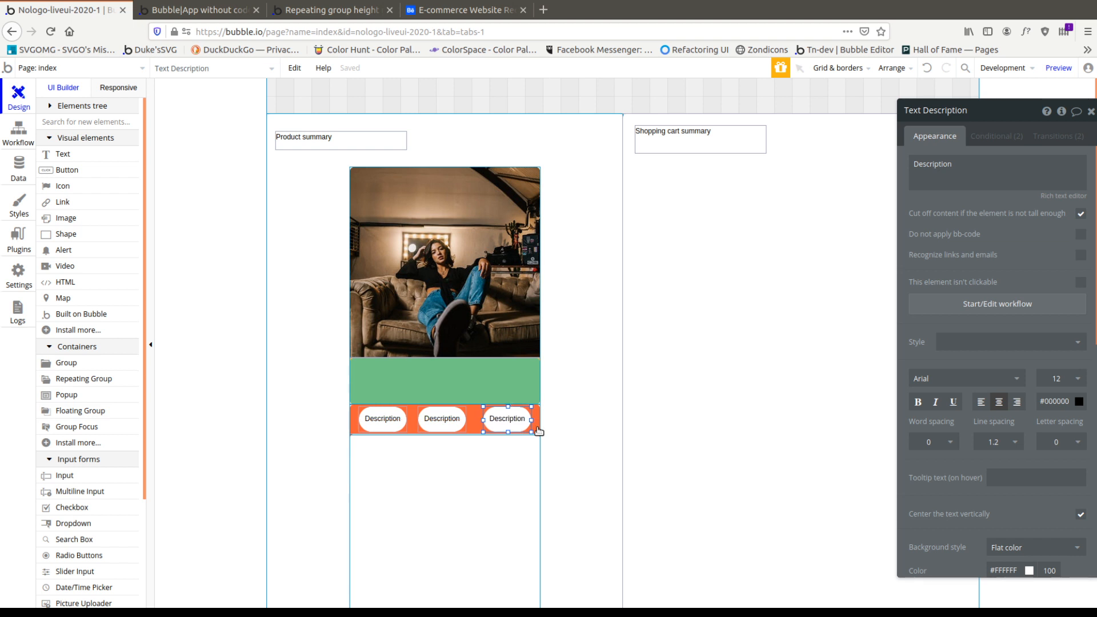
Distribute the three Description pills horizontally so they are evenly spaced across the orange header.
left_click(424, 426, "shift")
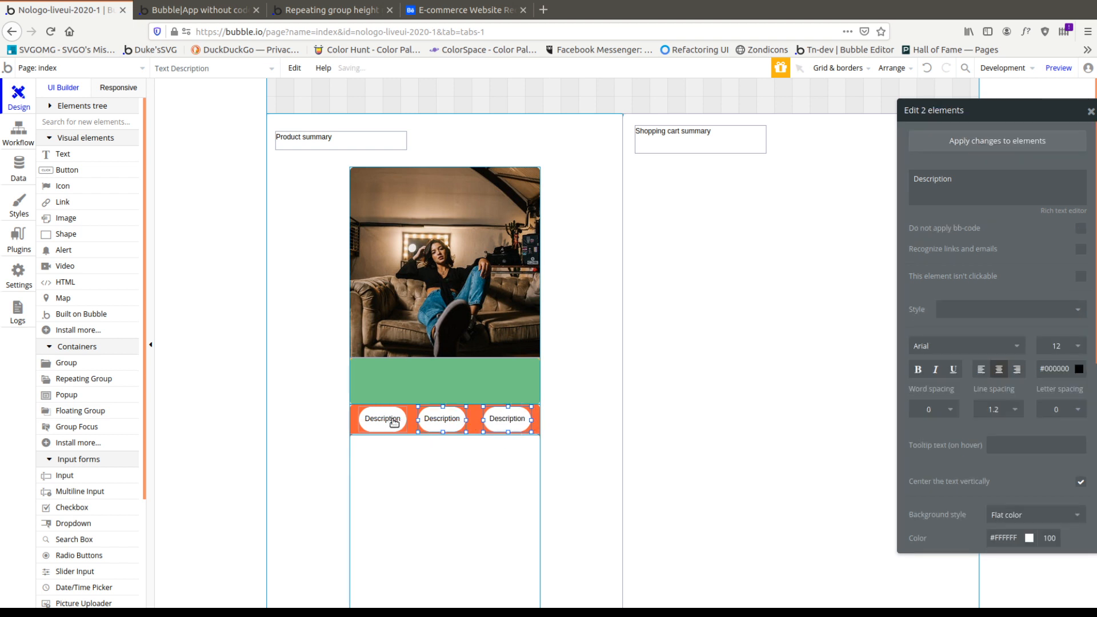
left_click(383, 421, "shift")
right_click(435, 425)
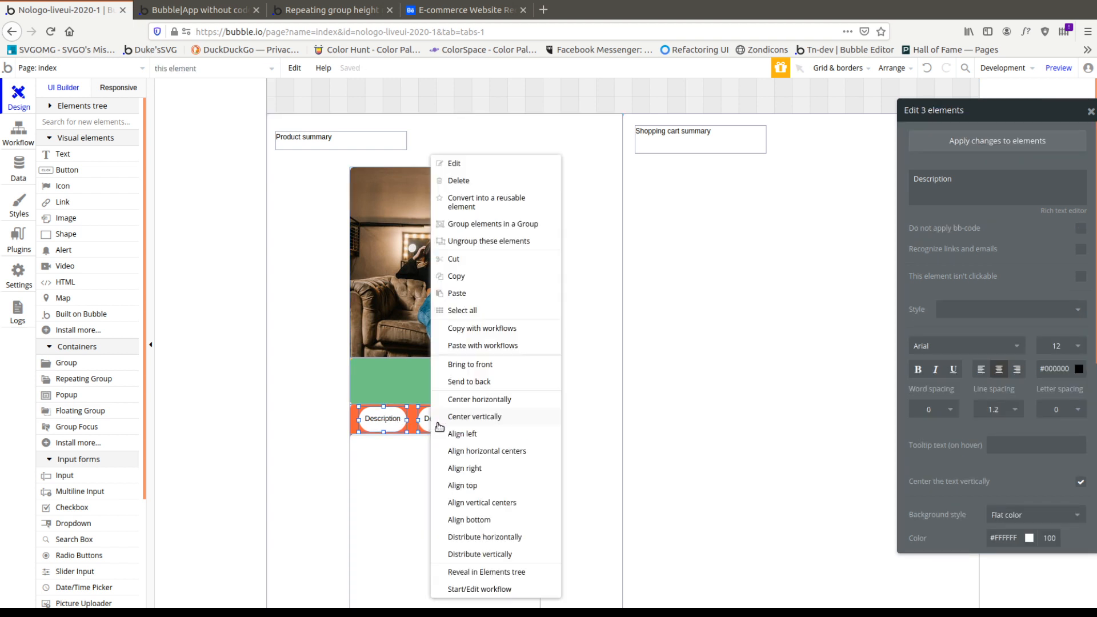
left_click(516, 539)
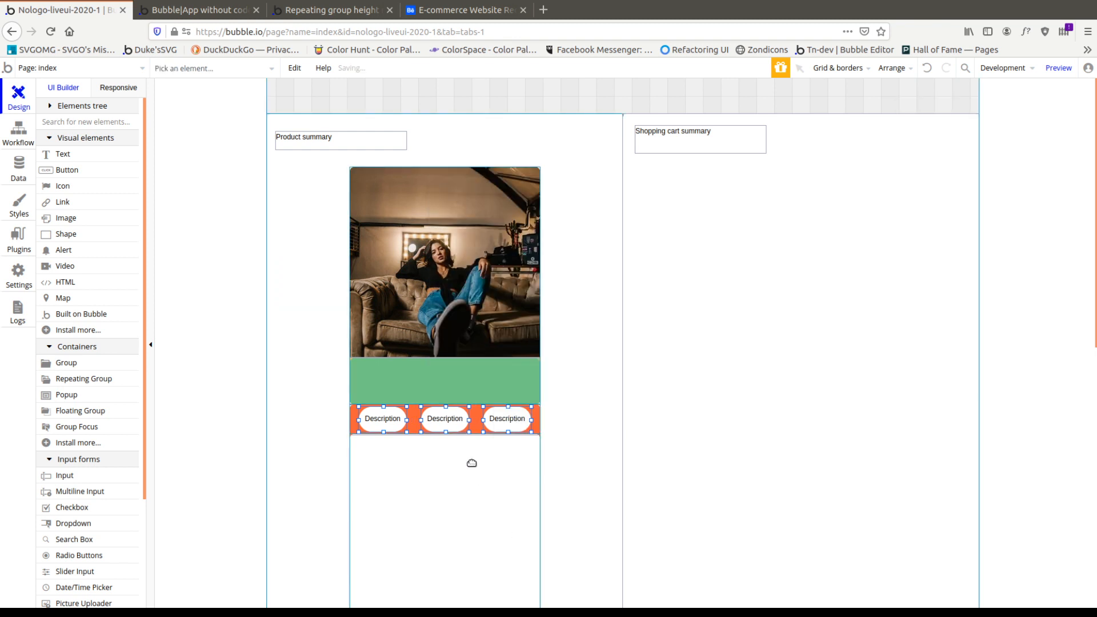
Change the middle pill's text to Video and the rightmost pill's text to Review.
left_click(445, 420)
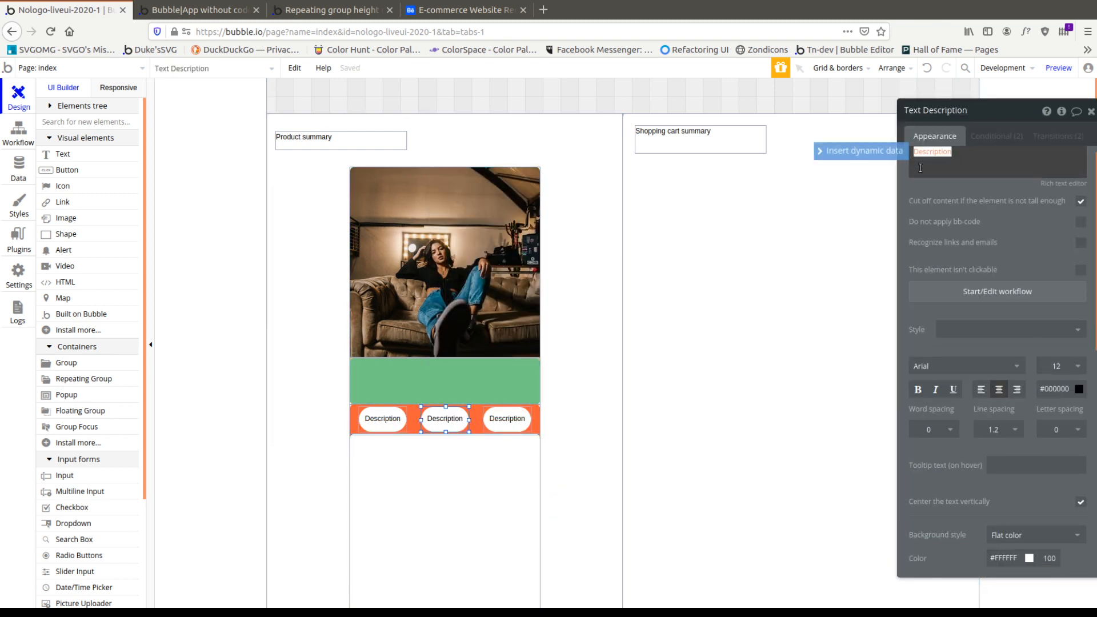
left_click(939, 163)
key("ctrl+a")
type("Video")
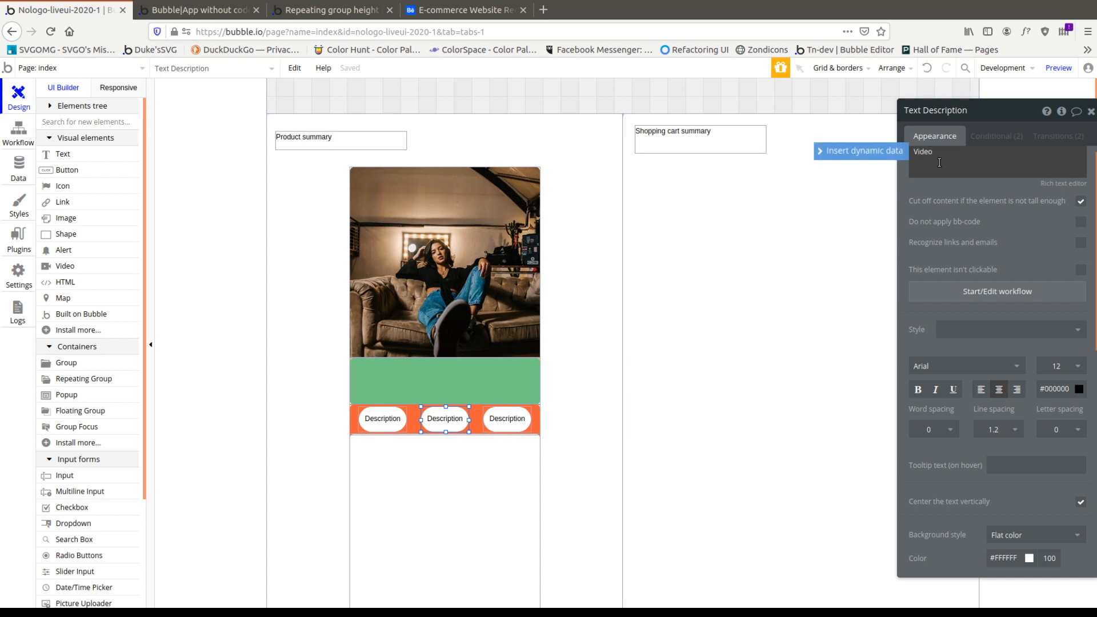
left_click(507, 419)
left_click(967, 149)
key("ctrl+a")
type("Re")
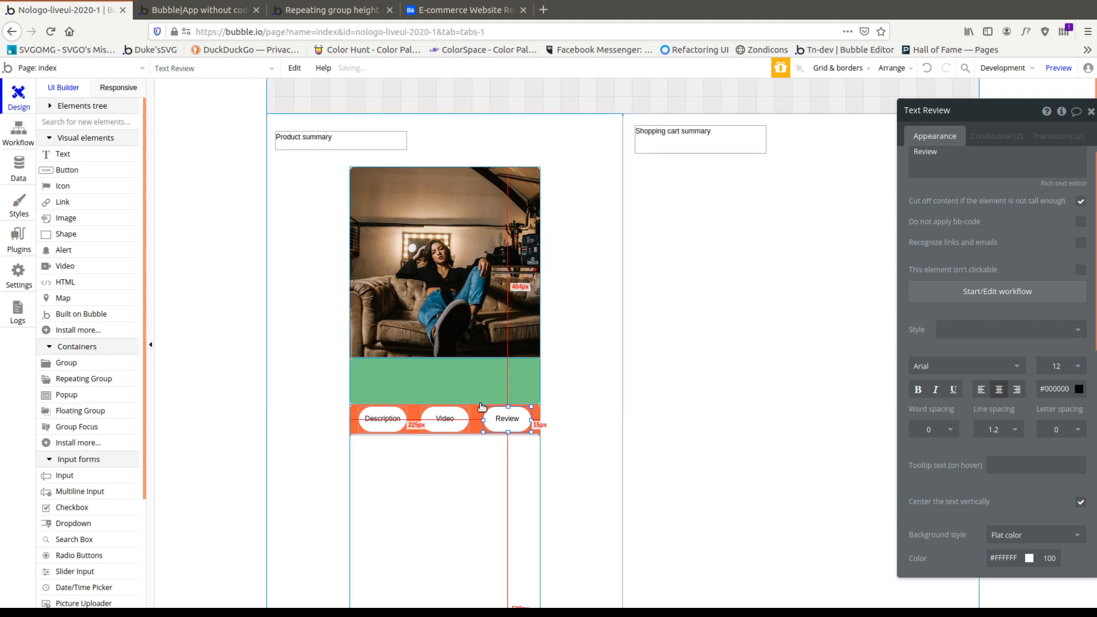
Reload the page preview and resize the simulated viewport to check how the three header pills respond.
scroll(478, 394, "down", 3)
left_click(243, 14)
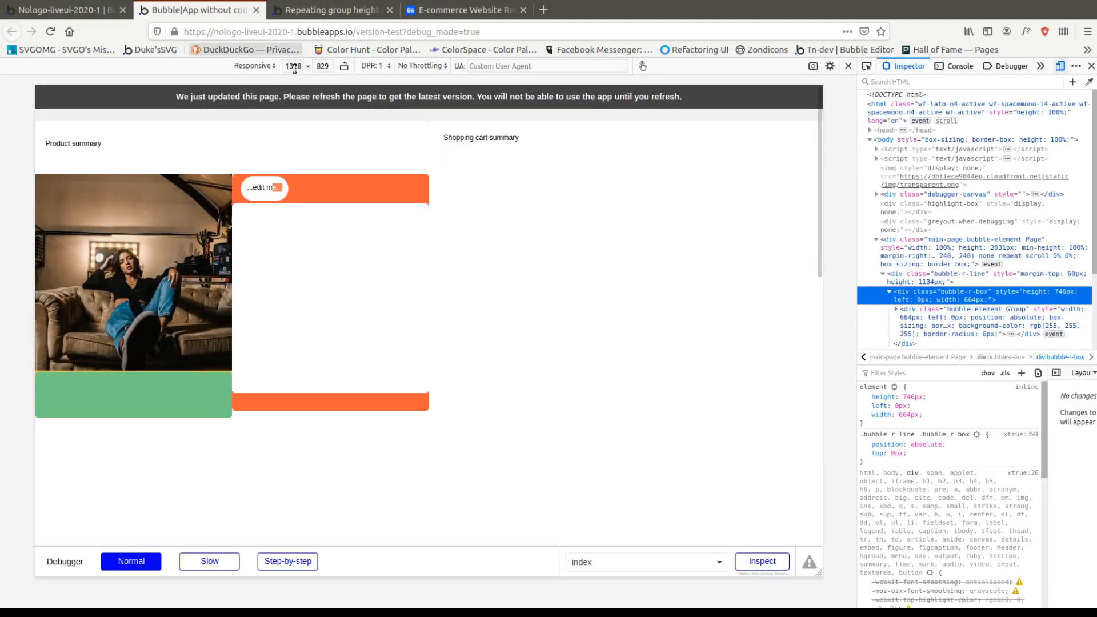
key("ctrl+r")
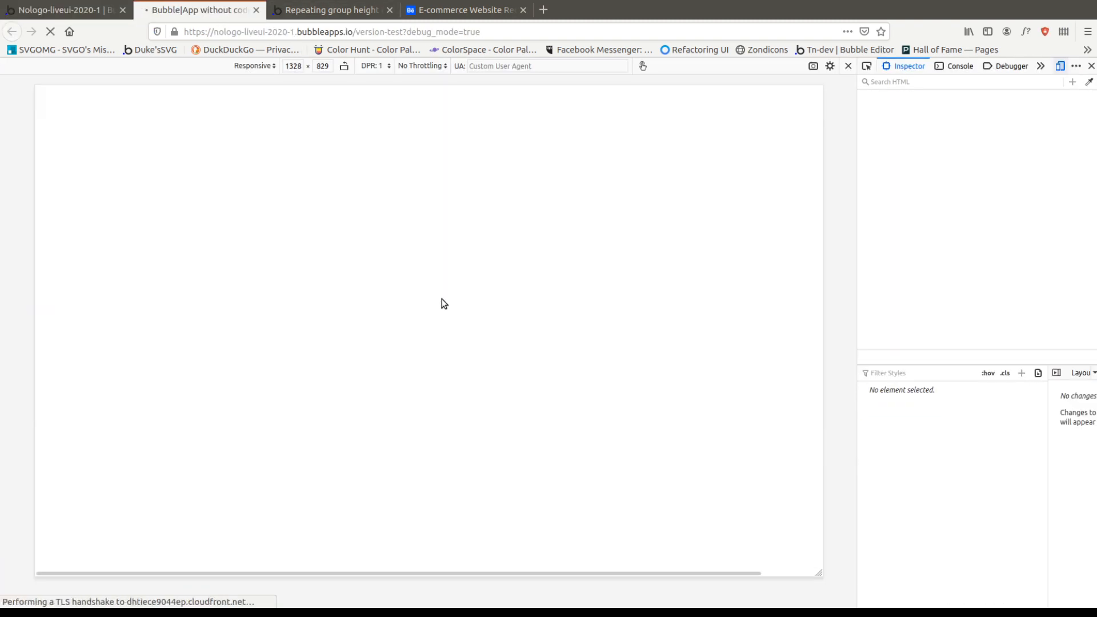
left_click_drag(859, 276, 980, 282)
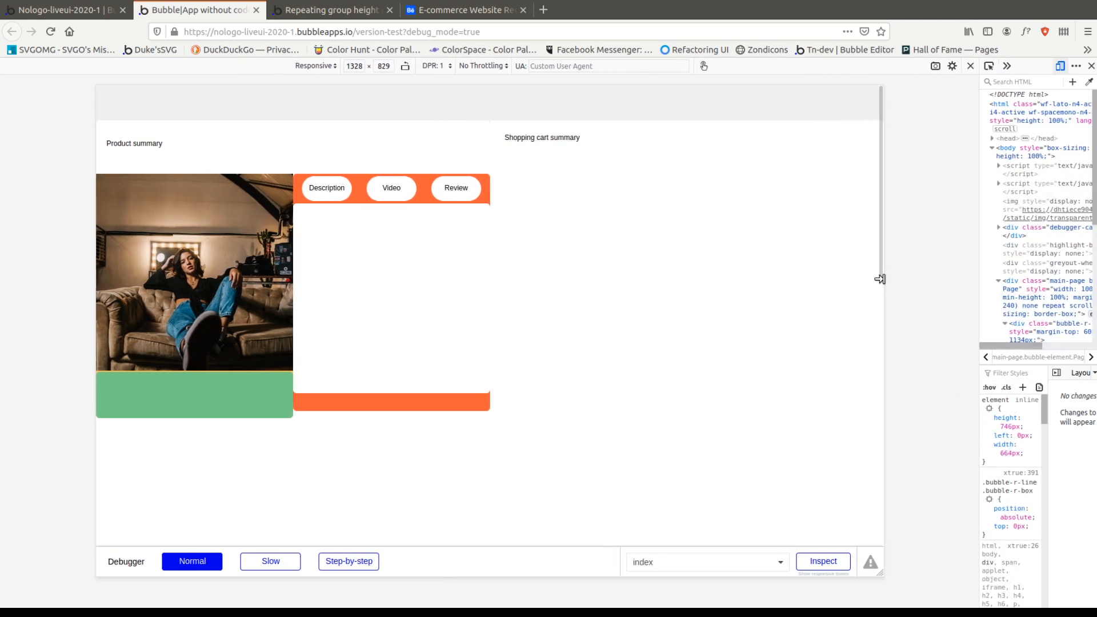
left_click_drag(883, 278, 826, 320)
Set the Description pill's height to 34 and center it vertically in the orange header.
left_click(89, 17)
left_click(370, 317)
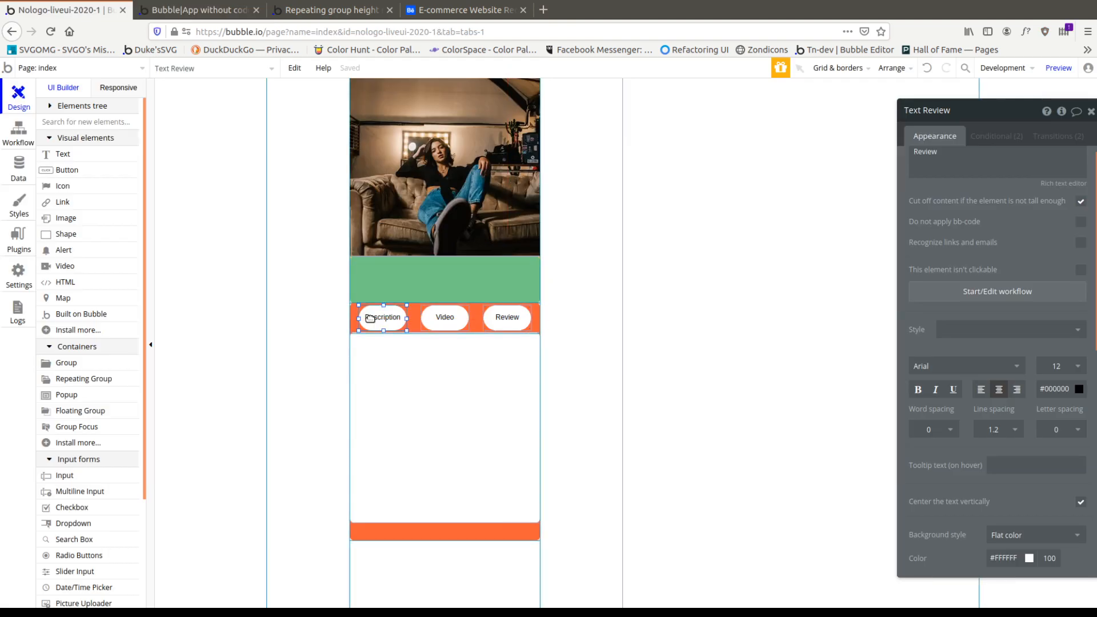
scroll(982, 420, "down", 5)
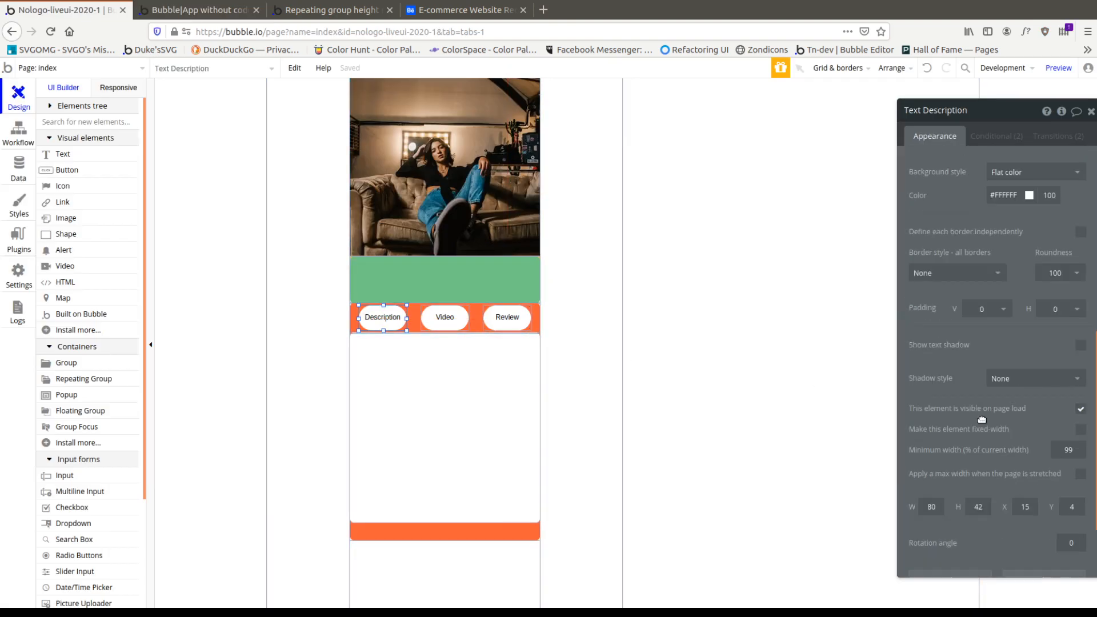
left_click(978, 507)
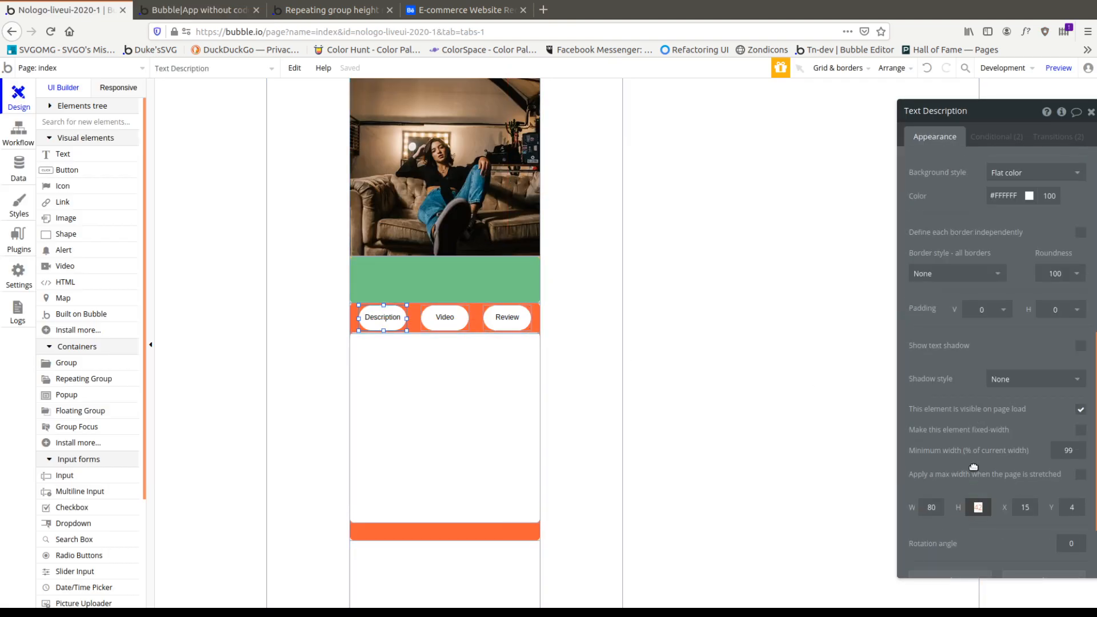
type("34")
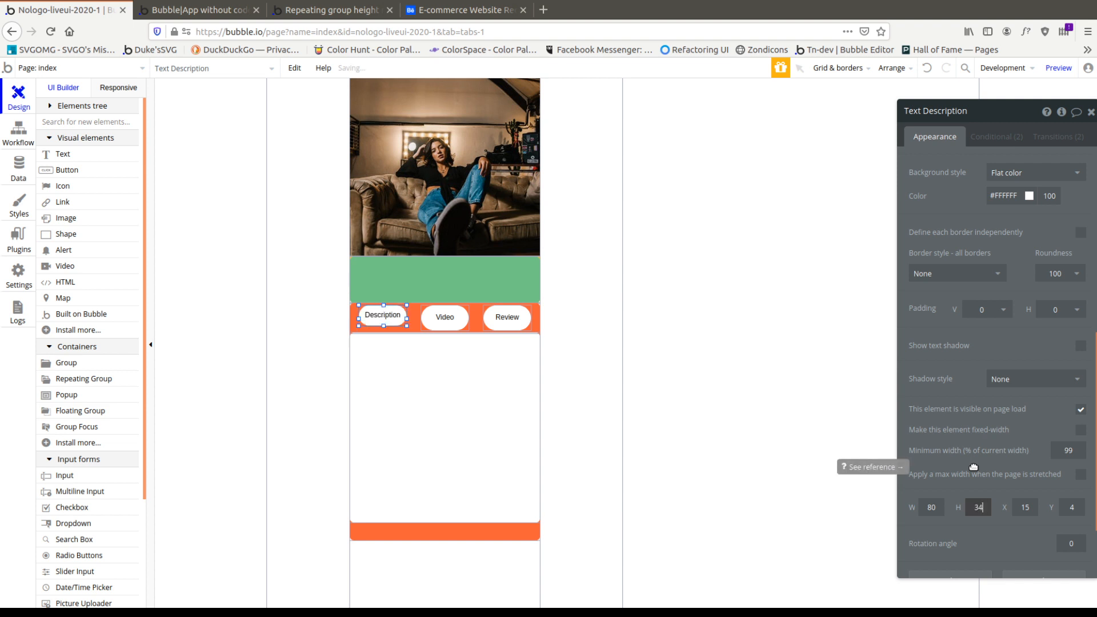
right_click(369, 329)
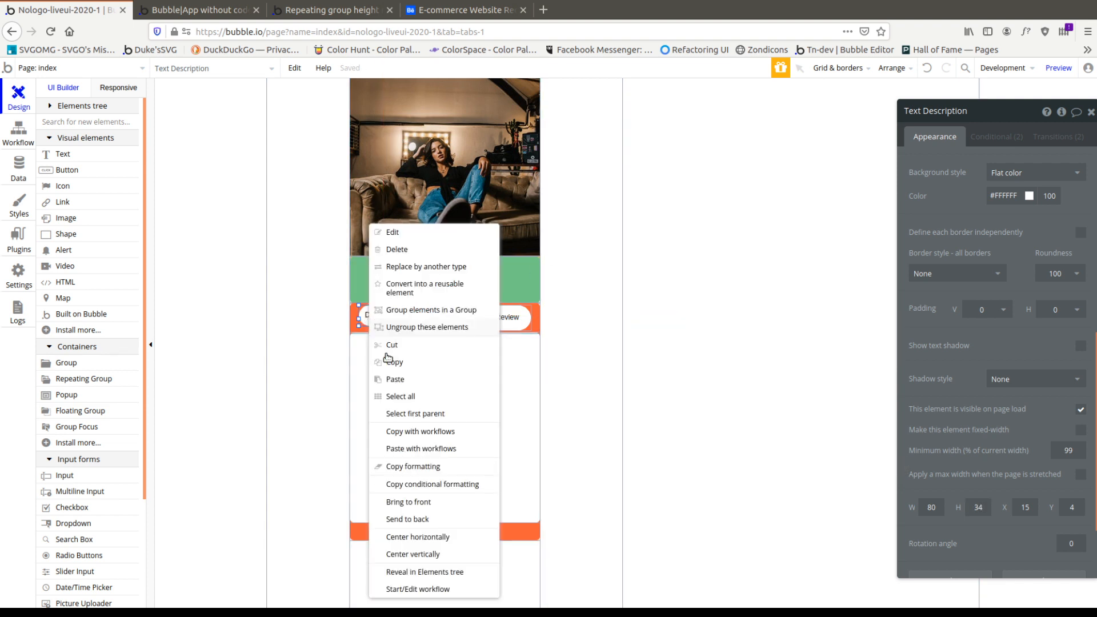
left_click(429, 552)
Set the Video and Review pills' heights to 34 and center both vertically in the orange header.
left_click(462, 320)
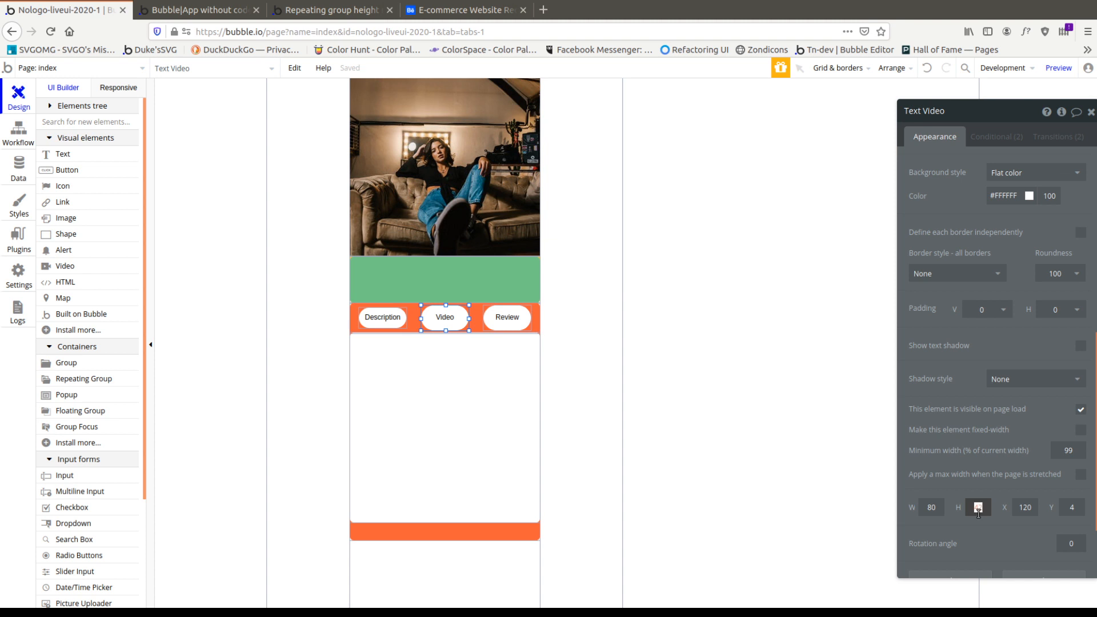
left_click(504, 318)
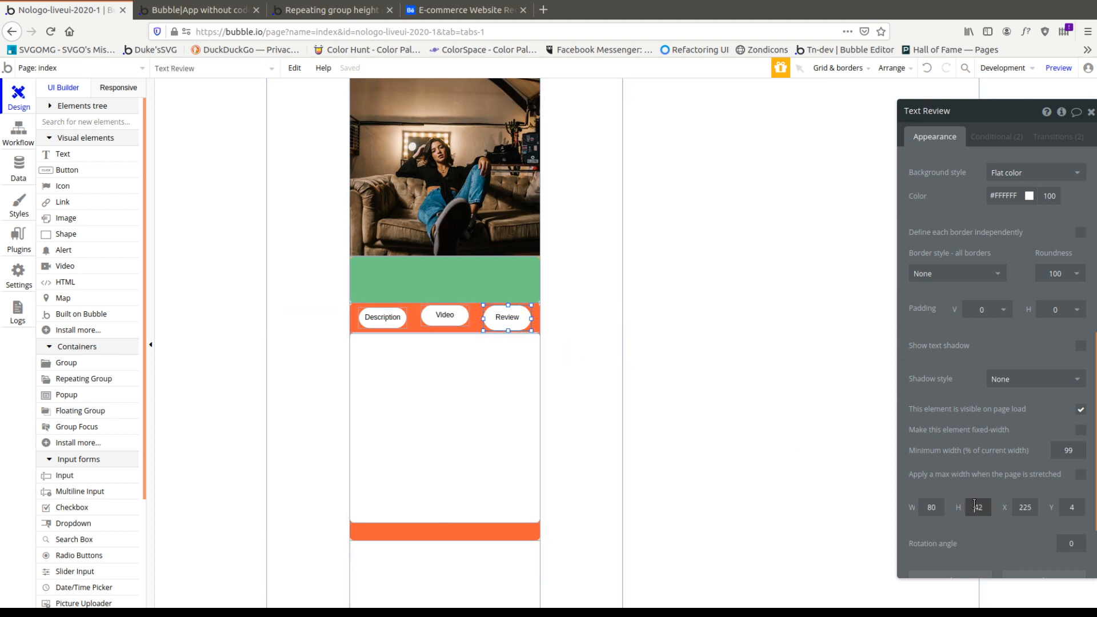
right_click(498, 318)
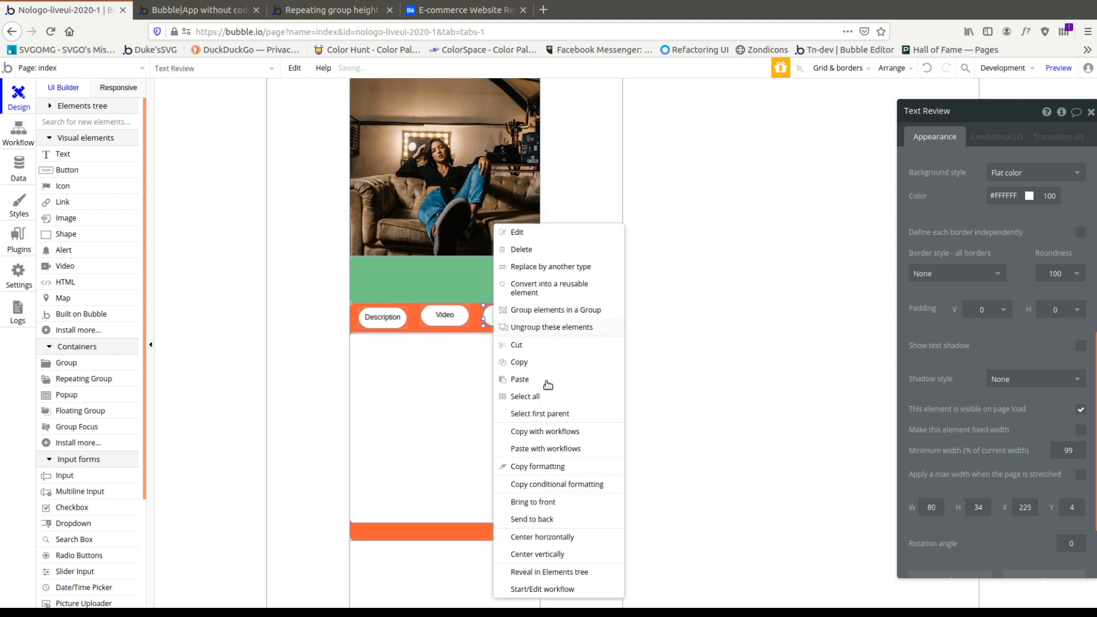
left_click(579, 557)
right_click(445, 316)
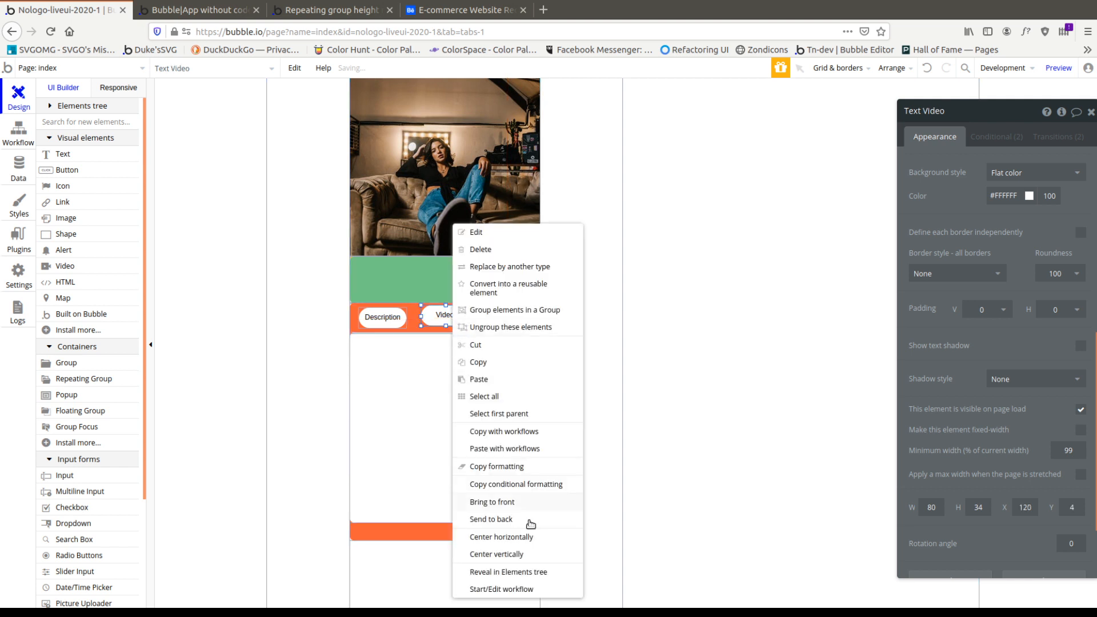
left_click(519, 555)
Remove the collapser group's maximum width in the responsive view and check the layout at a page width of about 1313 px.
left_click(118, 88)
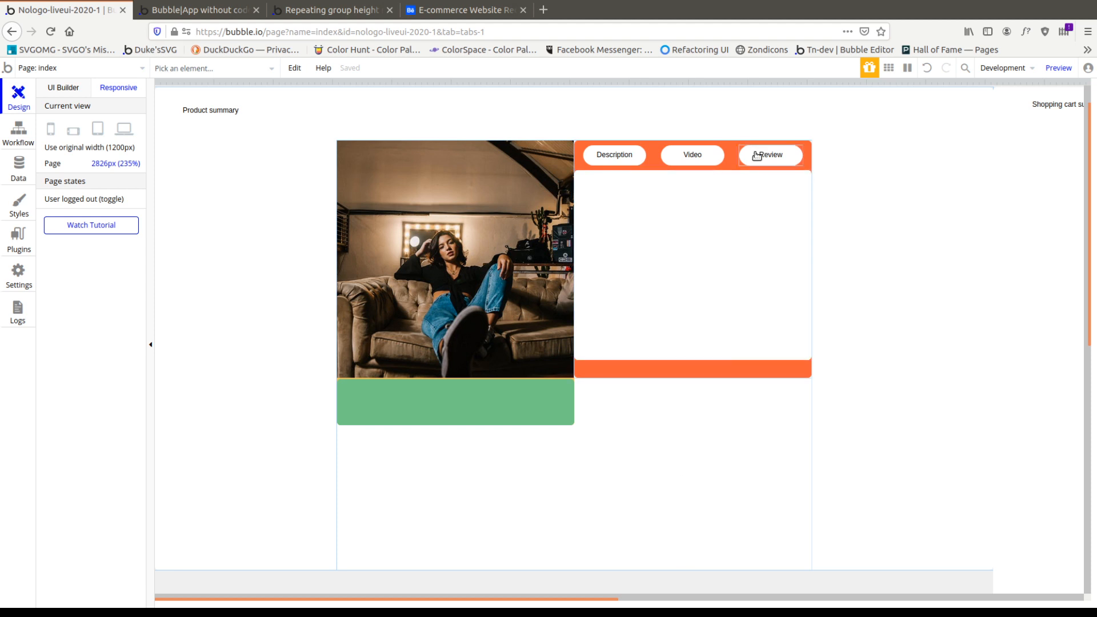
left_click(674, 457)
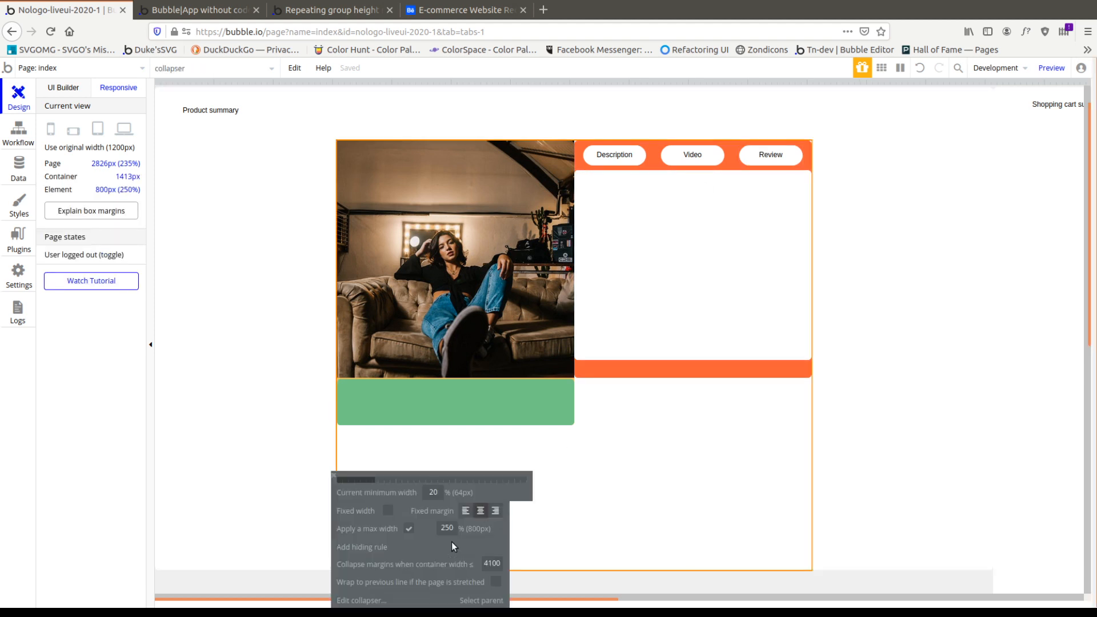
left_click(410, 531)
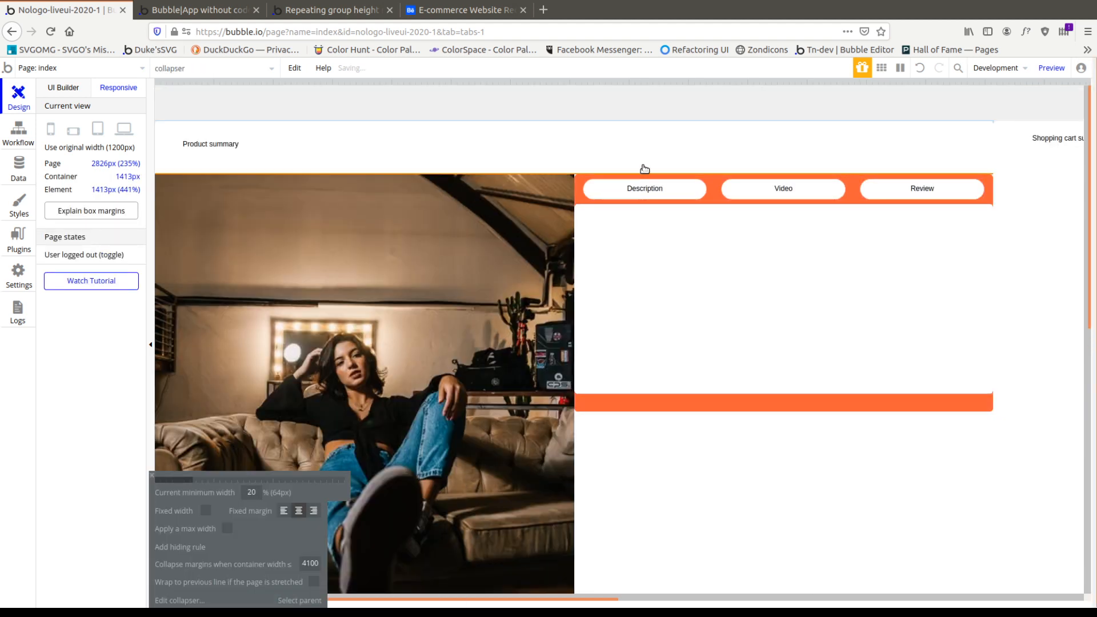
left_click(902, 347)
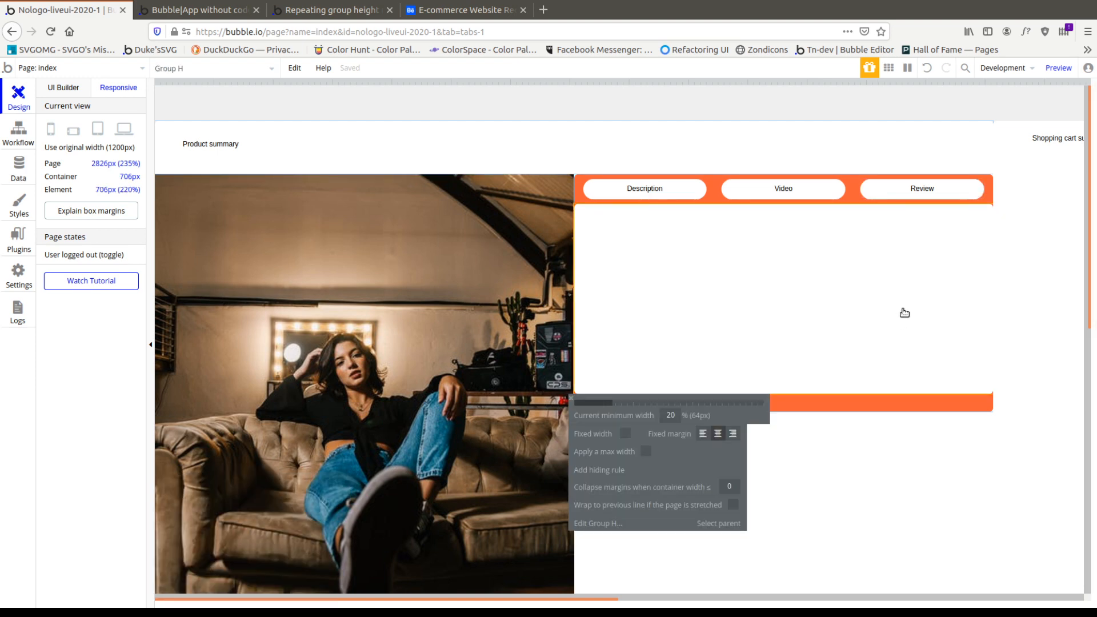
scroll(897, 415, "down", 1)
left_click_drag(1060, 86, 934, 105)
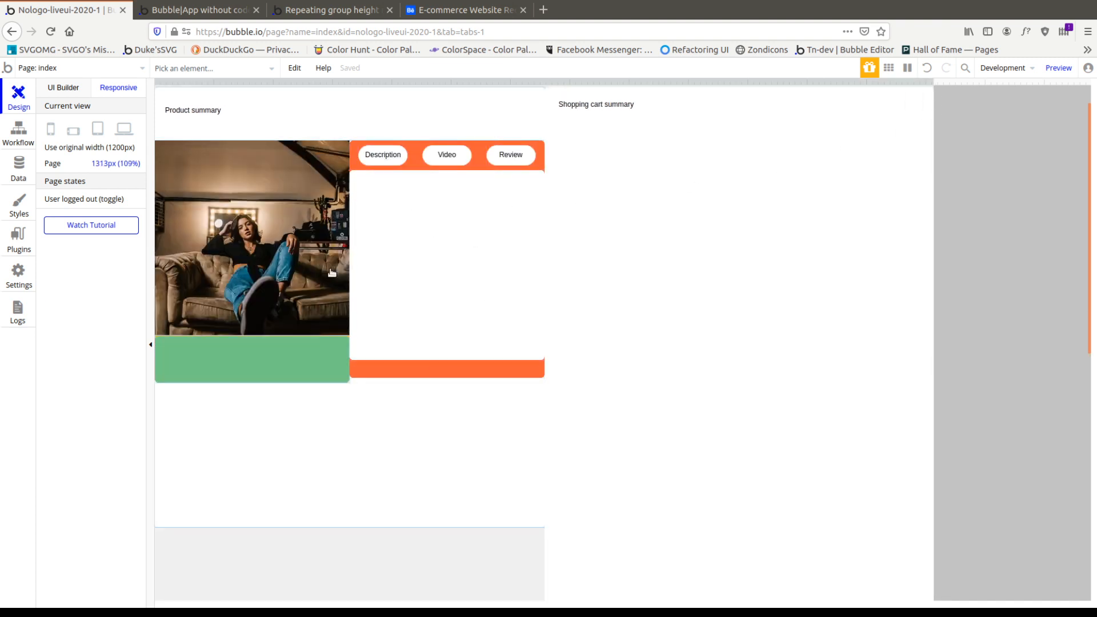
Create a new option set named viewmode_product_card in the app's data.
left_click(48, 91)
scroll(503, 325, "down", 4)
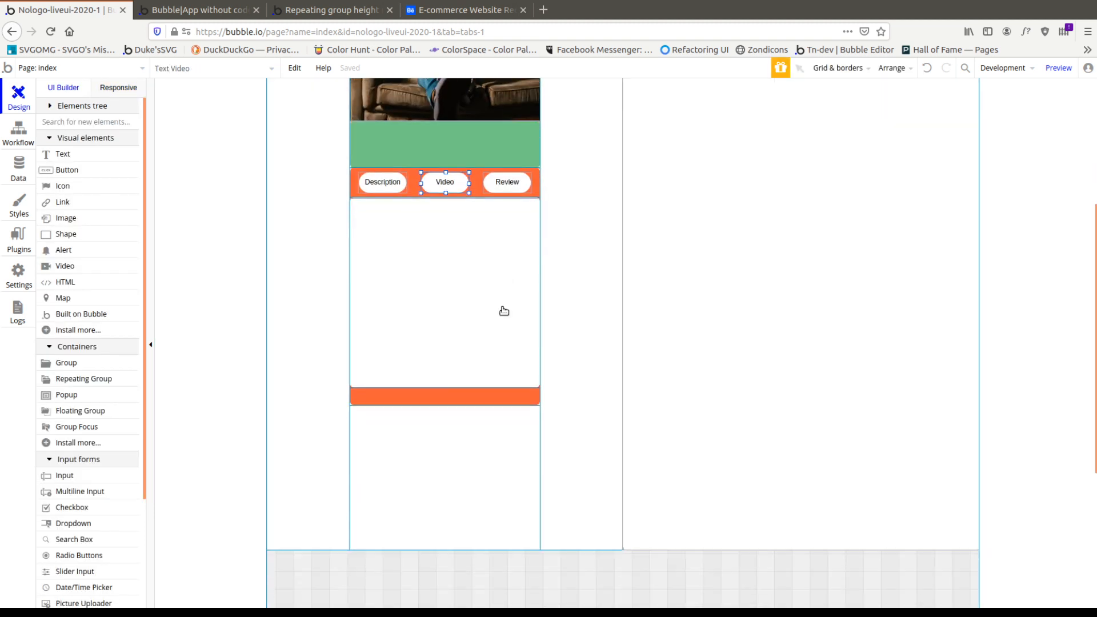
left_click(500, 311)
left_click(18, 170)
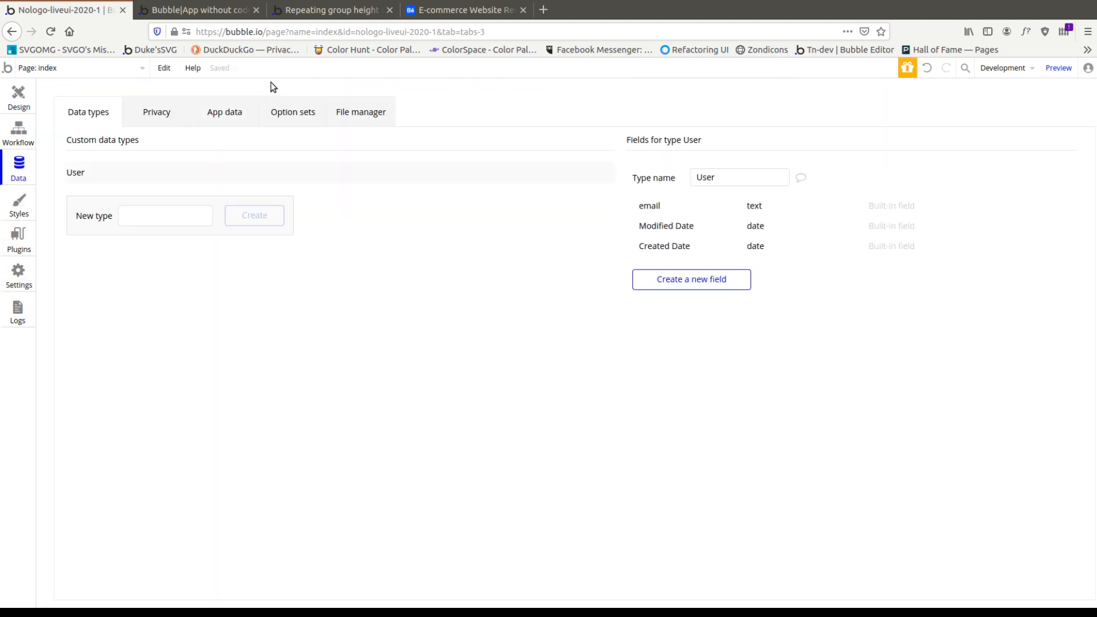
left_click(293, 112)
left_click(183, 196)
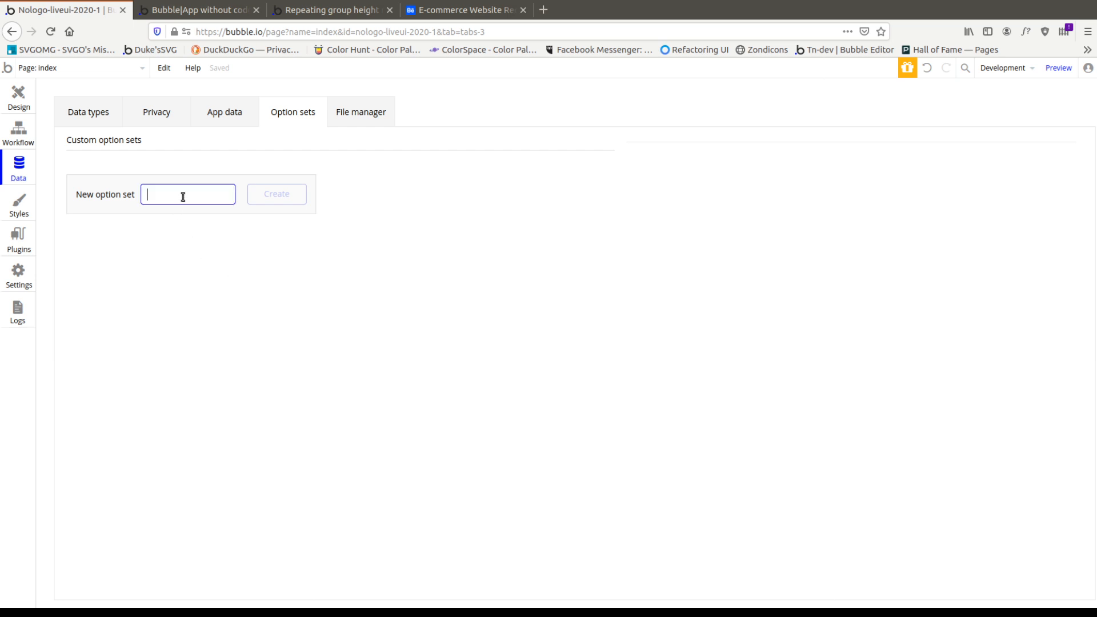
type("viewmode_product_ca")
left_click(267, 199)
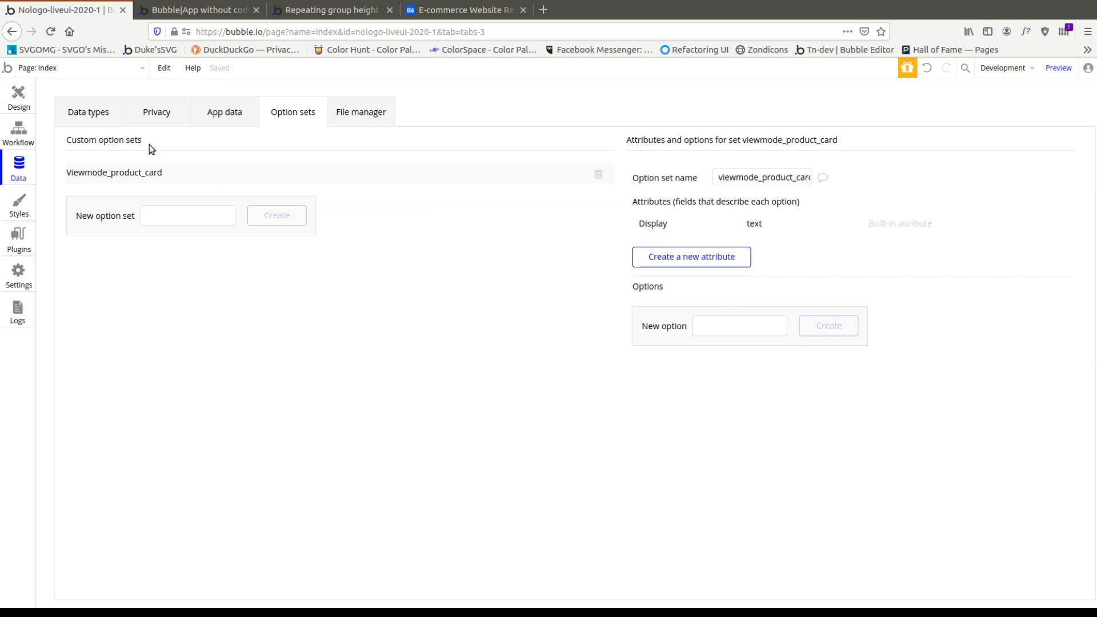
left_click(110, 121)
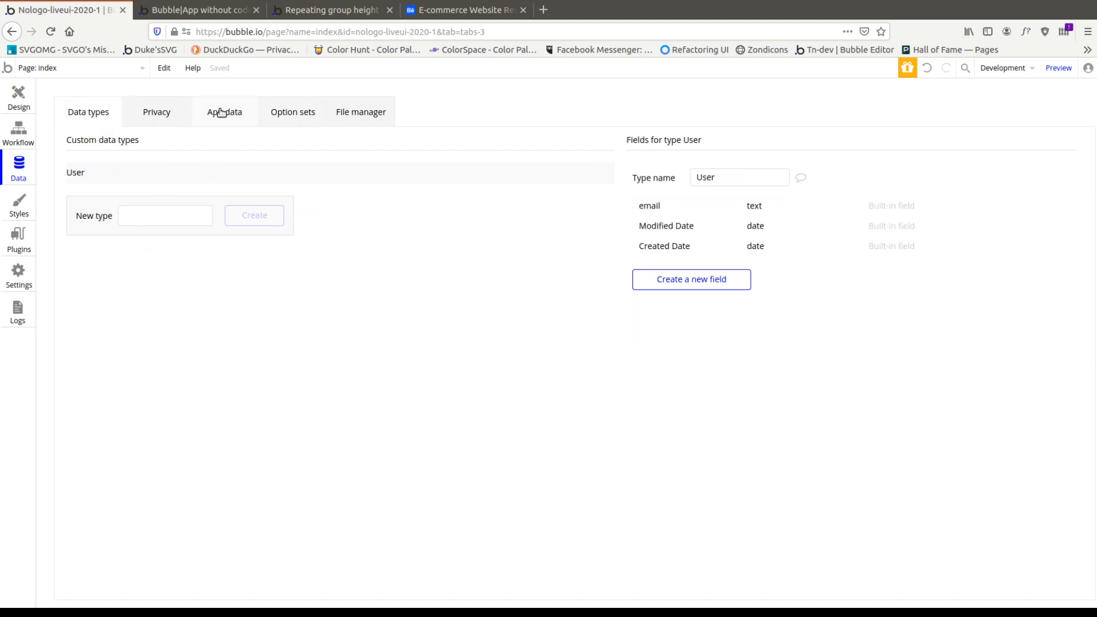
left_click(307, 118)
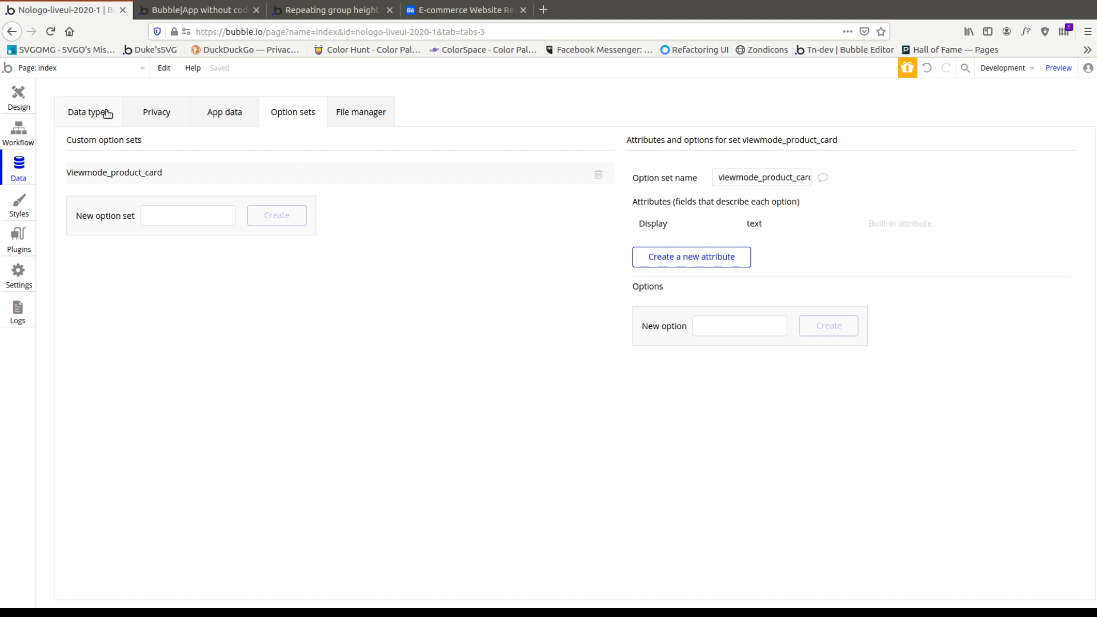
left_click(16, 102)
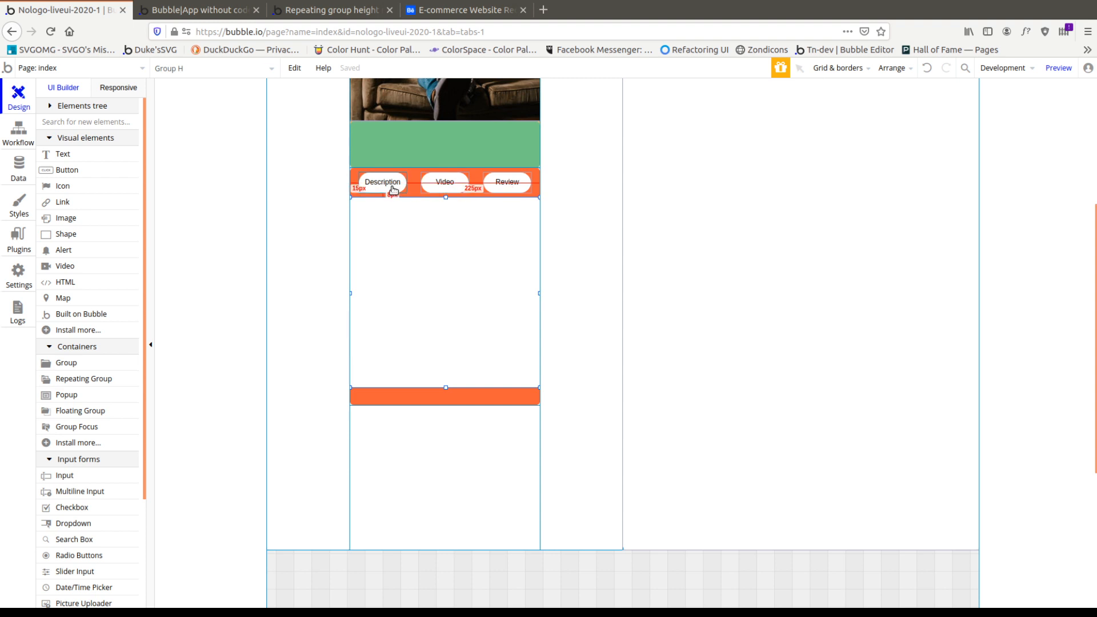
left_click(436, 180)
double_click(392, 182)
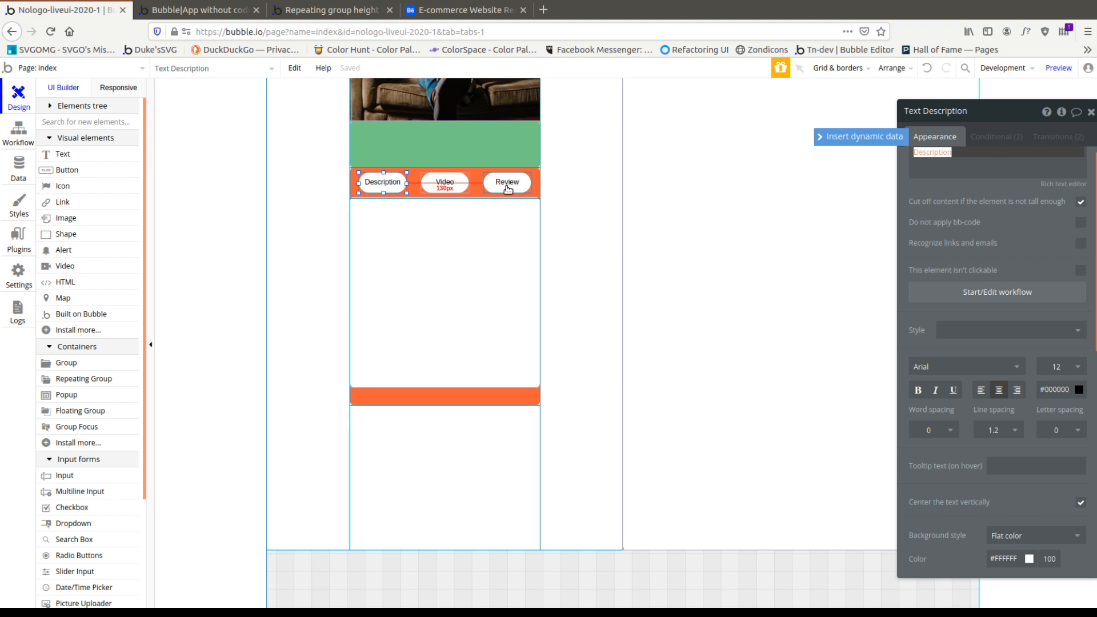
Add the options Description, Video and Review to the viewmode_product_card option set.
left_click(19, 166)
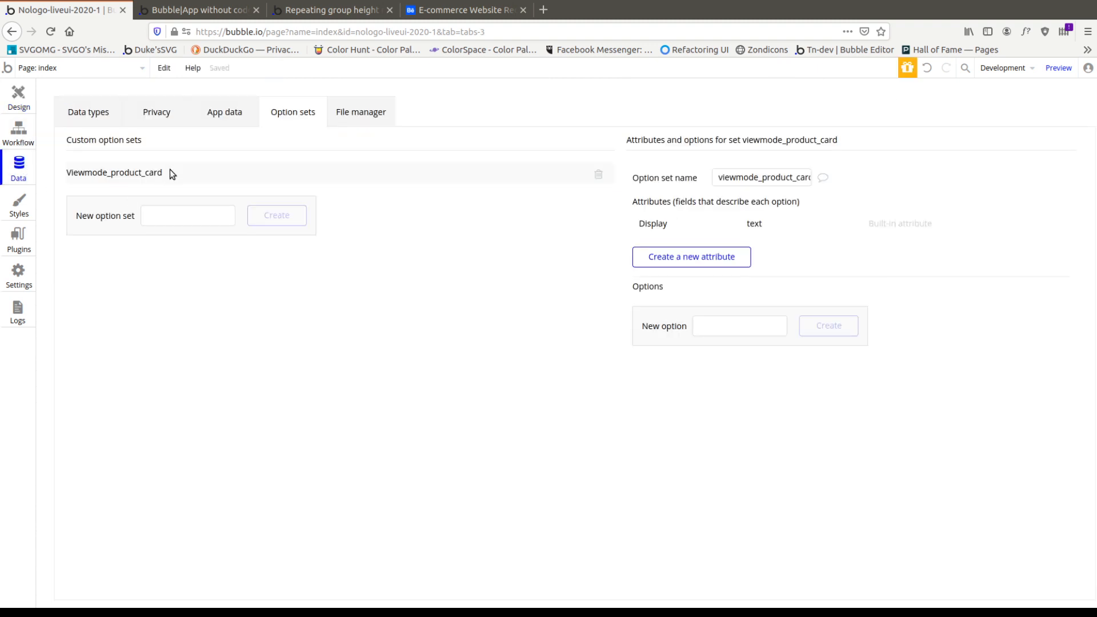
left_click(737, 327)
type("Descripti")
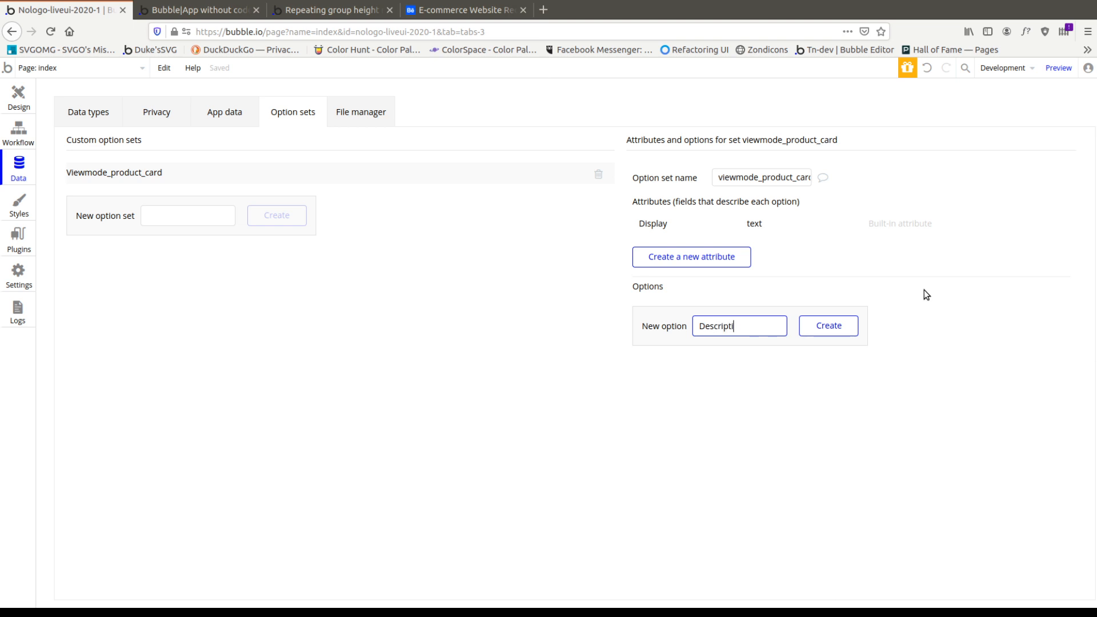
type("on")
key("Return")
type("Vid")
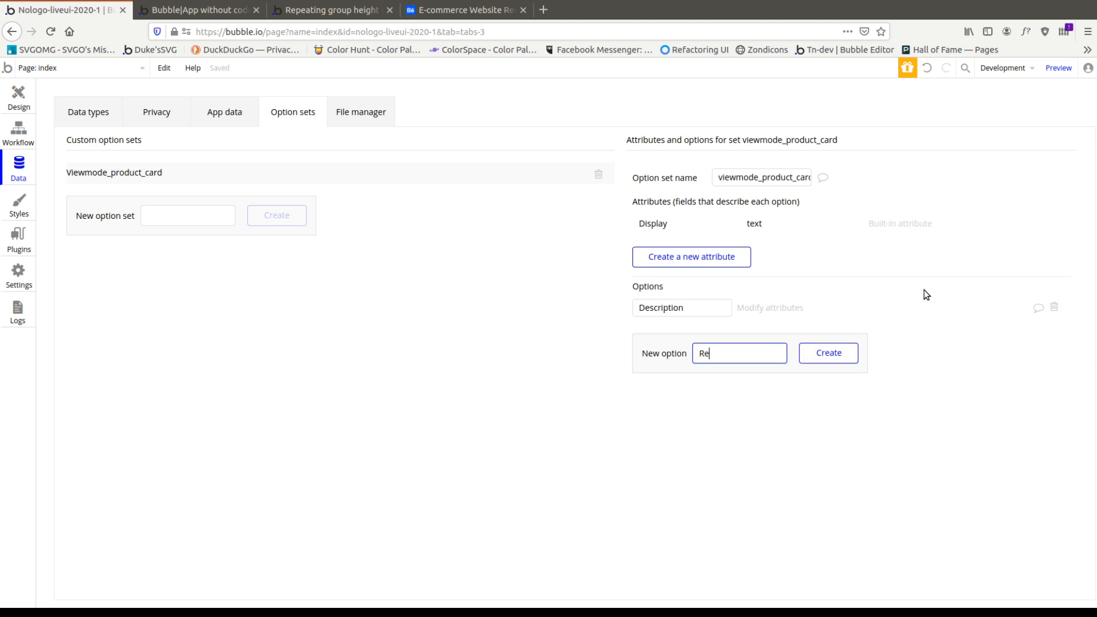
key("BackSpace")
key("BackSpace")
key("BackSpace")
type("Video")
key("Return")
type("Revi")
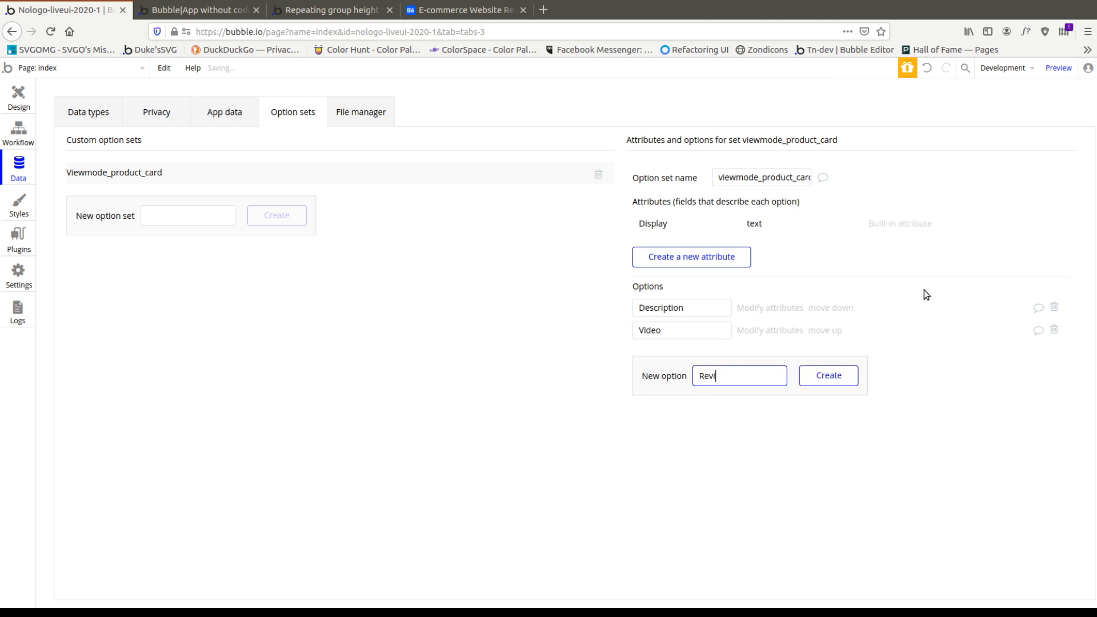
type("ew")
key("Return")
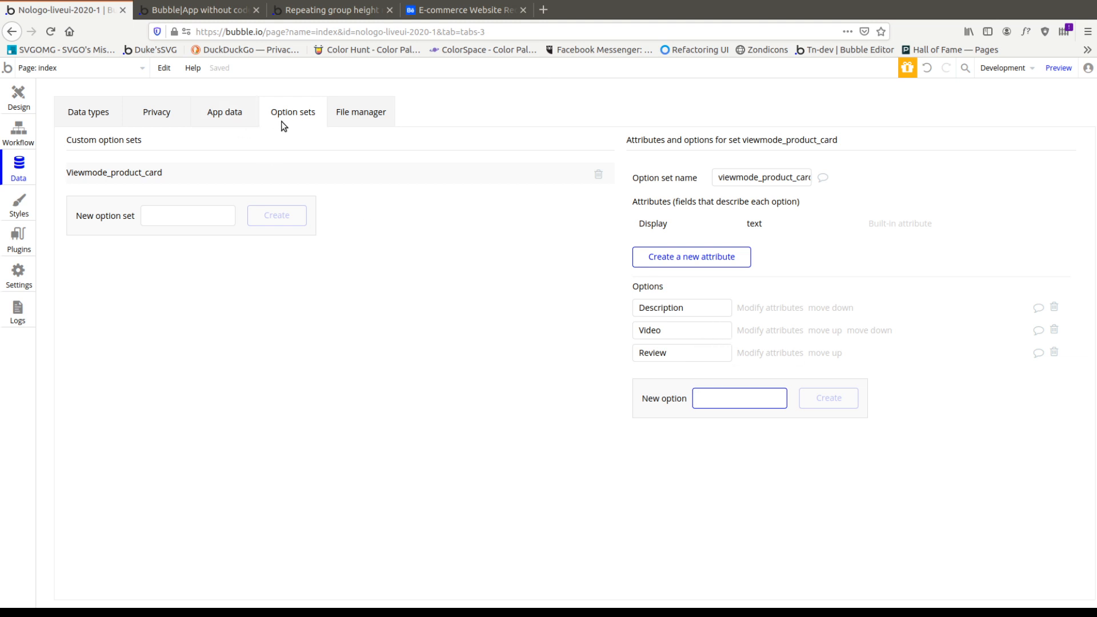
Return to the page design and rename the empty white group below the three pills as Description.
left_click(27, 96)
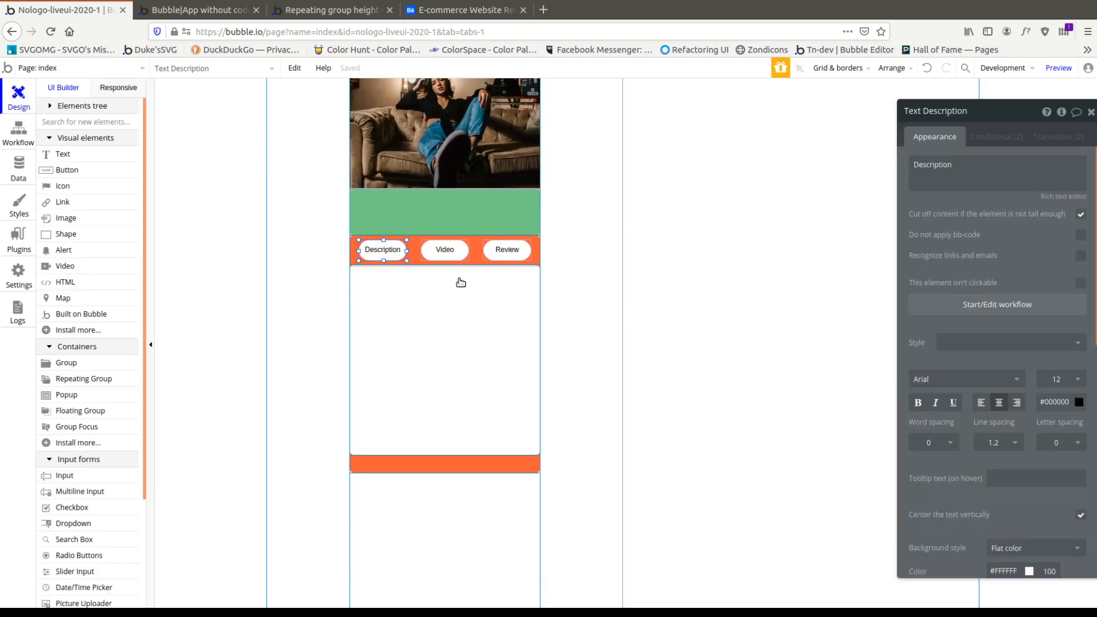
left_click(446, 252)
left_click(387, 265)
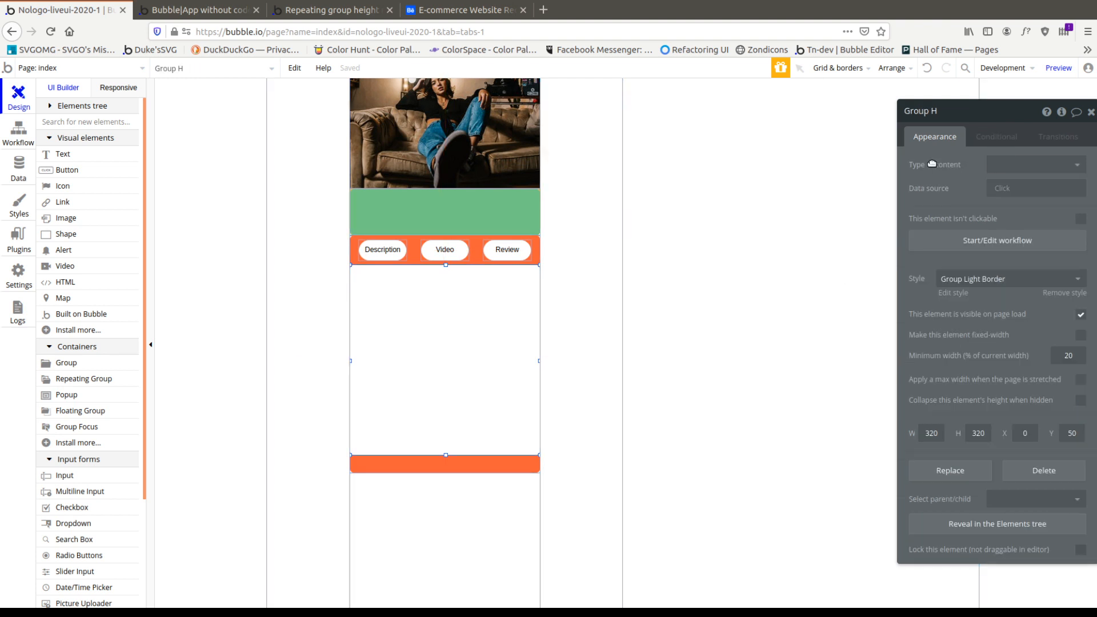
left_click(937, 111)
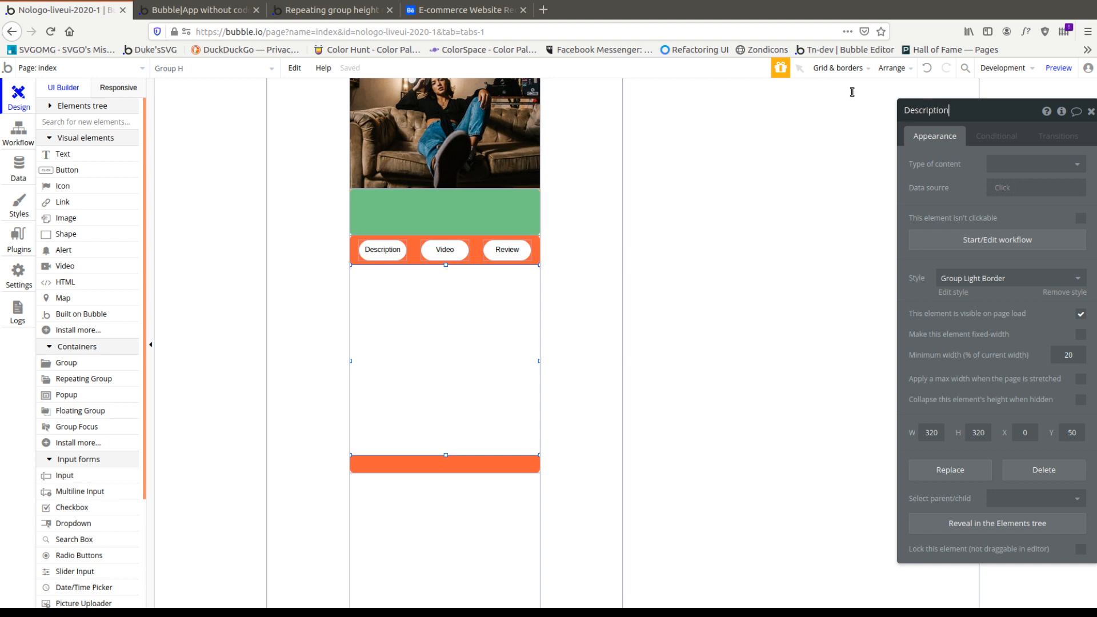
Draw a text element inside the Description group and size it to 290 wide by 274 high at X 15, Y 25.
left_click(64, 154)
mouse_move(363, 281)
left_mouse_down()
mouse_move(526, 433)
mouse_move(523, 443)
left_mouse_up()
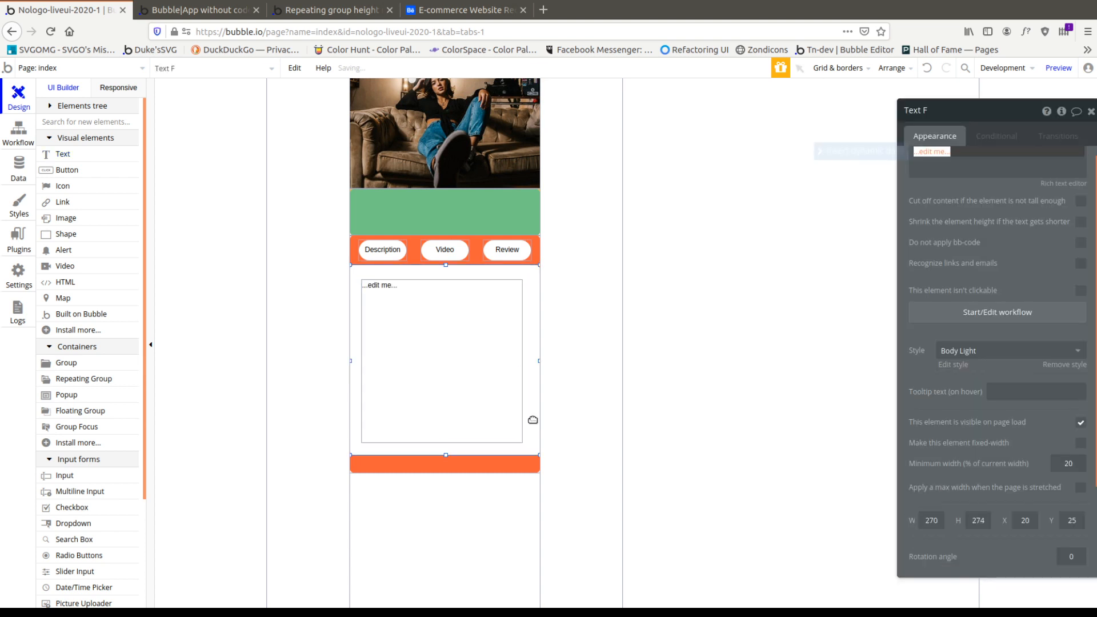
left_click(532, 420)
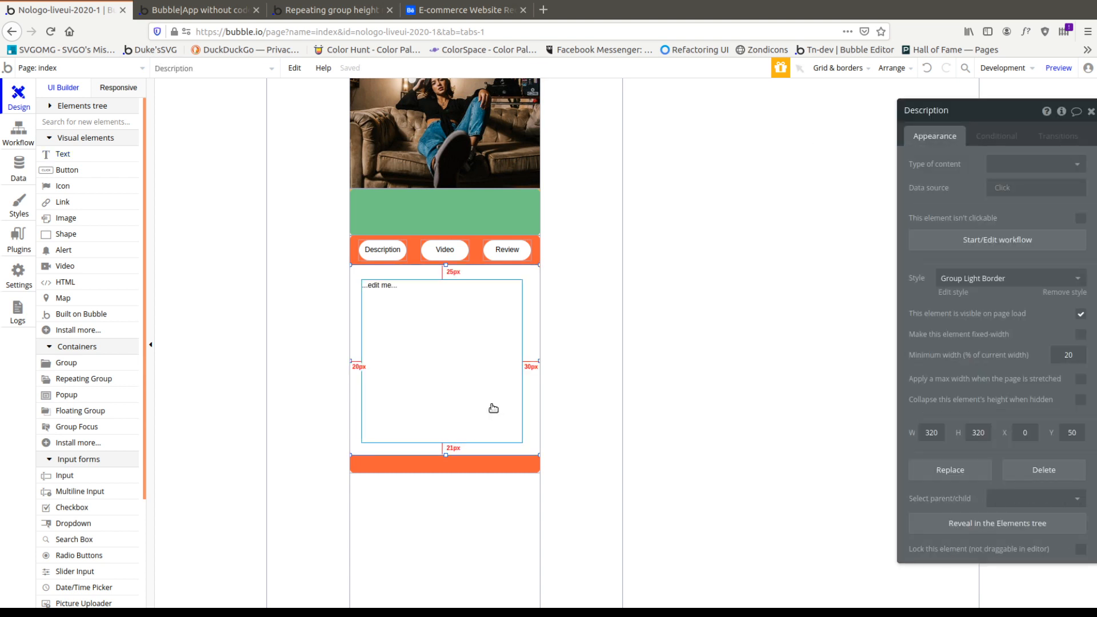
left_click(423, 387)
left_click(355, 374)
left_click_drag(379, 378, 359, 361)
left_click_drag(520, 361, 532, 361)
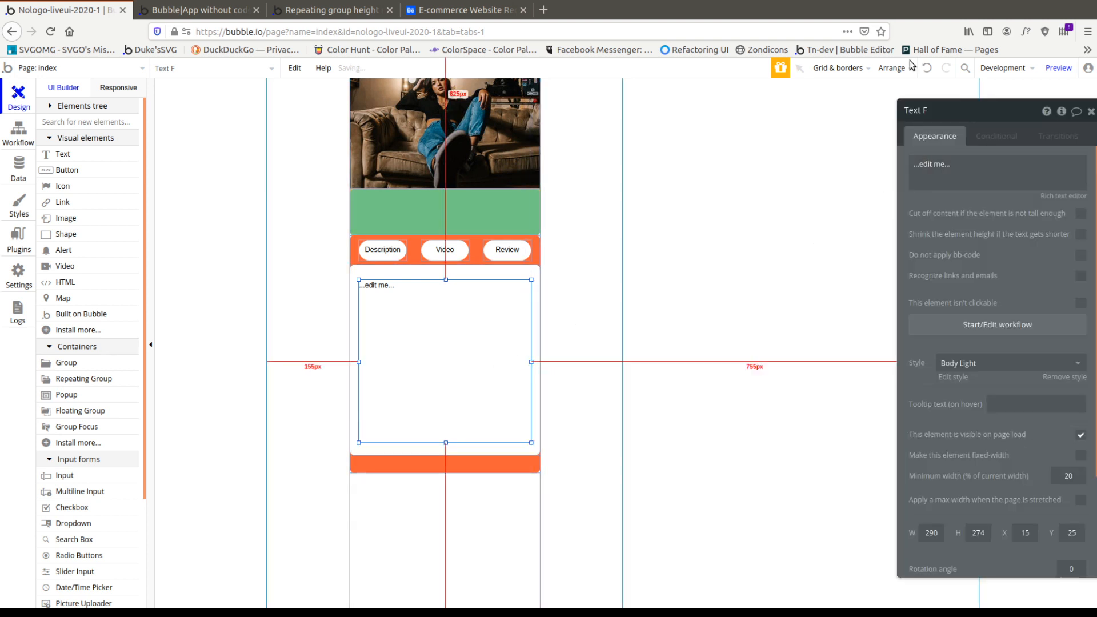
Open blindtextgenerator.com in a new browser tab, choose the Cicero dummy text and copy most of it.
key("ctrl+t")
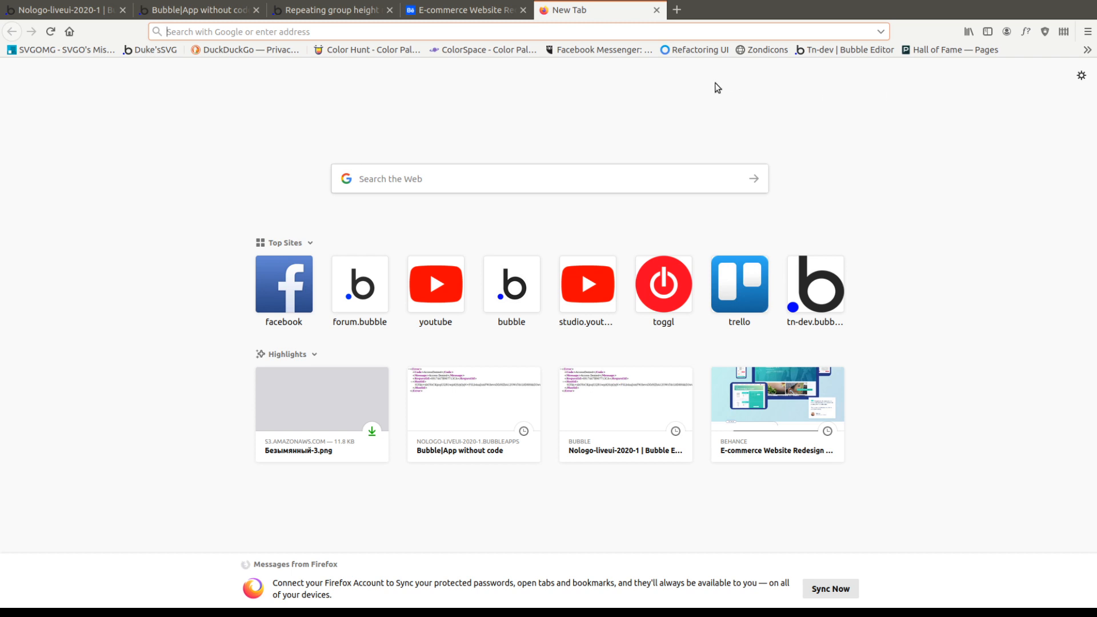
left_click(1088, 53)
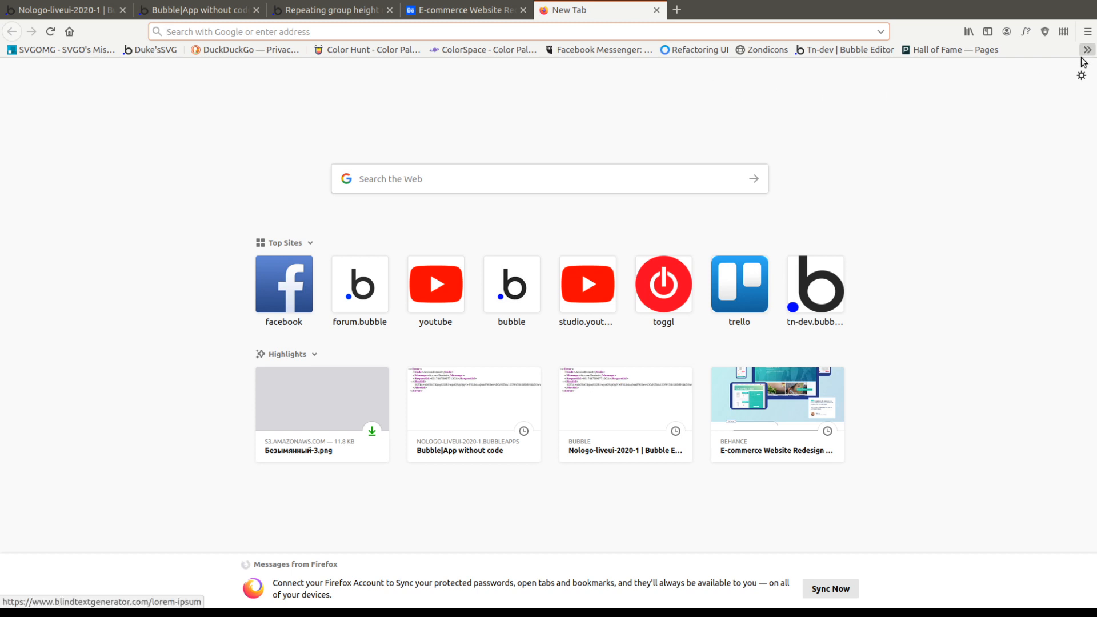
left_click(1081, 61)
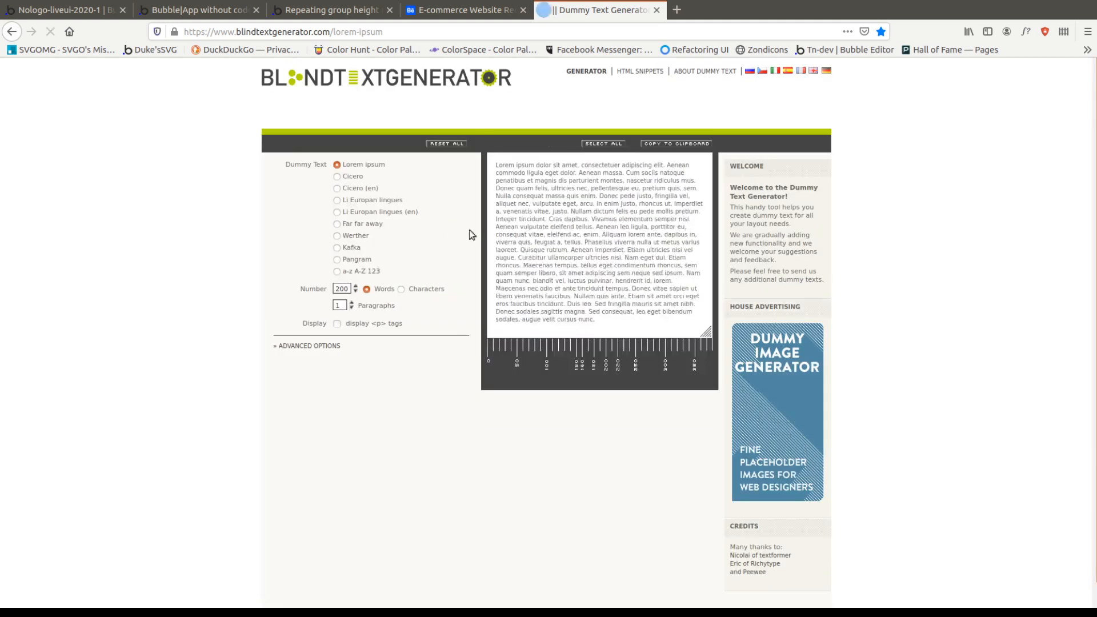
left_click(336, 188)
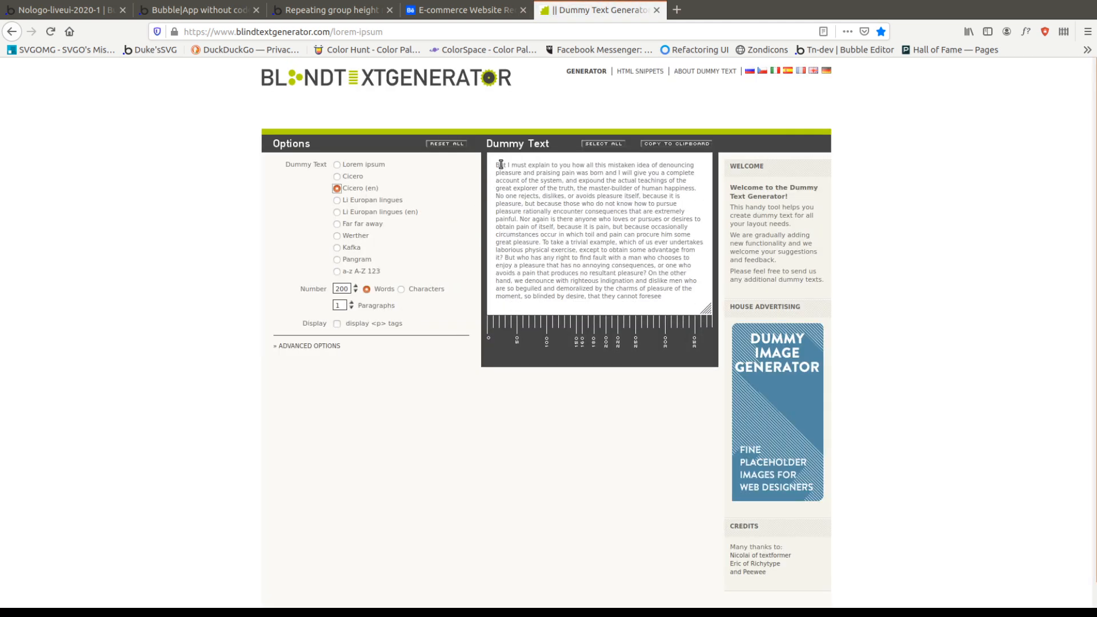
left_click(351, 177)
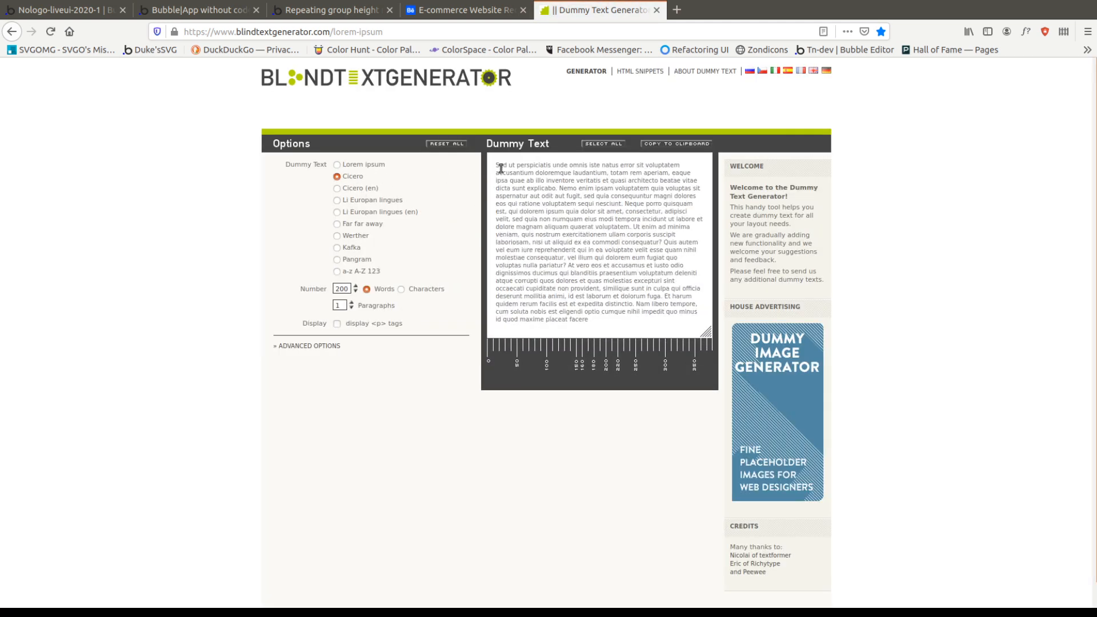
left_click_drag(496, 165, 696, 281)
key("ctrl+c")
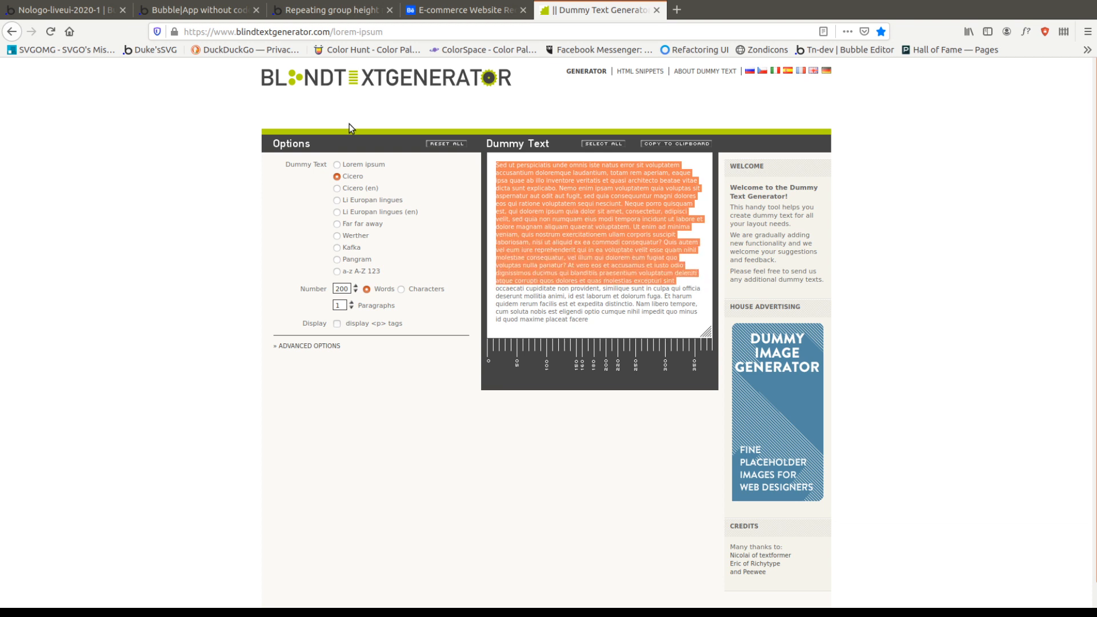
Paste the Cicero dummy text into the Description group's text element and cut off content that exceeds its height.
left_click(57, 9)
left_click(972, 176)
key("ctrl+v")
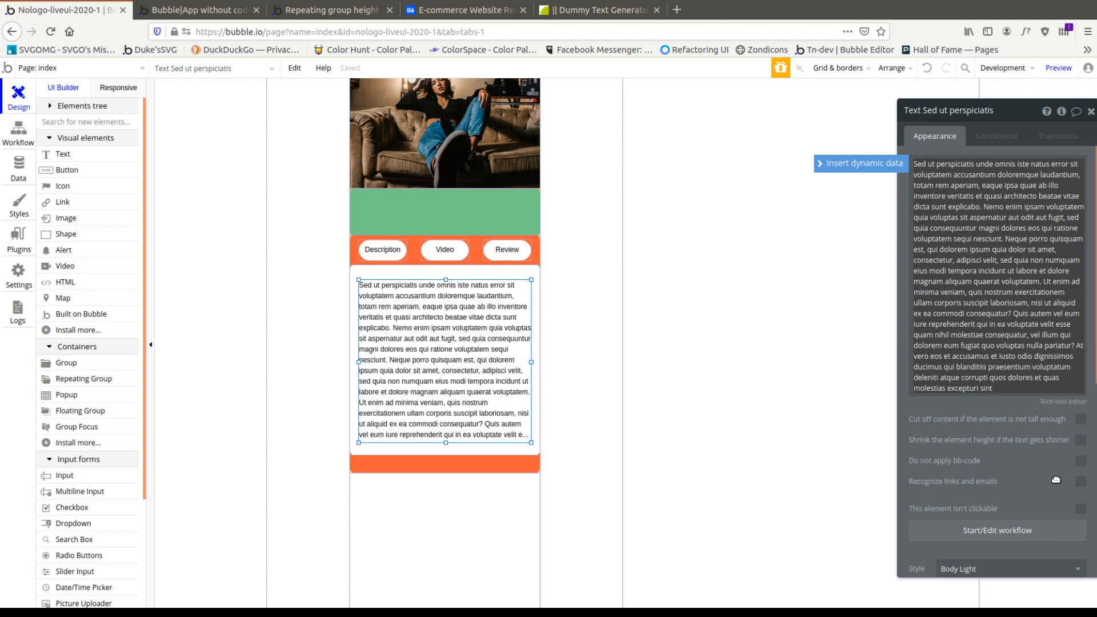
left_click(1081, 419)
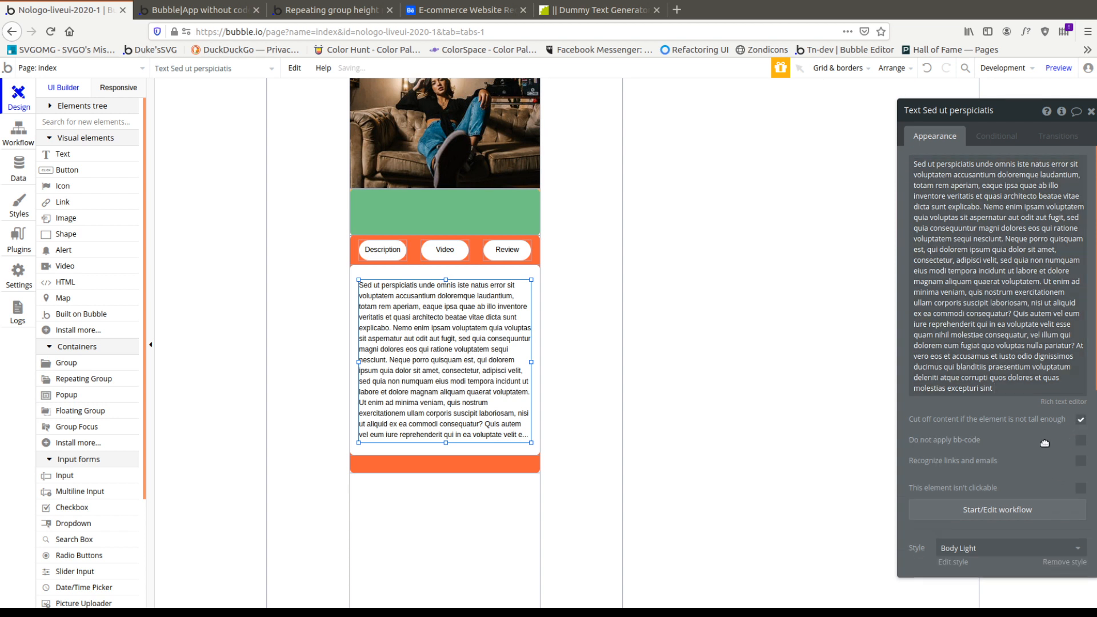
Set the triple_pane group's background style to None.
left_click(458, 445)
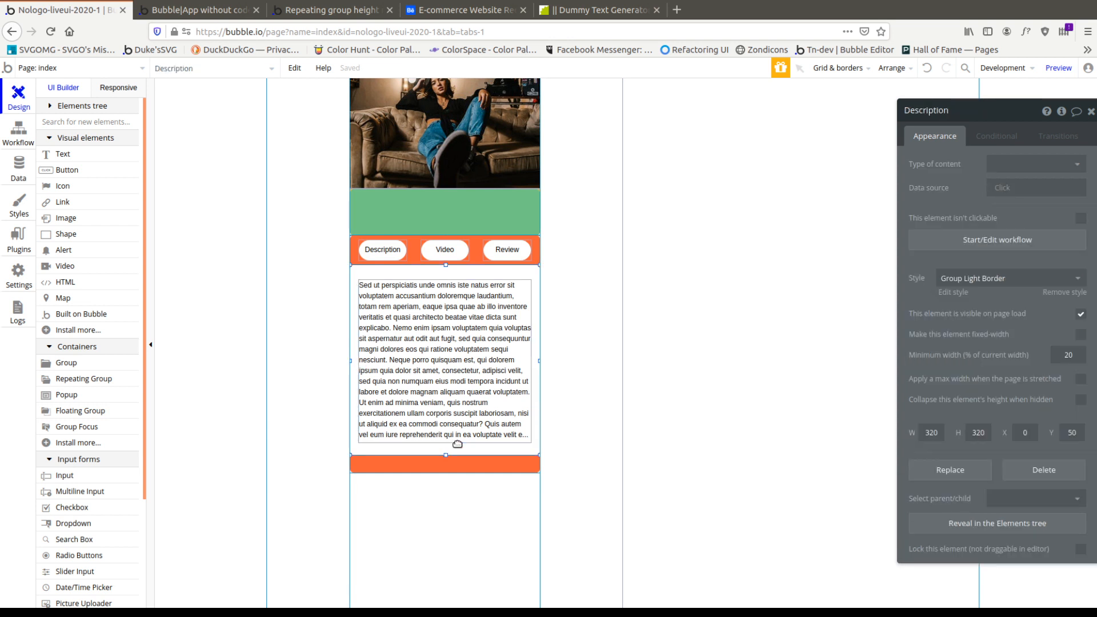
left_click(457, 456)
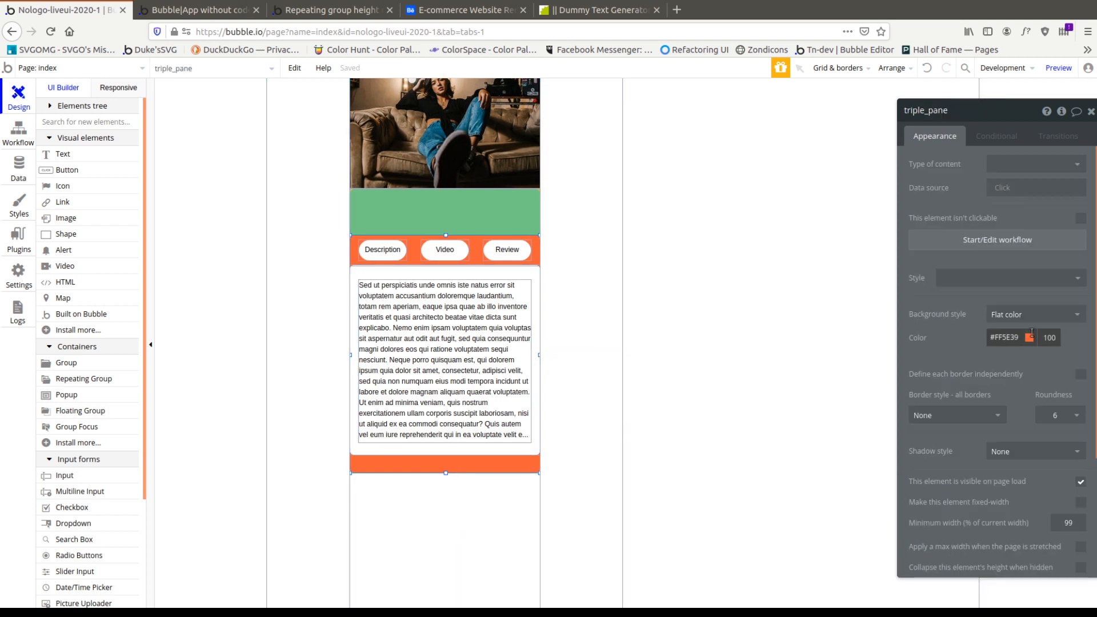
left_click(1029, 315)
left_click(1029, 339)
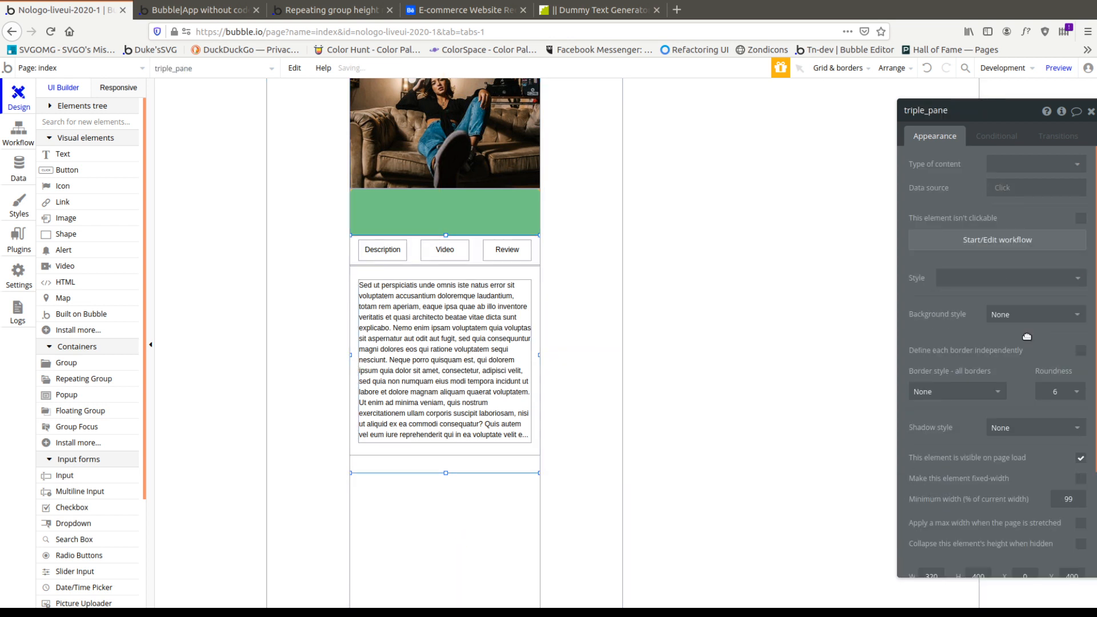
Examine the Behance e-commerce redesign as a reference for the tabbed product description, then return to the Bubble editor.
left_click(411, 257)
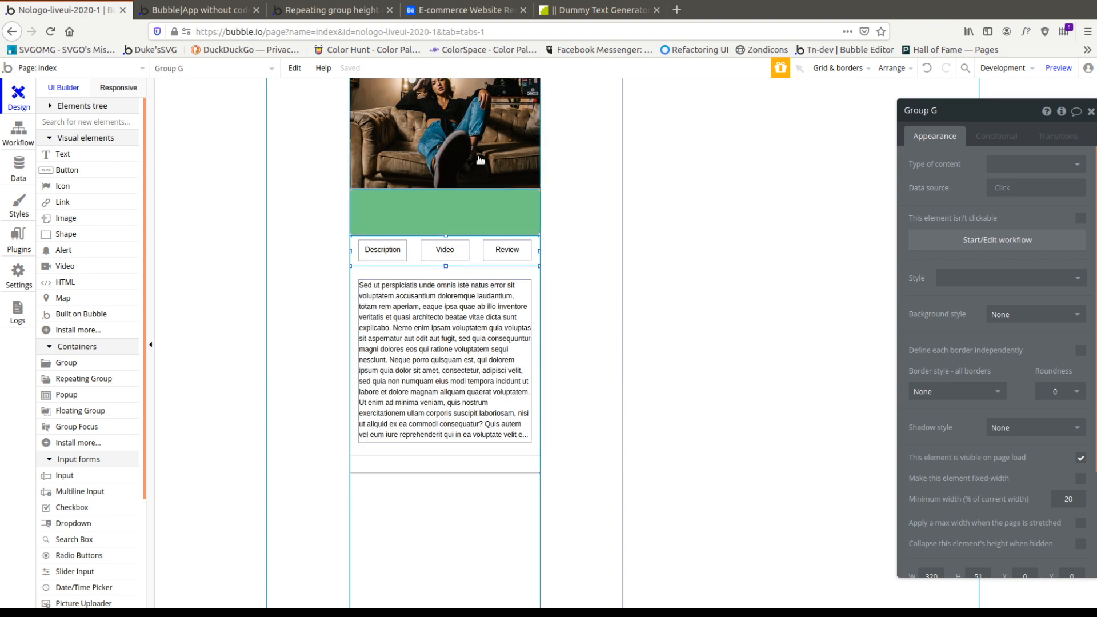
left_click(603, 11)
left_click(466, 10)
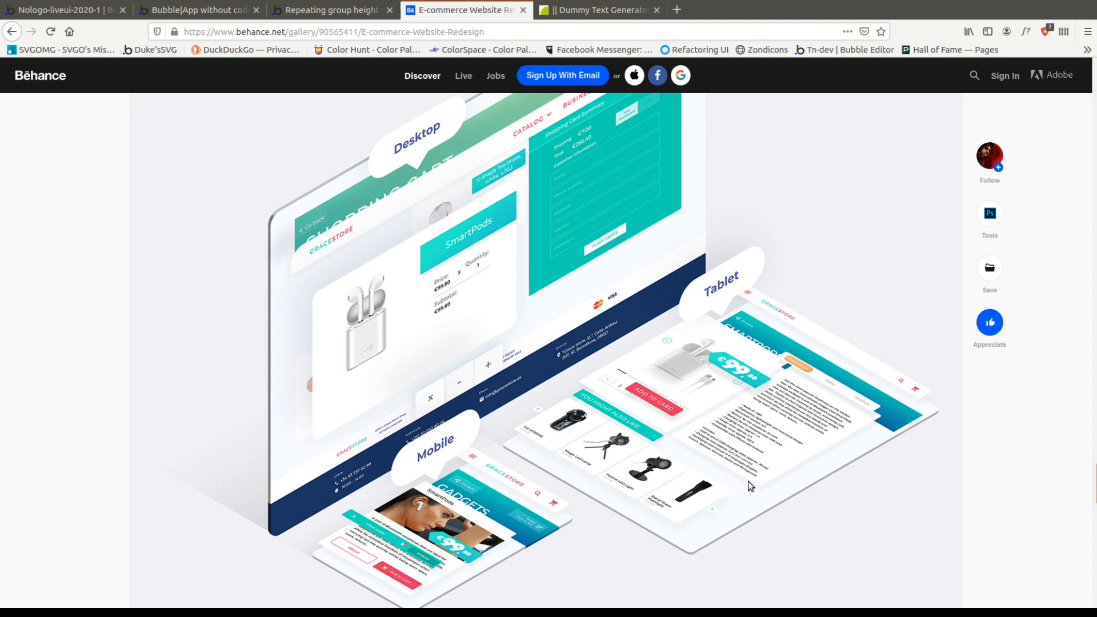
left_click(222, 10)
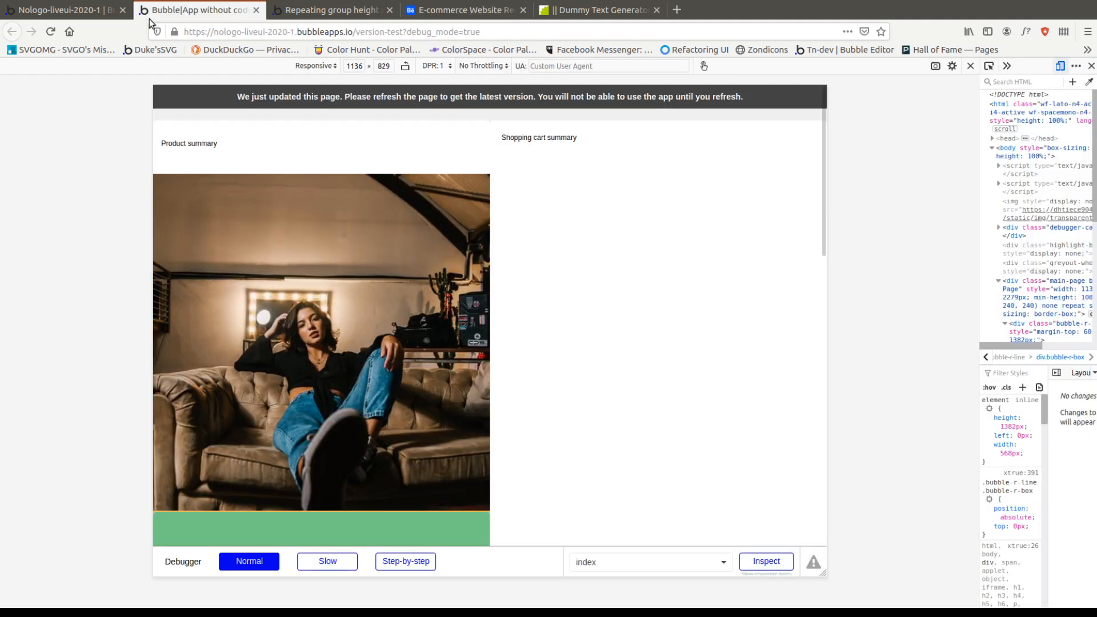
left_click(83, 12)
Nudge the Description group slightly down so it sits directly below the group holding the pills.
left_click(397, 476)
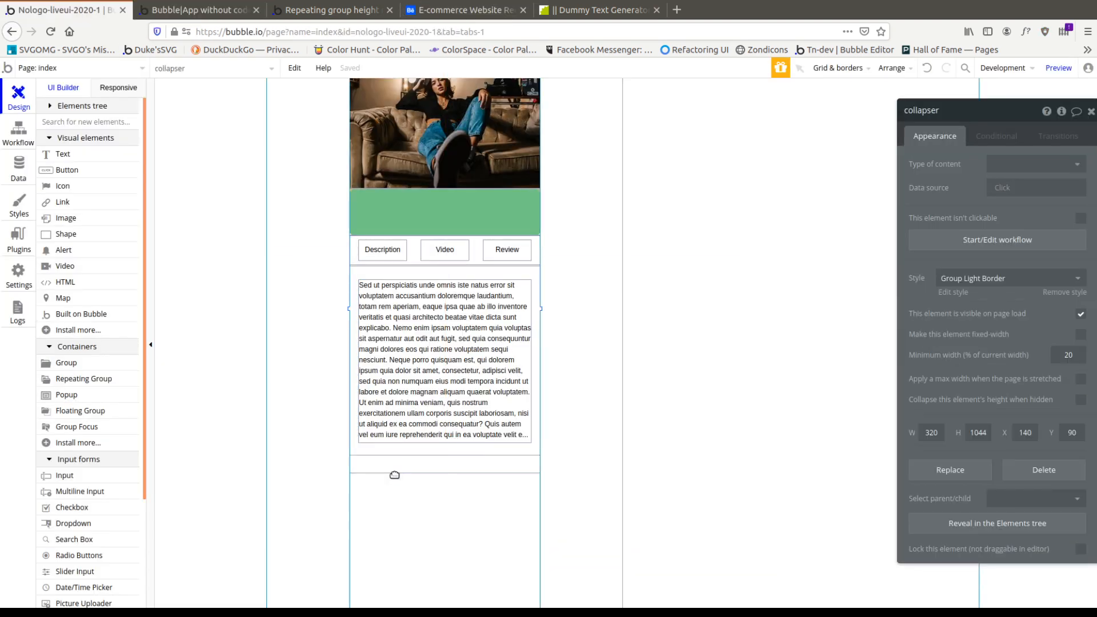
left_click(396, 472)
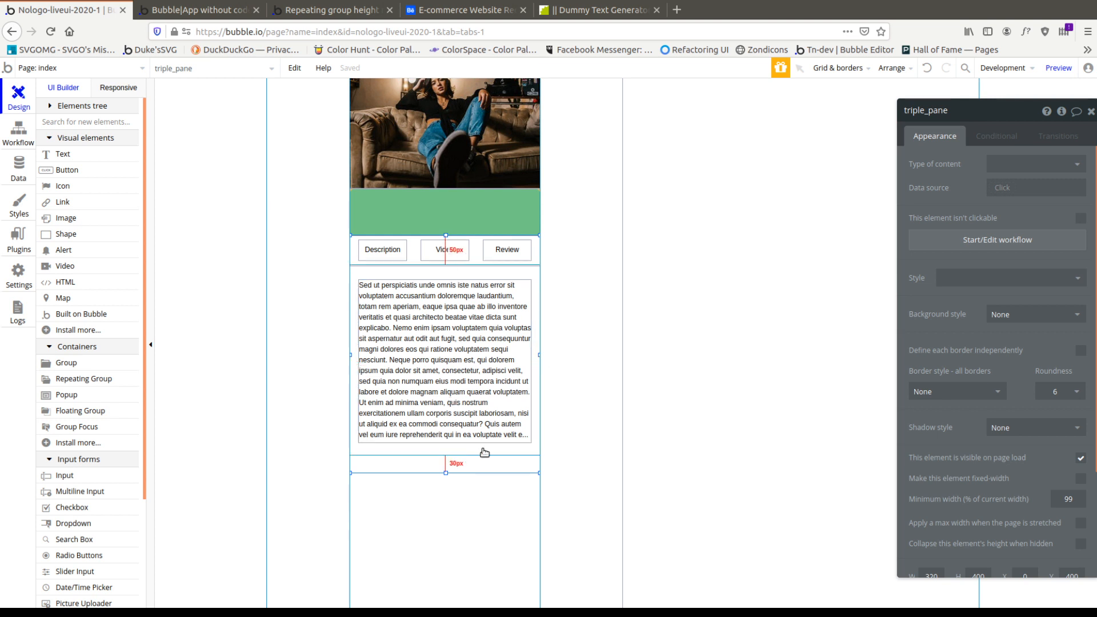
left_click(435, 267)
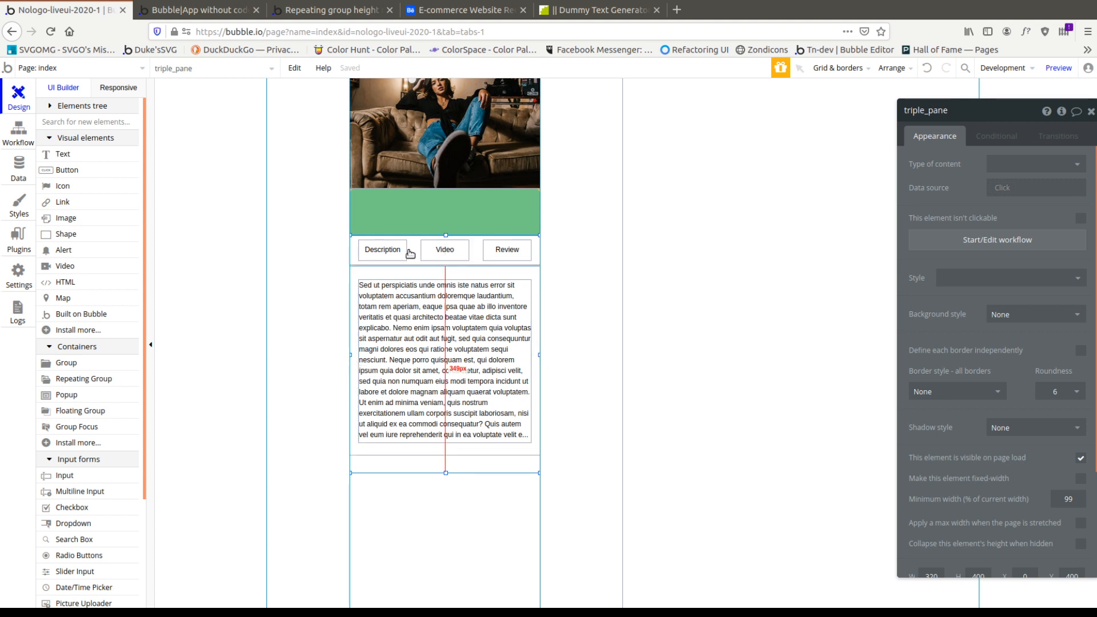
left_click(433, 270)
left_click_drag(432, 270, 468, 262)
Define the borders of the pill header, Group G, independently and give it a solid bottom border.
left_click(467, 261)
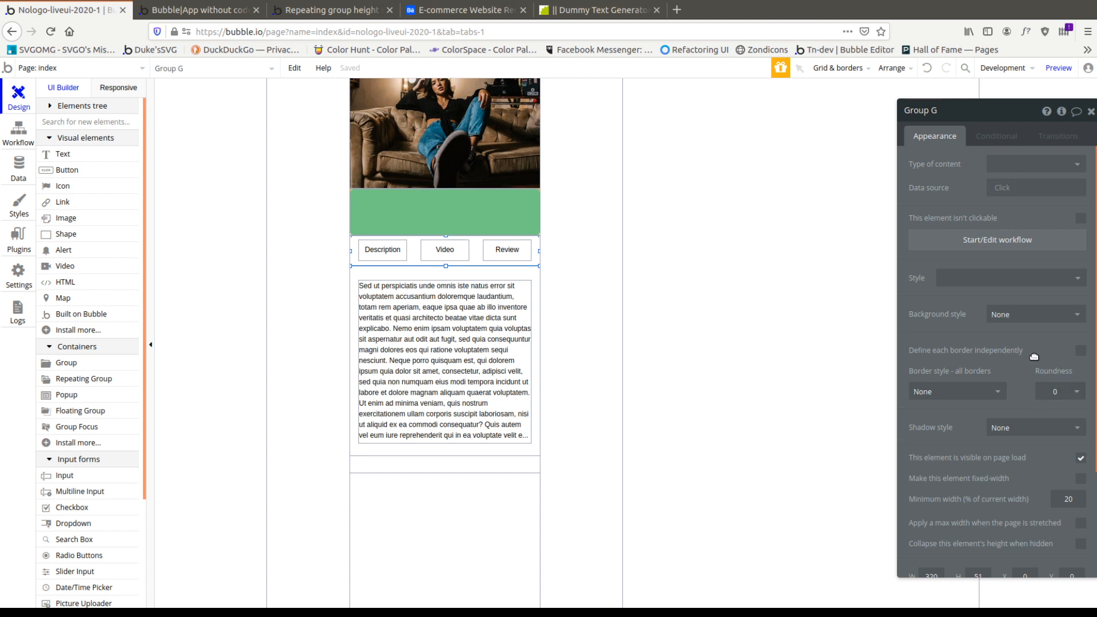
scroll(1035, 356, "down", 1)
left_click(1081, 320)
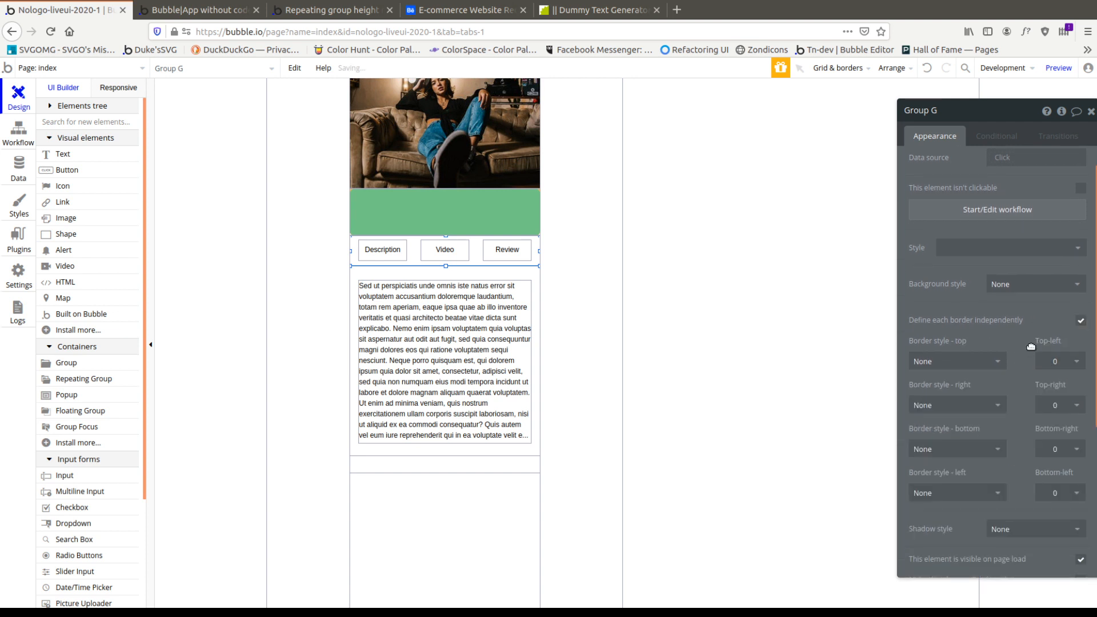
scroll(990, 346, "down", 2)
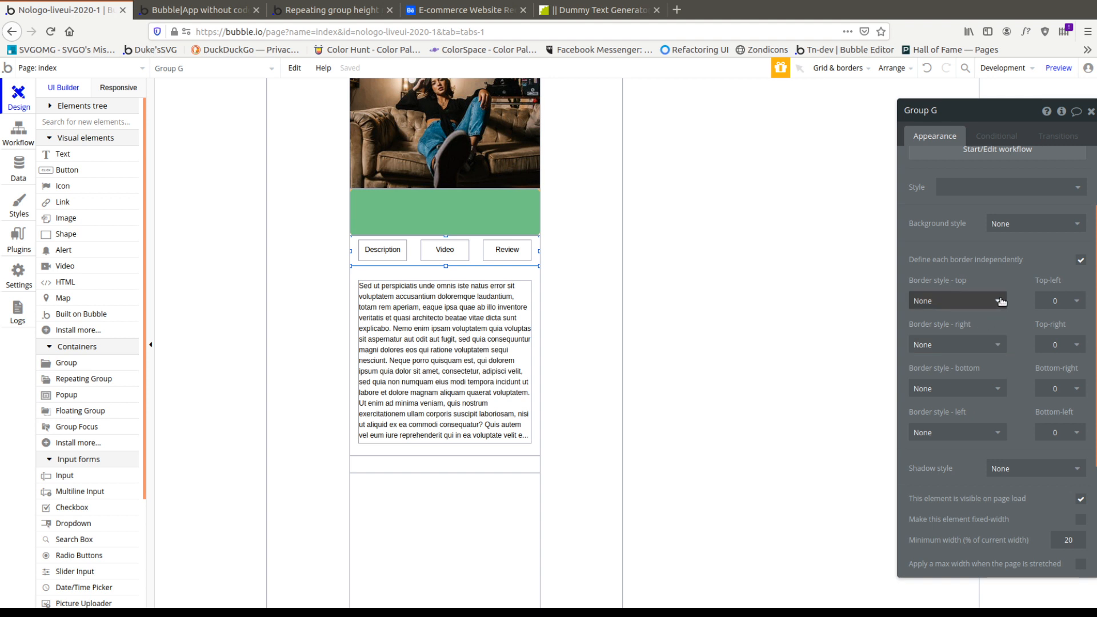
left_click(991, 388)
left_click(978, 409)
Set the bottom border colour of the pill header, Group G, to #C0C0C0.
left_click(1051, 412)
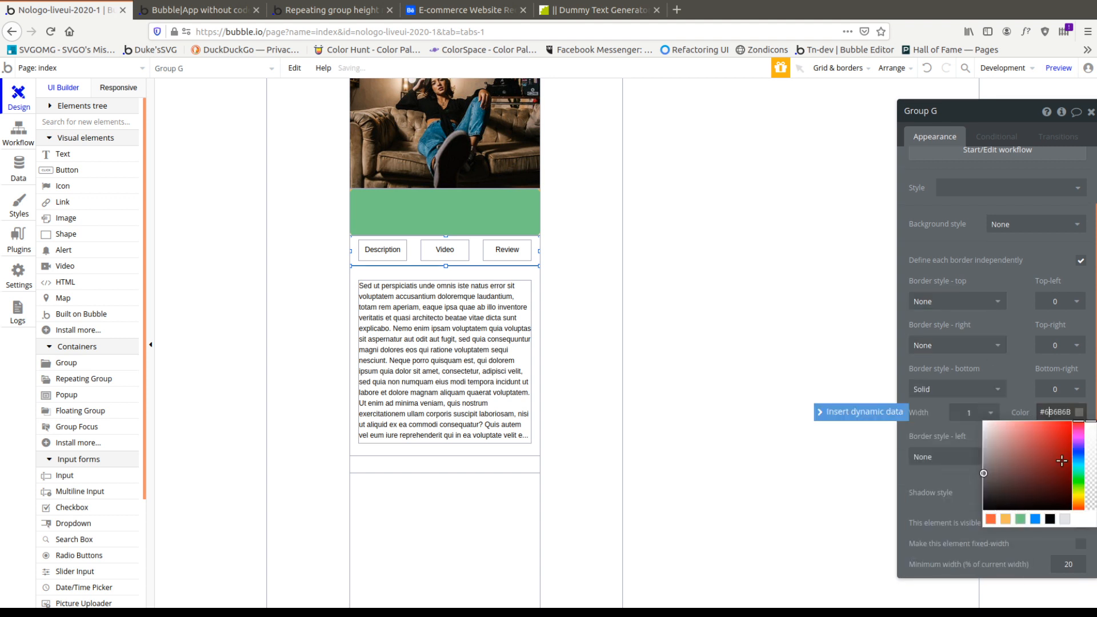
left_click(1043, 412)
double_click(1065, 412)
type("#C0C0C0")
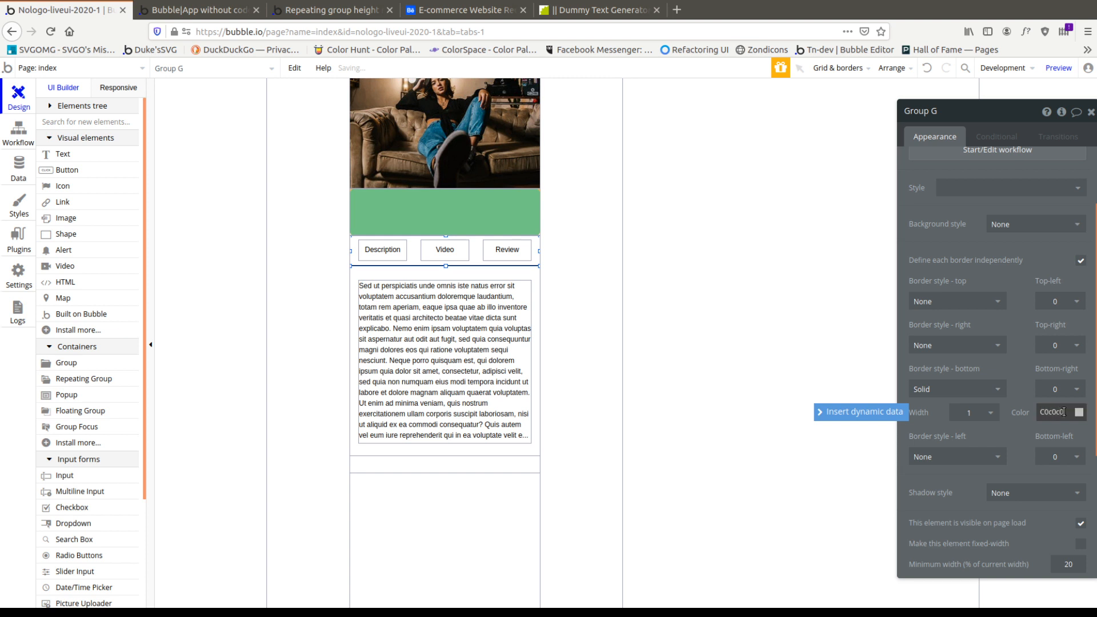
key("Return")
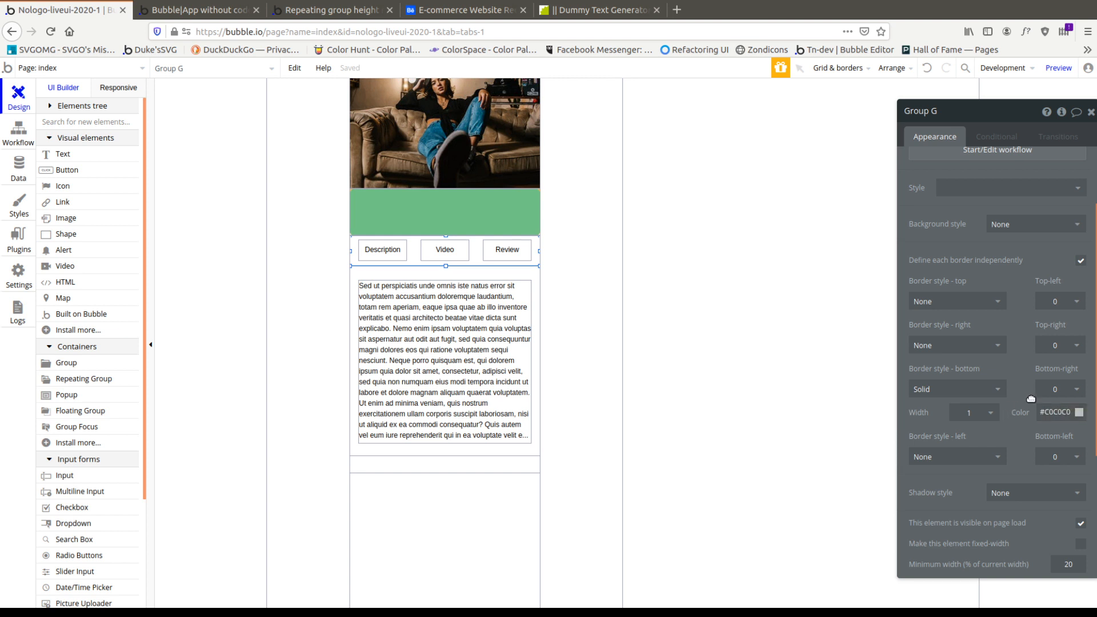
left_click(1041, 412)
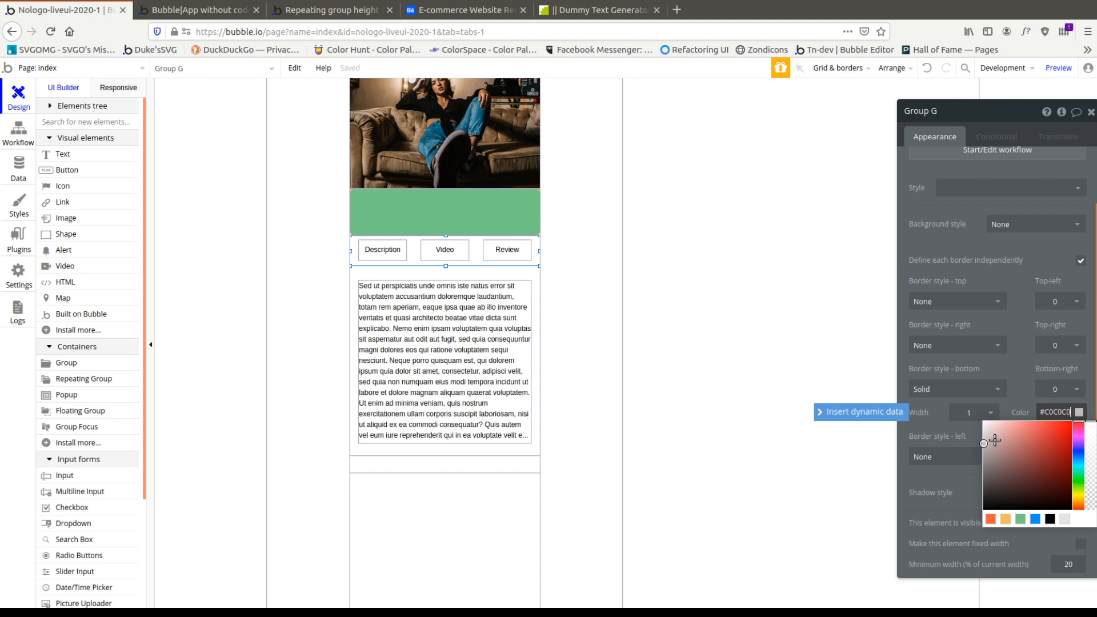
left_click(1013, 388)
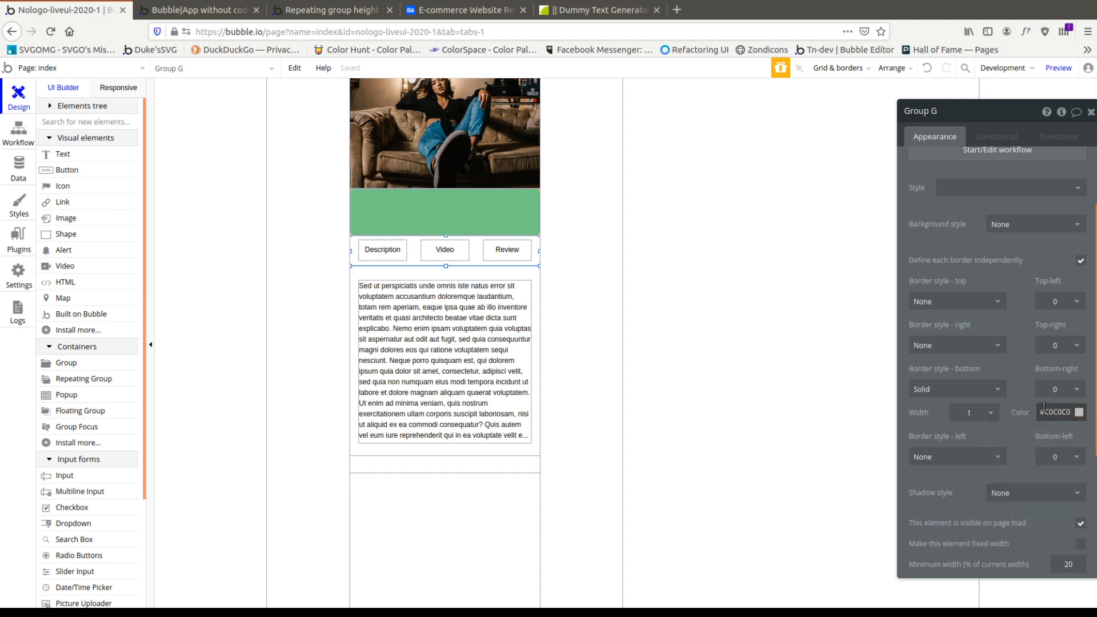
Remove the Group Light Border style from the Description group inside triple_pane.
left_click(388, 281)
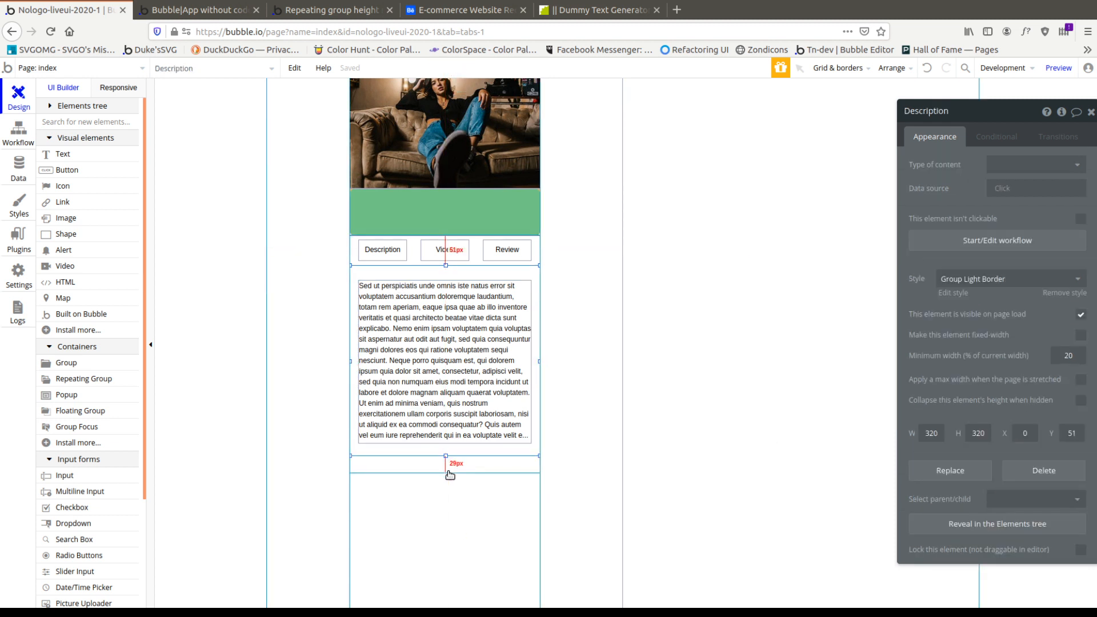
left_click(445, 468)
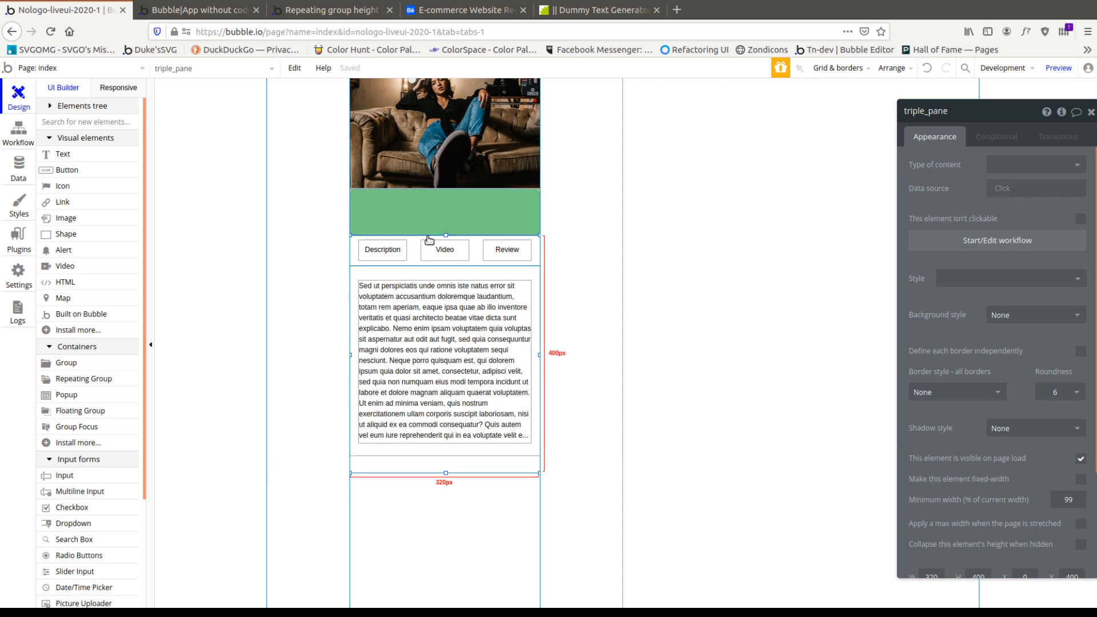
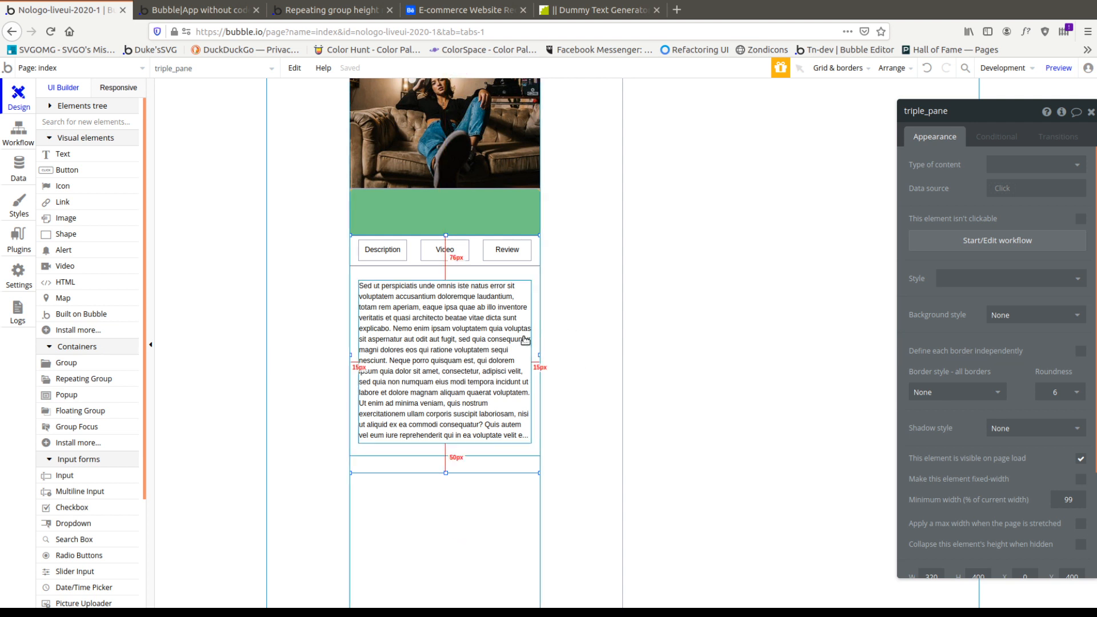
scroll(525, 341, "down", 1)
left_click(502, 417)
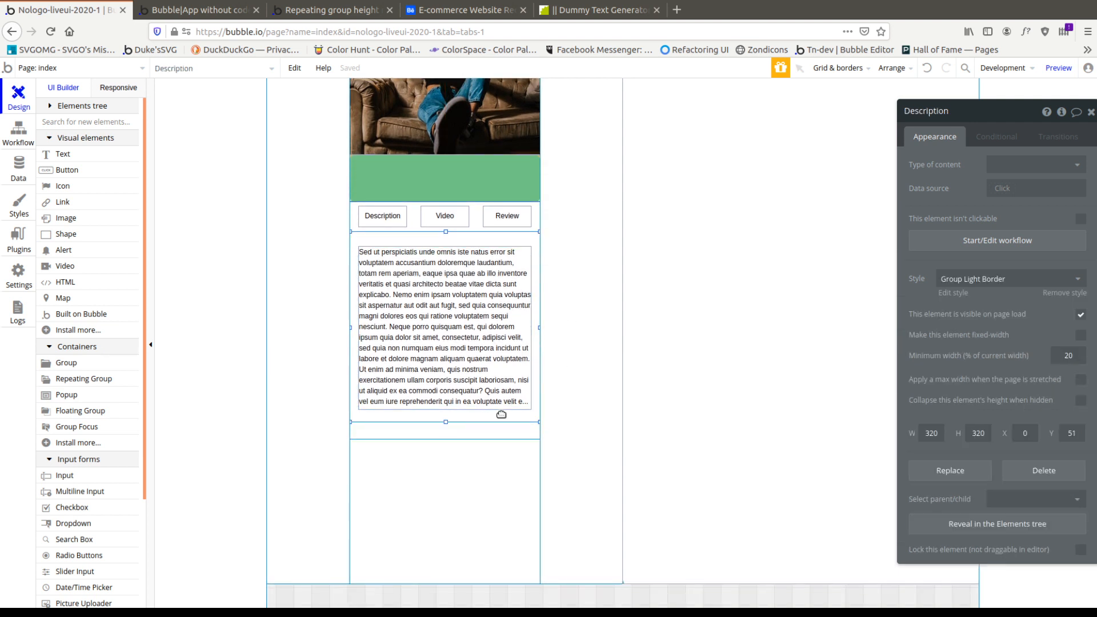
left_click(1065, 293)
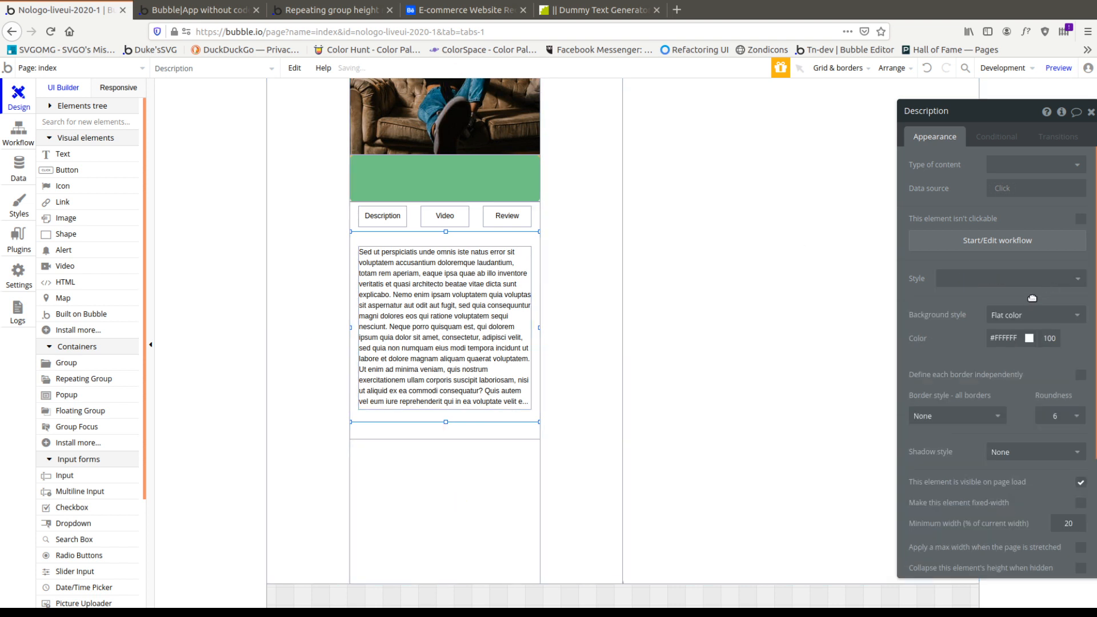
left_click(1018, 339)
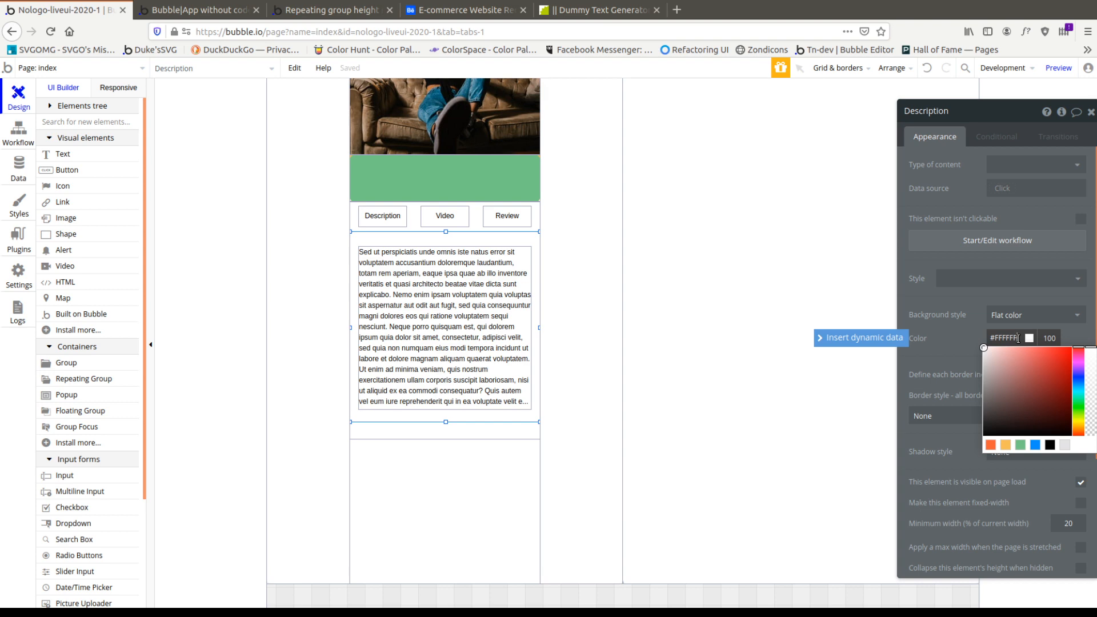
left_click(964, 359)
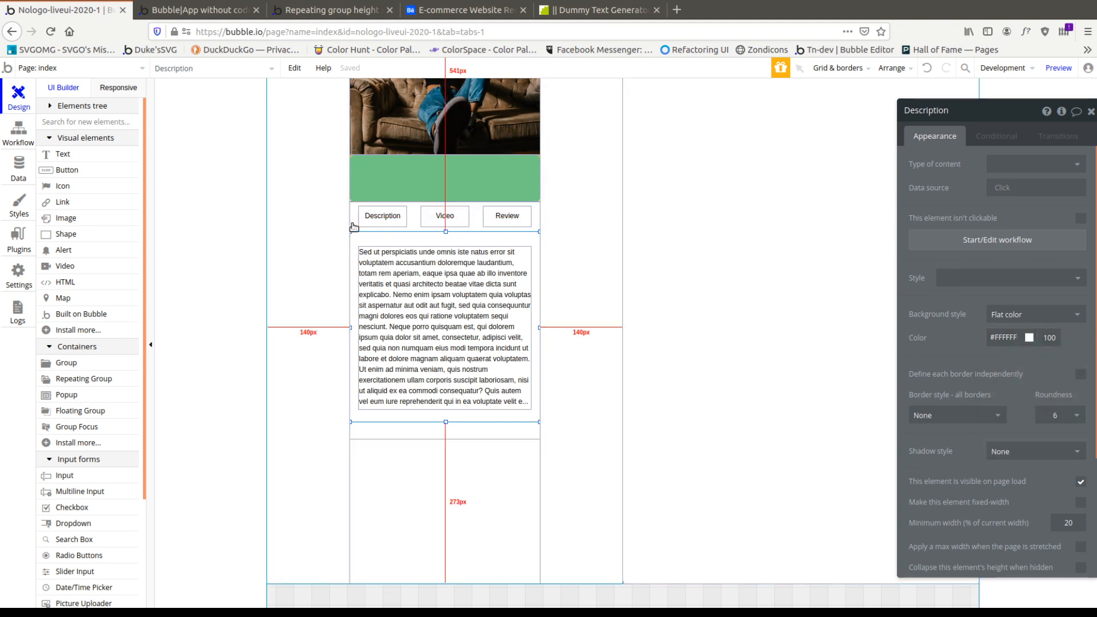
Reload the app preview, try the Description, Video and Review pills, and examine the description text beneath them.
left_click(231, 14)
left_click(305, 94)
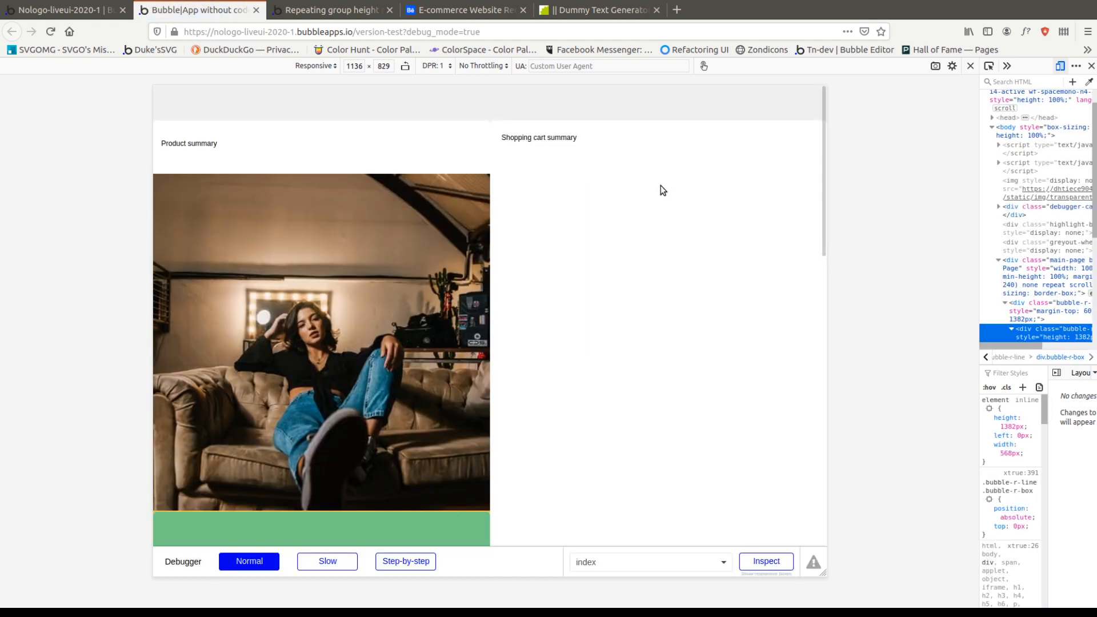
scroll(658, 231, "down", 5)
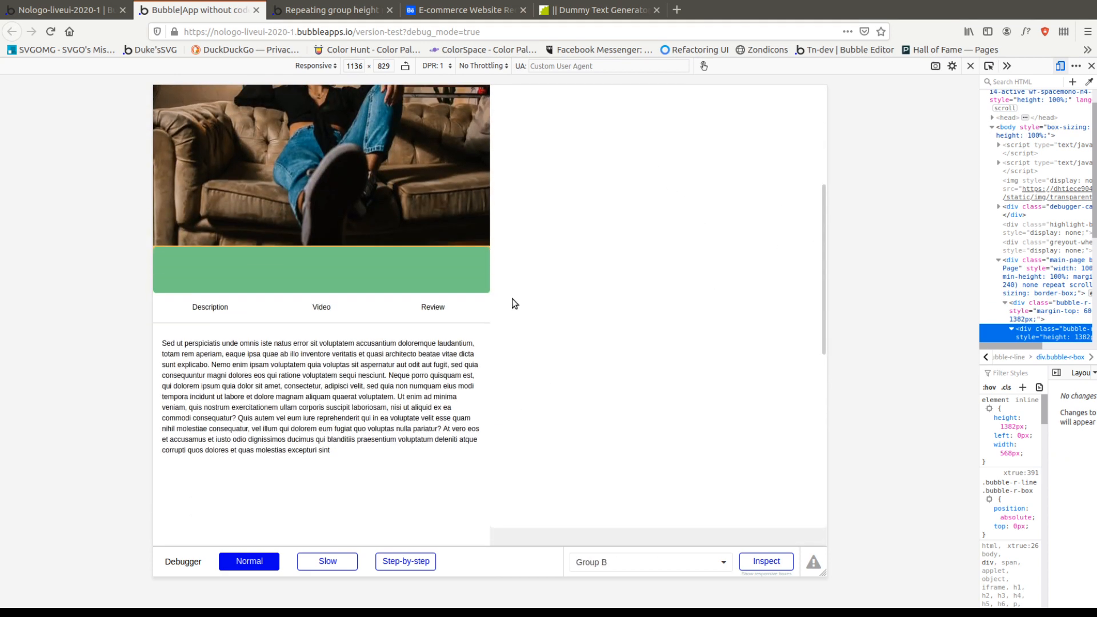
left_click(311, 266)
left_click(454, 269)
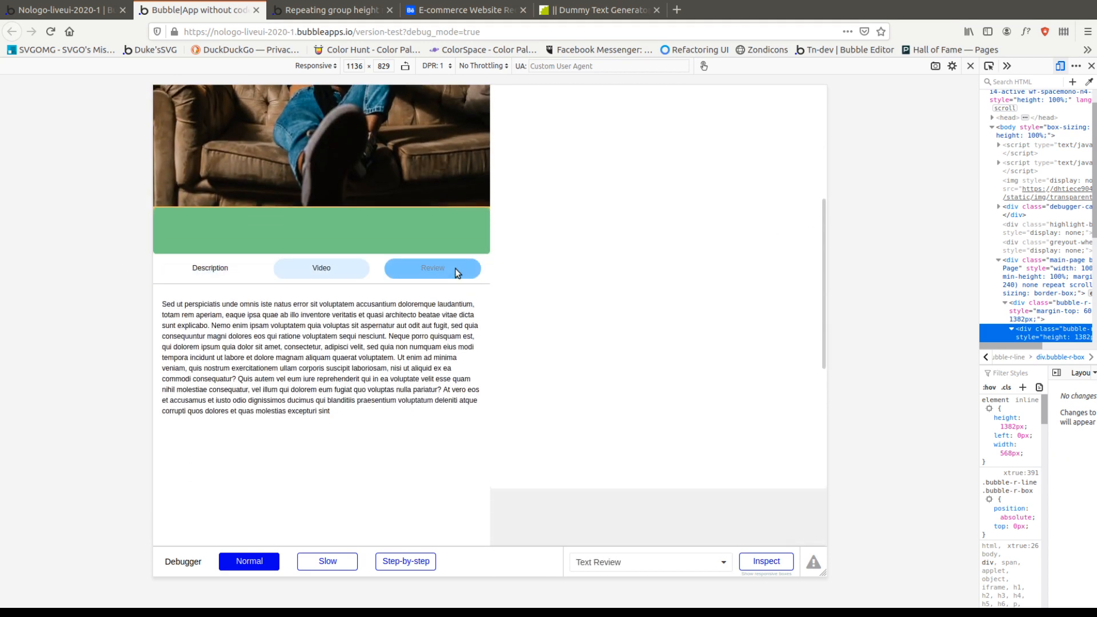
left_click(214, 275)
left_click(337, 273)
left_click(440, 272)
left_click(225, 272)
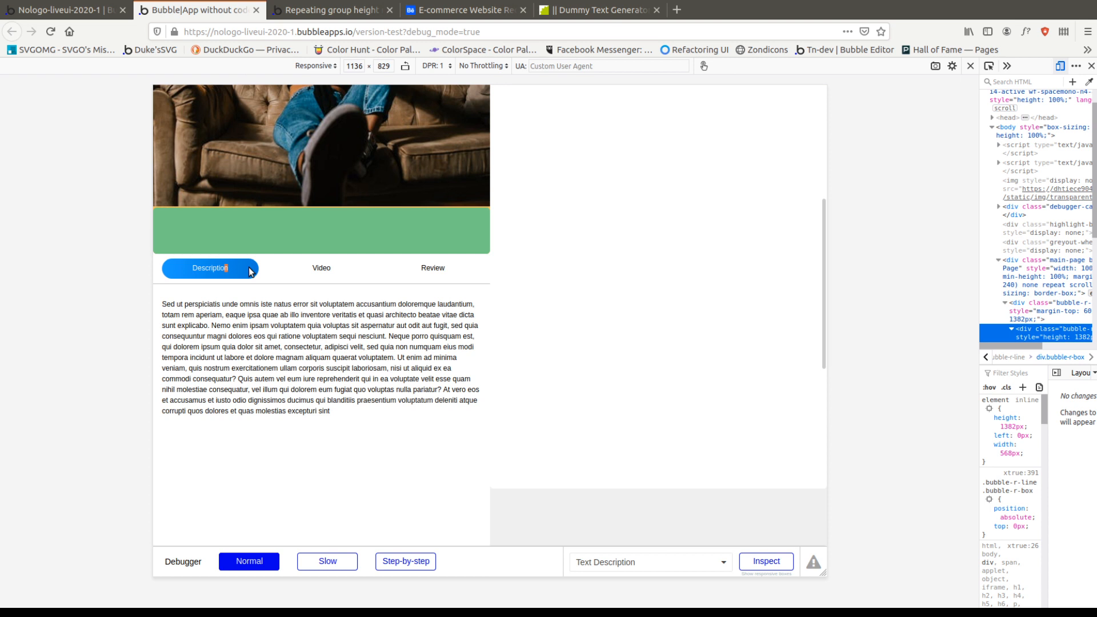
left_click_drag(174, 295, 421, 419)
left_click(422, 419)
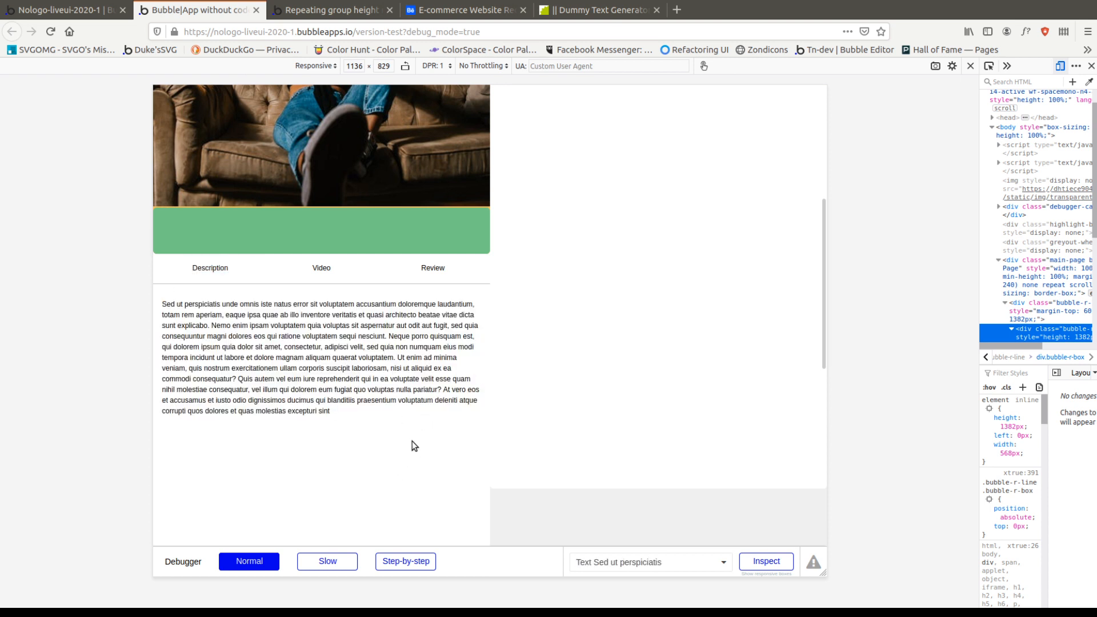
scroll(413, 441, "down", 1)
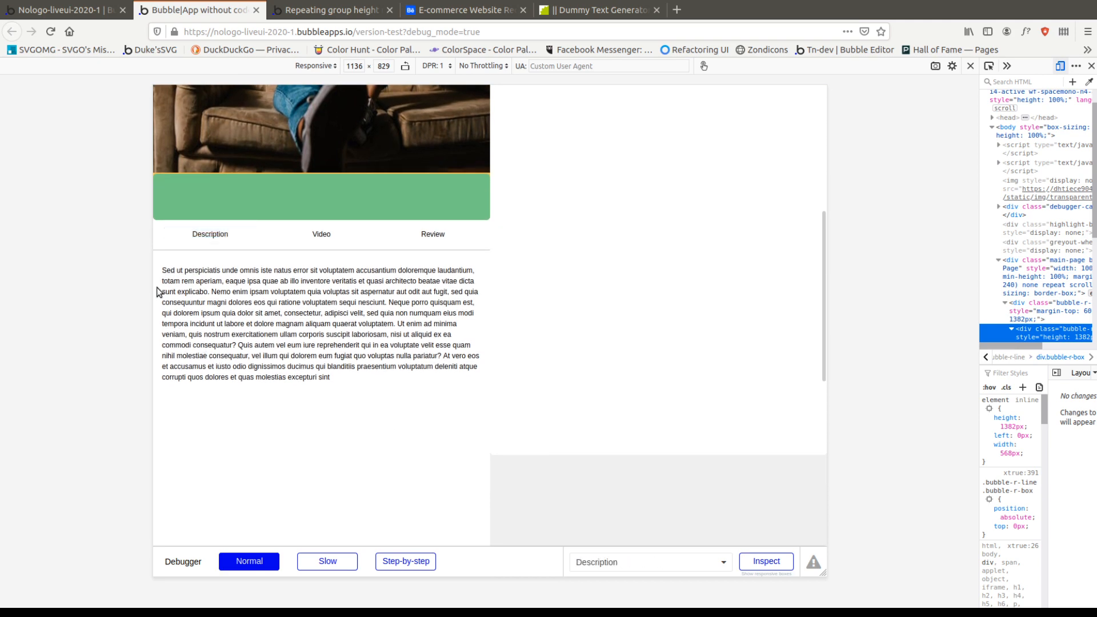
Review the description text's width settings in the Bubble editor.
left_click(93, 10)
left_click(525, 375)
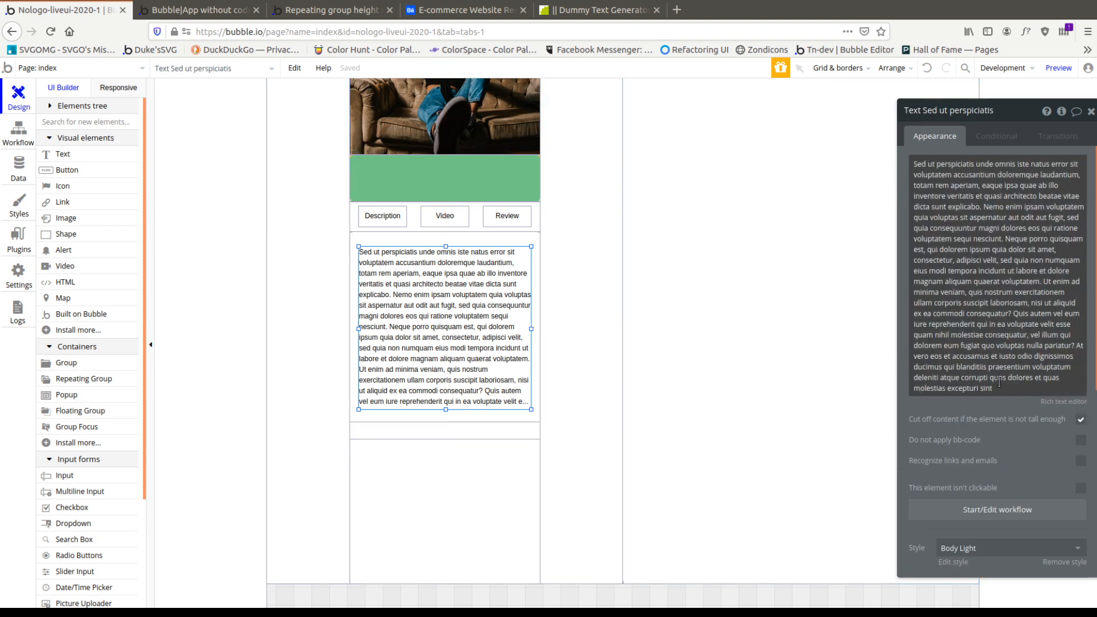
scroll(1023, 320, "down", 3)
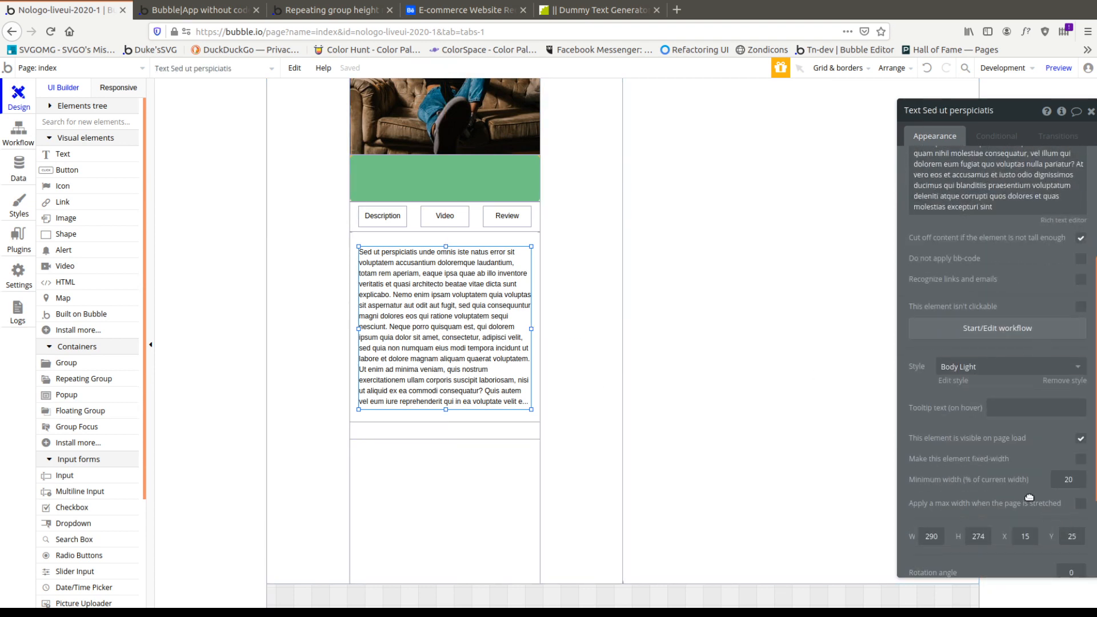
Narrow the responsive preview to 358 px wide and examine how the pills and description text adapt.
left_click(217, 18)
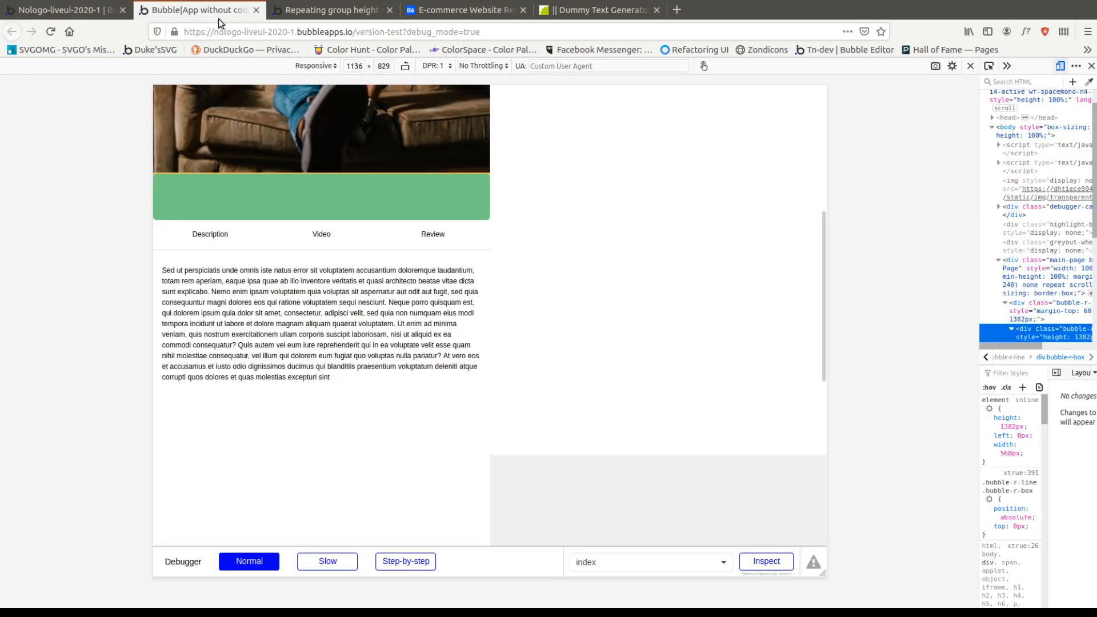
key("ctrl+shift+m")
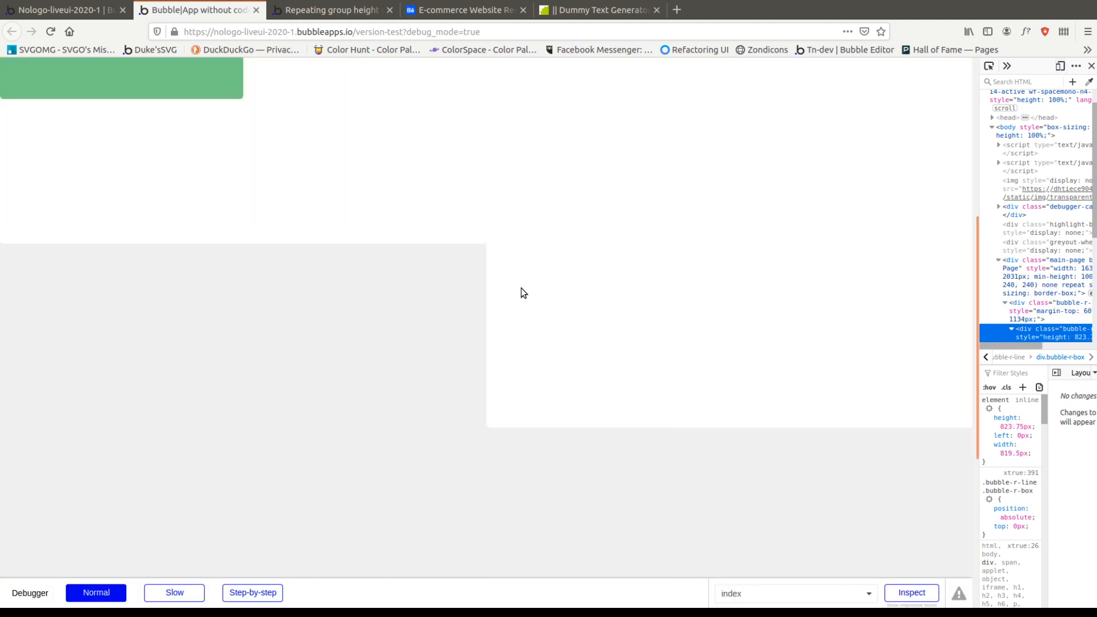
key("ctrl+shift+m")
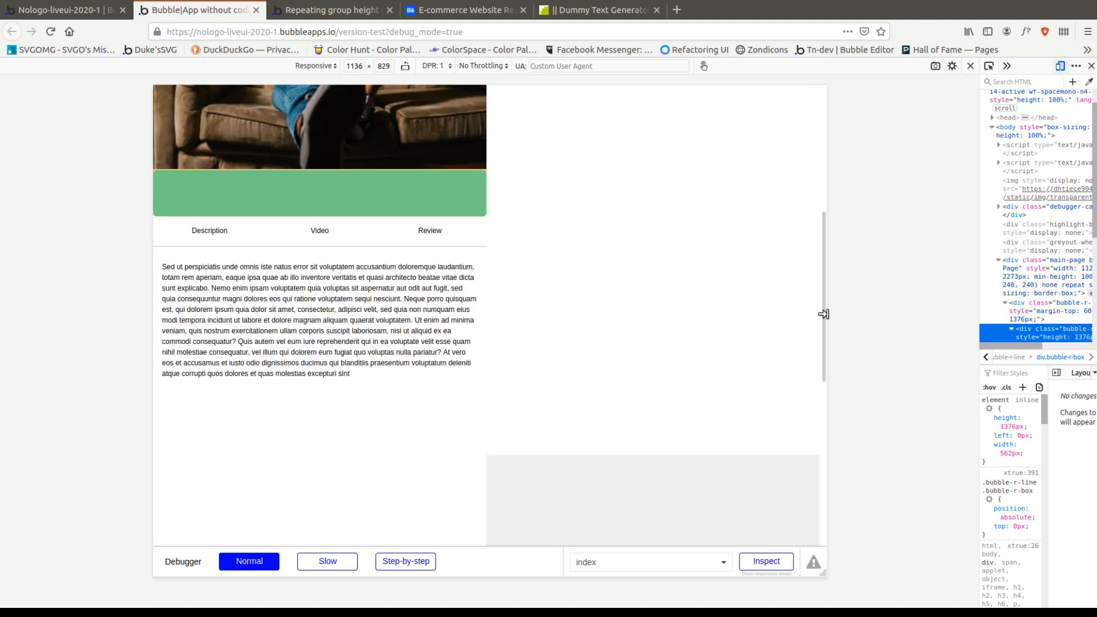
left_click_drag(823, 313, 596, 337)
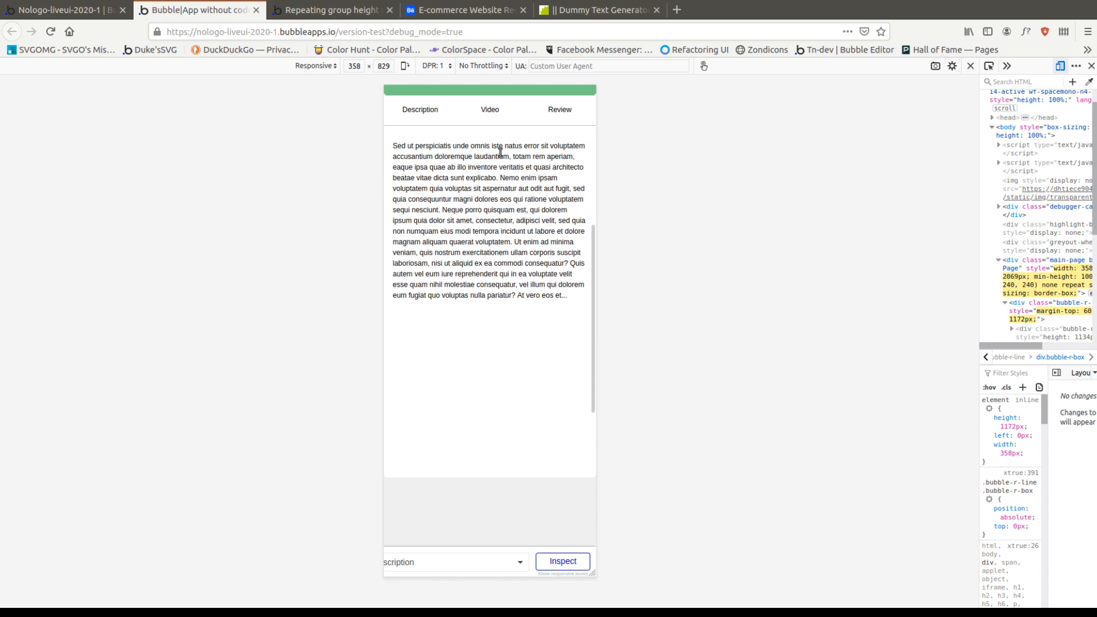
scroll(521, 280, "up", 9)
scroll(531, 297, "down", 4)
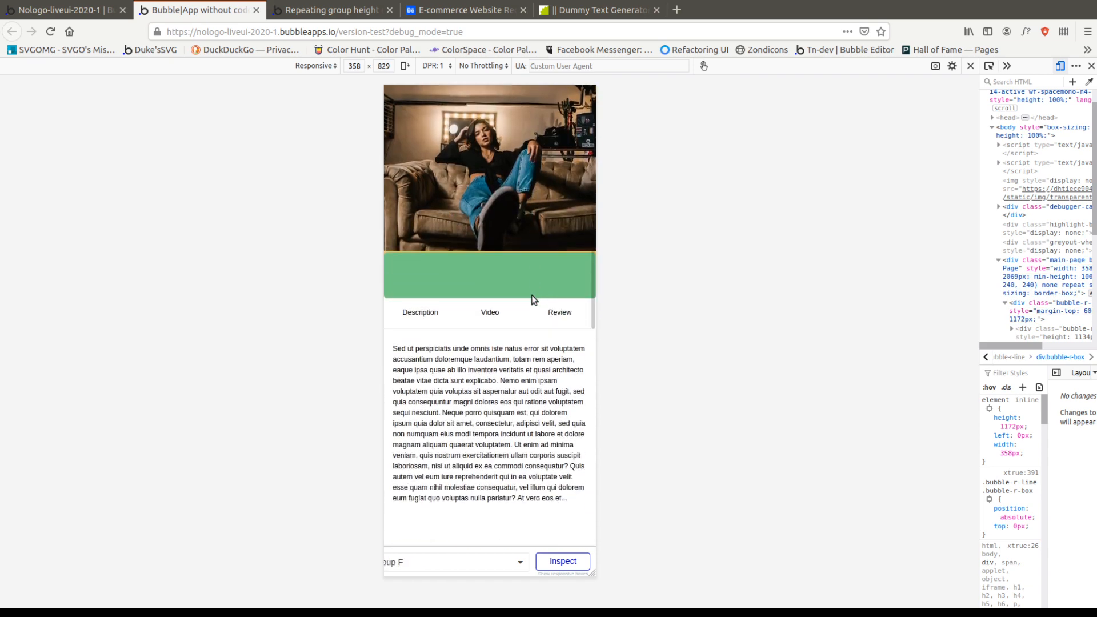
scroll(532, 298, "down", 3)
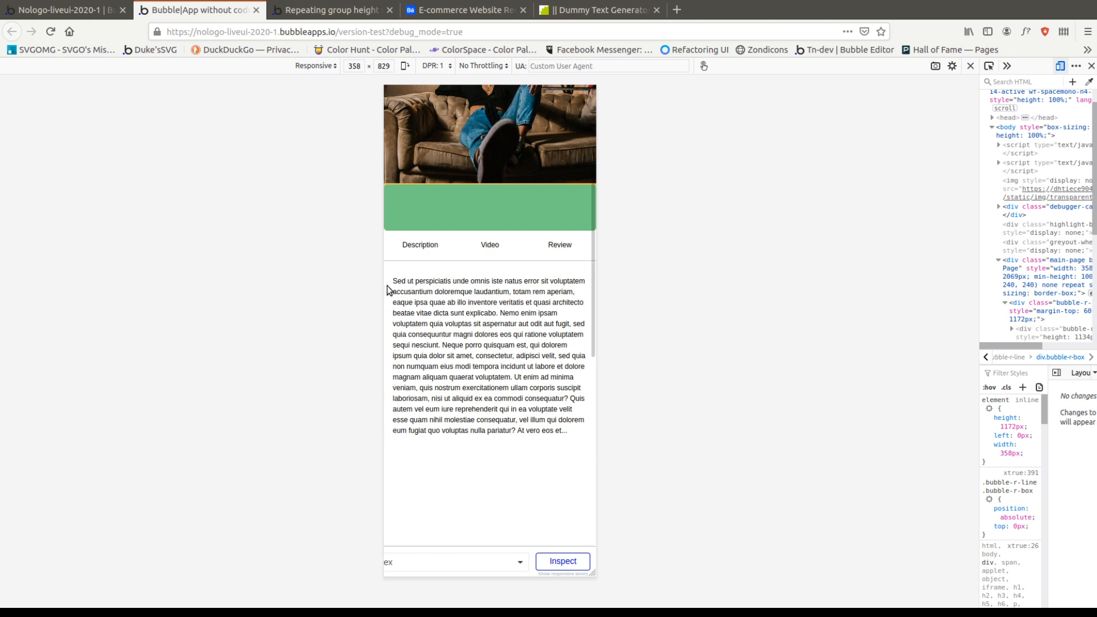
left_click(406, 247)
scroll(524, 367, "down", 3)
scroll(524, 368, "up", 5)
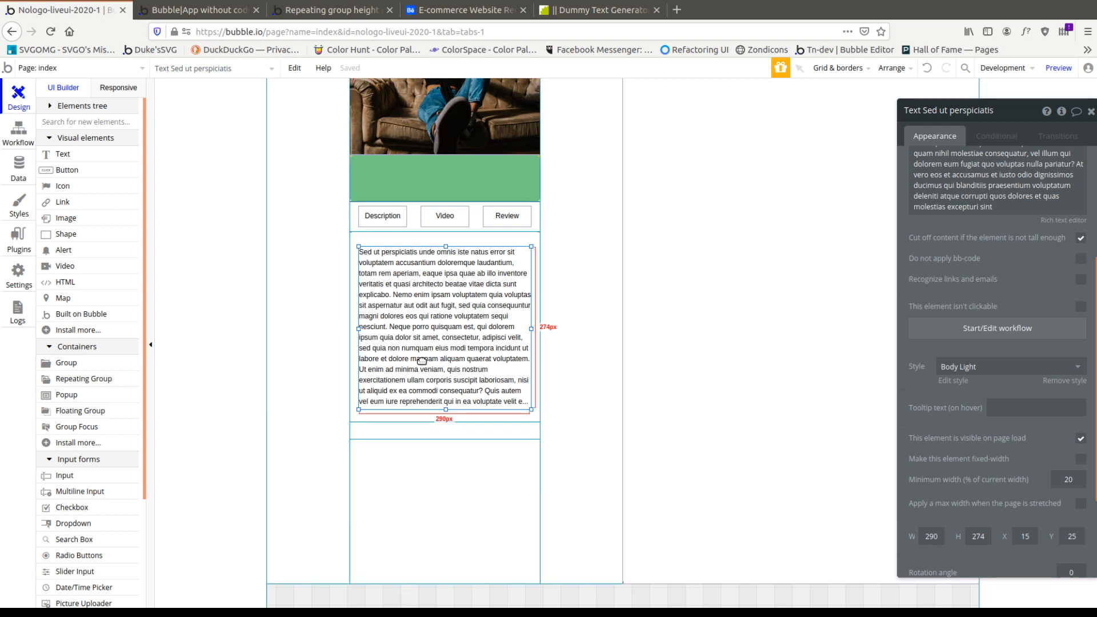
In the Bubble editor, apply a maximum width to the description text for when the page is stretched.
scroll(932, 412, "down", 2)
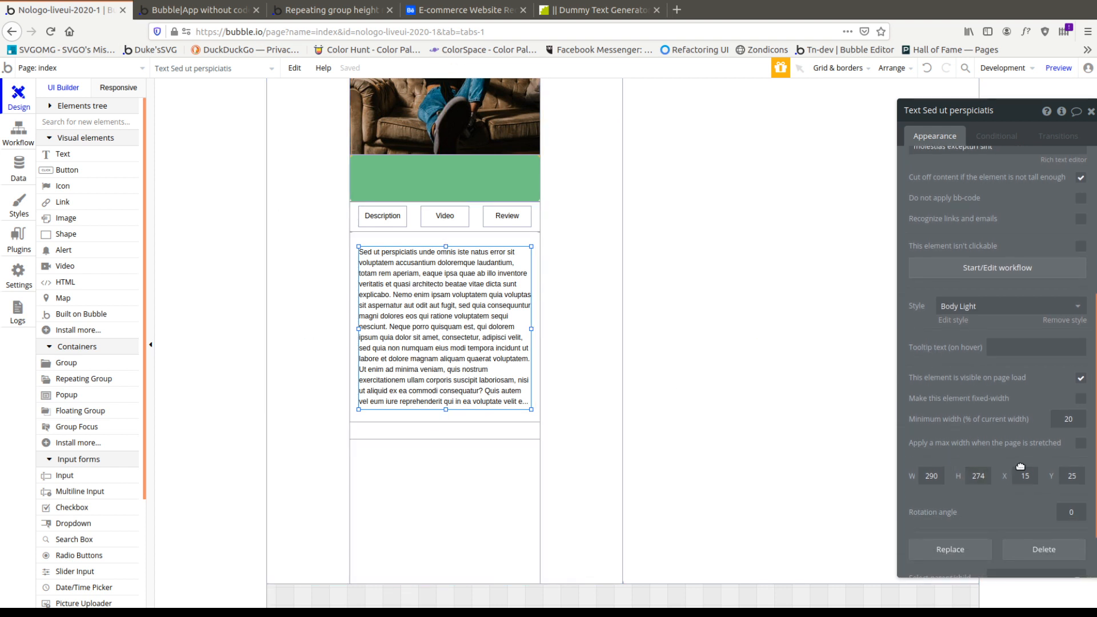
left_click(1082, 443)
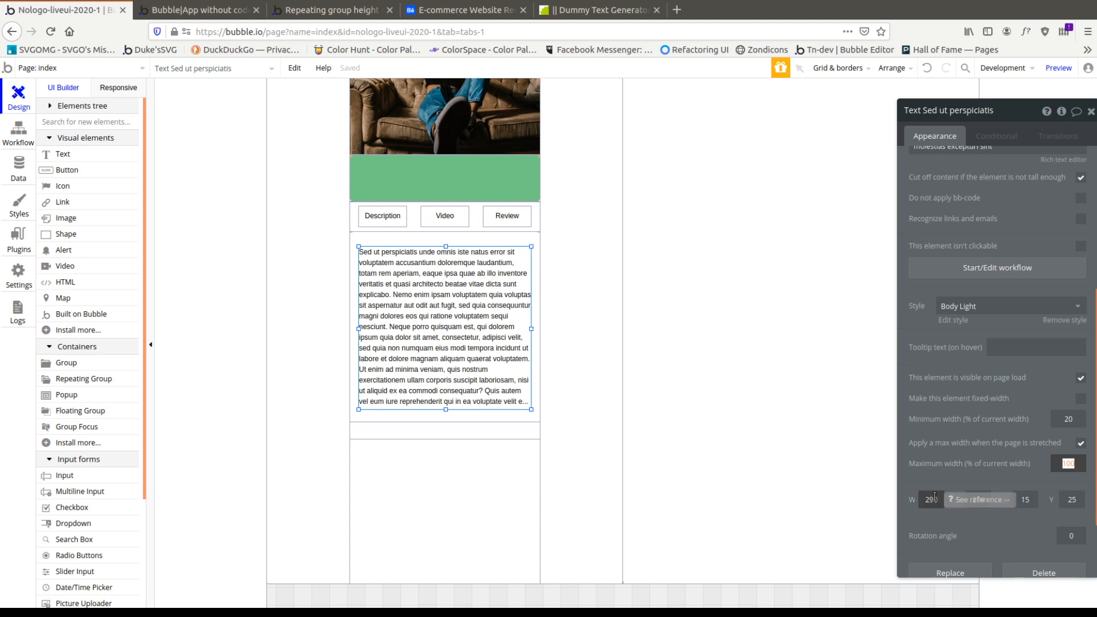
left_click(981, 421)
Reload the preview, widen it to 1180 px and check how the description text fits the pane.
left_click(240, 12)
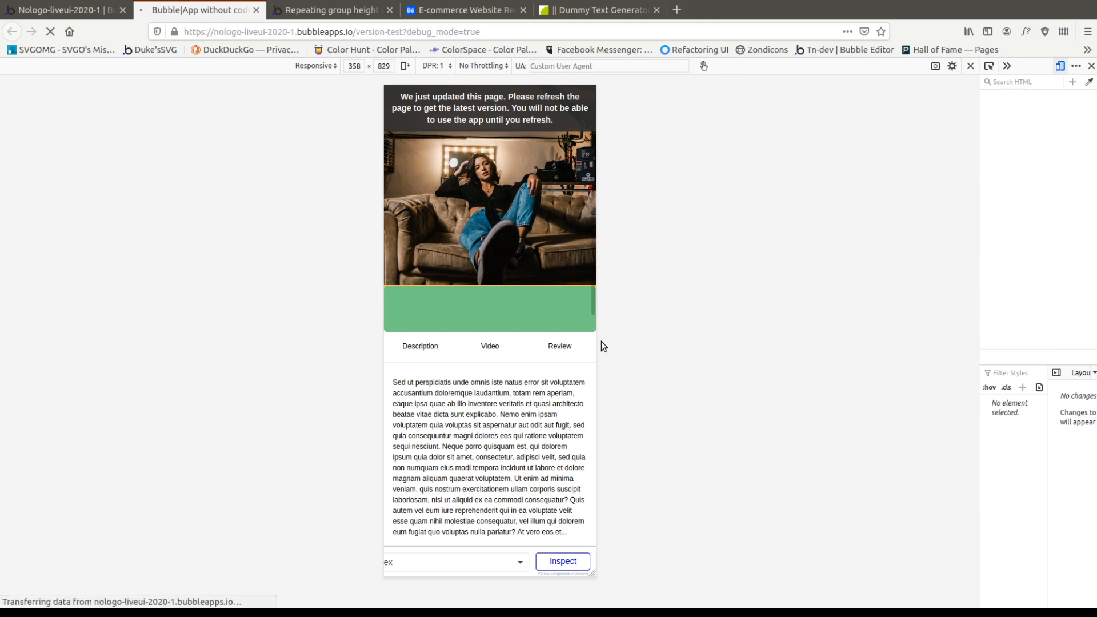
left_click_drag(594, 340, 836, 370)
scroll(510, 347, "down", 8)
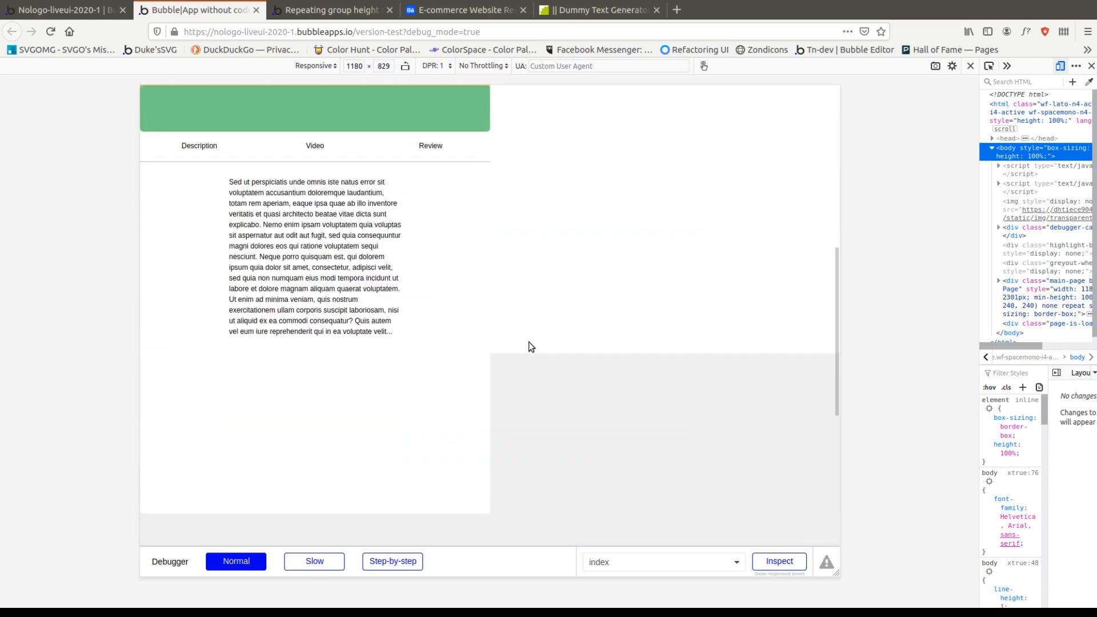
scroll(558, 335, "up", 4)
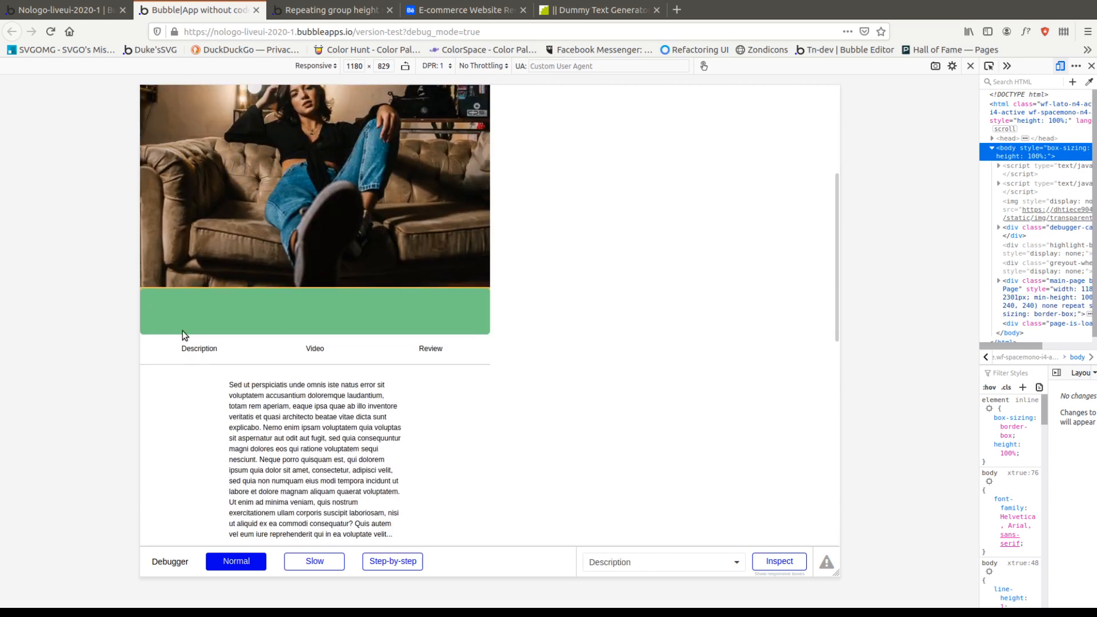
Set the description text's maximum width to 125% of its current width in the editor and select its parent Description group.
left_click(103, 14)
double_click(1073, 464)
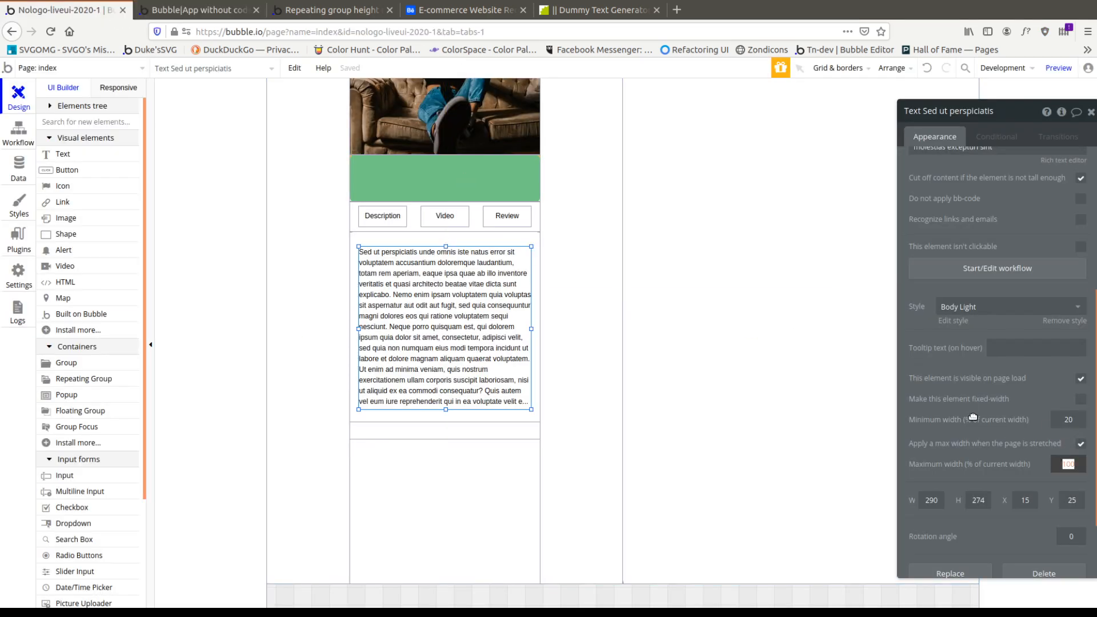
type("125")
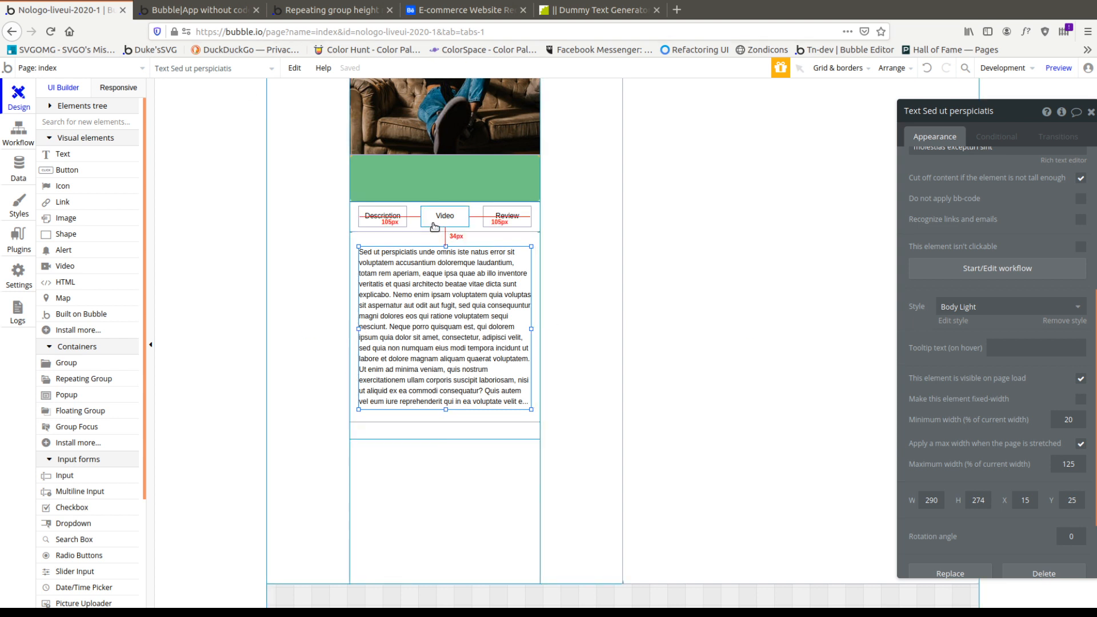
left_click(364, 236)
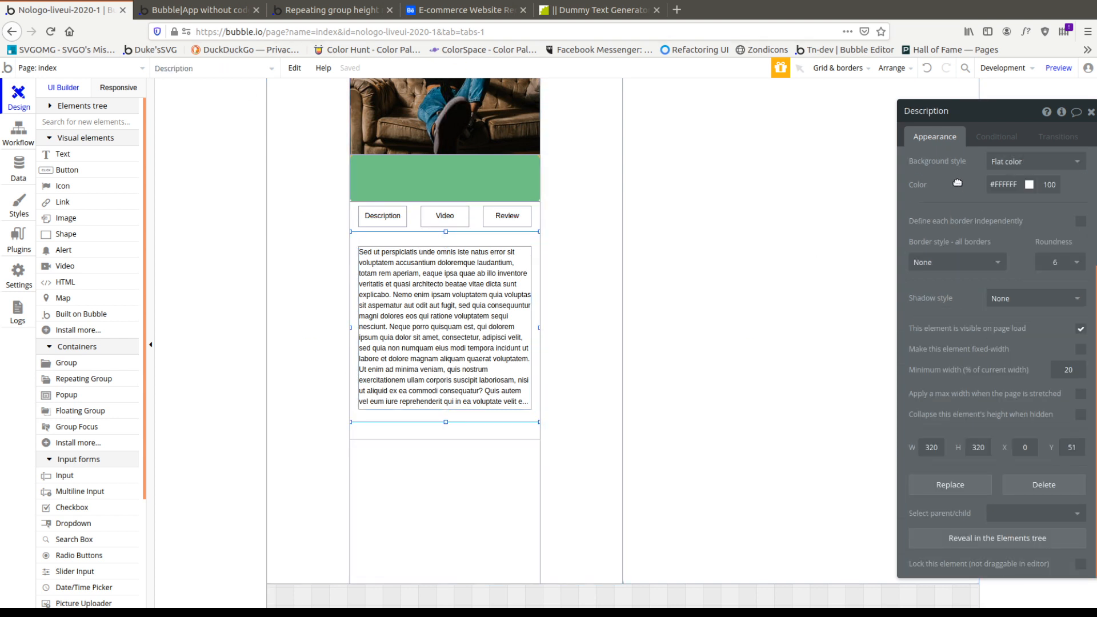
Set the Description group to collapse its height when hidden with a Fade In/Out animation, and make it not visible on page load.
left_click_drag(972, 207, 851, 179)
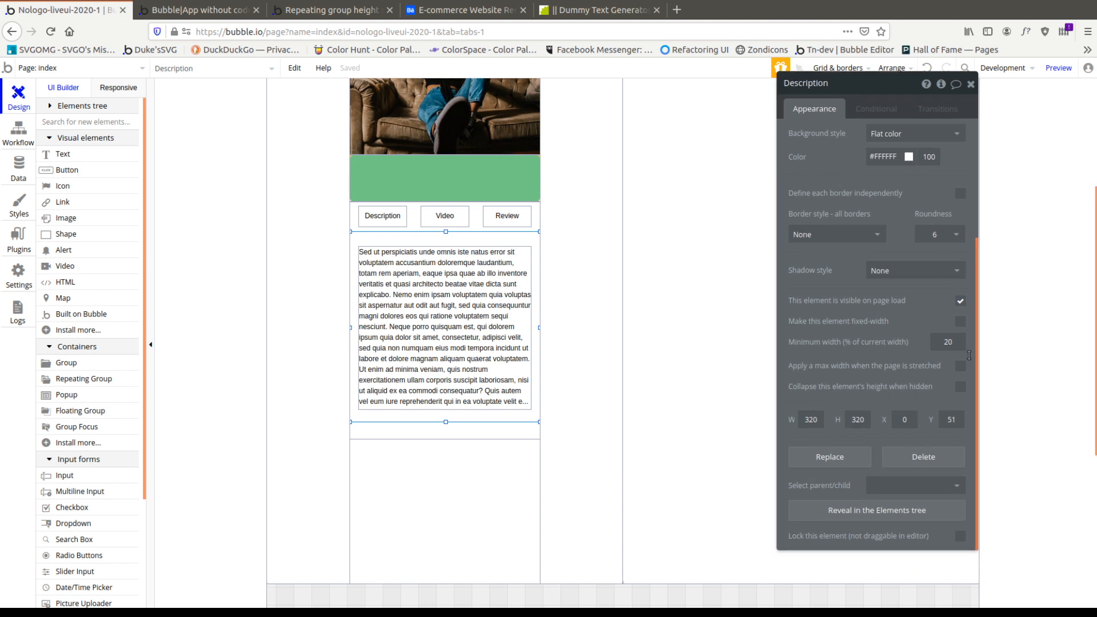
left_click(961, 387)
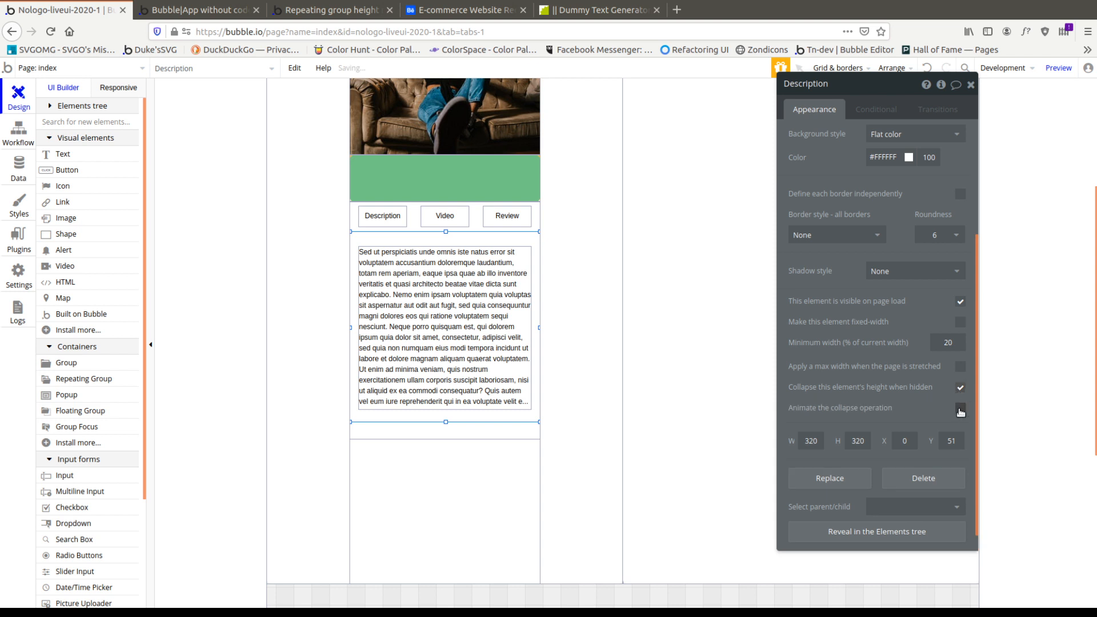
left_click(961, 411)
left_click(944, 432)
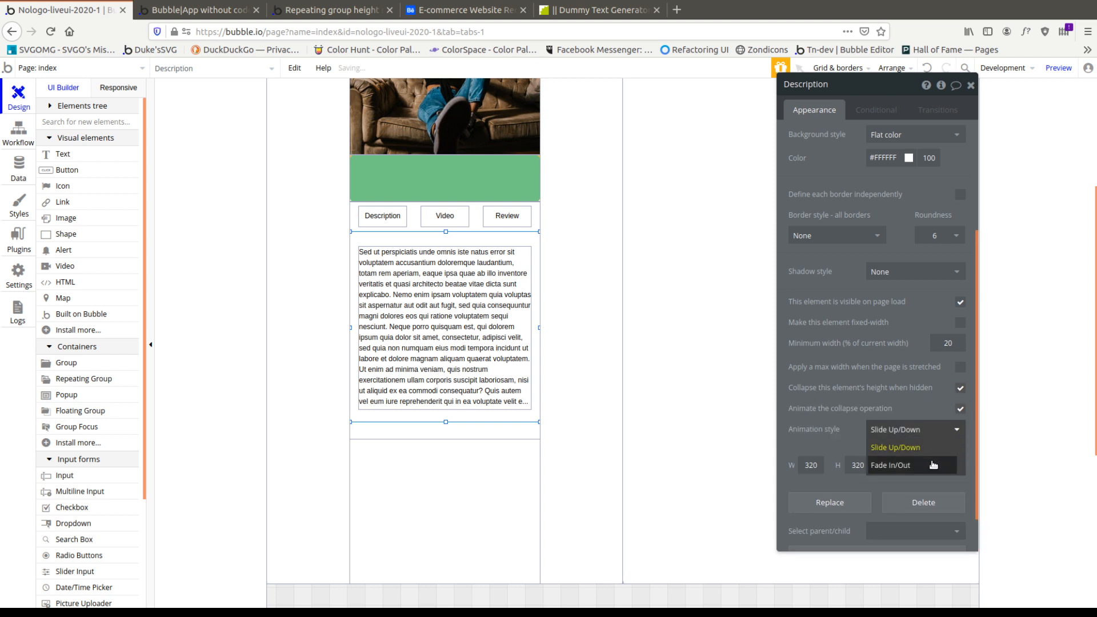
left_click(934, 464)
left_click(962, 304)
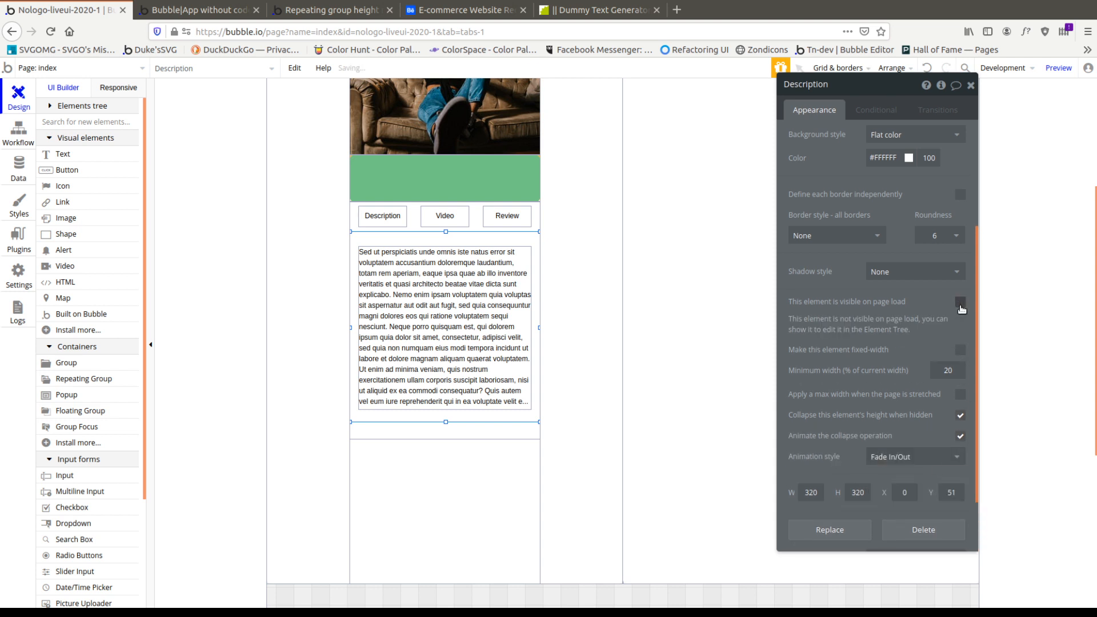
Add a new, still empty condition to the Description group.
left_click(883, 108)
left_click(857, 136)
left_click(812, 144)
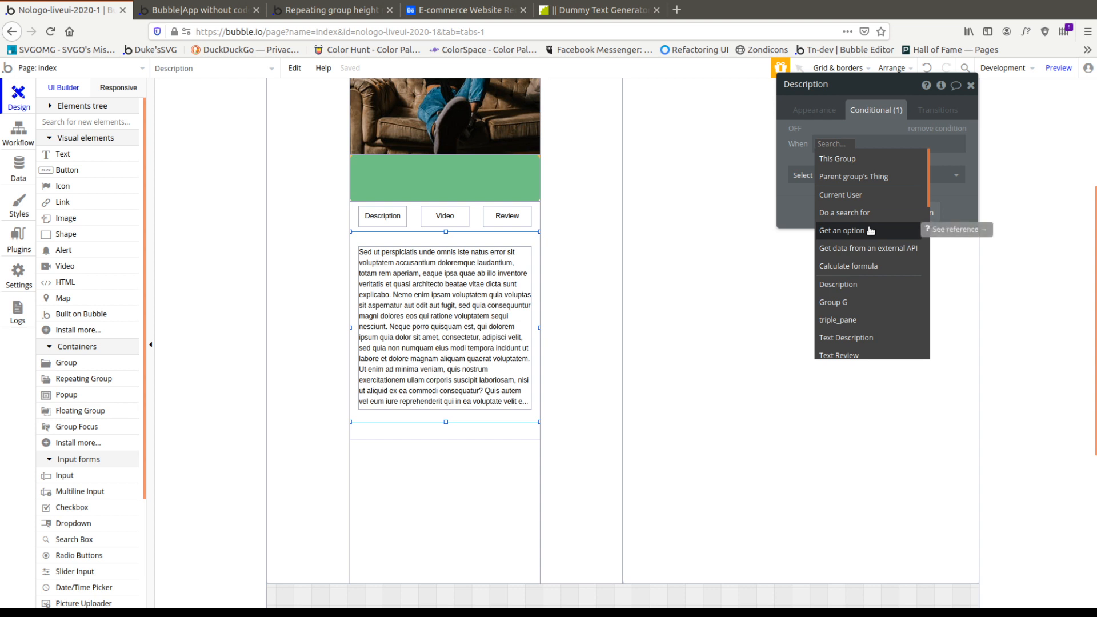
Set the triple_pane group's type of content to viewmode_product_card with Description as its data source.
left_click(480, 432)
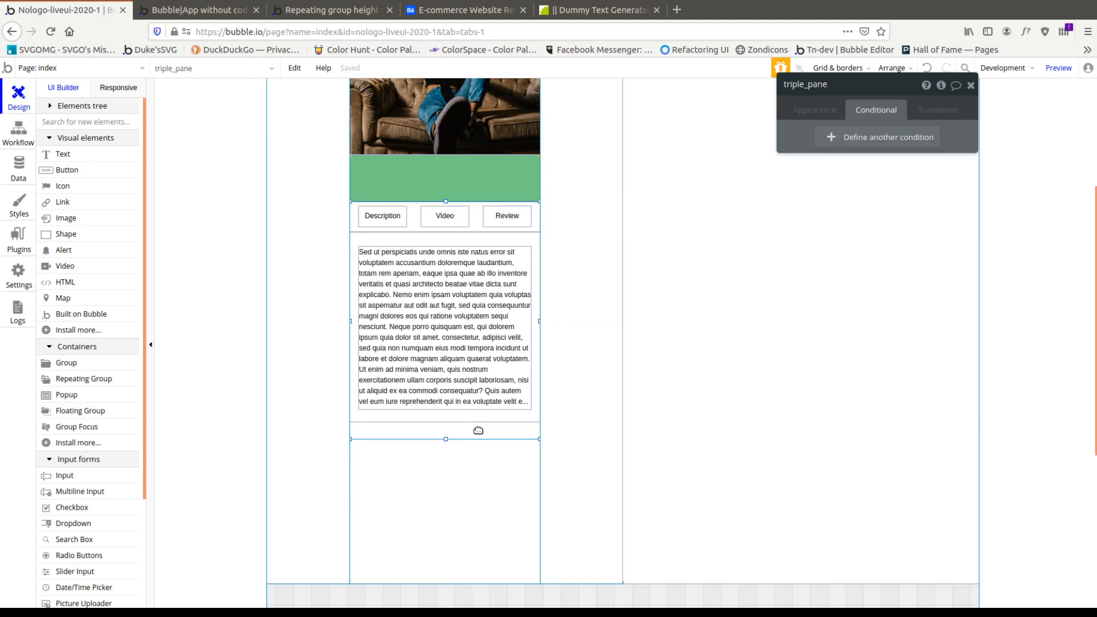
left_click(819, 113)
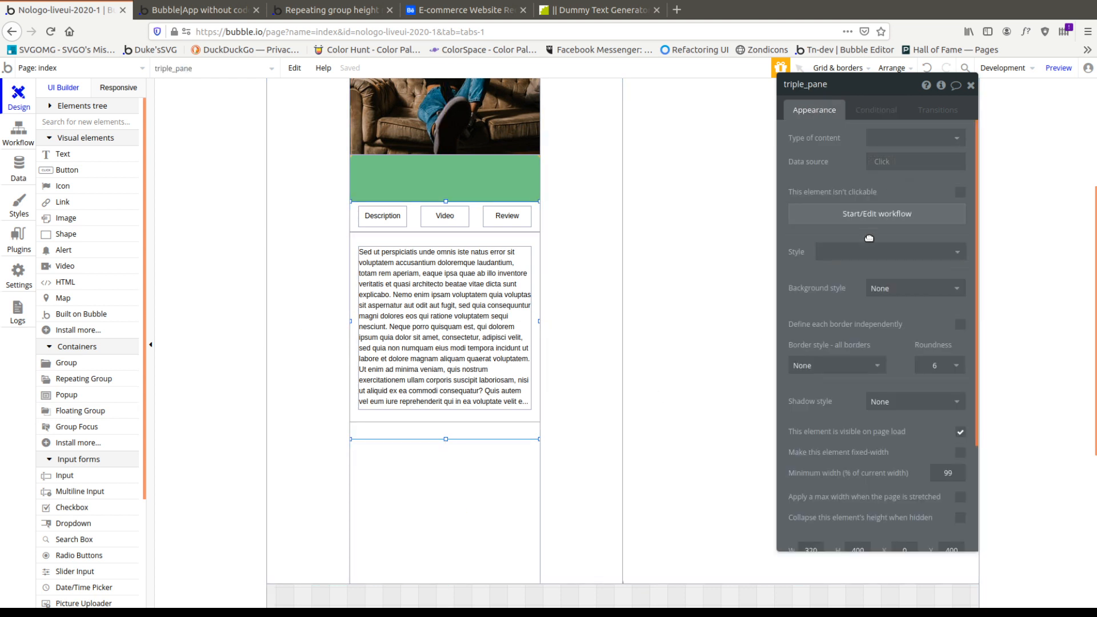
left_click(913, 146)
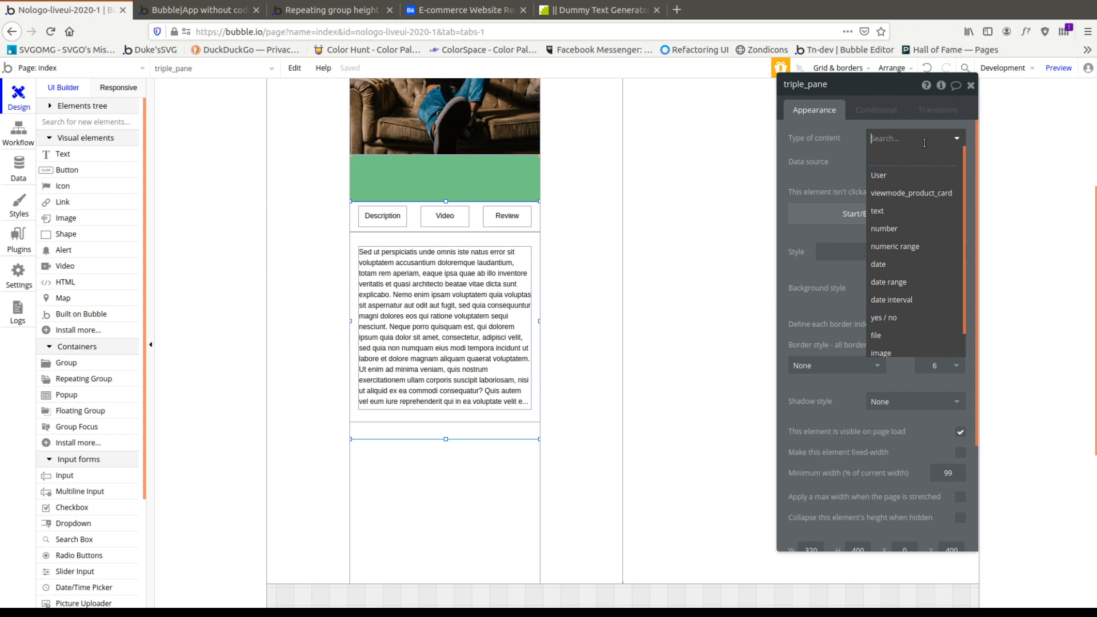
left_click(921, 194)
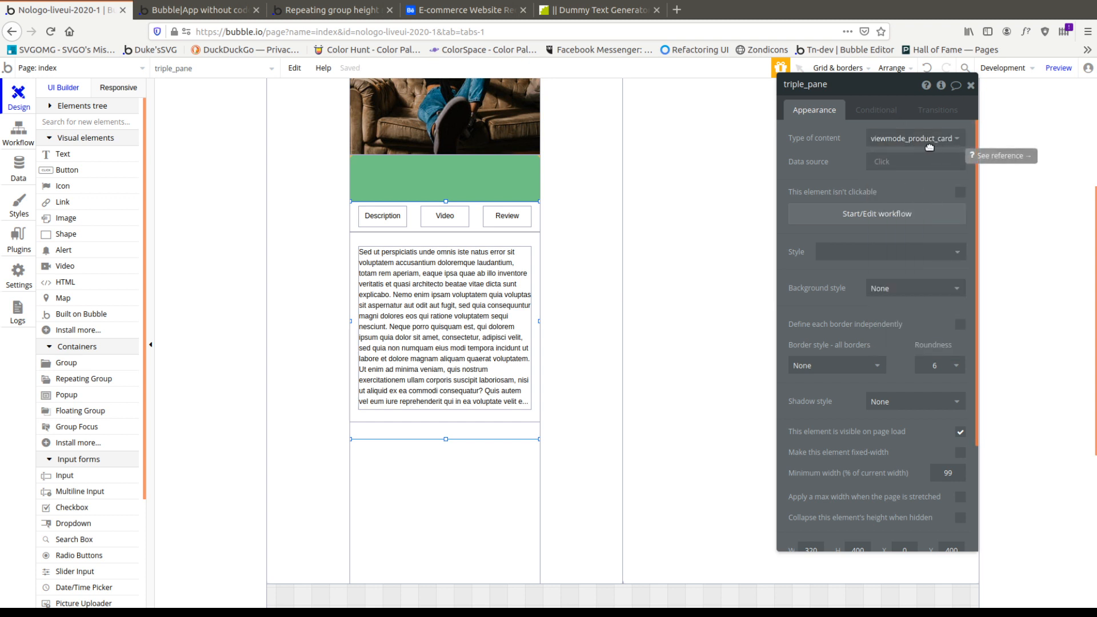
left_click(883, 162)
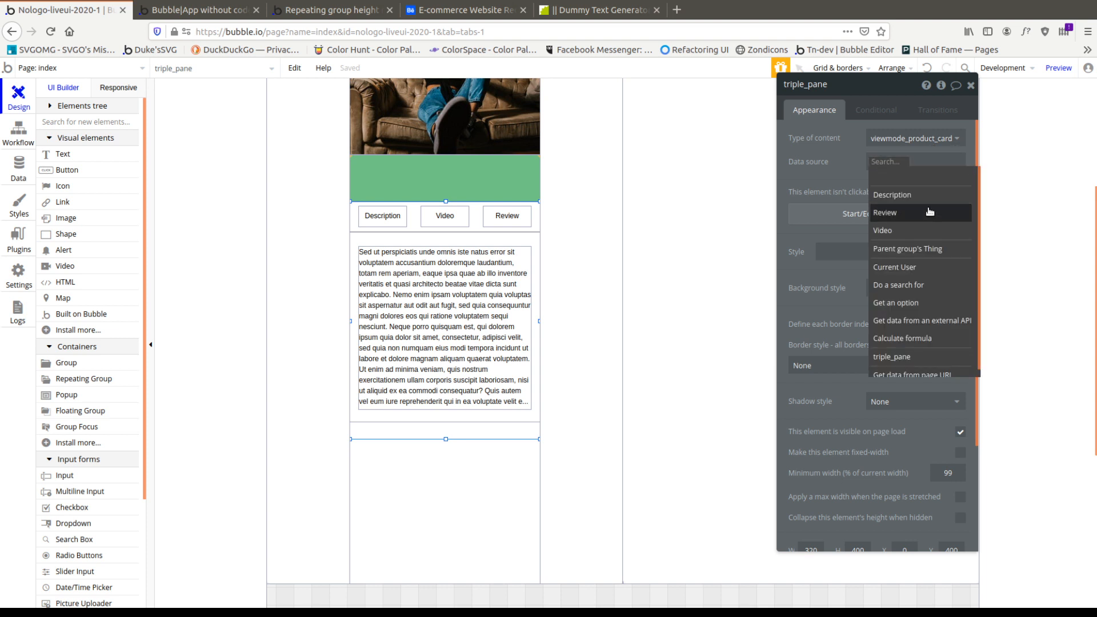
left_click(920, 196)
left_click(782, 163)
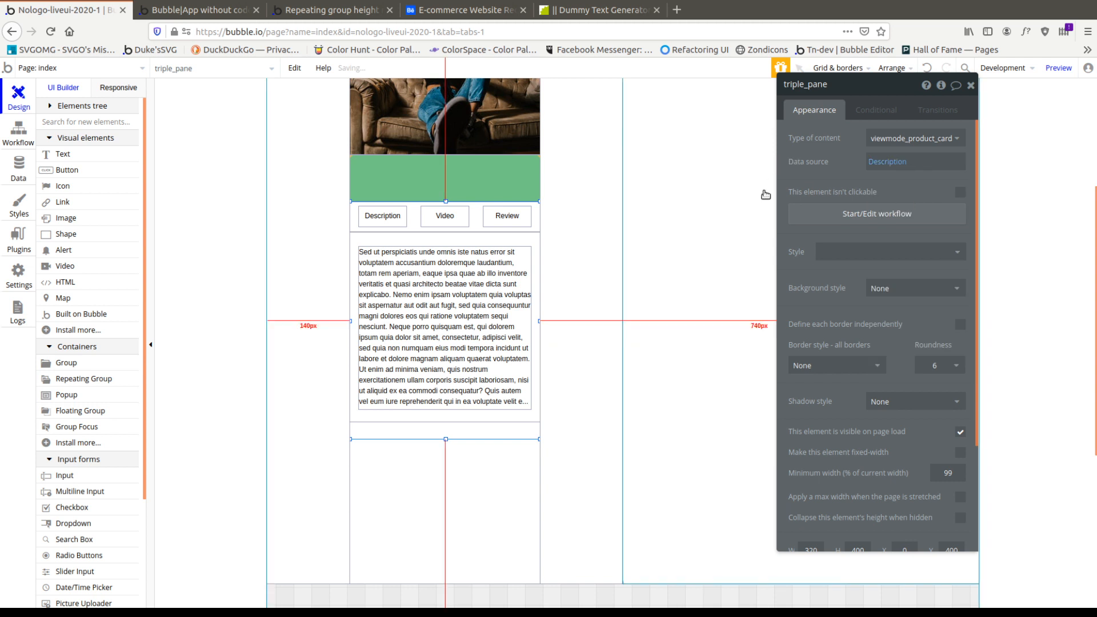
Define the Description group's condition as triple_pane's viewmode_product_card is Description.
left_click(444, 241)
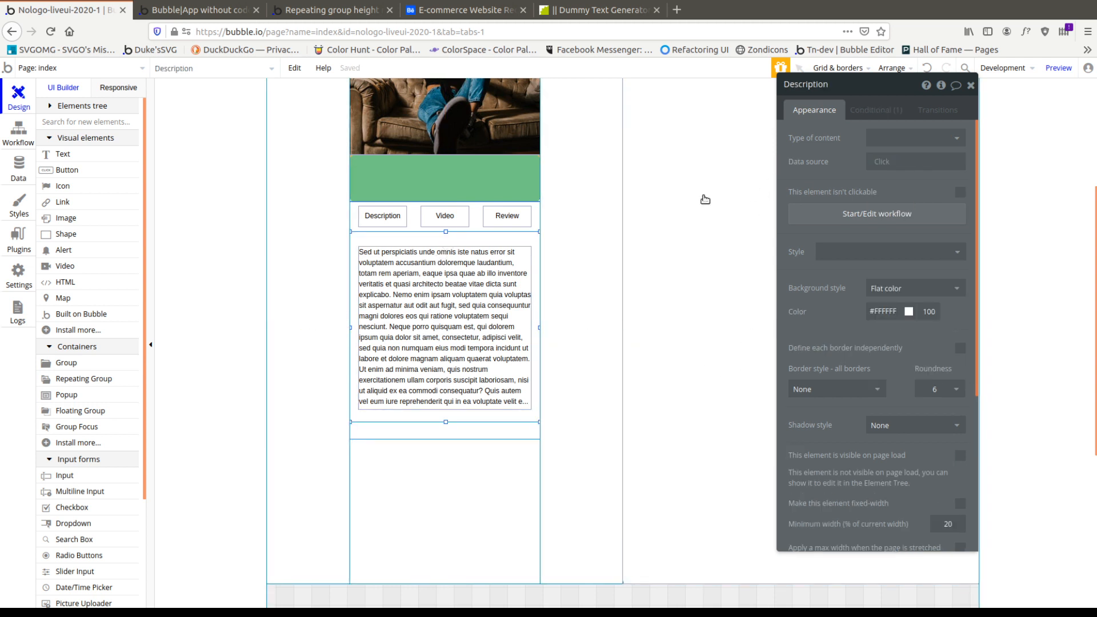
left_click(888, 111)
left_click(881, 144)
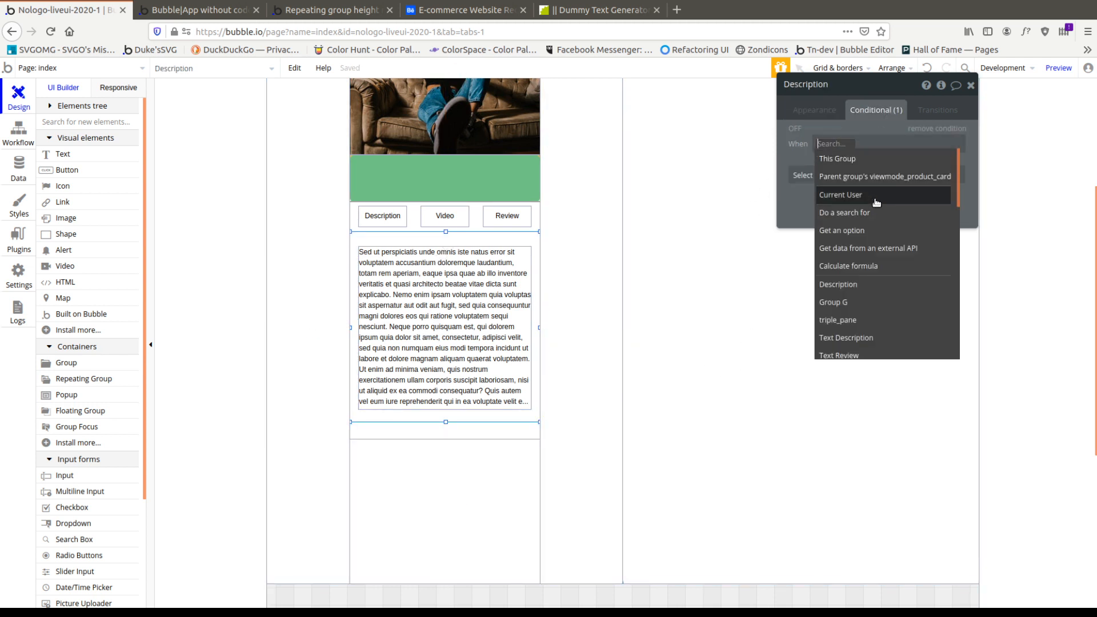
type("trip")
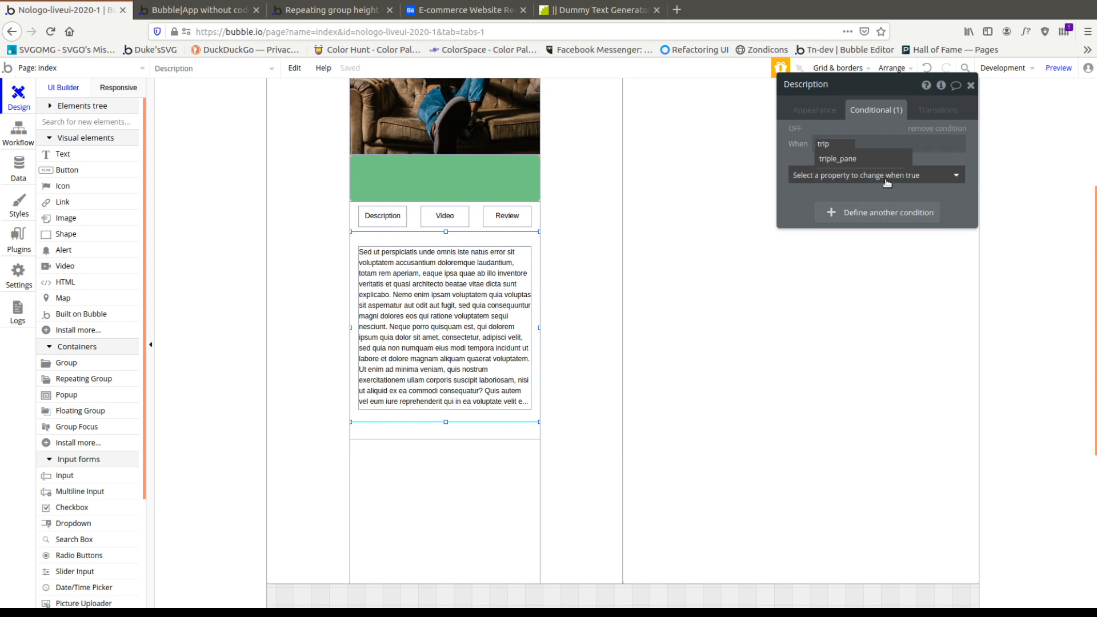
left_click(879, 161)
left_click(880, 155)
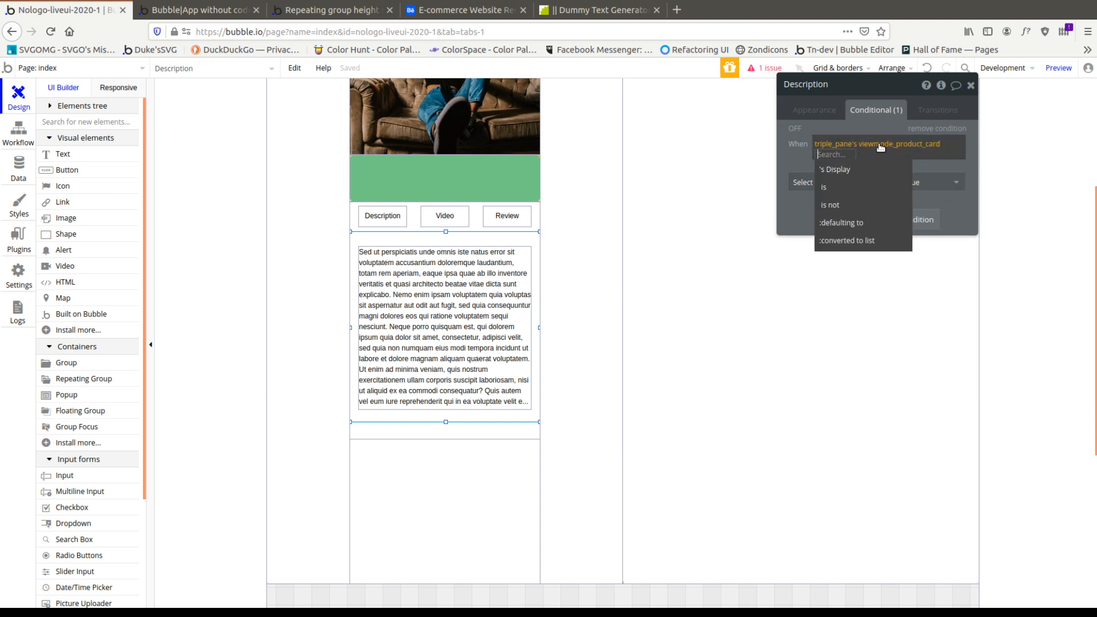
left_click(867, 170)
left_click(851, 170)
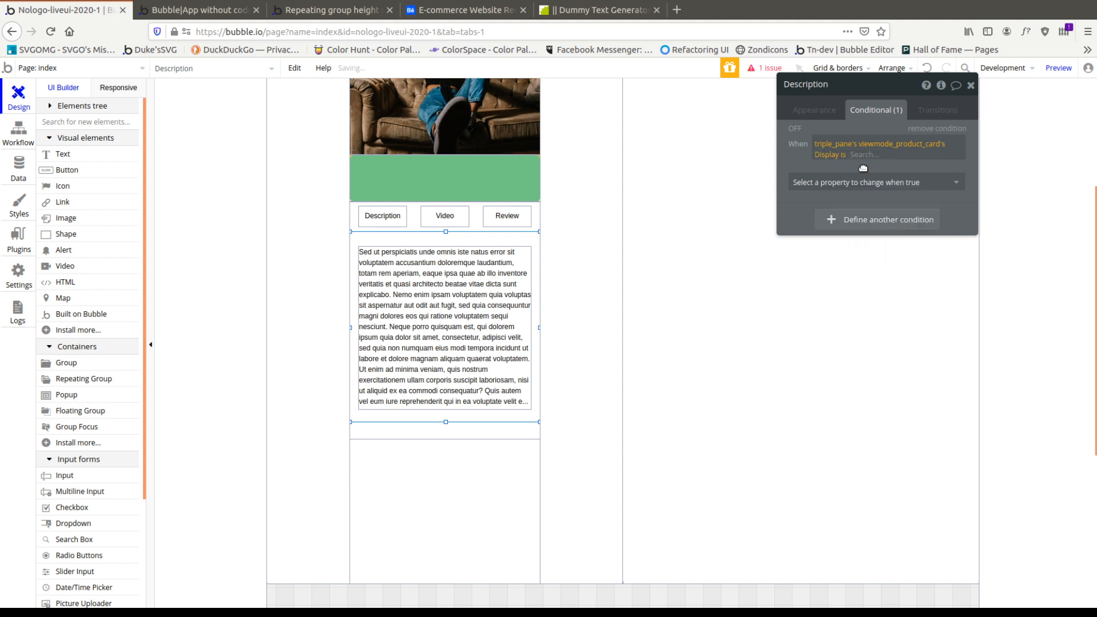
left_click(843, 155)
left_click(833, 191)
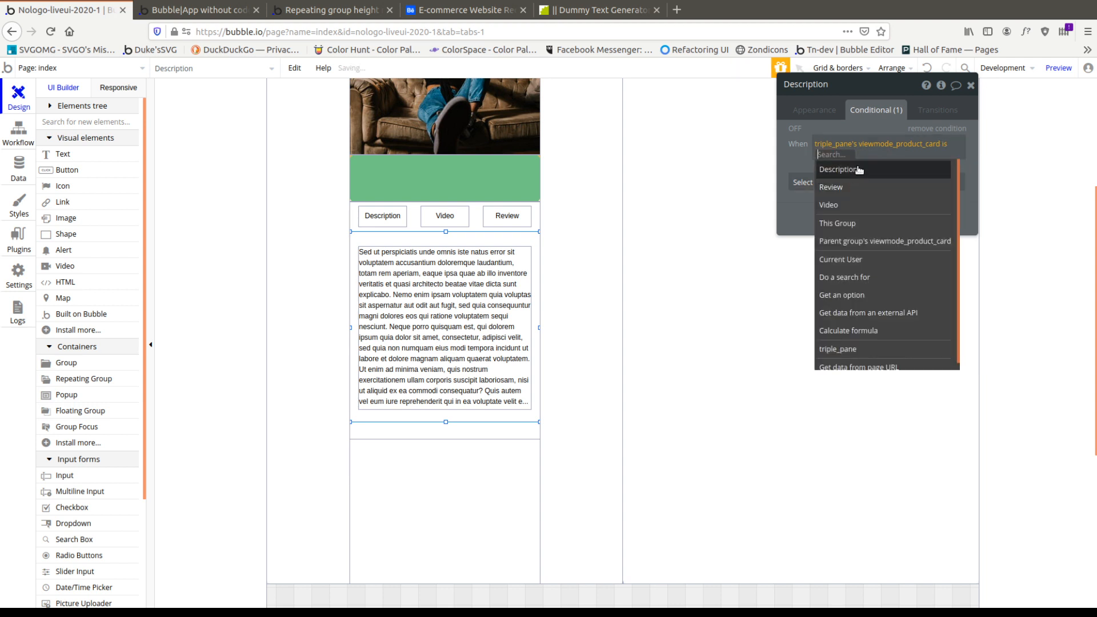
left_click(839, 169)
Make the Description group visible when its condition is true.
left_click(854, 180)
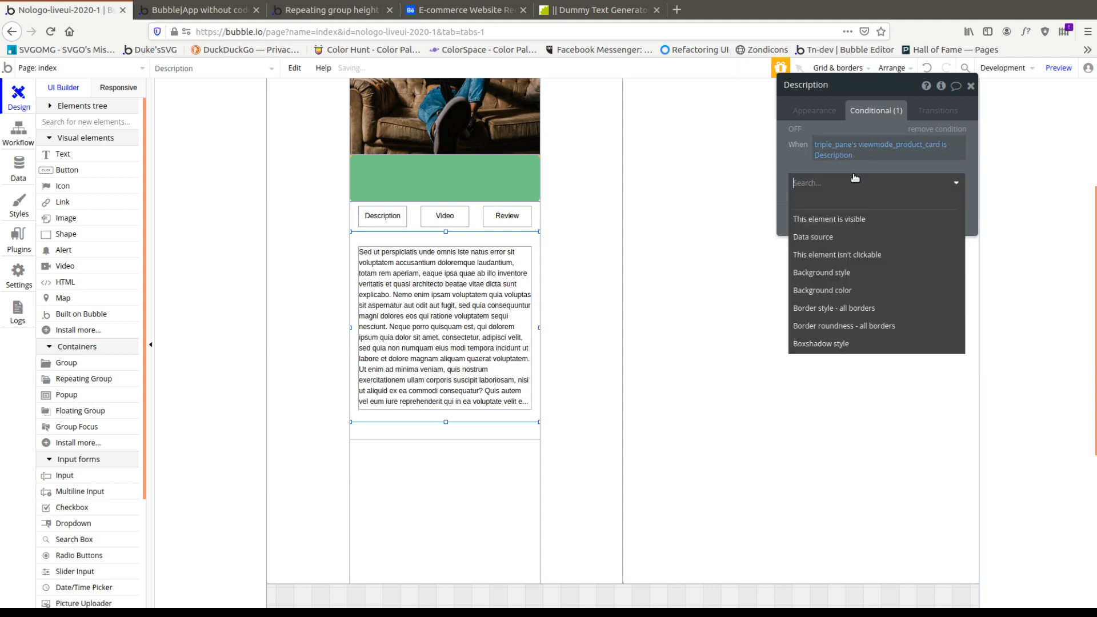
left_click(824, 216)
left_click(949, 181)
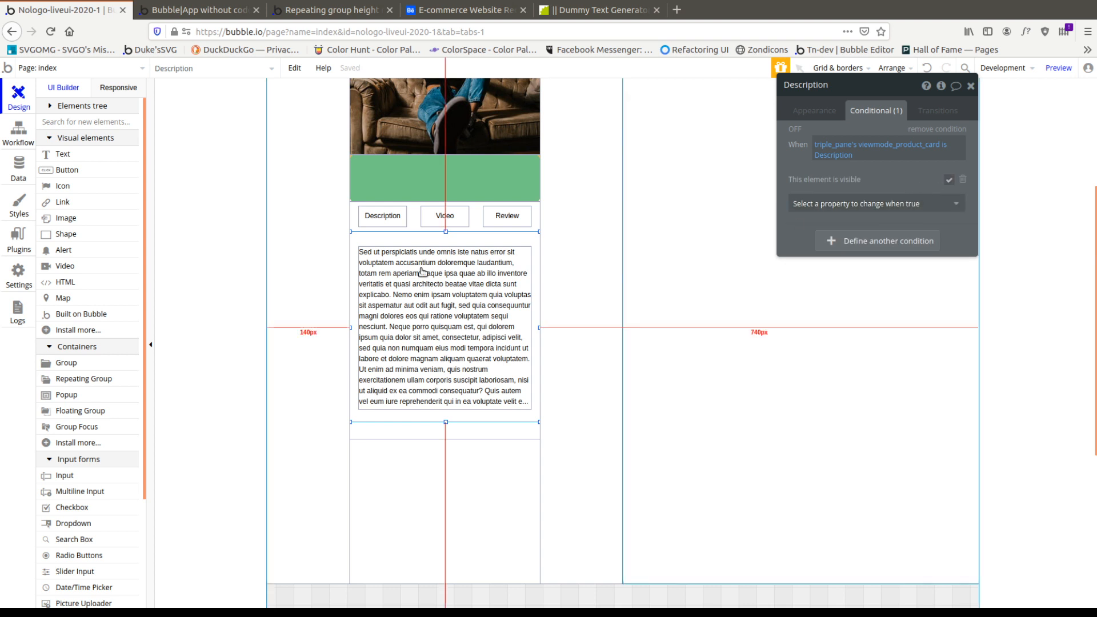
Check the options in the Viewmode_product_card option set and the triple_pane group's content type and data source.
left_click(24, 173)
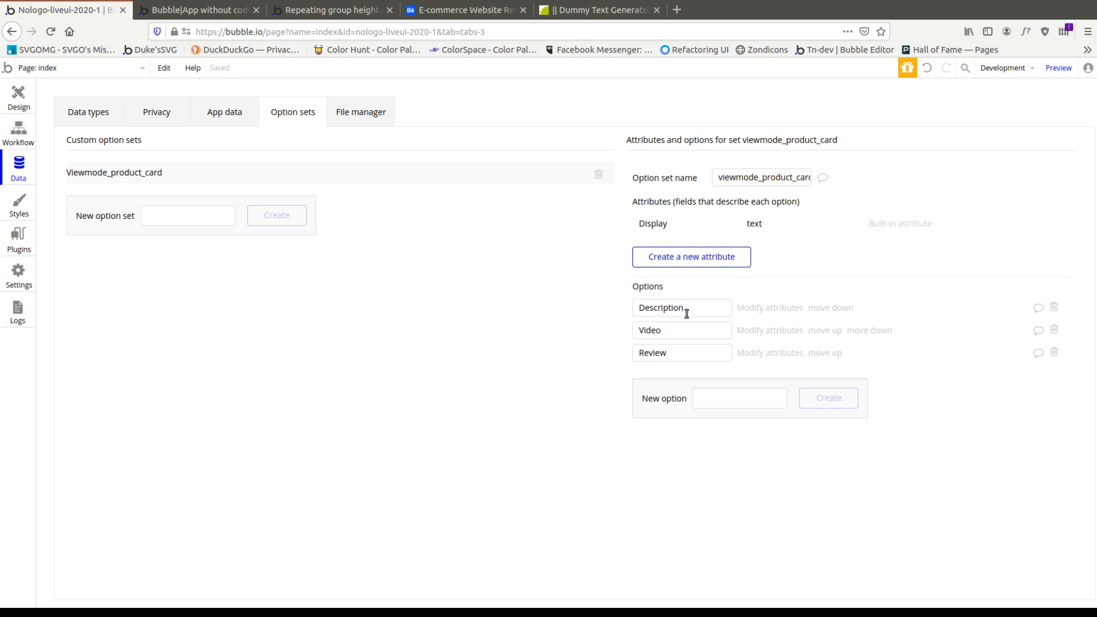
left_click(24, 104)
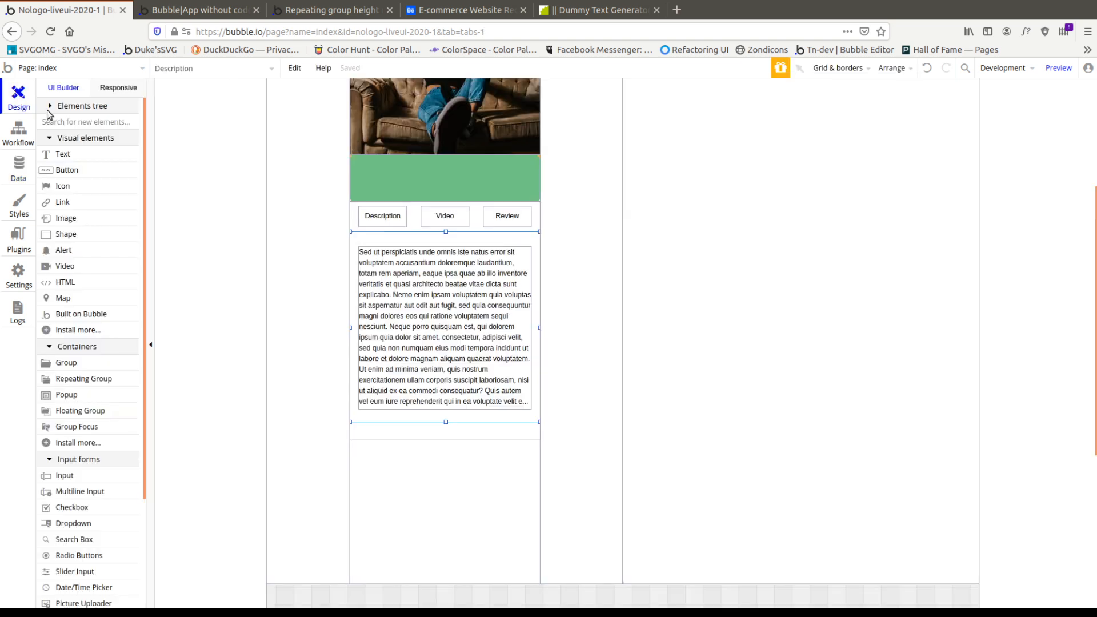
left_click(448, 430)
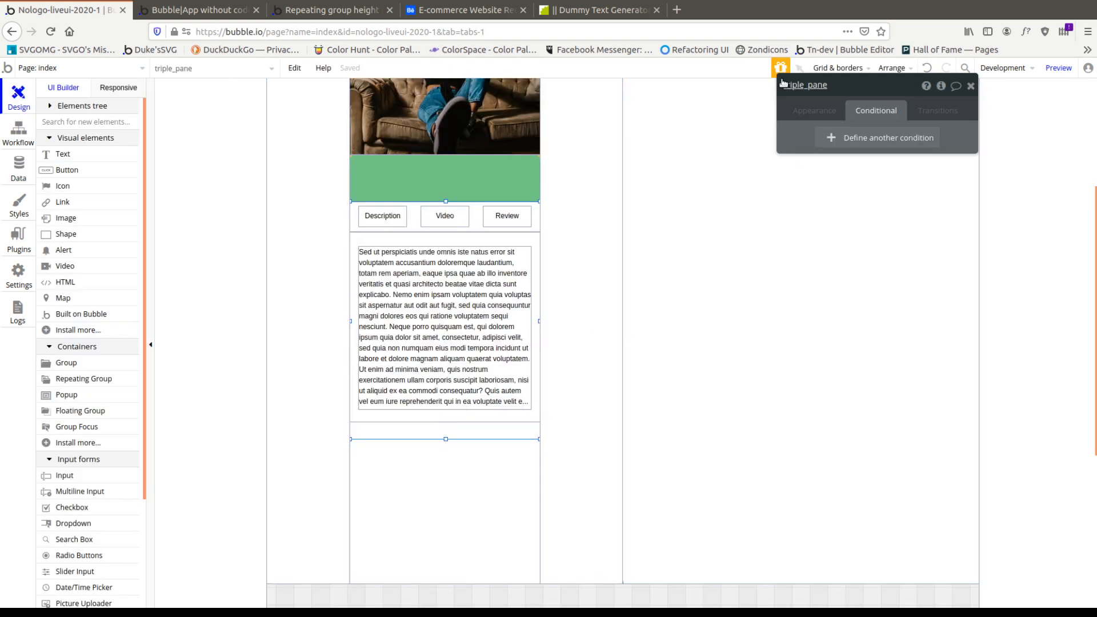
left_click(796, 116)
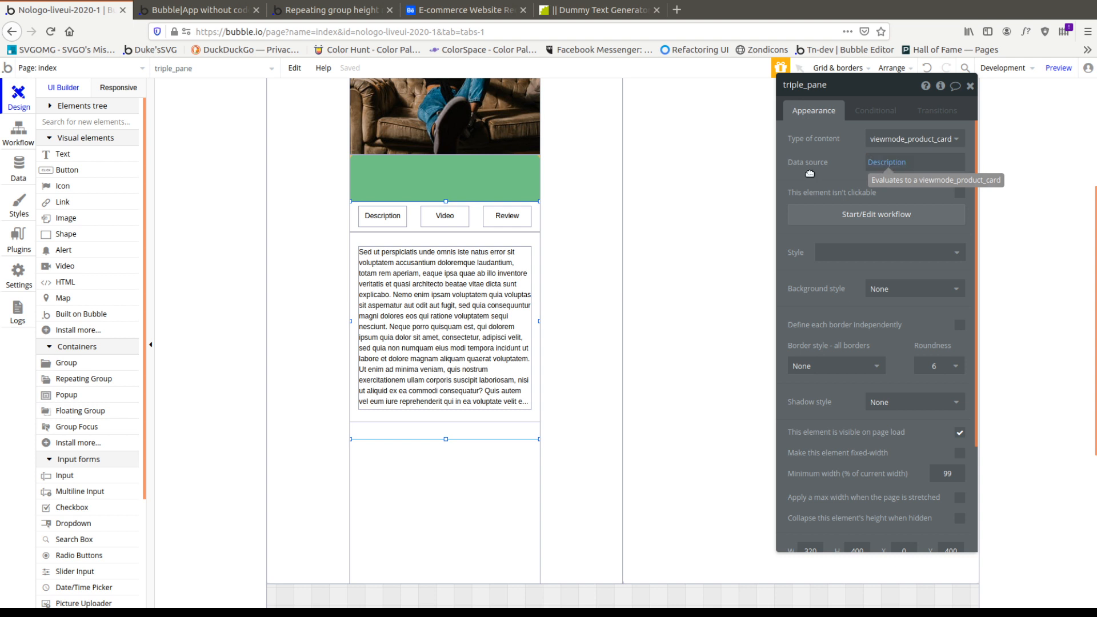
Duplicate the Description group inside triple_pane and align the copy exactly over the original.
left_click(455, 414)
left_click(893, 113)
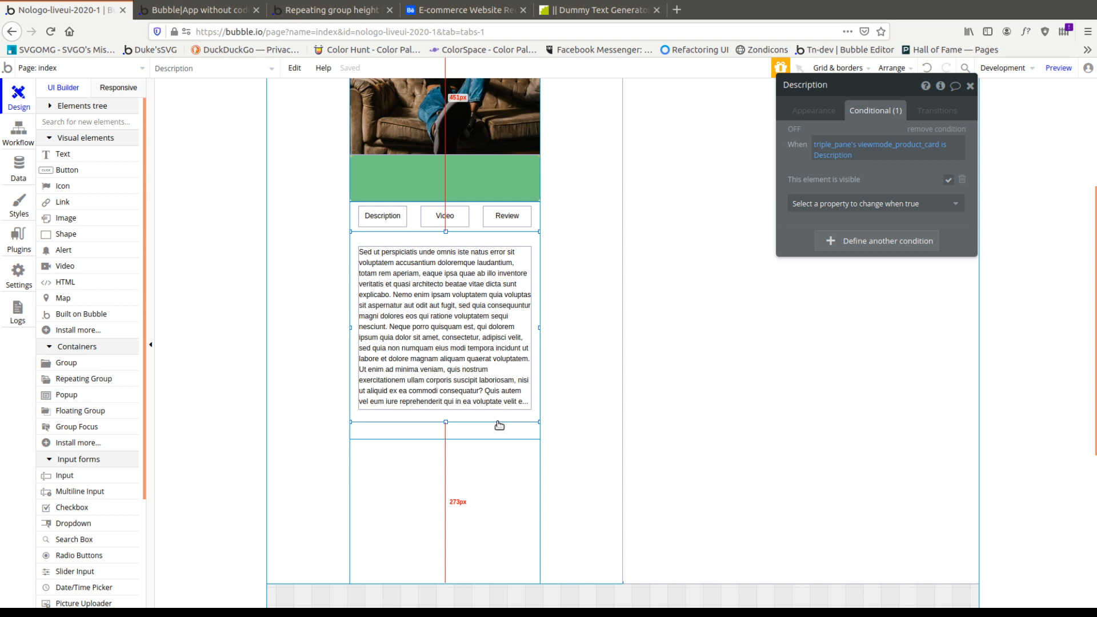
left_click(491, 431)
key("ctrl+v")
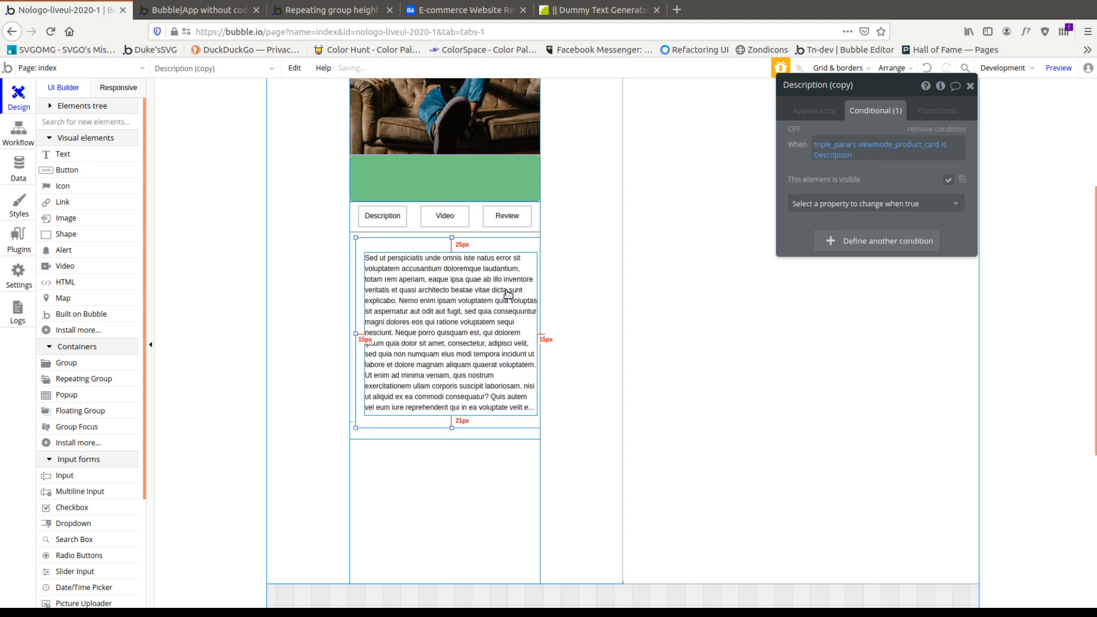
key("Left")
key("Left")
key("Up")
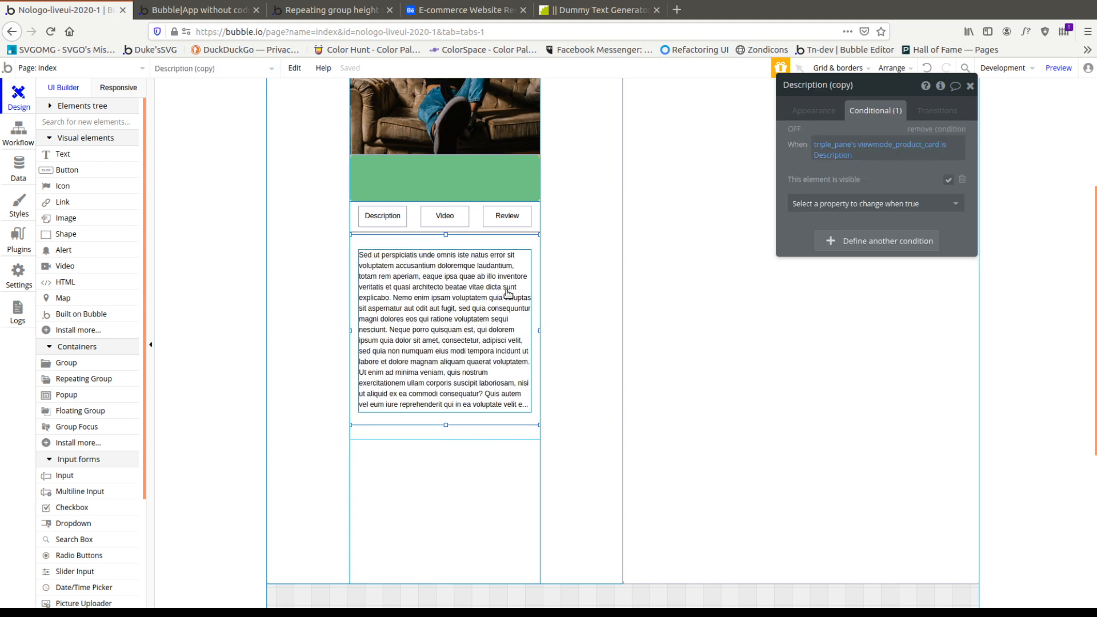
key("Up")
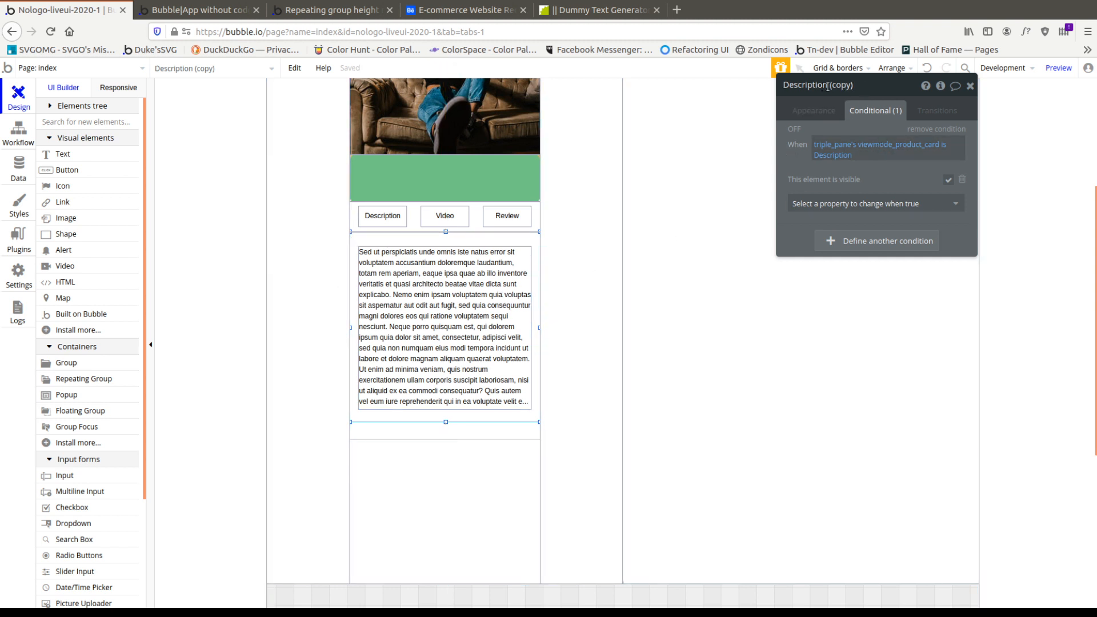
Rename the copied group Review and change its visibility condition to triple_pane's viewmode_product_card is Review.
left_click(861, 85)
type("Review")
left_click(832, 155)
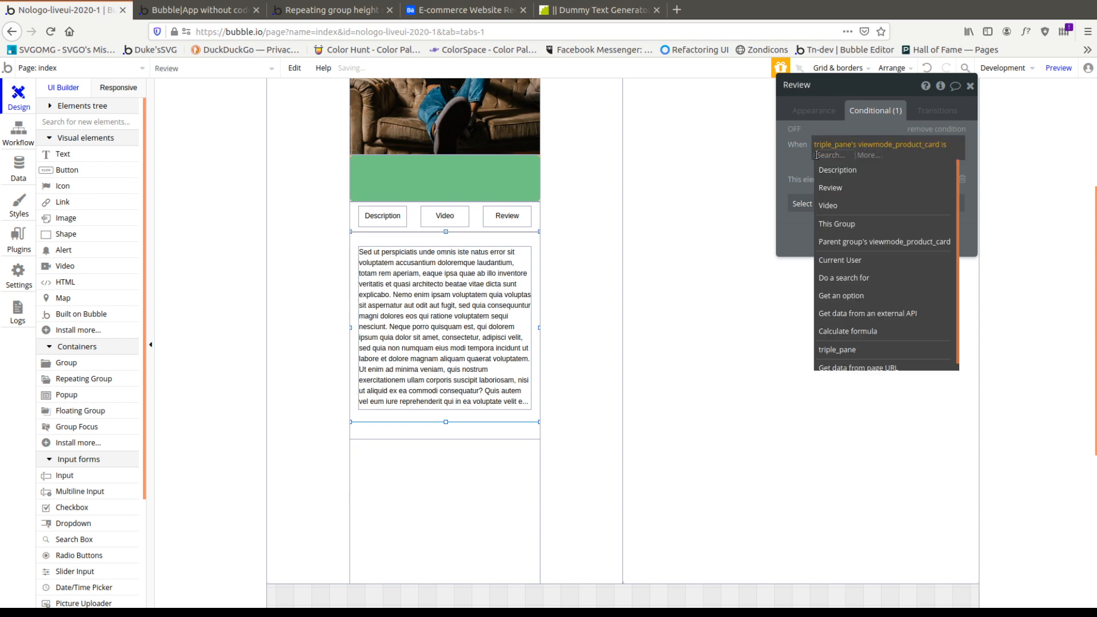
left_click(852, 197)
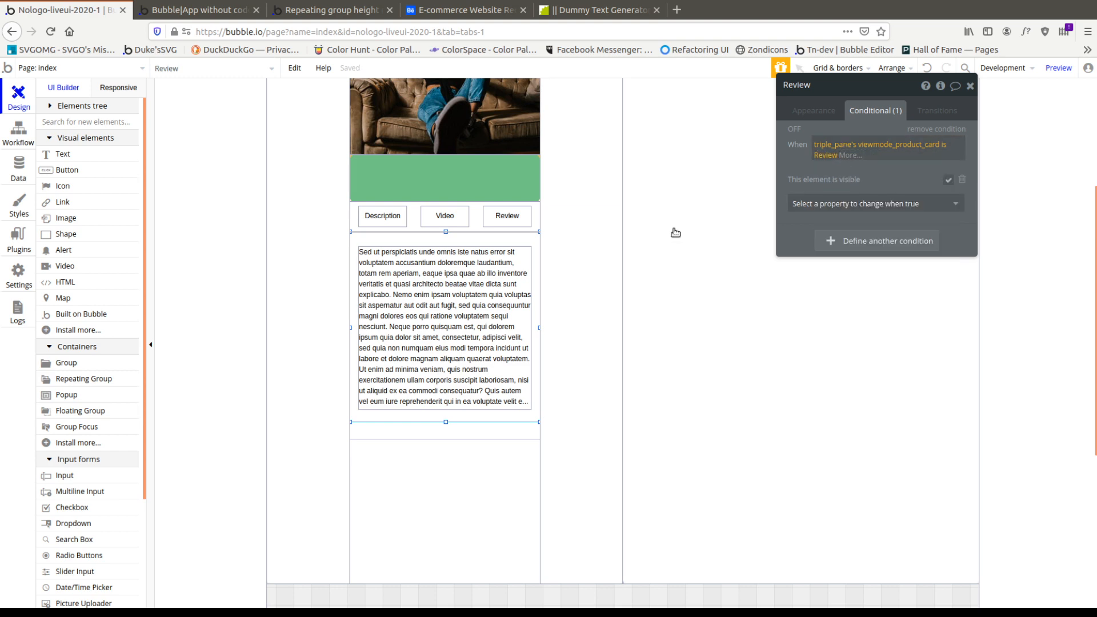
Replace the placeholder paragraph inside the Review group with the text "Review".
left_click(495, 297)
left_click(814, 110)
left_click(828, 151)
key("ctrl+a")
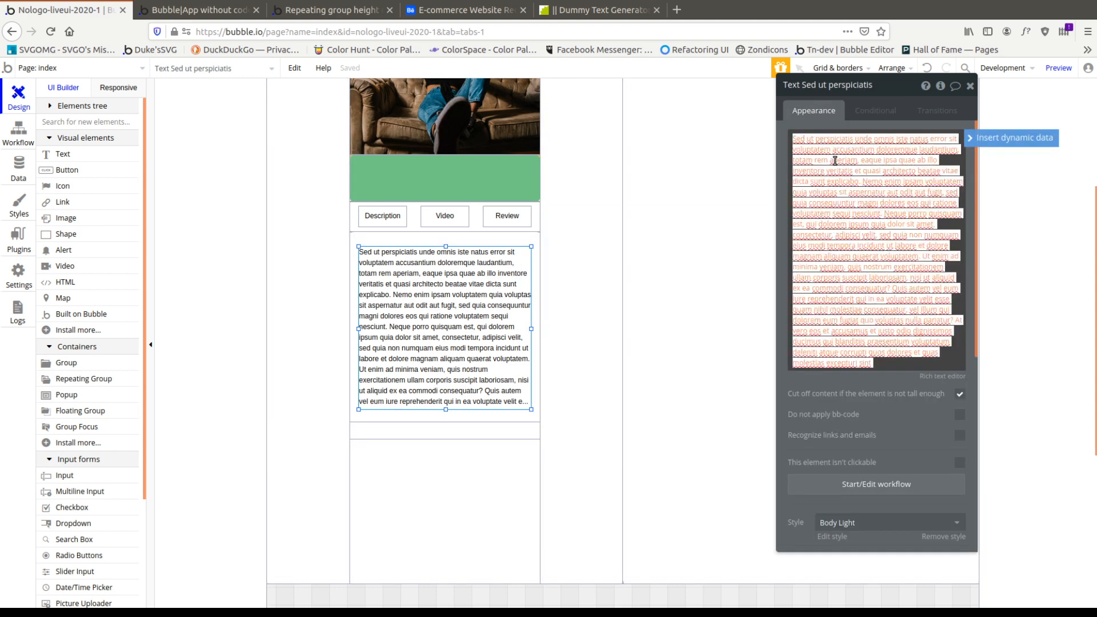
type("Review")
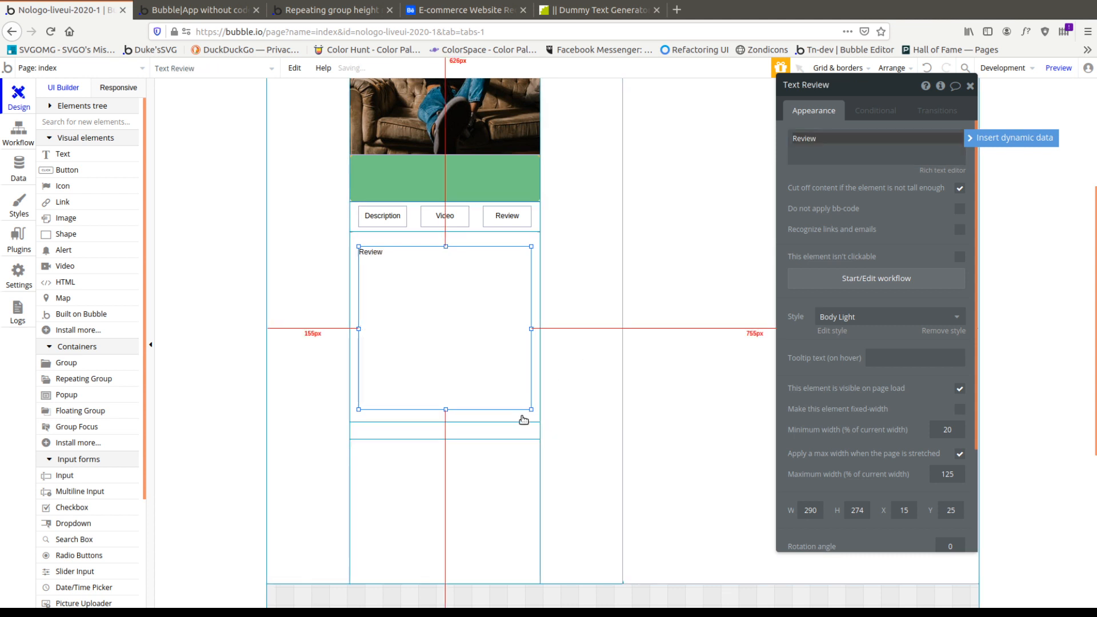
Duplicate the Review group and align the copy exactly over the original.
left_click(522, 417)
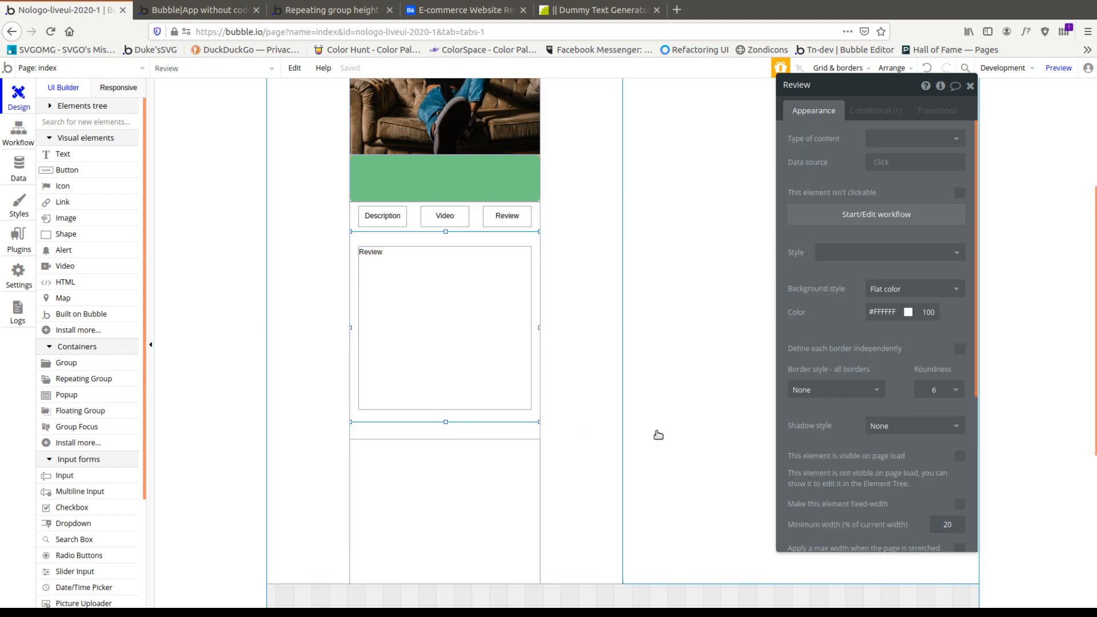
key("ctrl+c")
key("ctrl+v")
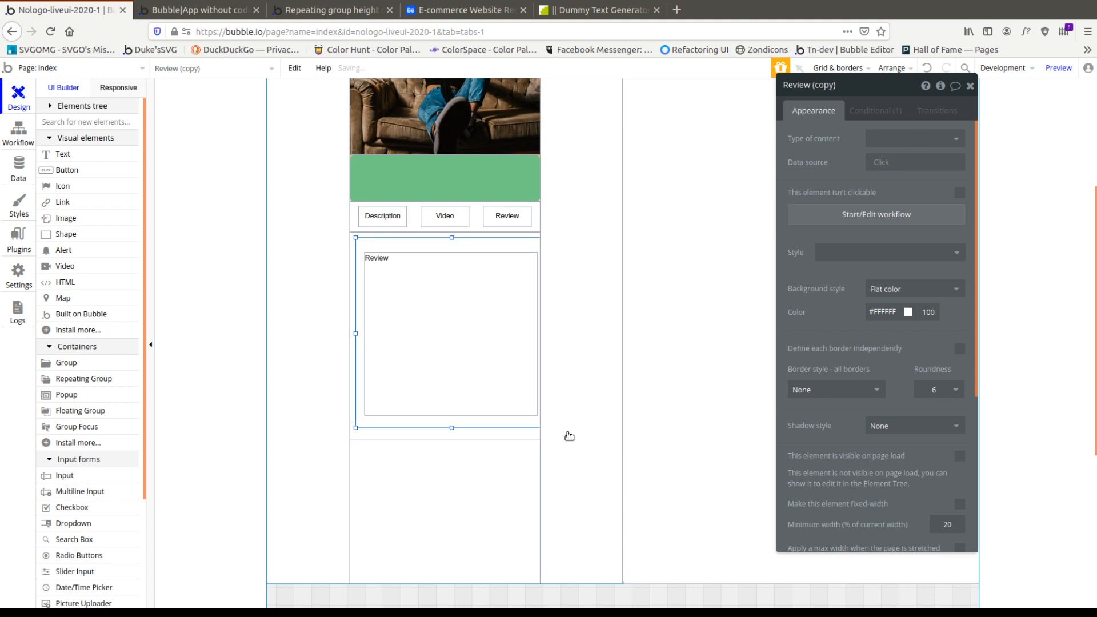
key("shift+Left")
key("shift+Up")
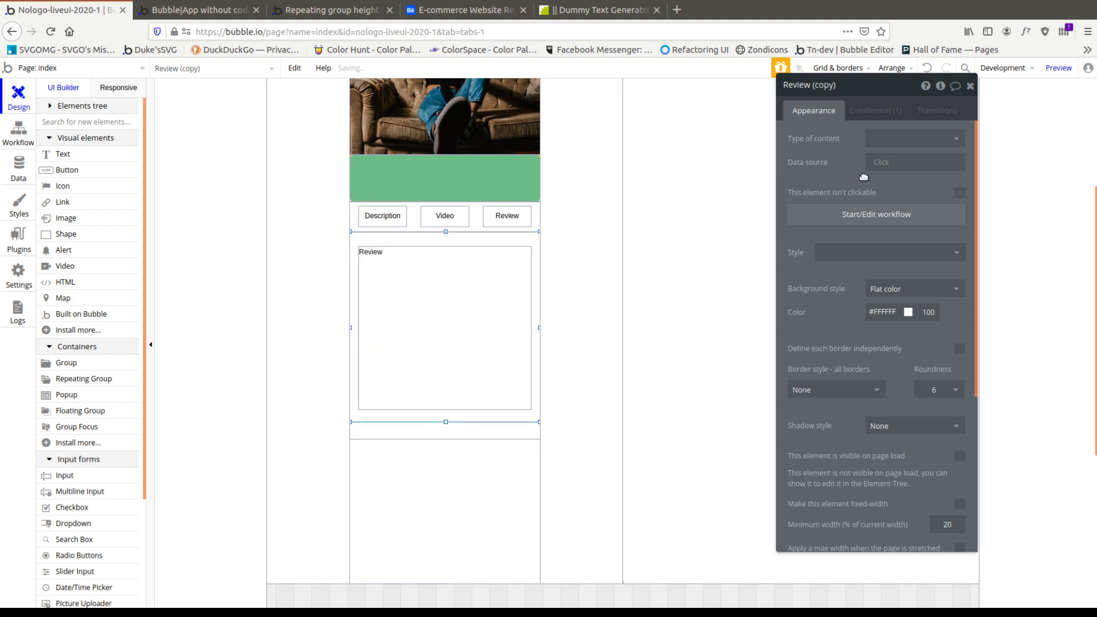
Change the copied group's visibility condition to triple_pane's viewmode_product_card is Video and rename the group Video.
left_click(896, 107)
left_click(825, 155)
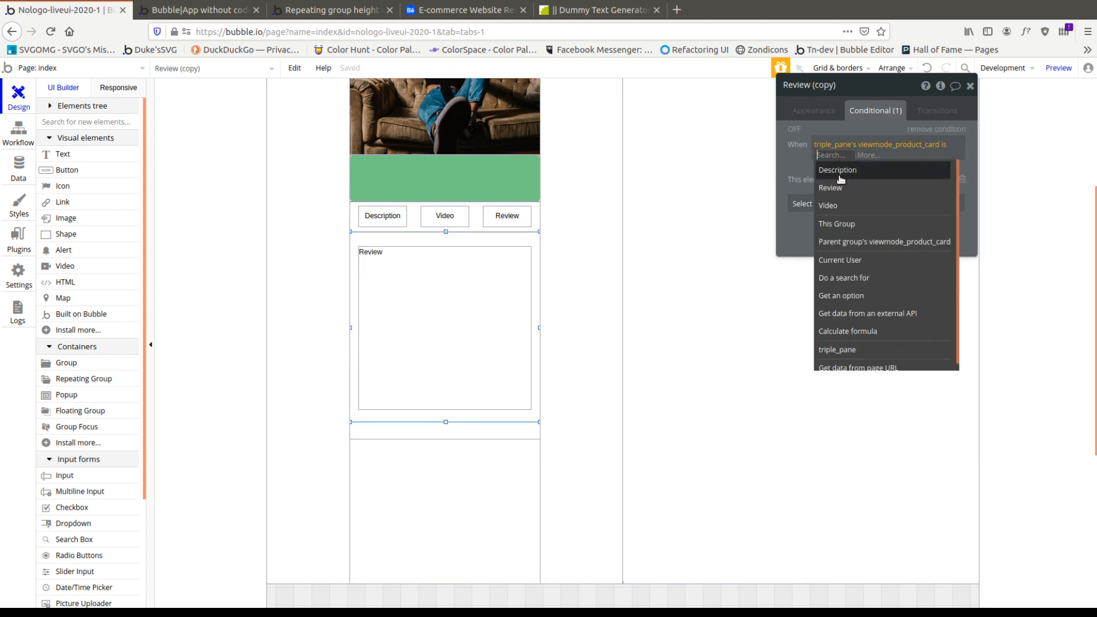
left_click(840, 204)
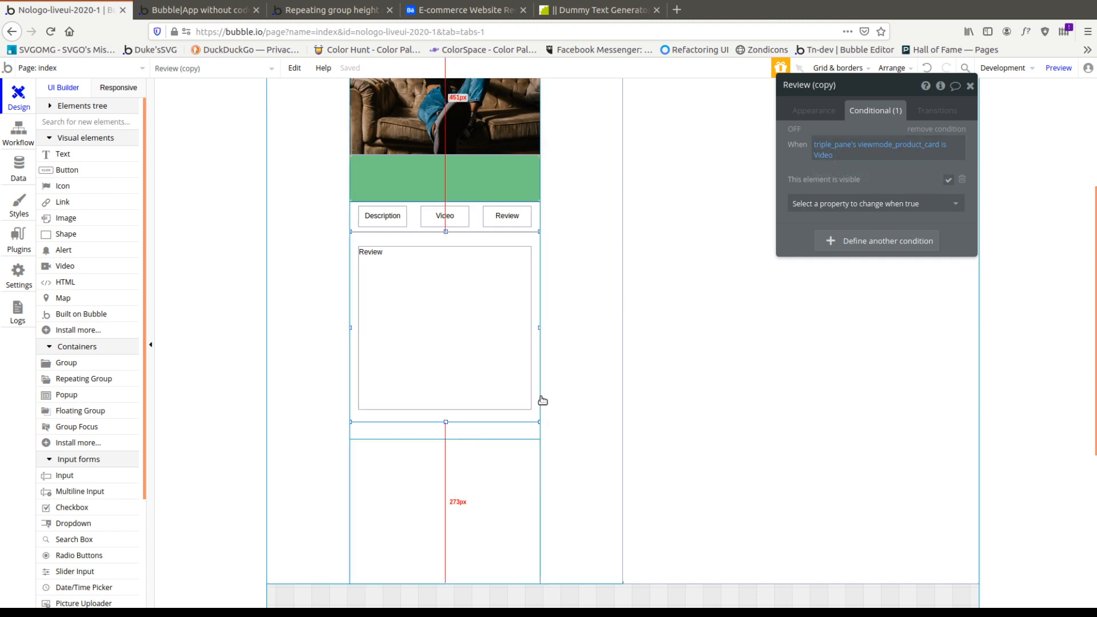
left_click(814, 110)
triple_click(821, 90)
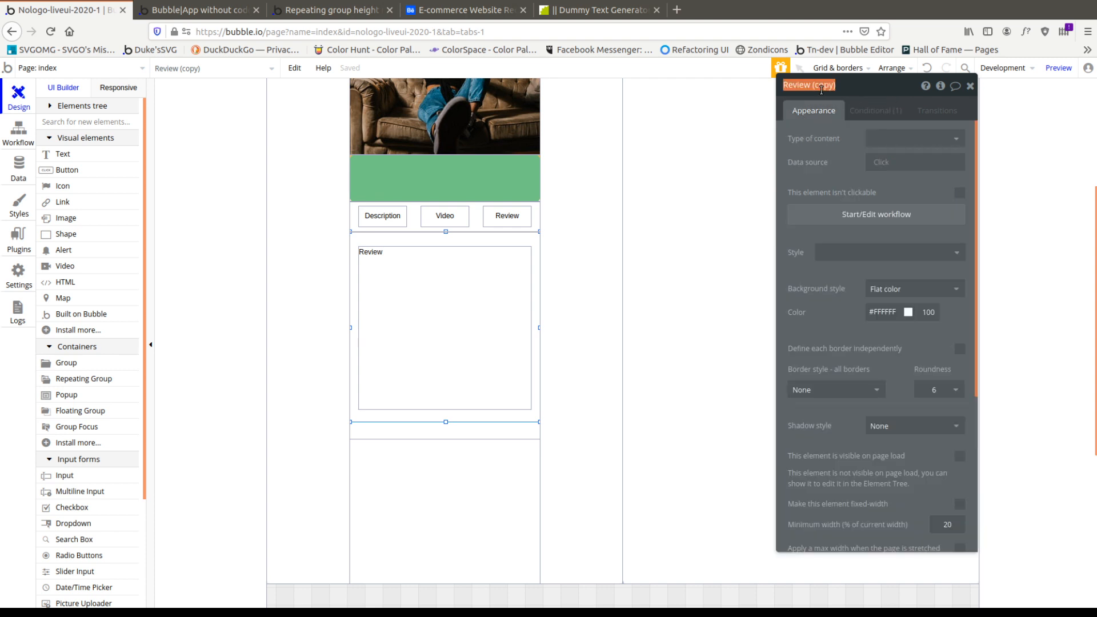
type("Video")
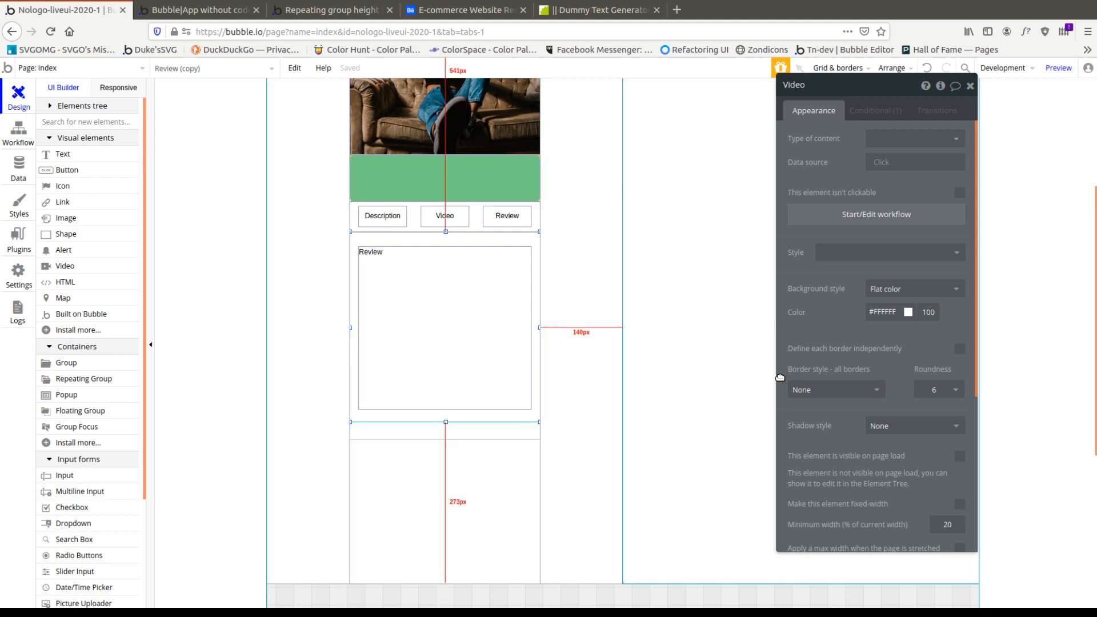
Replace the text inside the Video group with "Video" and hide the Video group in the editor.
scroll(876, 371, "down", 5)
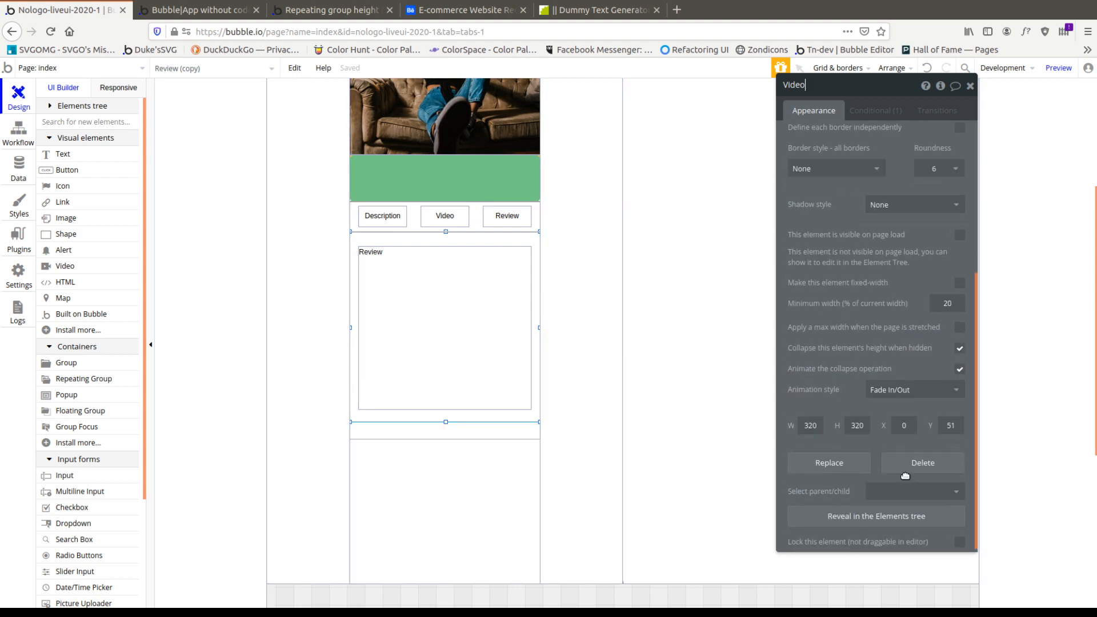
left_click(884, 509)
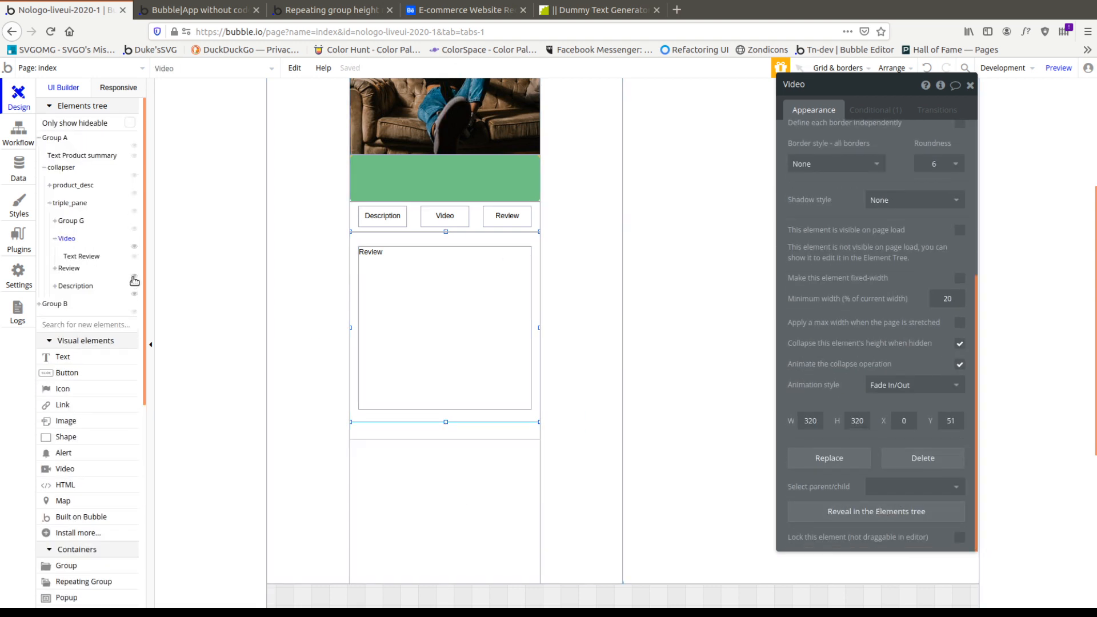
left_click(396, 277)
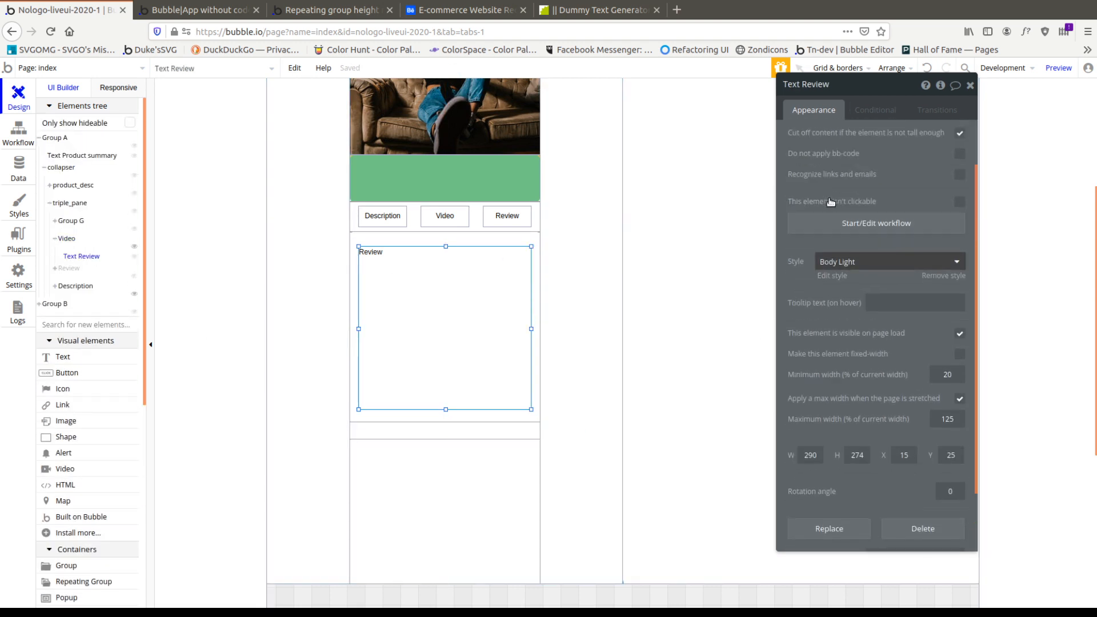
double_click(836, 142)
type("Video")
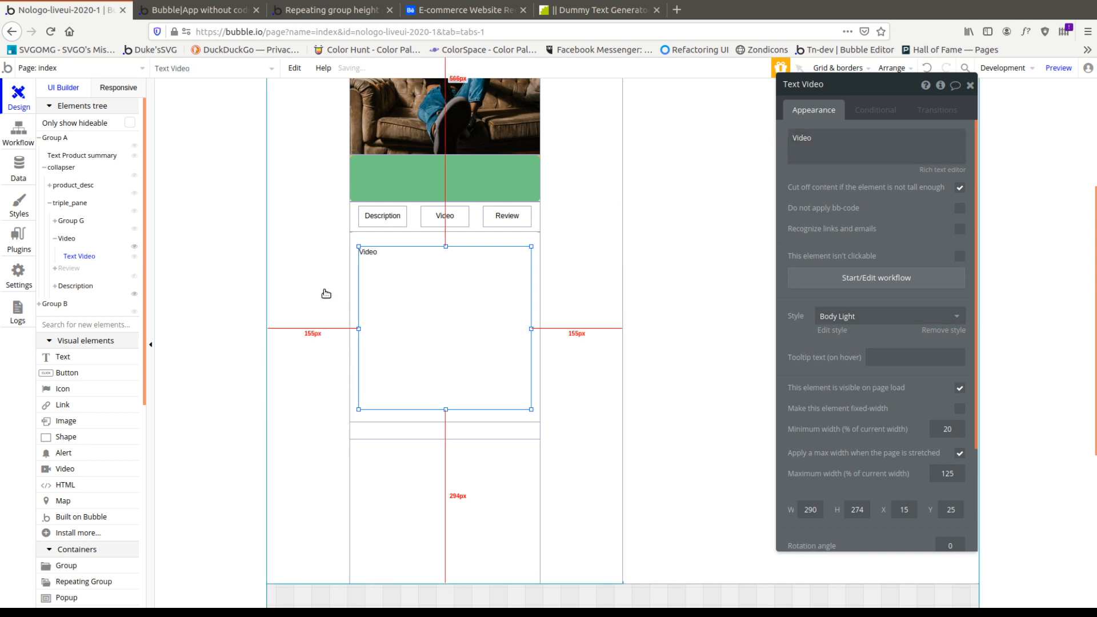
left_click(133, 248)
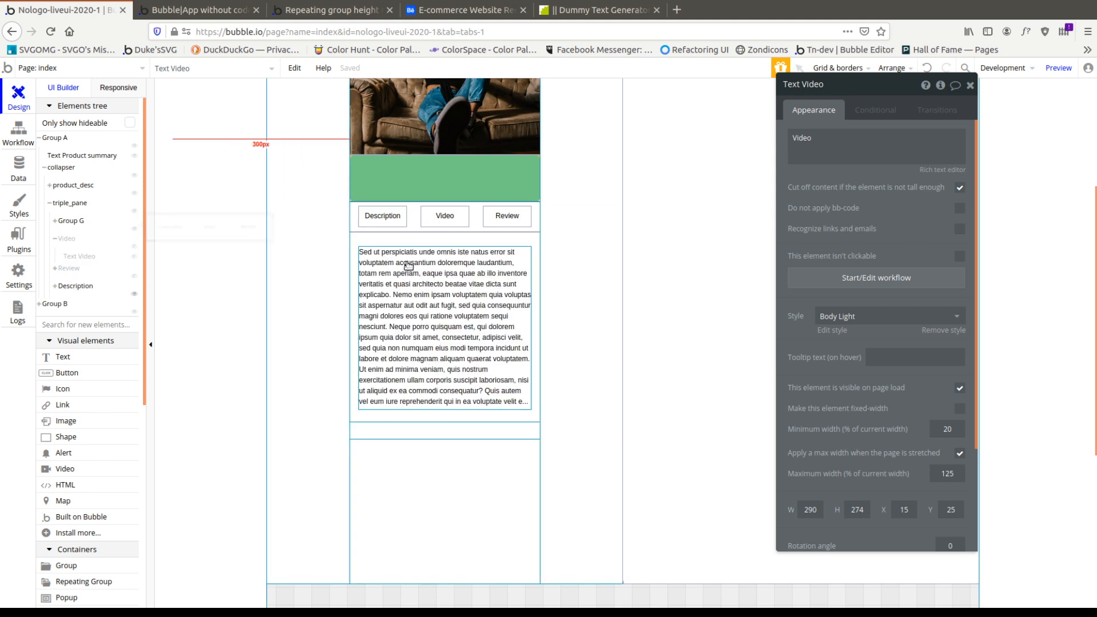
Create a workflow for clicking the Description label and add an action that displays data in a group.
left_click(379, 225)
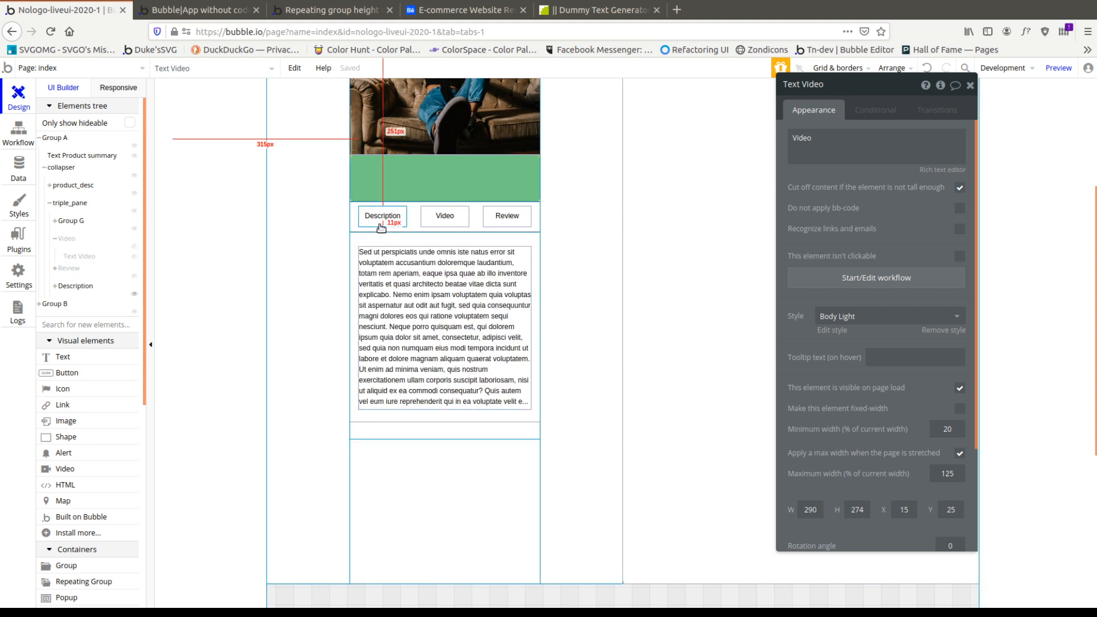
left_click(829, 281)
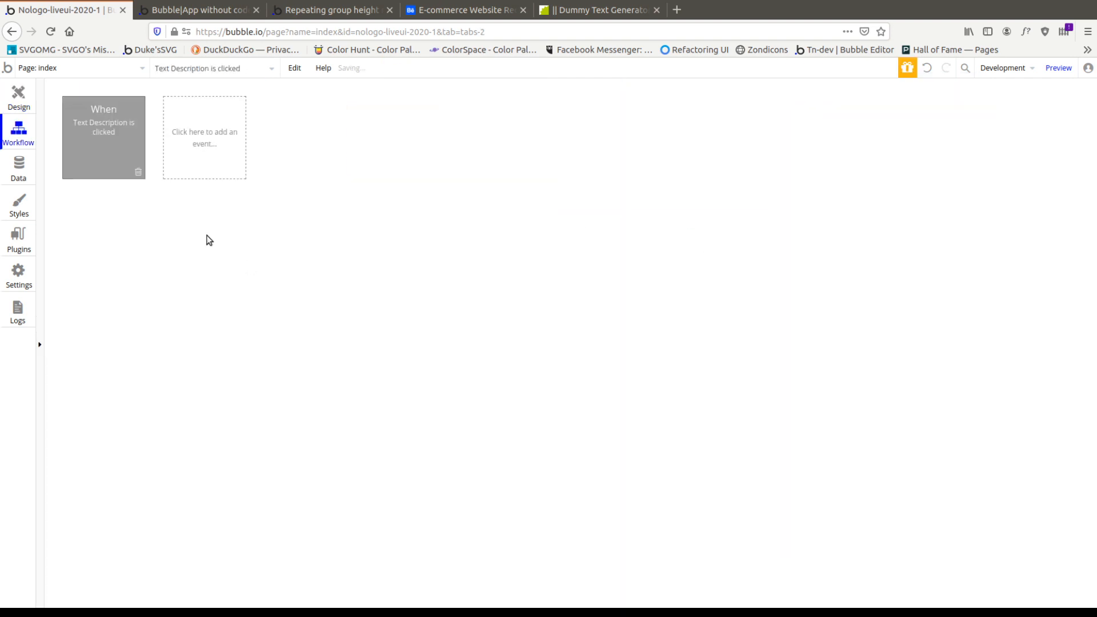
left_click(23, 101)
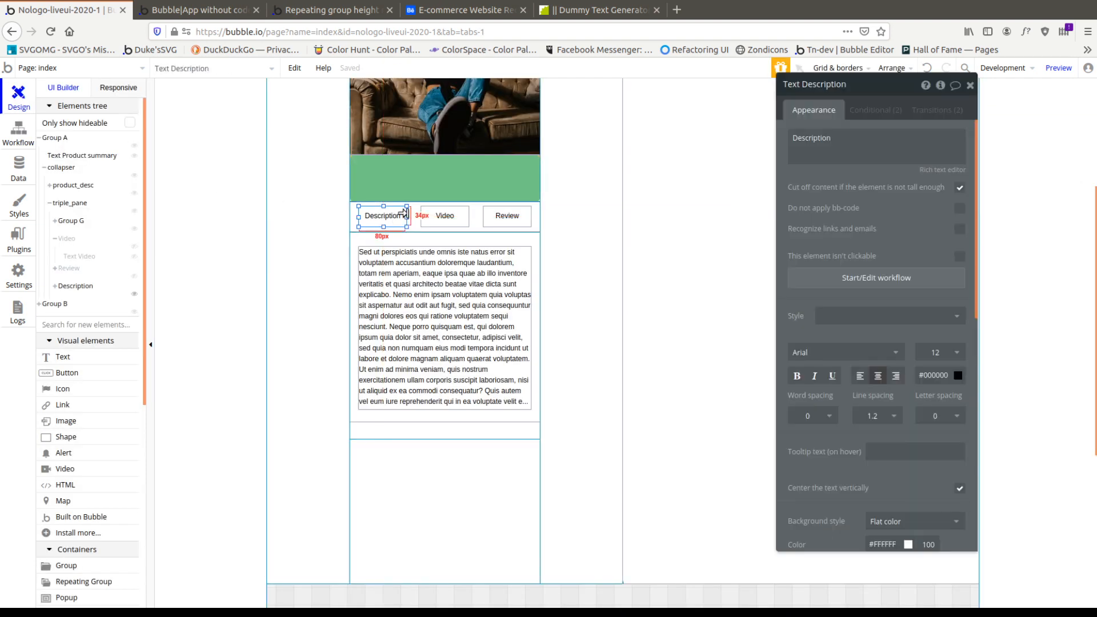
left_click(835, 276)
left_click(119, 216)
mouse_move(152, 364)
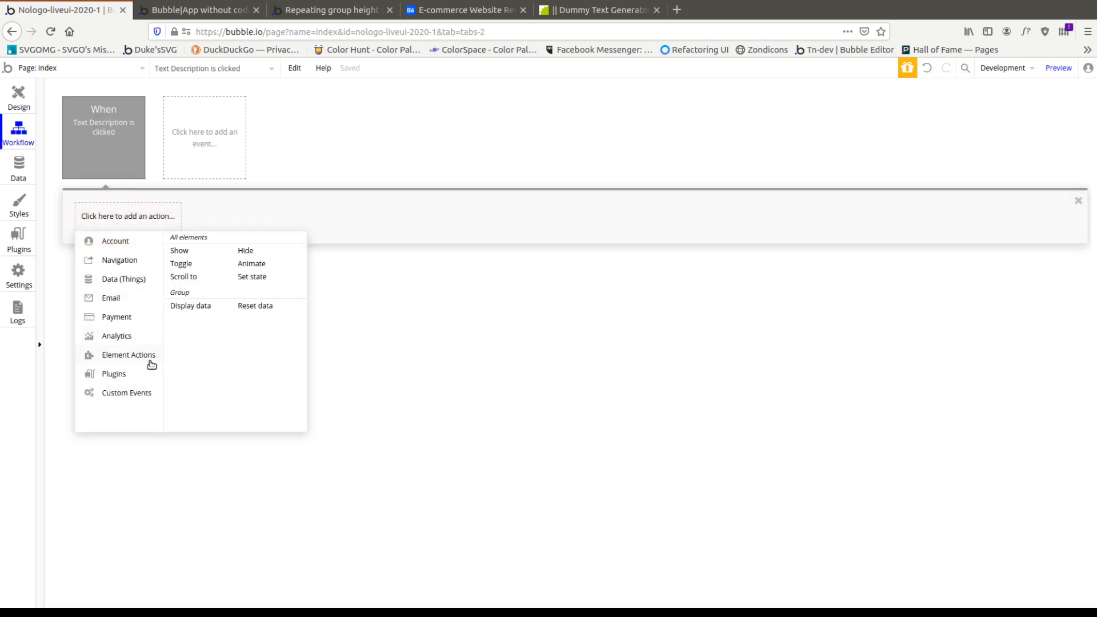
left_click(204, 307)
Set the Description workflow's display action to show the Description option in triple_pane.
left_click(4, 93)
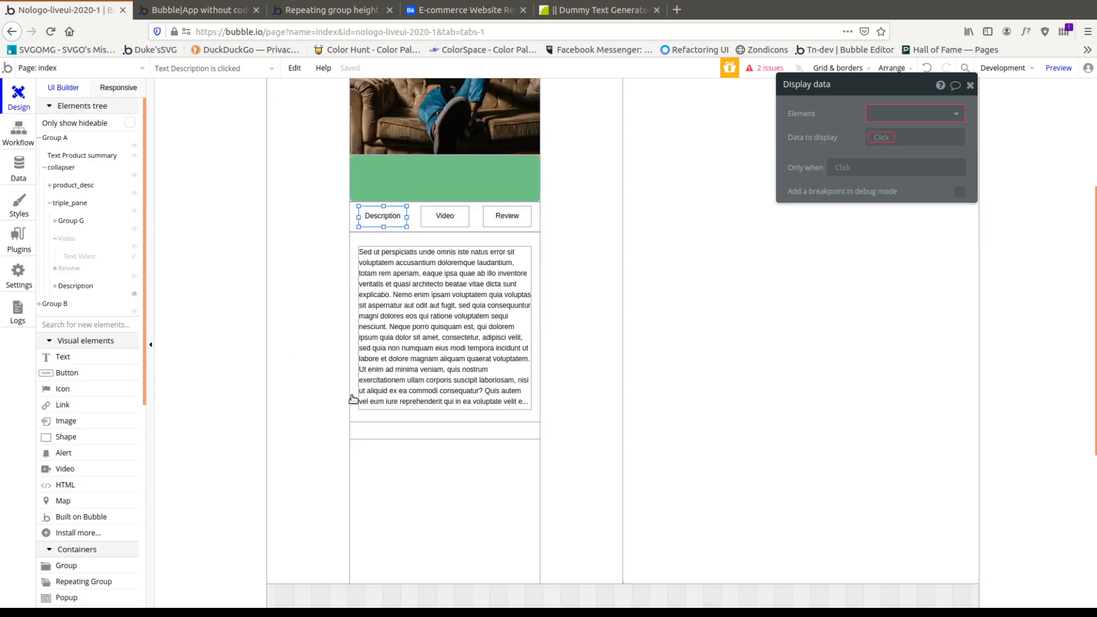
left_click(393, 434)
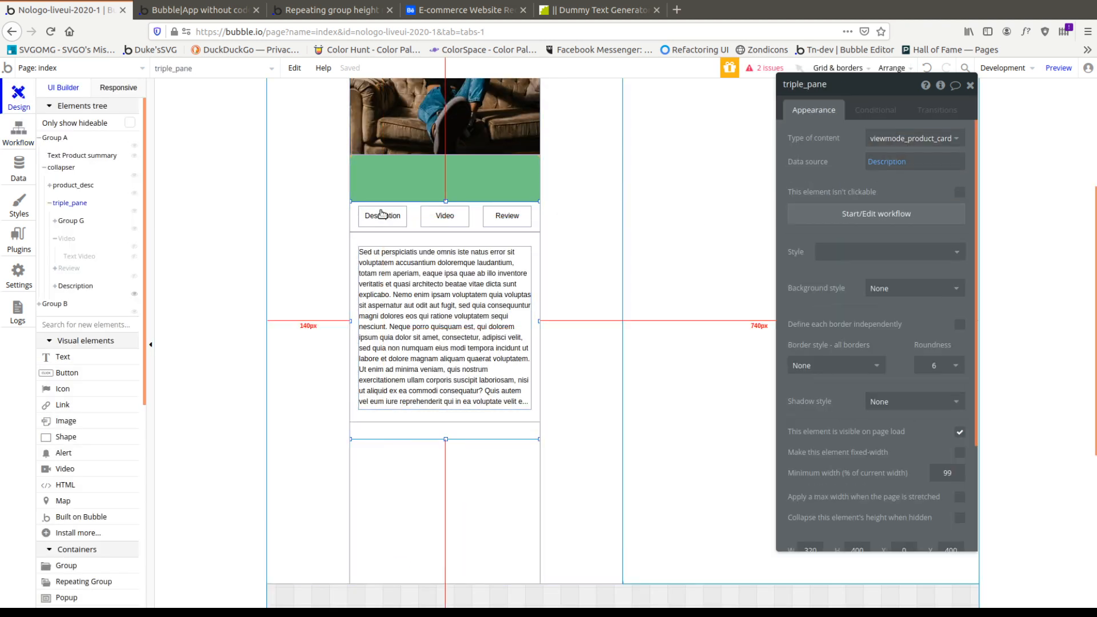
left_click(18, 132)
left_click(949, 116)
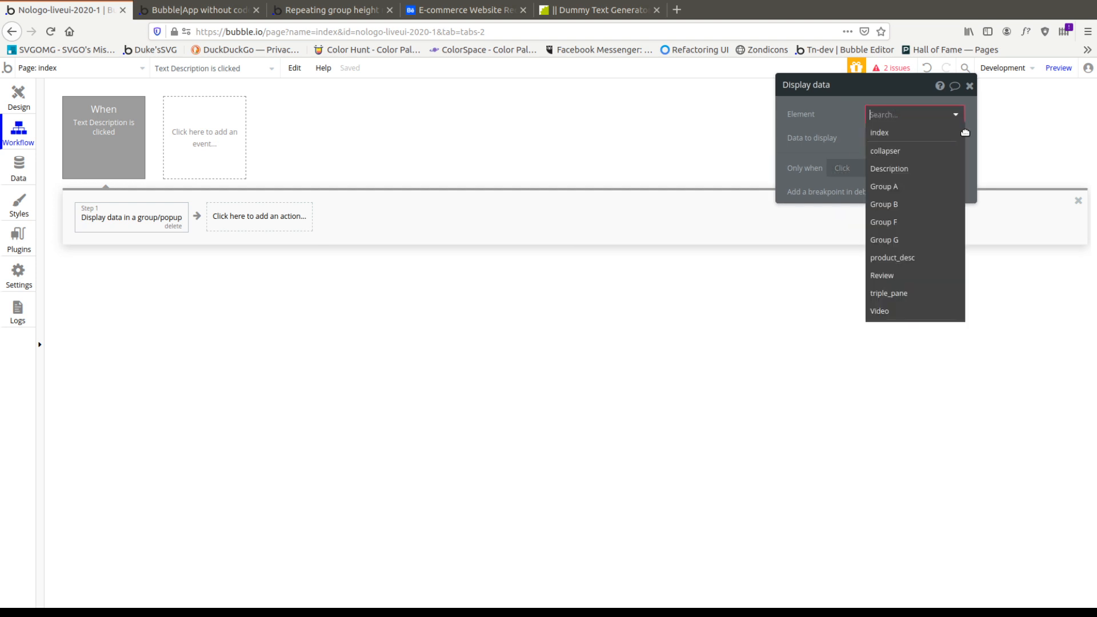
left_click(922, 294)
left_click(889, 139)
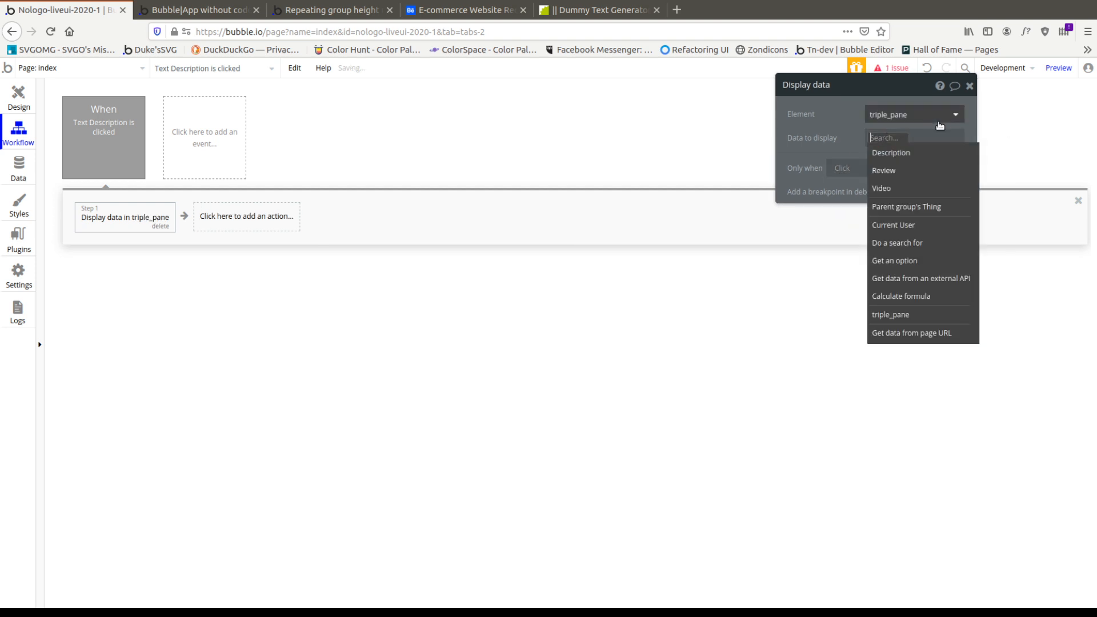
left_click(892, 155)
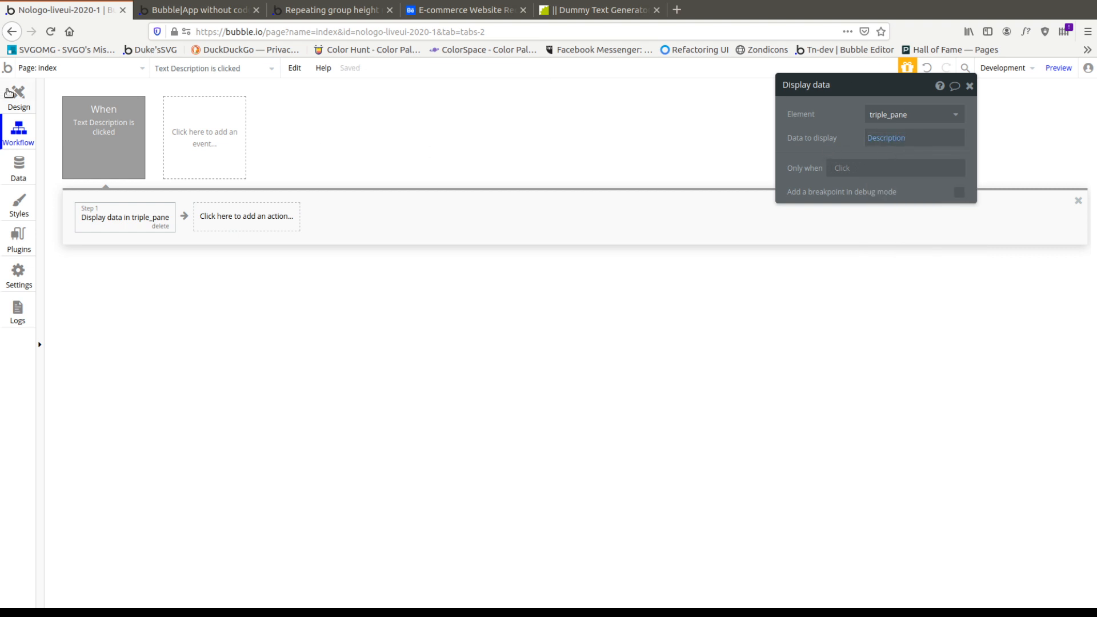
Copy the display-data action from the Description label's click workflow.
left_click(8, 93)
left_click(386, 216)
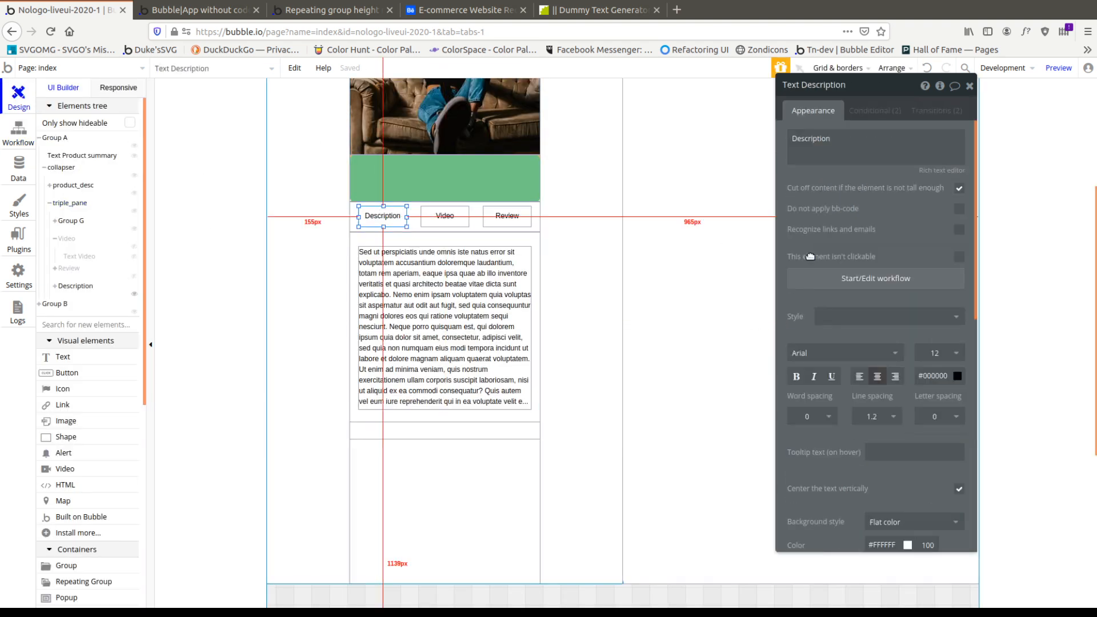
left_click(870, 279)
right_click(149, 221)
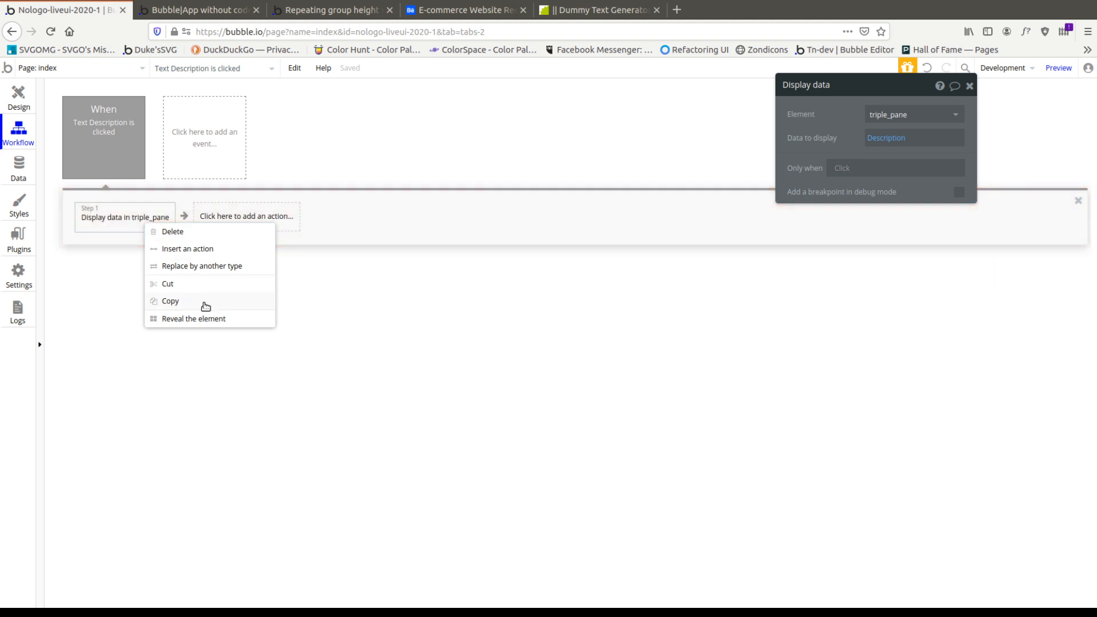
left_click(206, 302)
Create a click workflow for the Video label with the copied display action, and set its data to Video.
left_click(18, 98)
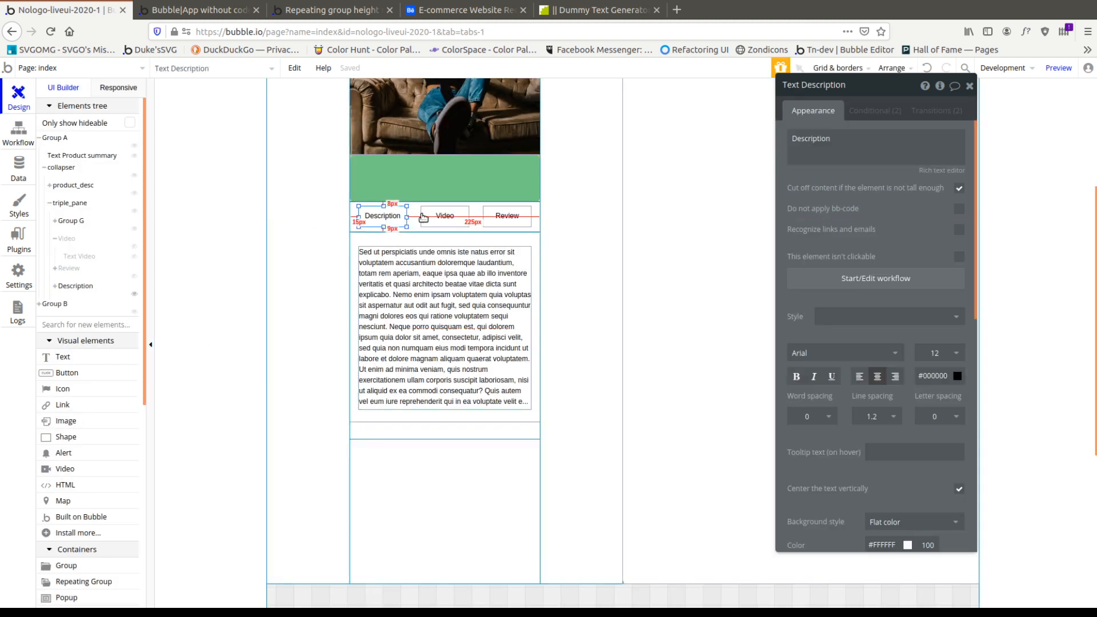
left_click(441, 217)
left_click(893, 278)
right_click(160, 225)
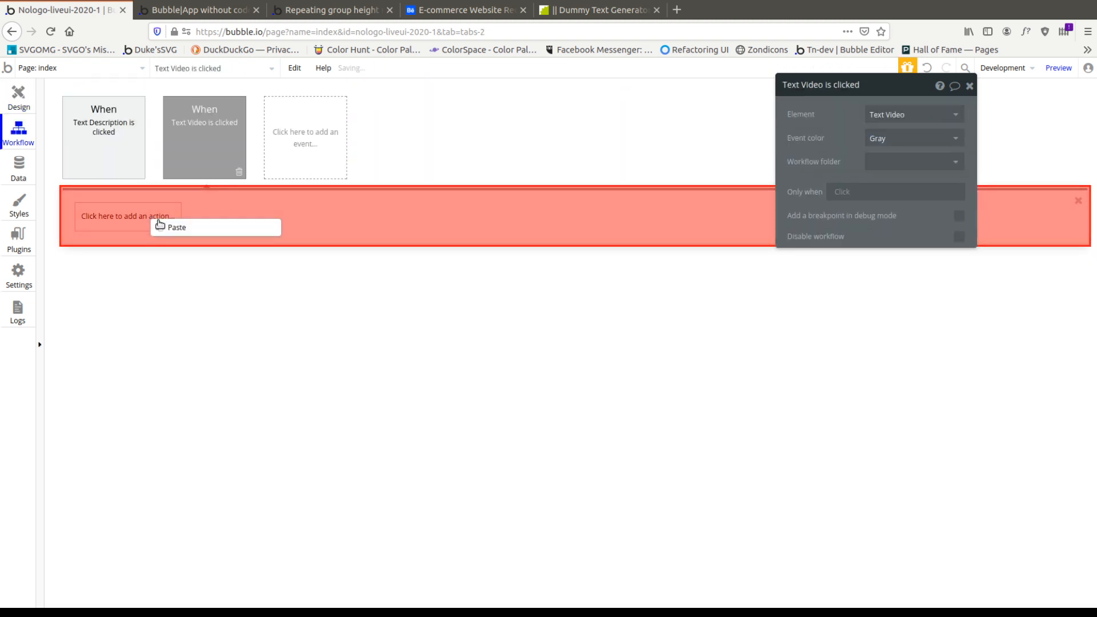
left_click(166, 227)
left_click(886, 138)
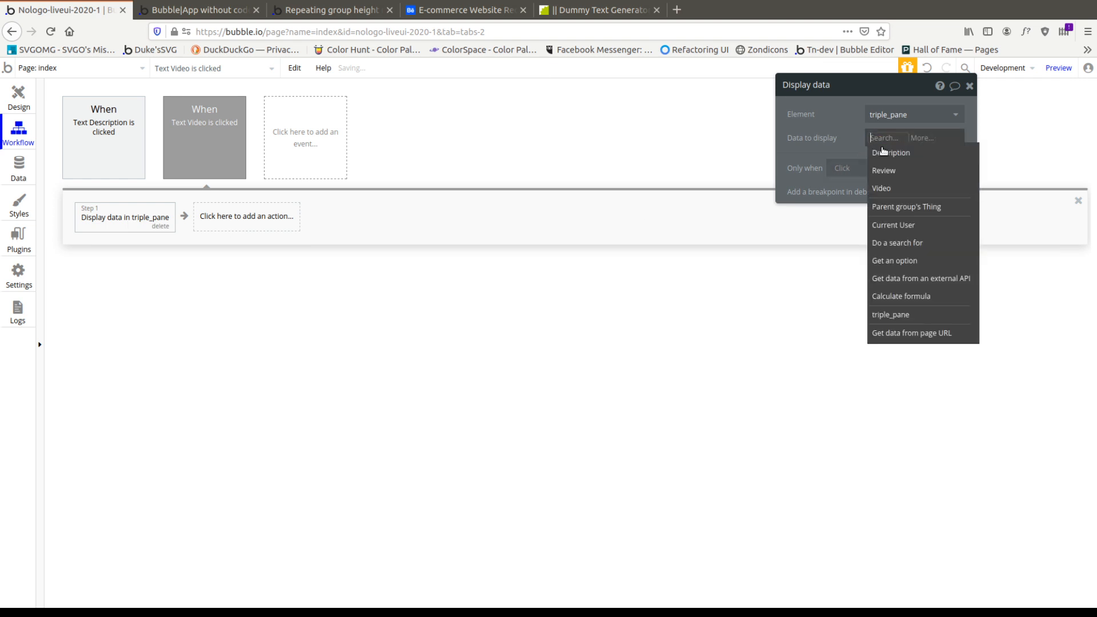
left_click(908, 187)
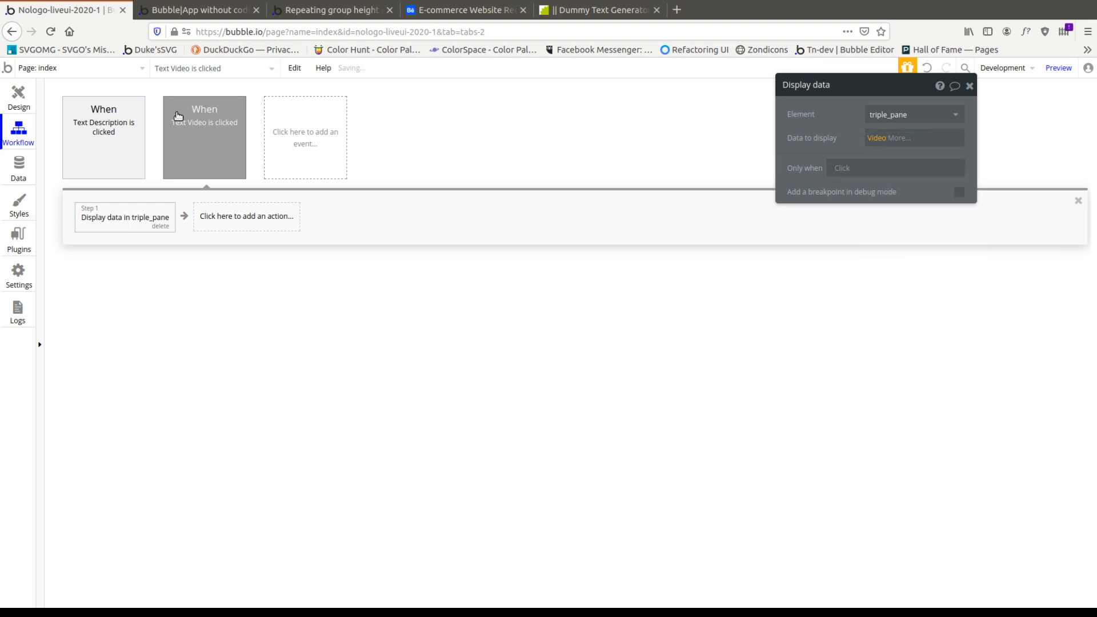
Create a click workflow for the Review label with the copied display action, and set its data to Review.
left_click(23, 101)
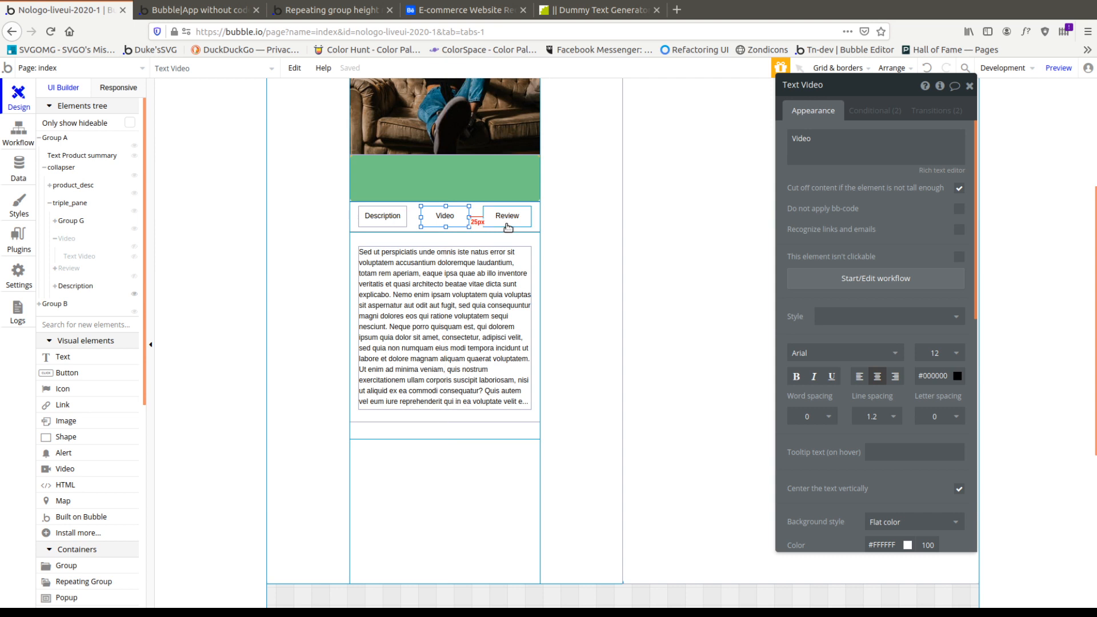
left_click(504, 220)
left_click(205, 143)
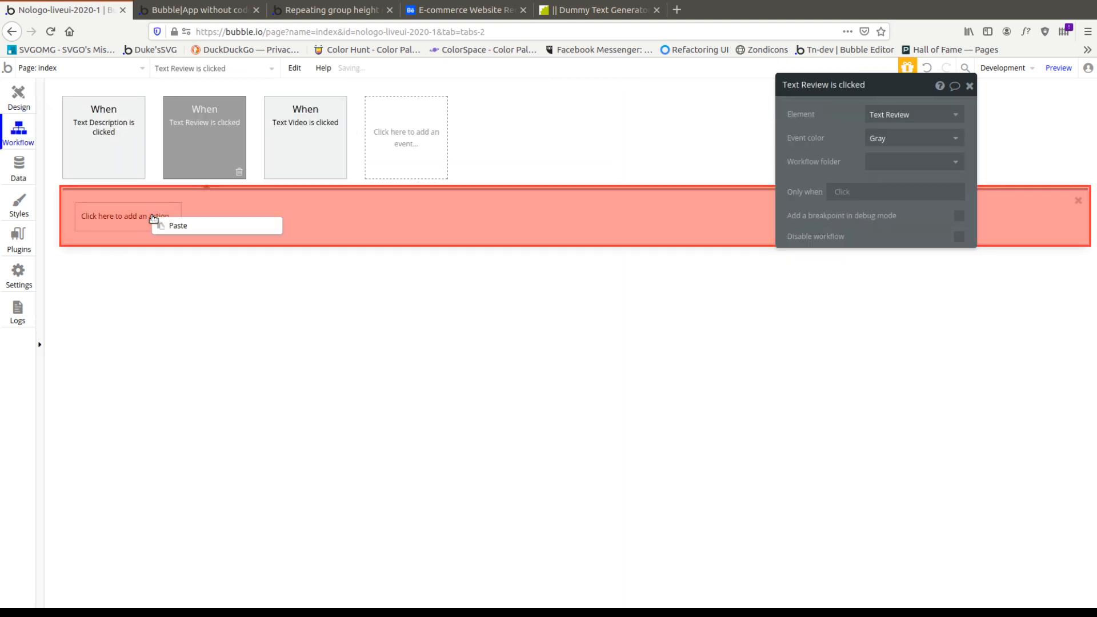
left_click(121, 223)
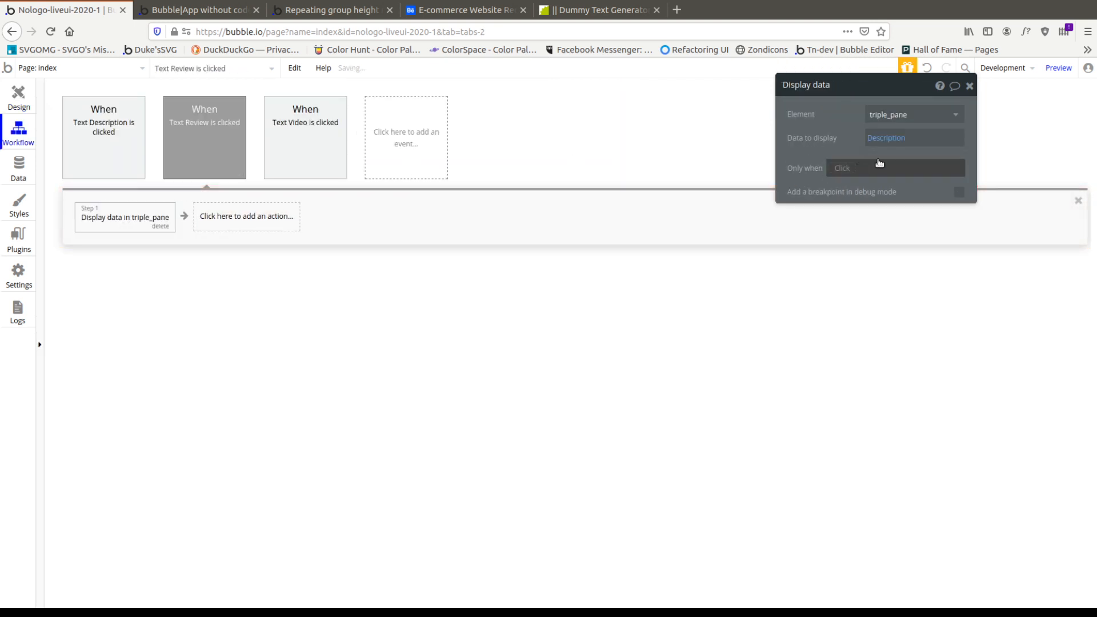
left_click(889, 138)
left_click(895, 187)
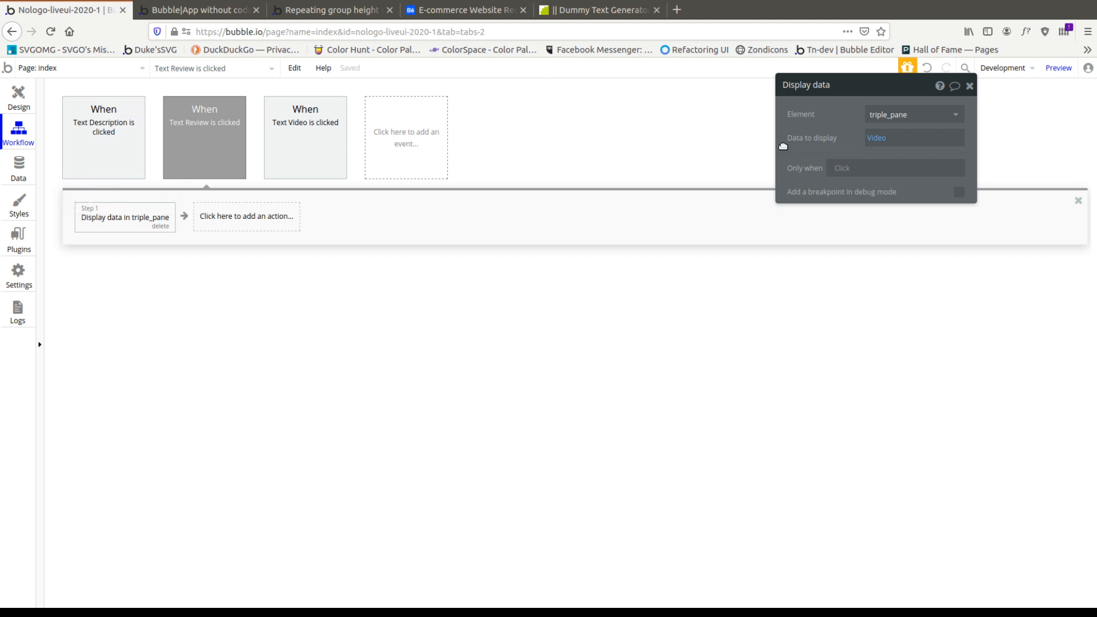
left_click(889, 138)
left_click(892, 170)
key("ctrl+k")
Preview the page and test switching panes with the Description, Video and Review labels, returning to the editor at the end.
left_click(1060, 68)
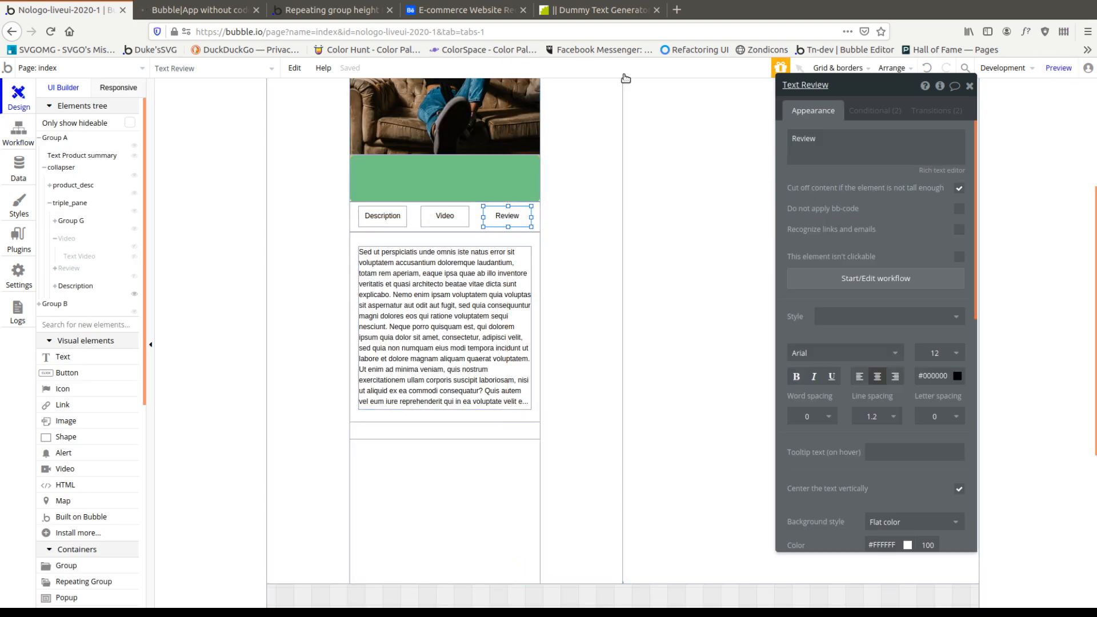
left_click(166, 12)
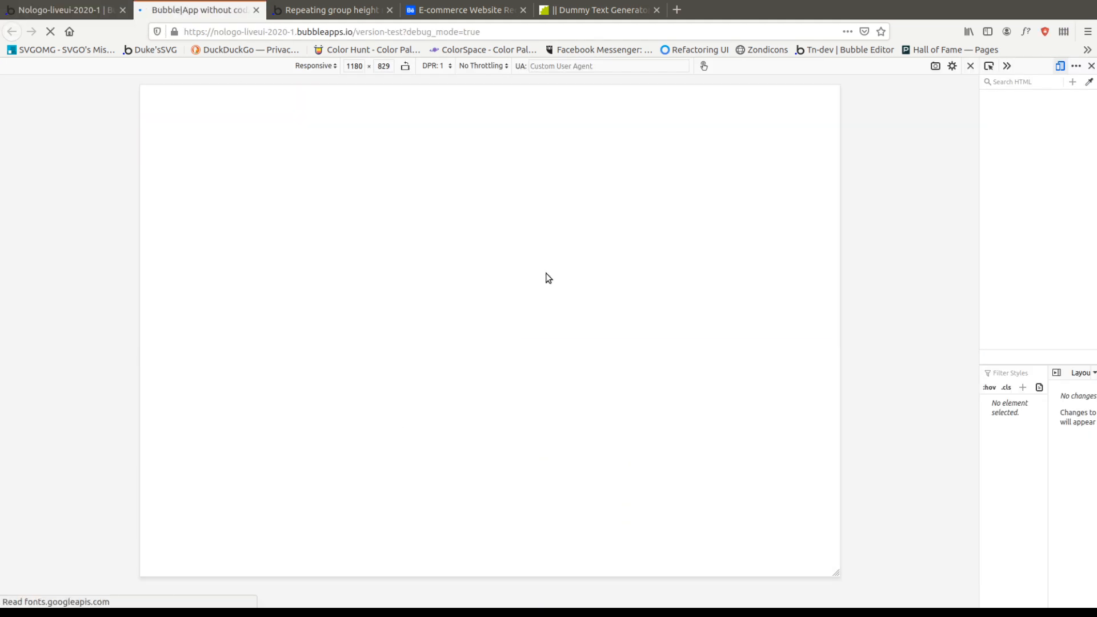
scroll(334, 328, "down", 3)
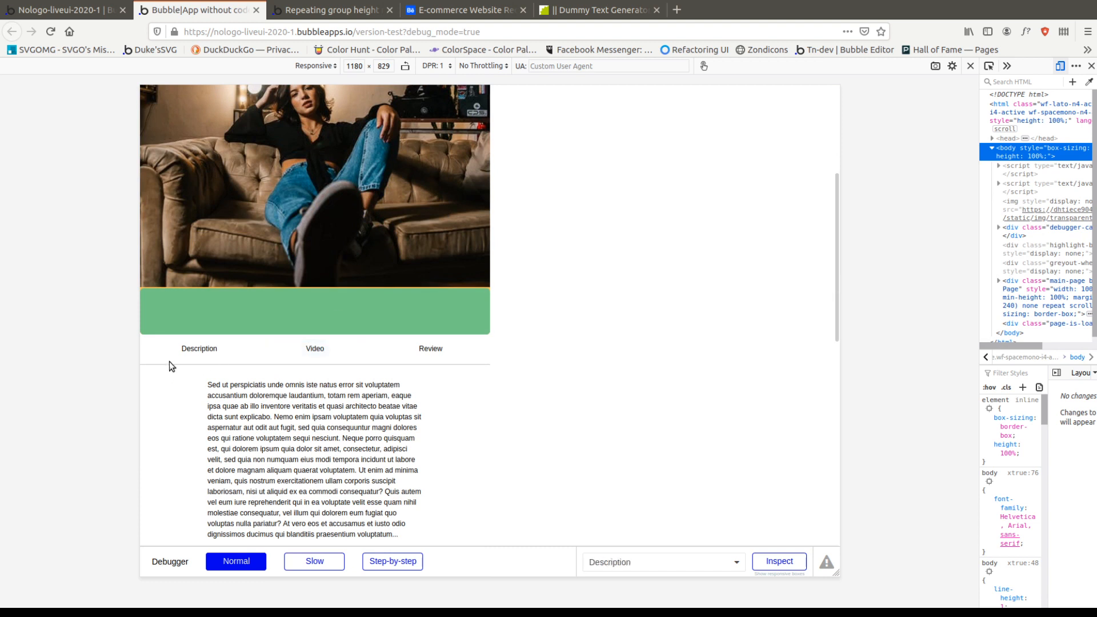
left_click(192, 349)
scroll(248, 276, "down", 3)
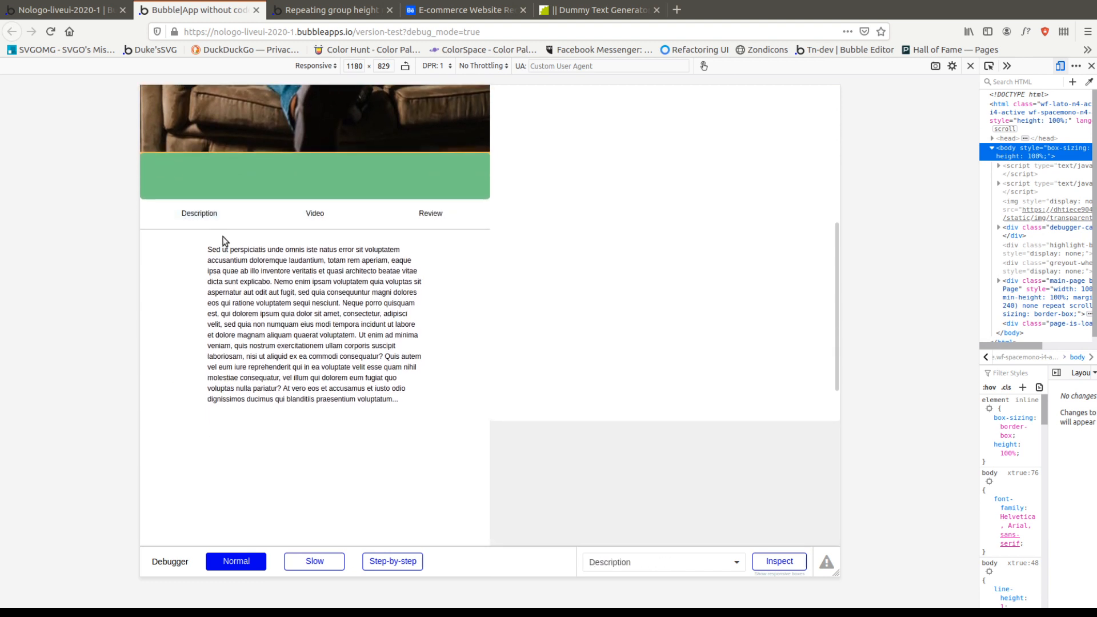
left_click(315, 215)
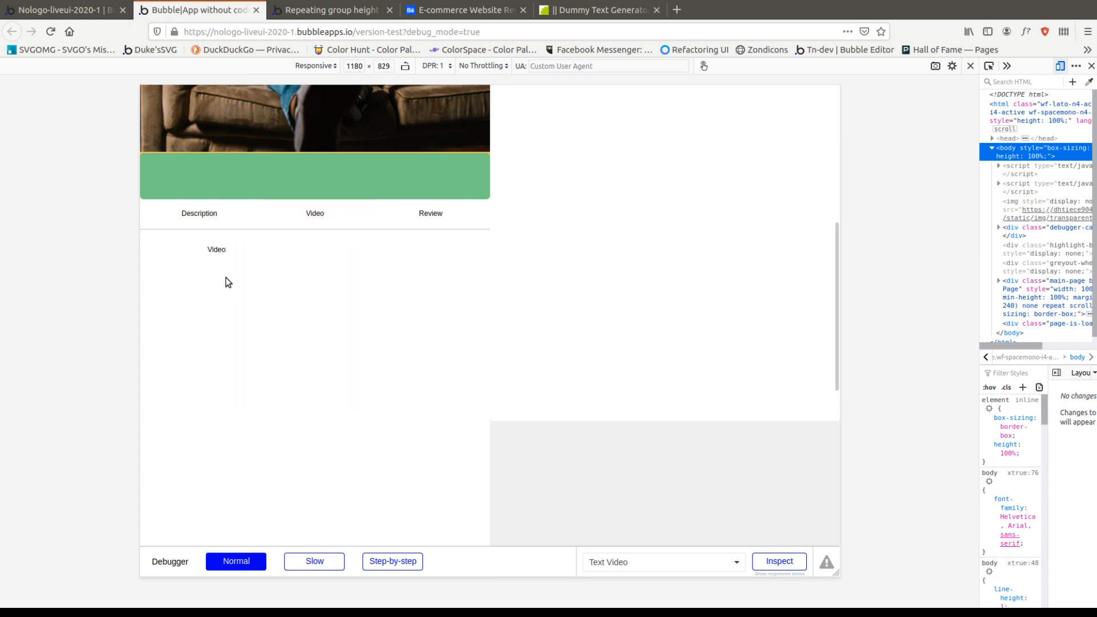
left_click(444, 215)
left_click(211, 216)
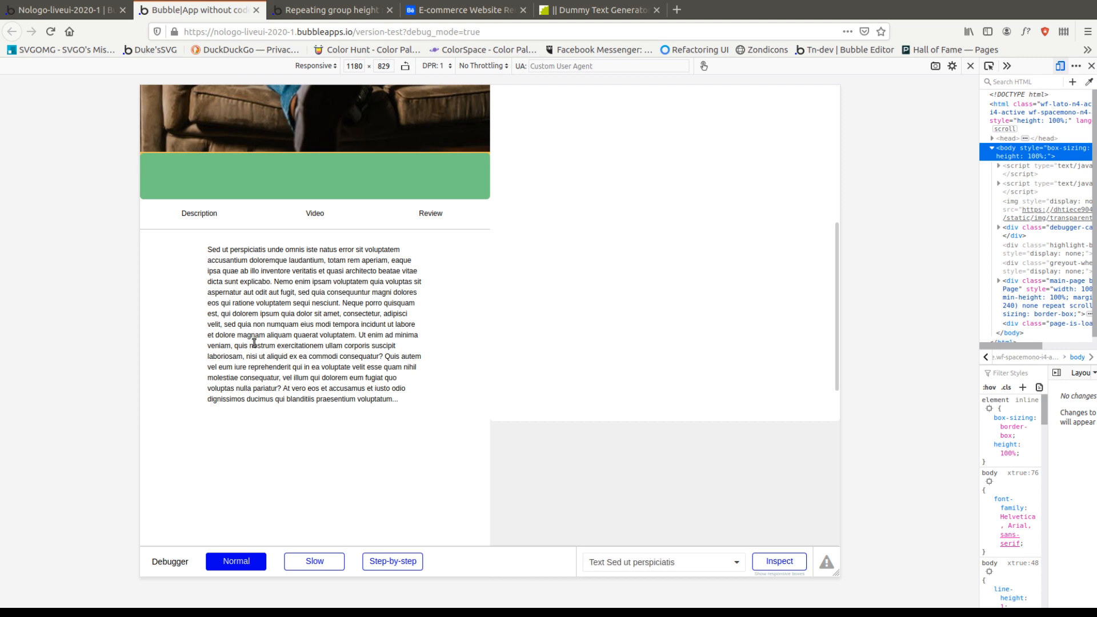
left_click(81, 11)
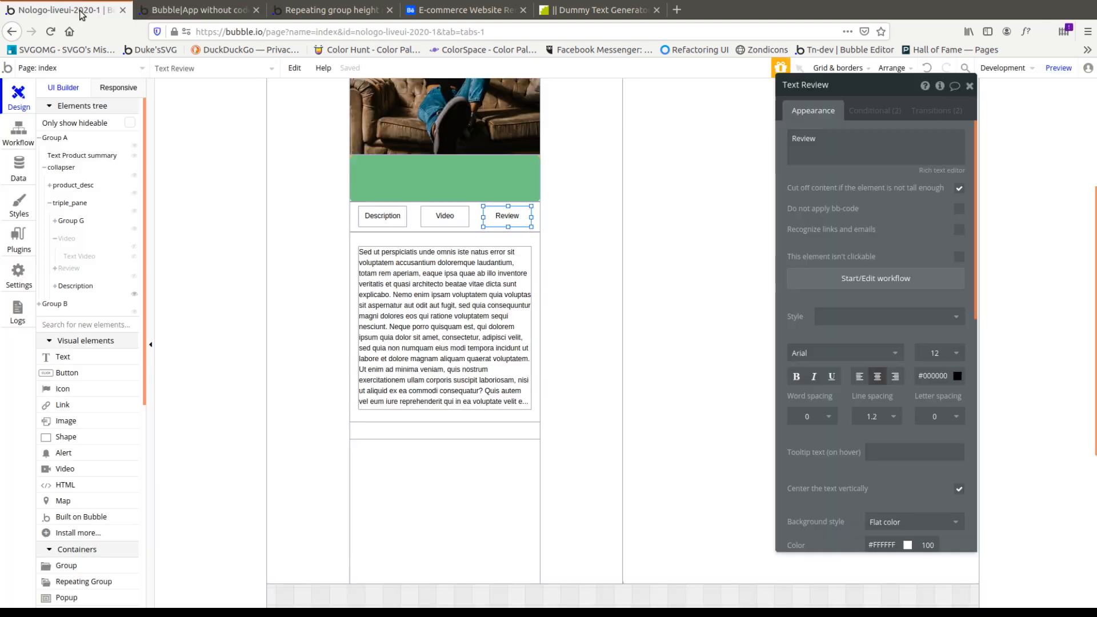
In the responsive view, show the hidden Description pane, fix its text's margin to the left, and widen the page to about 1467 px.
left_click(465, 326)
left_click(128, 94)
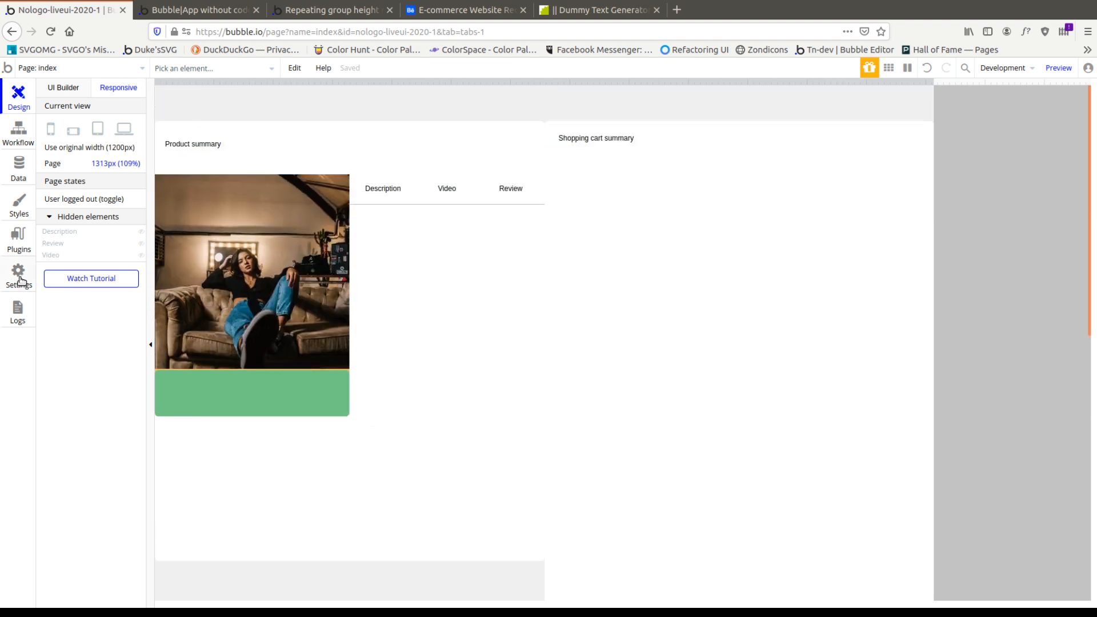
left_click(57, 232)
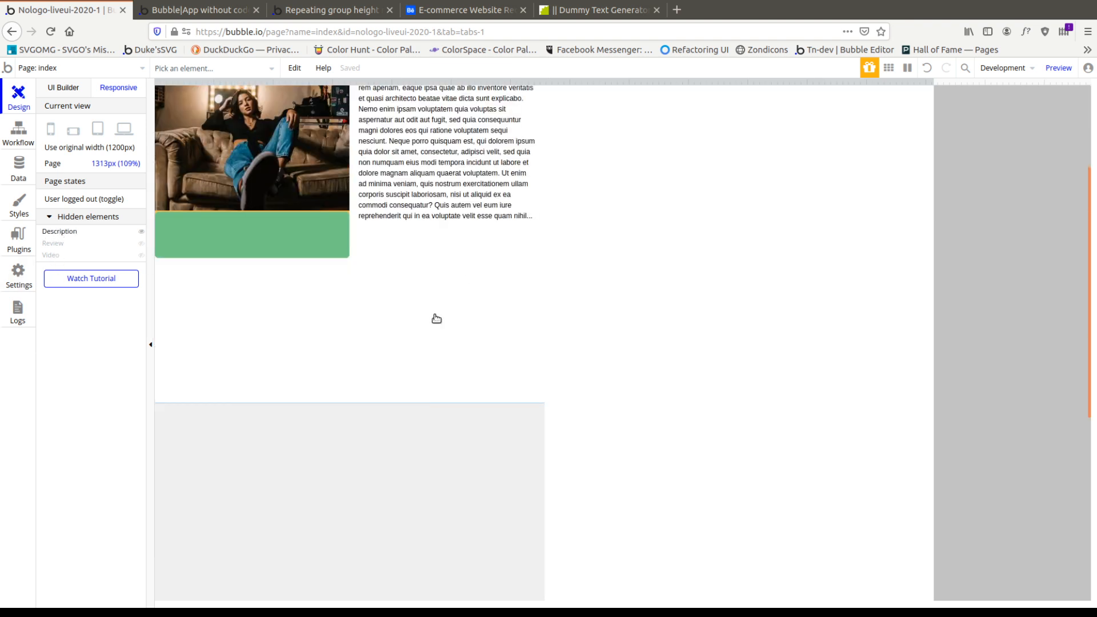
left_click(433, 394)
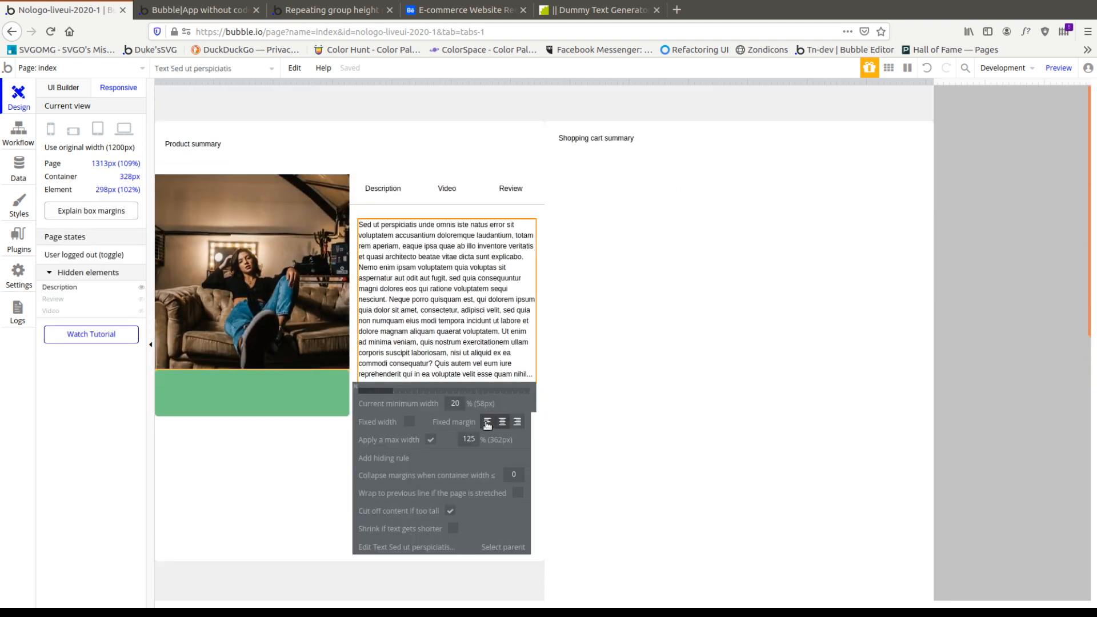
left_click(671, 309)
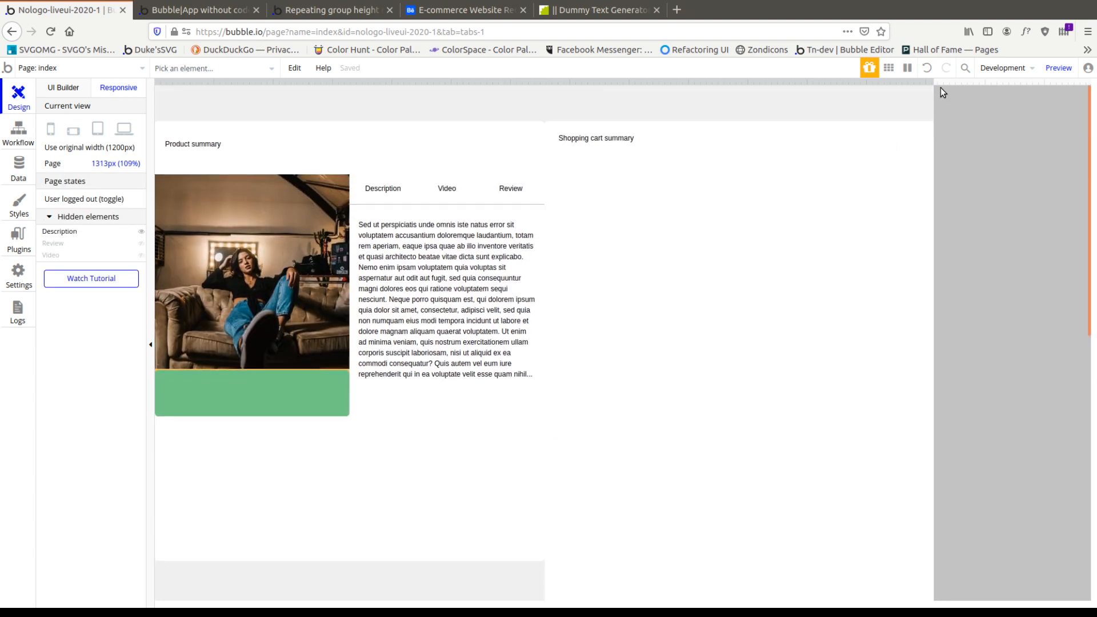
left_click_drag(965, 84, 1023, 194)
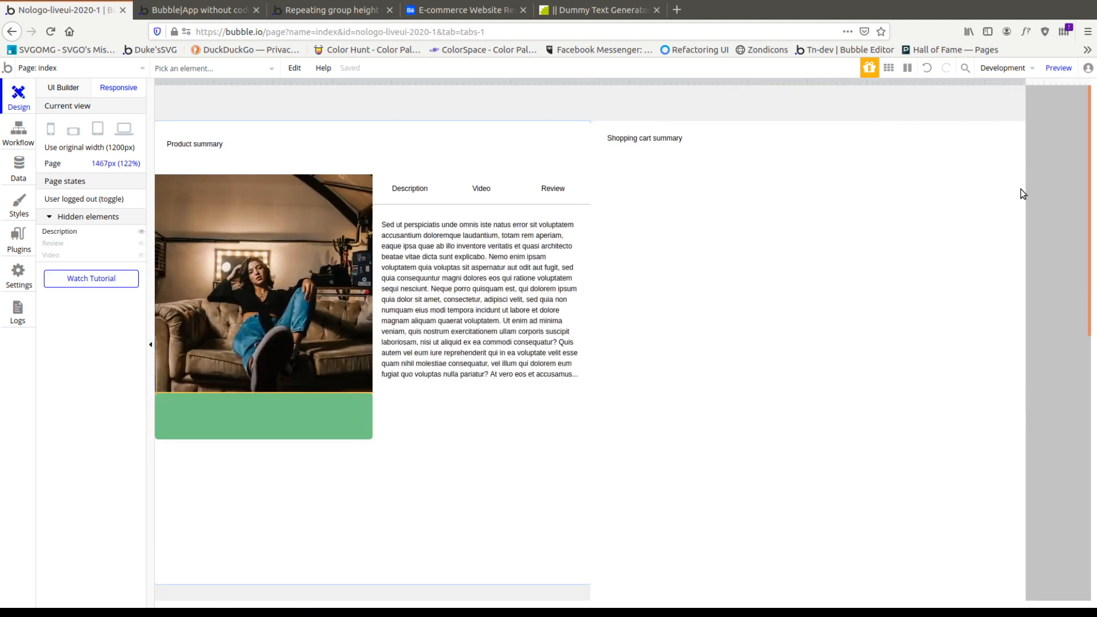
In the UI builder, change the Description label's pressed condition to apply when triple_pane's viewmode_product_card is Description.
left_click(63, 88)
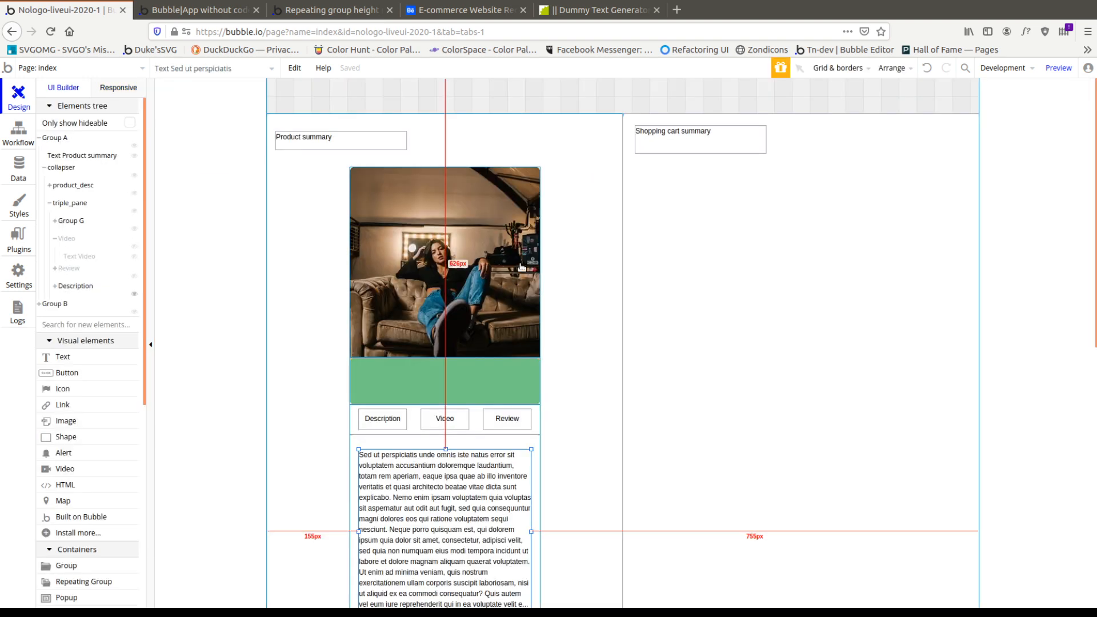
scroll(522, 267, "down", 4)
left_click(381, 216)
double_click(381, 216)
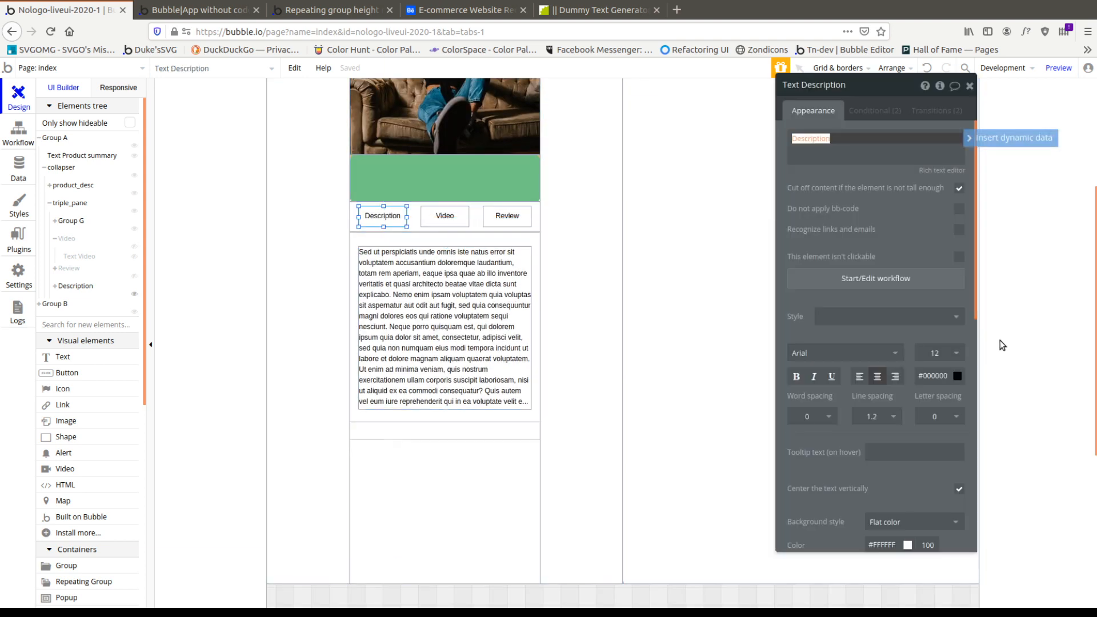
left_click(895, 111)
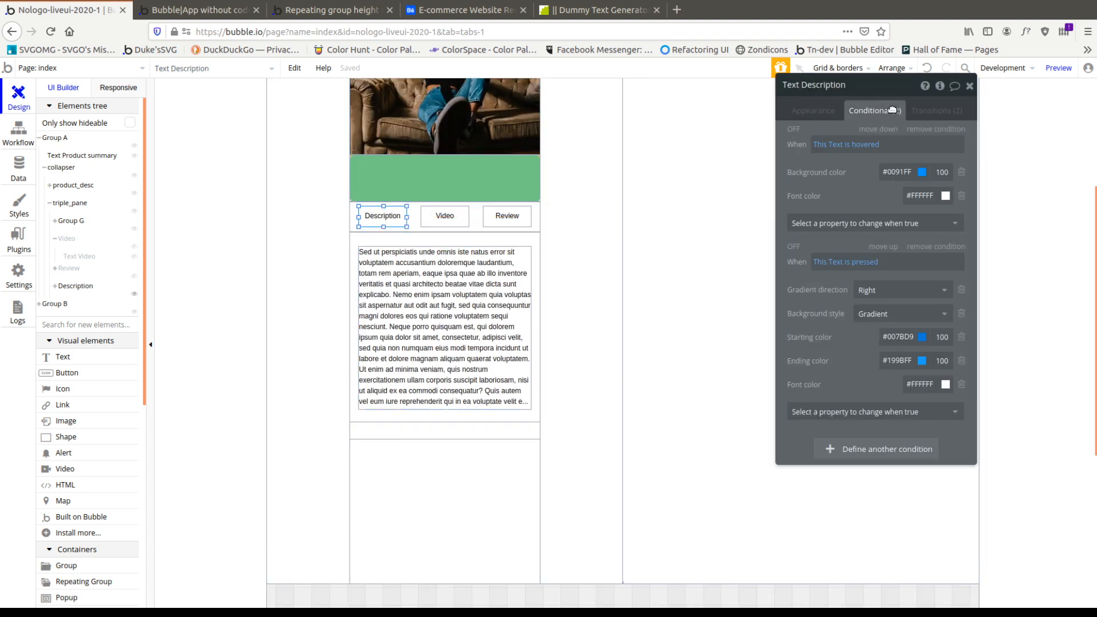
left_click(854, 263)
left_click(827, 263)
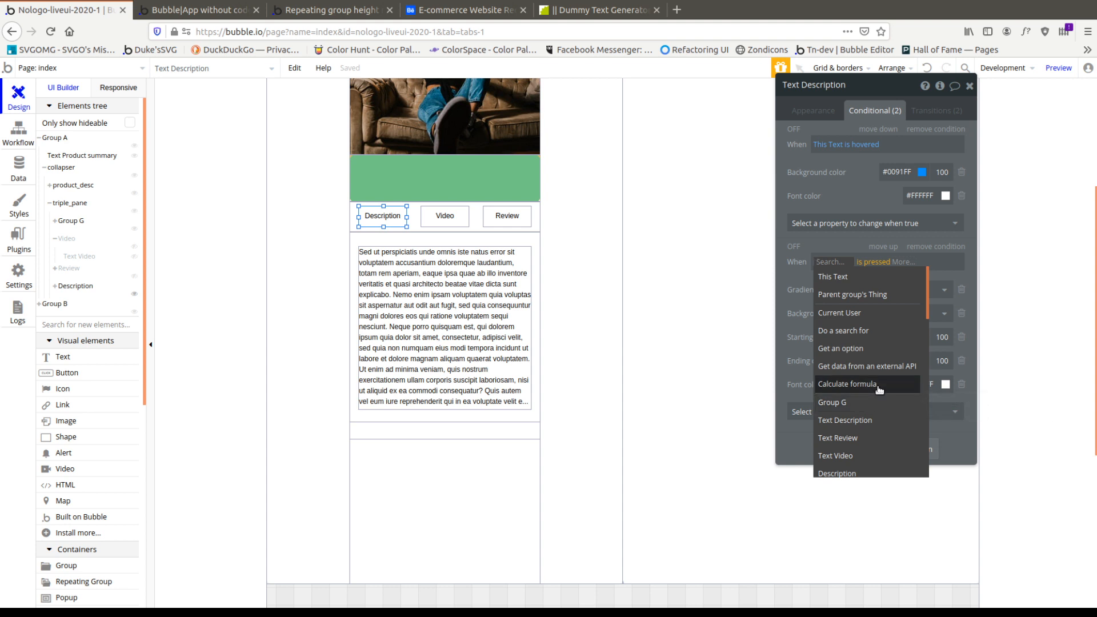
type("trip")
left_click(843, 277)
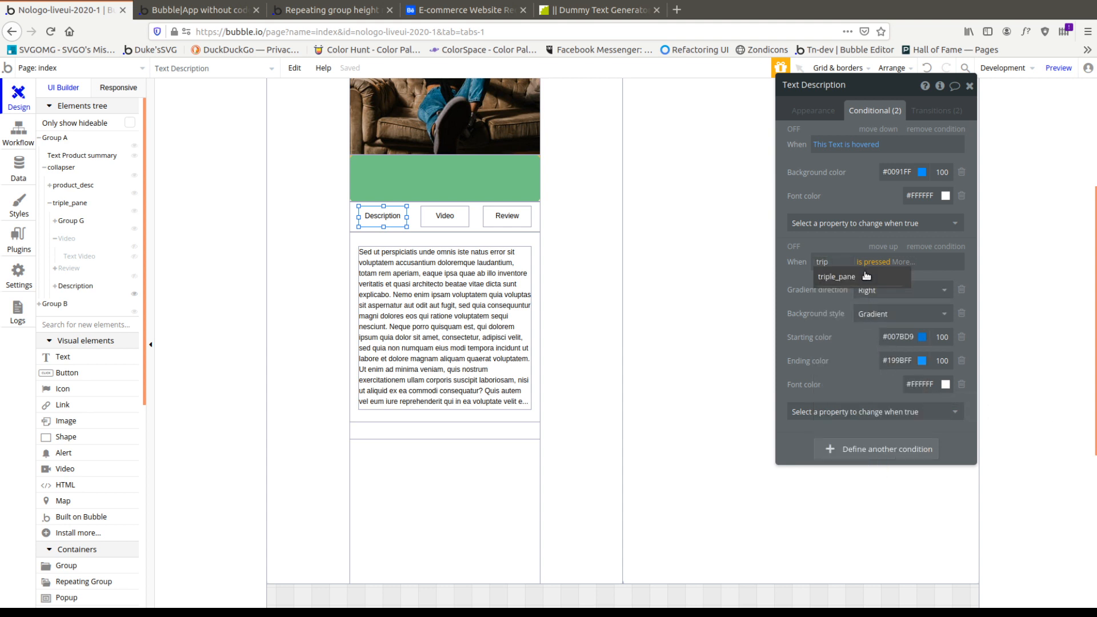
left_click(855, 262)
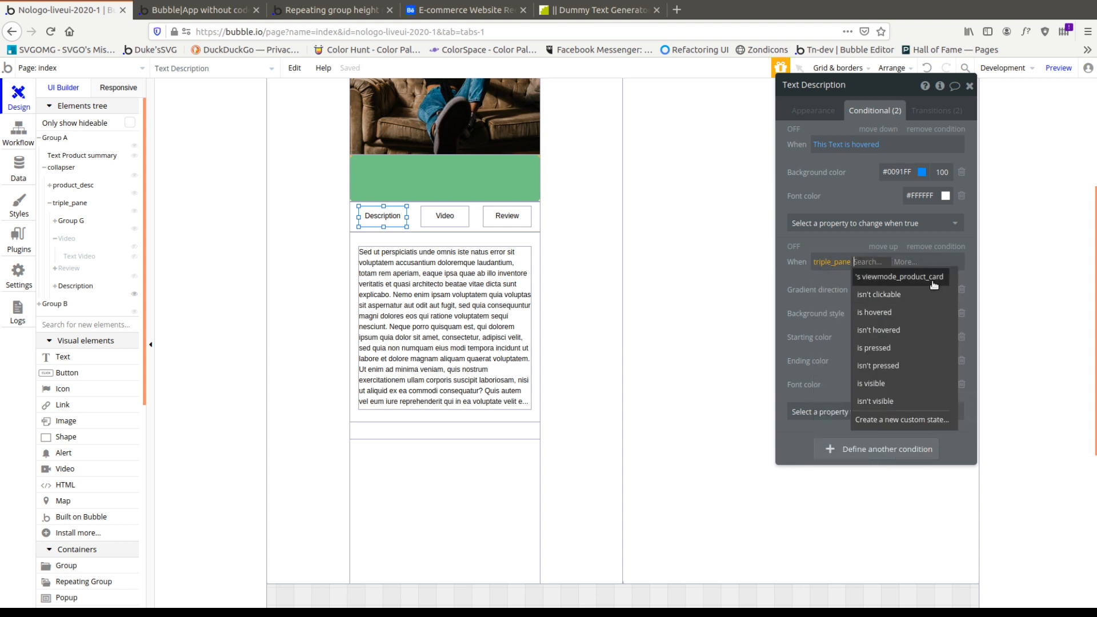
left_click(939, 278)
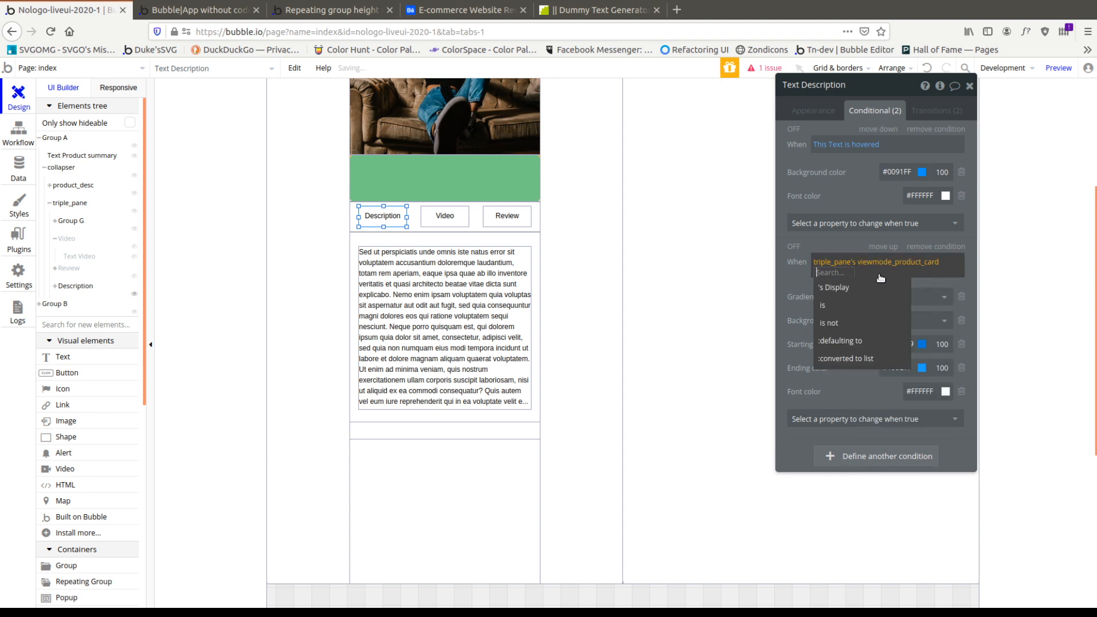
left_click(838, 300)
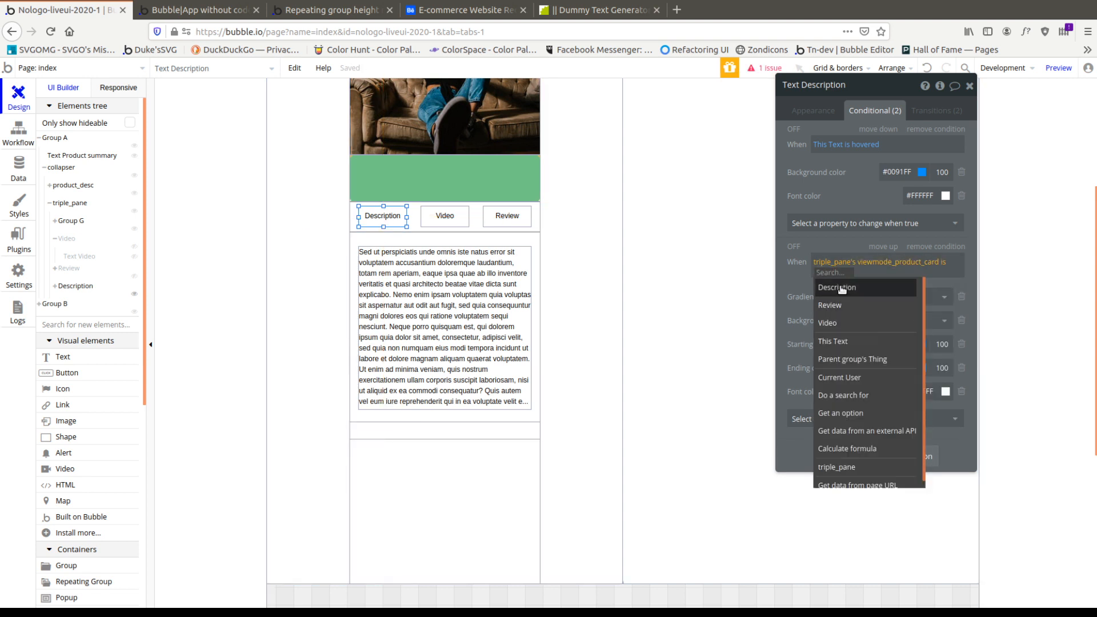
left_click(826, 291)
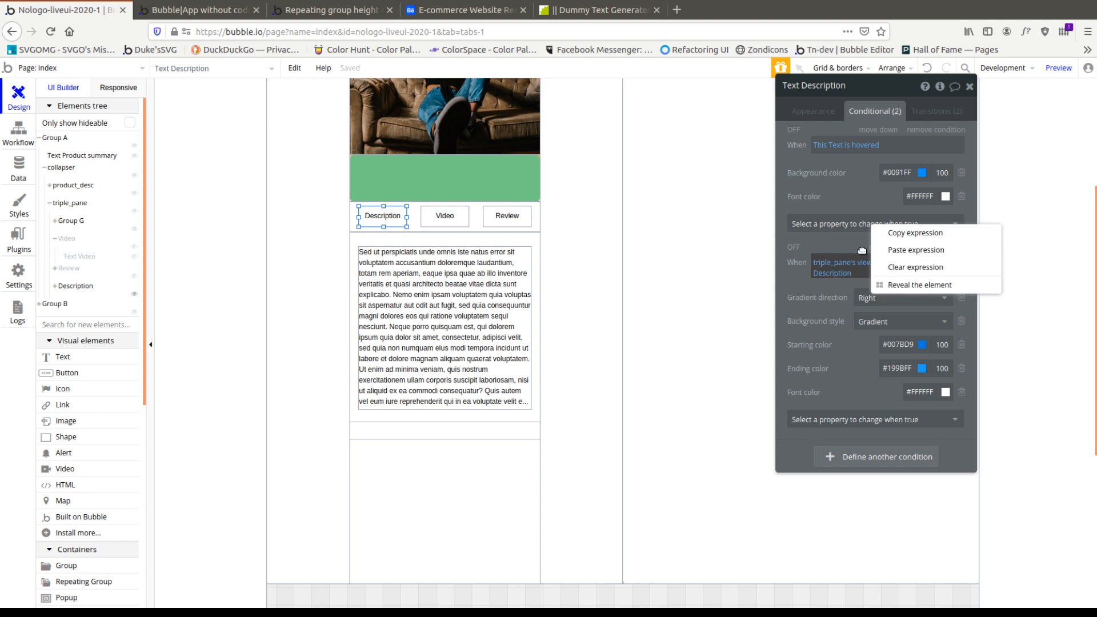
Copy the Description label's condition expression over the Video label's pressed condition, and set its compared value to Video.
right_click(852, 266)
left_click(445, 215)
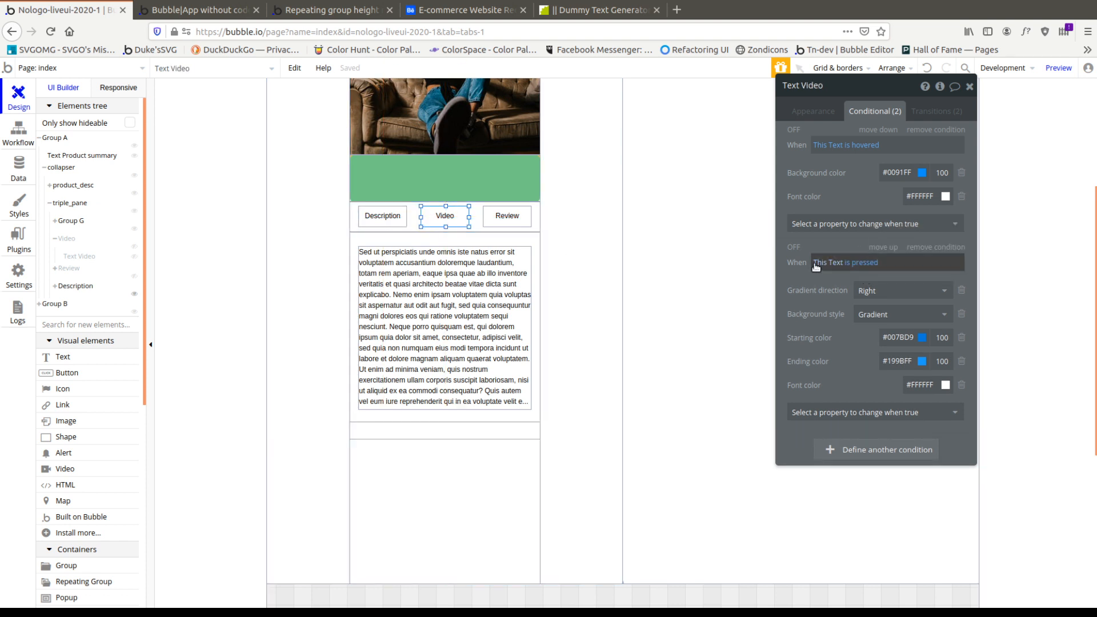
right_click(835, 263)
left_click(883, 247)
left_click(838, 273)
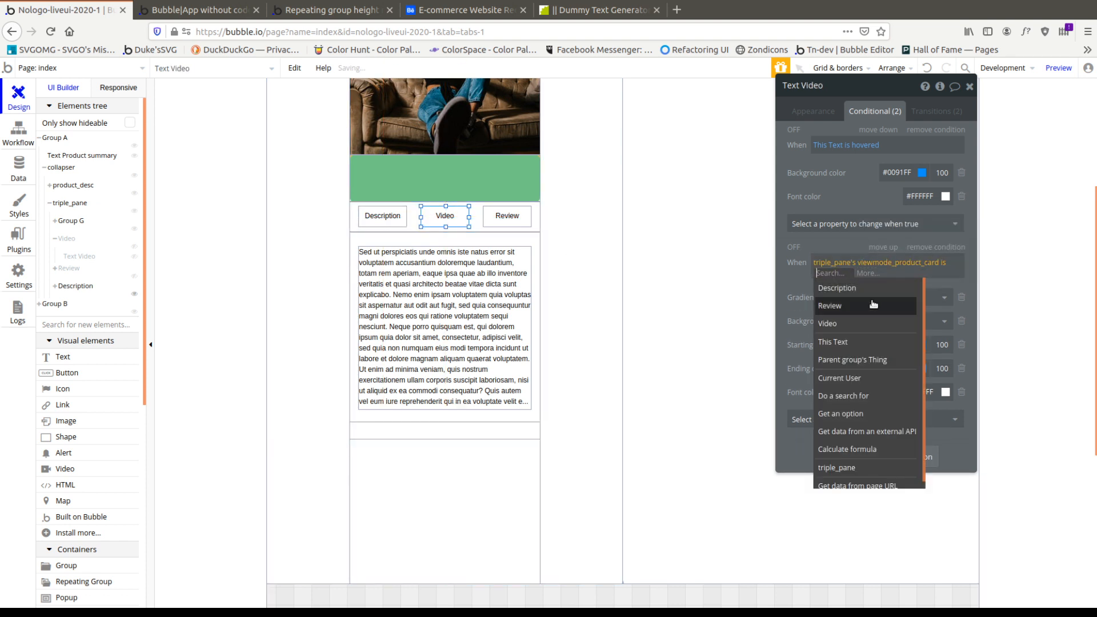
left_click(858, 324)
Paste the copied expression over the Review label's pressed condition, and set its compared value to Review.
left_click(507, 215)
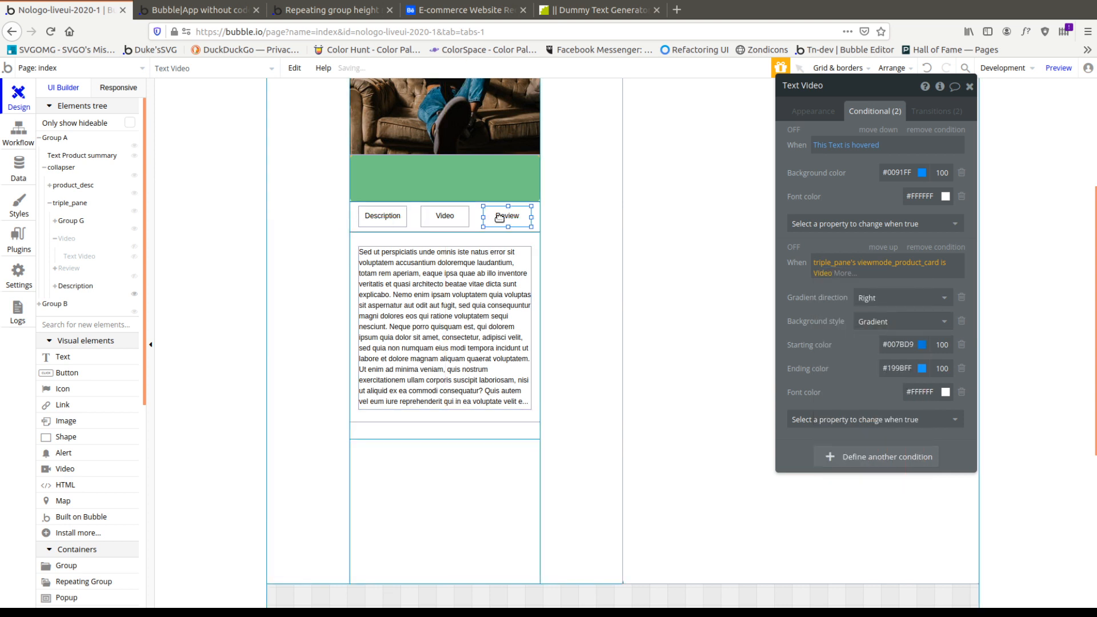
right_click(828, 266)
left_click(883, 248)
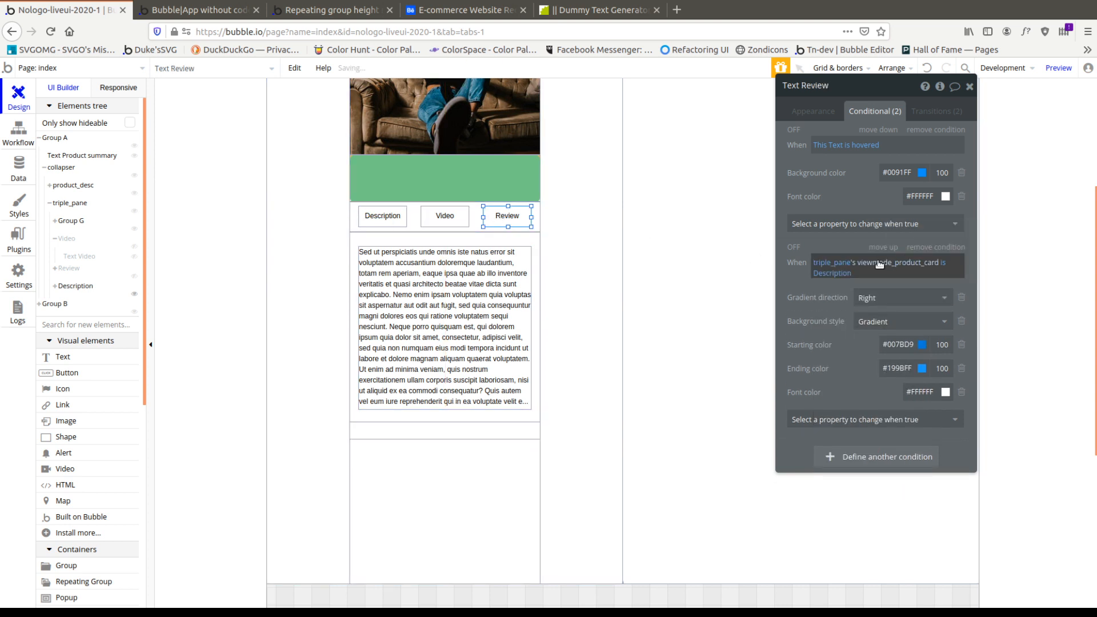
left_click(837, 273)
left_click(848, 323)
left_click(826, 273)
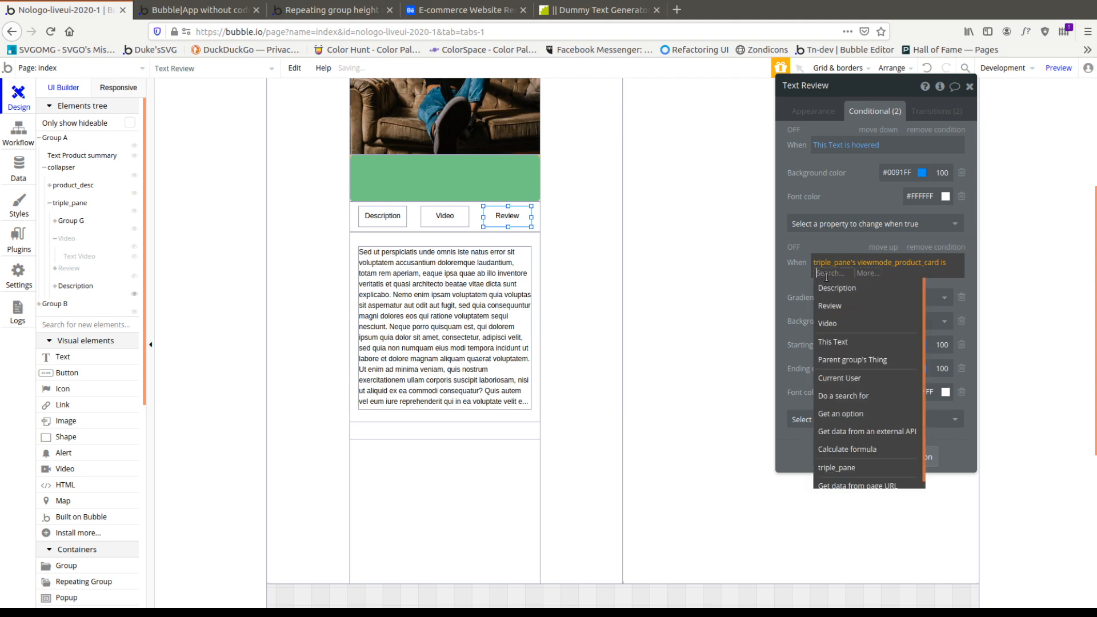
left_click(839, 309)
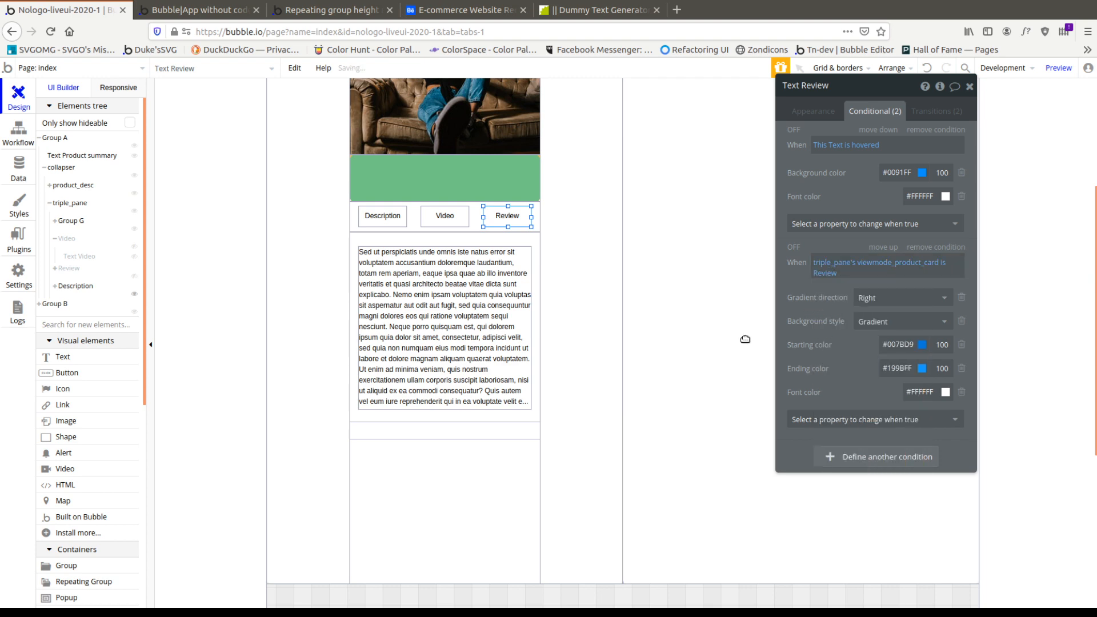
Reload the page preview and test the active highlight and pane switching on the Video, Review and Description labels.
left_click(198, 9)
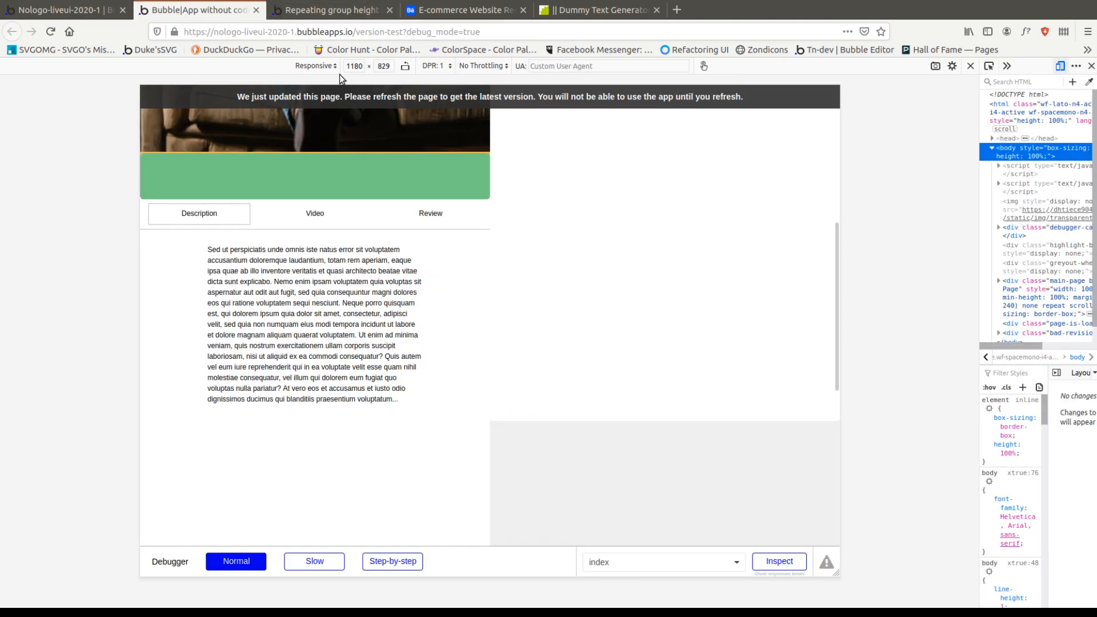
left_click(334, 93)
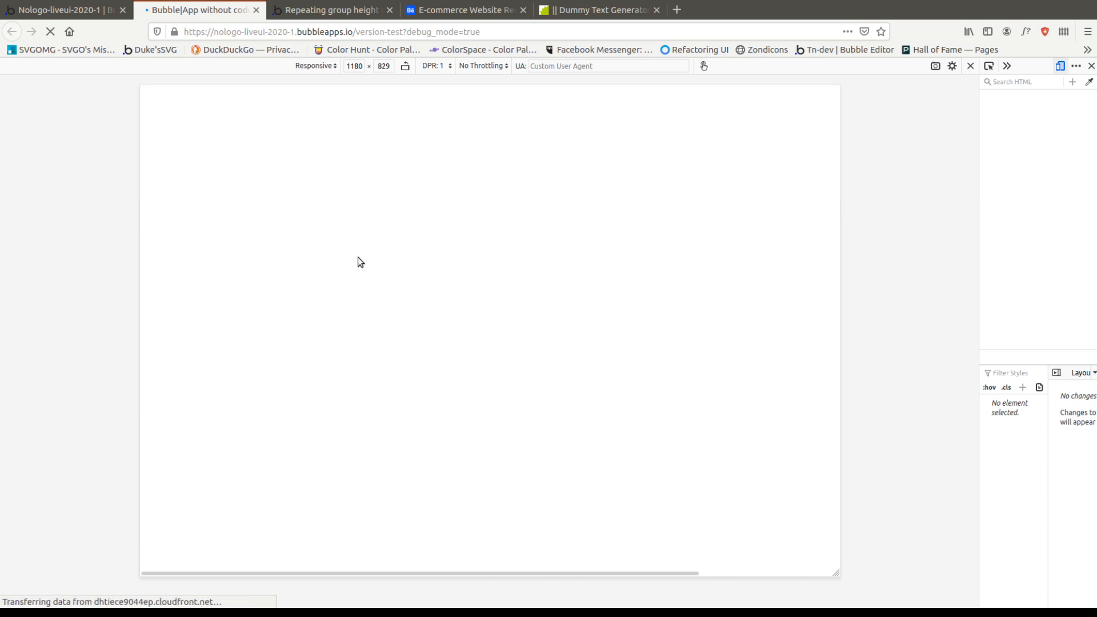
scroll(371, 277, "down", 5)
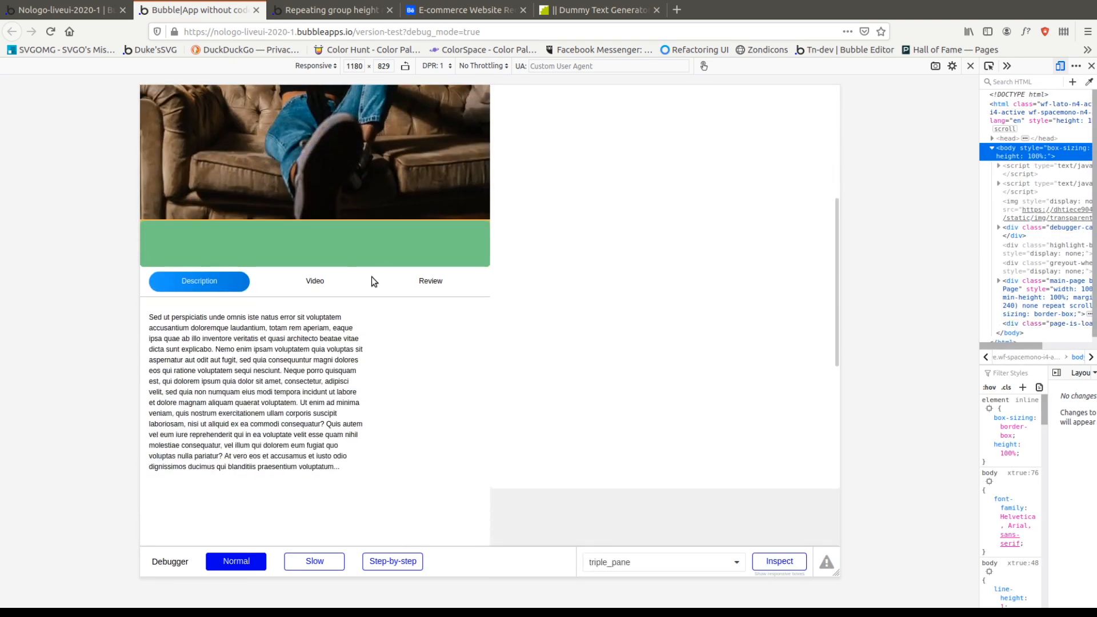
left_click(351, 281)
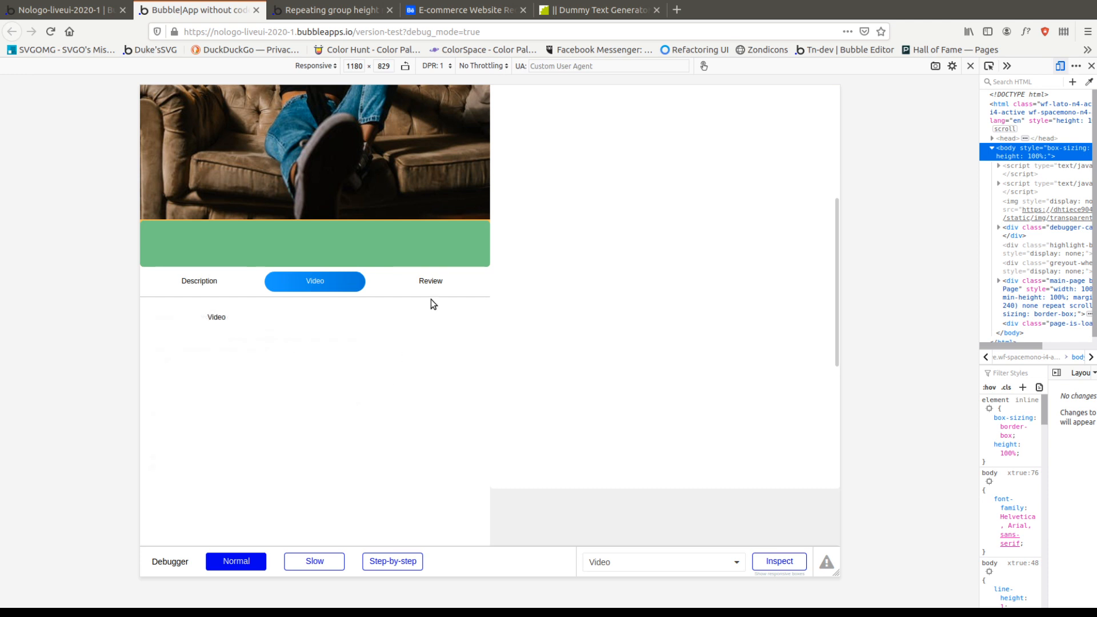
left_click(431, 282)
left_click(328, 289)
left_click(218, 283)
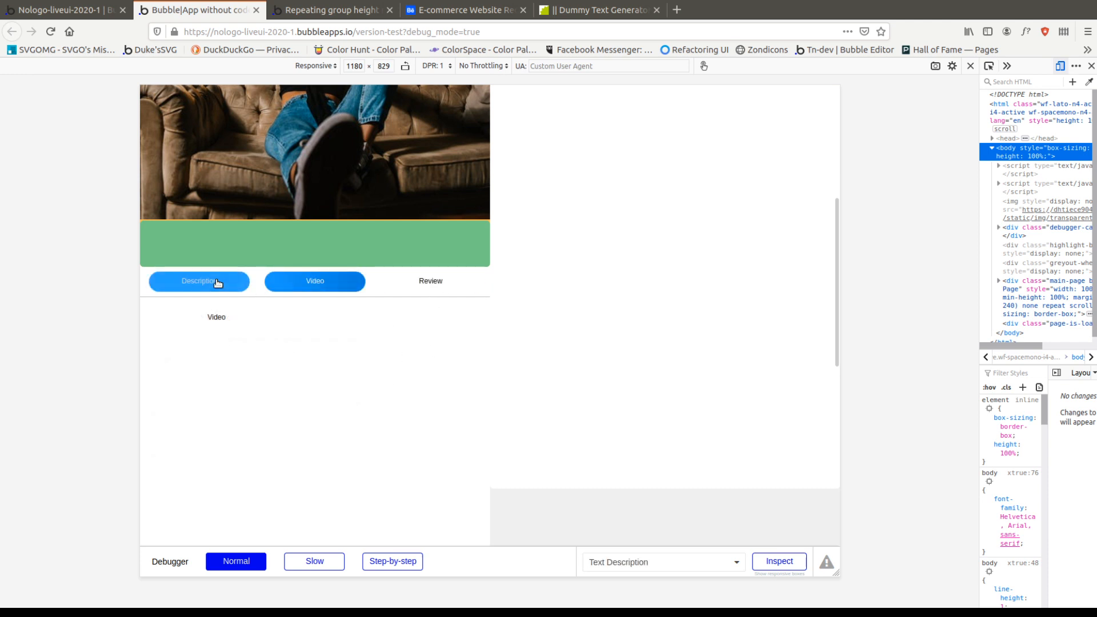
Examine the product summary's stacked layout in the preview, and retest the Review, Video and Description labels.
scroll(428, 380, "down", 1)
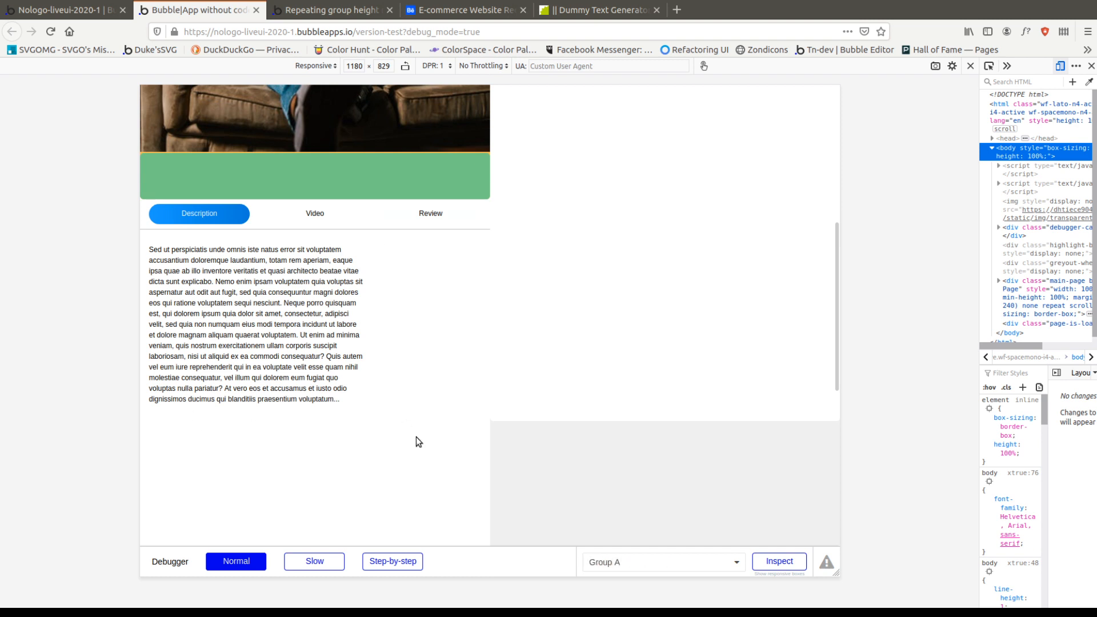
scroll(397, 390, "up", 3)
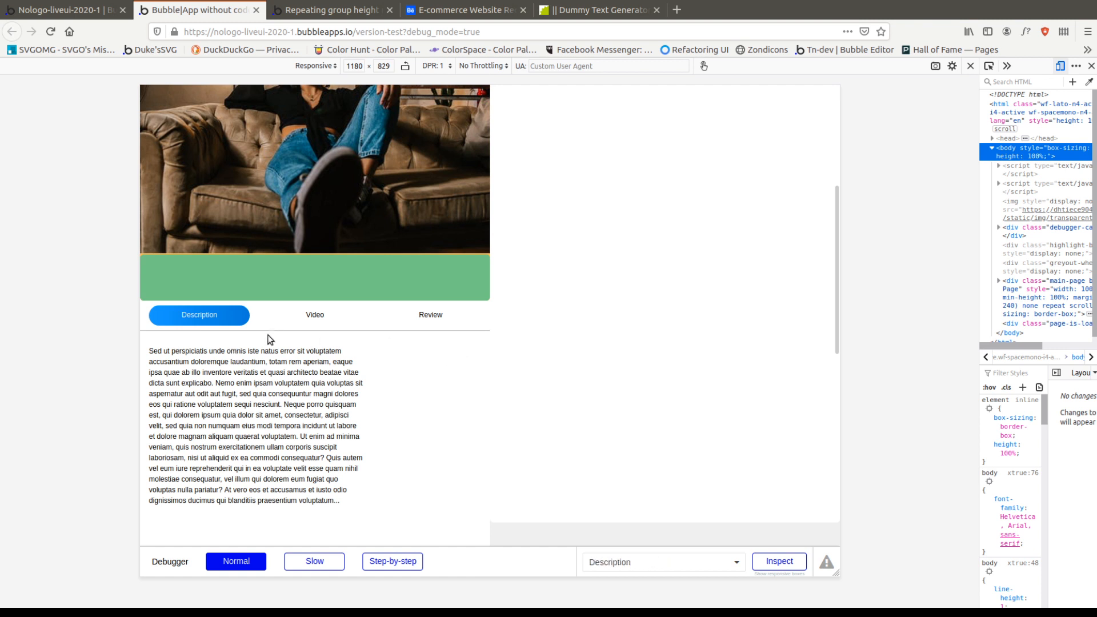
scroll(252, 381, "down", 2)
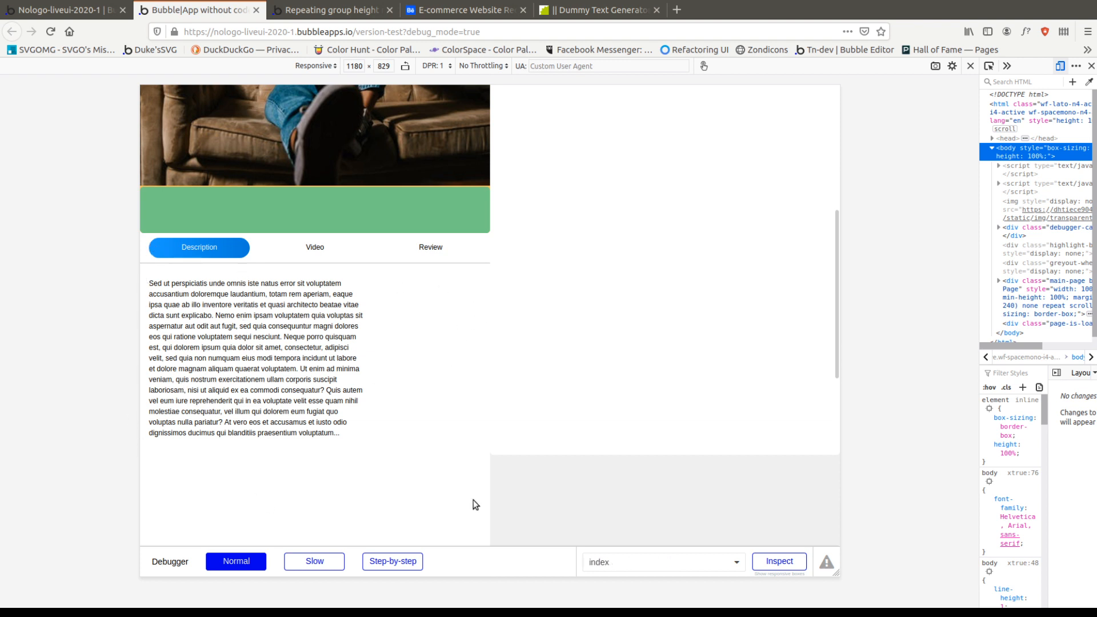
scroll(498, 421, "up", 4)
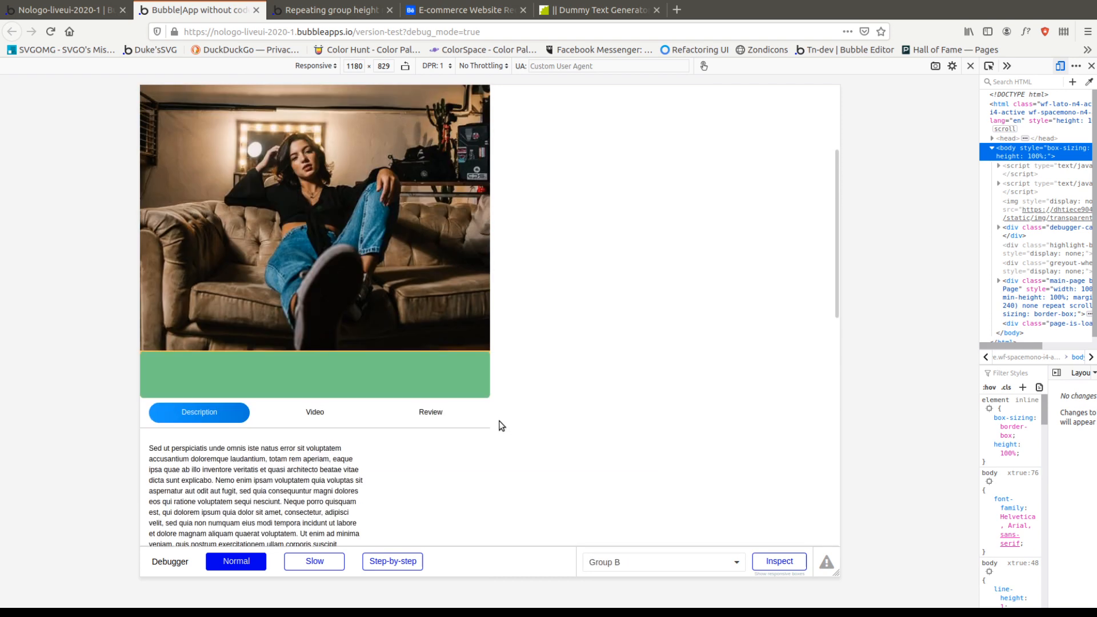
left_click(426, 387)
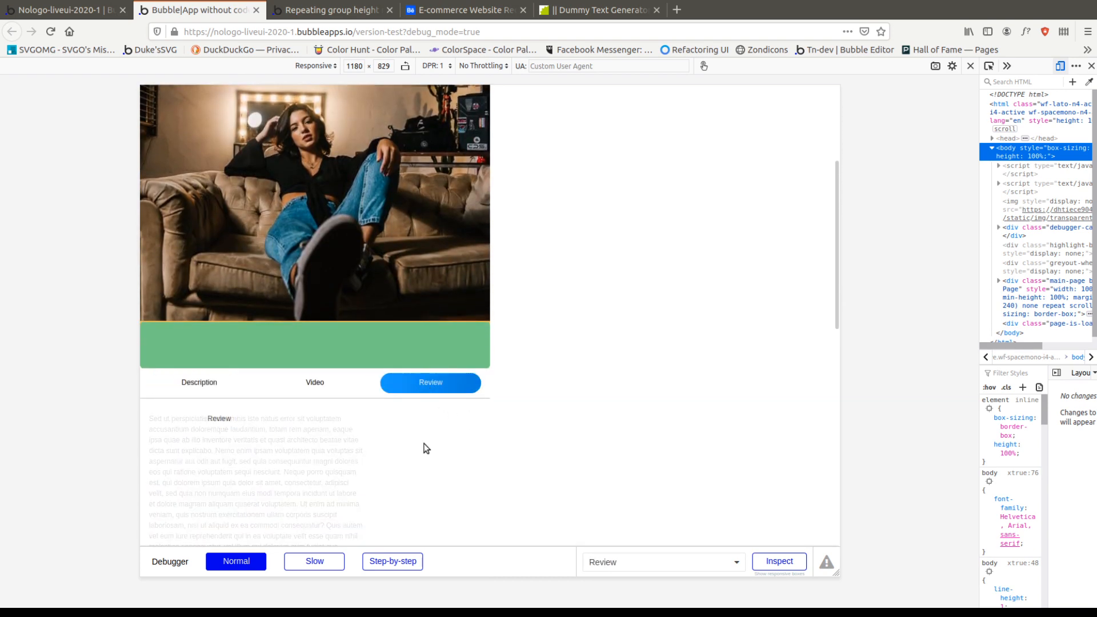
left_click(333, 383)
left_click(220, 384)
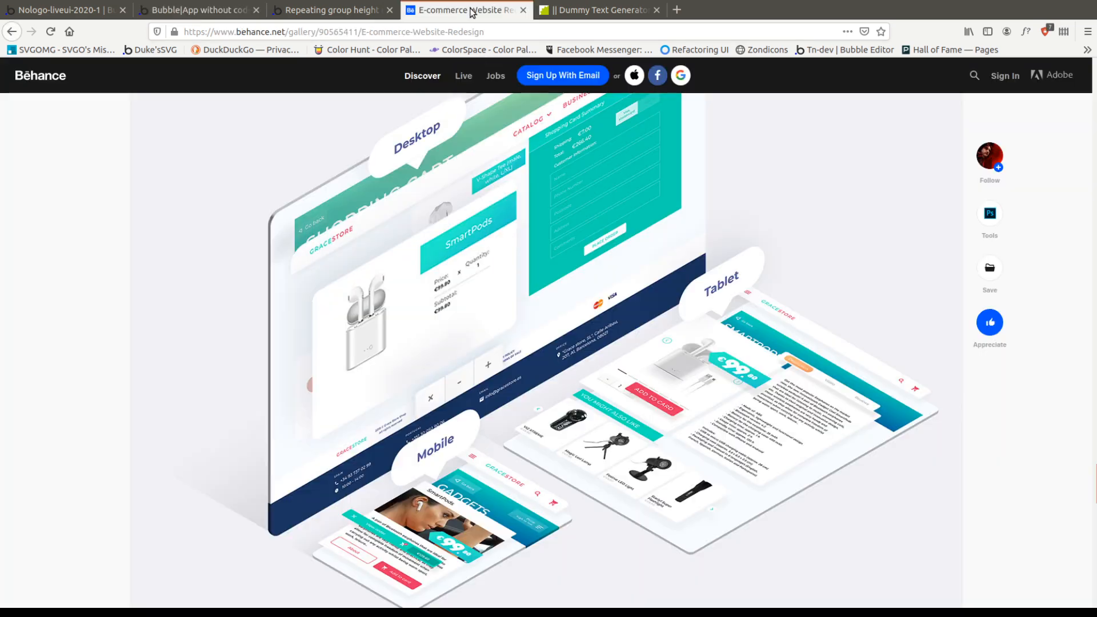
Consult the Behance e-commerce reference design, and widen the page preview to 1614 px to examine the side-by-side product summary layout.
left_click(449, 16)
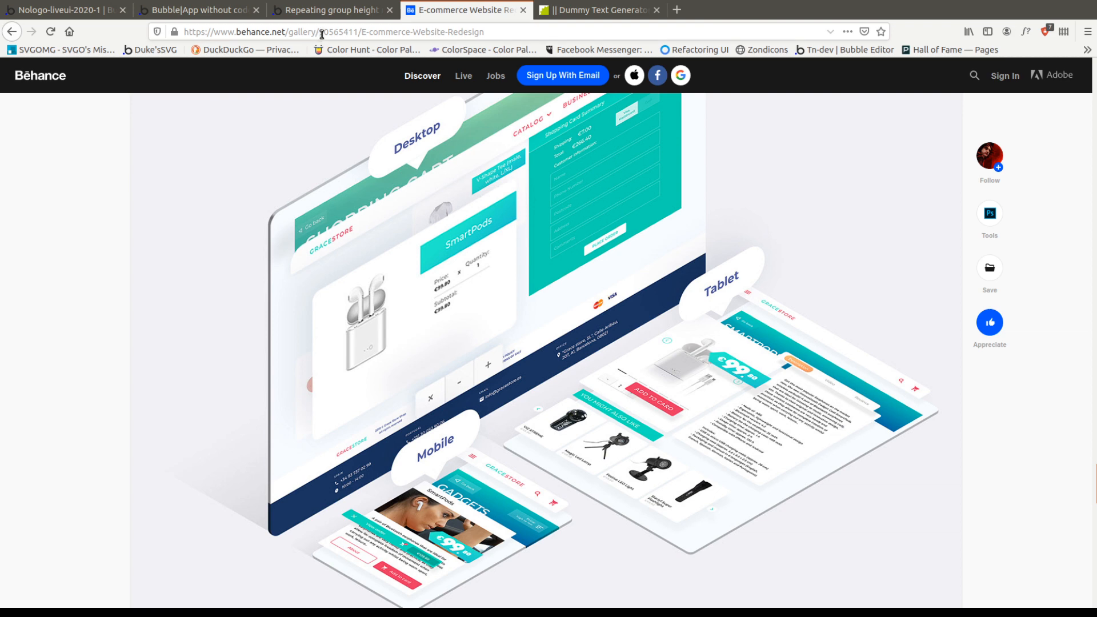
left_click(197, 9)
scroll(719, 330, "down", 5)
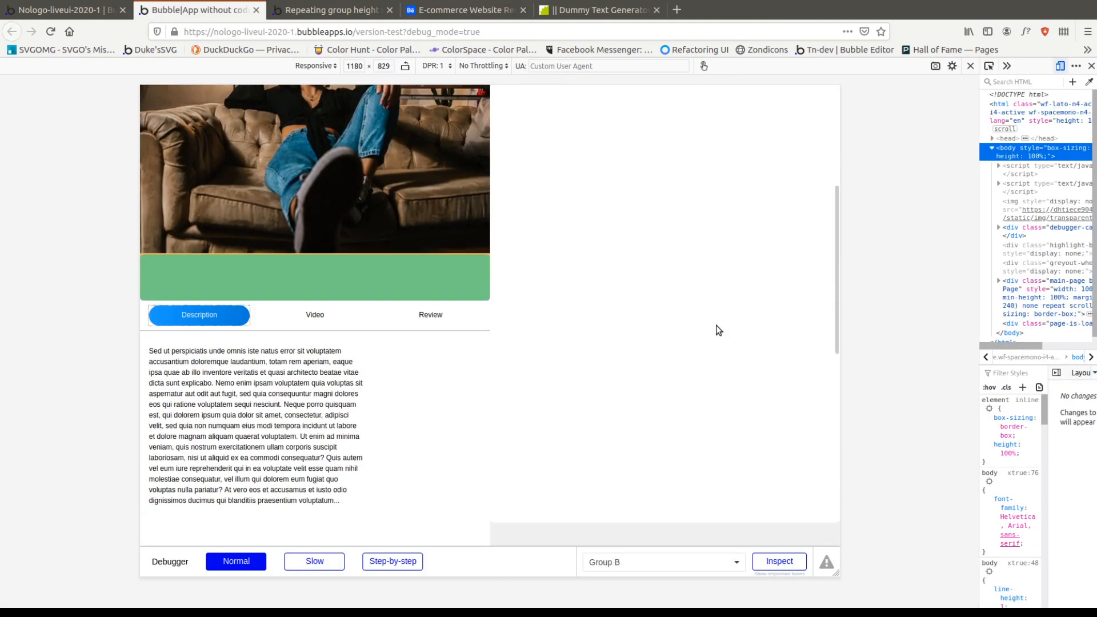
left_click_drag(841, 293, 970, 335)
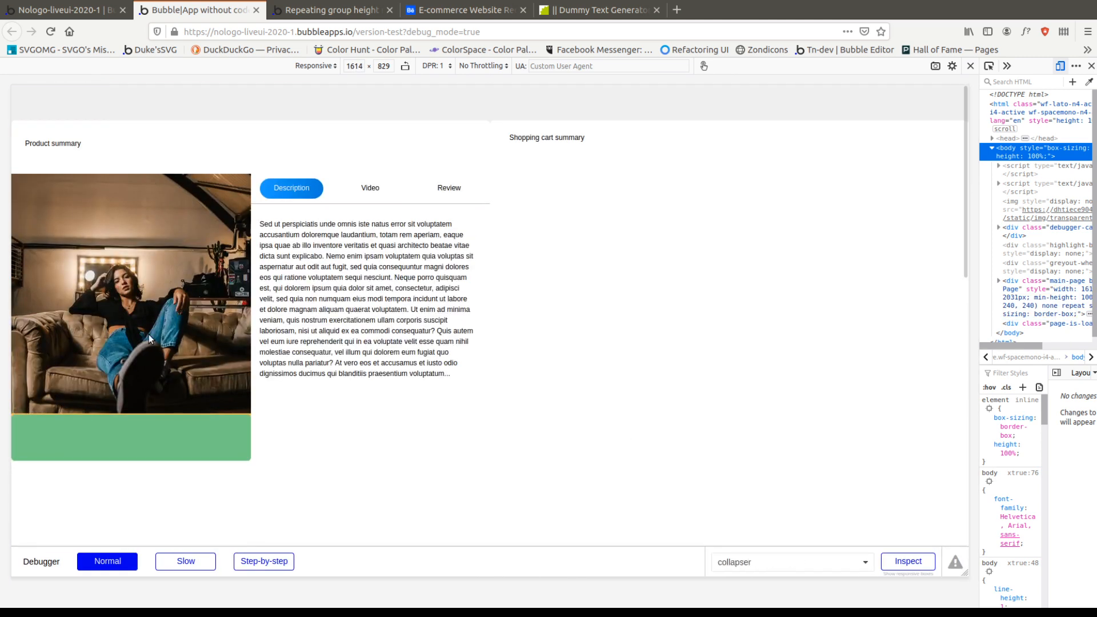
Test the Description, Video and Review tabs in the page preview by switching between them repeatedly.
left_click(379, 194)
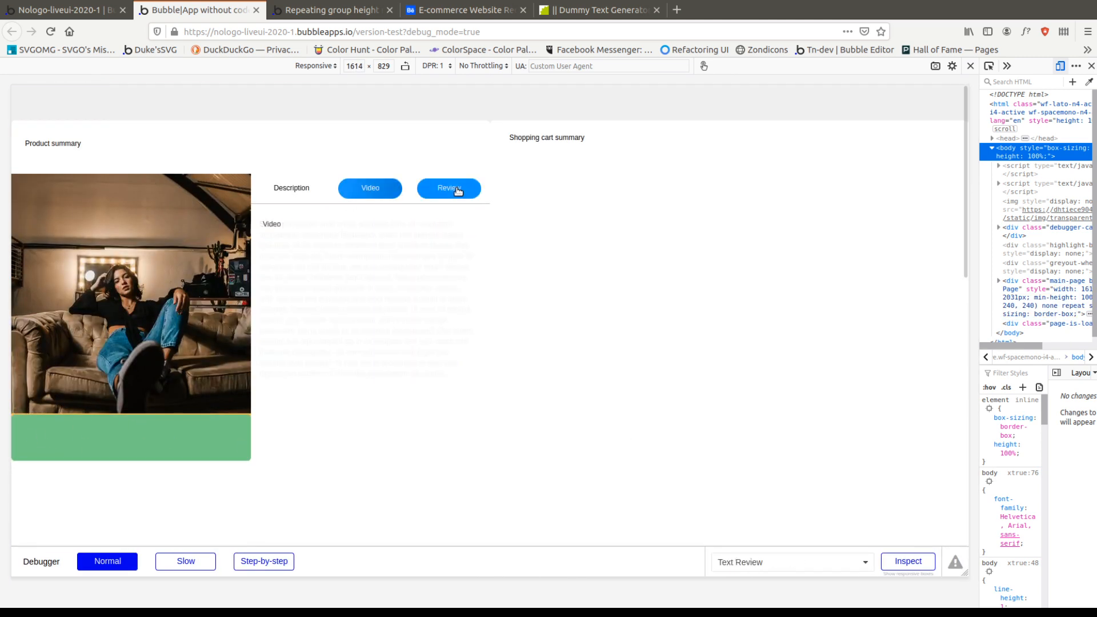
left_click(455, 190)
left_click(359, 191)
left_click(311, 194)
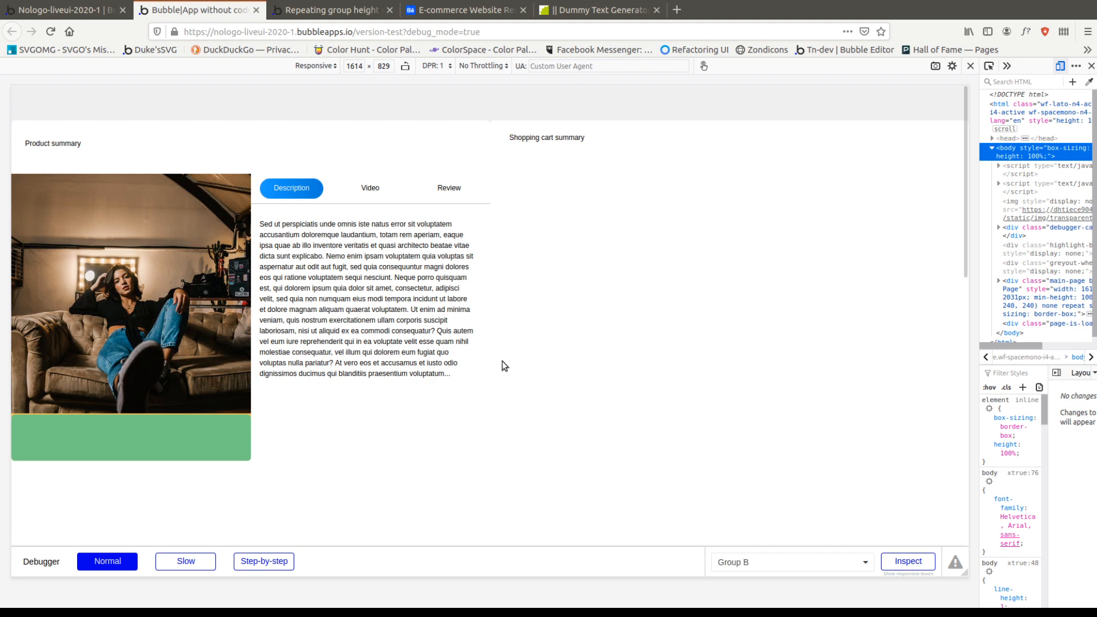
left_click(371, 188)
left_click(452, 187)
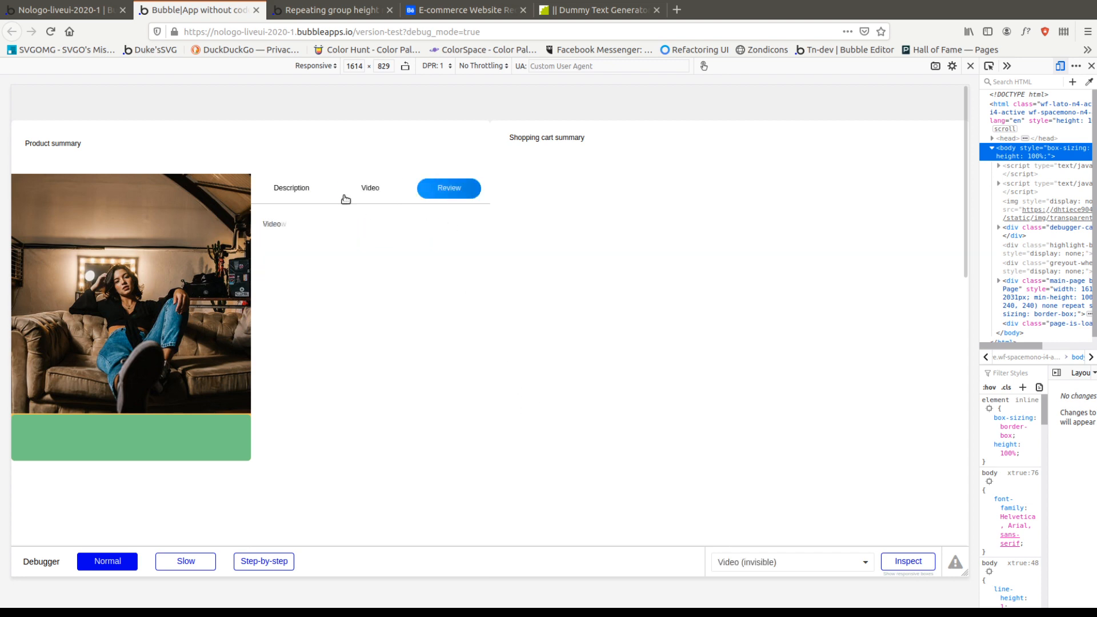
left_click(314, 191)
left_click(449, 189)
left_click(367, 193)
left_click(284, 202)
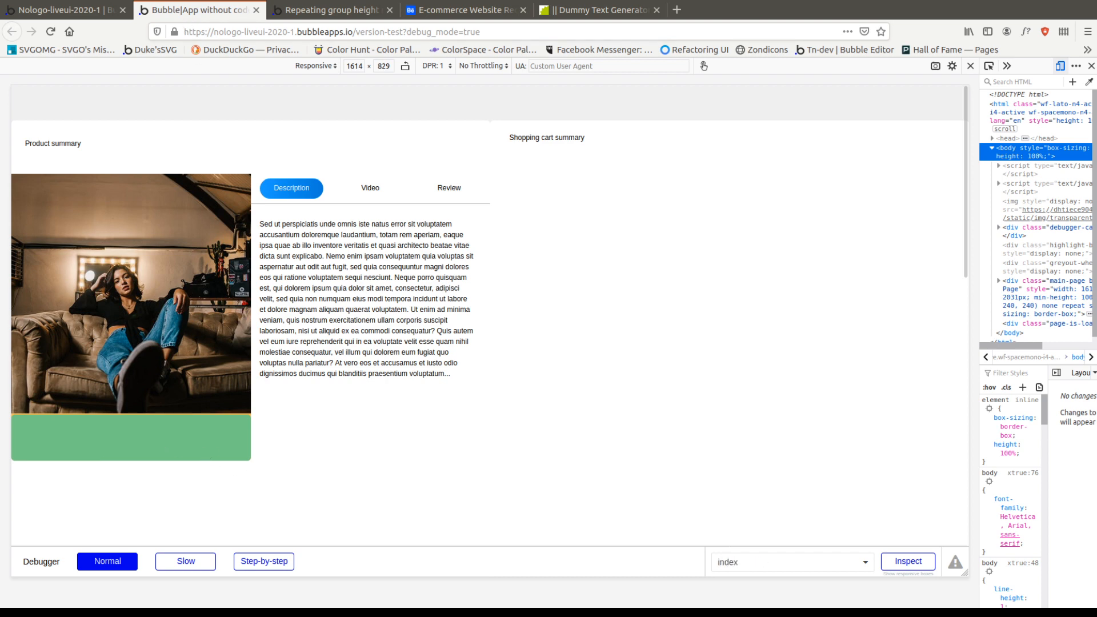
Check the Behance reference design, then return to the Bubble editor and draw an input of about 47 by 47 px in the green group.
left_click(435, 14)
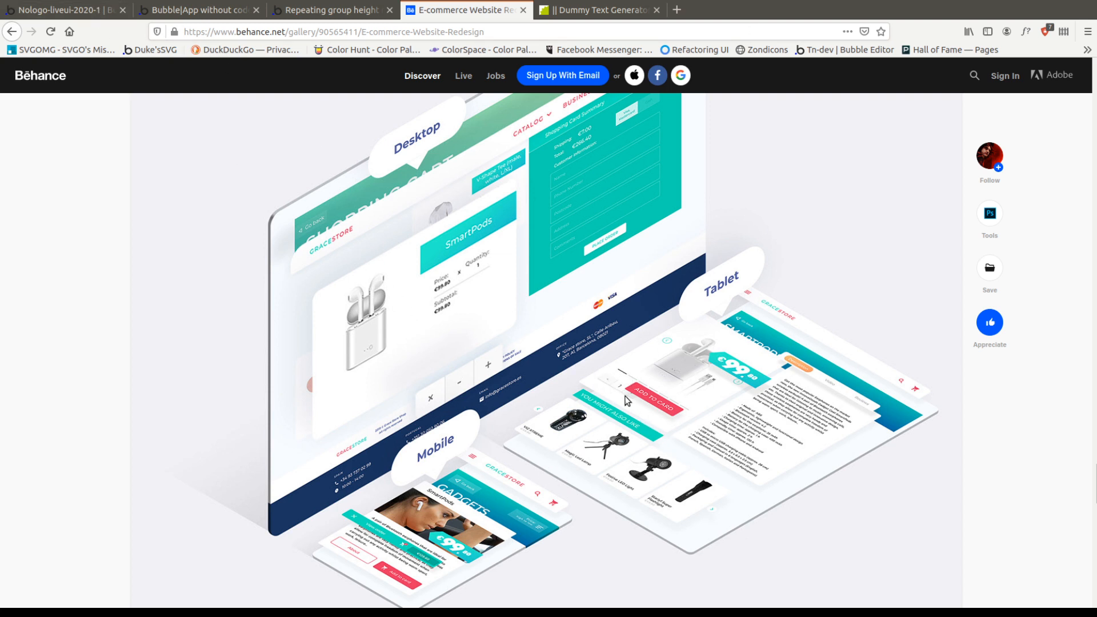
left_click(66, 9)
left_click(413, 166)
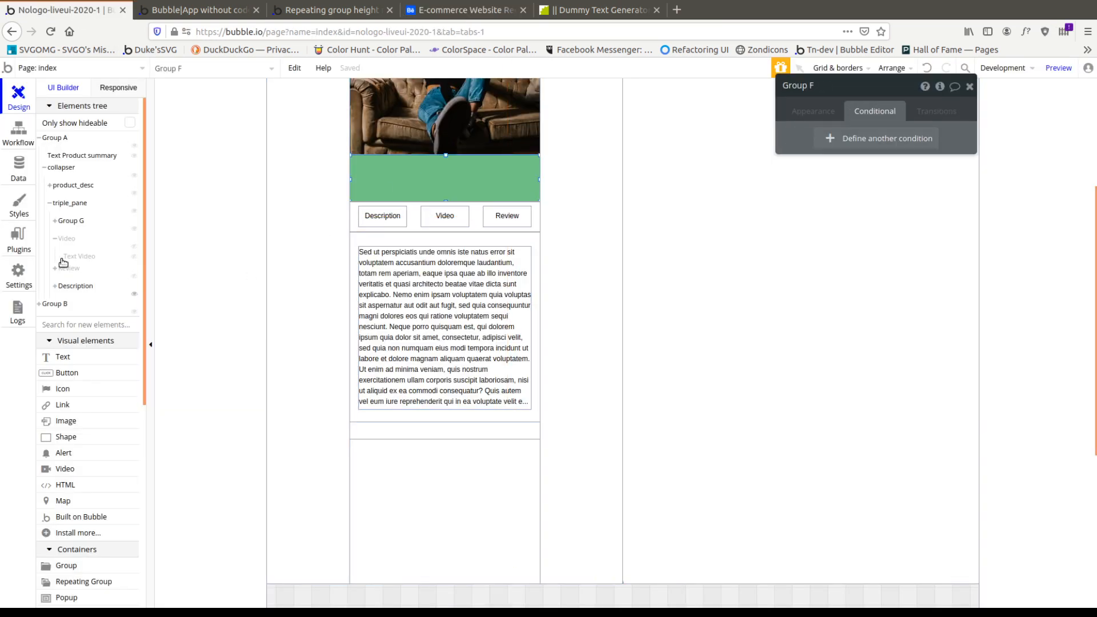
type("input")
left_click_drag(80, 305, 397, 182)
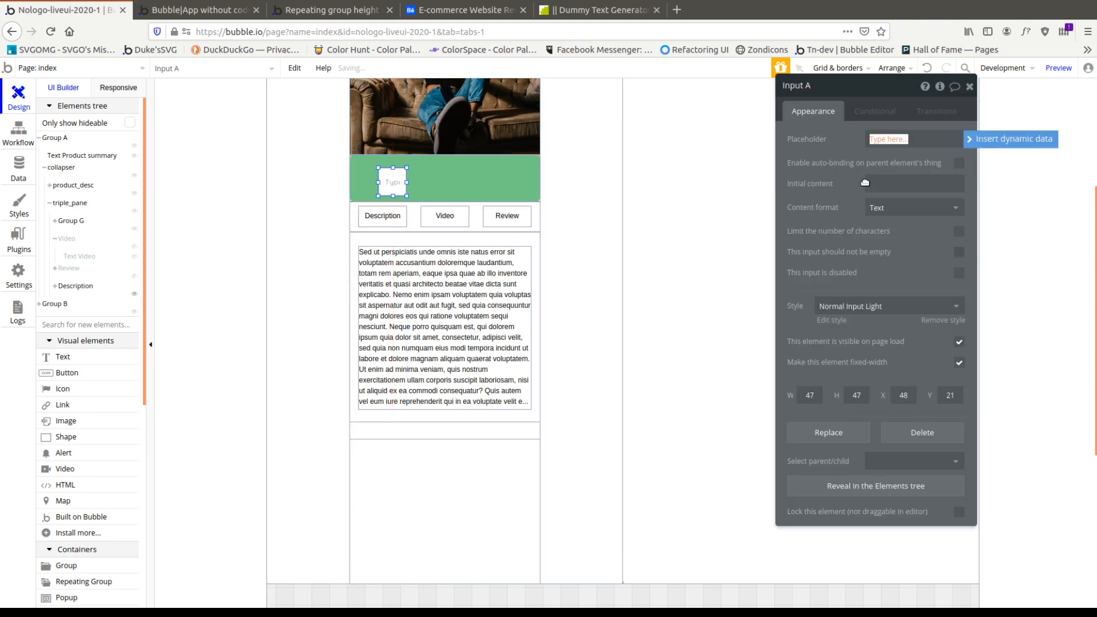
Detach the input from its preset style and set its font to Muli (800) at size 18.
left_click(952, 320)
left_click(933, 343)
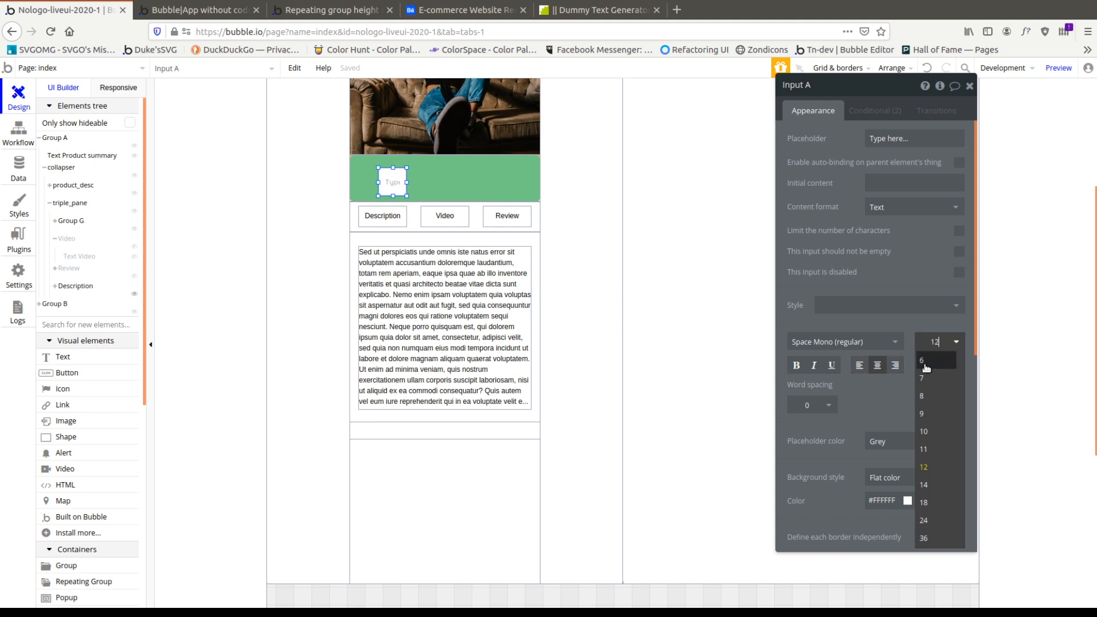
left_click(926, 502)
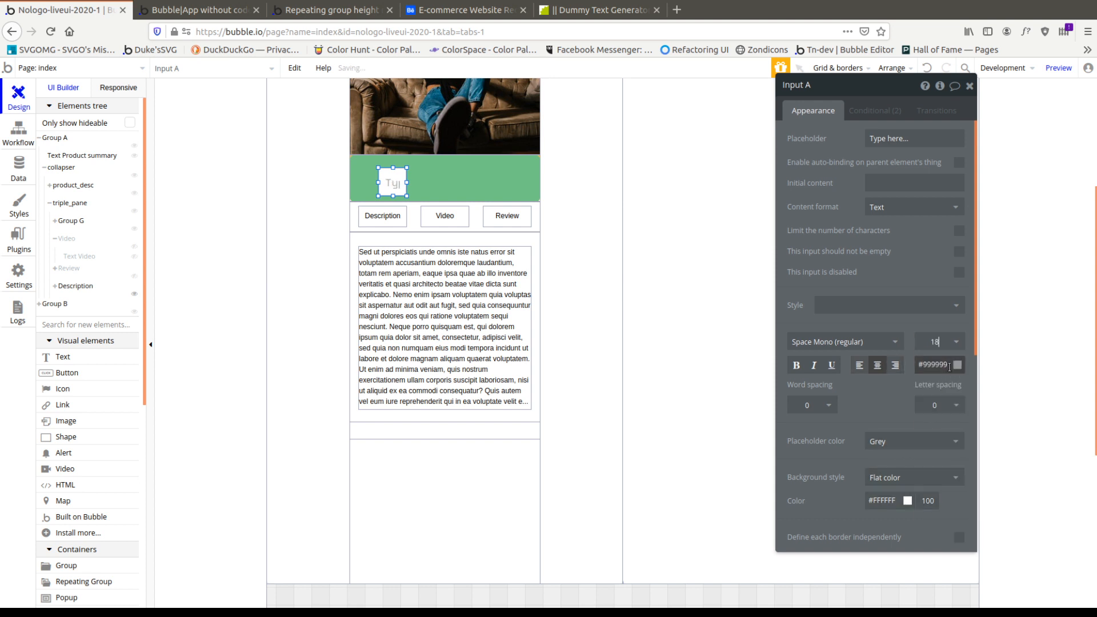
left_click(854, 343)
type("muli")
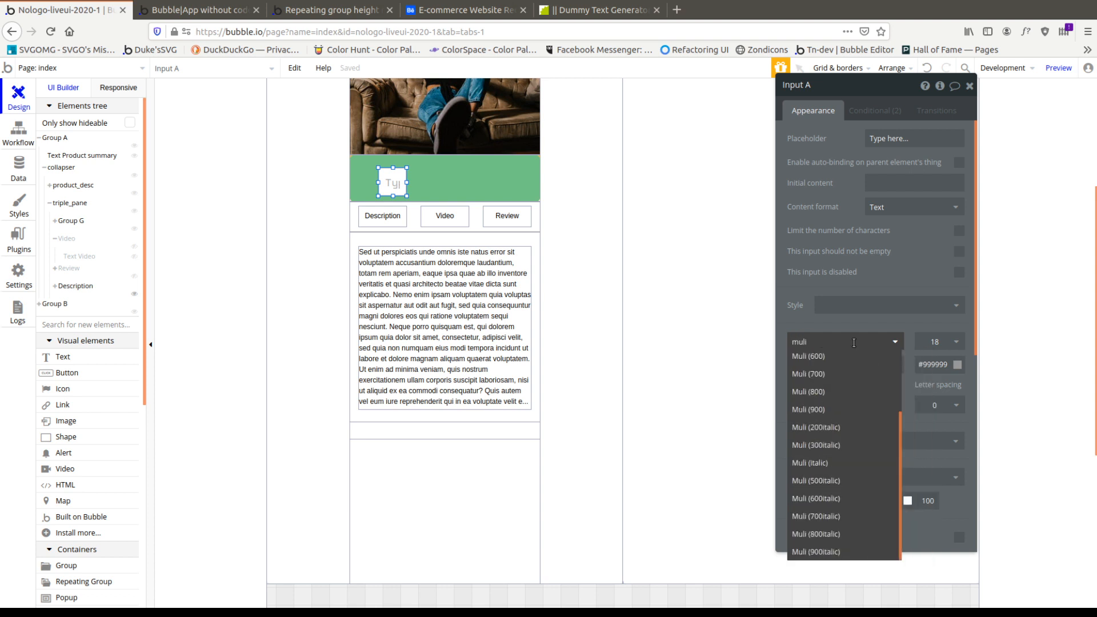
left_click(828, 392)
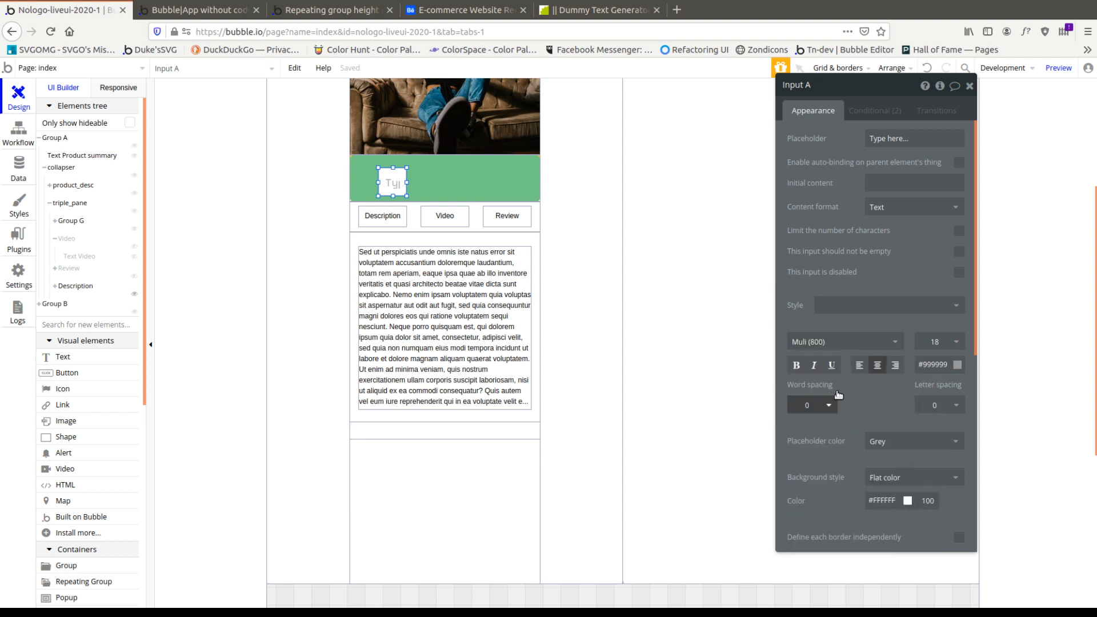
Set the input's font color to #383838 and make its text bold.
left_click(935, 364)
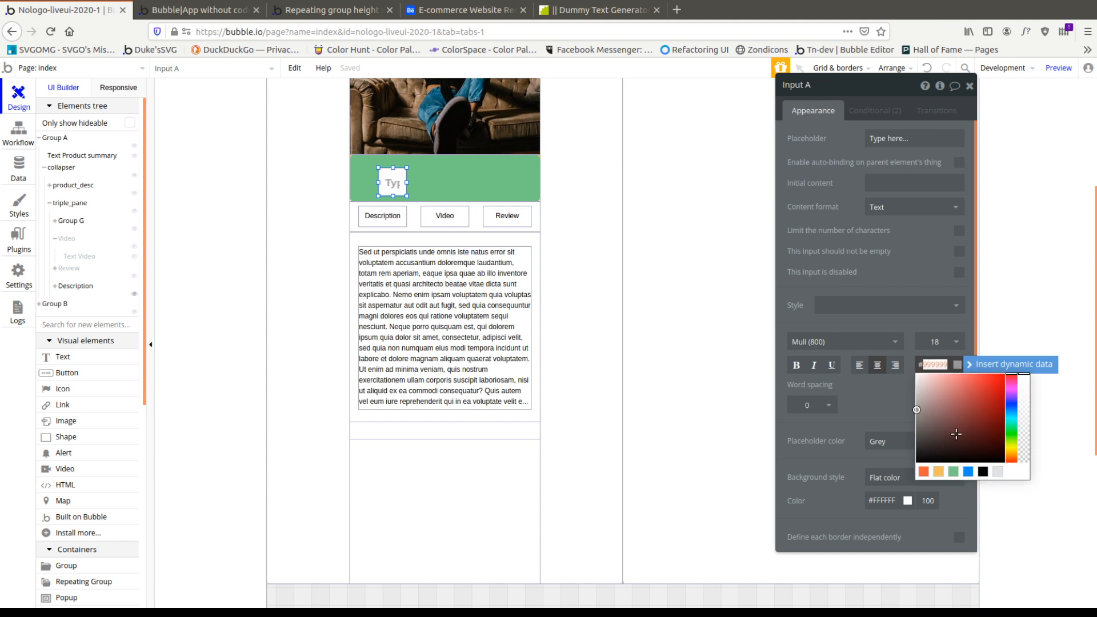
left_click(983, 473)
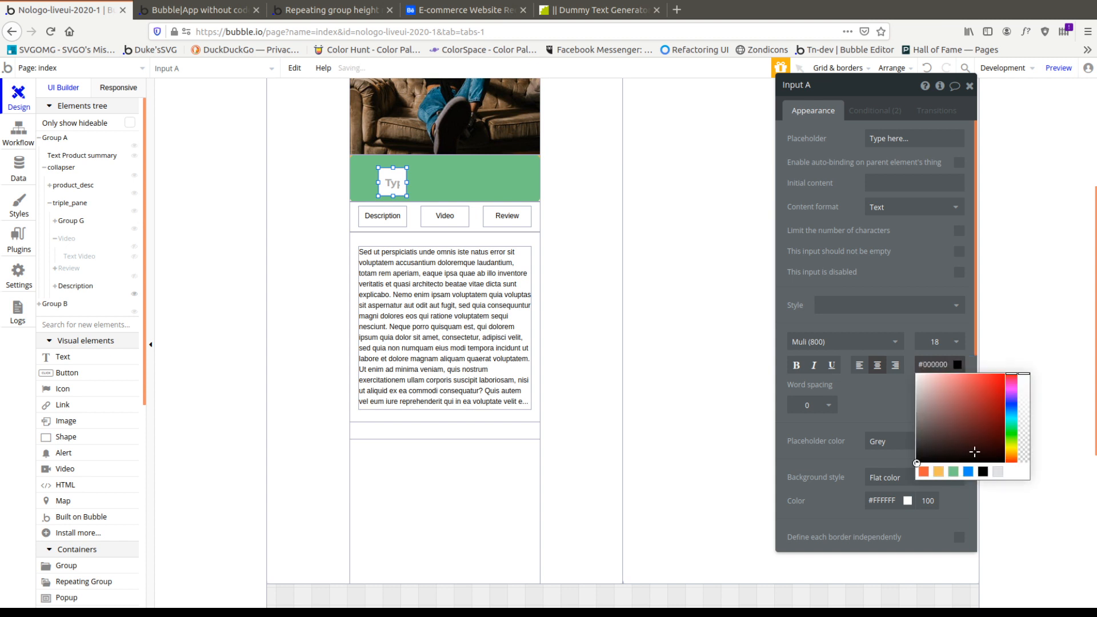
mouse_move(921, 417)
left_mouse_down()
mouse_move(898, 418)
mouse_move(885, 444)
left_mouse_up()
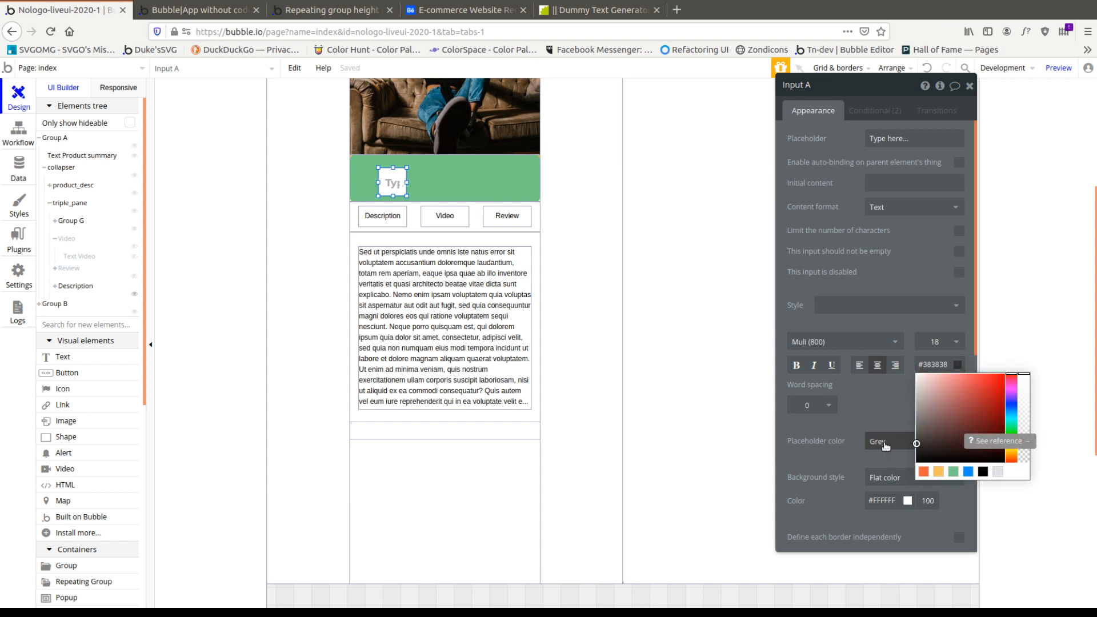
left_click(882, 412)
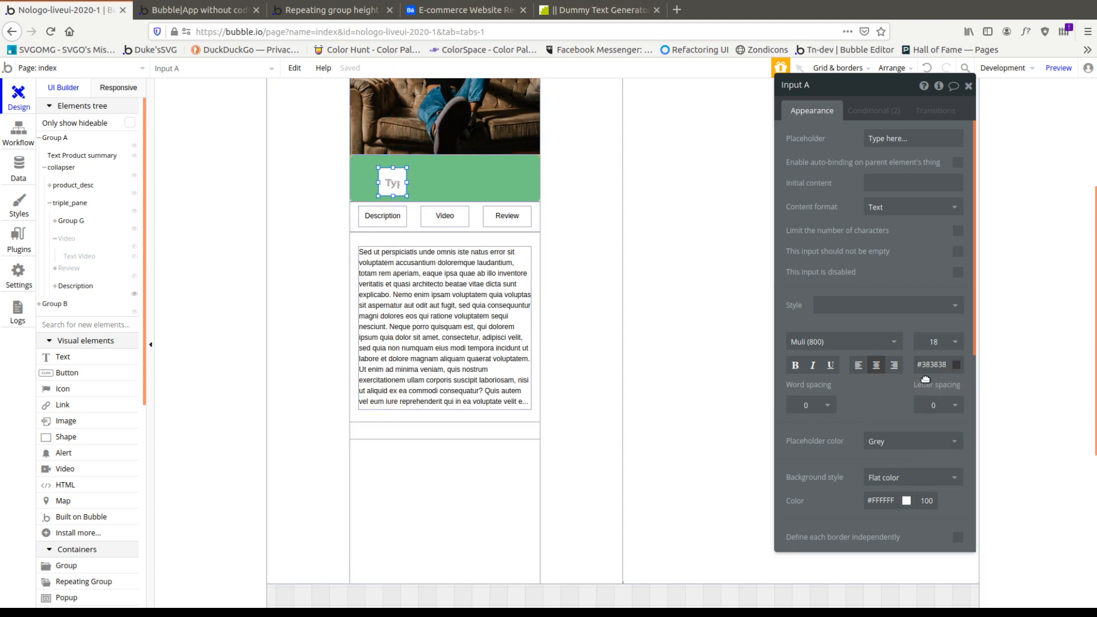
left_click(795, 366)
Check the Behance reference design again and set the input's background color to #CCCCCC in the Bubble editor.
scroll(821, 451, "down", 2)
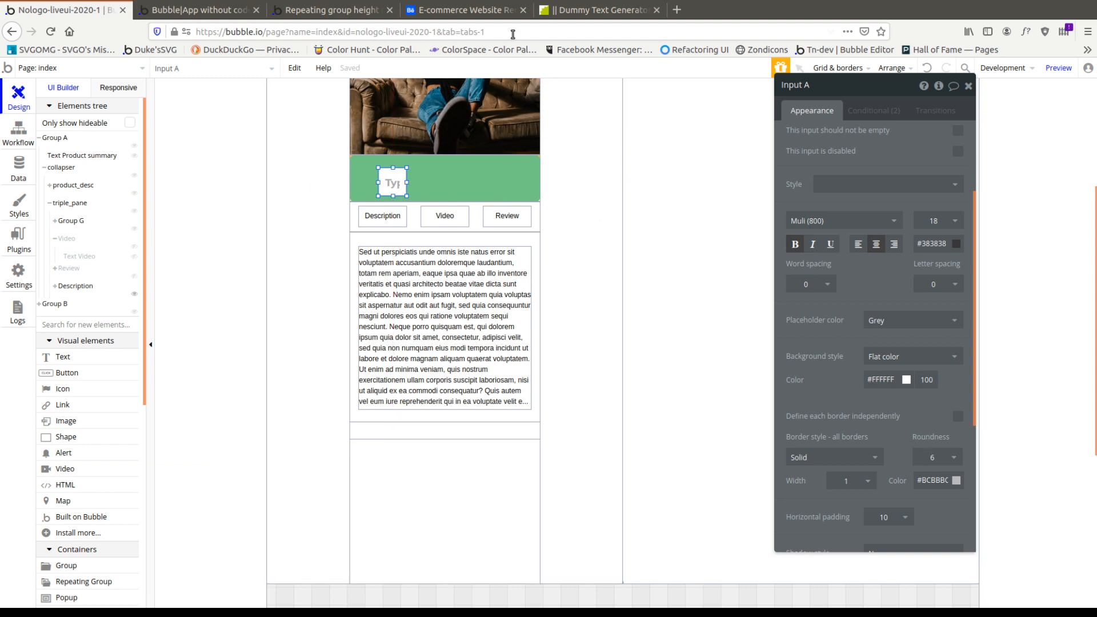
left_click(464, 9)
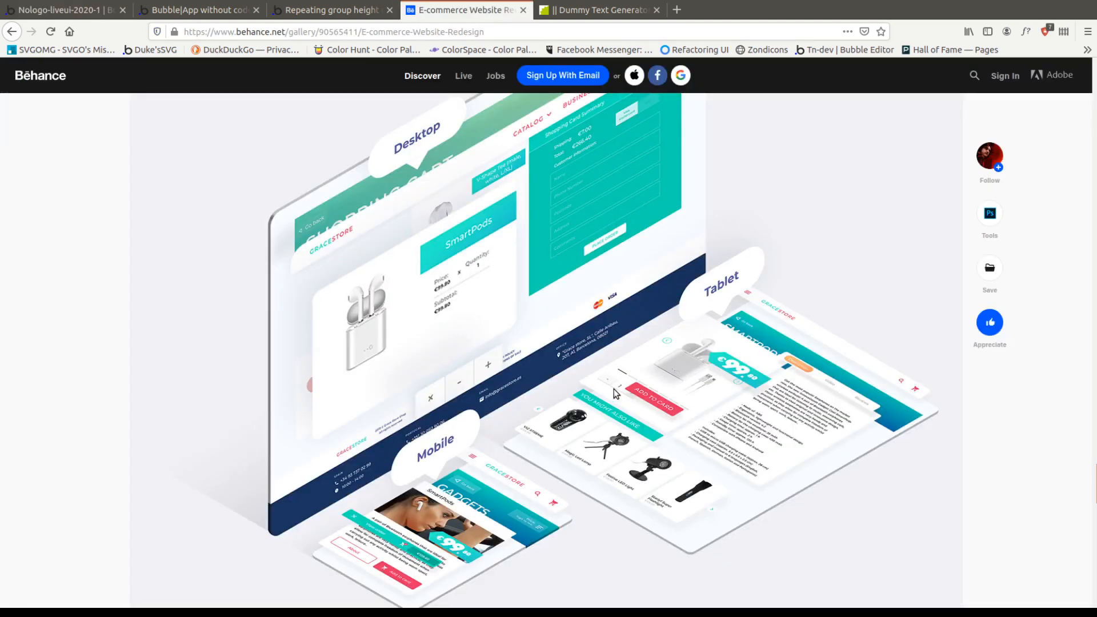
left_click(63, 10)
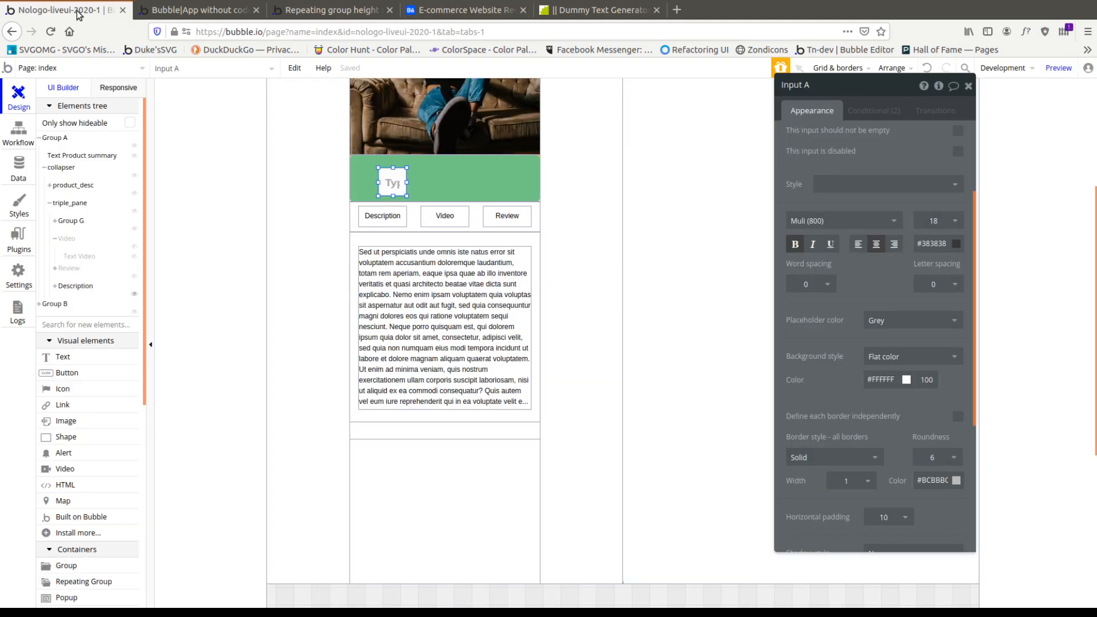
left_click(875, 379)
left_click_drag(907, 412, 834, 407)
left_click(844, 393)
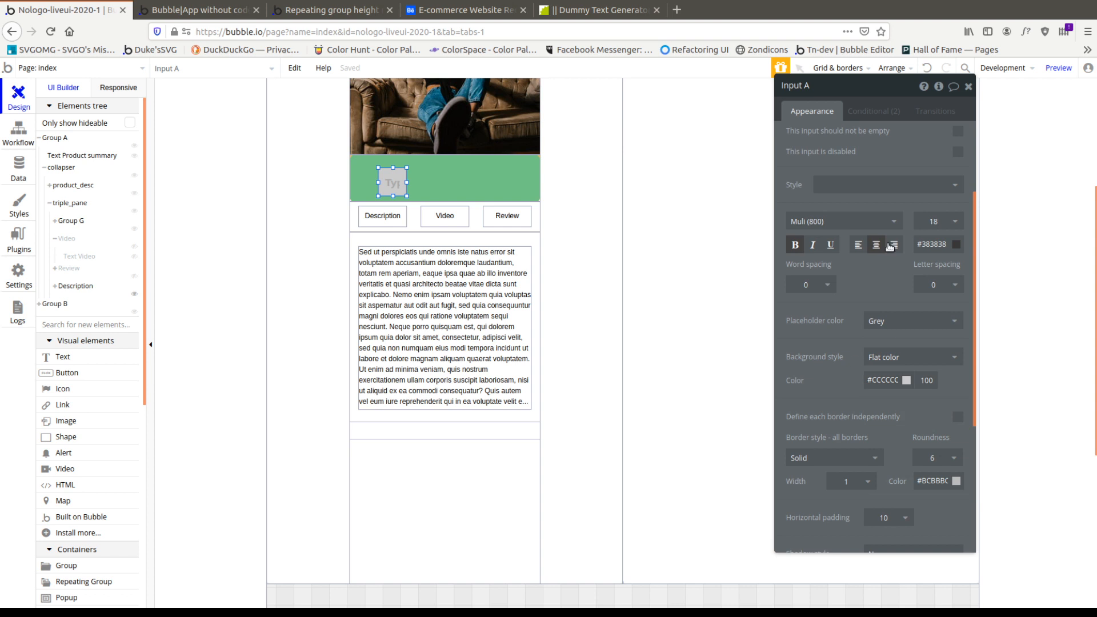
Set the input's border color to #C0C0C0.
left_click(929, 480)
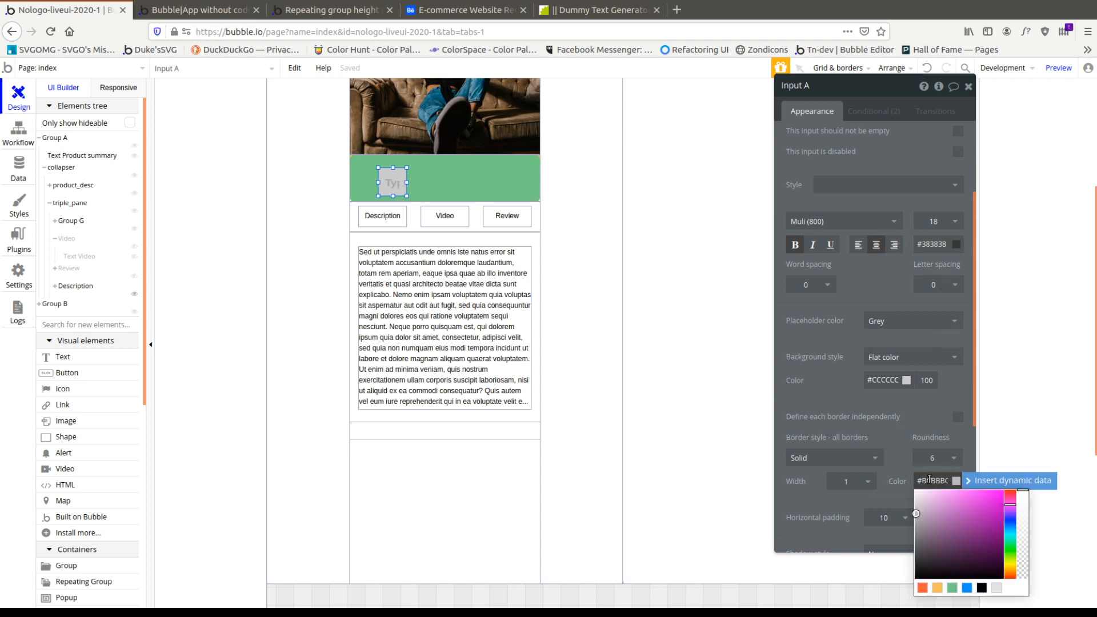
double_click(929, 480)
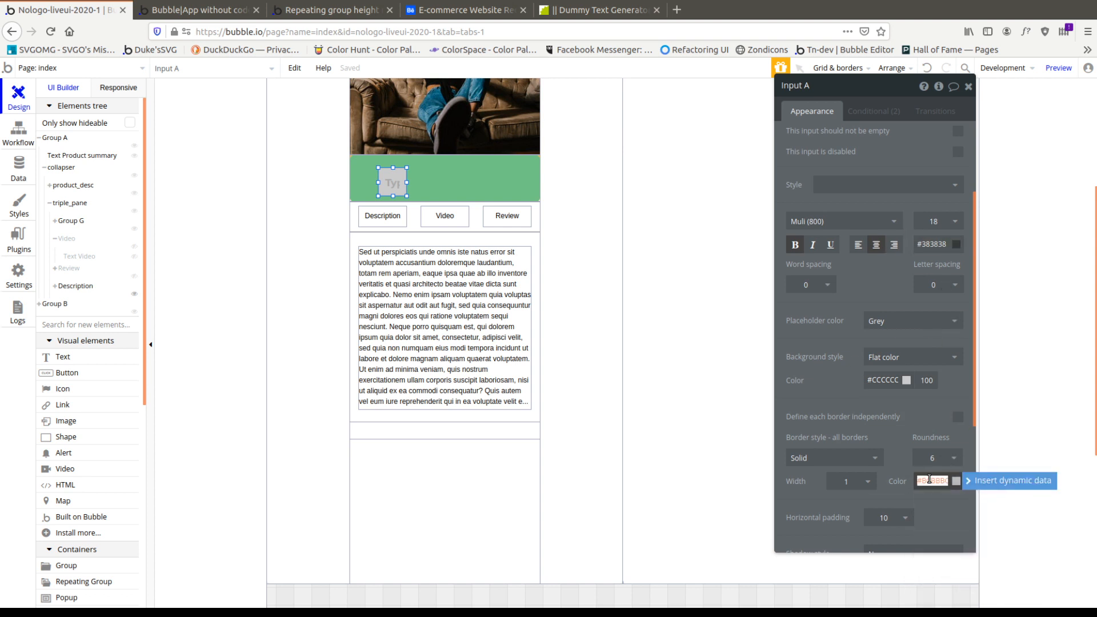
type("C0c0c0")
left_click(869, 445)
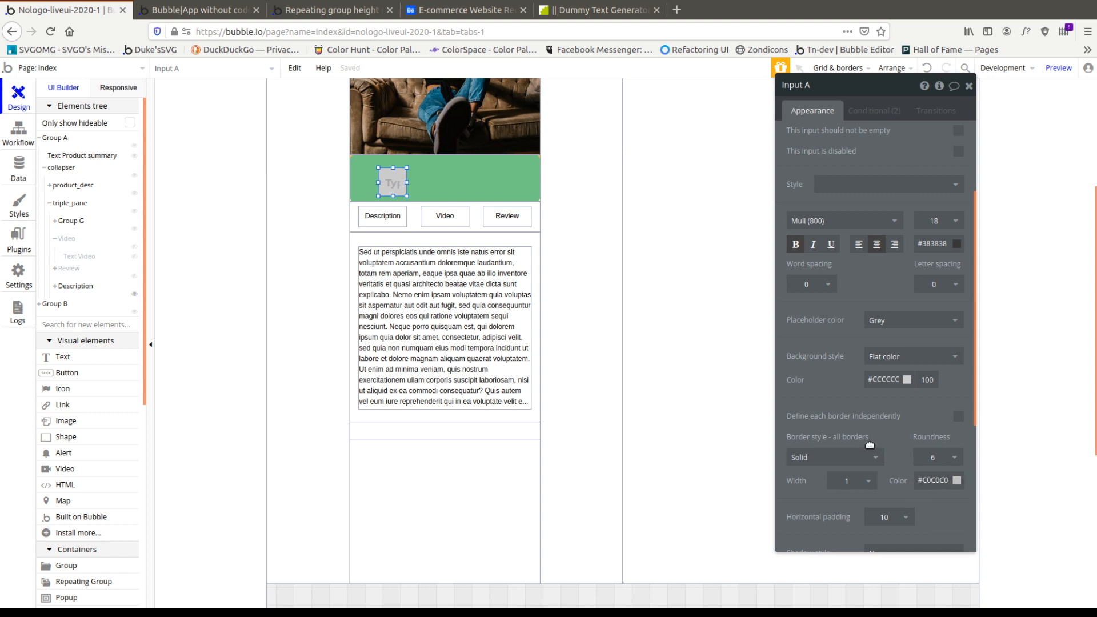
Set the input's flat background color to #F0F0F0.
left_click(889, 384)
left_click_drag(863, 405, 857, 392)
left_click(877, 382)
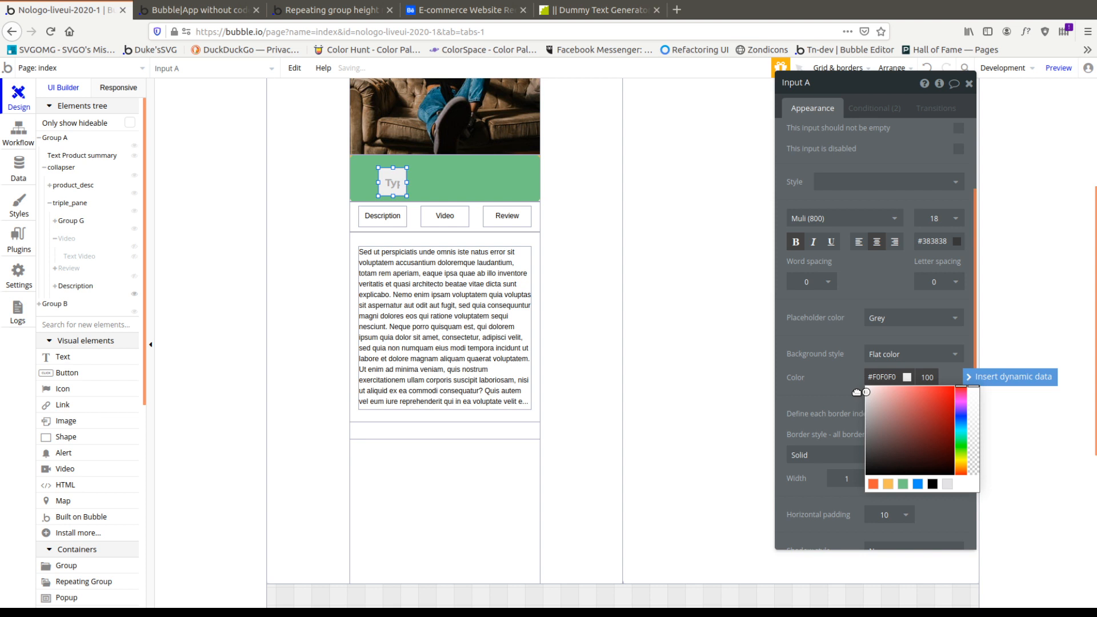
left_click(819, 357)
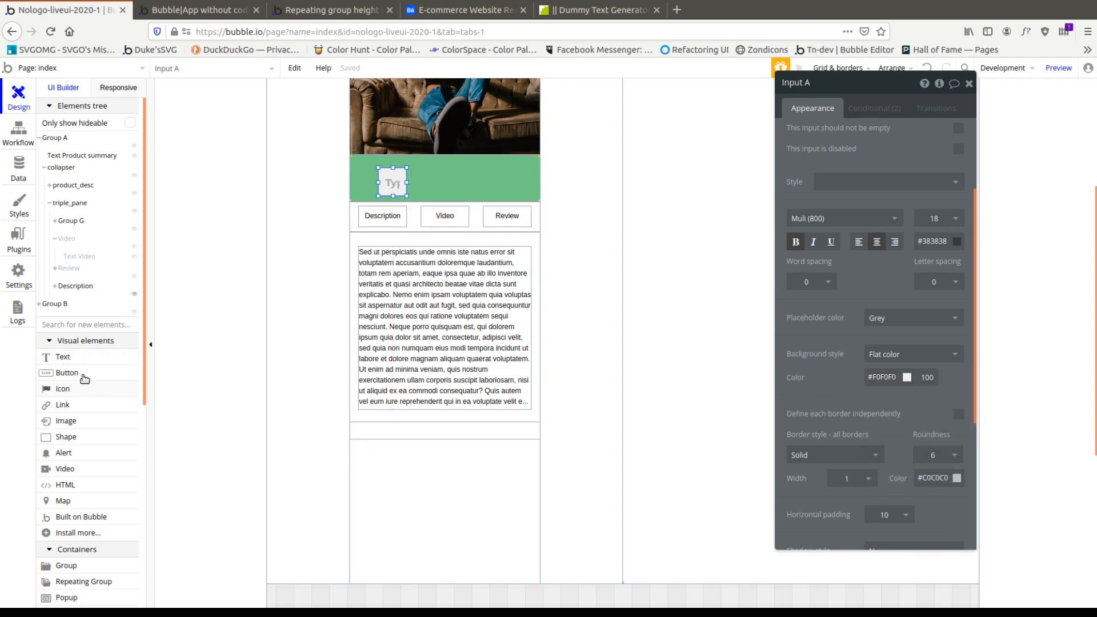
Draw a text element of about 39 by 33 px in the green group, just left of the input.
left_click(63, 357)
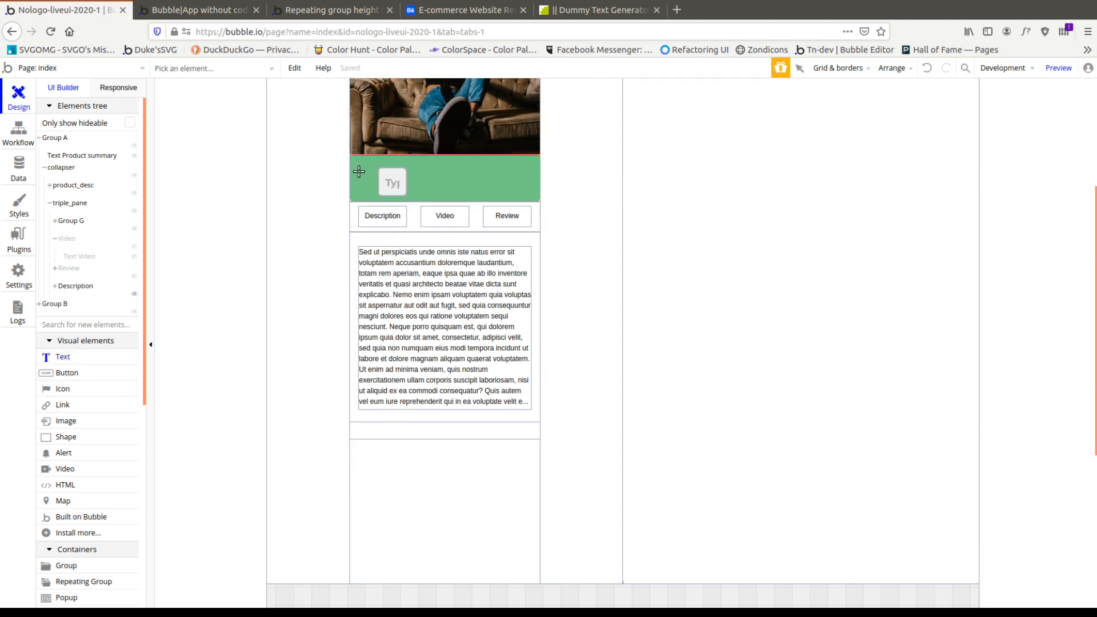
mouse_move(359, 171)
left_mouse_down()
mouse_move(373, 192)
mouse_move(376, 172)
left_mouse_up()
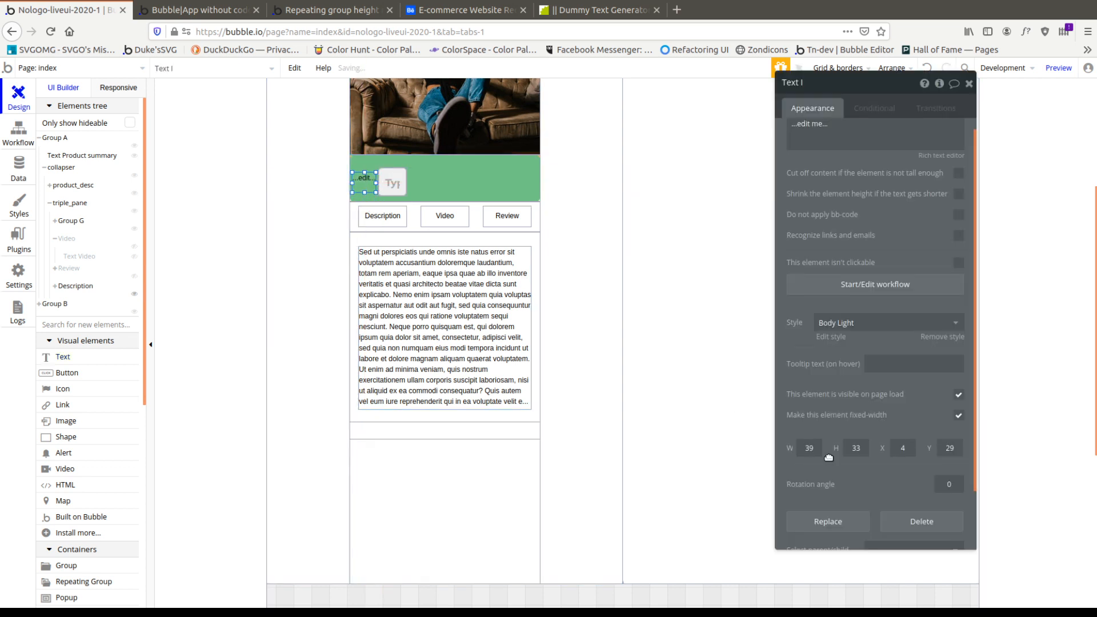
left_click(813, 449)
Resize the input to 45 by 45 px and center it vertically in the green group.
left_click(392, 184)
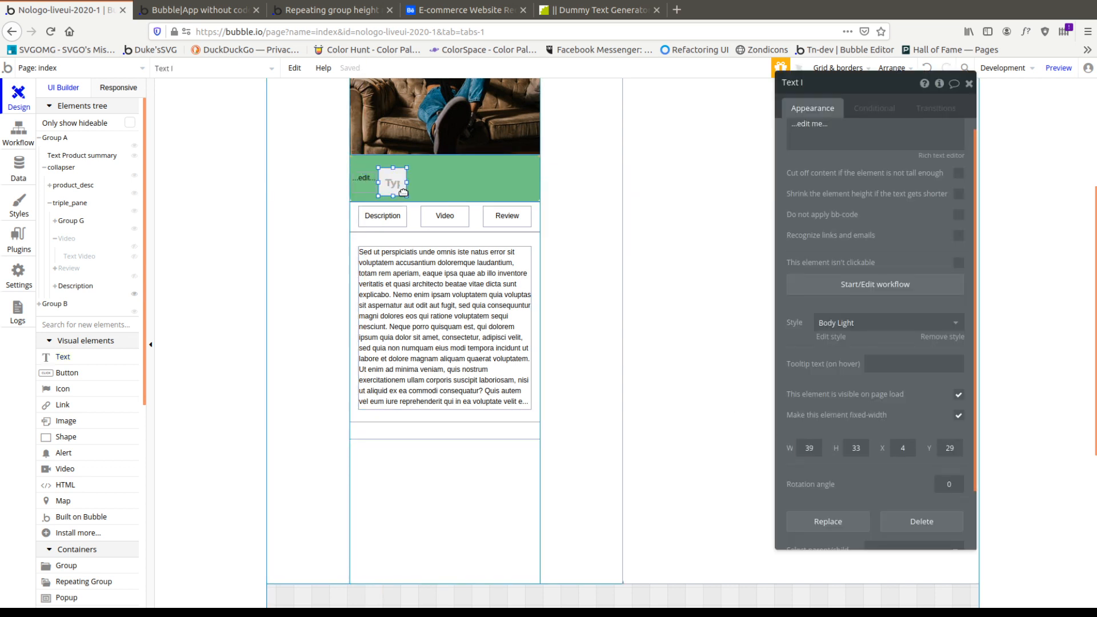
scroll(849, 466, "down", 6)
left_click(811, 421)
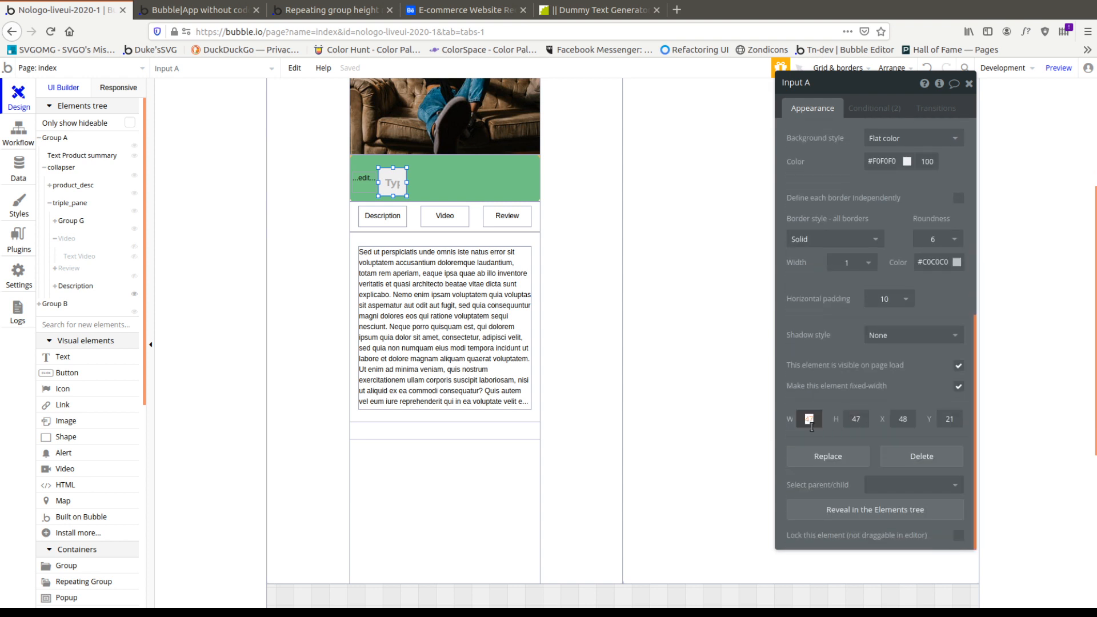
type("45")
left_click(857, 427)
type("45")
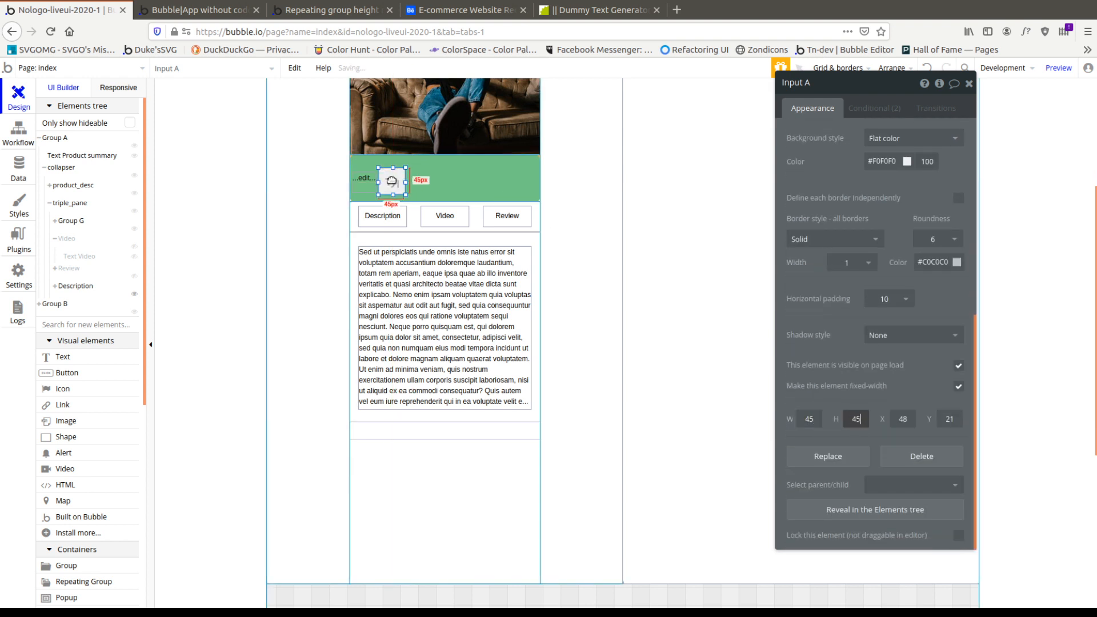
right_click(392, 182)
left_click(436, 512)
Rename the text element beside the input as minus_btn.
left_click(364, 178)
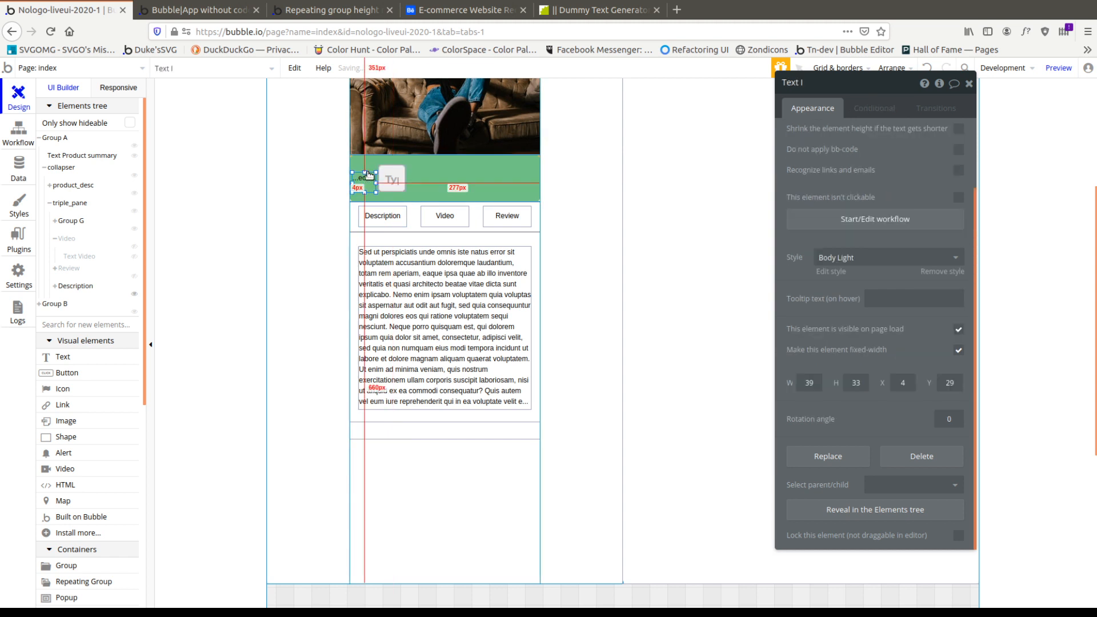
scroll(842, 238, "up", 2)
left_click(818, 82)
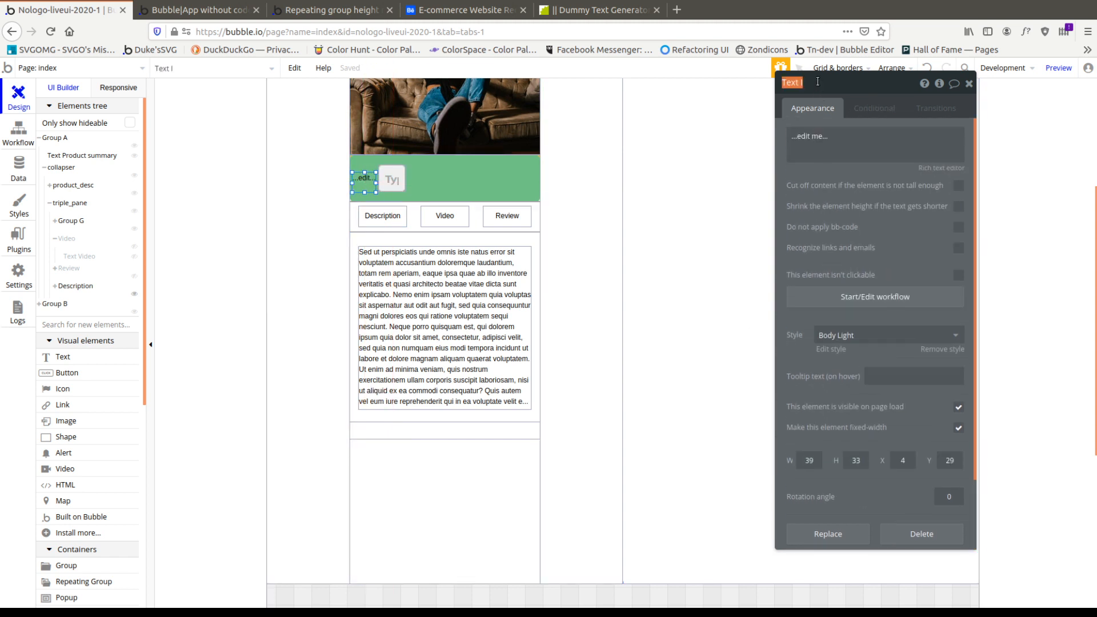
type("minus_btn")
Resize minus_btn to 45 by 45 px, matching the input beside it.
left_click(809, 462)
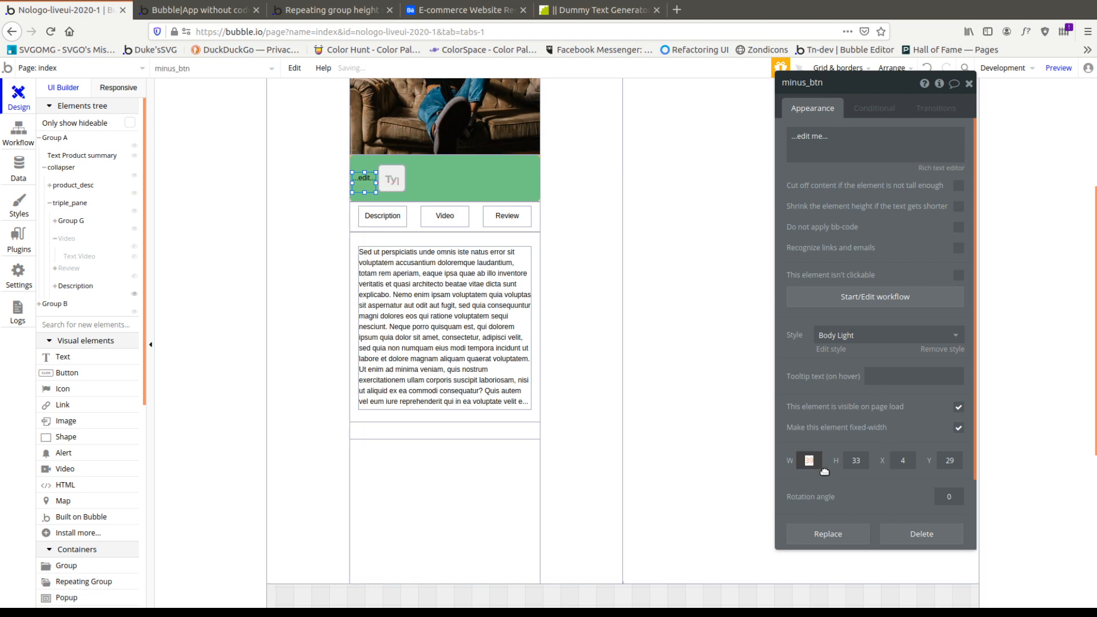
left_click(392, 182)
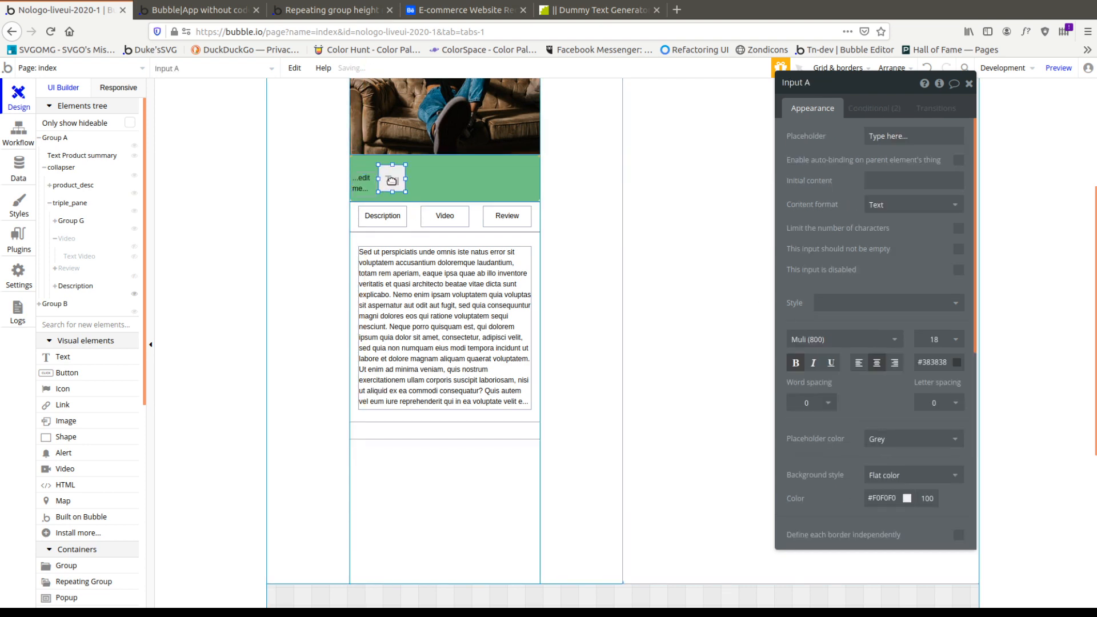
scroll(600, 280, "down", 5)
scroll(815, 386, "down", 5)
scroll(571, 381, "up", 8)
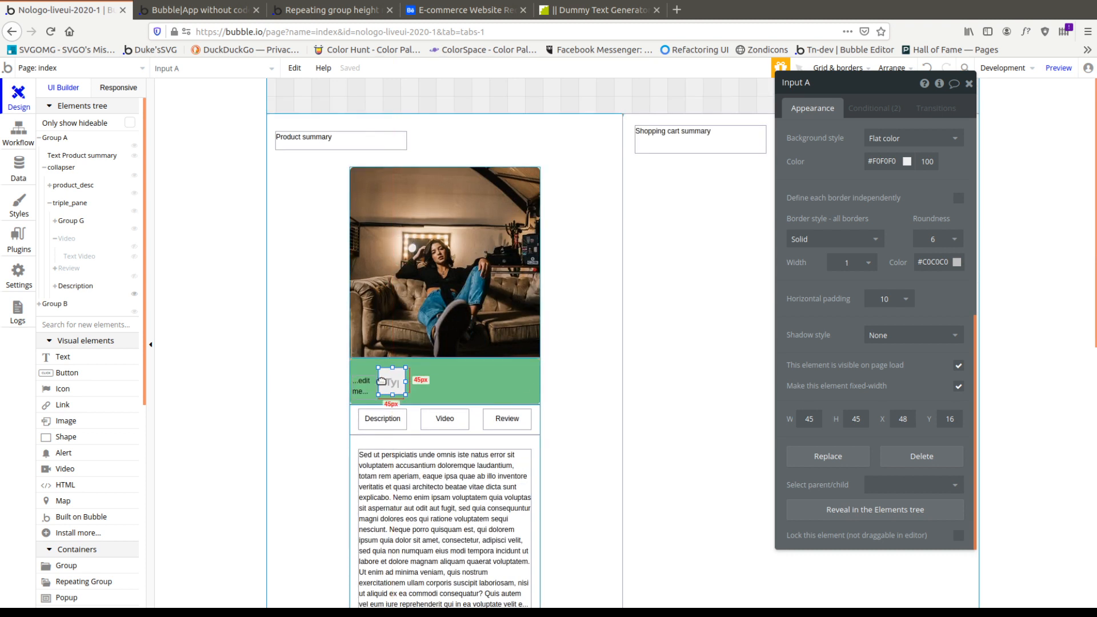
left_click(364, 387)
type("45")
key("Tab")
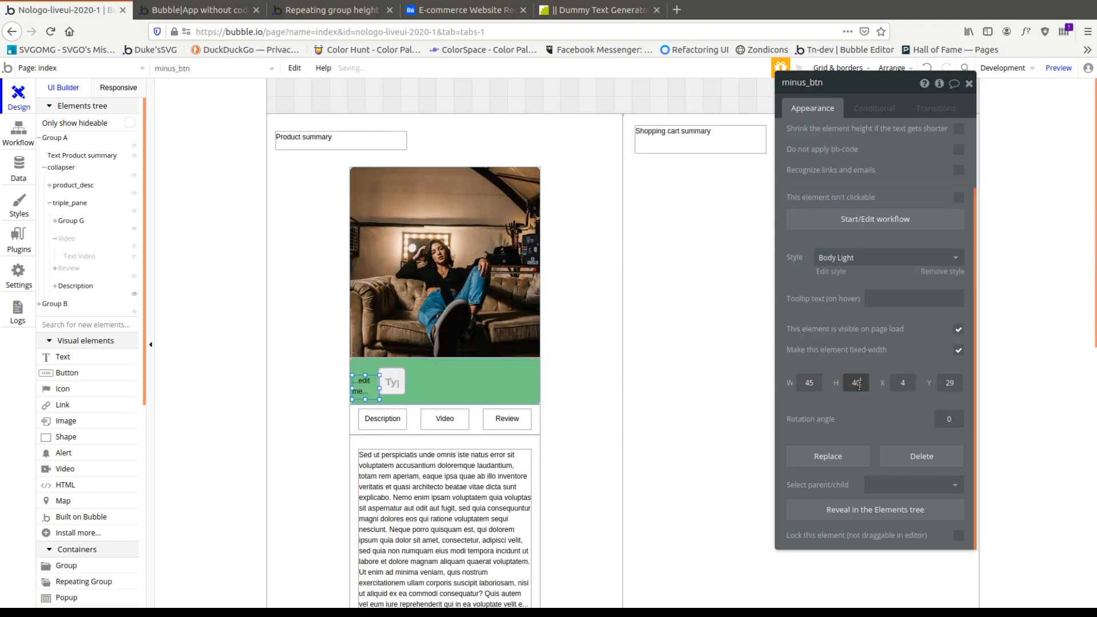
type("45")
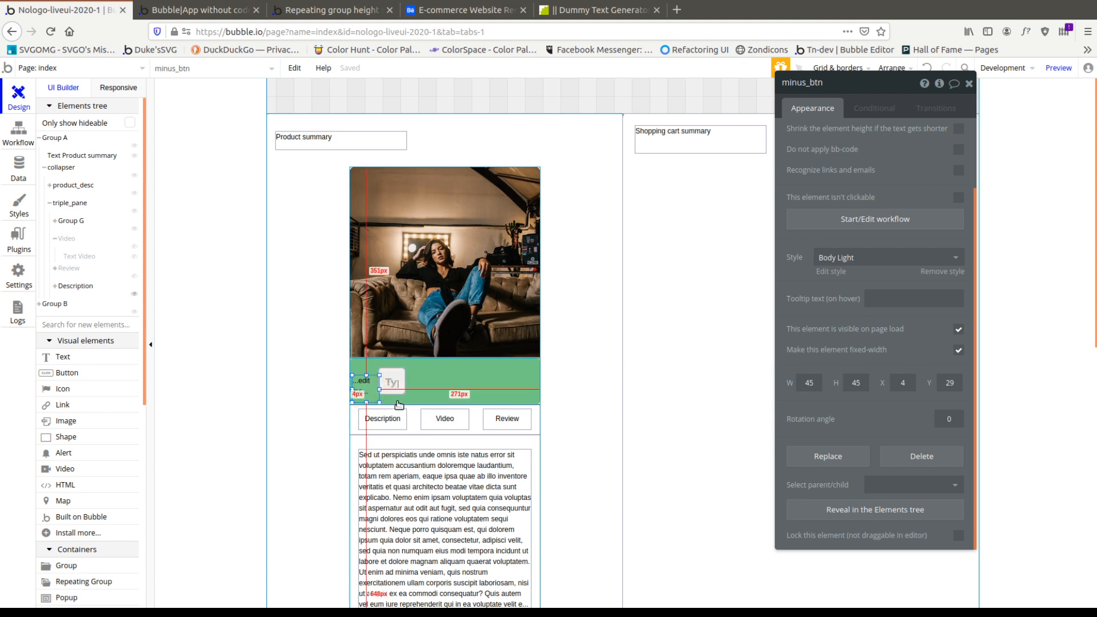
Move minus_btn to X 15 and center it vertically in the green group.
key("Right")
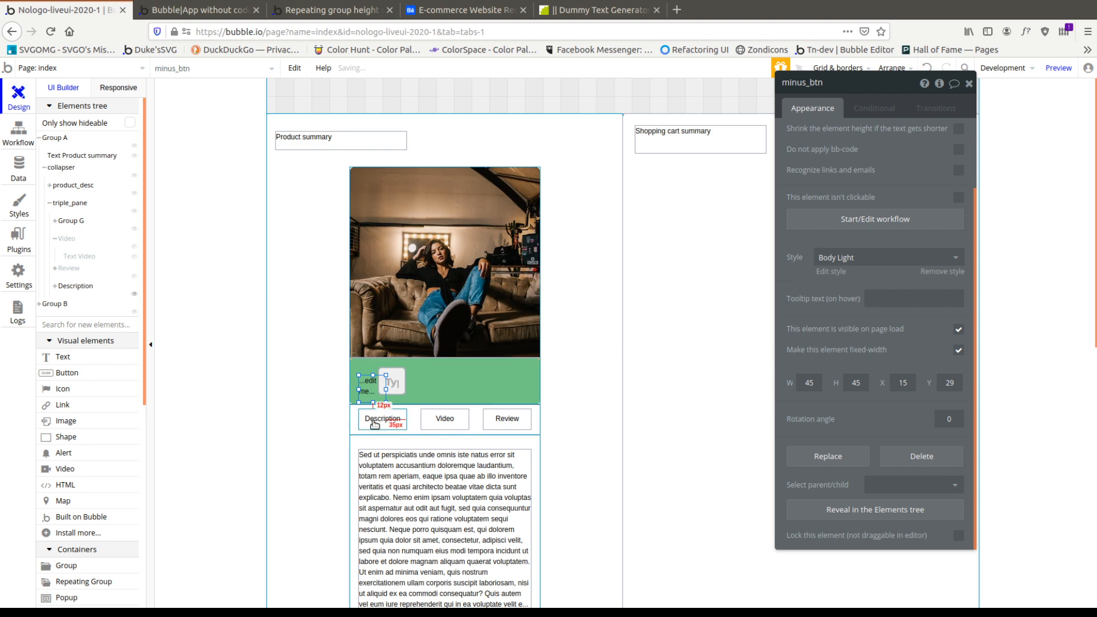
key("Up")
key("Up")
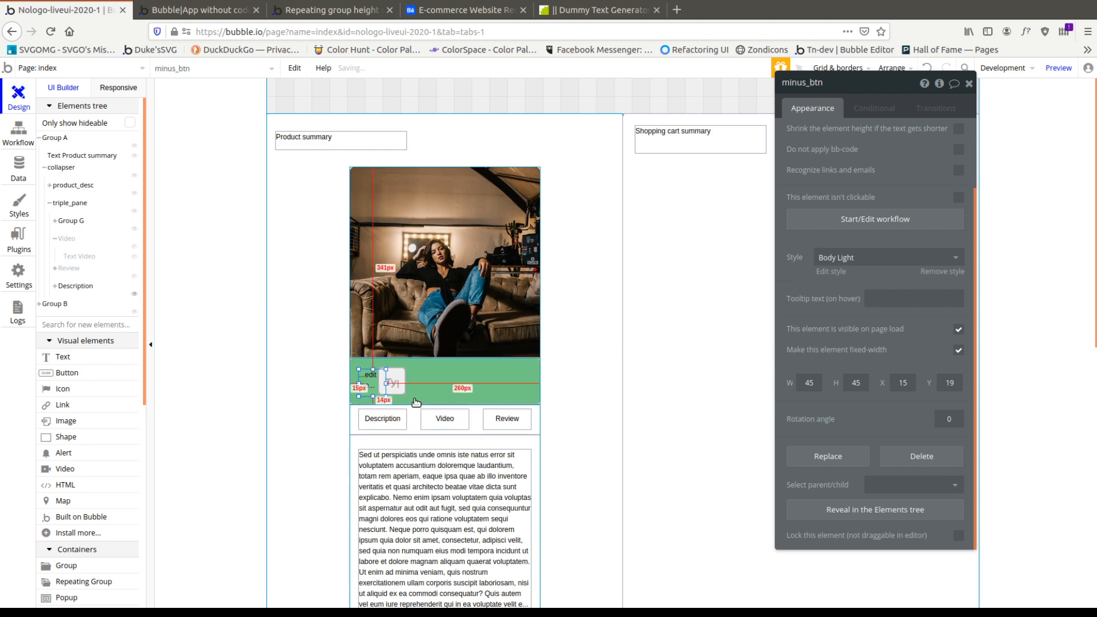
right_click(369, 382)
left_click(425, 537)
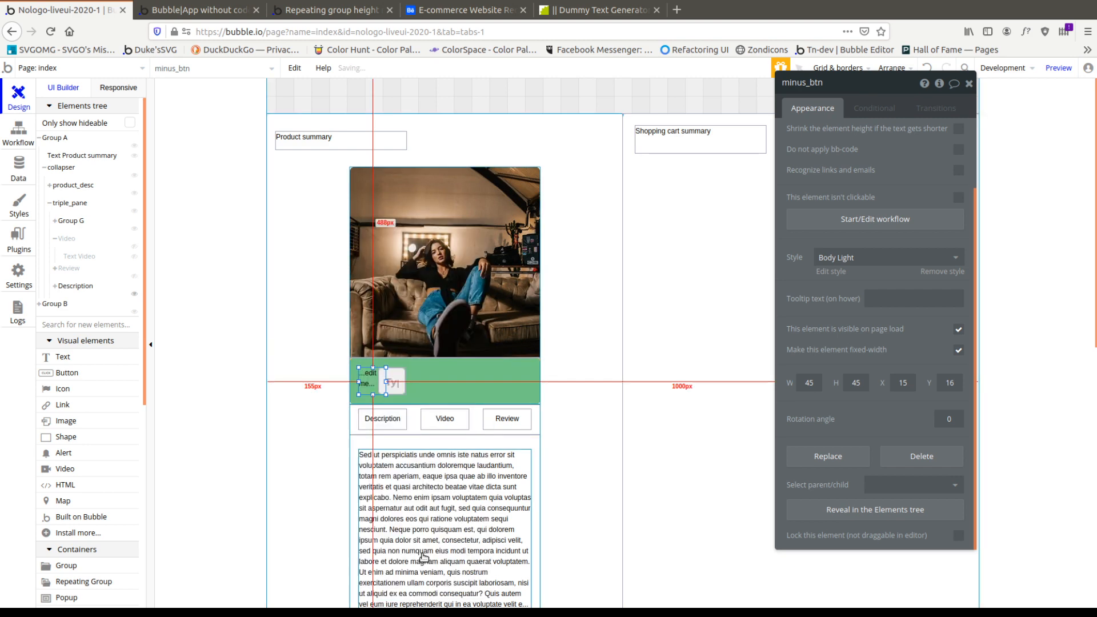
Remove minus_btn's style and set its font size to 36, line spacing to 1, and horizontal and vertical text centering.
left_click(945, 271)
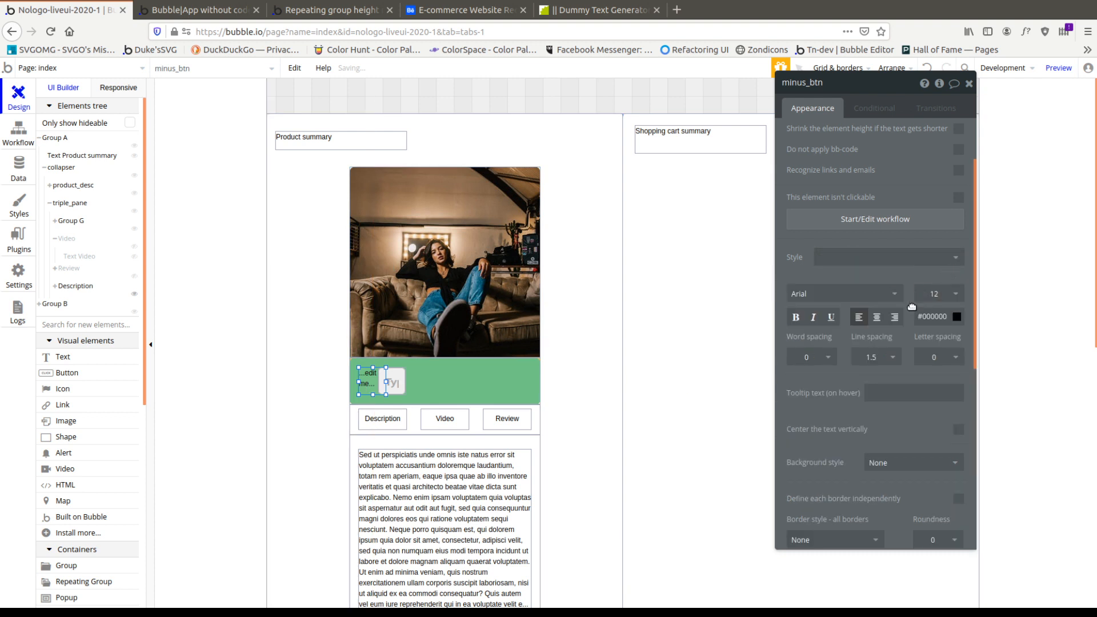
left_click(949, 295)
left_click(932, 491)
left_click(877, 318)
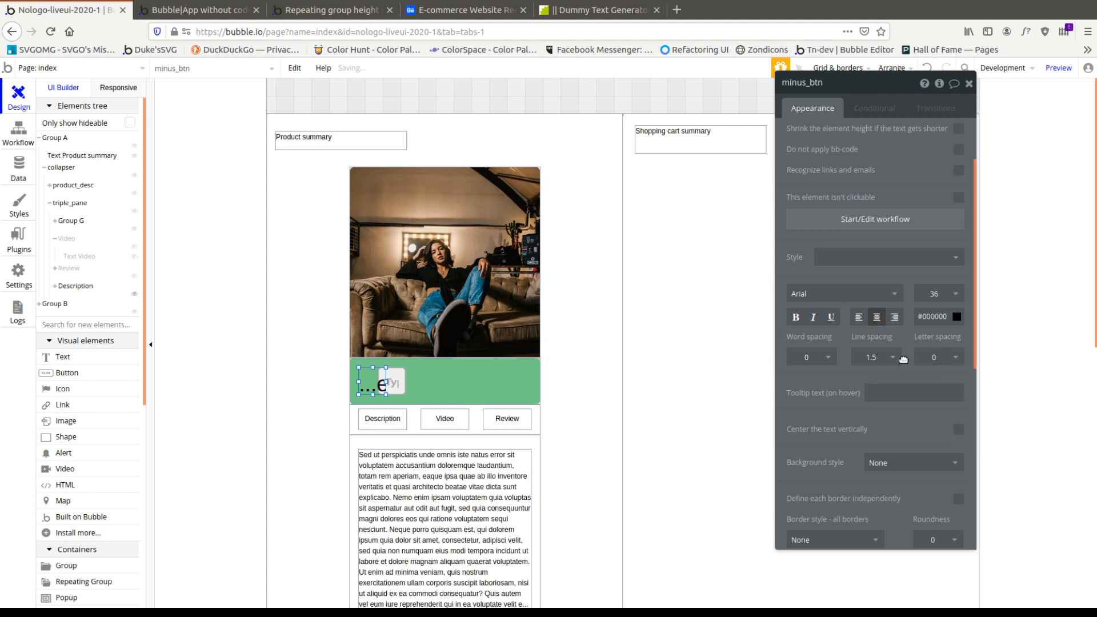
left_click(893, 358)
left_click(881, 393)
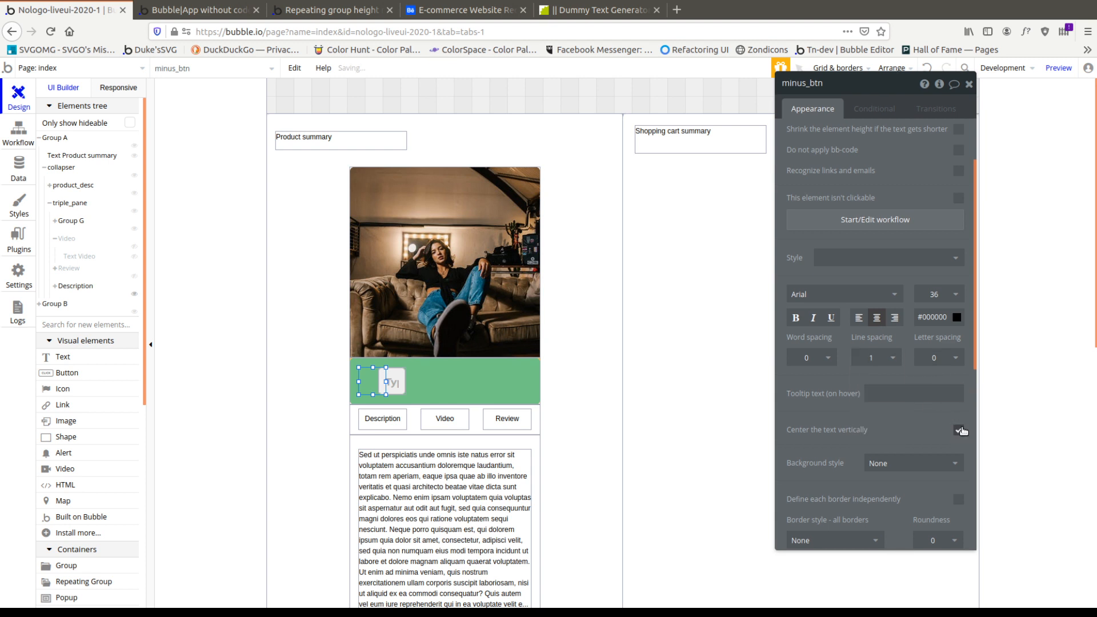
Replace minus_btn's text with "-" and give it a flat color background.
scroll(818, 194, "up", 2)
left_click(833, 154)
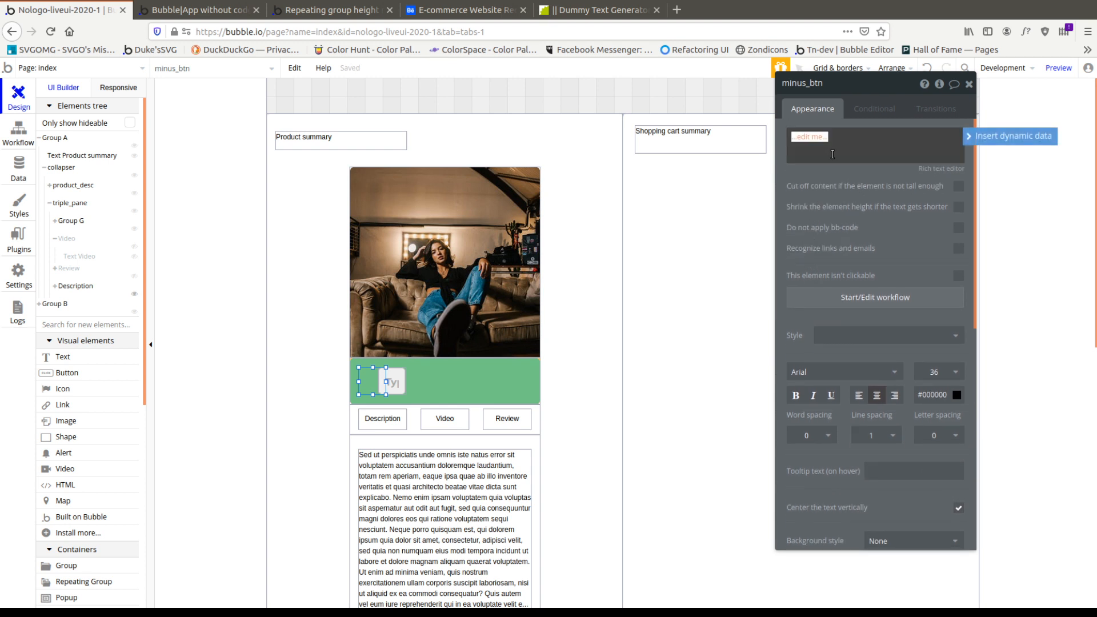
type("+")
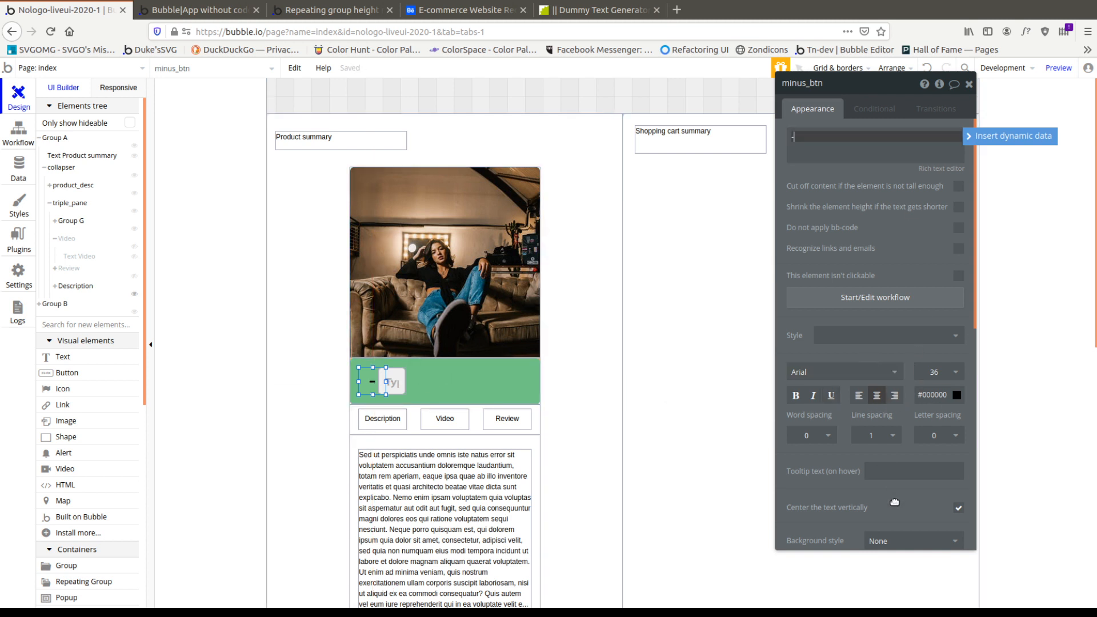
scroll(895, 502, "down", 5)
left_click(883, 246)
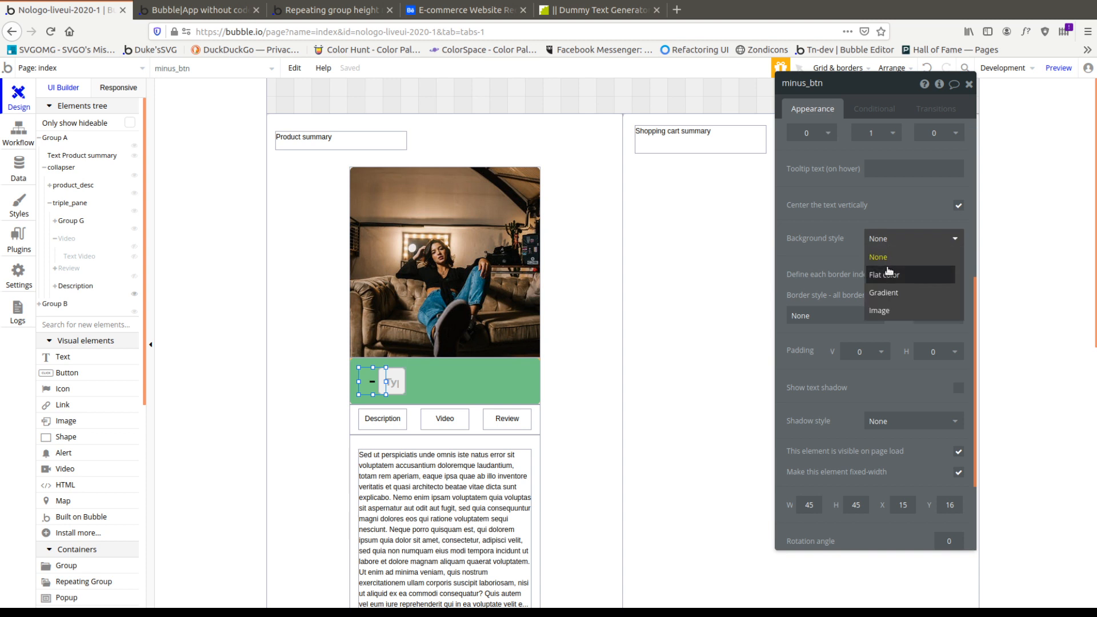
left_click(889, 273)
Set the input's background color to #FFFFFF.
left_click(392, 382)
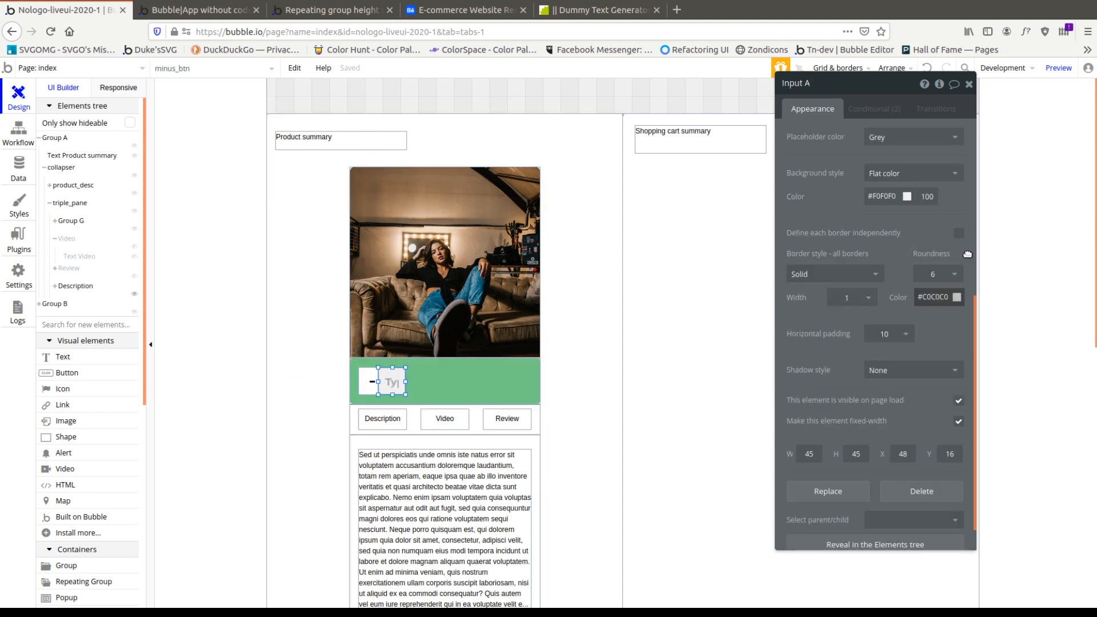
left_click(885, 197)
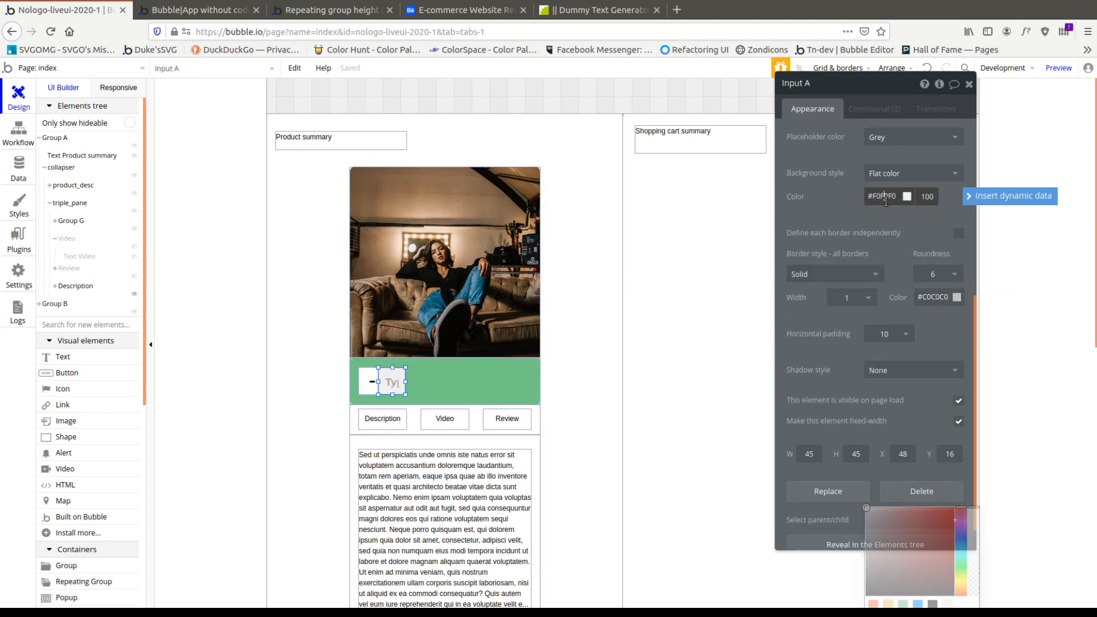
type("#FFFFFF")
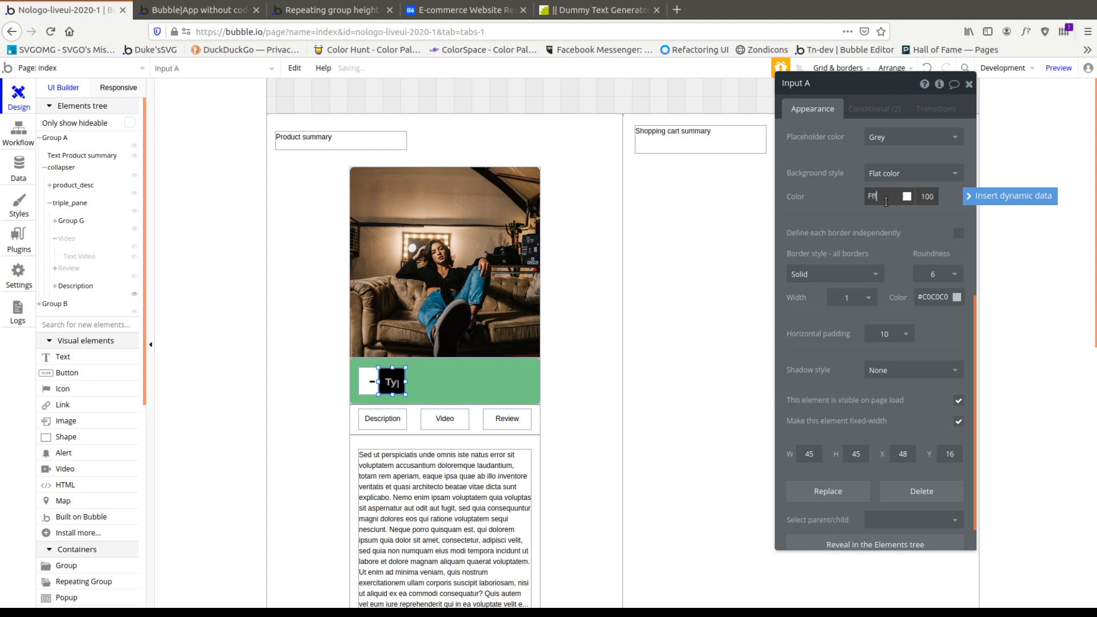
key("Return")
Set minus_btn's background color to #F0F0F0.
left_click(372, 385)
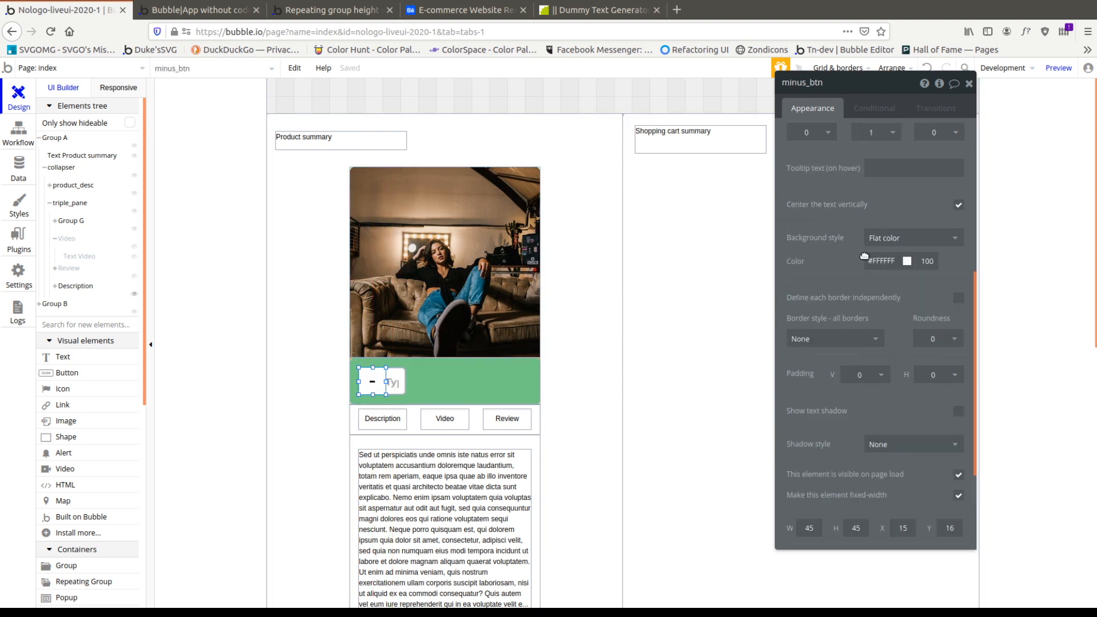
left_click(884, 260)
type("F0f0f0")
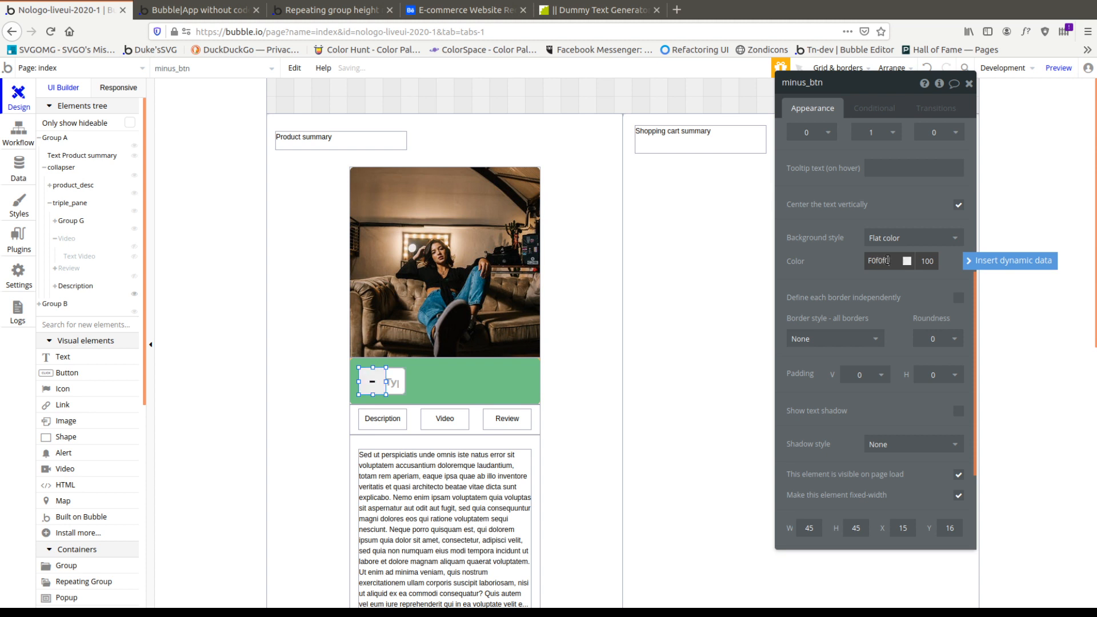
key("Return")
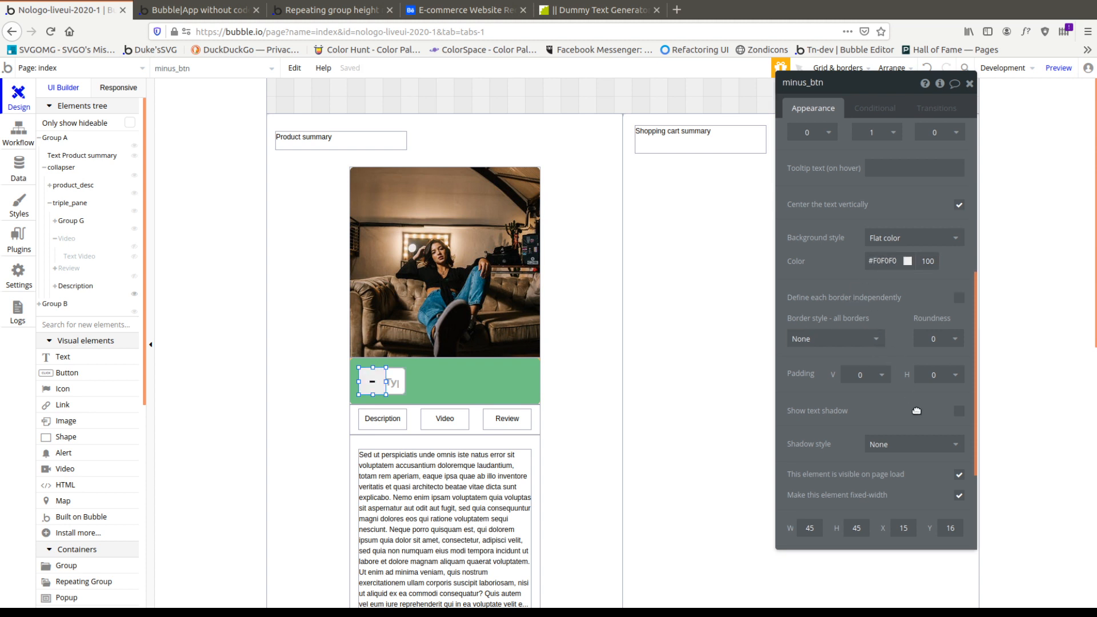
Shift the input right to X 60 so it sits directly beside minus_btn without overlapping.
scroll(912, 374, "down", 2)
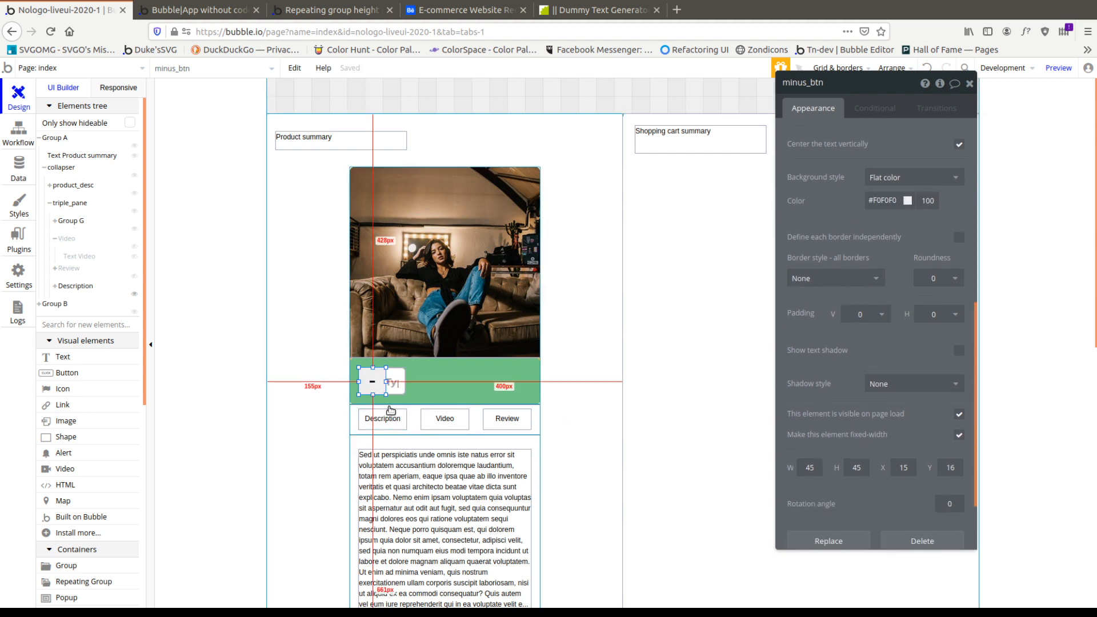
left_click(396, 384)
key("Right")
key("Right")
key("Right")
key("Right")
key("Right")
key("Right")
key("Right")
key("Right")
key("Right")
key("Right")
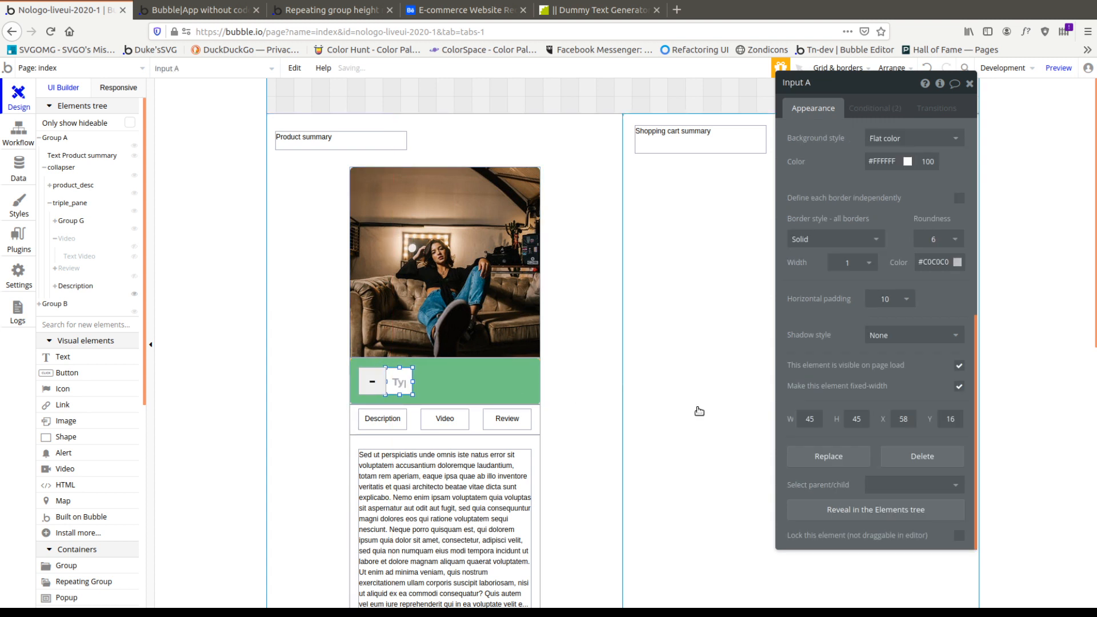
left_click(434, 389)
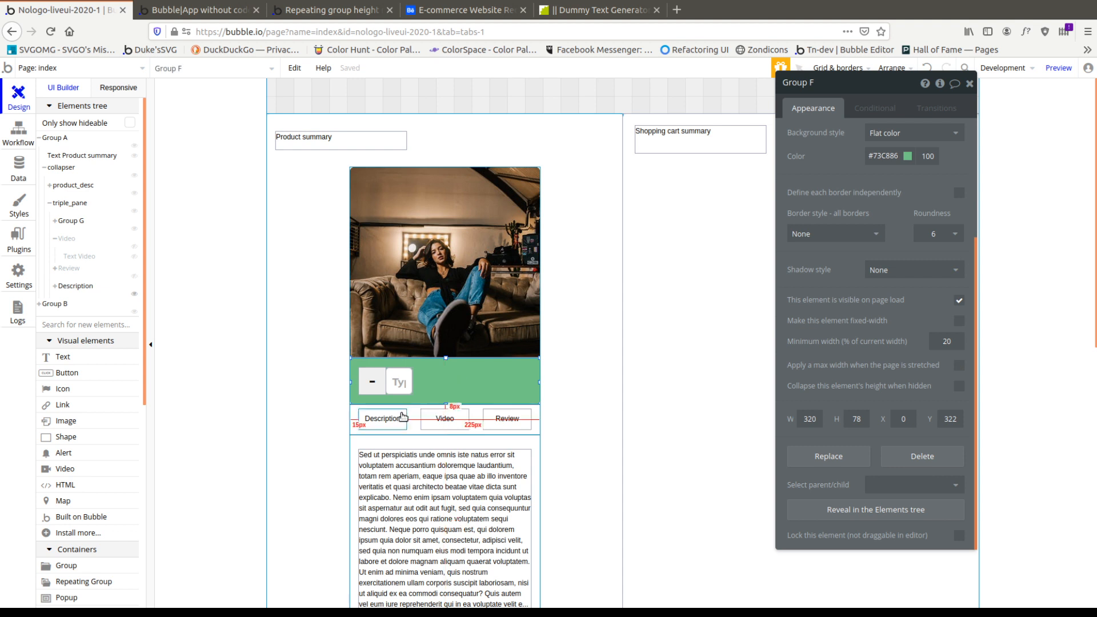
left_click(399, 384)
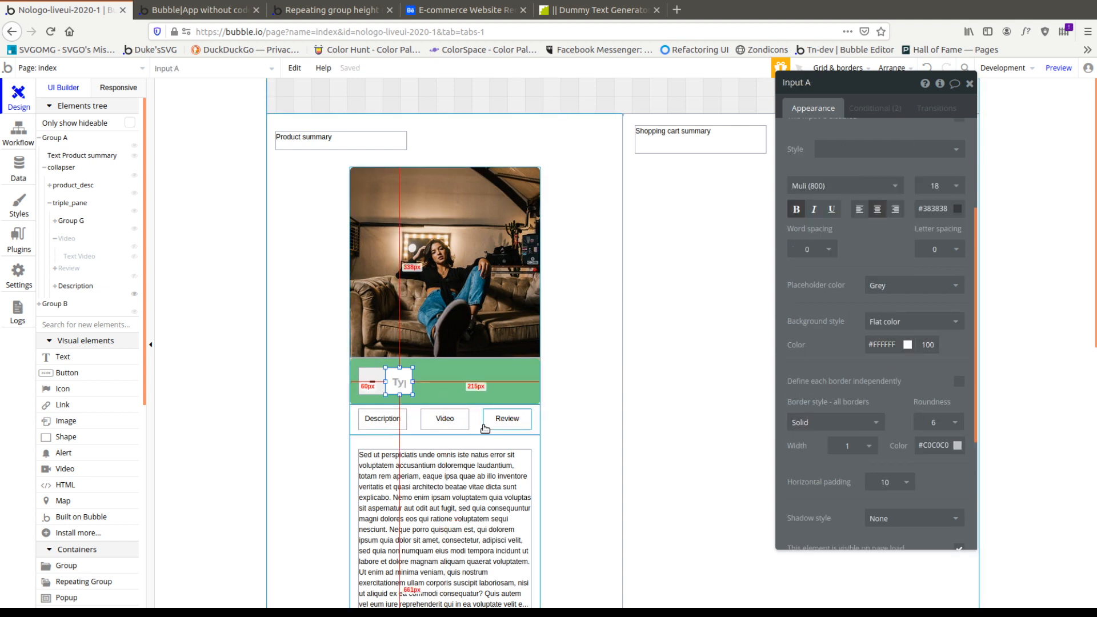
Check the size of the Description tab and its group, and resize minus_btn to 38 by 38 px.
left_click(414, 419)
scroll(868, 439, "down", 5)
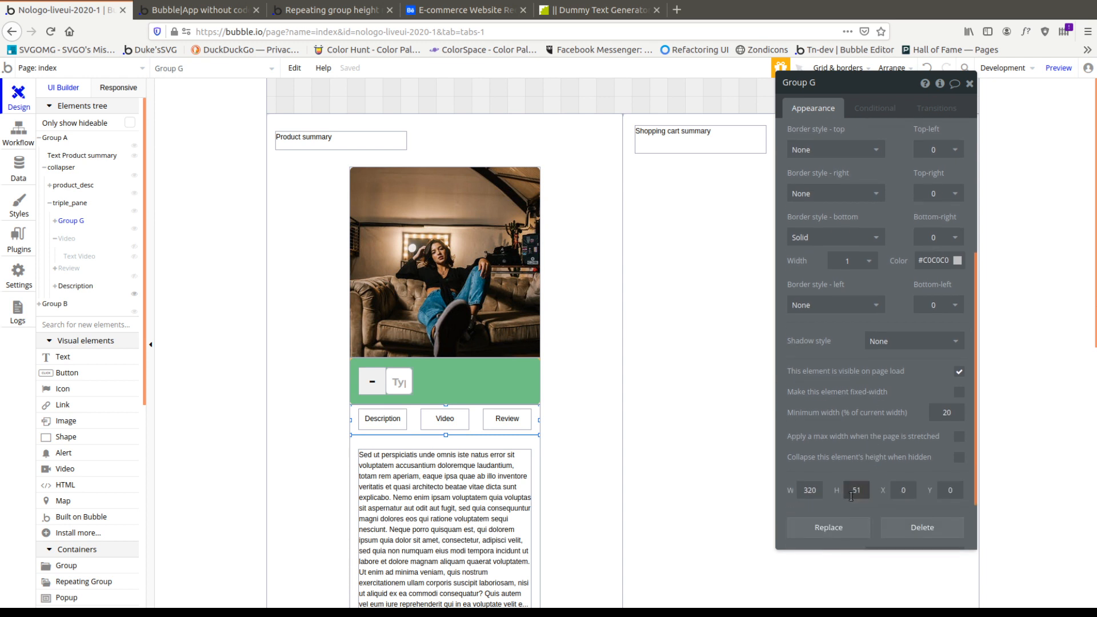
left_click(394, 426)
scroll(869, 474, "down", 3)
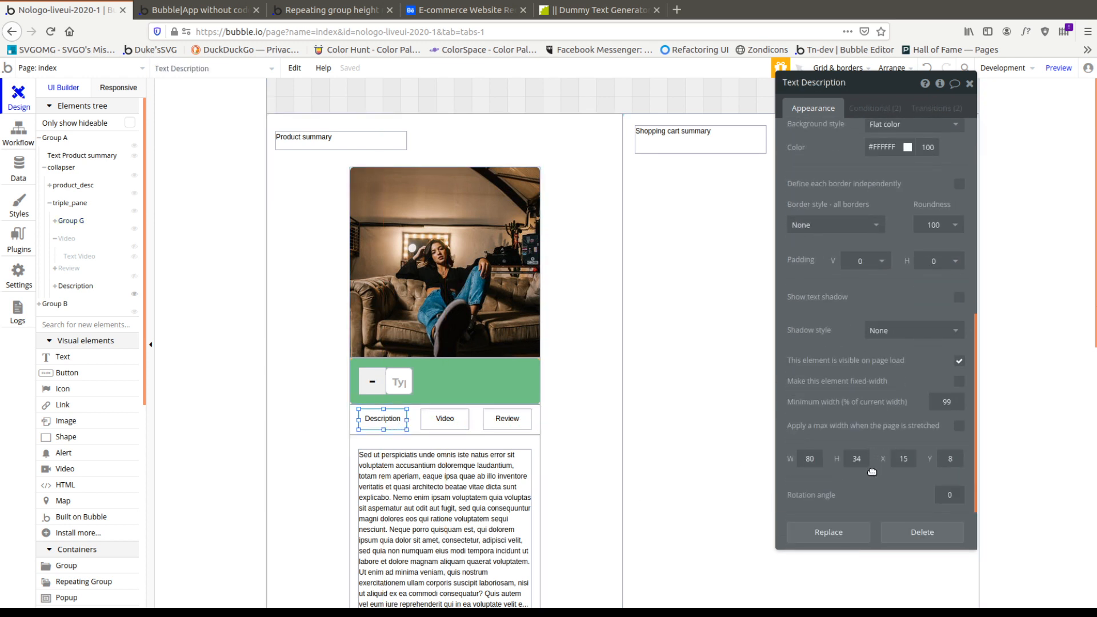
left_click(370, 387)
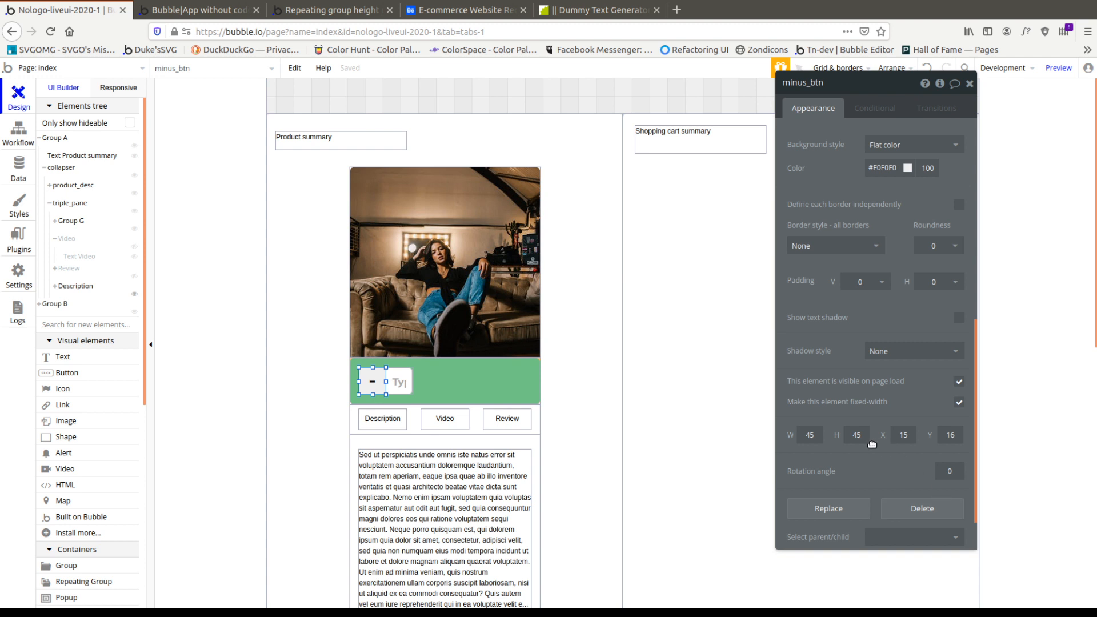
left_click(810, 435)
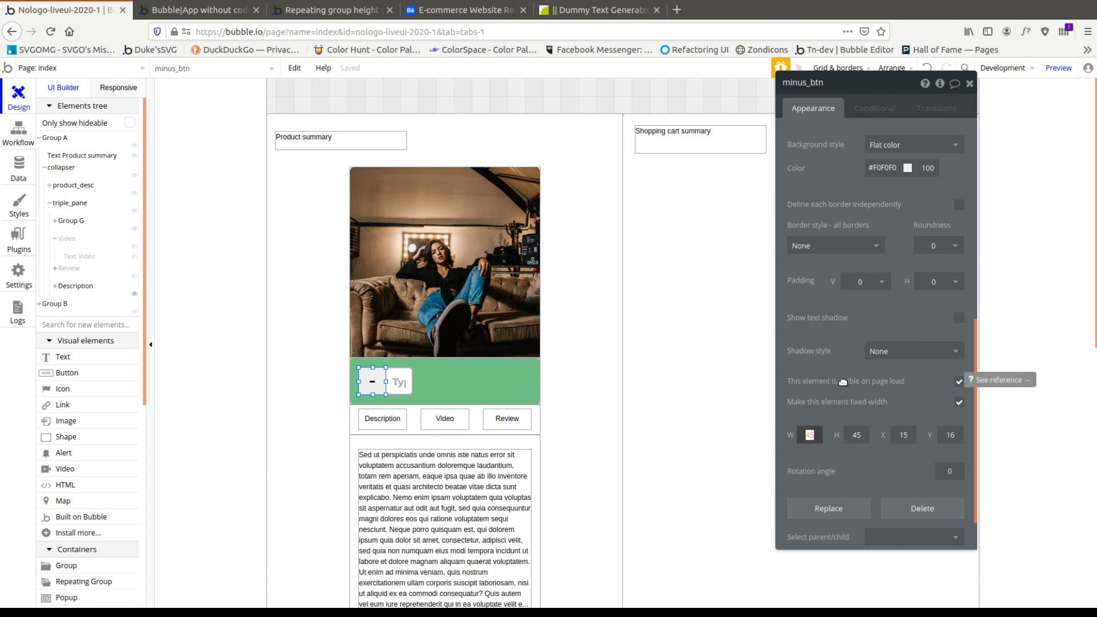
type("35")
key("BackSpace")
type("8")
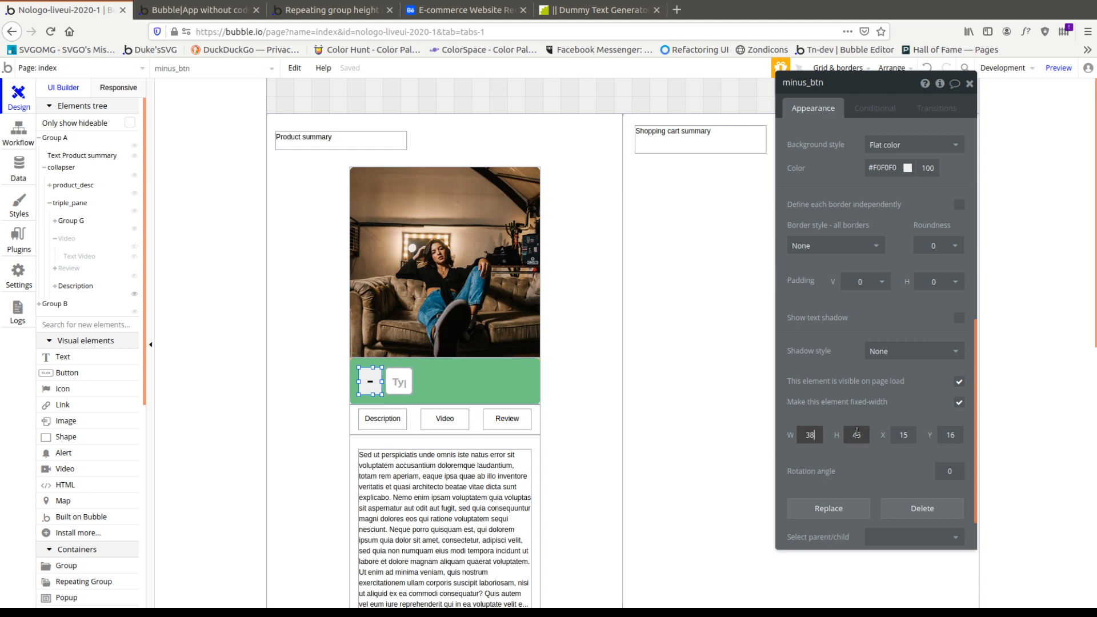
double_click(859, 433)
type("38")
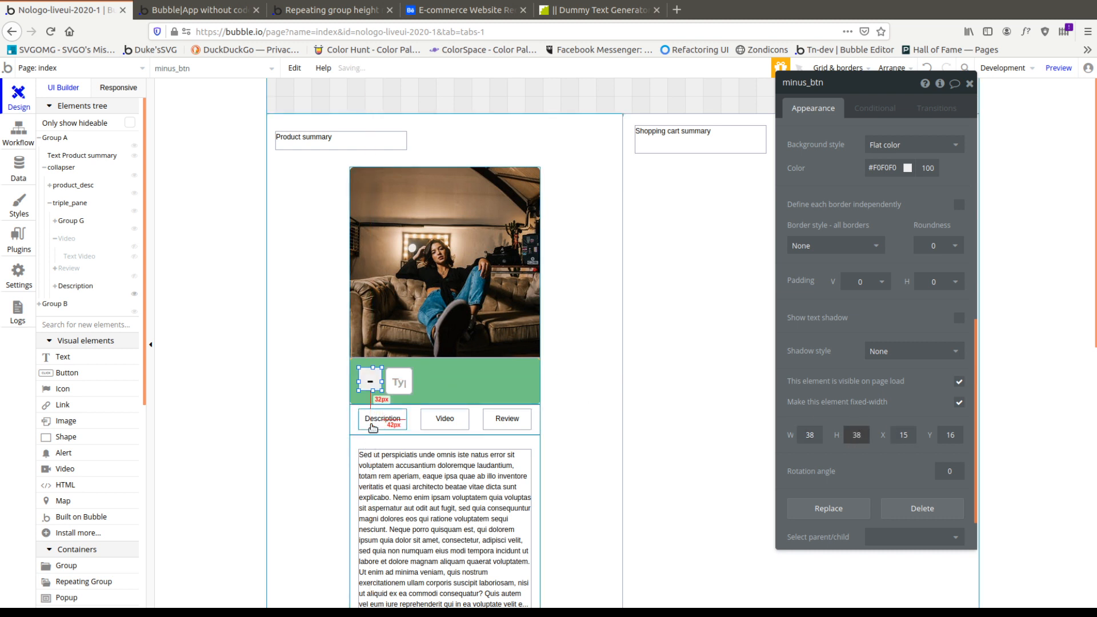
left_click(371, 384)
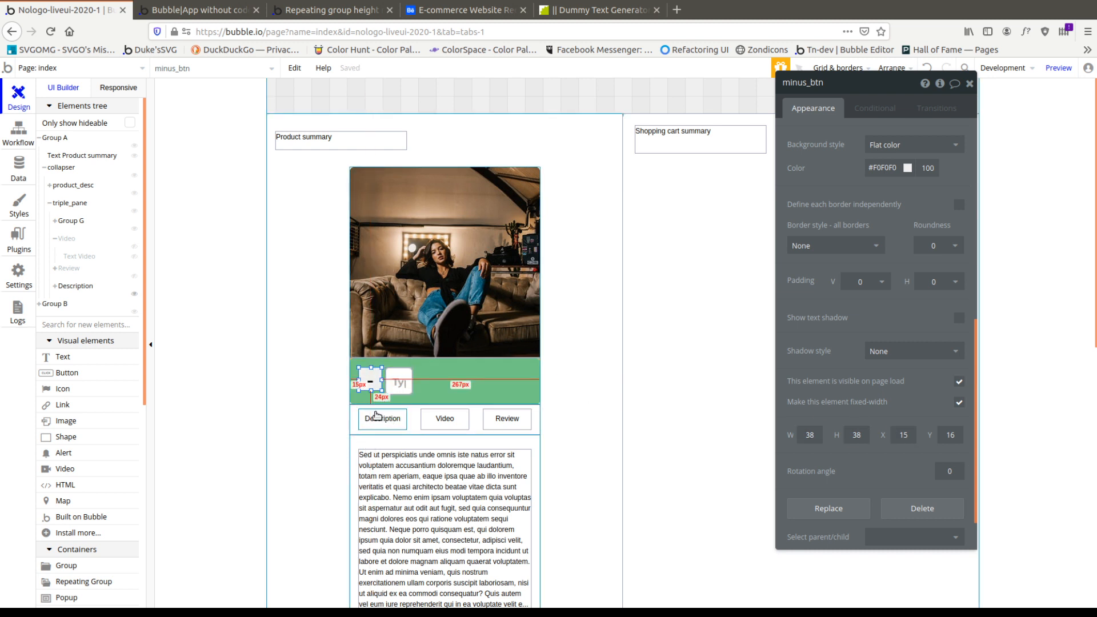
scroll(877, 392, "up", 6)
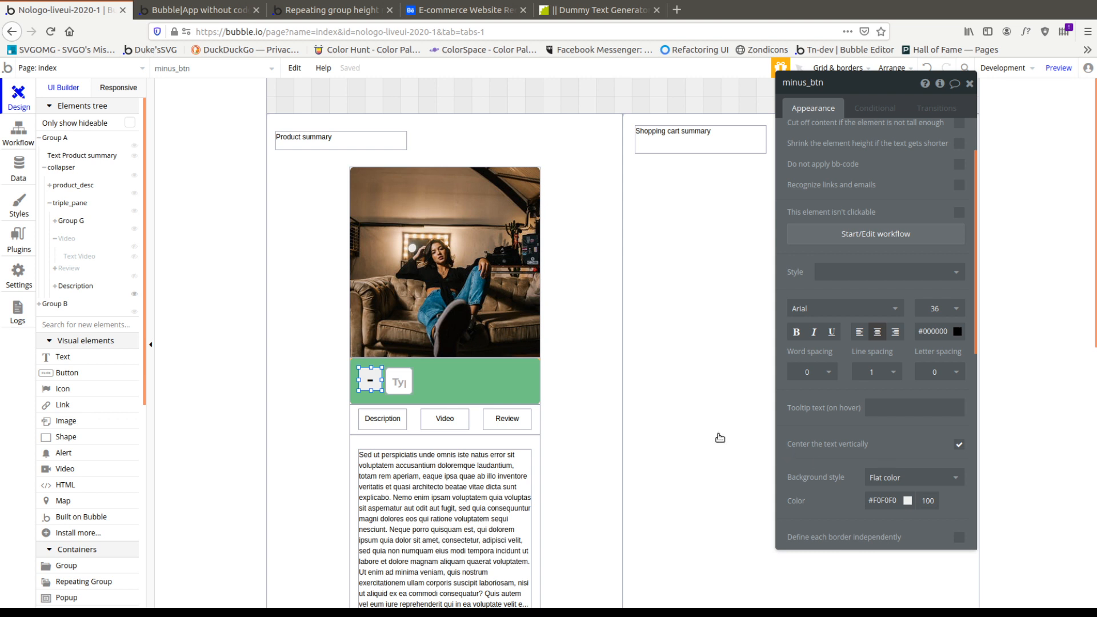
Resize the input beside minus_btn to 38 by 38 px.
scroll(412, 343, "down", 2)
left_click(401, 283)
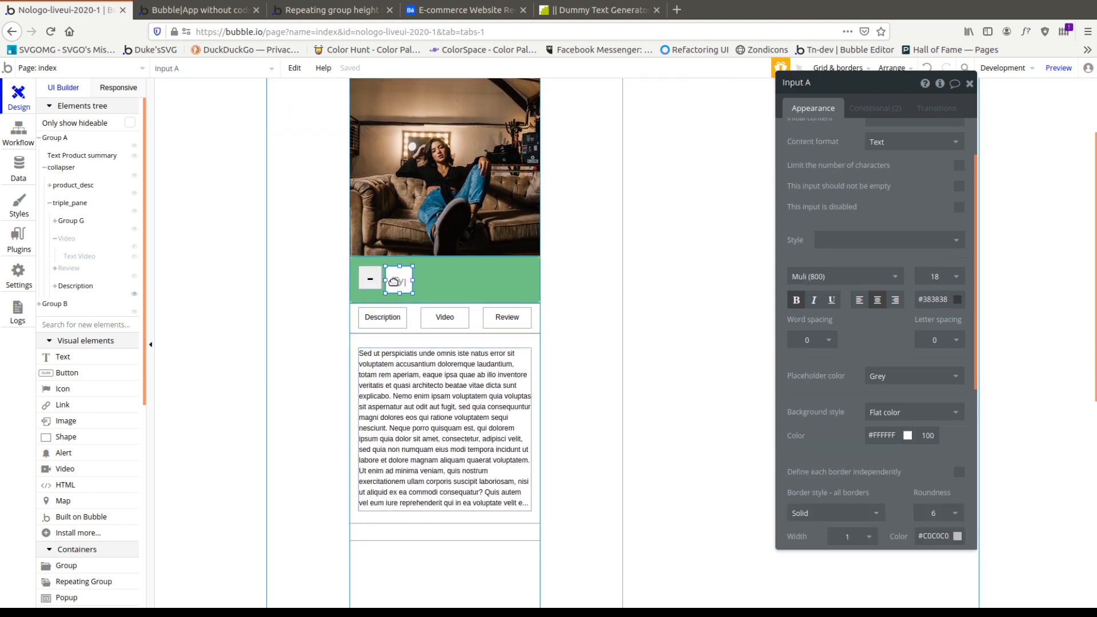
scroll(869, 434, "down", 5)
left_click(810, 420)
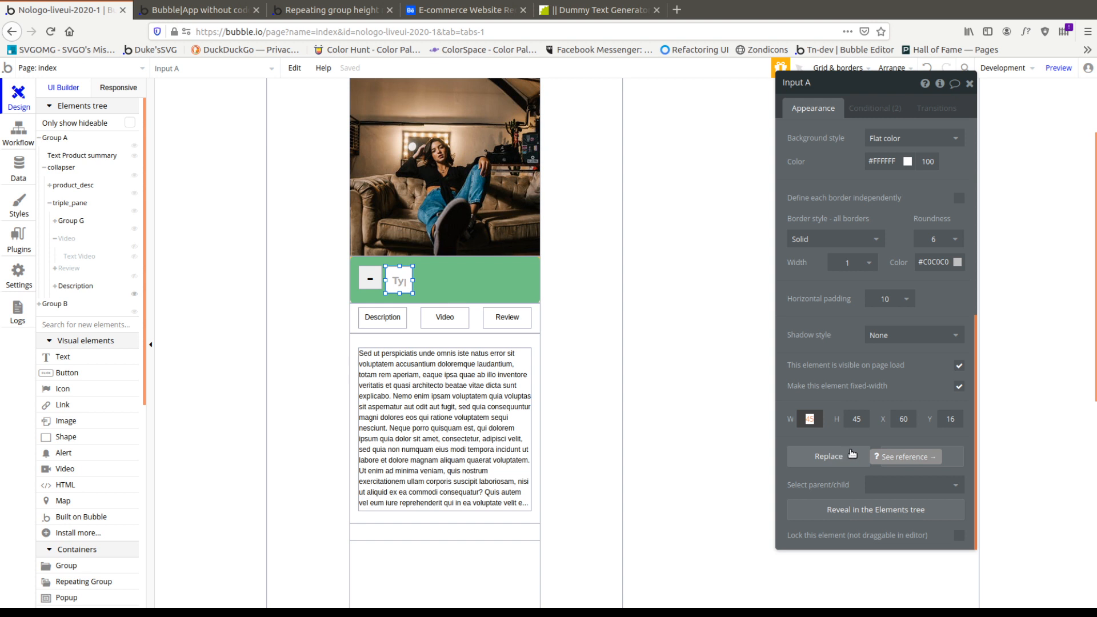
type("38")
key("Tab")
left_click(379, 283)
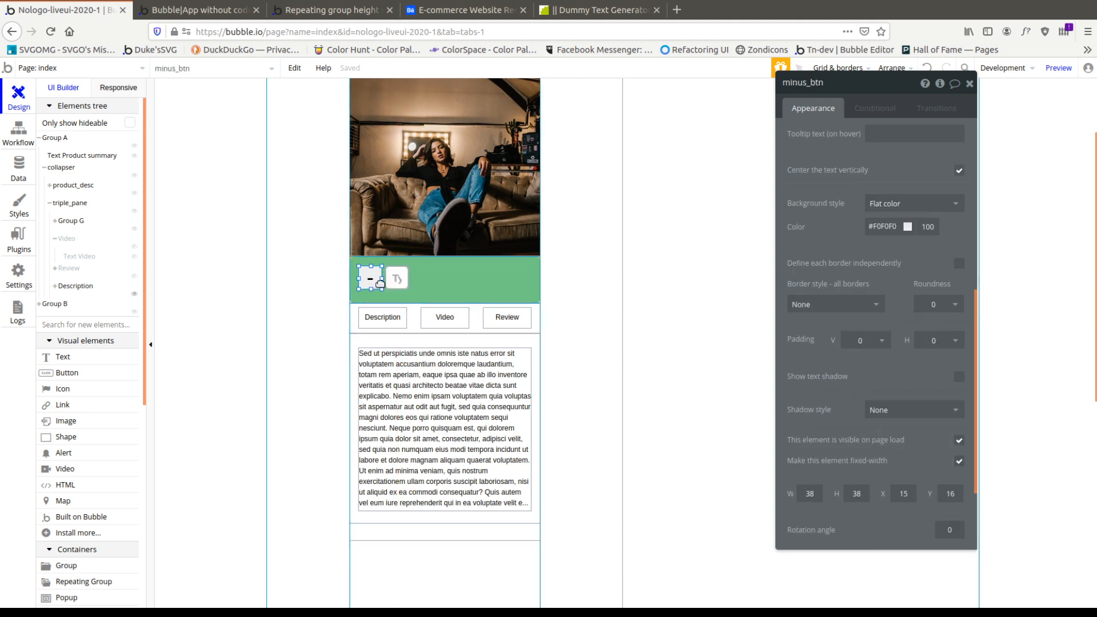
Set the corner roundness of the input beside minus_btn to 0 and move the input to X 54.
left_click(397, 279)
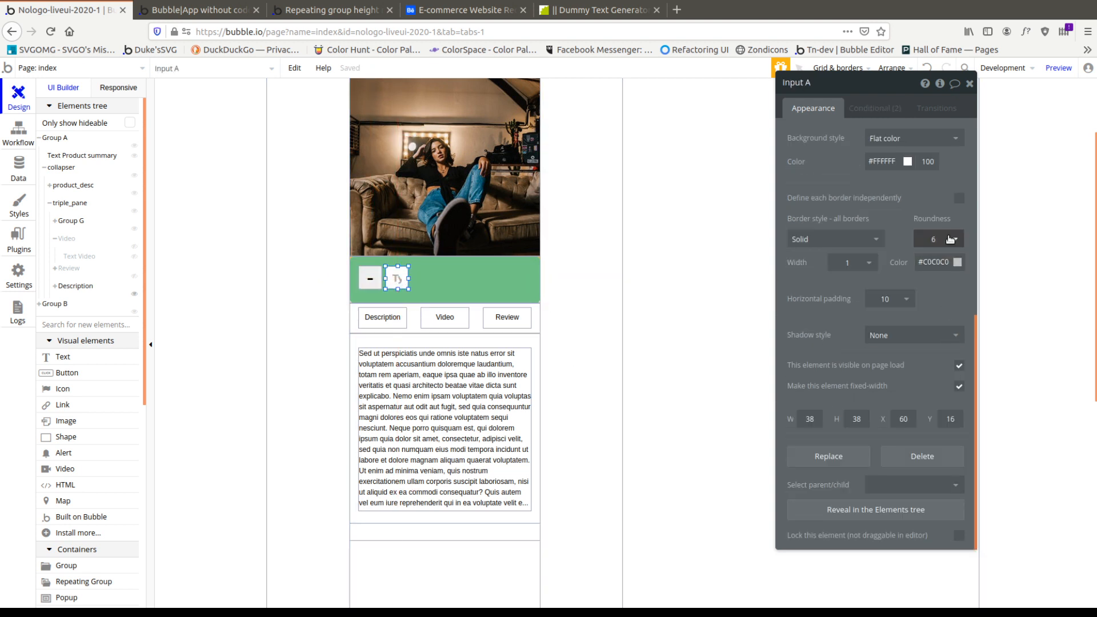
left_click(951, 239)
left_click(935, 255)
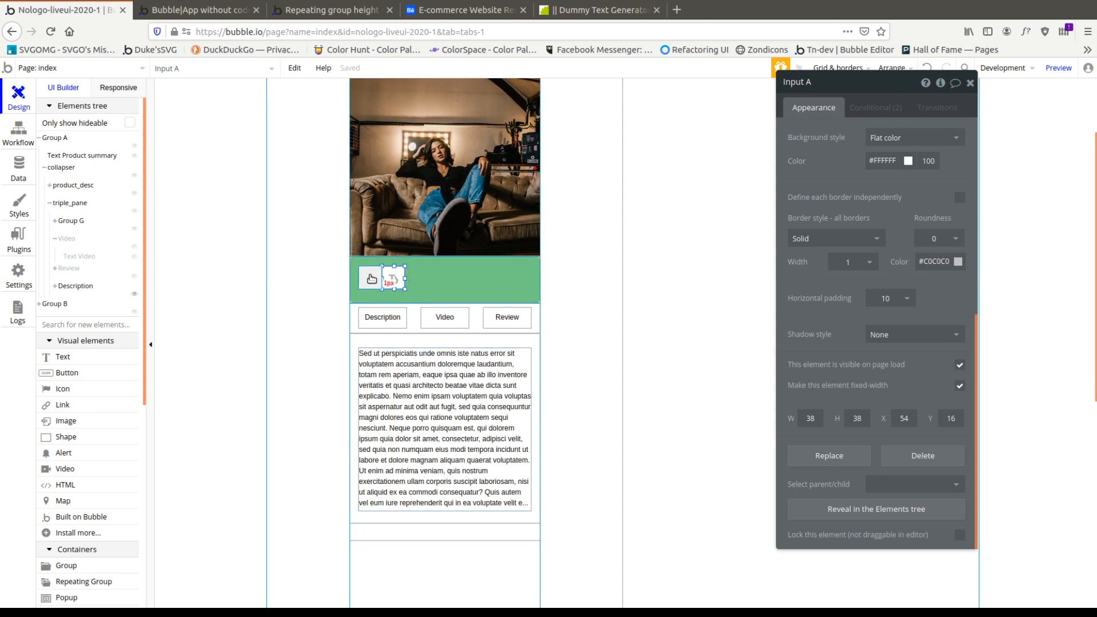
Define minus_btn's borders independently, with a Solid style on the top, bottom and left borders and none on the right.
left_click(370, 278)
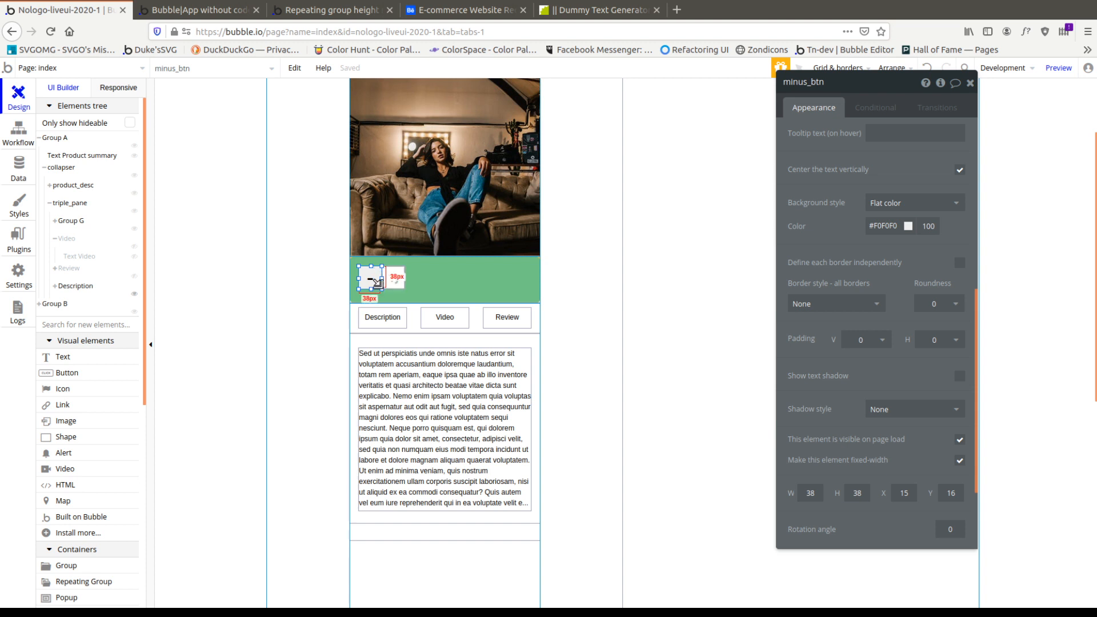
left_click(958, 268)
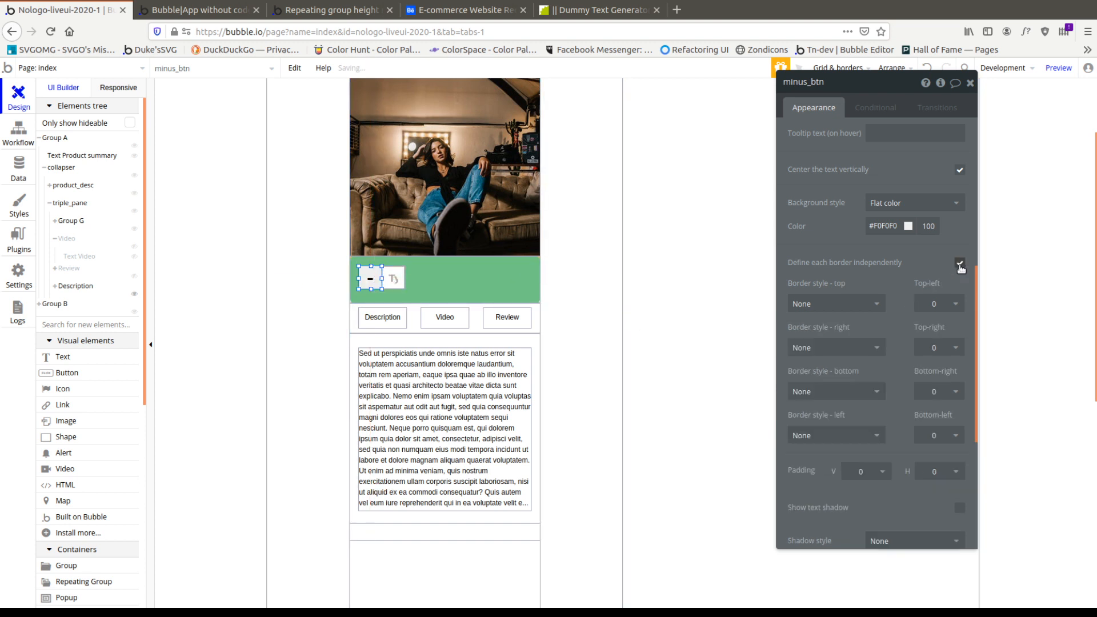
left_click(839, 303)
left_click(843, 339)
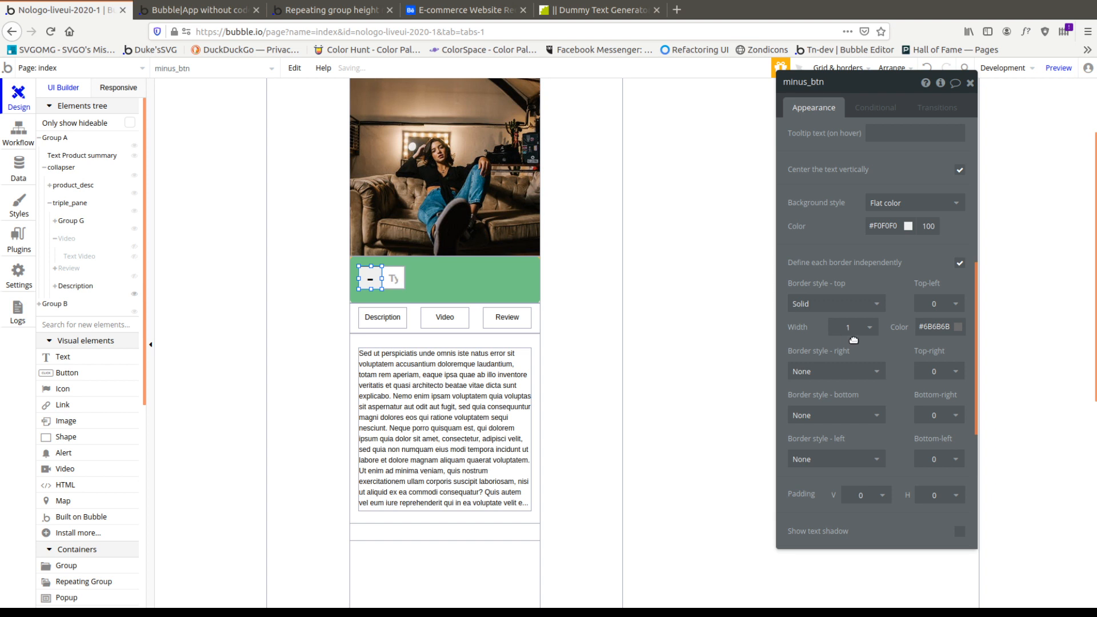
left_click(872, 372)
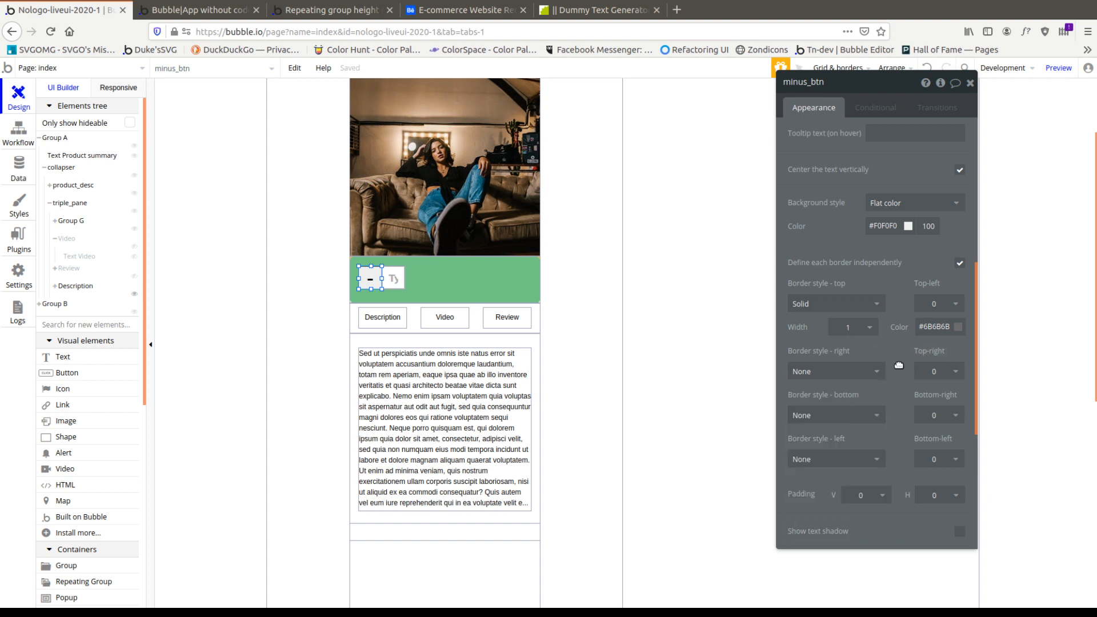
left_click(862, 416)
left_click(840, 455)
left_click(856, 482)
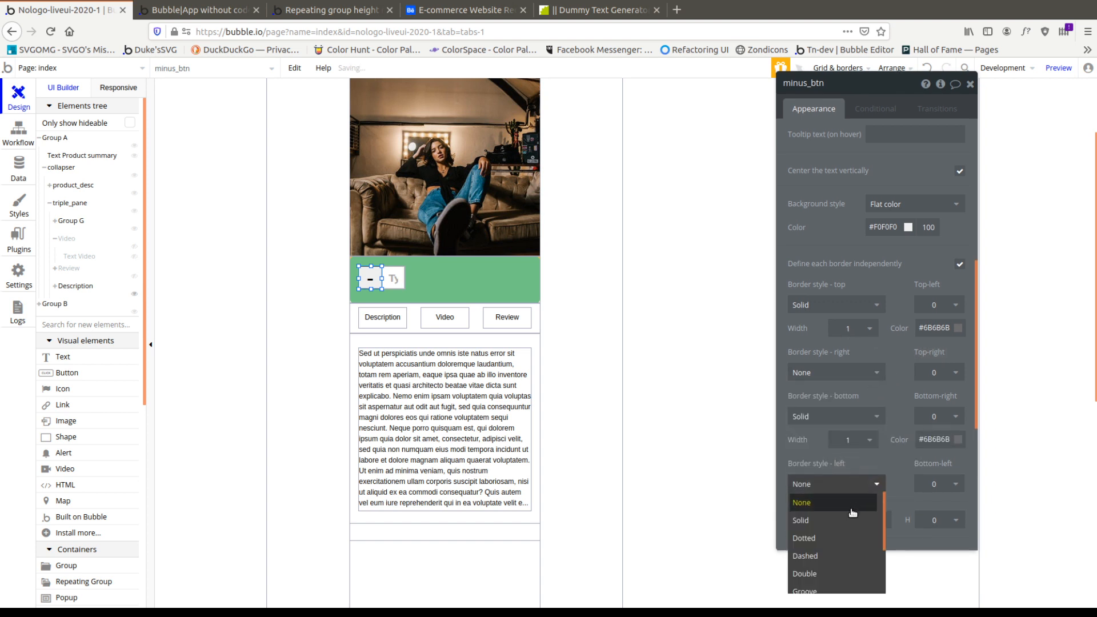
left_click(846, 522)
Set the color of minus_btn's top, bottom and left borders to #C0C0C0.
double_click(938, 328)
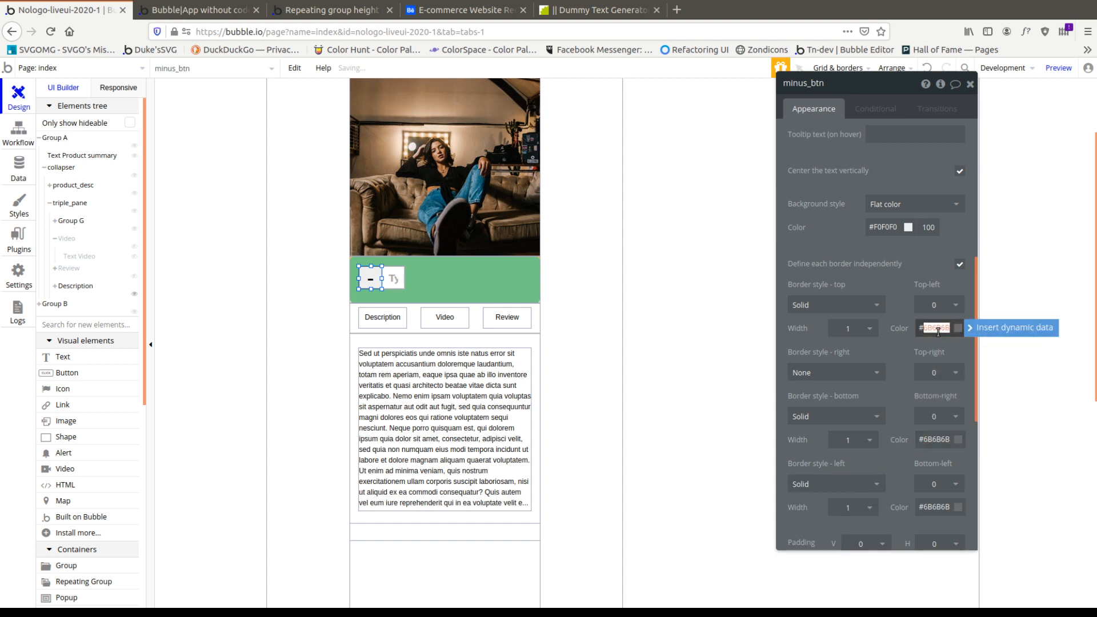
type("Ccc")
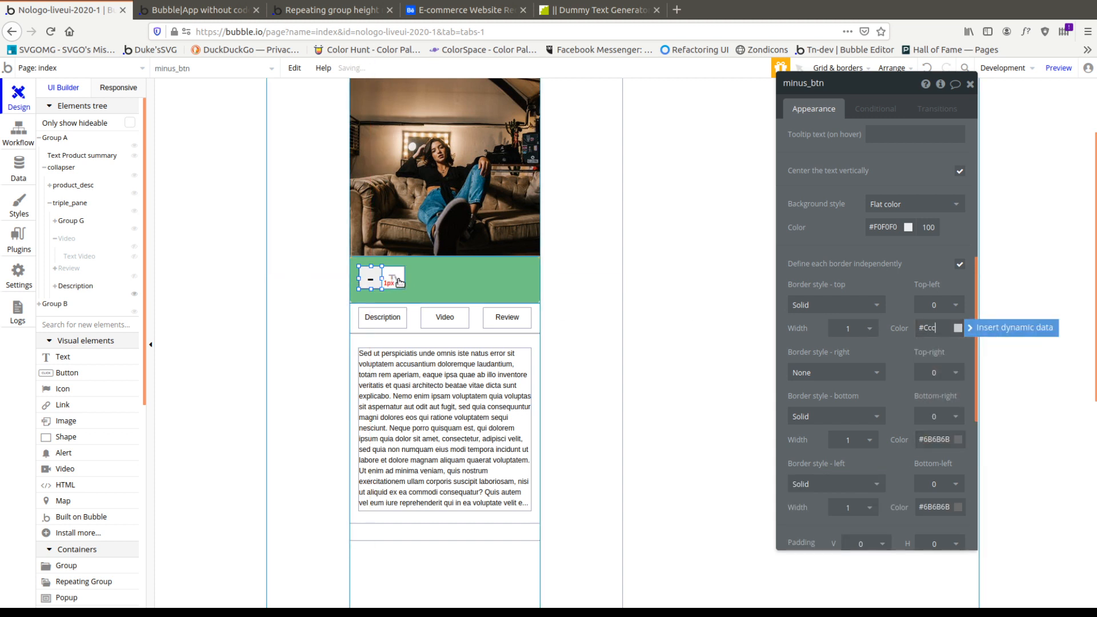
left_click(394, 278)
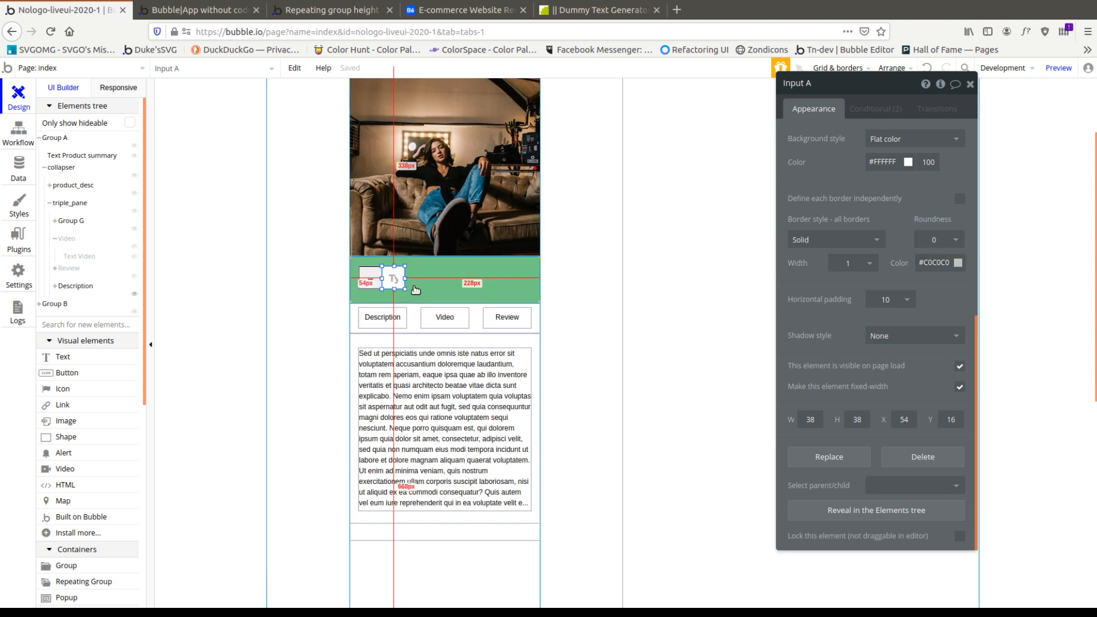
left_click(370, 279)
left_click(940, 330)
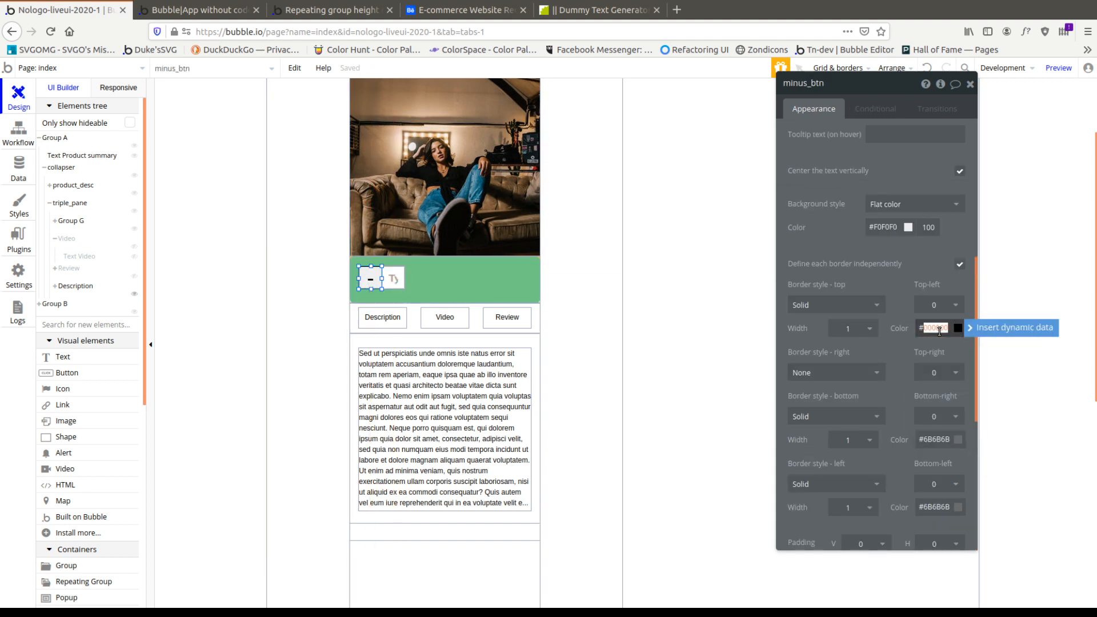
type("C0cc")
double_click(941, 444)
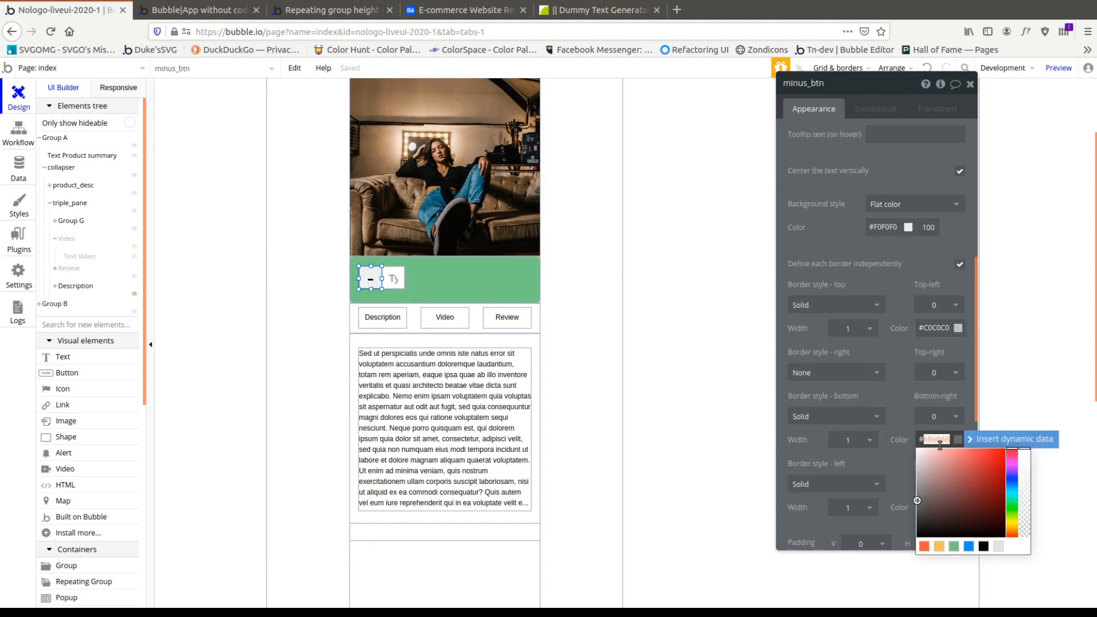
type("C0c0c0")
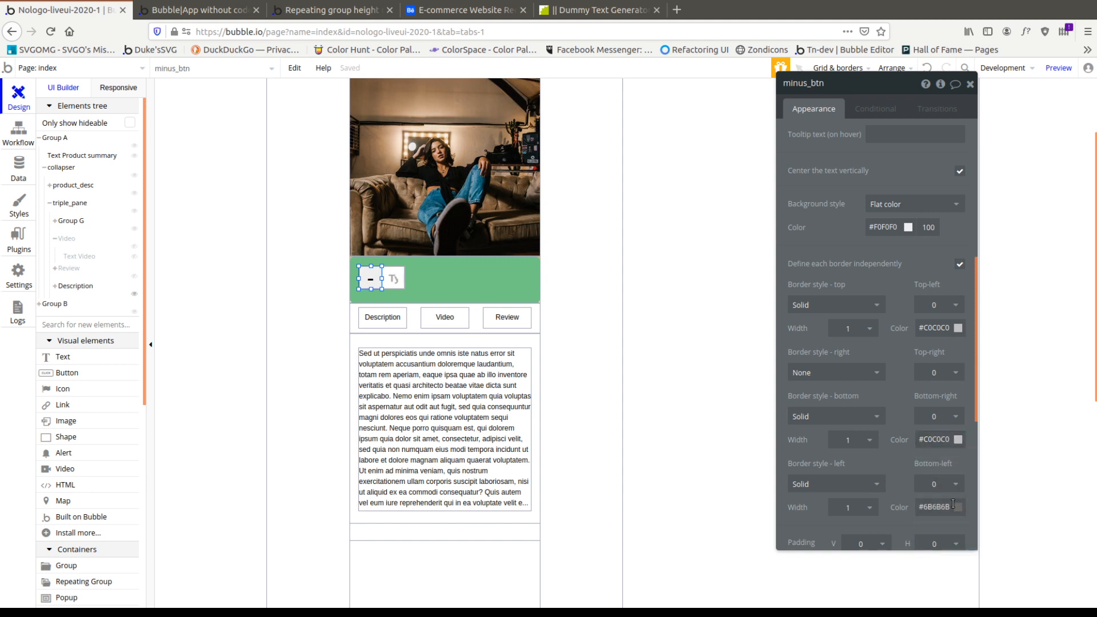
double_click(943, 506)
type("C0c0c0")
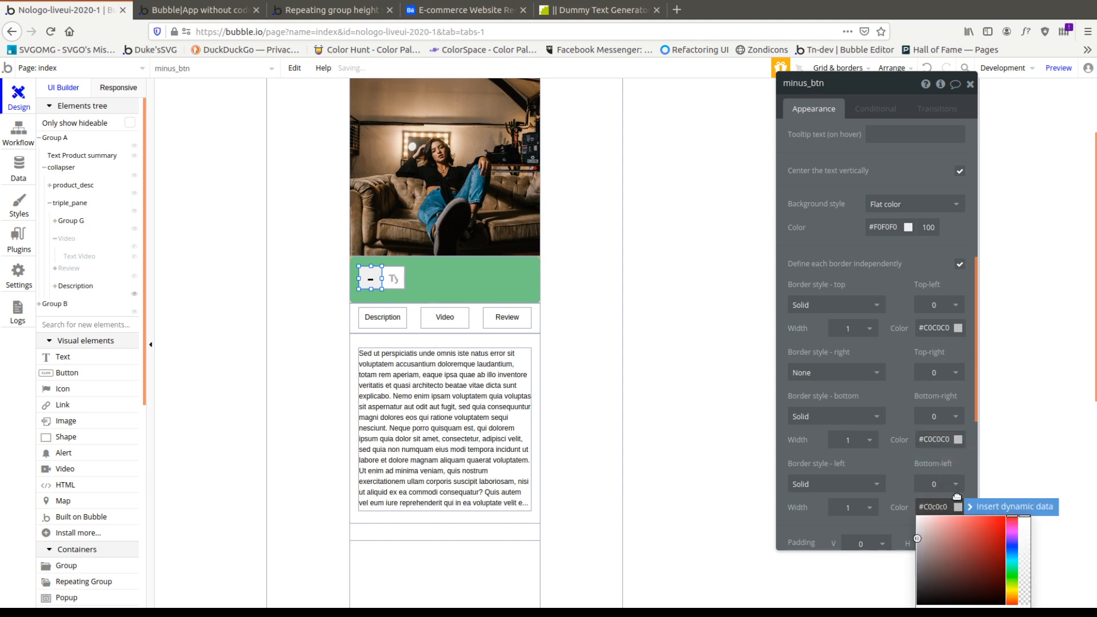
left_click(895, 463)
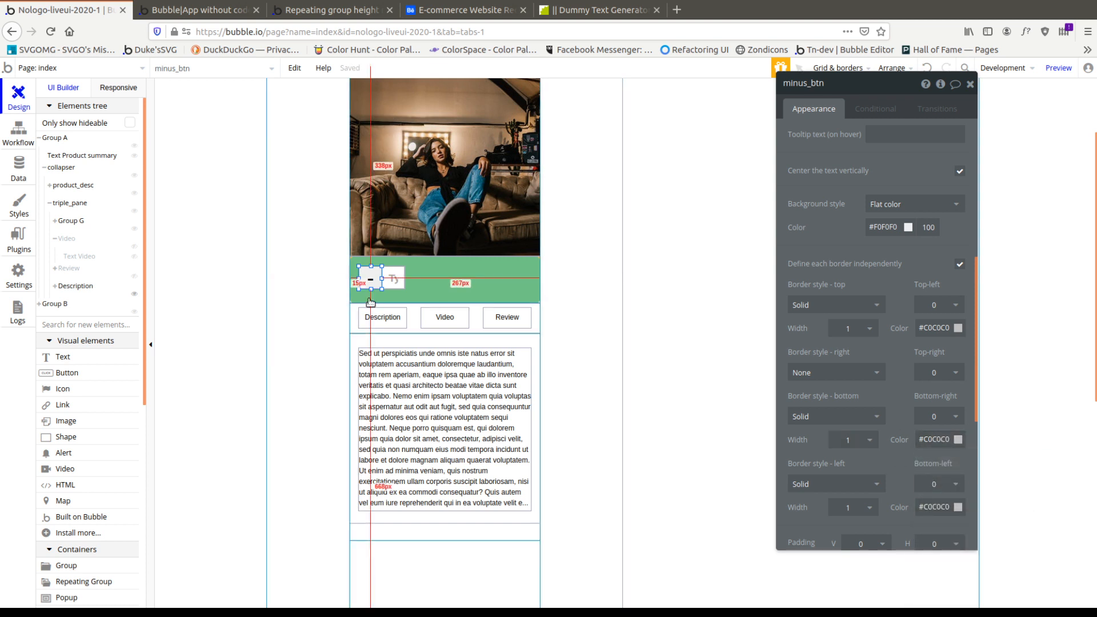
Duplicate minus_btn and place the copy flush against the input's right edge, 92 px from the green group's left edge.
left_click_drag(372, 280, 417, 282)
key("ctrl+z")
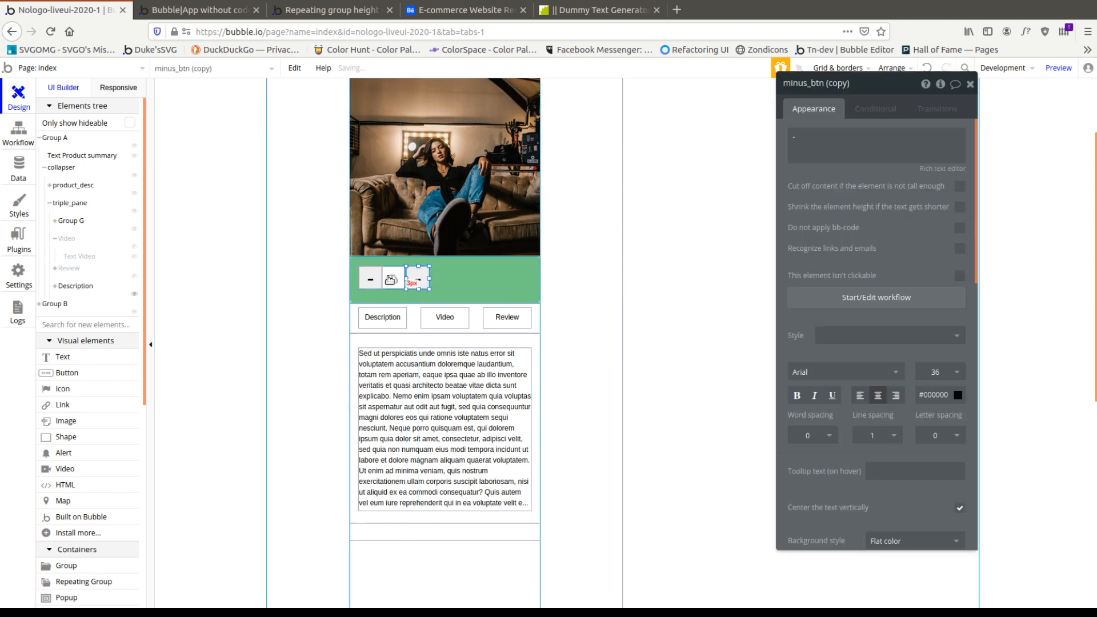
left_click(394, 280)
left_click(418, 280)
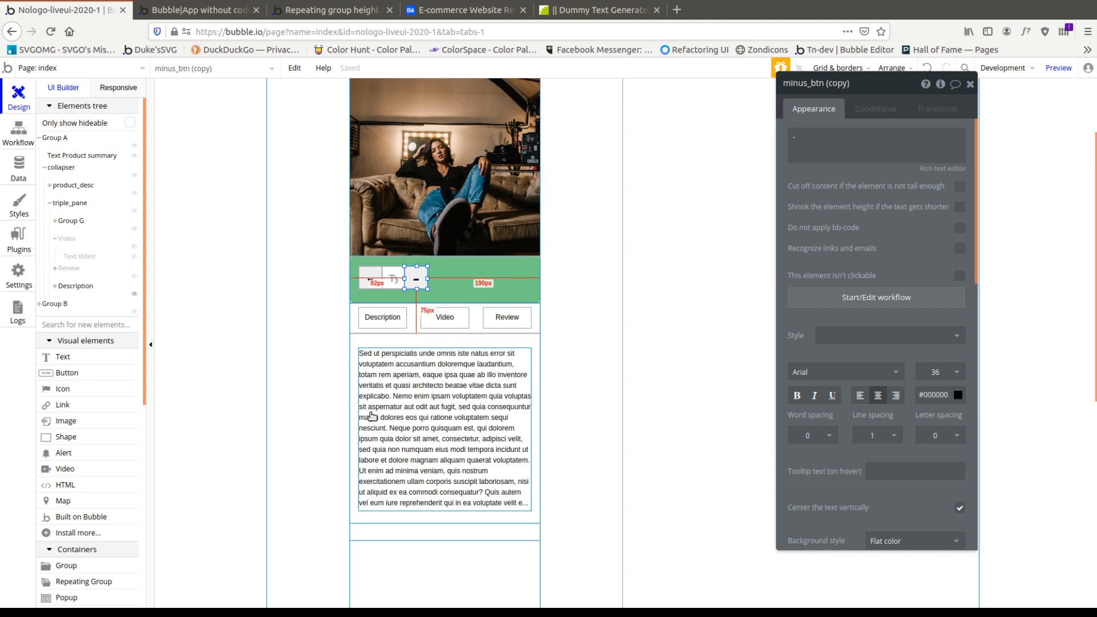
left_click(394, 279)
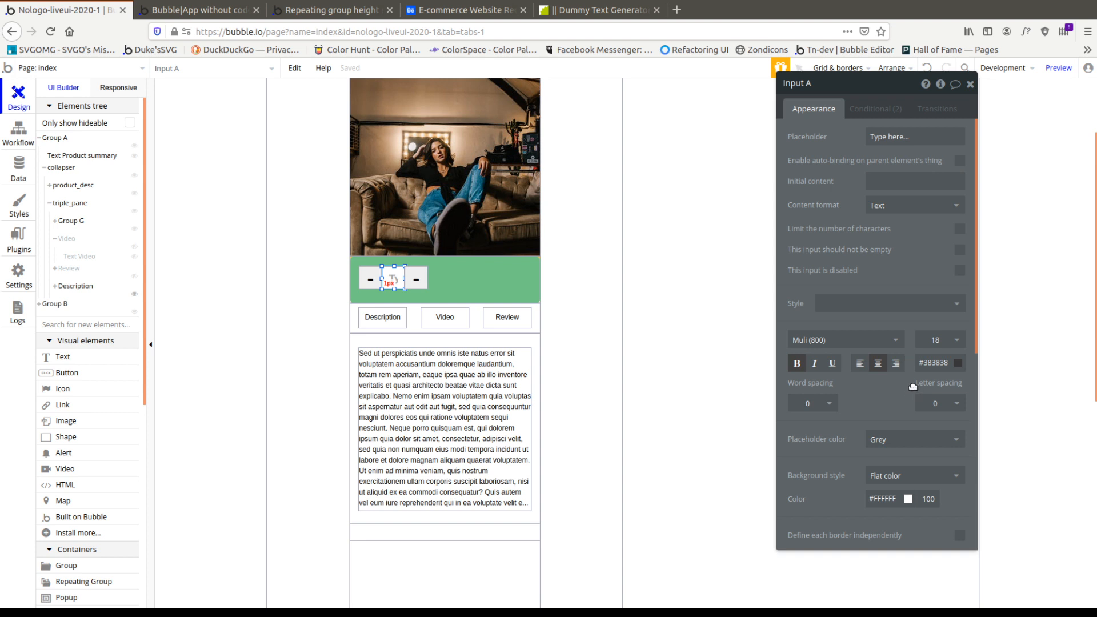
Set the minus_btn copy's right border style to Solid and its left border style to None.
left_click(416, 279)
scroll(917, 383, "down", 10)
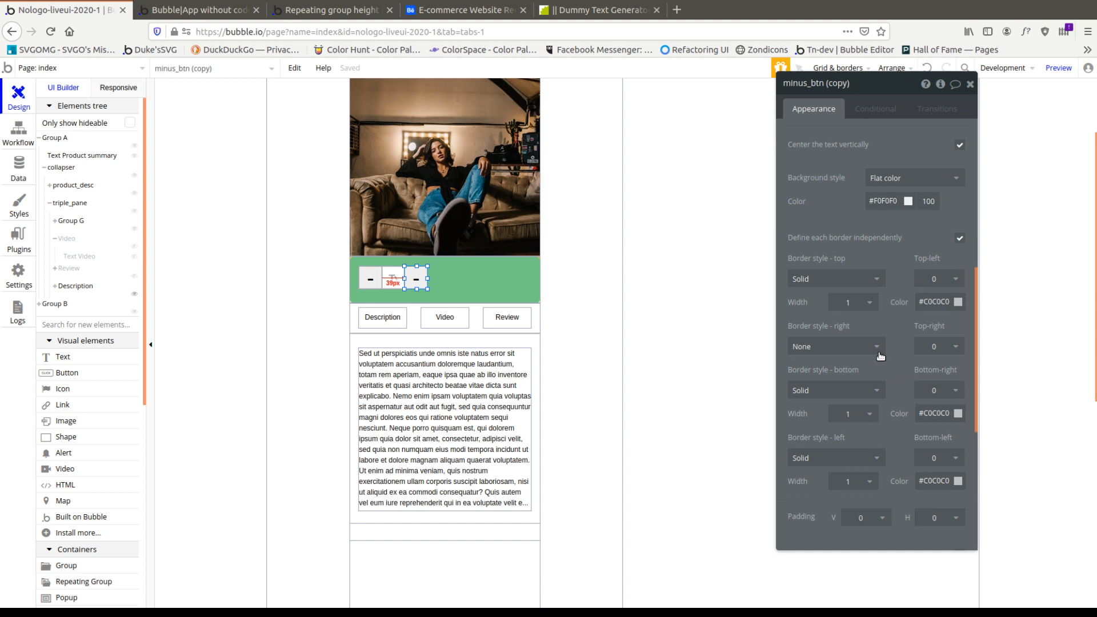
left_click(877, 347)
left_click(850, 382)
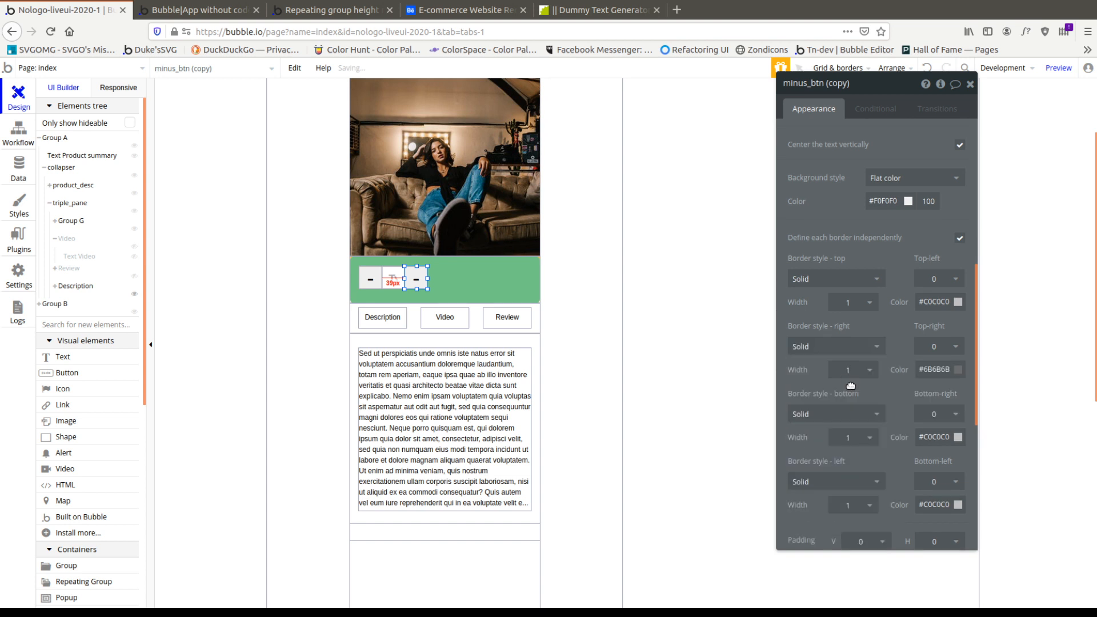
left_click(868, 419)
left_click(892, 399)
scroll(892, 399, "down", 1)
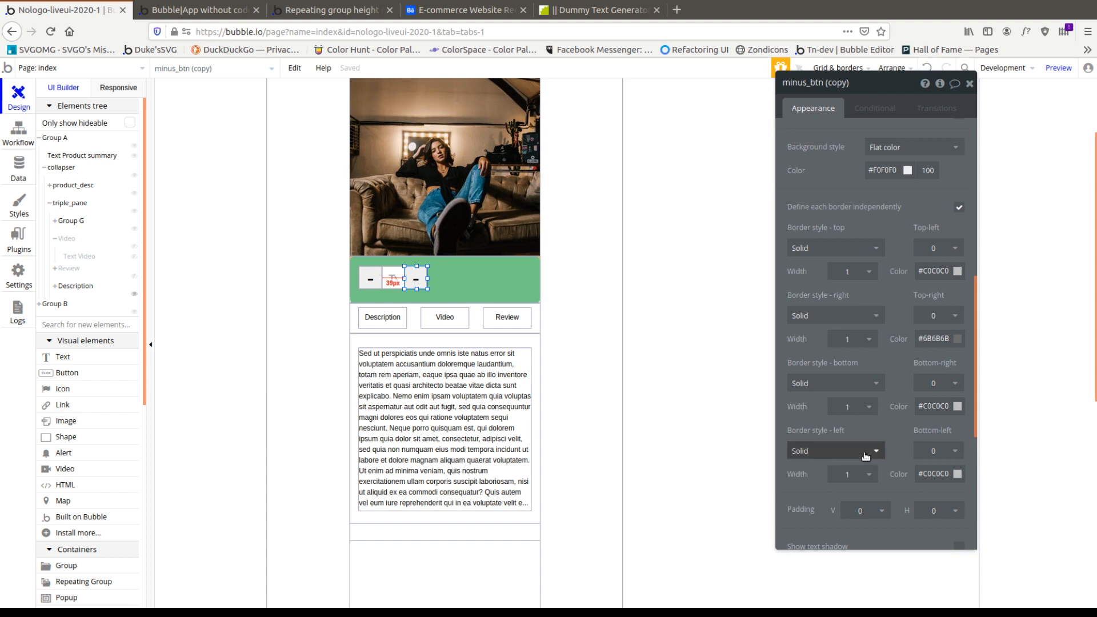
left_click(866, 455)
left_click(846, 468)
Set the color of the minus_btn copy's right border to #C0C0C0.
left_click(940, 339)
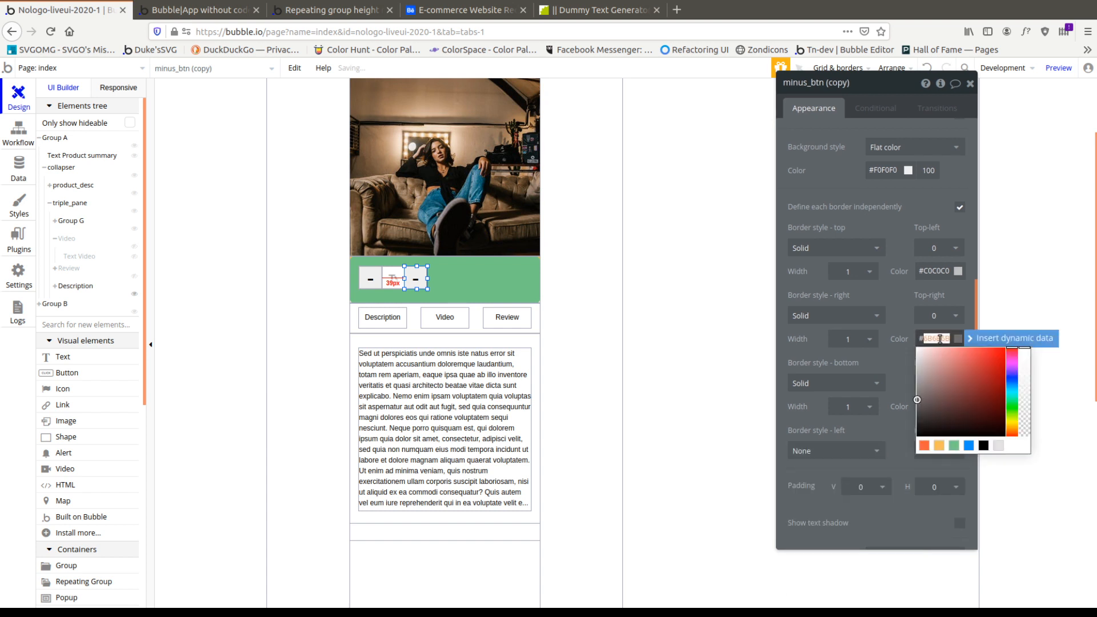
type("C0C0C0")
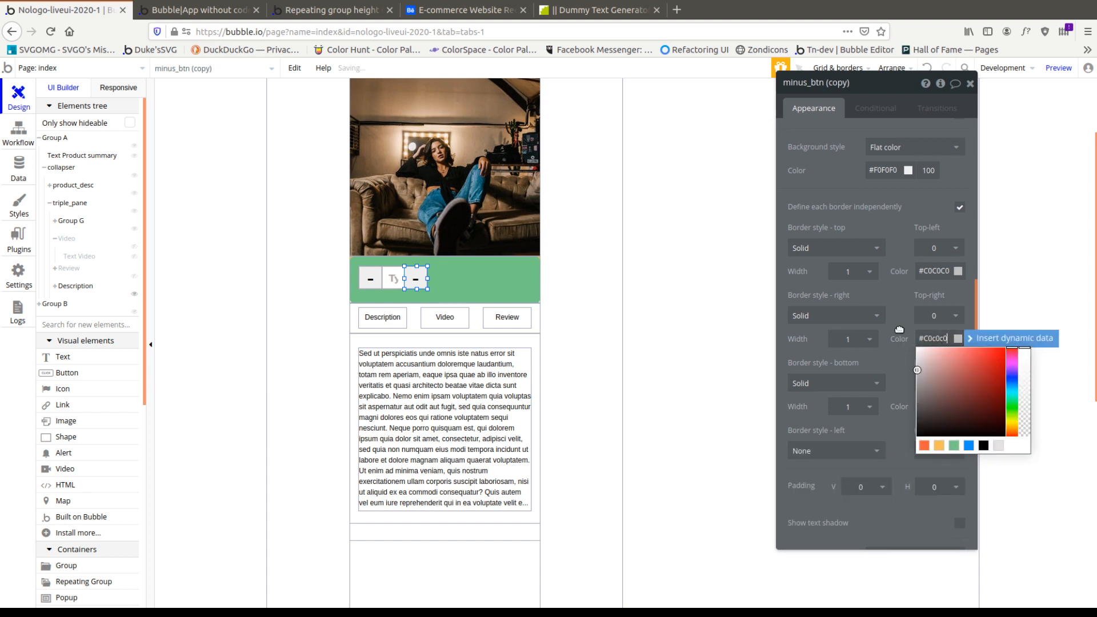
left_click(892, 307)
left_click(482, 299)
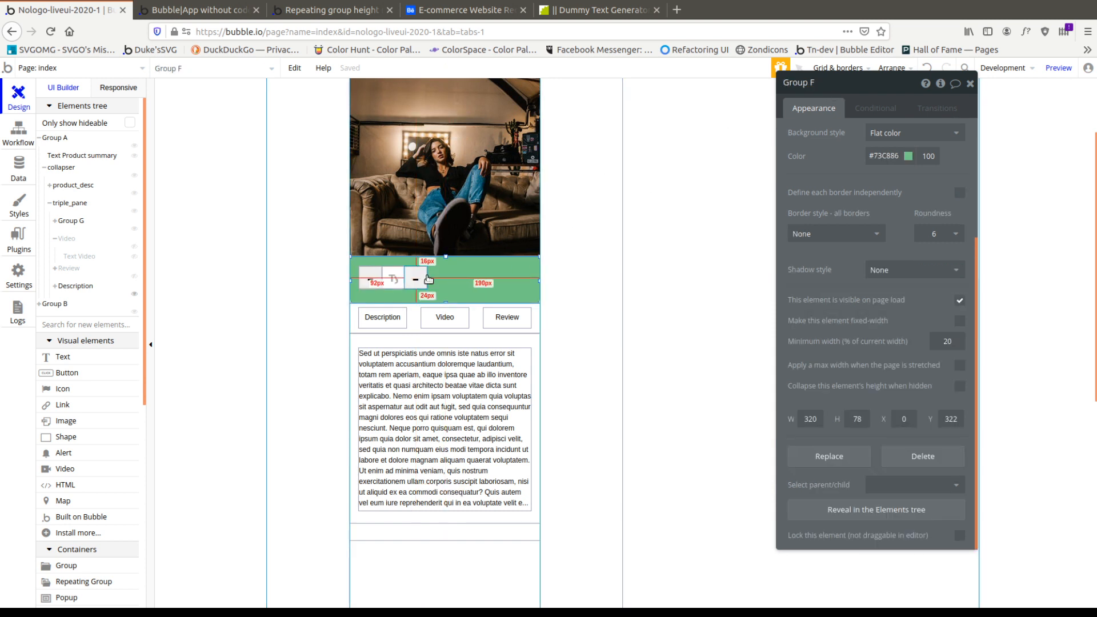
scroll(479, 336, "up", 2)
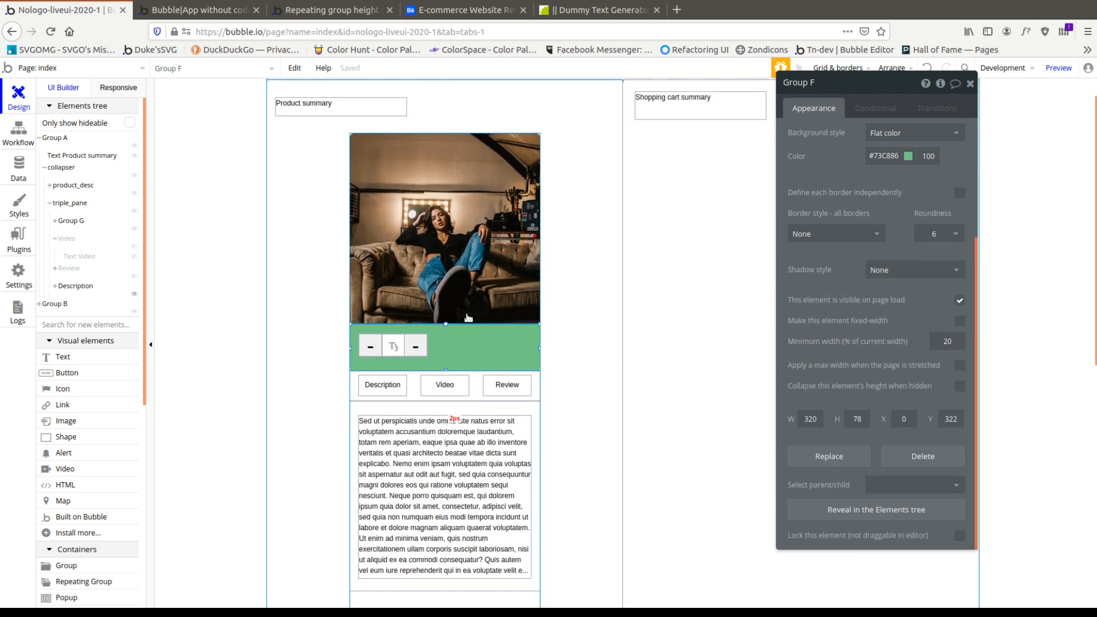
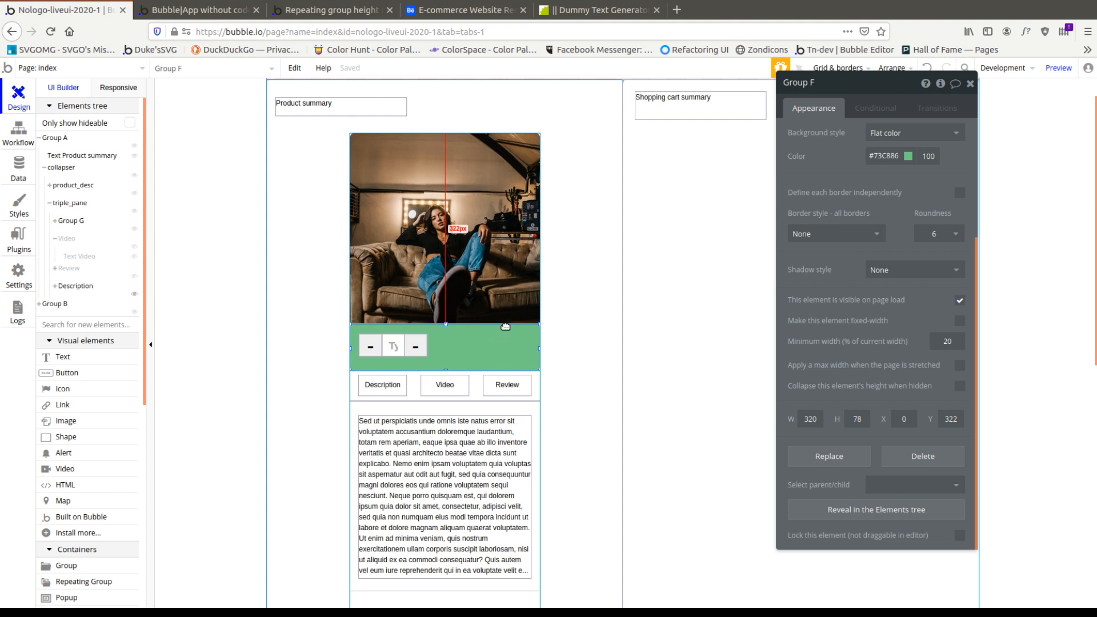
scroll(506, 326, "down", 1)
scroll(571, 366, "up", 2)
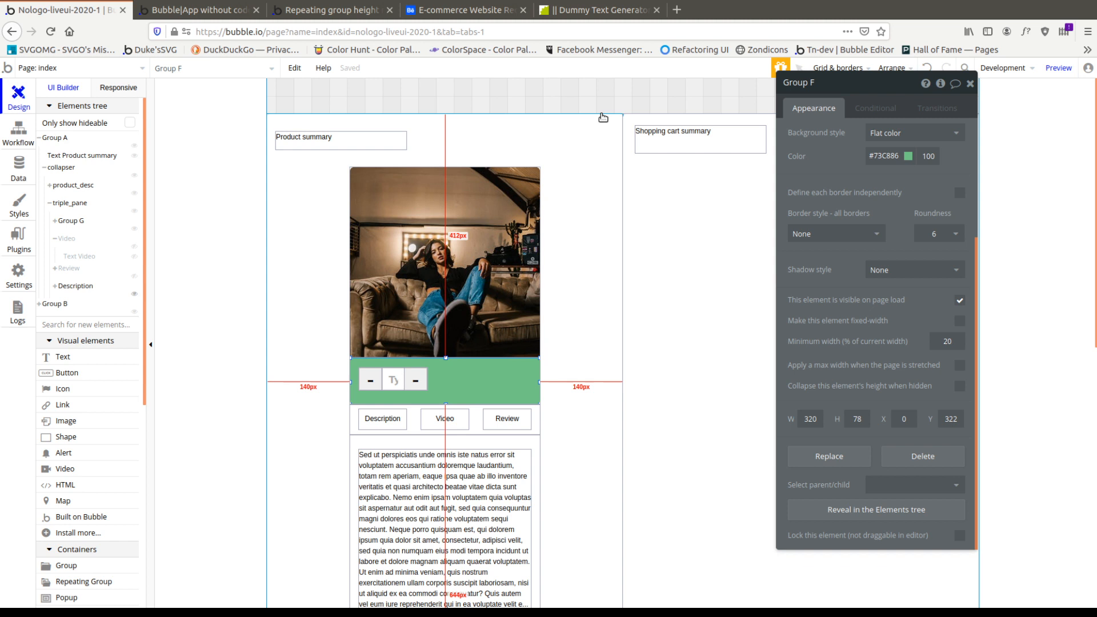
left_click(682, 197)
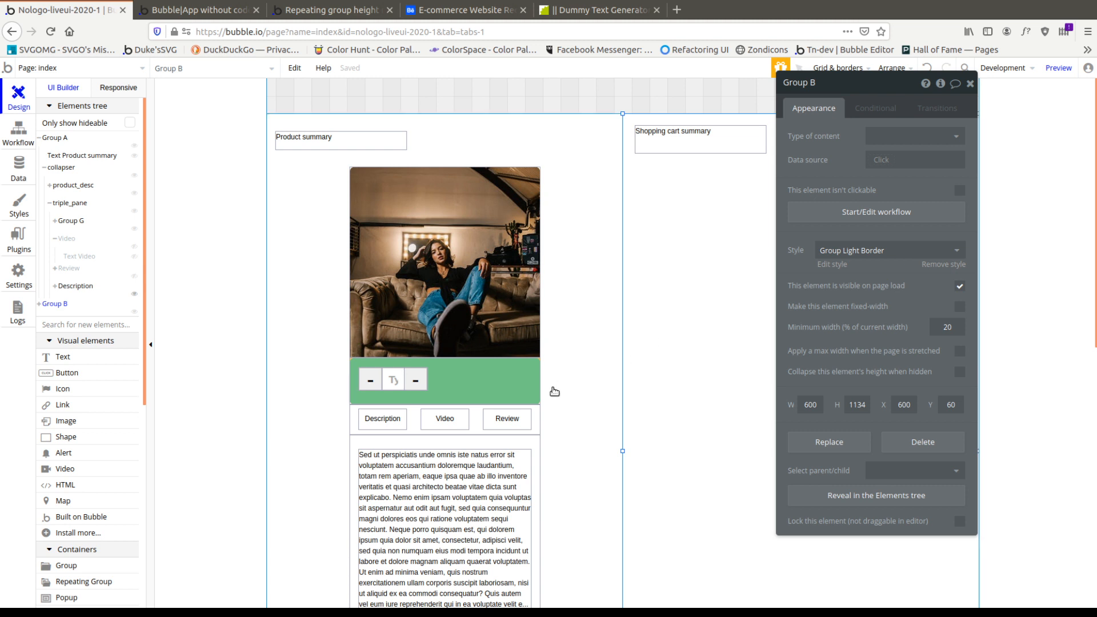
left_click(519, 391)
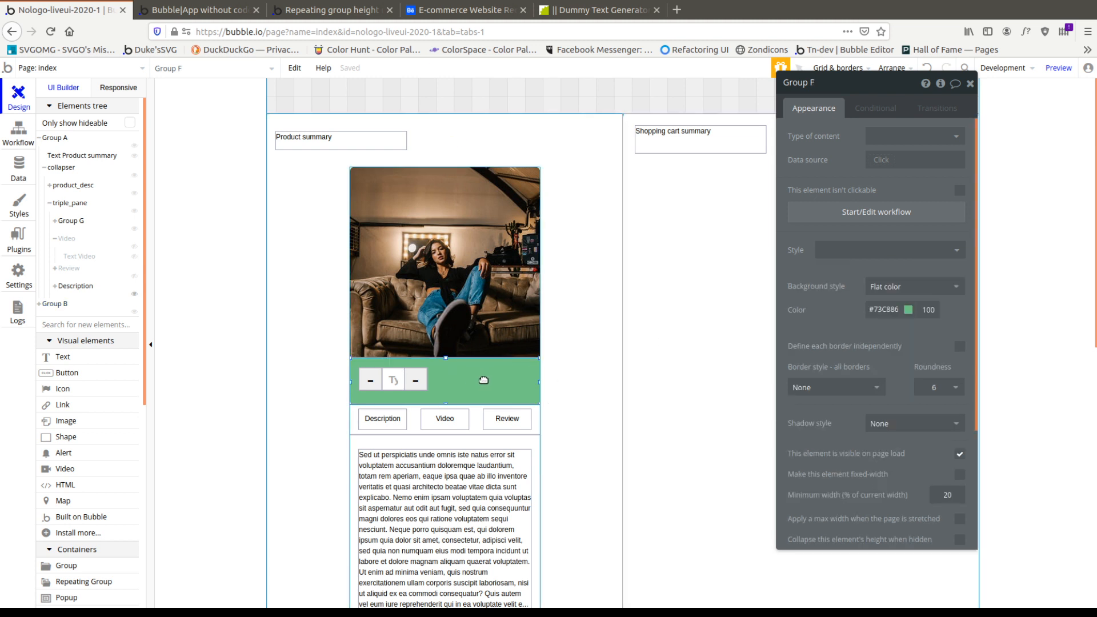
Copy the Description tab text into the green group right of the quantity controls, about 160 px wide with fully rounded corners.
left_click(387, 423)
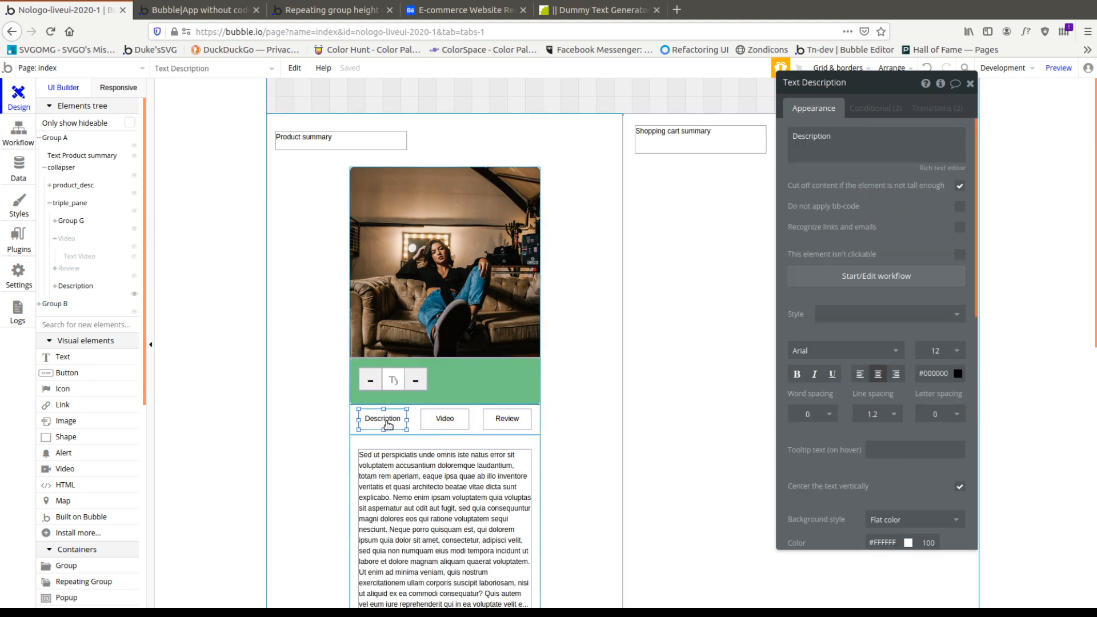
left_click_drag(387, 423, 529, 383)
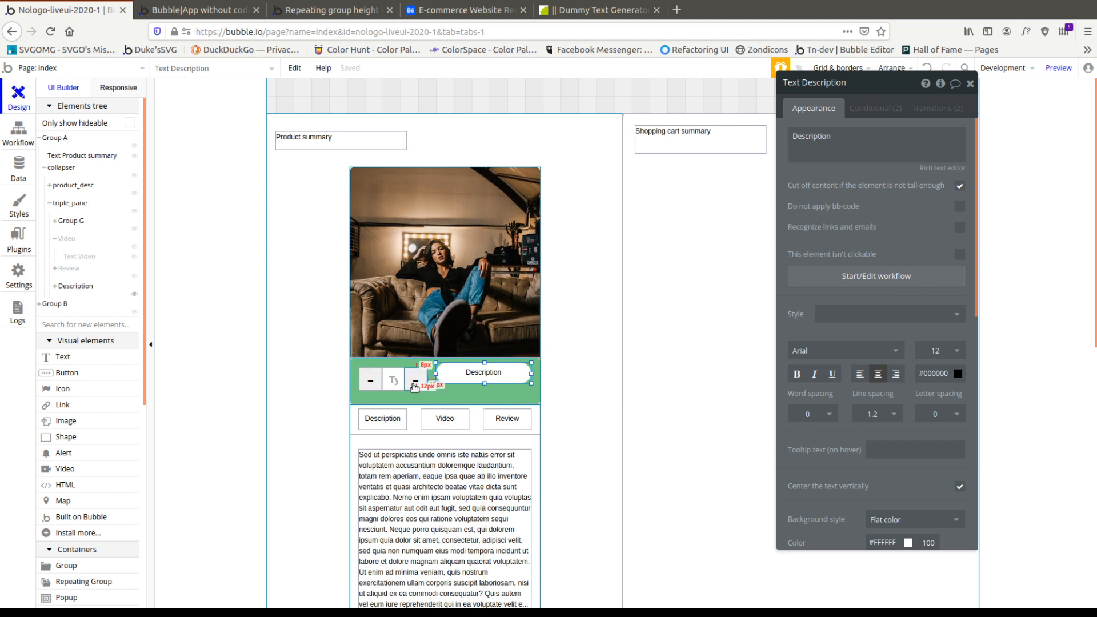
left_click(416, 380)
left_click(462, 374)
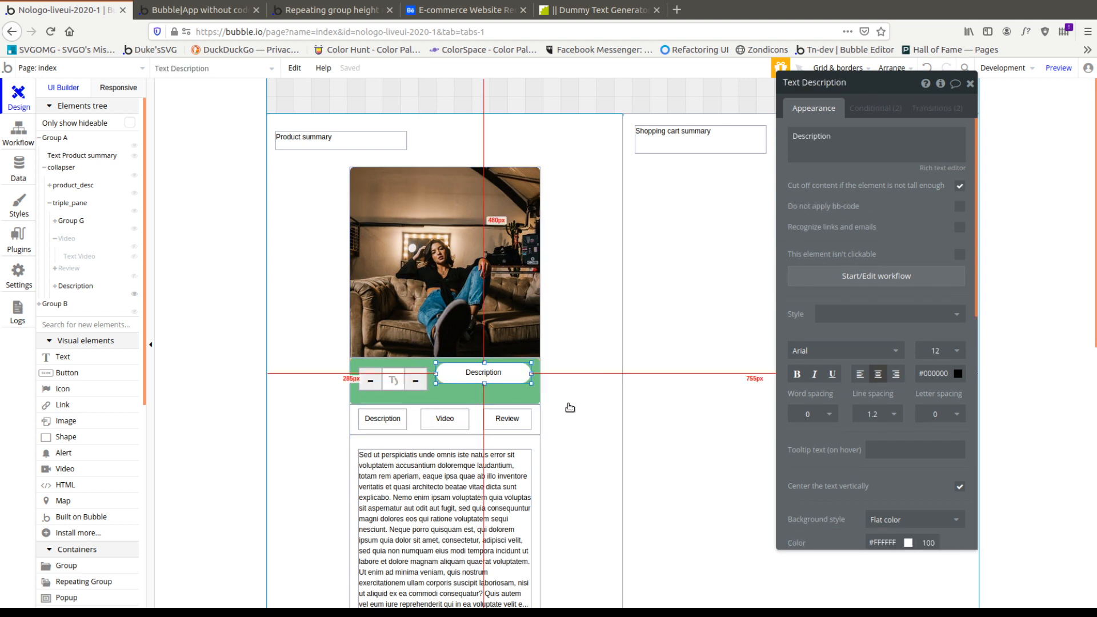
Center the Description copy vertically in the green group and adjust it to 40 px high at Y 16.
right_click(484, 382)
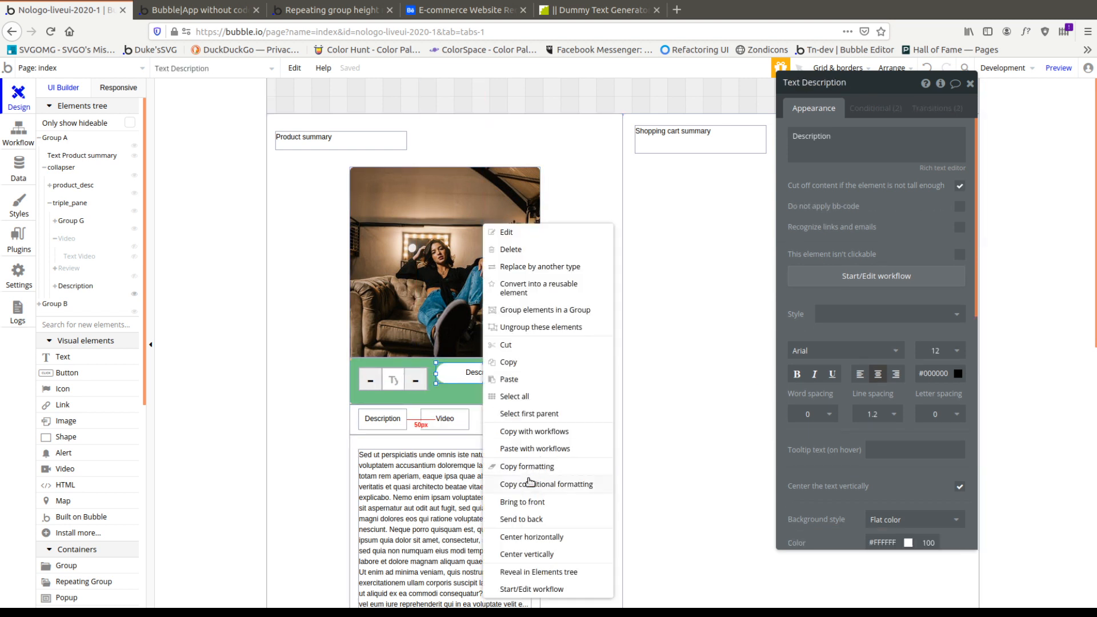
left_click(533, 554)
left_click_drag(486, 374, 487, 372)
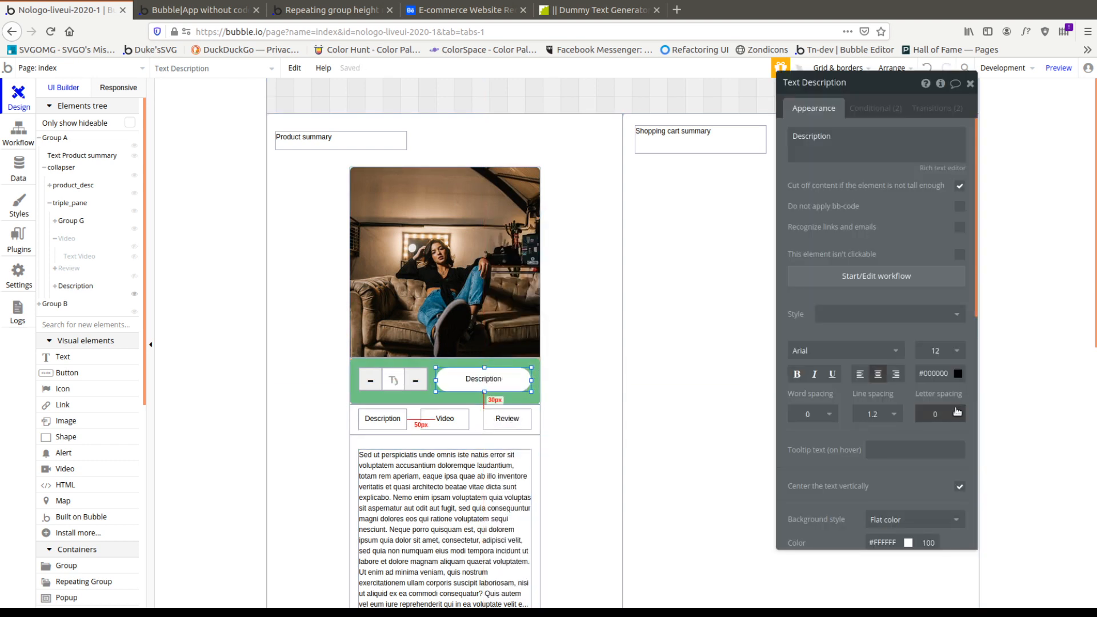
Set the Description copy's roundness to 6 and its background color to #0091FF.
scroll(940, 425, "down", 5)
left_click(933, 287)
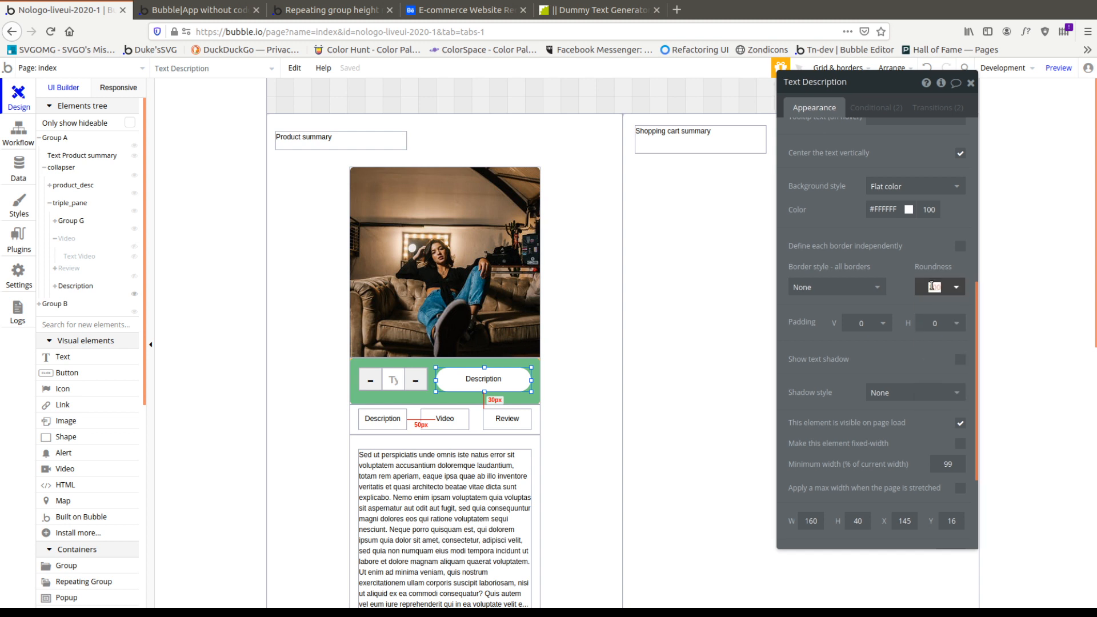
type("6")
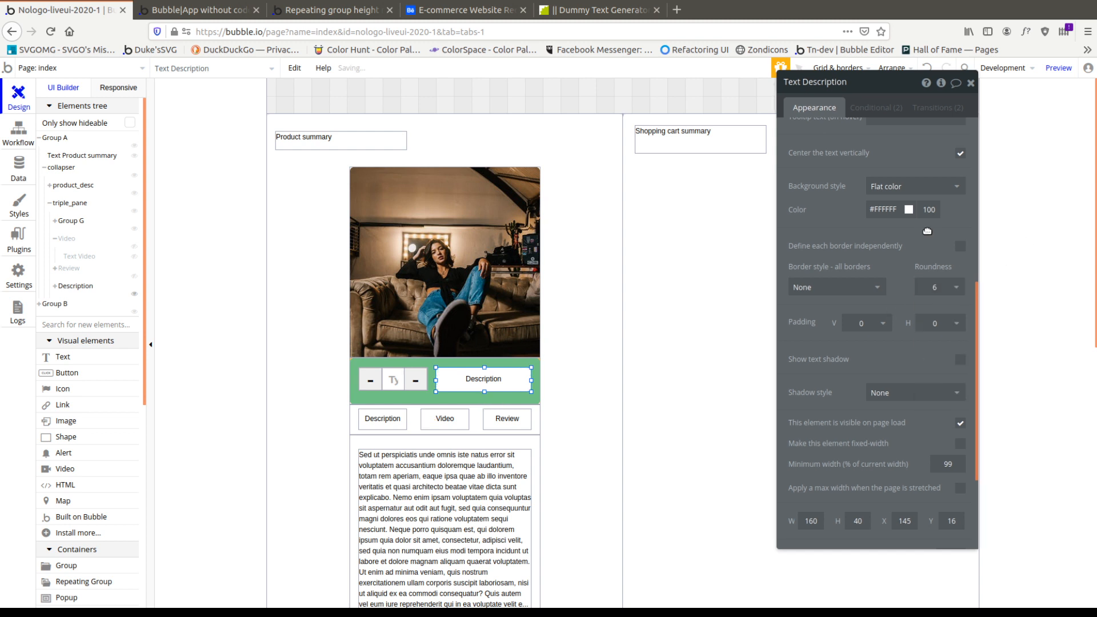
scroll(927, 247, "up", 3)
left_click(883, 391)
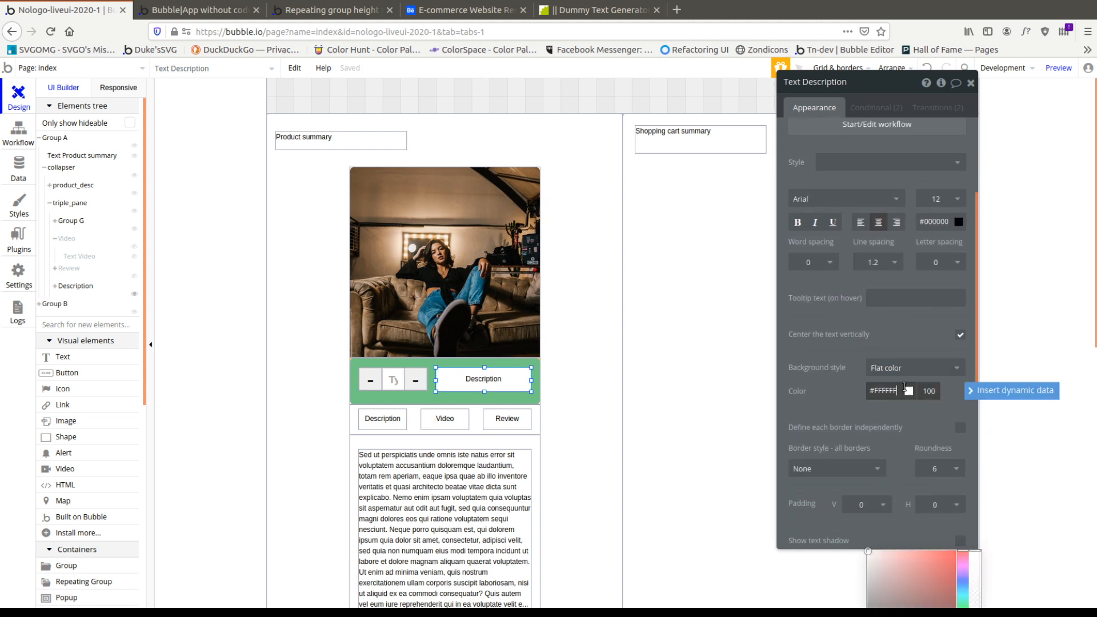
left_click(919, 498)
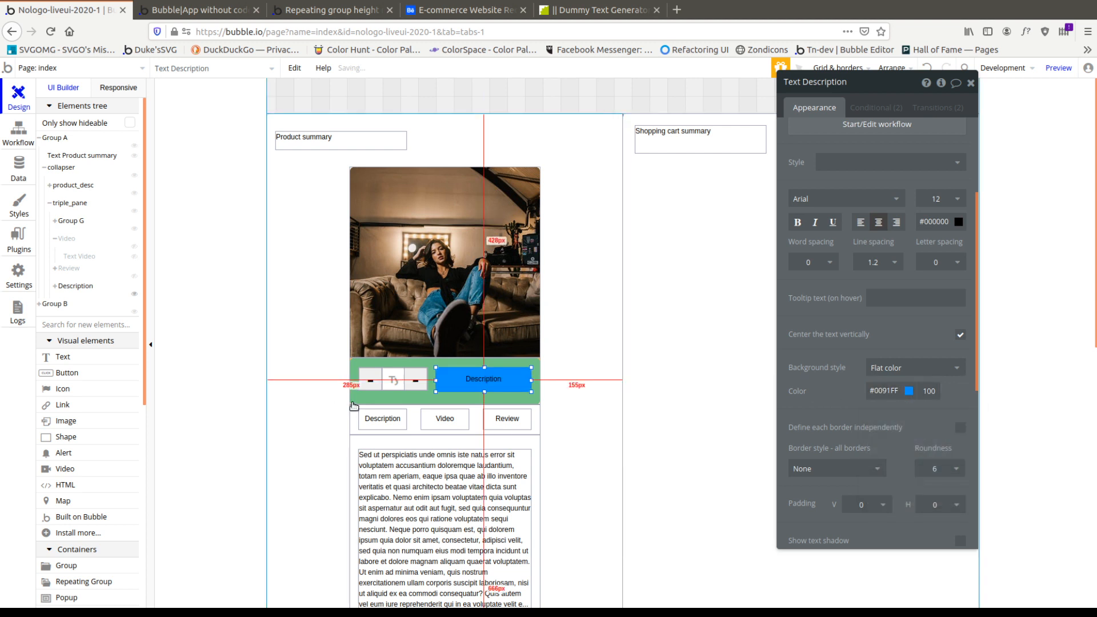
Set the Description copy's font size to 14 and its font color to #FFFFFF.
left_click(949, 199)
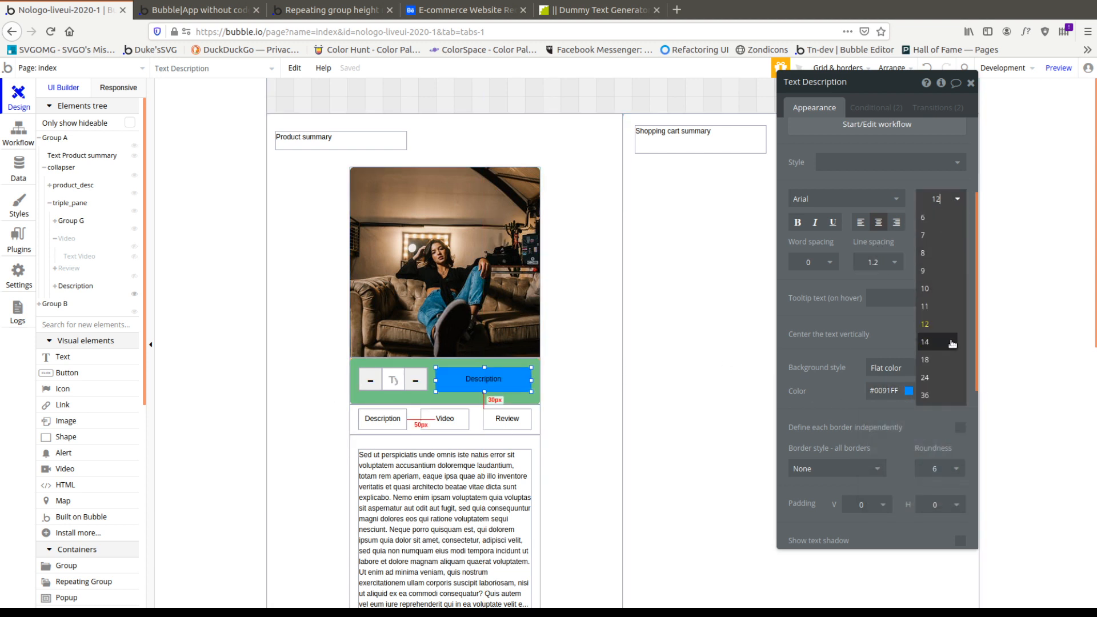
left_click(921, 303)
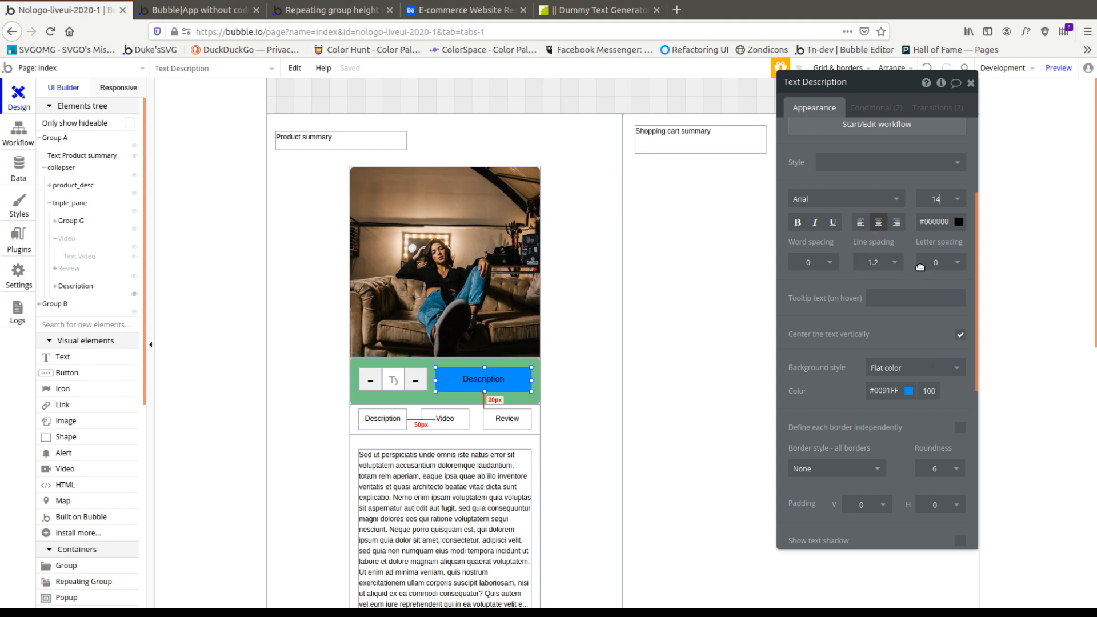
left_click(937, 199)
left_click(933, 222)
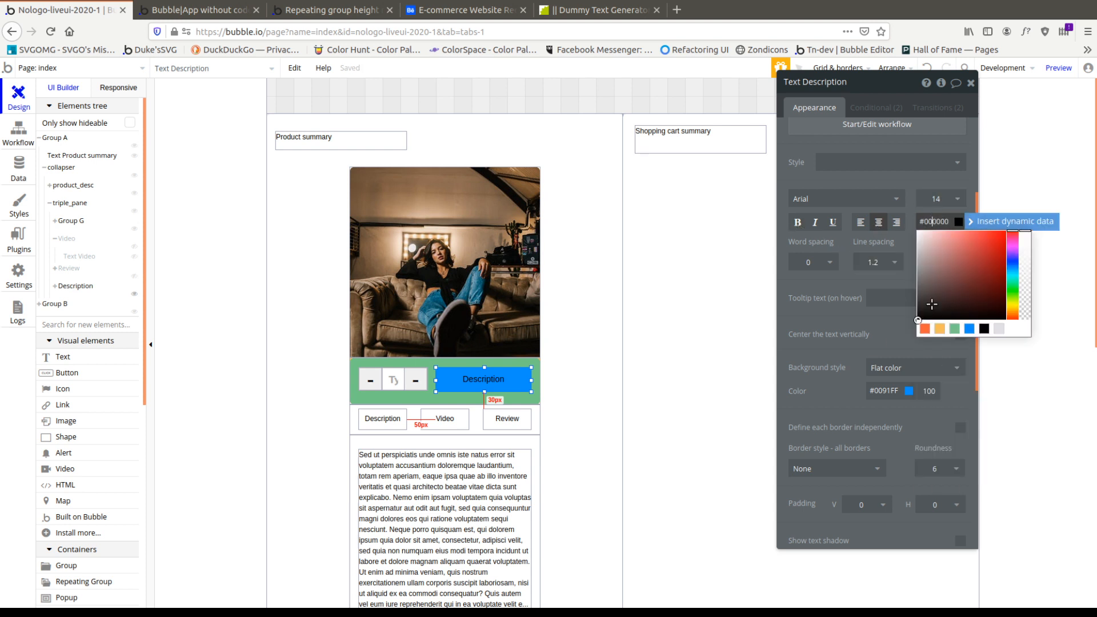
left_click(497, 397)
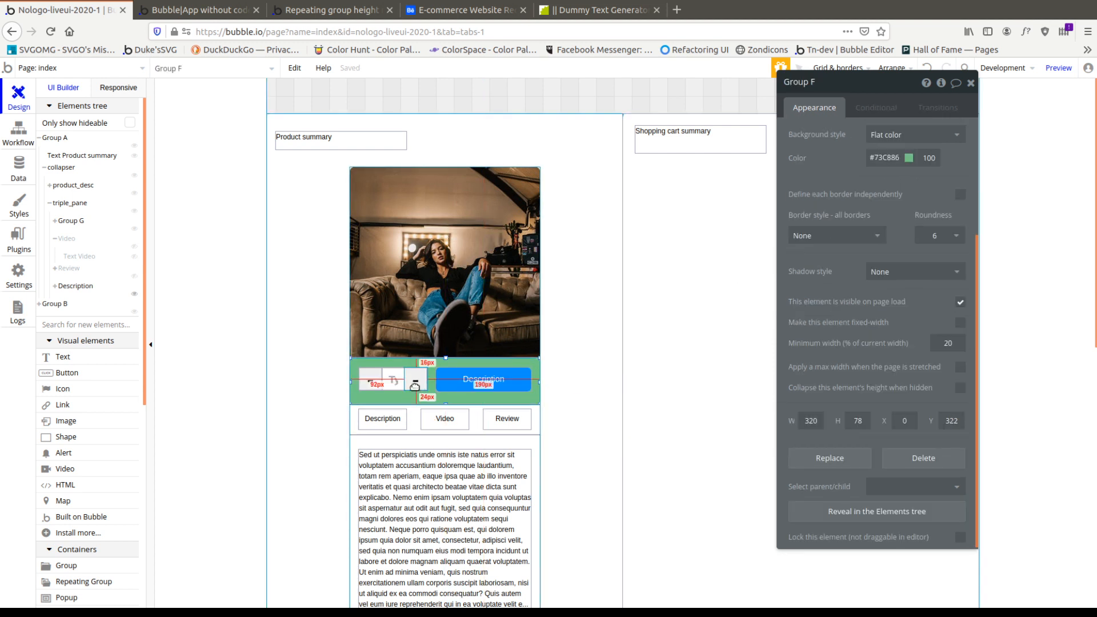
Change the minus_btn copy's text to + and set its font size to 24.
left_click(415, 387)
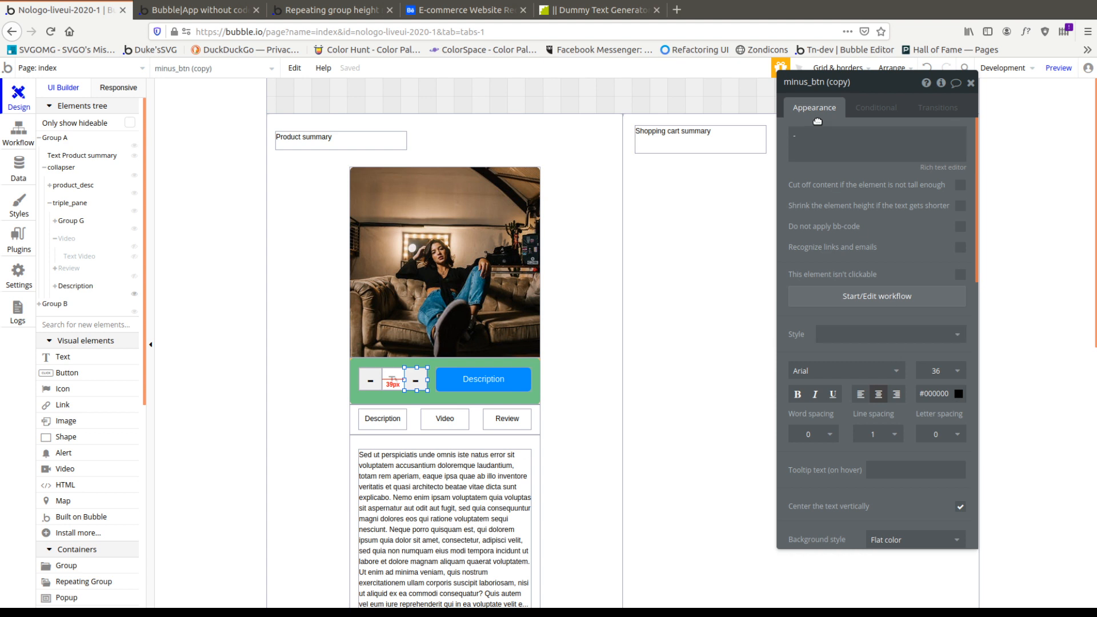
left_click(817, 134)
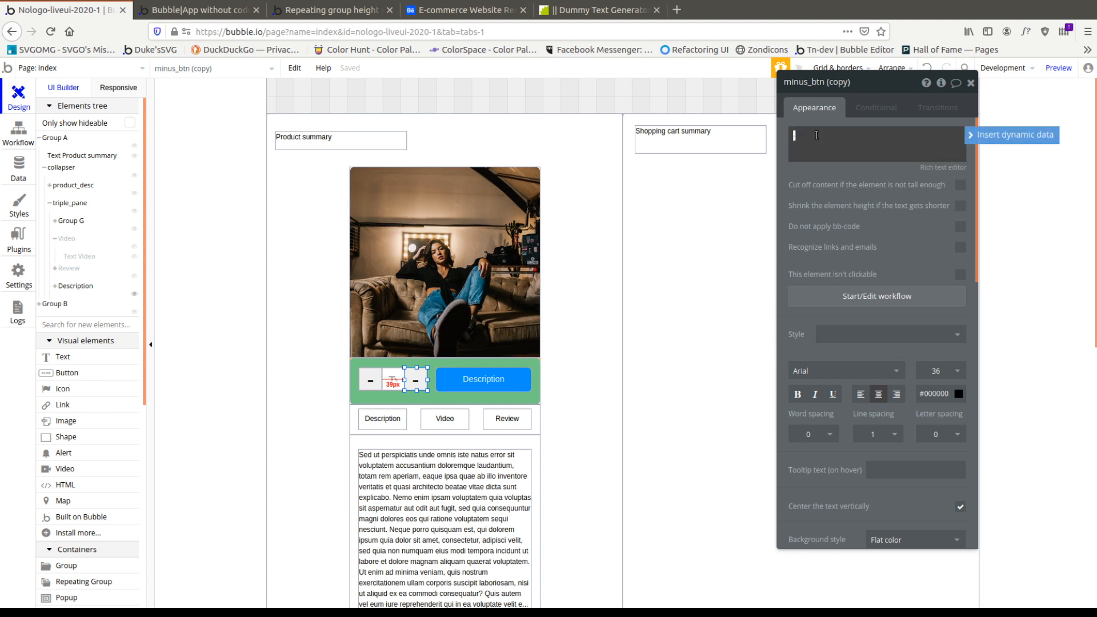
left_click(917, 378)
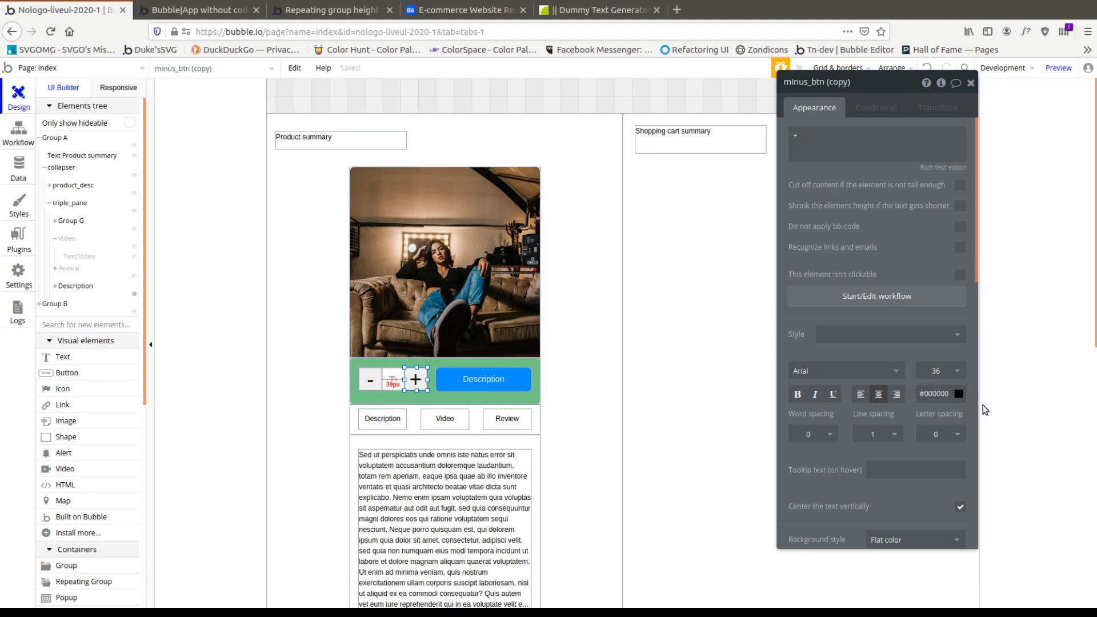
left_click(938, 371)
left_click(933, 549)
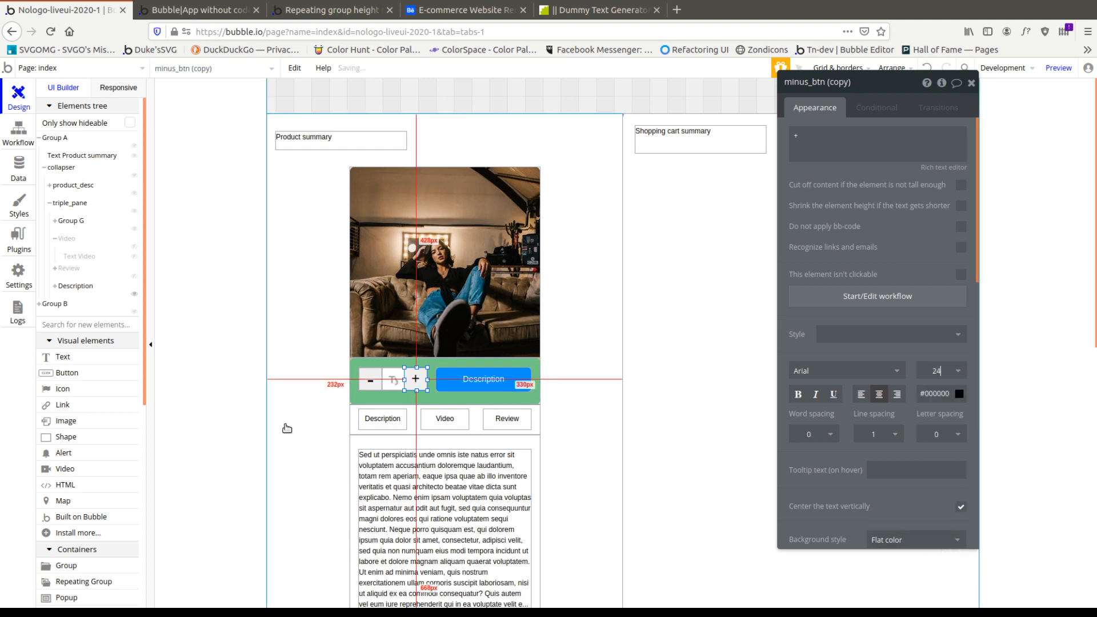
Set the font size of the original minus_btn to 24.
left_click(371, 380)
left_click(938, 371)
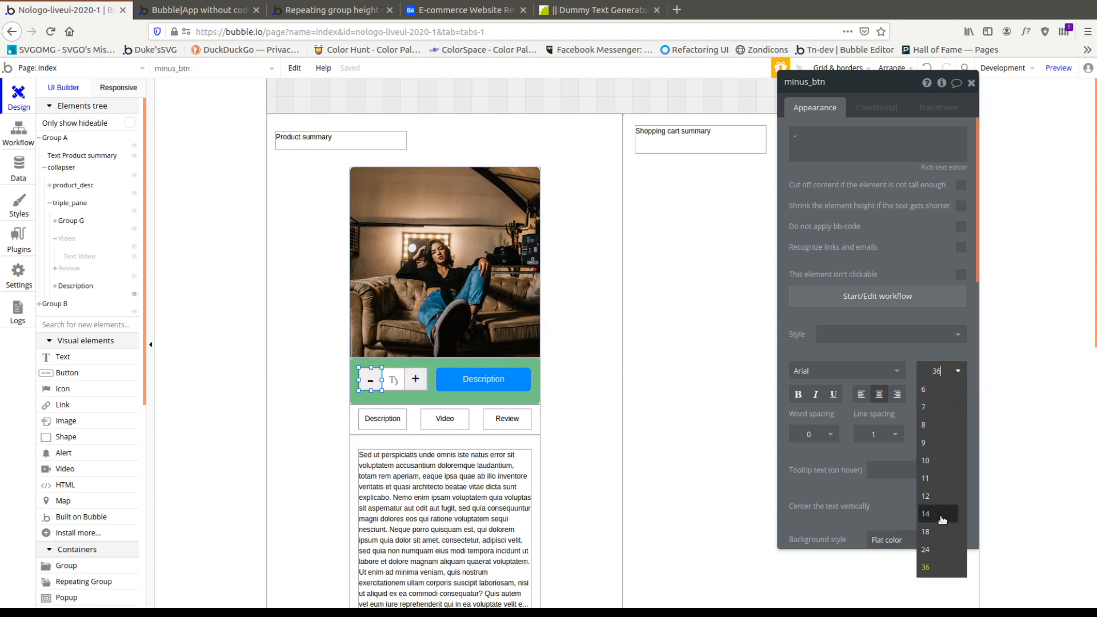
left_click(937, 550)
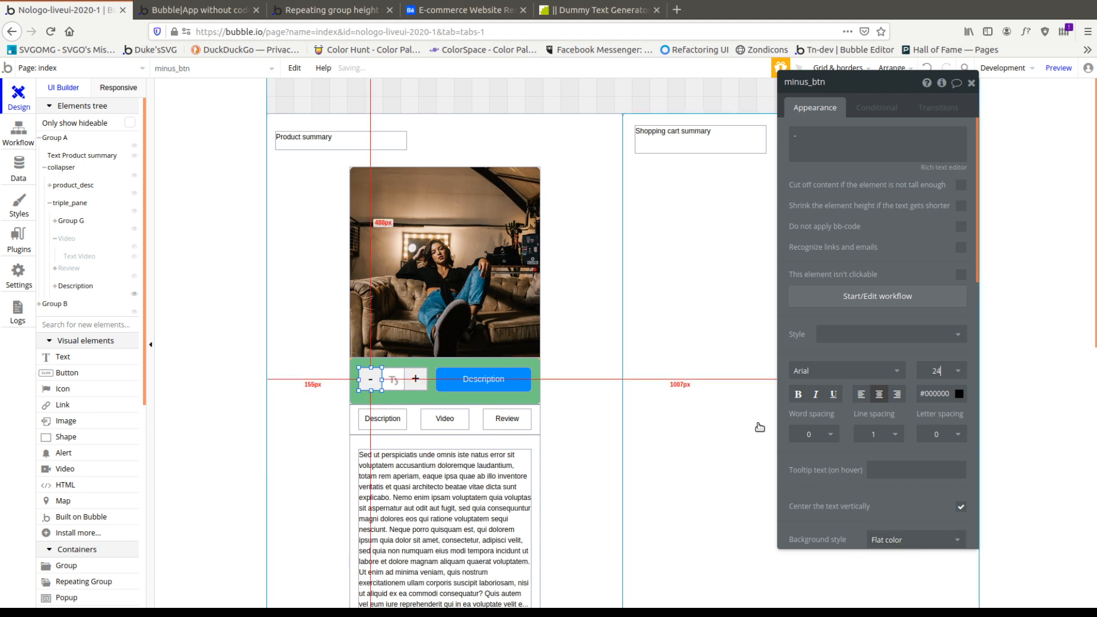
left_click(869, 344)
Replace the text of the blue button in the green group with "Add to CARD".
left_click(393, 379)
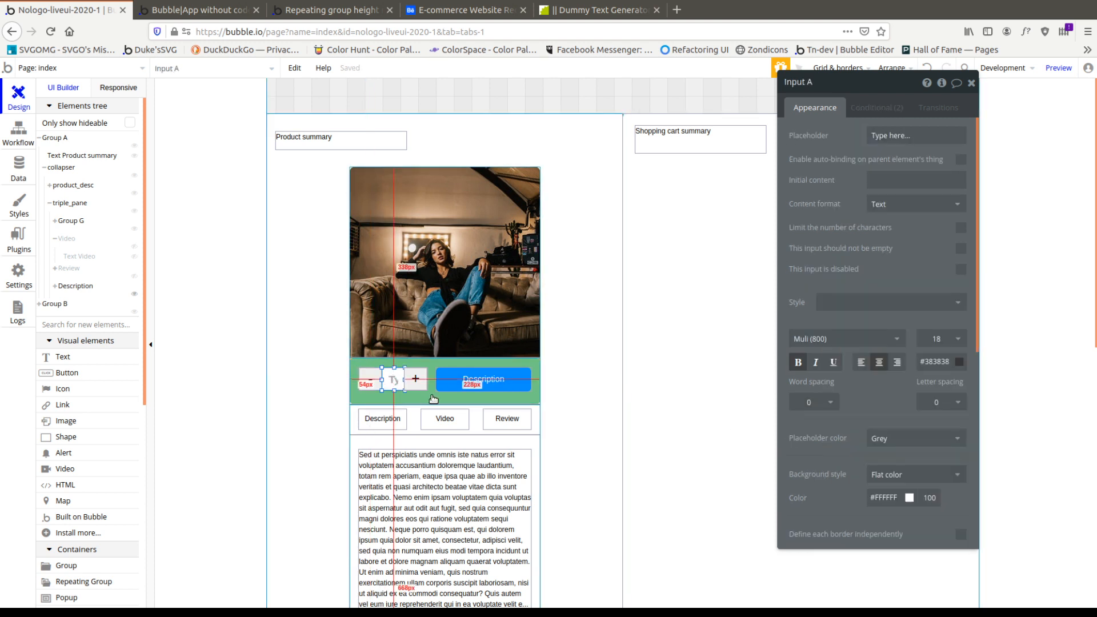
left_click(468, 379)
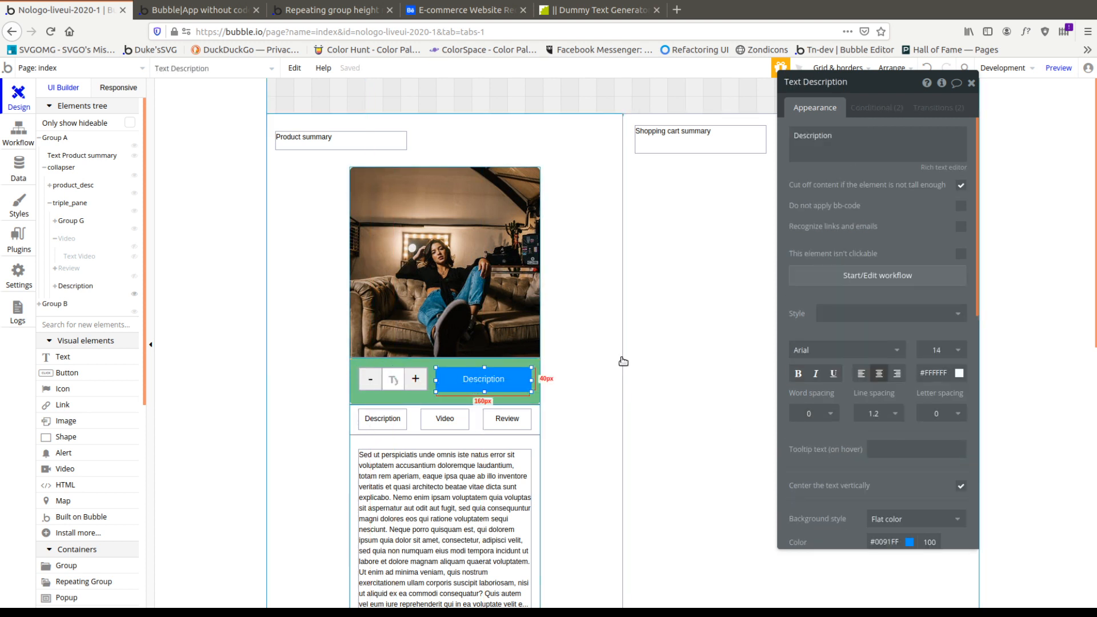
triple_click(885, 136)
type("Add to CARD")
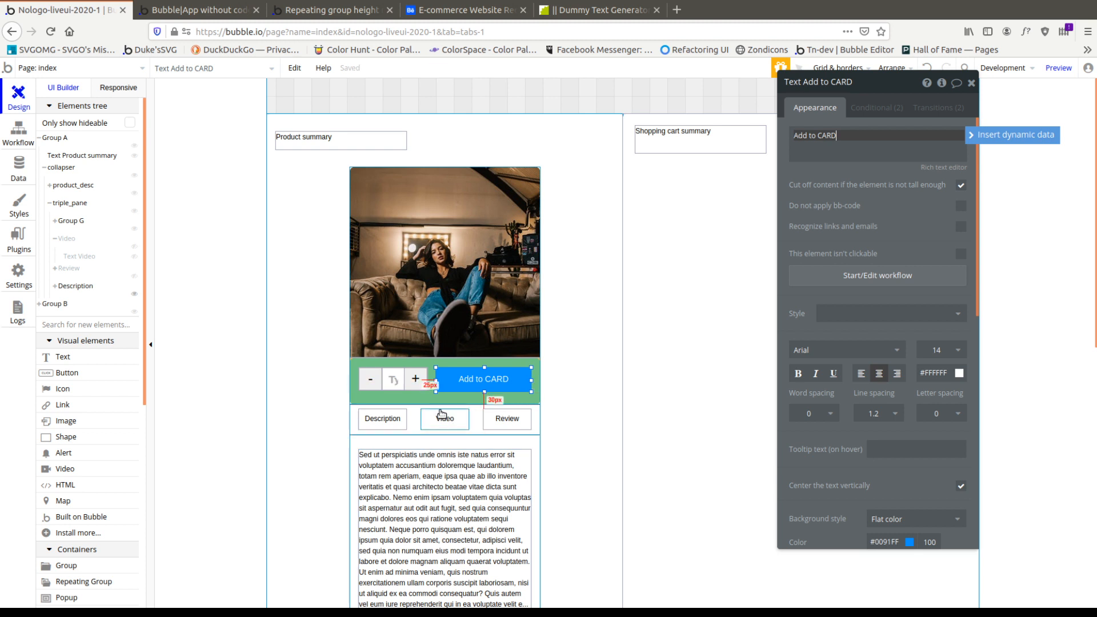
left_click(392, 382)
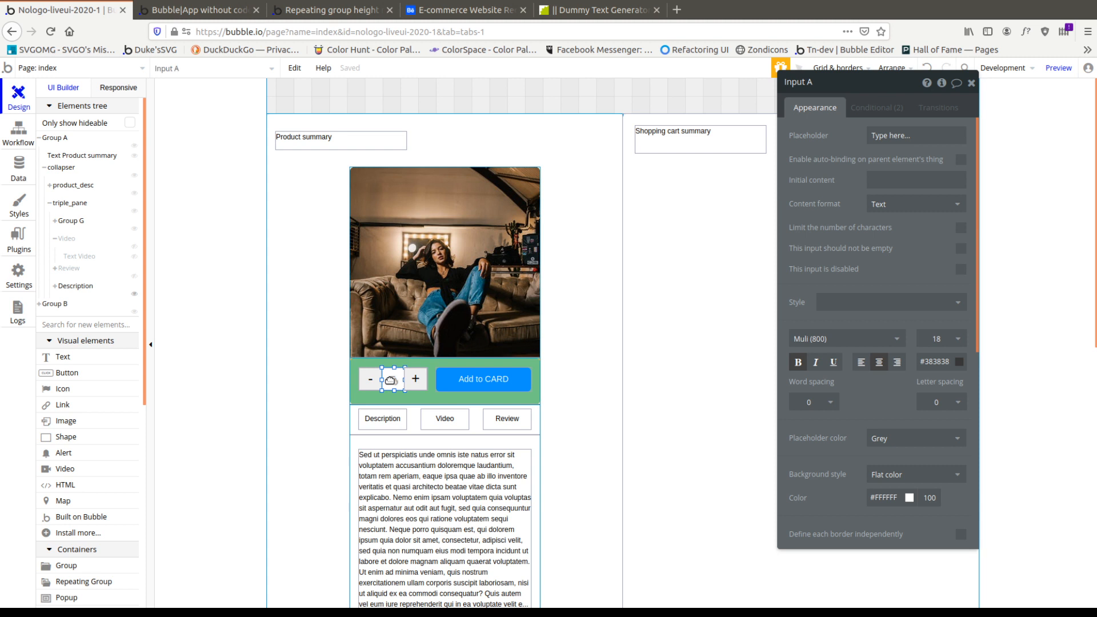
triple_click(901, 135)
left_click(940, 181)
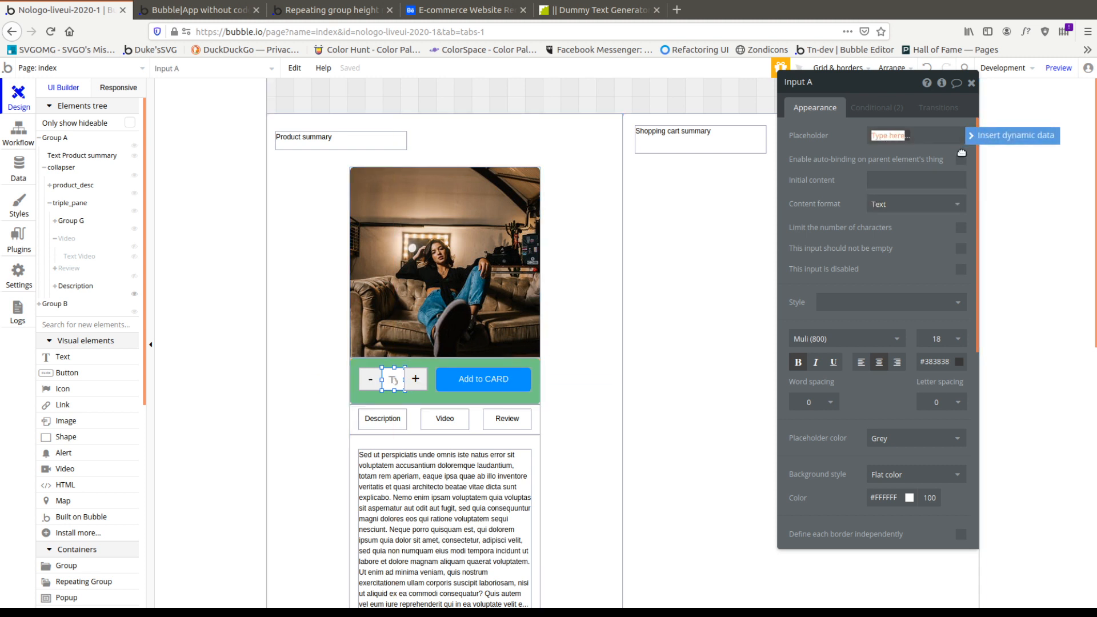
Create a custom state named Product_qty of type number on Group A with default value 0.
left_click(489, 142)
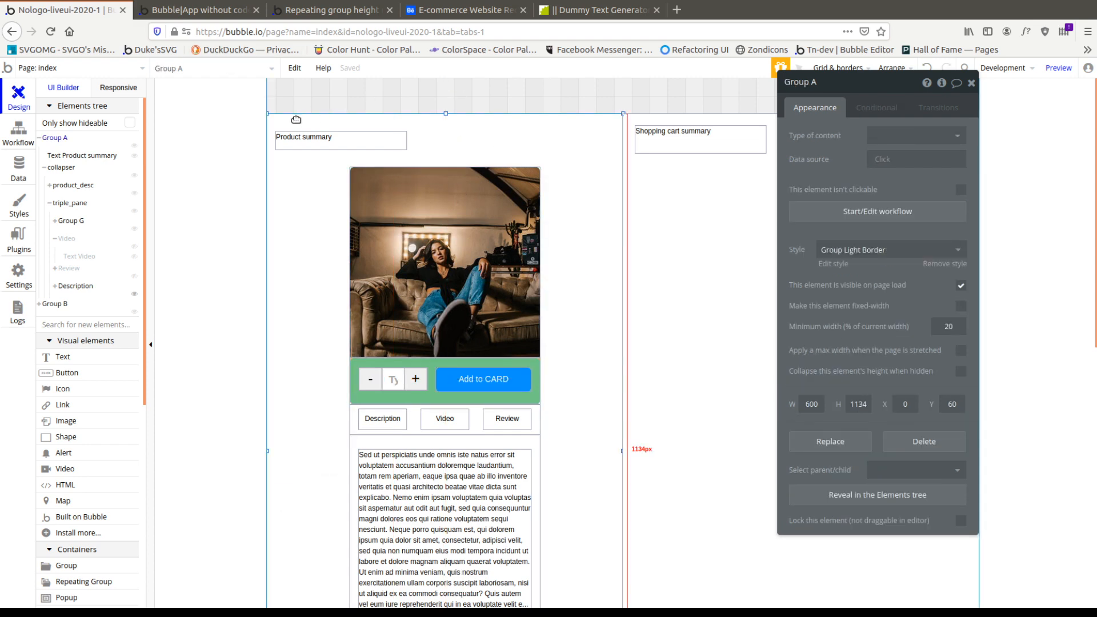
left_click(942, 83)
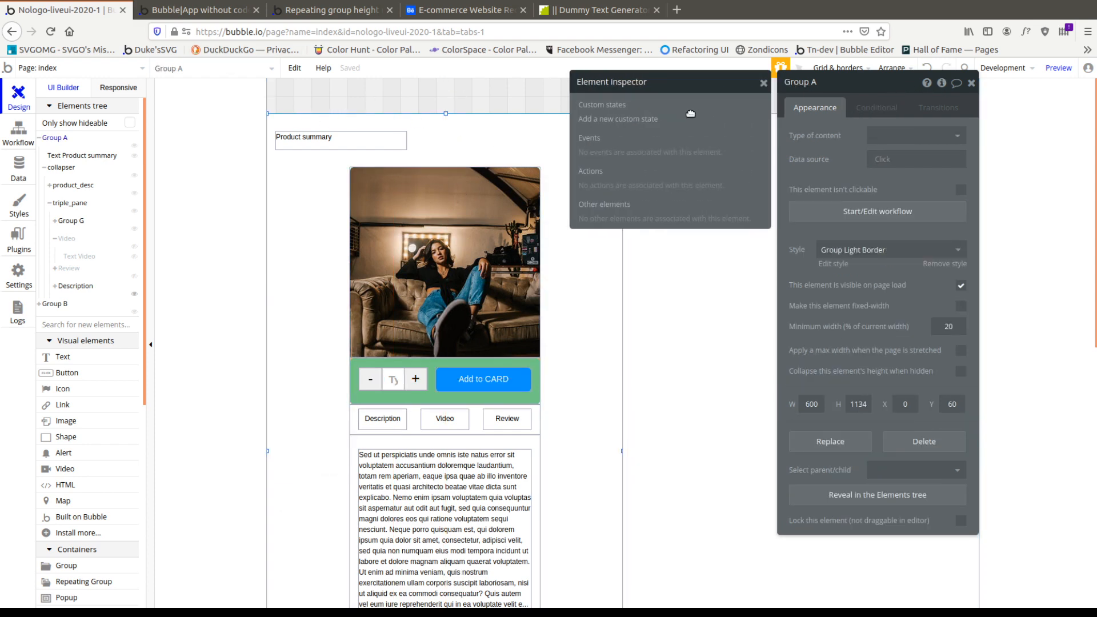
left_click(650, 120)
type("Pro")
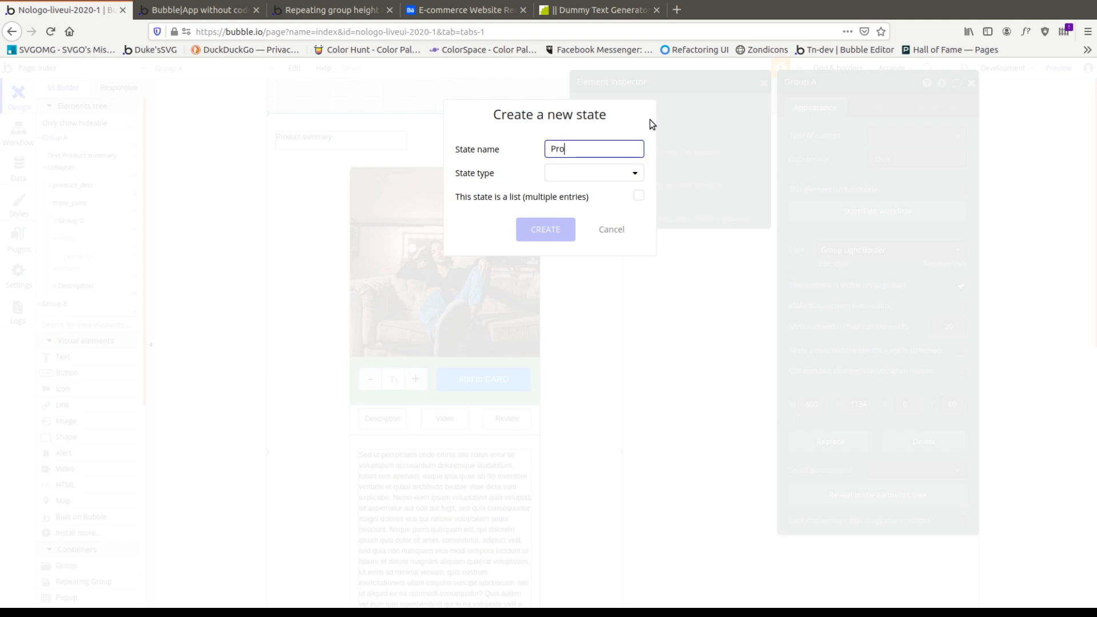
type("duct_qty")
left_click(601, 171)
left_click(581, 212)
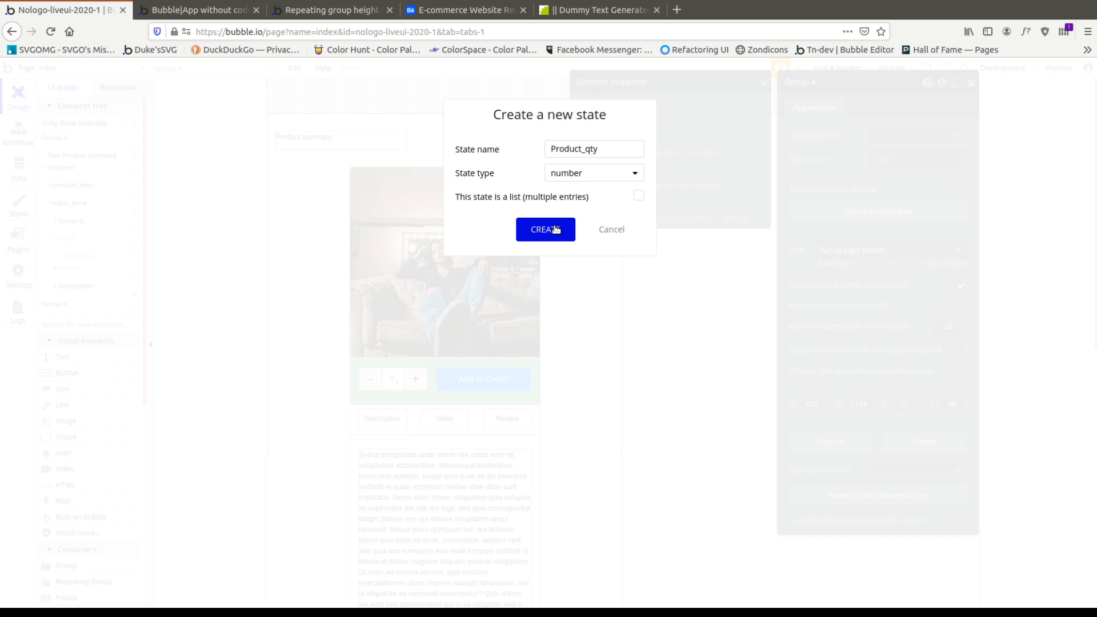
left_click(553, 229)
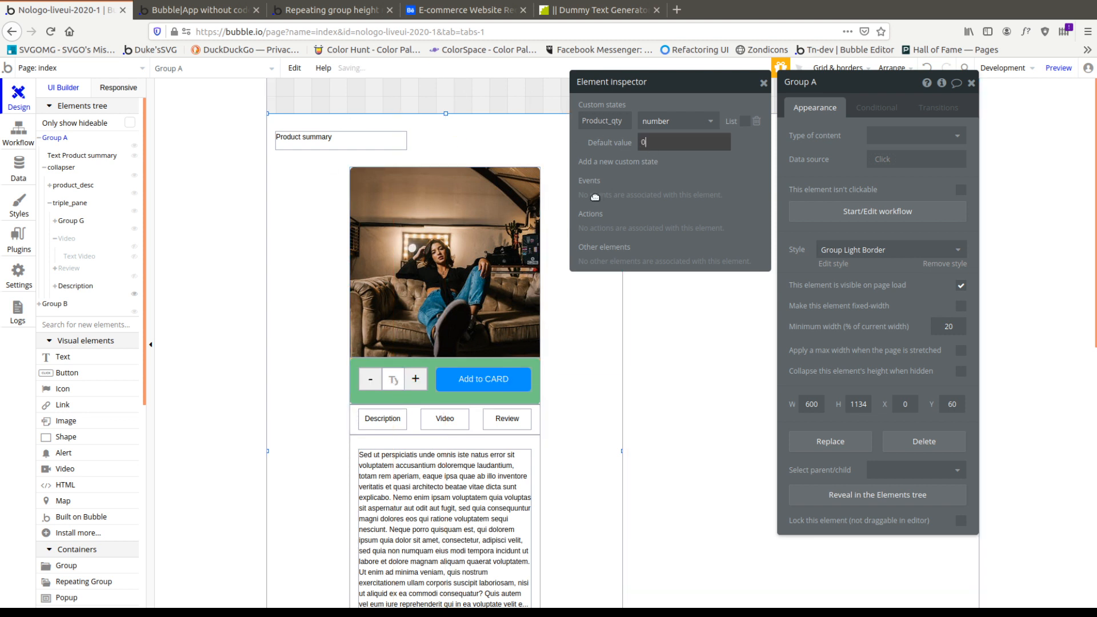
left_click(427, 378)
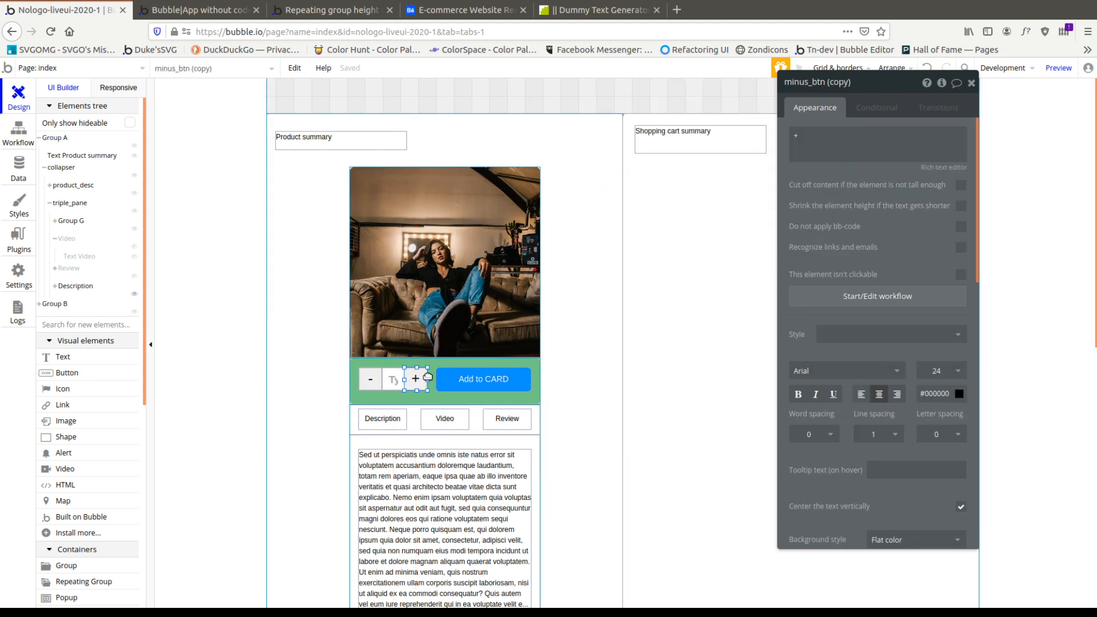
left_click(369, 379)
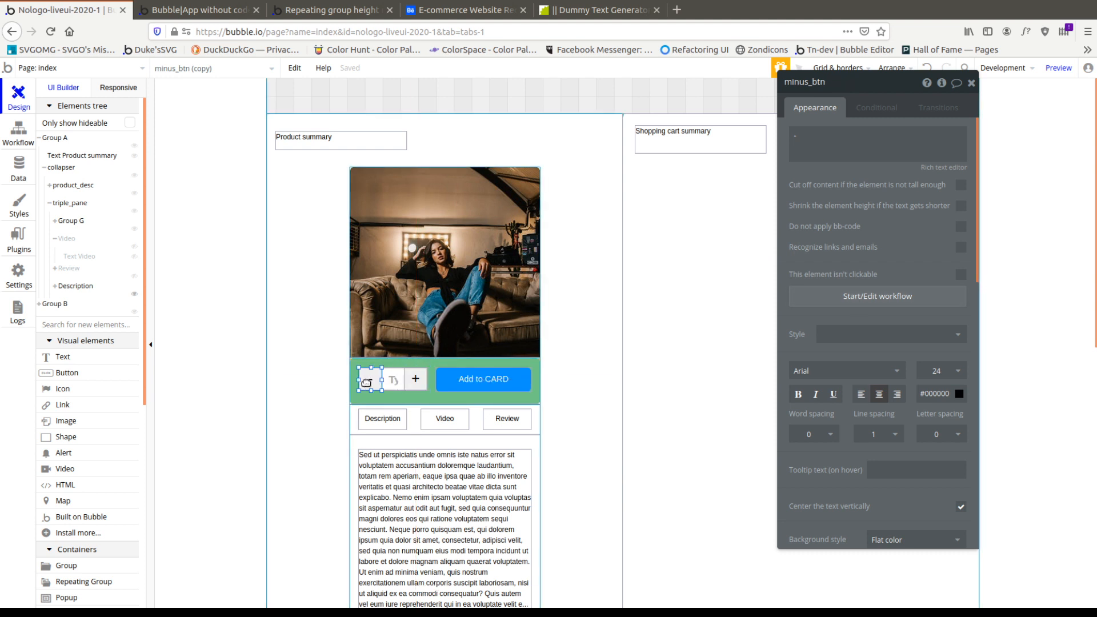
left_click(390, 384)
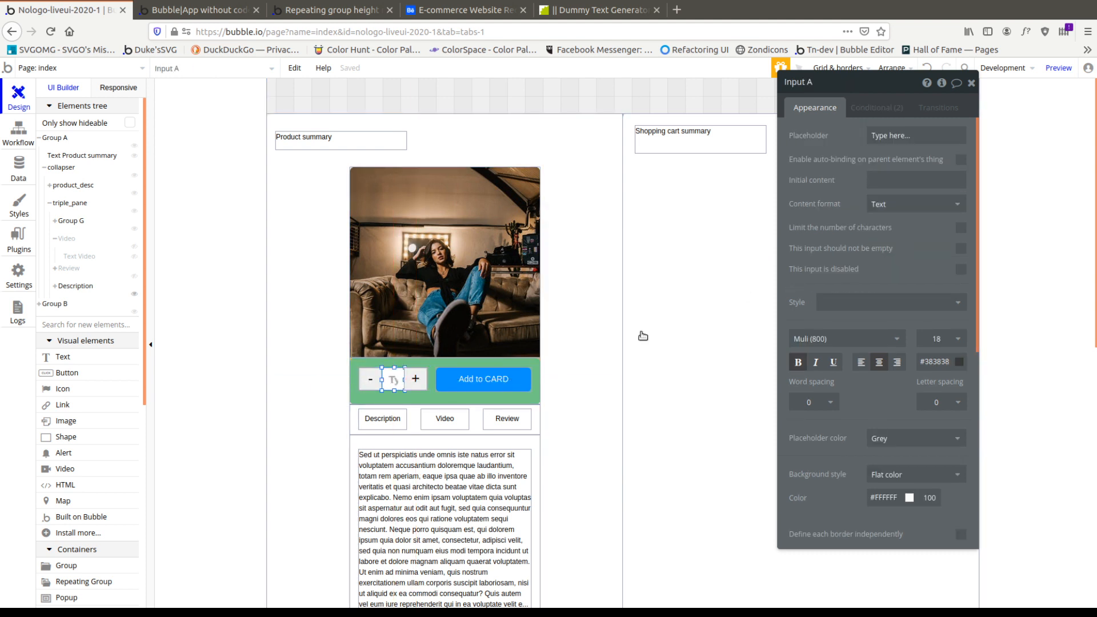
left_click(416, 380)
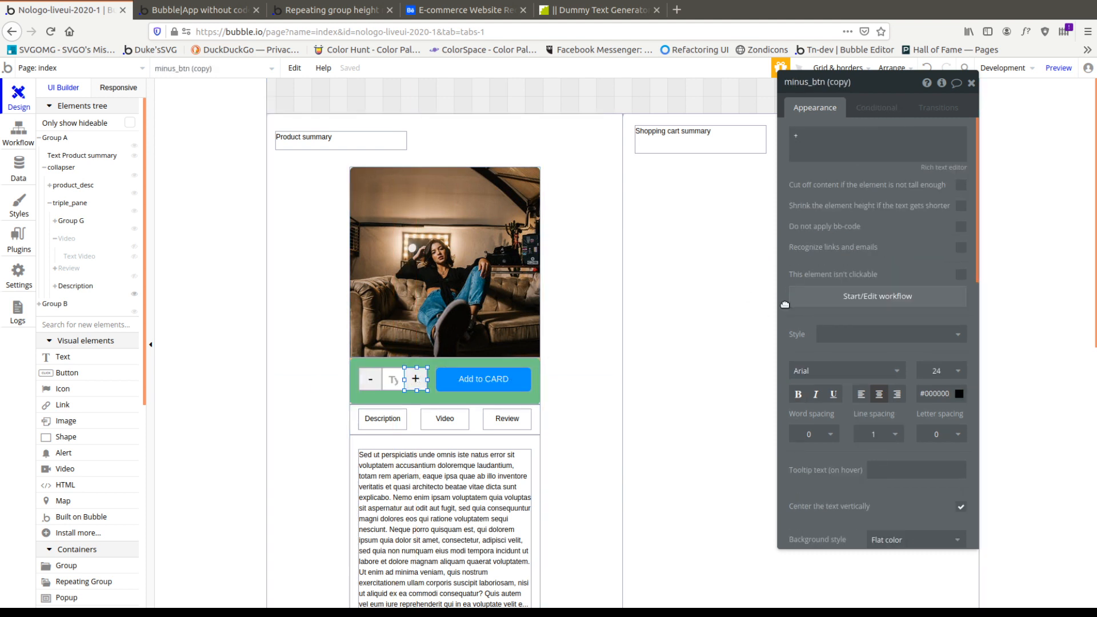
Set the initial content of Input A to 0 and its content format to Integer.
left_click(394, 379)
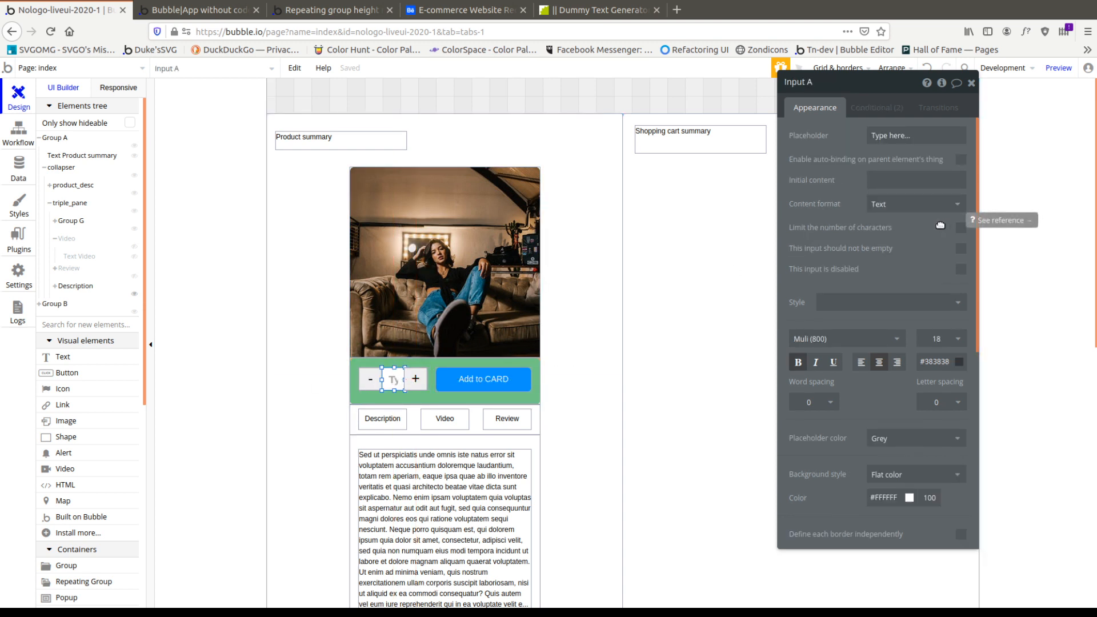
left_click(911, 182)
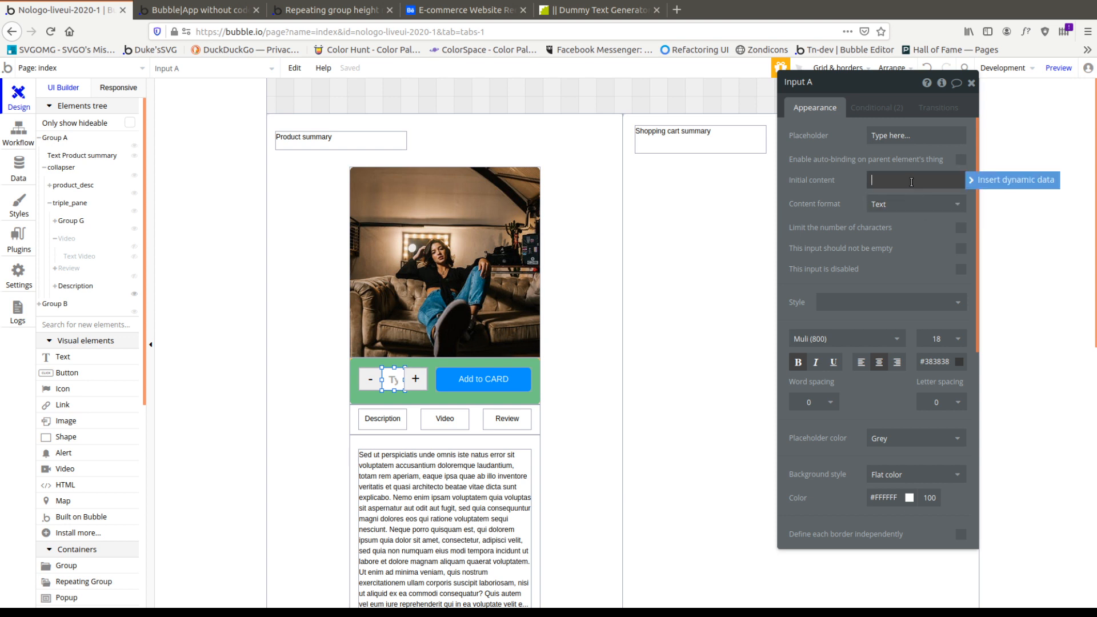
type("0")
left_click(905, 232)
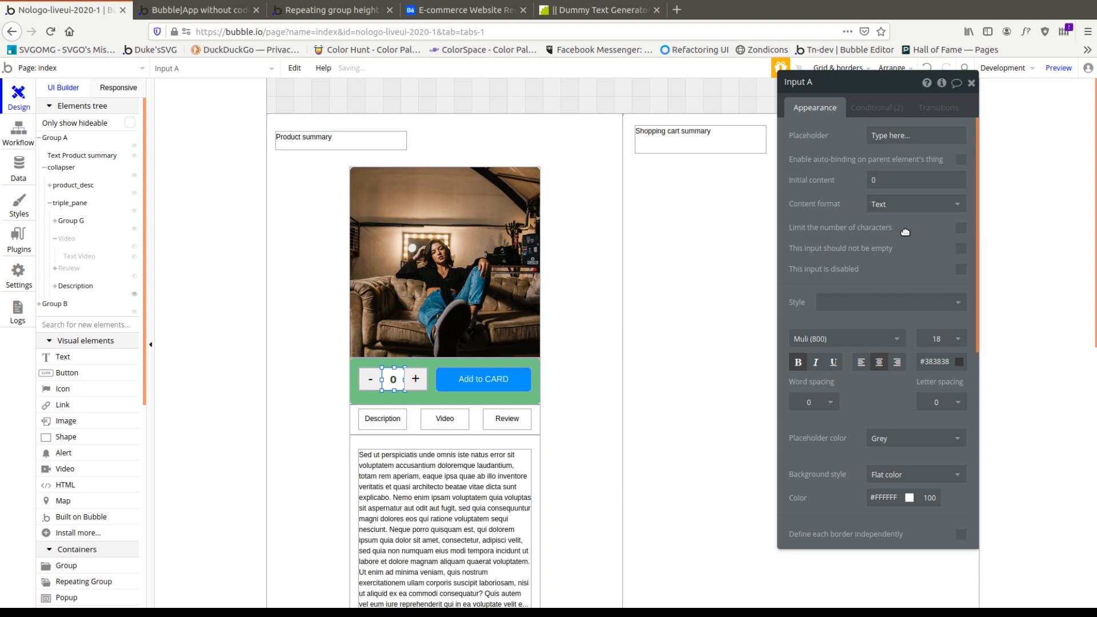
left_click(910, 204)
left_click(907, 275)
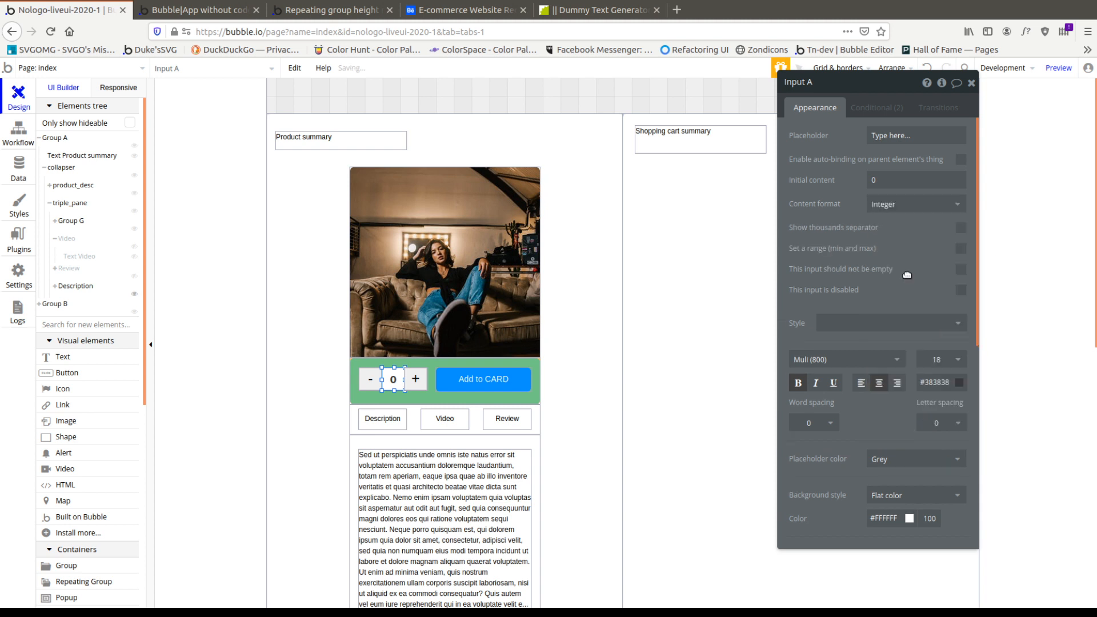
Enable a value range on Input A with a minimum value of 0 and a maximum value of 5.
left_click(961, 248)
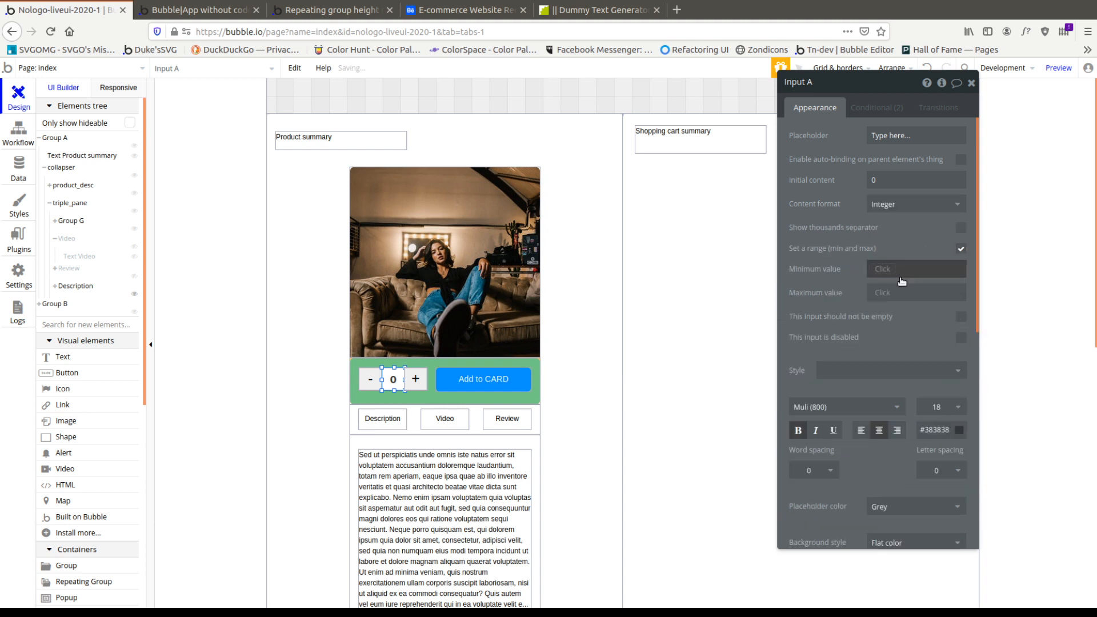
left_click(880, 268)
type("0")
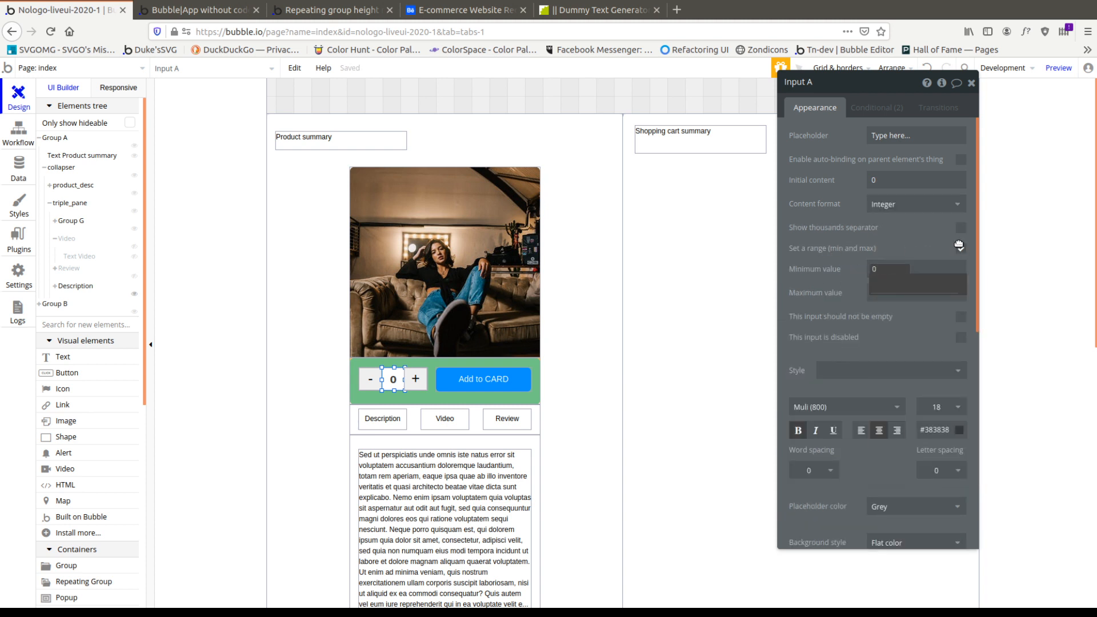
left_click(883, 294)
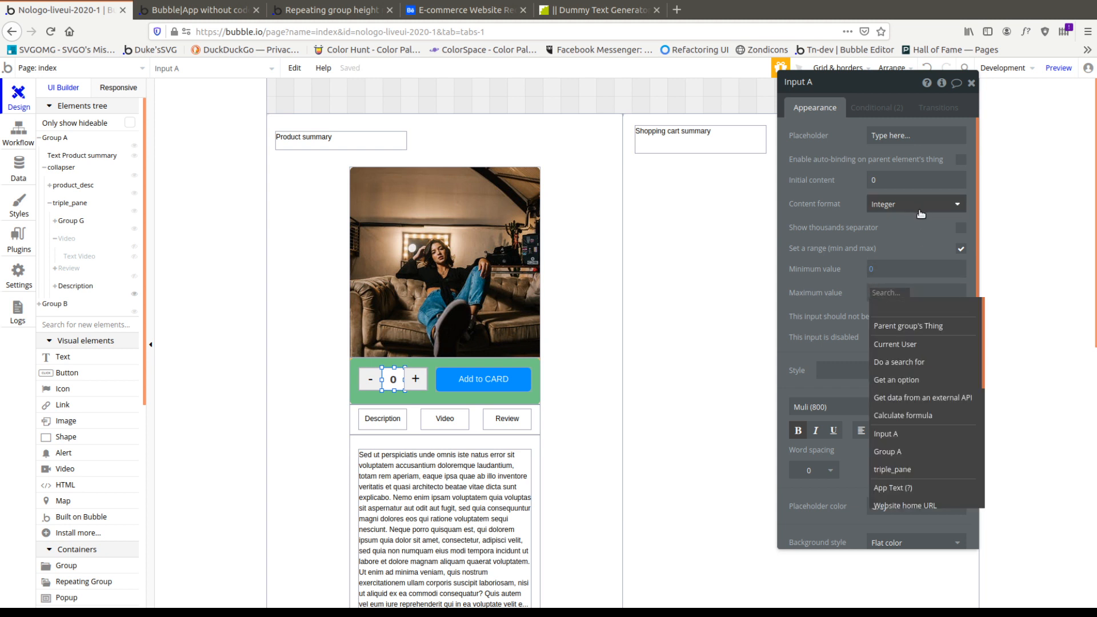
type("100")
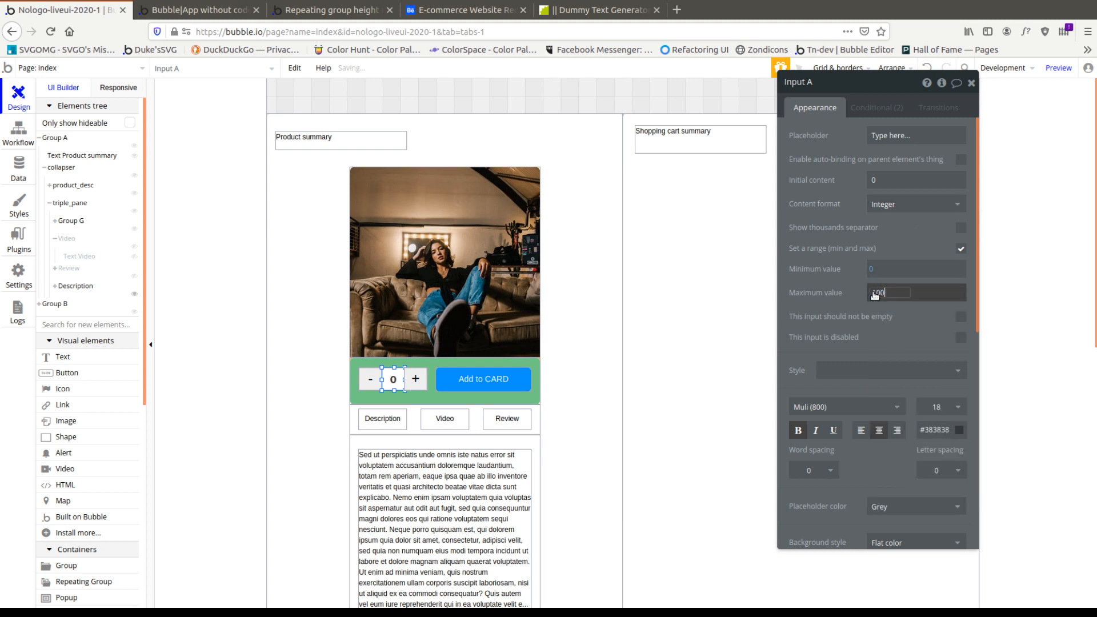
left_click_drag(875, 294, 832, 269)
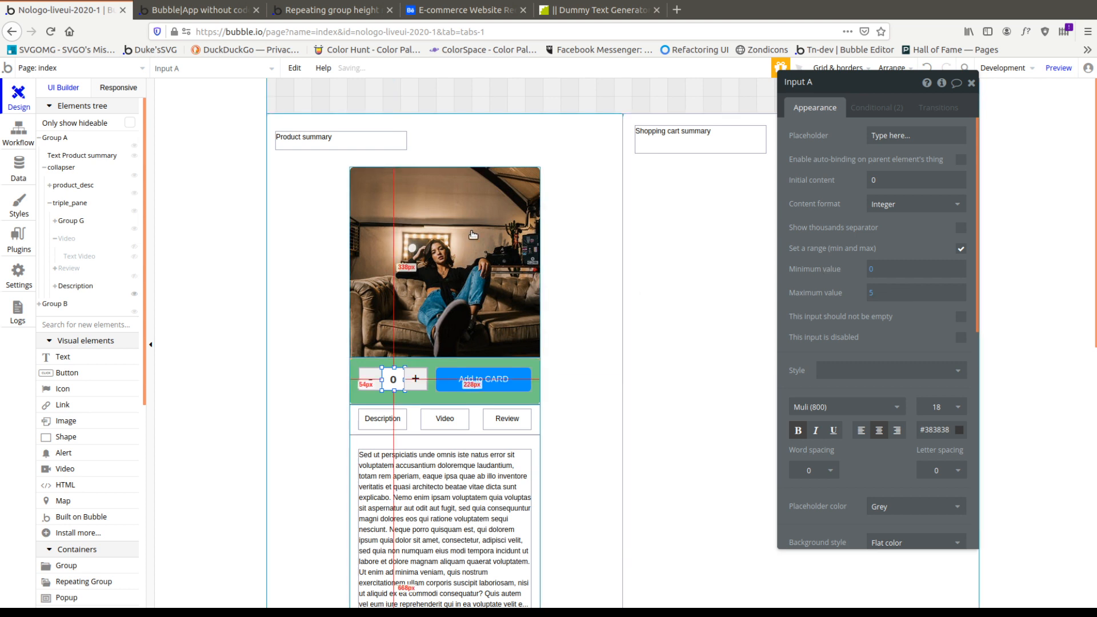
Append the dynamic value Group A's Product_qty to the "Product summary" text element.
left_click(503, 147)
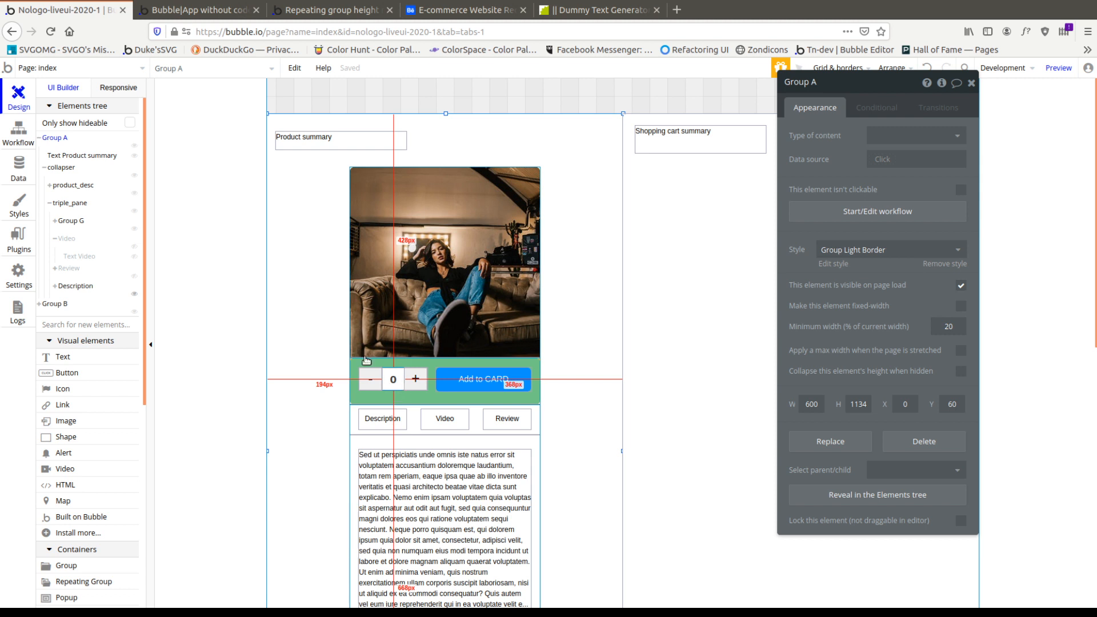
left_click(303, 140)
left_click(915, 137)
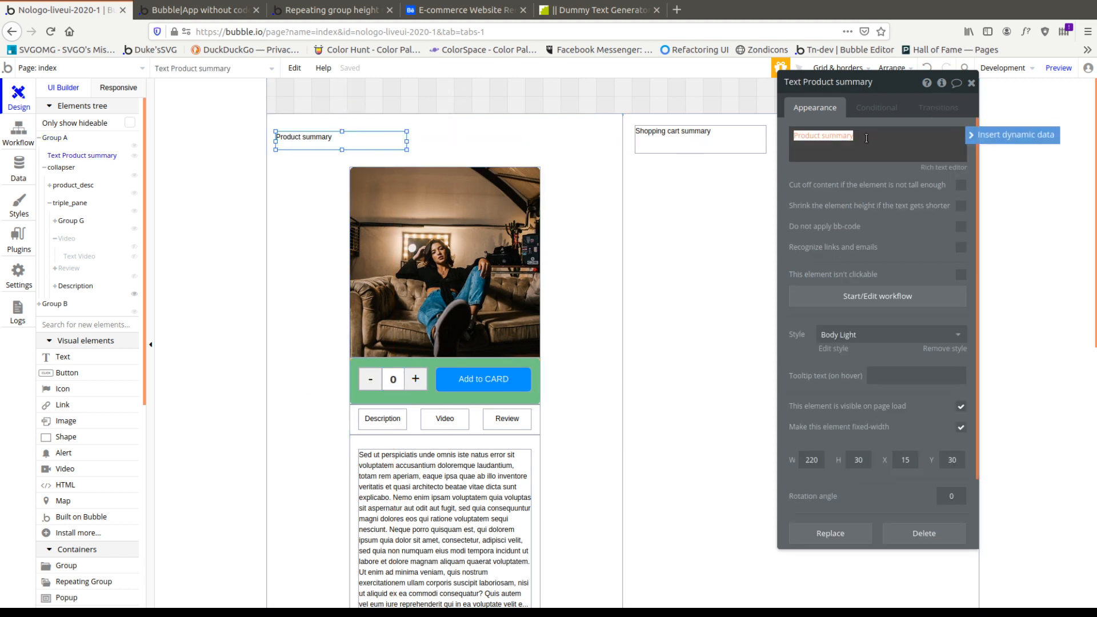
left_click(1000, 138)
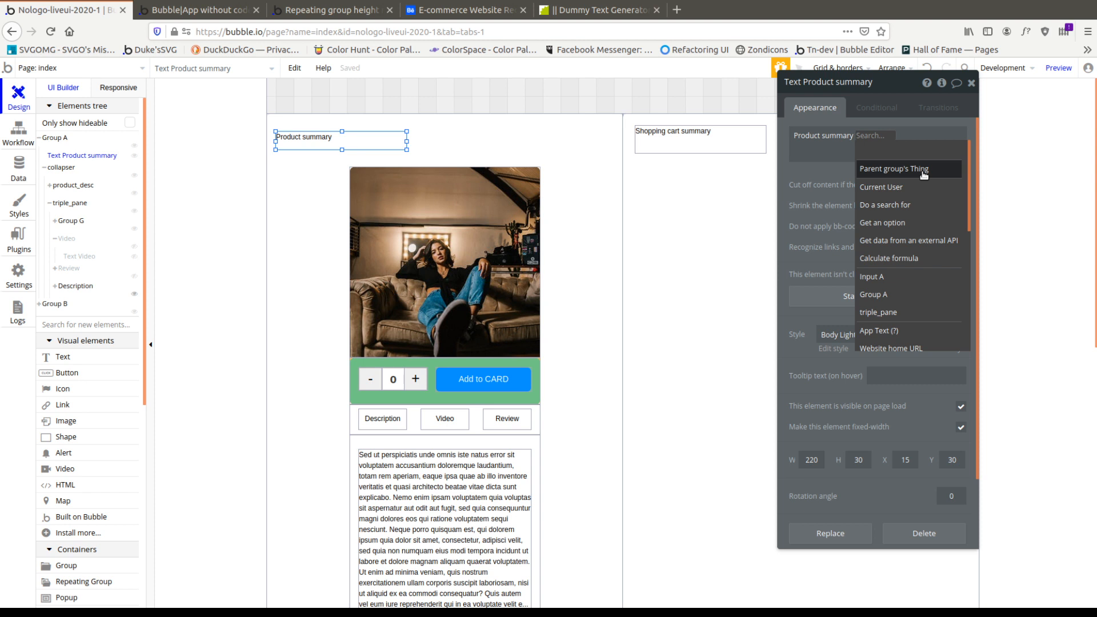
left_click(895, 296)
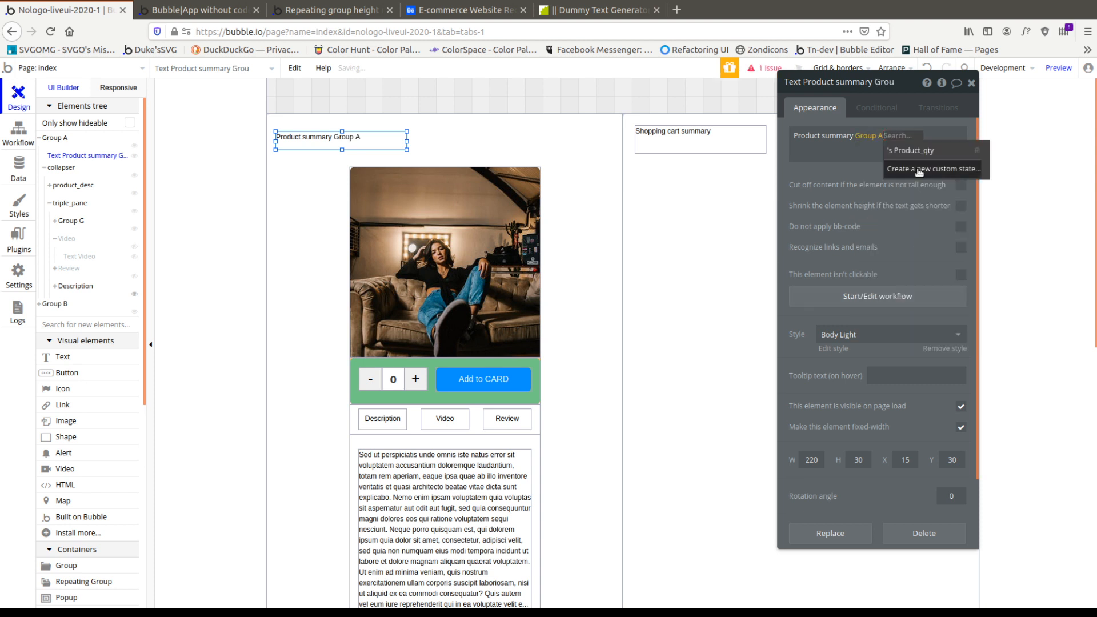
left_click(924, 151)
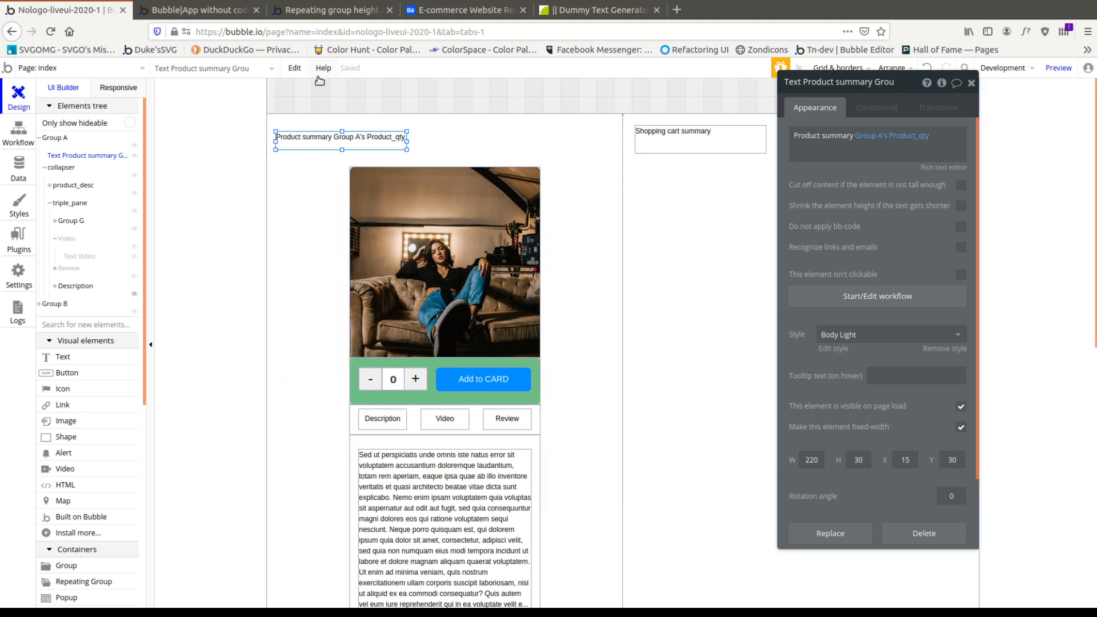
Start a click workflow for the + button and add a Set state action to it.
left_click(416, 379)
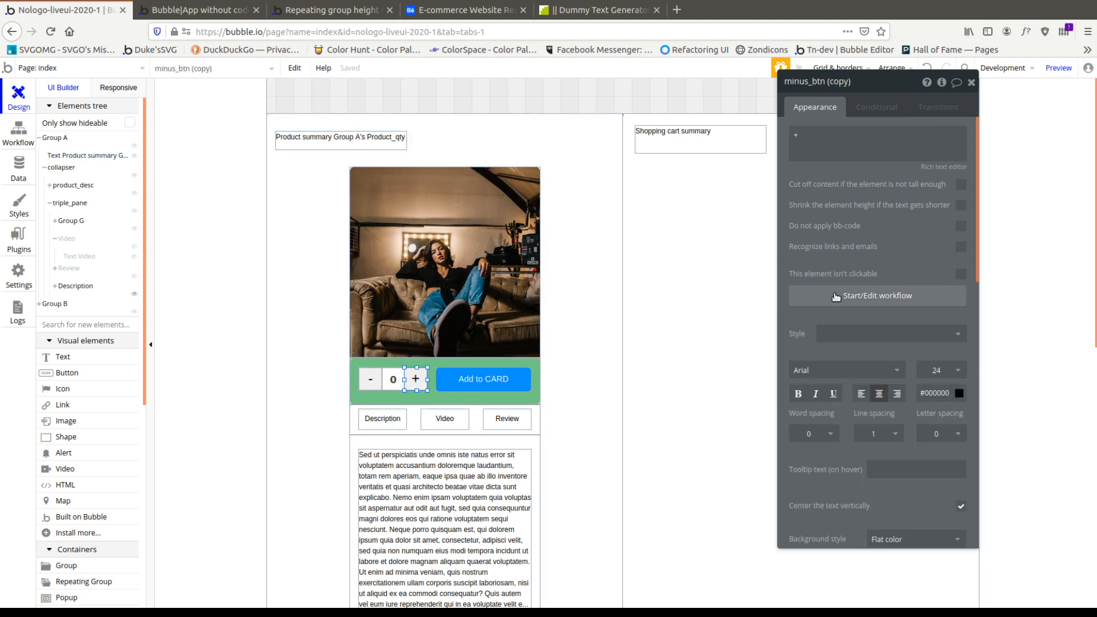
left_click(863, 297)
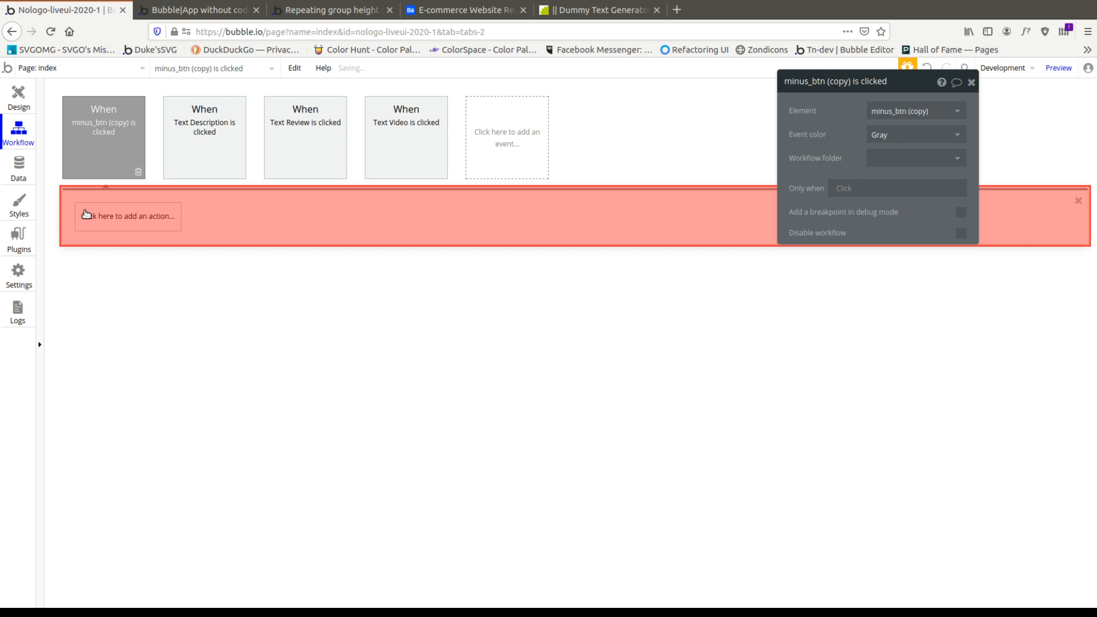
left_click(87, 215)
mouse_move(153, 358)
left_click(251, 276)
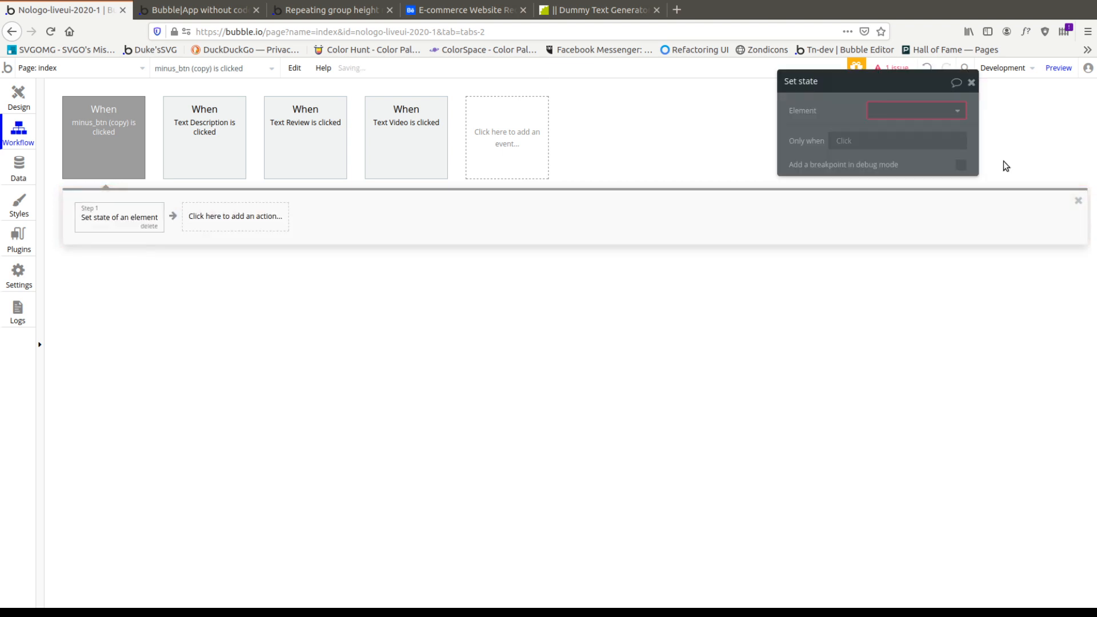
Configure the action to set Group A's Product_qty state to Group A's Product_qty + 1.
left_click(886, 184)
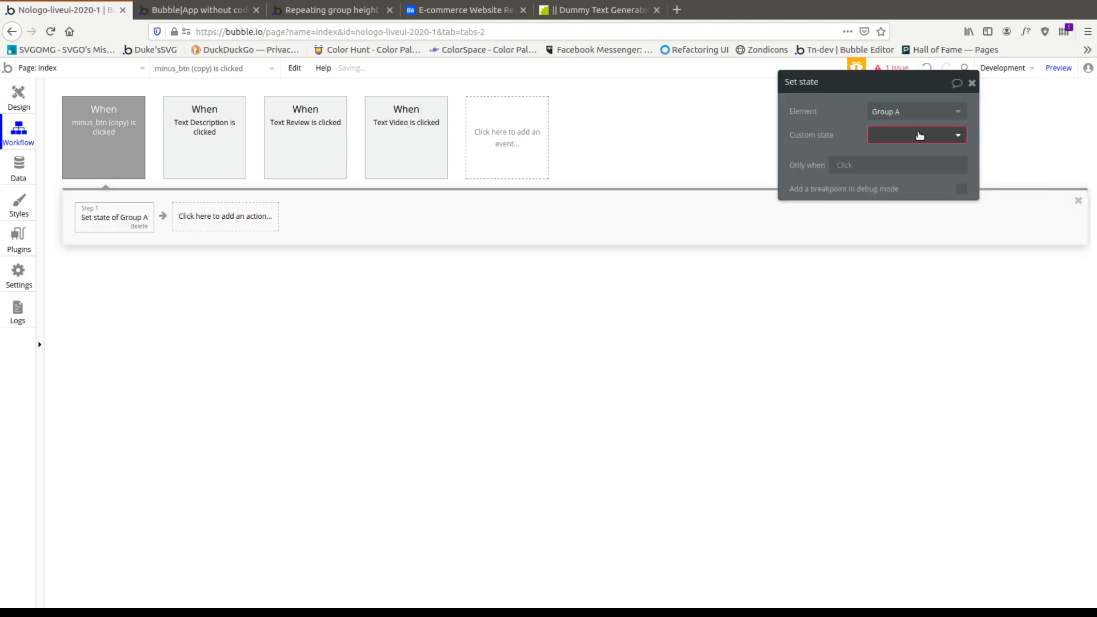
left_click(915, 135)
left_click(911, 154)
left_click(880, 159)
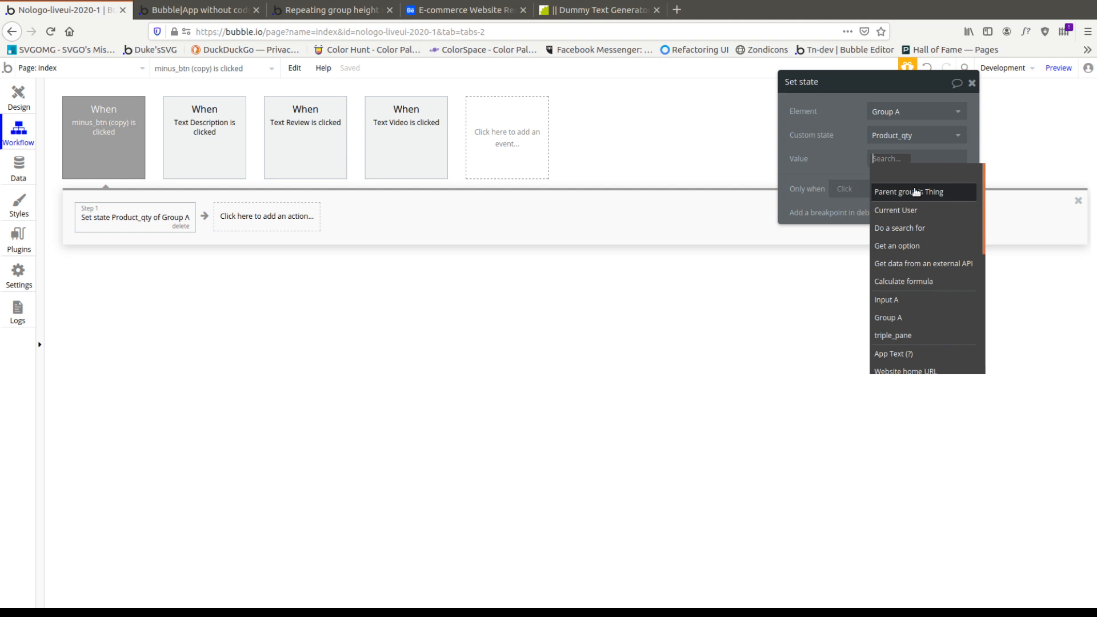
left_click(904, 317)
left_click(914, 175)
left_click(893, 172)
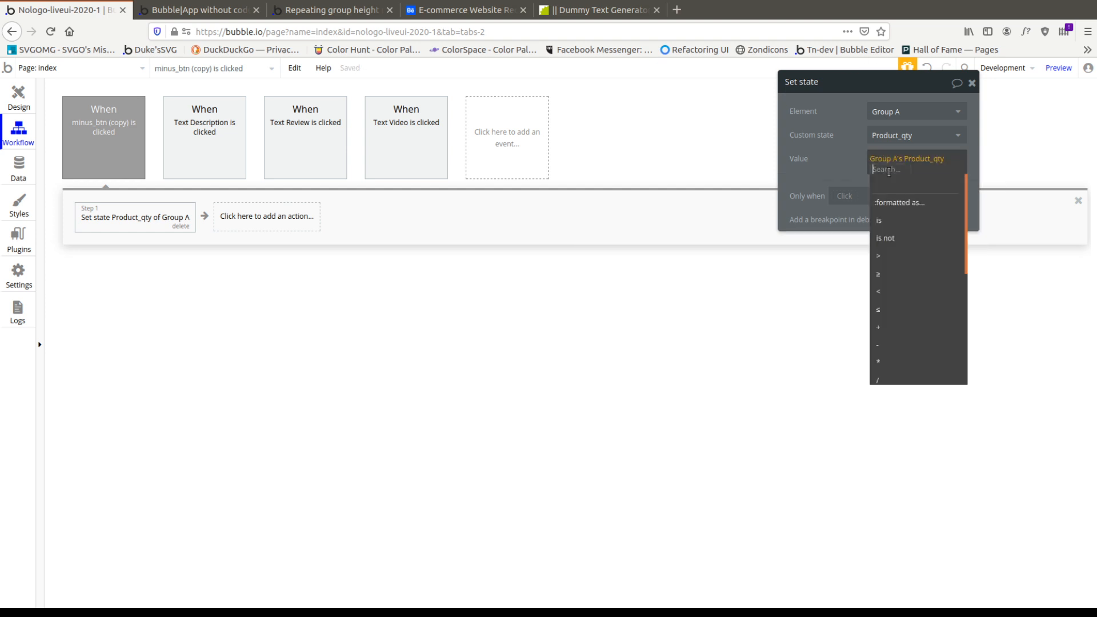
left_click(892, 335)
type("1")
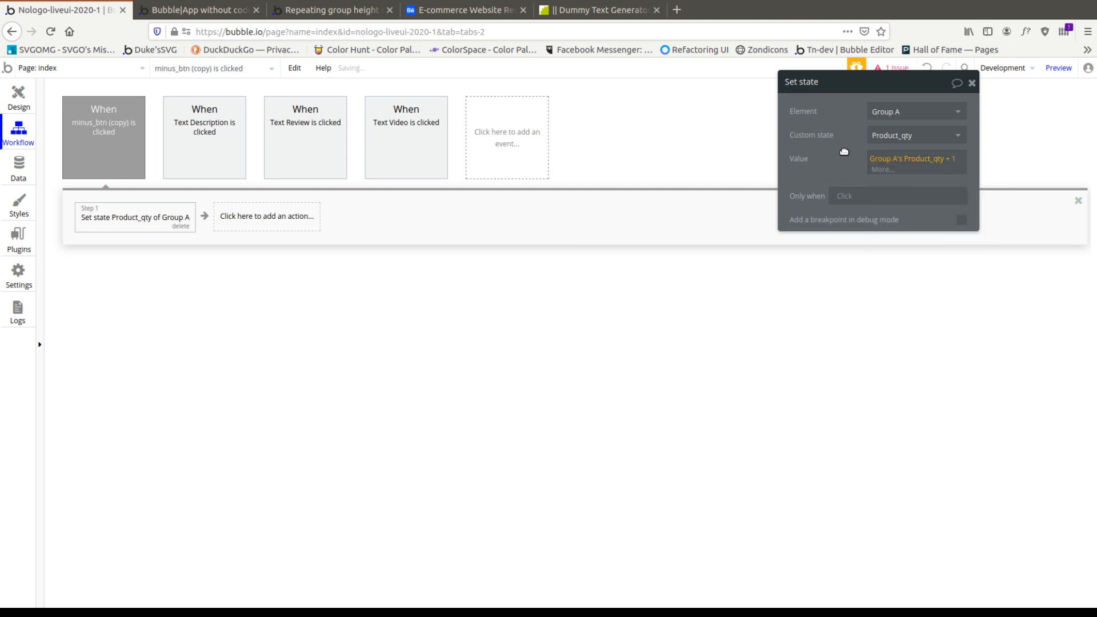
Copy the Set state action from the workflow and rename the + button element to plus_btn.
right_click(115, 225)
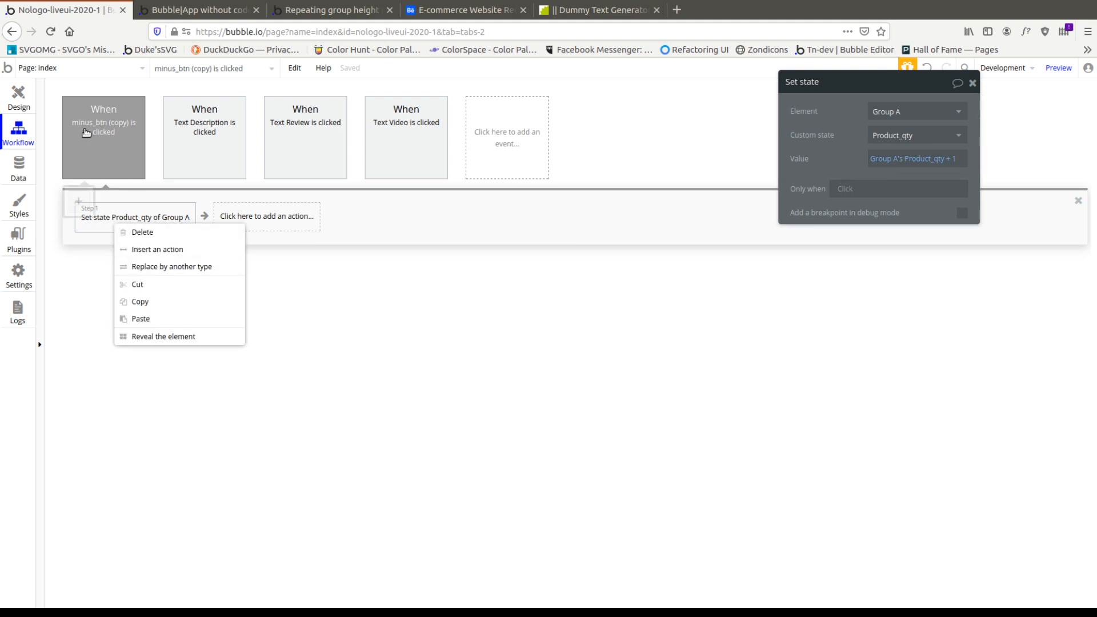
left_click(153, 301)
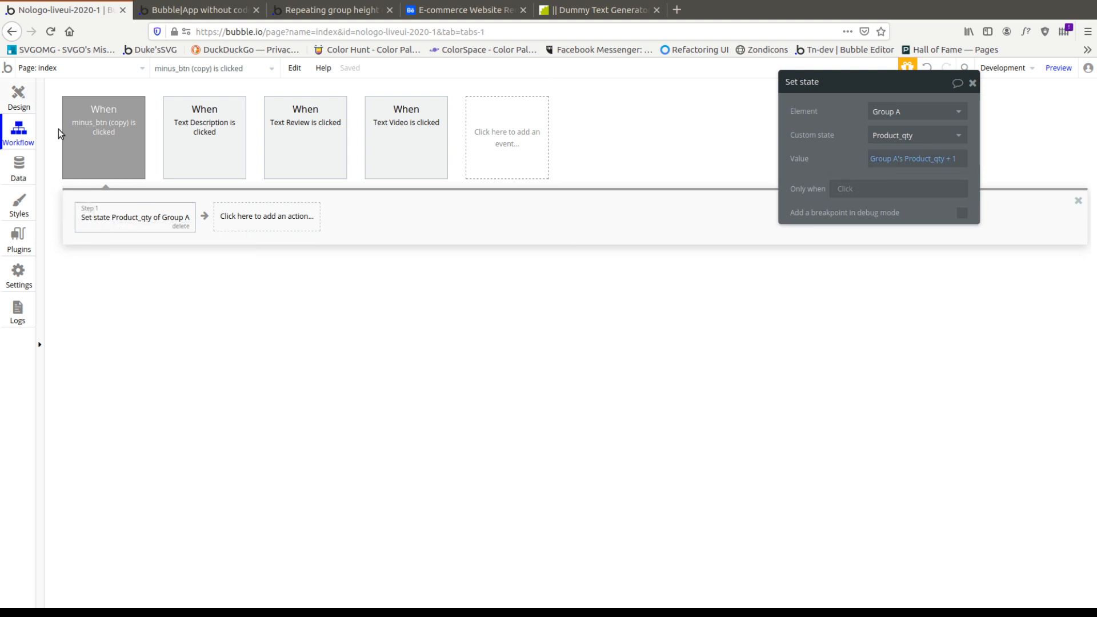
left_click(22, 102)
left_click(416, 379)
left_click(822, 87)
type("p")
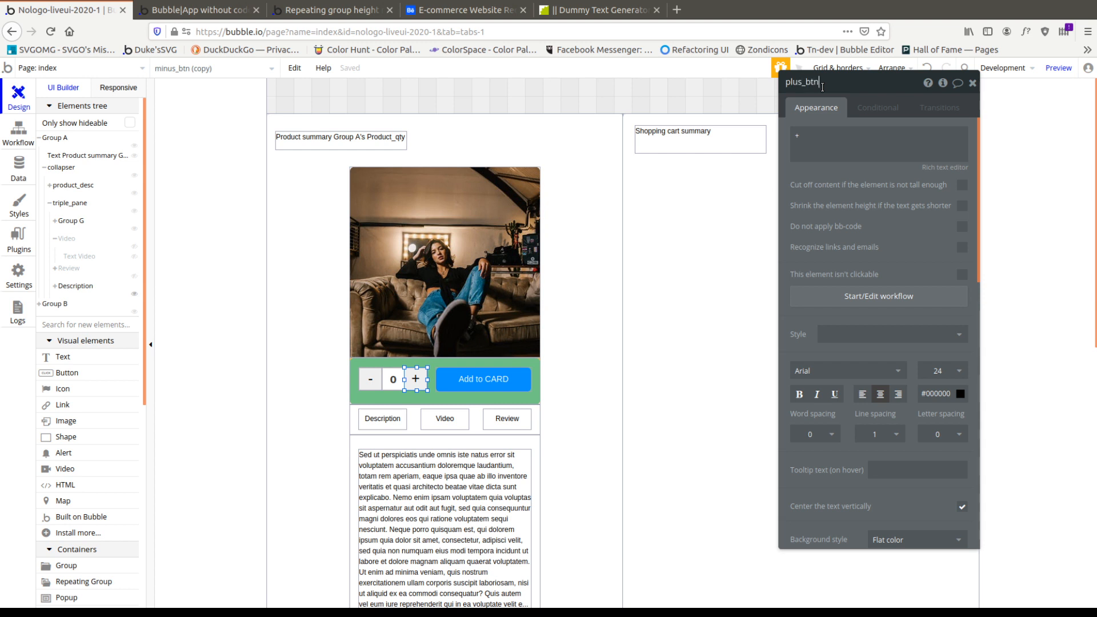
type("lus_btn")
Create a click workflow for minus_btn from the copied Set state action, with the value Group A's Product_qty - 1.
left_click(370, 379)
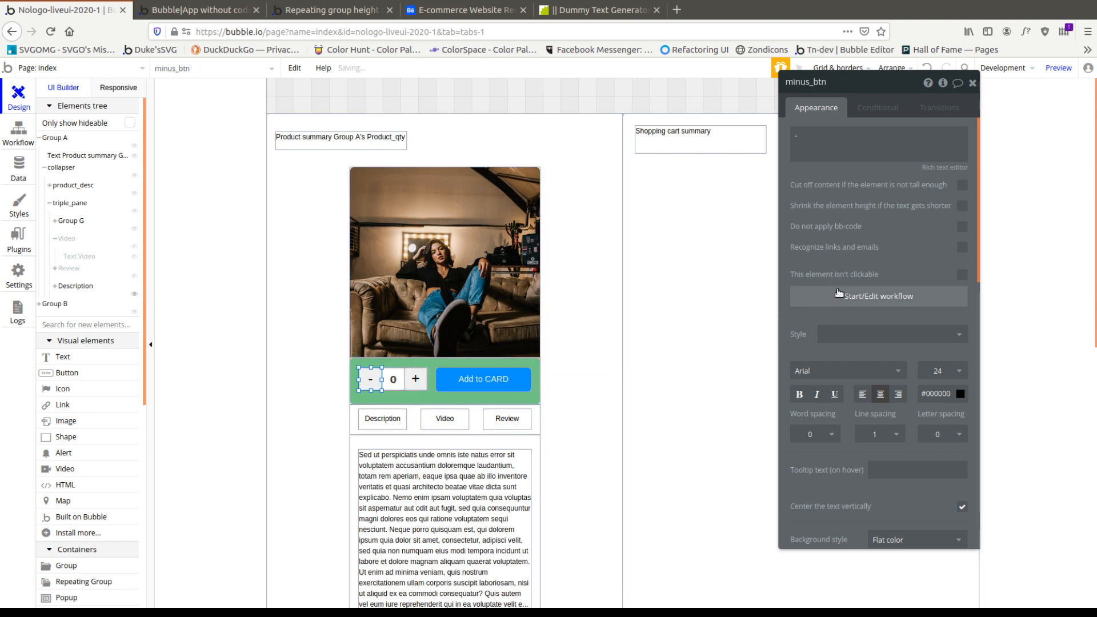
left_click(838, 292)
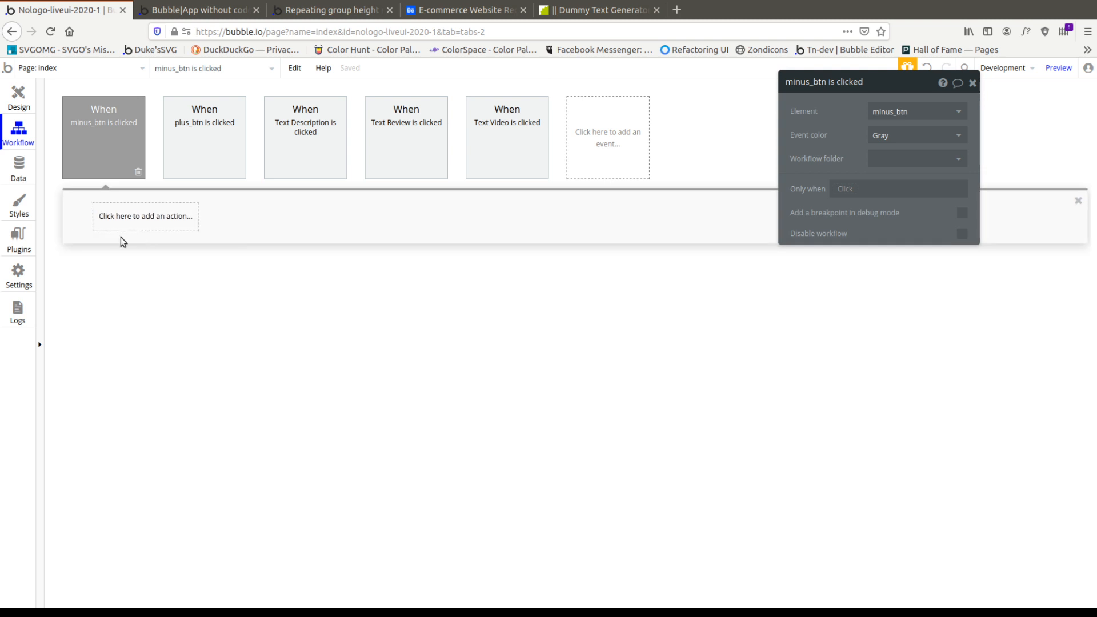
key("ctrl+v")
left_click(949, 159)
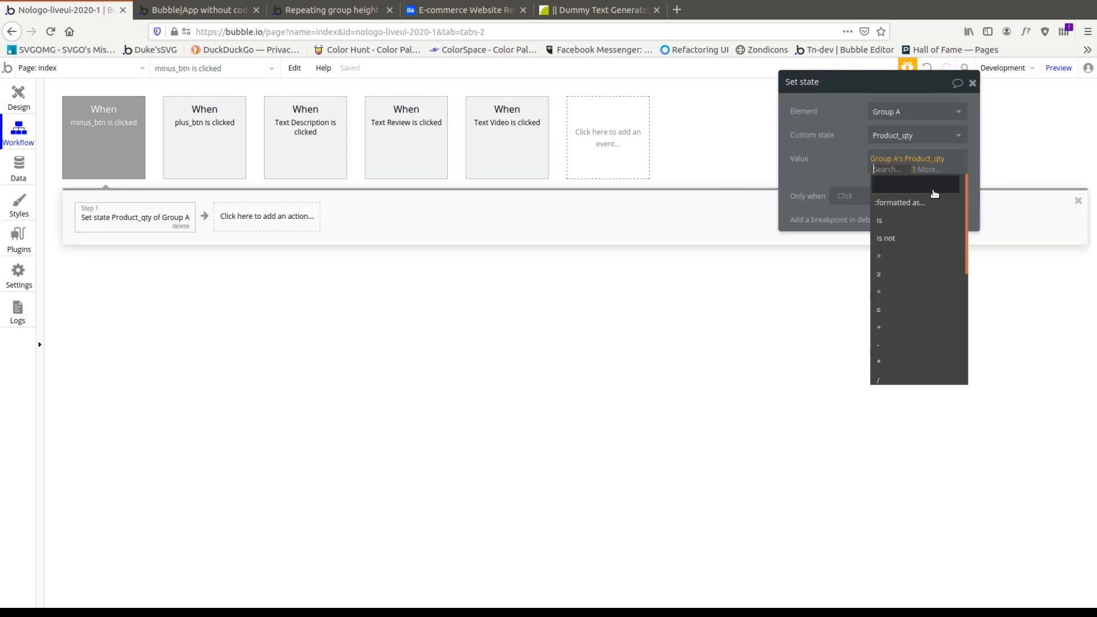
left_click(893, 343)
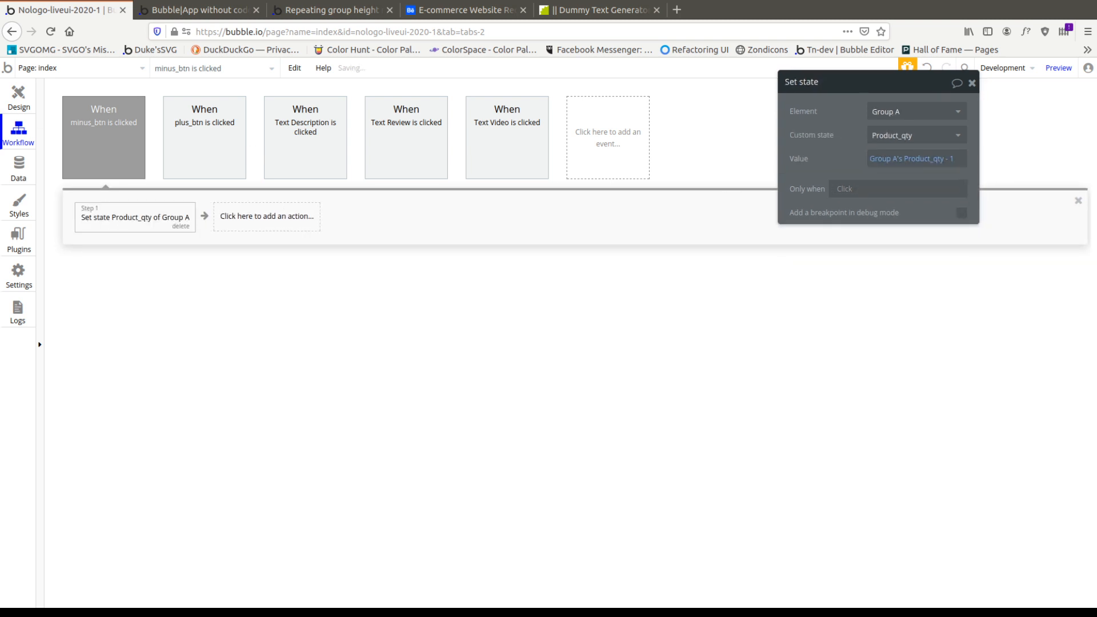
Set the background style of Group F, the green bar holding the quantity controls, to None.
left_click(18, 99)
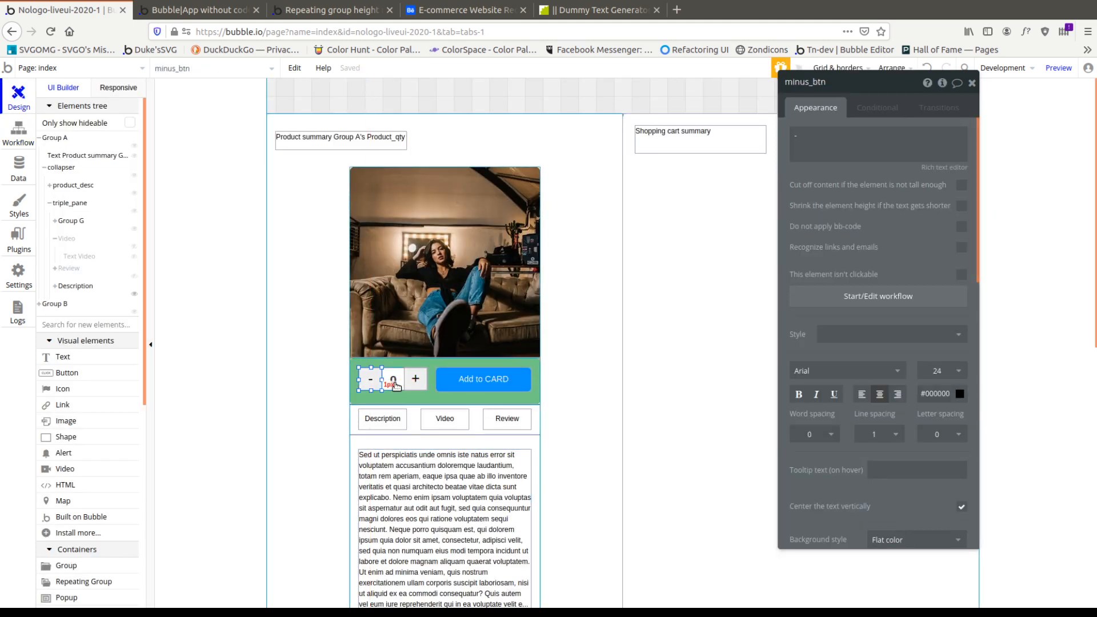
scroll(402, 389, "down", 2)
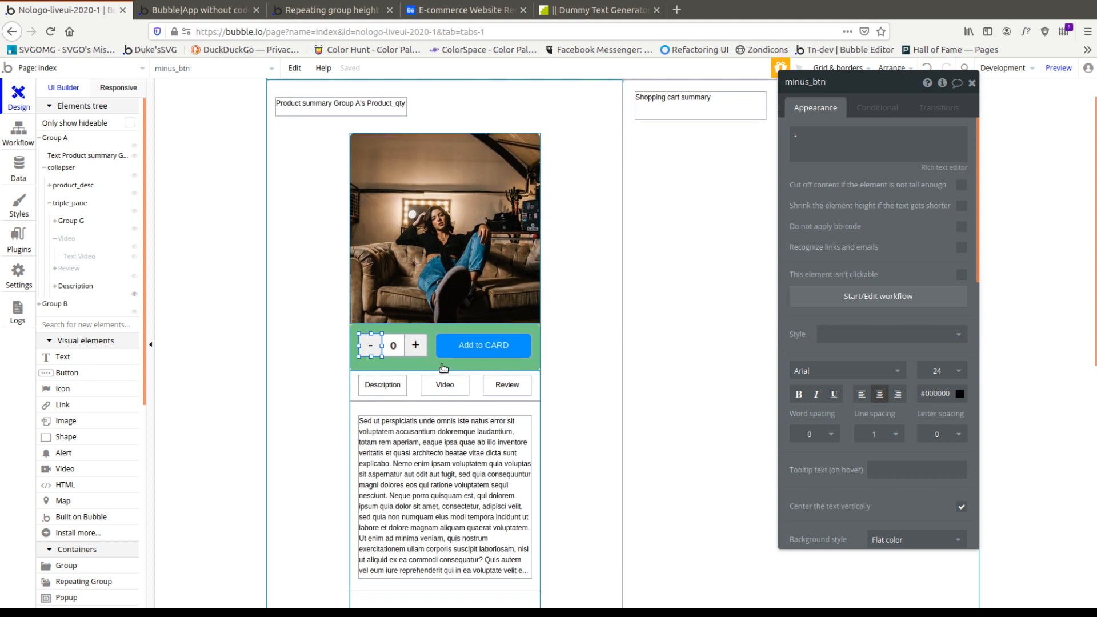
left_click(443, 368)
left_click(899, 292)
left_click(882, 305)
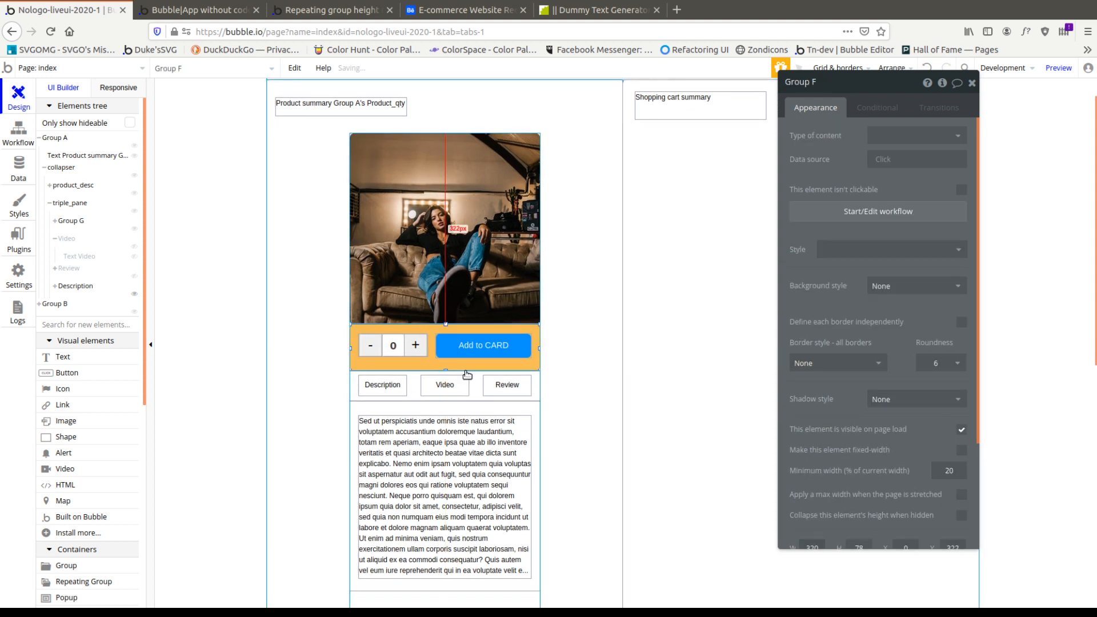
Select the parent group product_desc and set its background style to None.
right_click(472, 367)
left_click(517, 414)
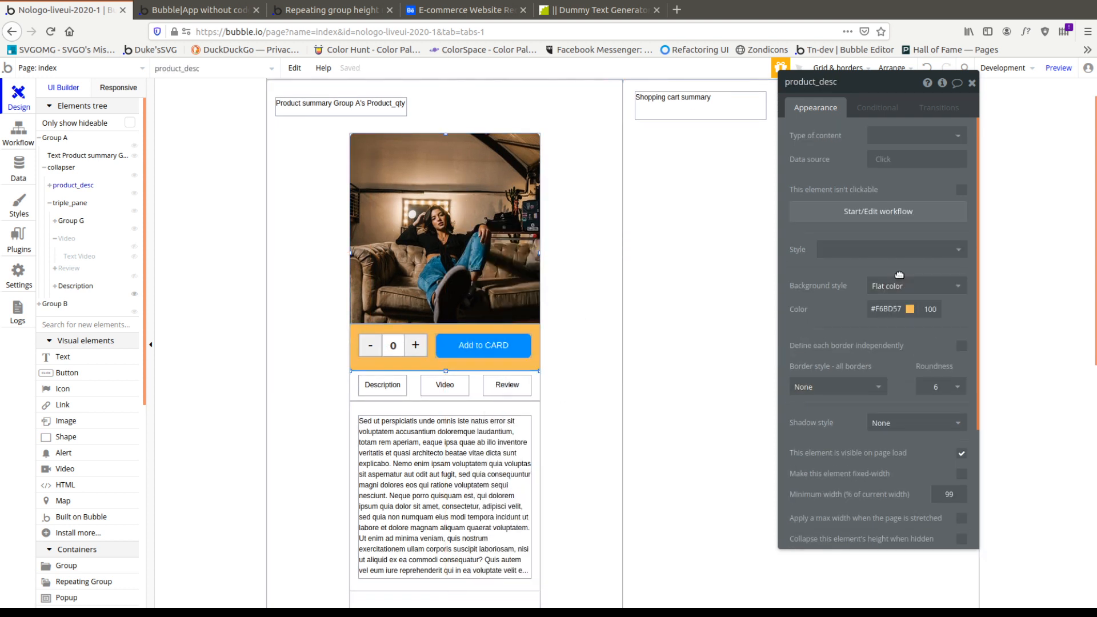
left_click(914, 295)
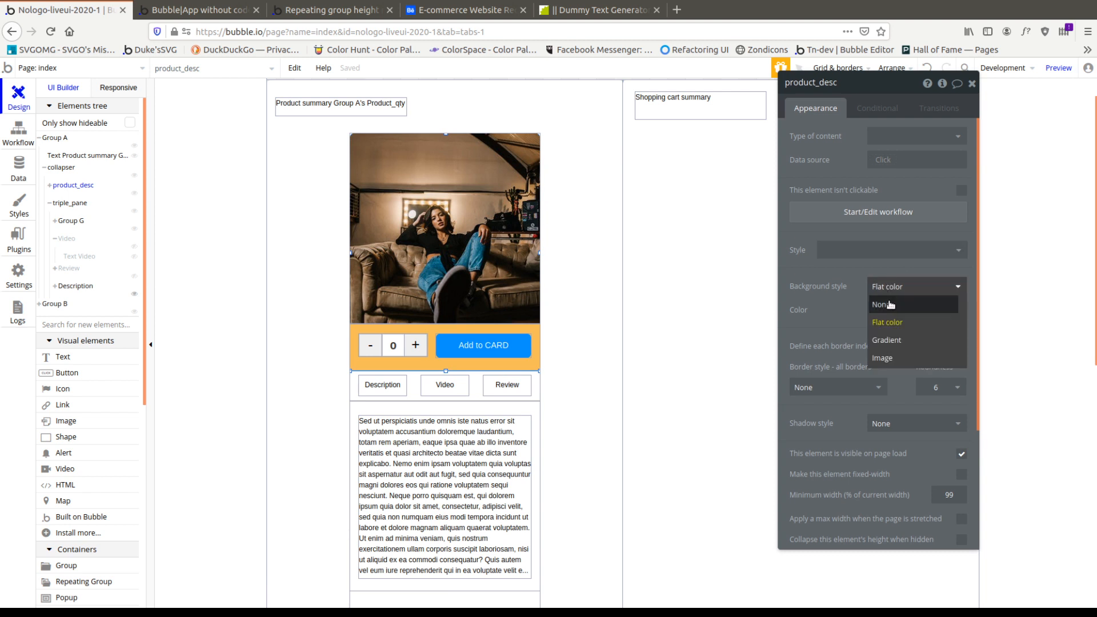
left_click(890, 305)
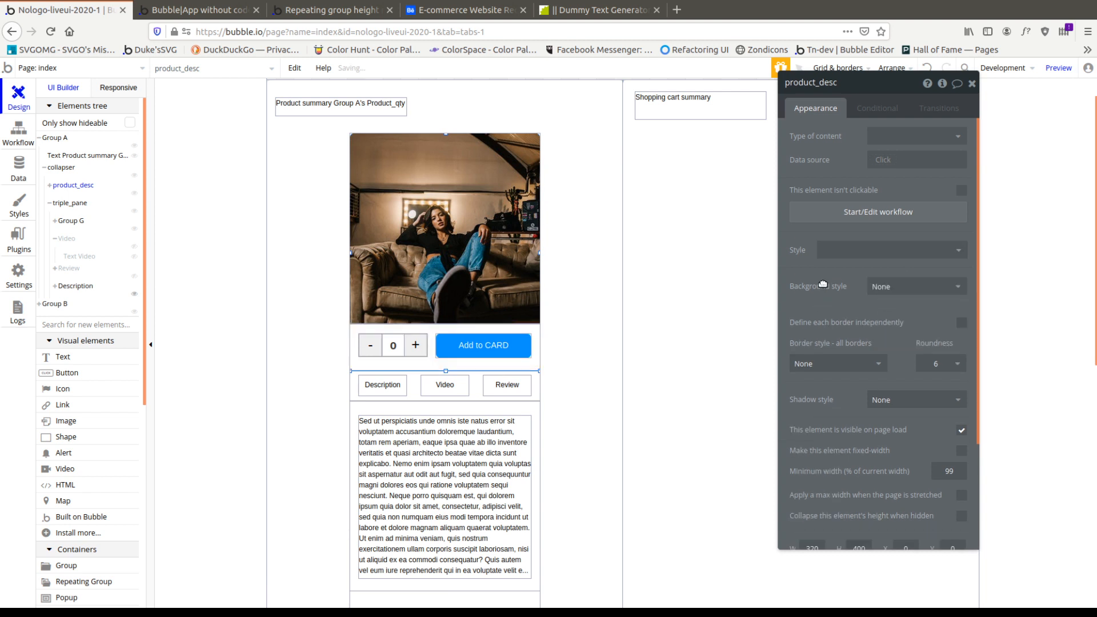
Center minus_btn vertically within the group that holds the quantity controls.
right_click(410, 348)
left_click(399, 310)
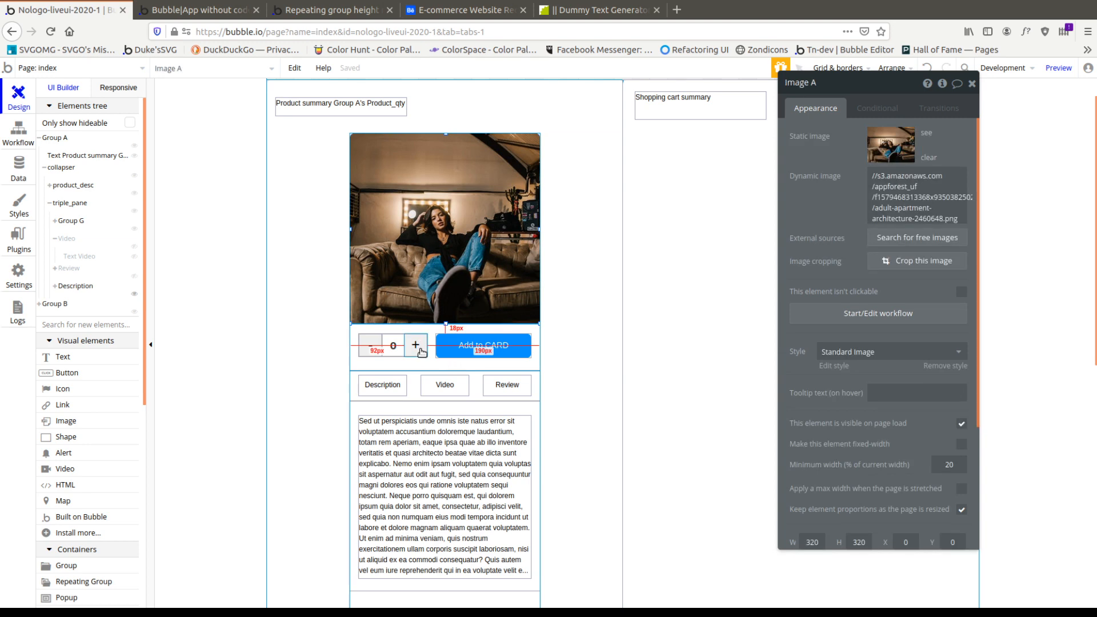
left_click(370, 346)
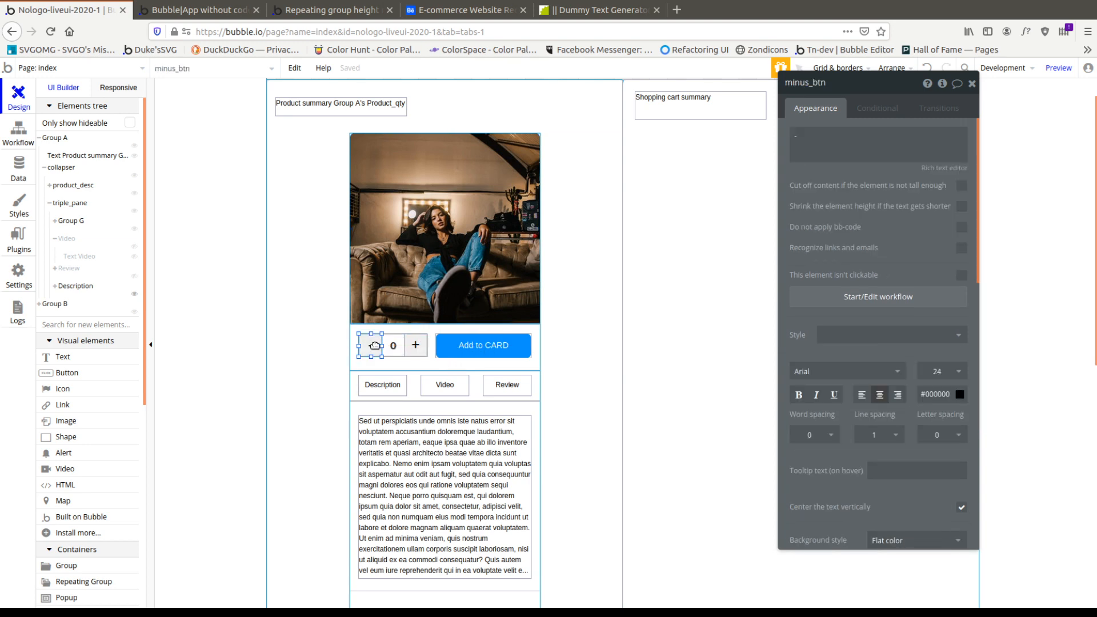
right_click(369, 346)
left_click(421, 553)
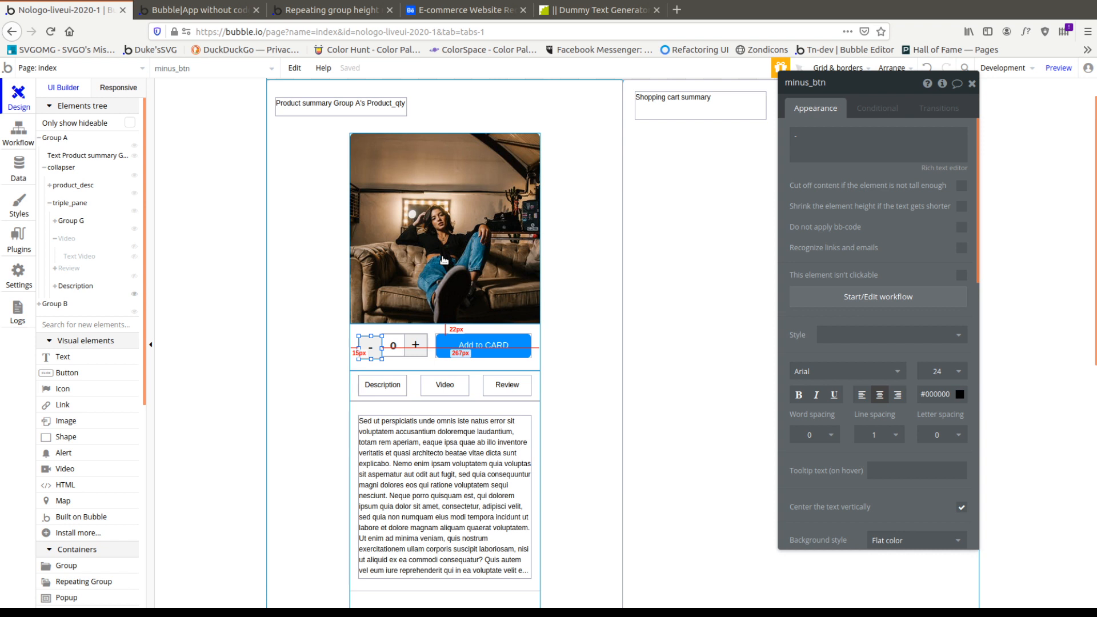
Center the quantity input, the plus button and the Add to CARD button vertically within their group.
left_click(394, 345)
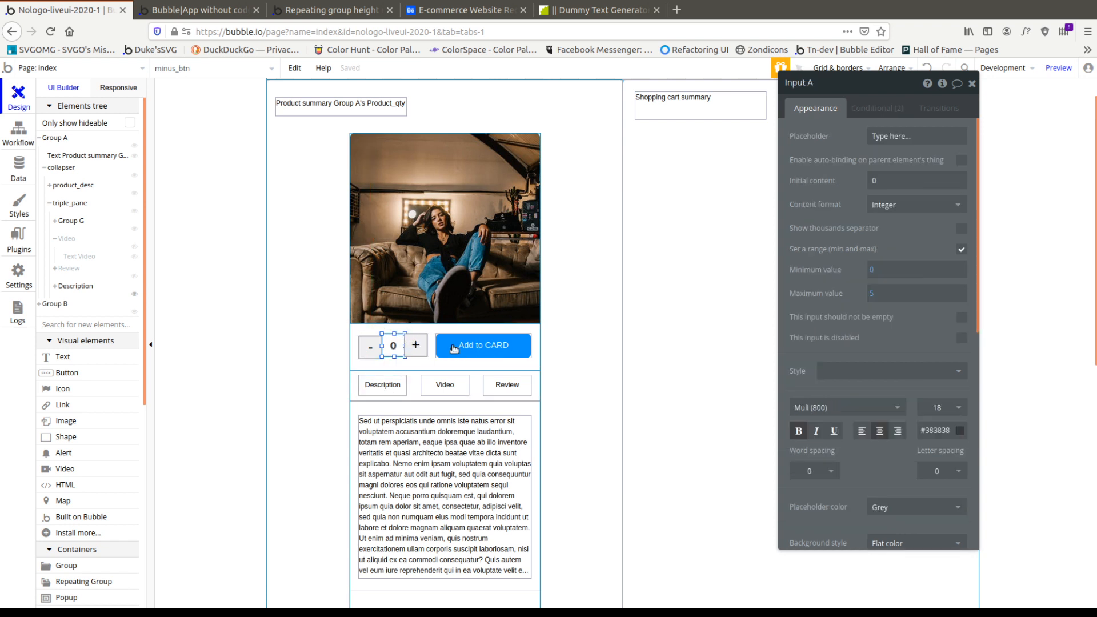
left_click(478, 352, "shift")
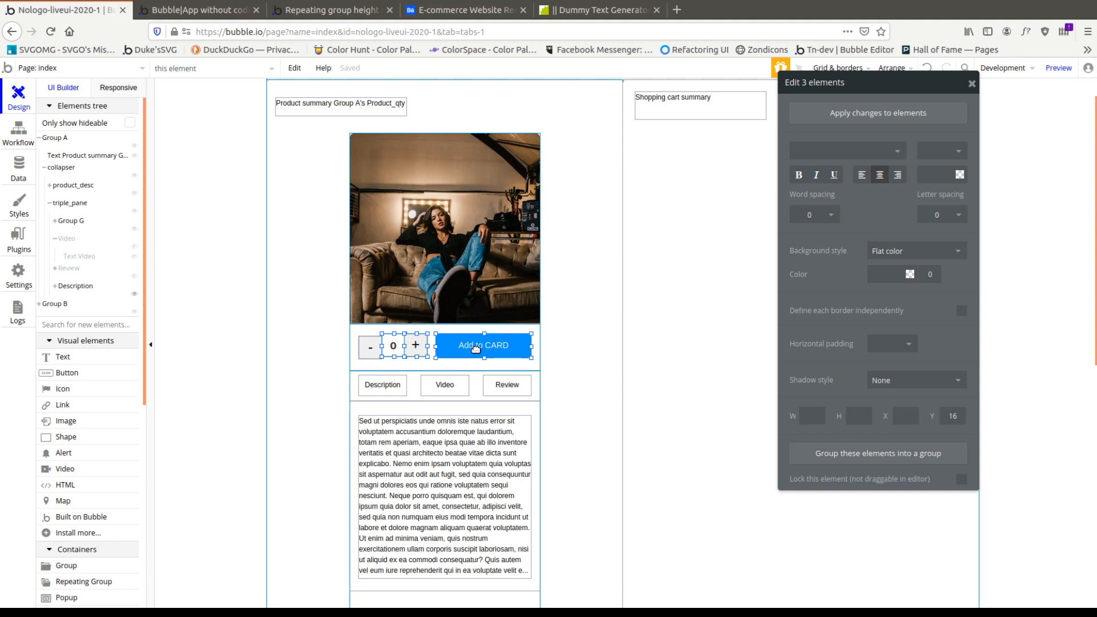
right_click(477, 351)
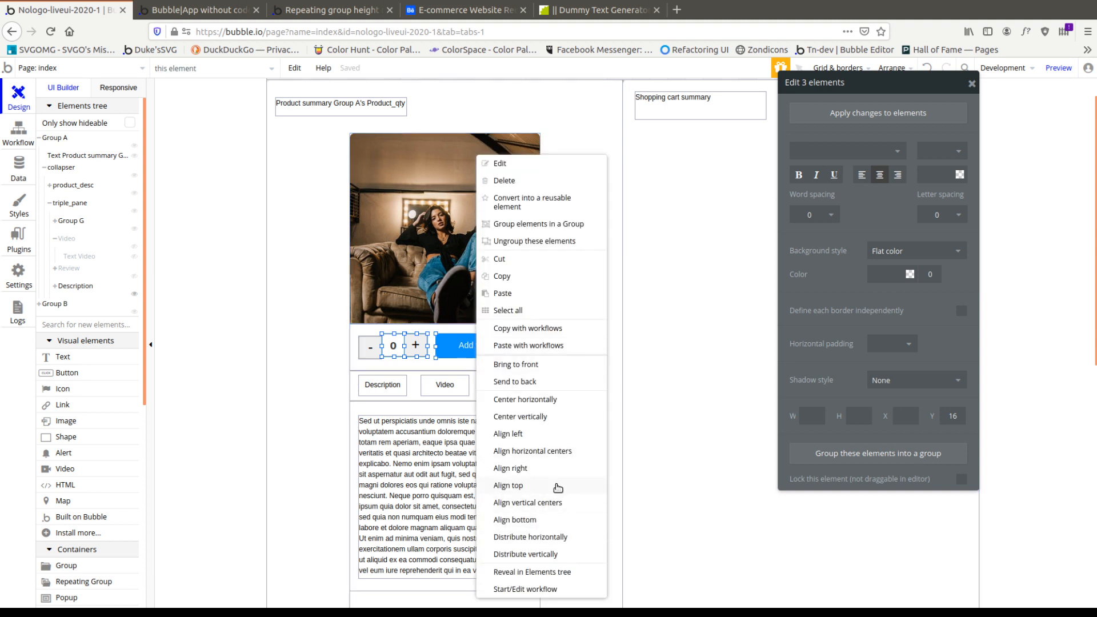
left_click(558, 417)
Preview the page and test the Description, Video and Review tabs and the plus and minus quantity buttons.
left_click(1059, 68)
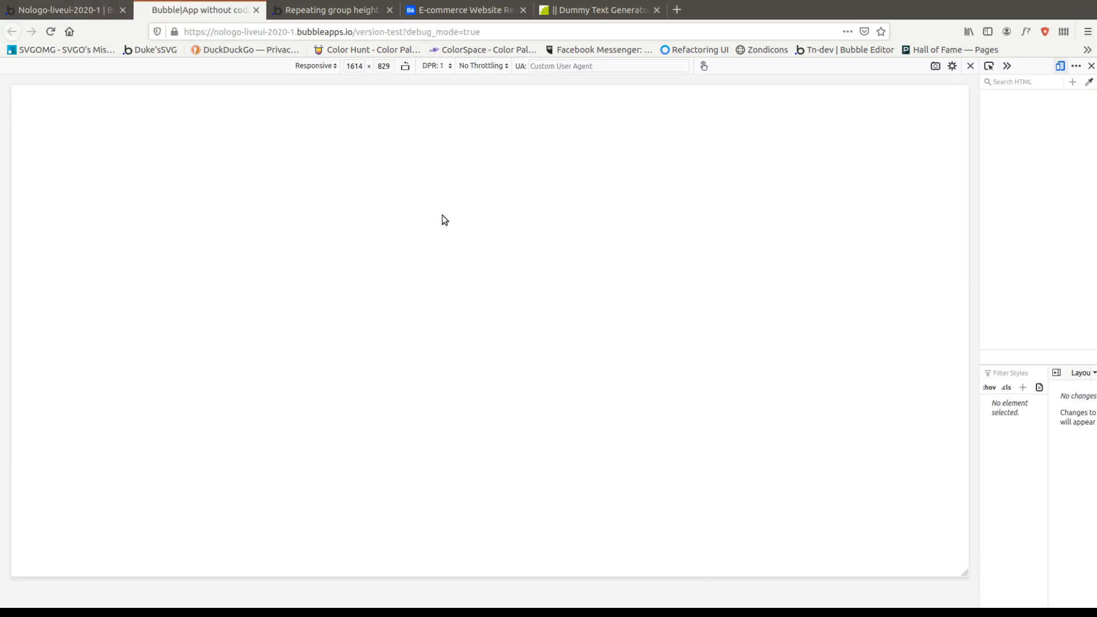
left_click(371, 188)
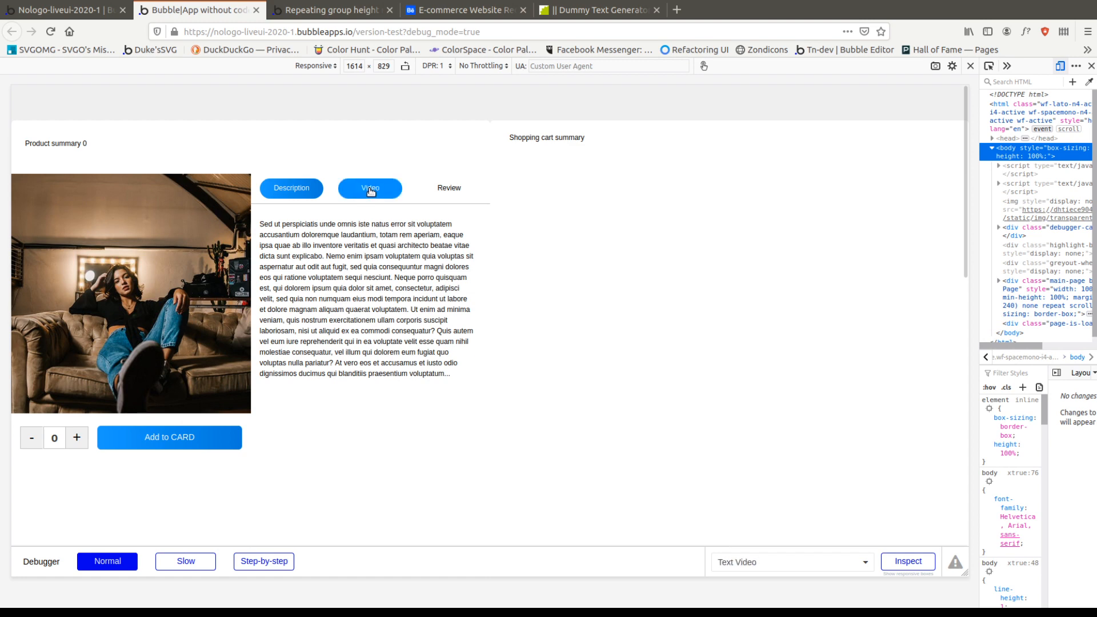
left_click(454, 190)
left_click(305, 187)
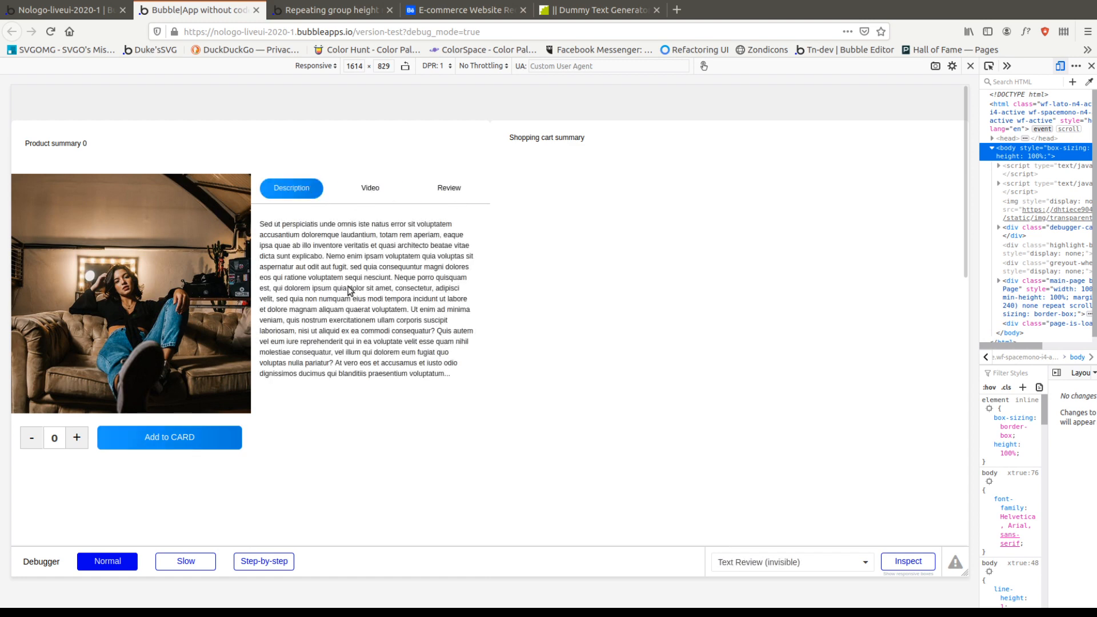
left_click(77, 438)
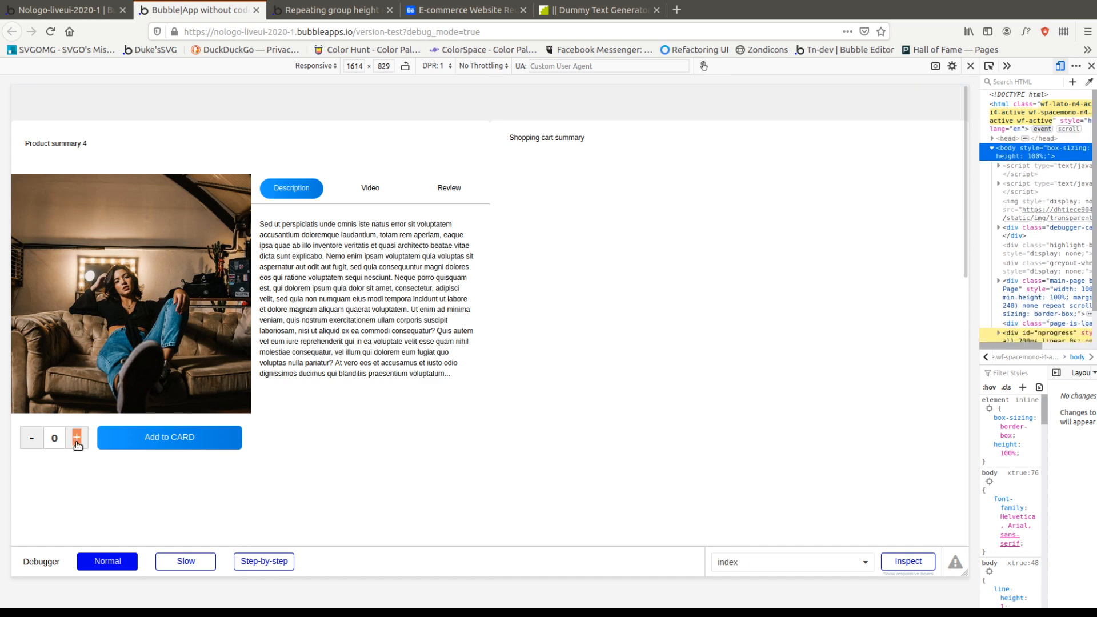
left_click(30, 441)
left_click(86, 12)
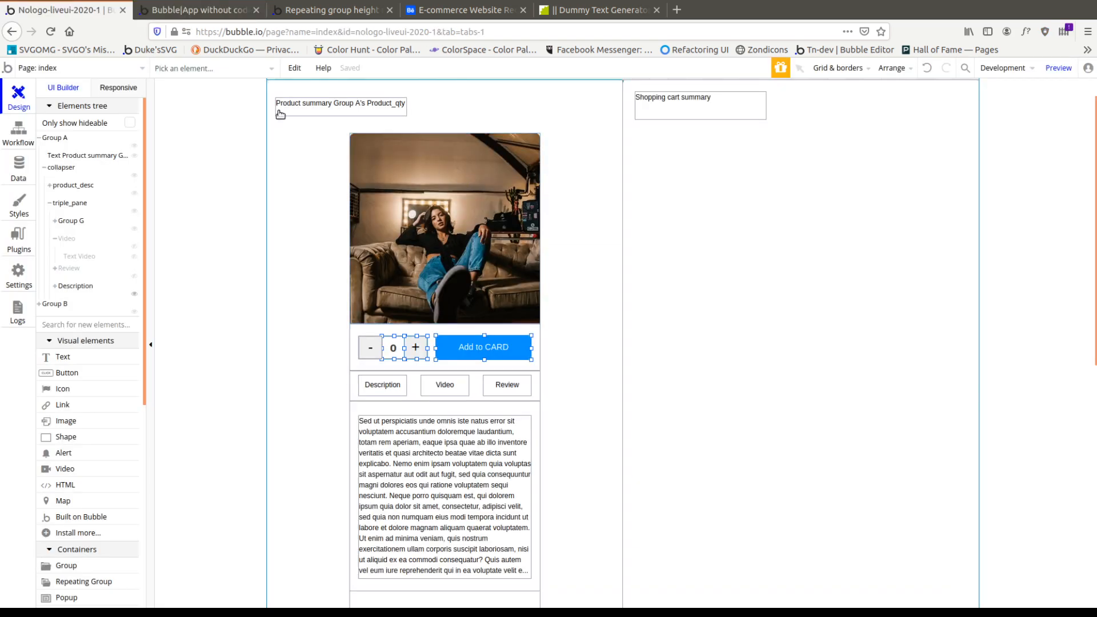
left_click(198, 11)
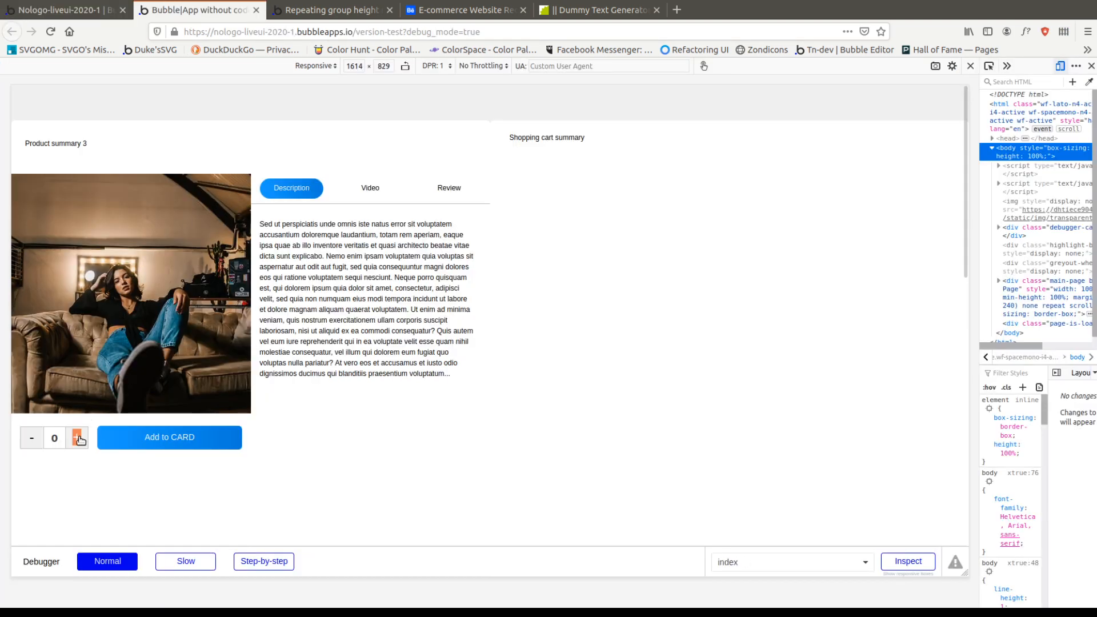
Set the initial content of Input A in the page editor to the dynamic value Group A's Product_qty.
left_click(86, 12)
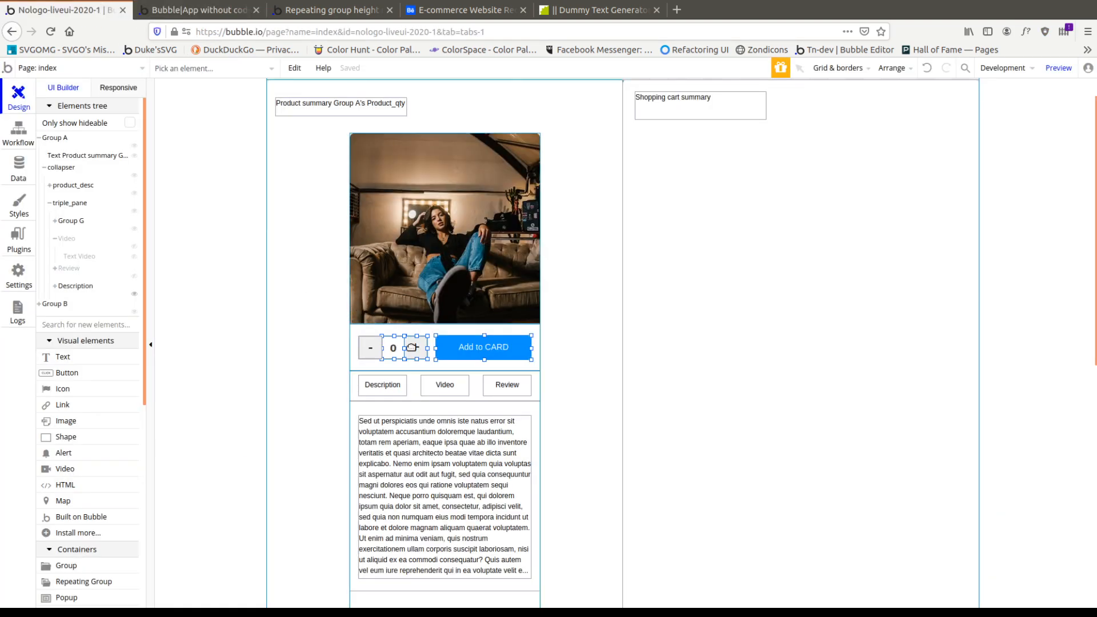
double_click(393, 349)
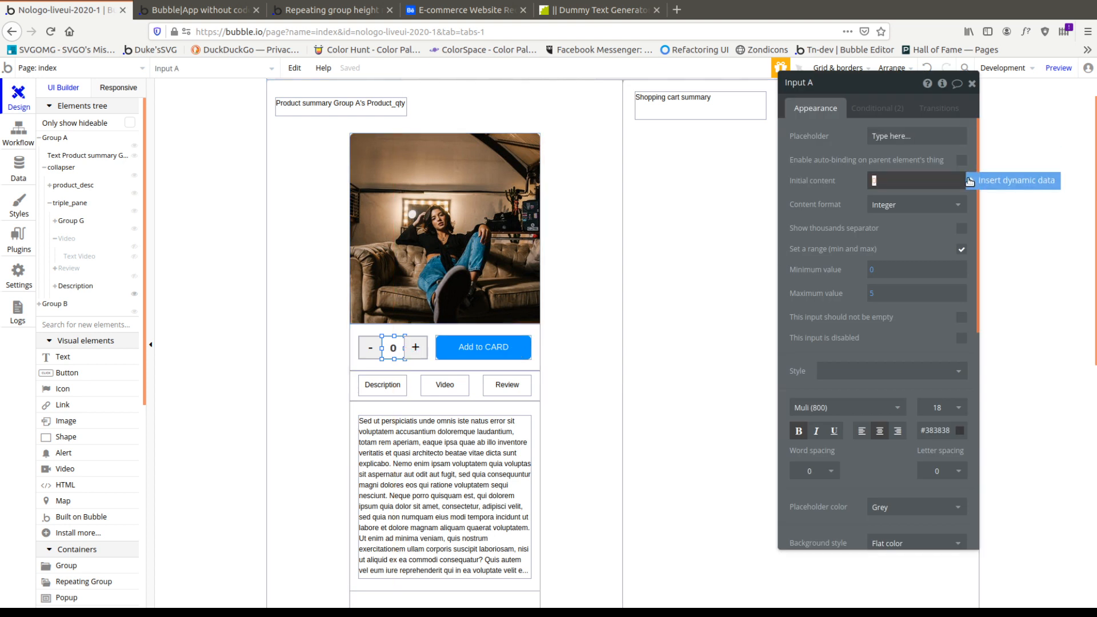
left_click(972, 181)
left_click(908, 340)
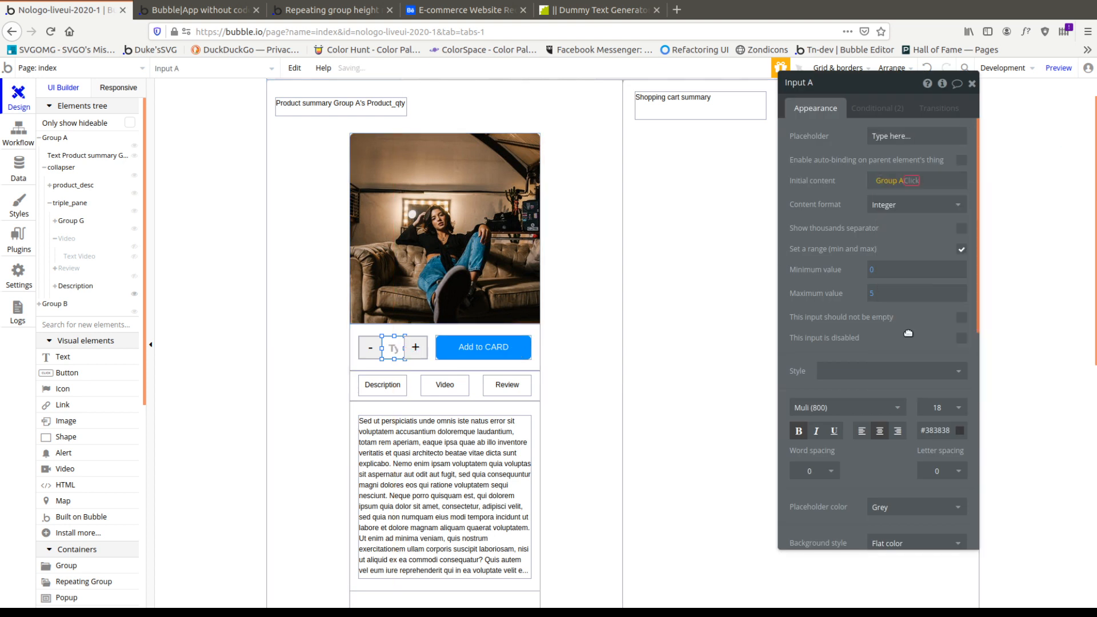
left_click(953, 194)
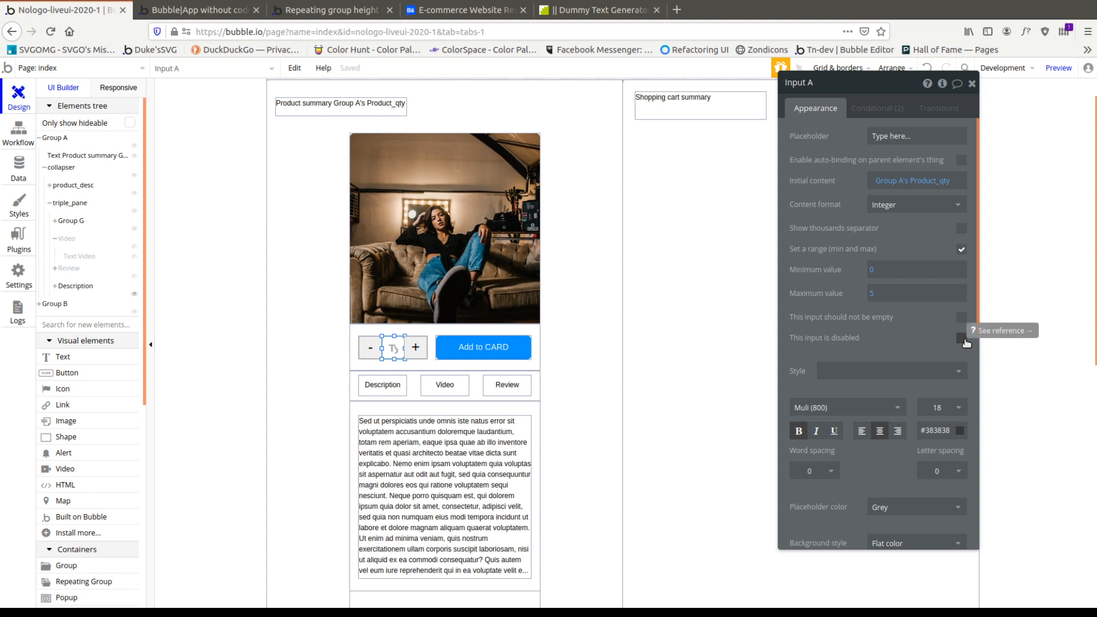
Create a workflow for when Input A's value is changed and add a Set state action to it.
right_click(391, 348)
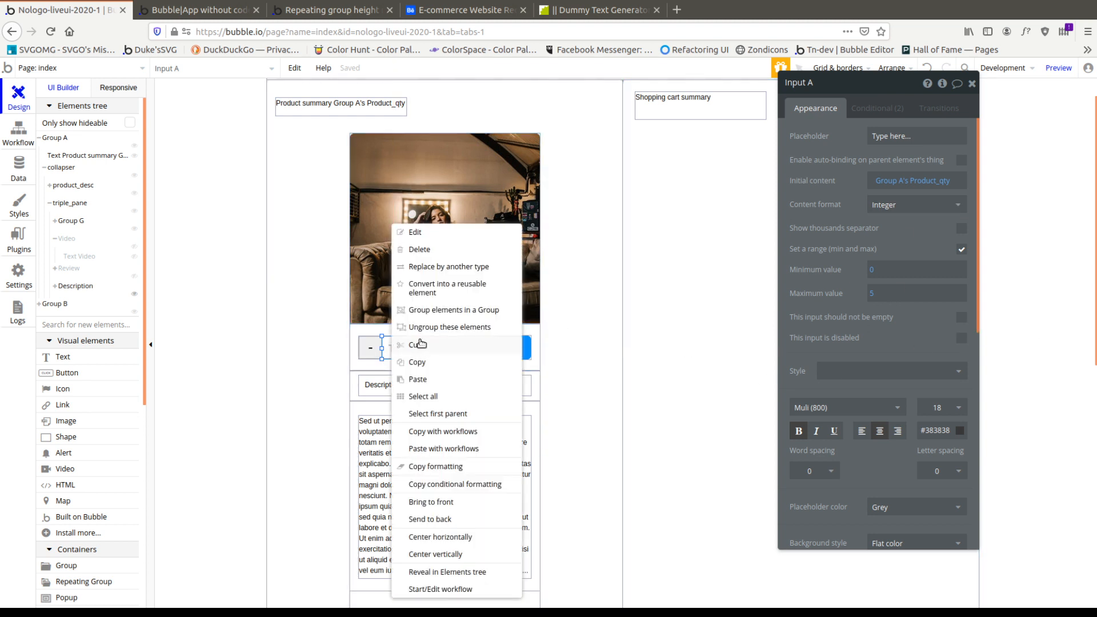
left_click(464, 589)
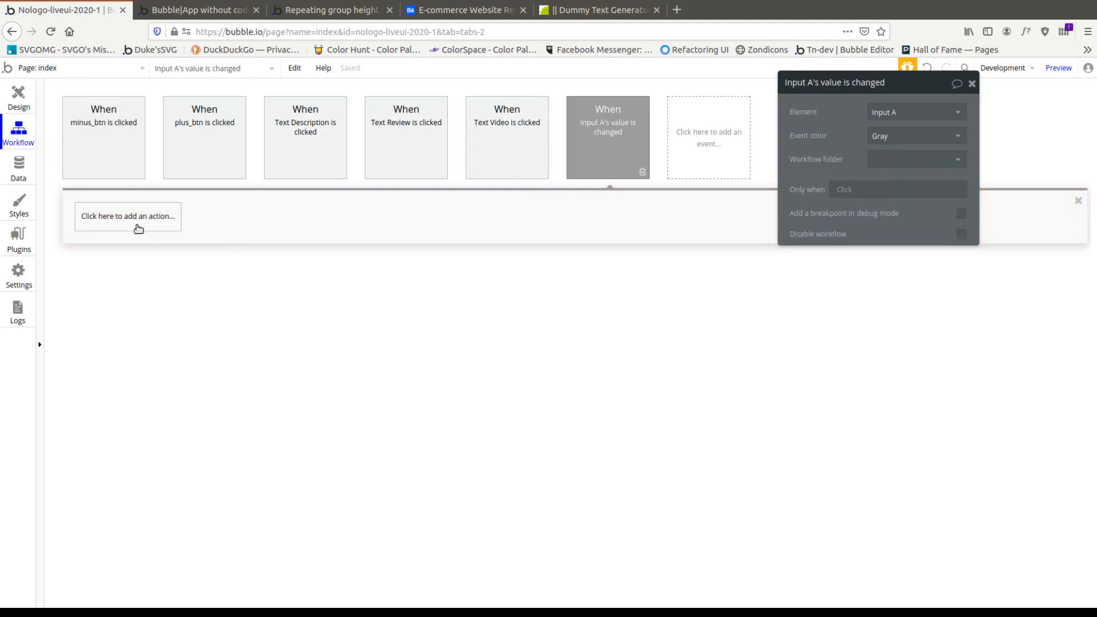
left_click(138, 229)
mouse_move(122, 359)
left_click(254, 283)
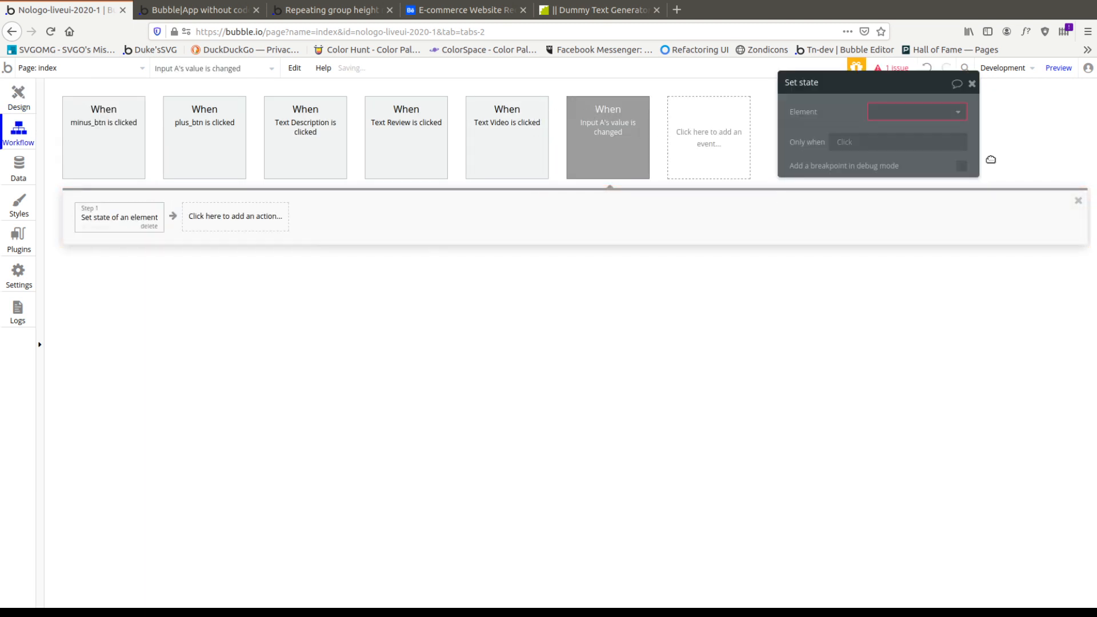
Configure the Set state action to set Group A's custom state Product_qty to This Input's value.
left_click(938, 114)
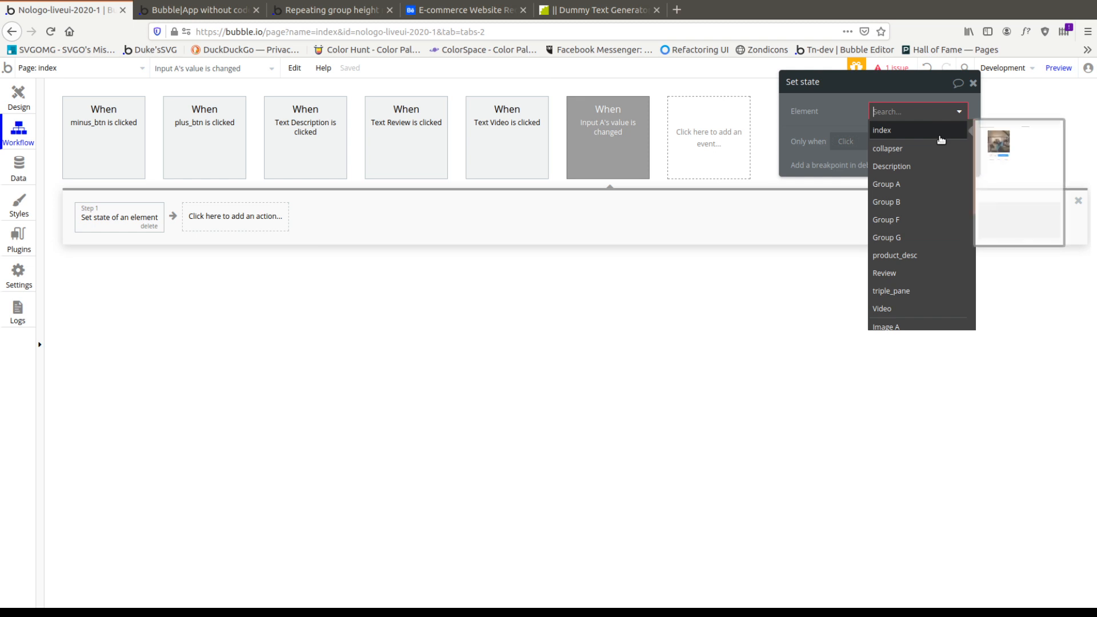
type("pro")
left_click(881, 109)
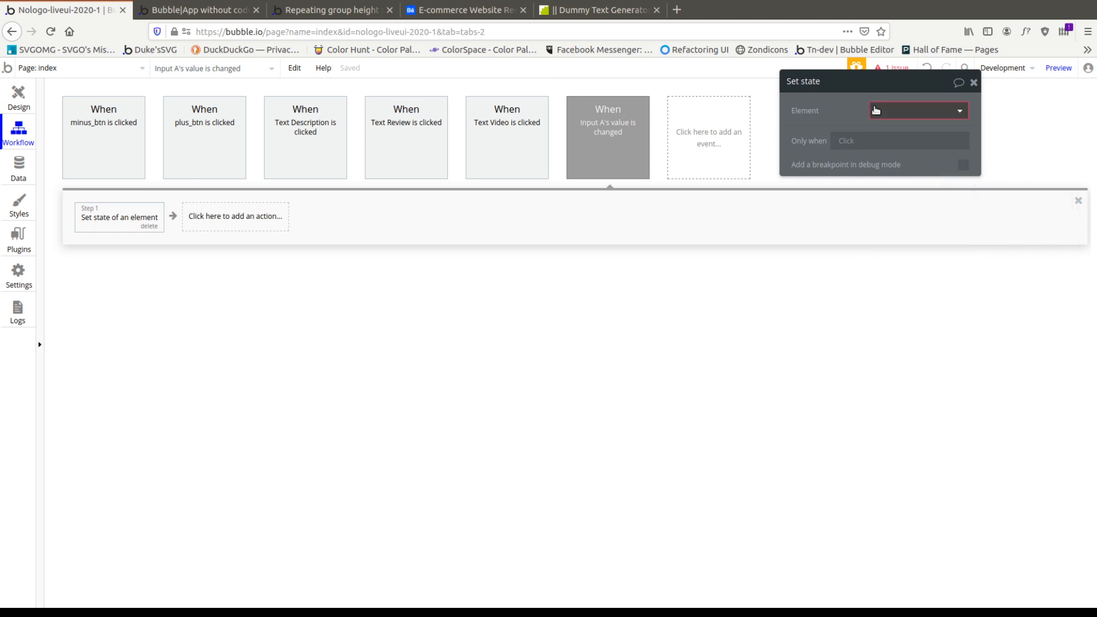
type("group")
left_click(887, 130)
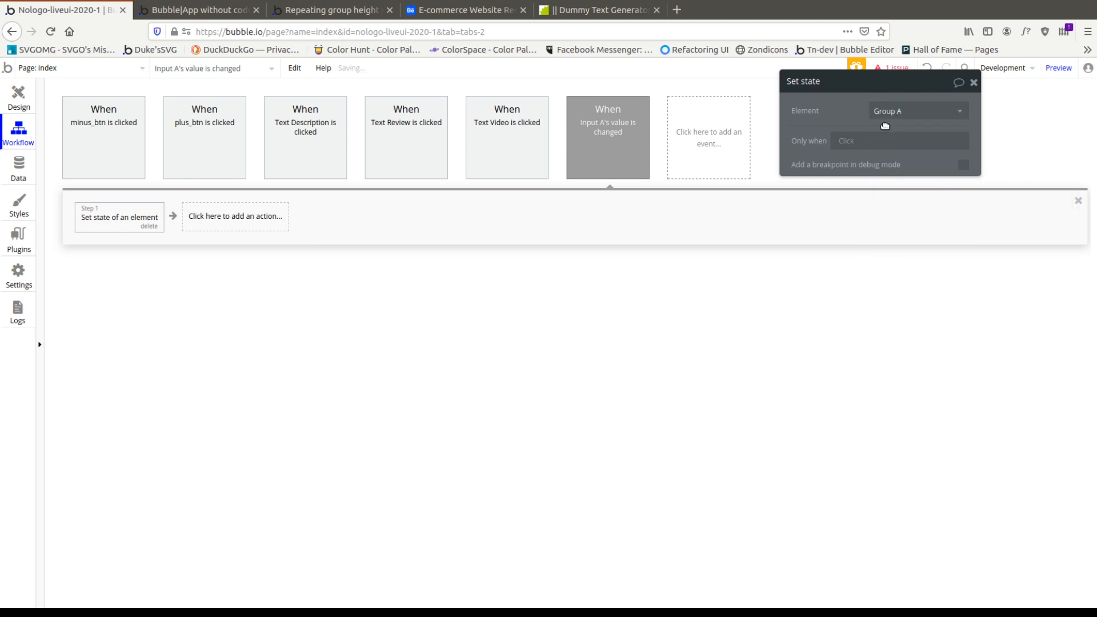
left_click(889, 135)
left_click(892, 152)
left_click(892, 158)
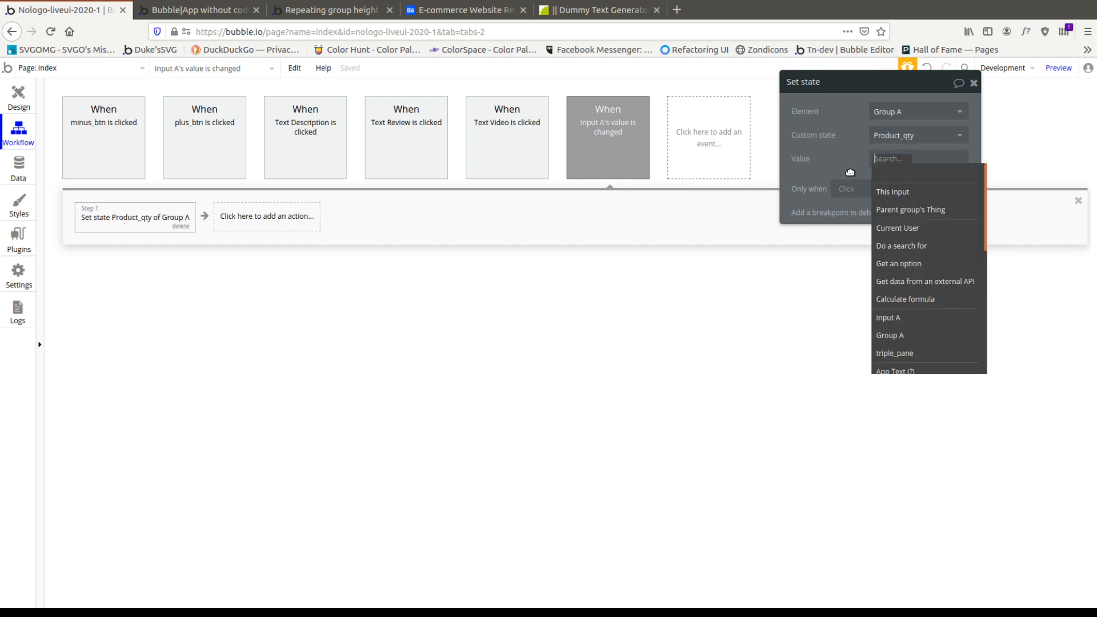
left_click(890, 193)
left_click(921, 173)
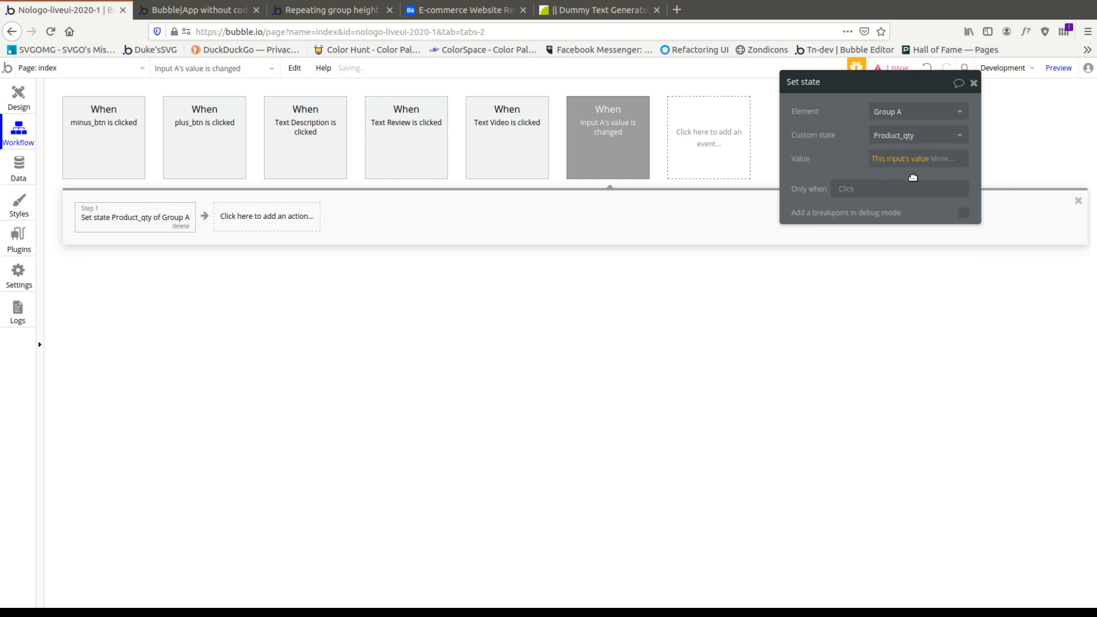
Restrict the Set state action in plus_btn's click workflow to run only when Group A's Product_qty < 5.
left_click(35, 97)
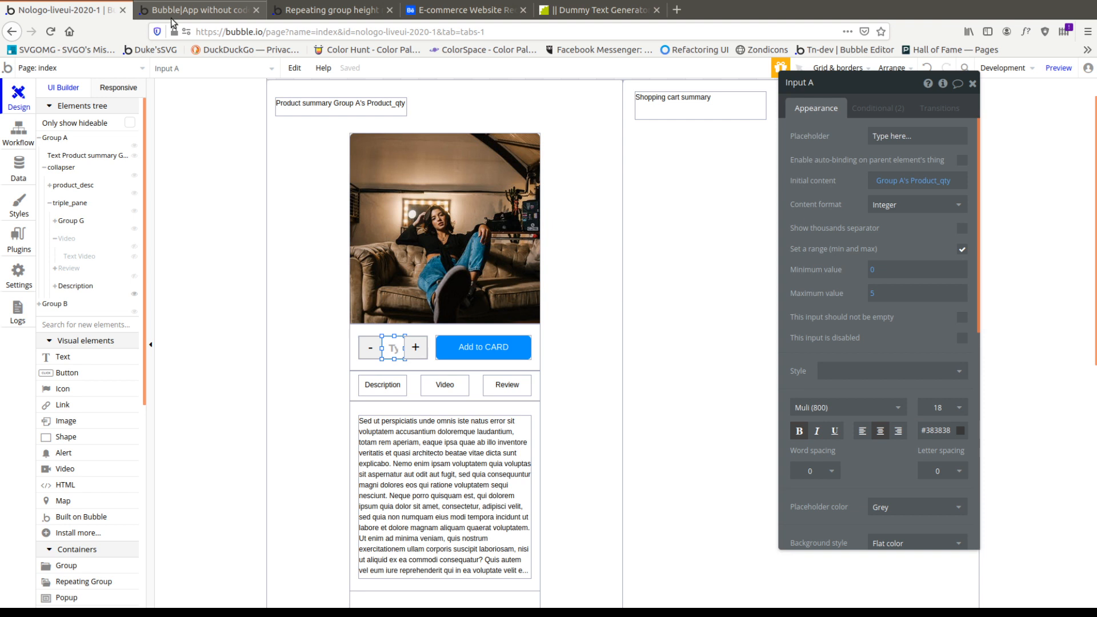
left_click(283, 104)
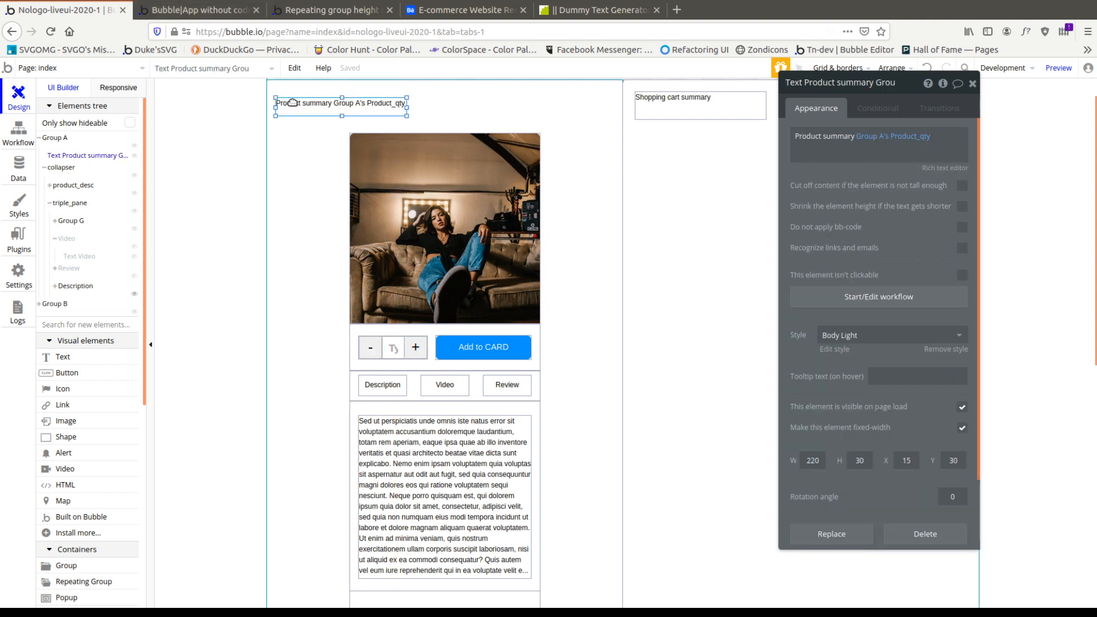
left_click(427, 348)
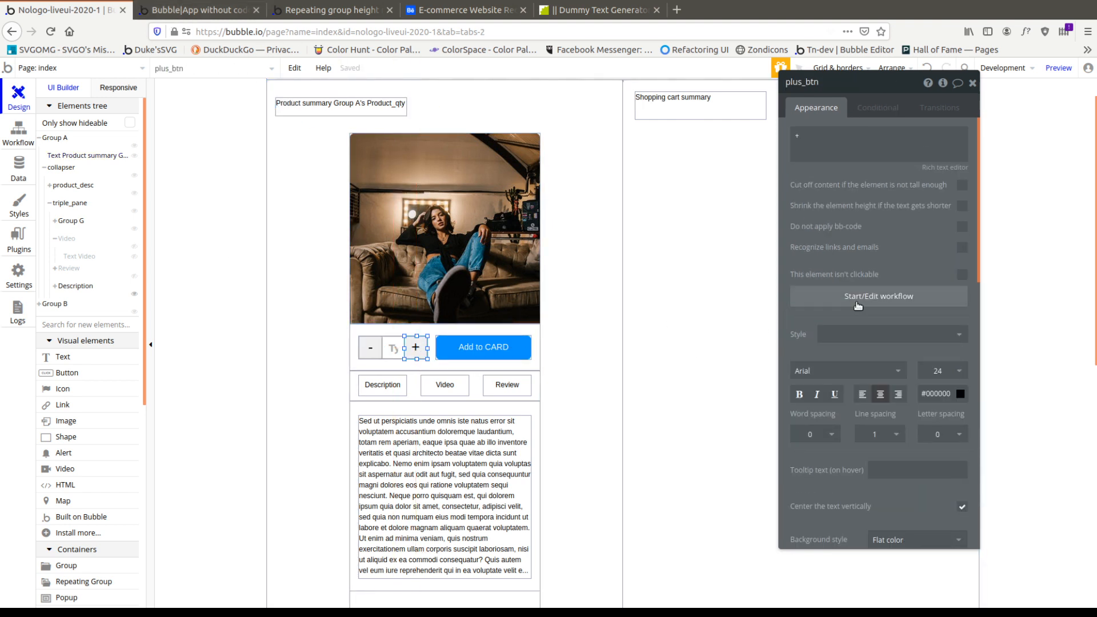
left_click(858, 306)
left_click(112, 217)
left_click(849, 189)
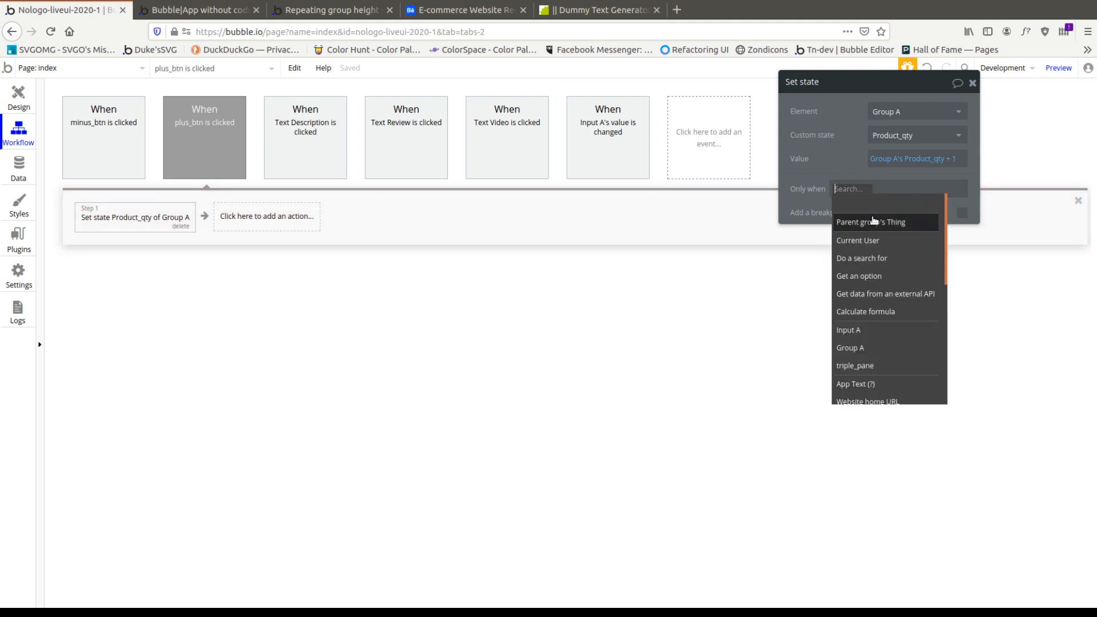
type("thi")
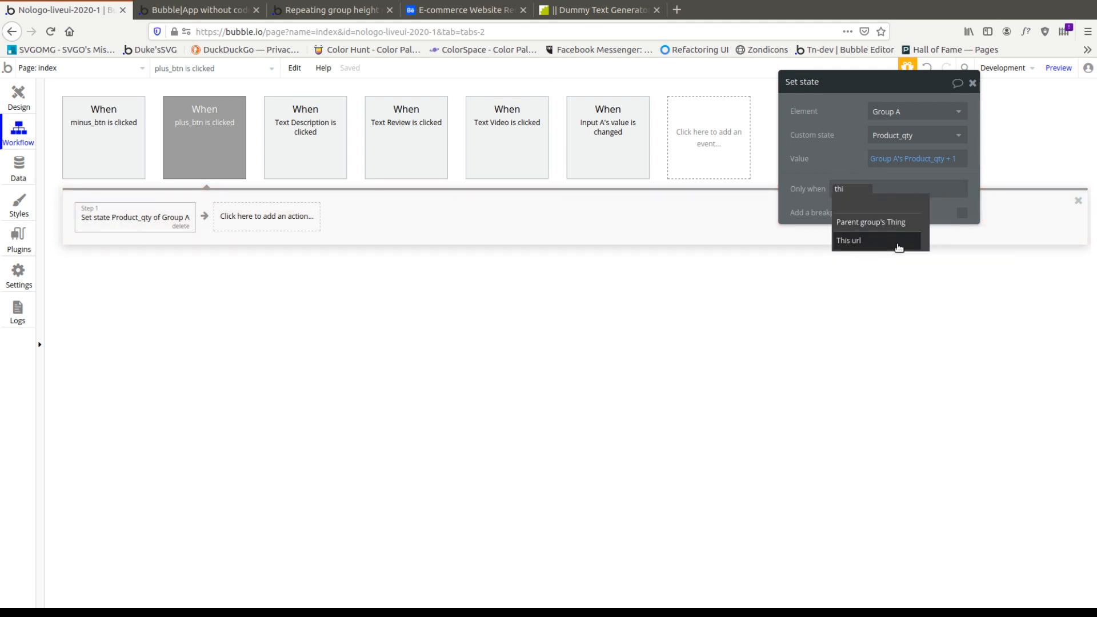
key("BackSpace")
key("BackSpace")
key("BackSpace")
type("group")
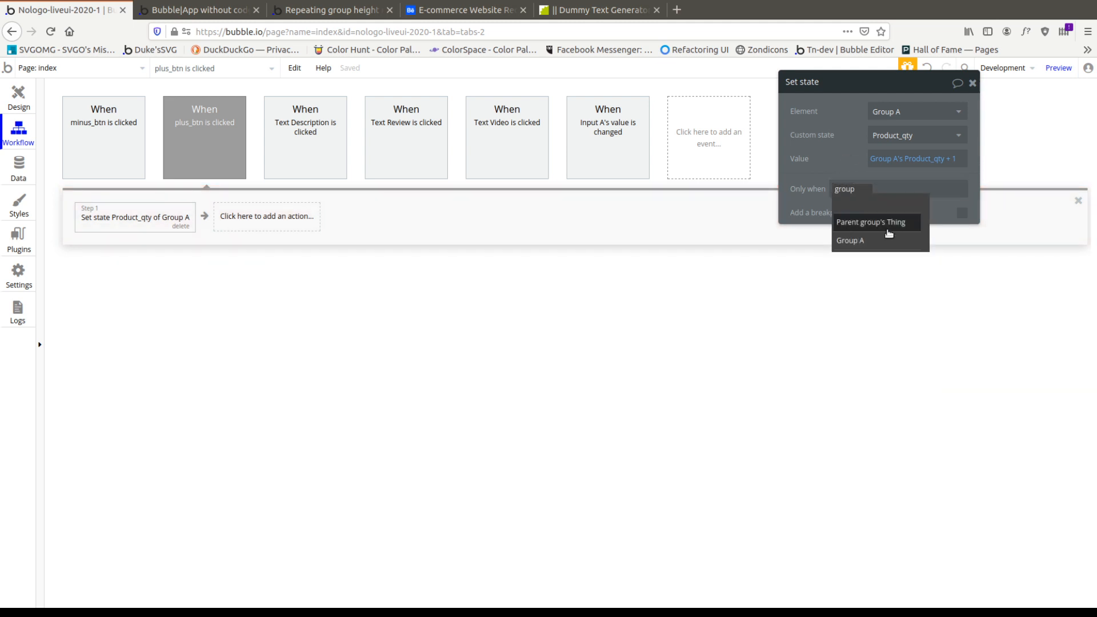
left_click(881, 240)
left_click(914, 204)
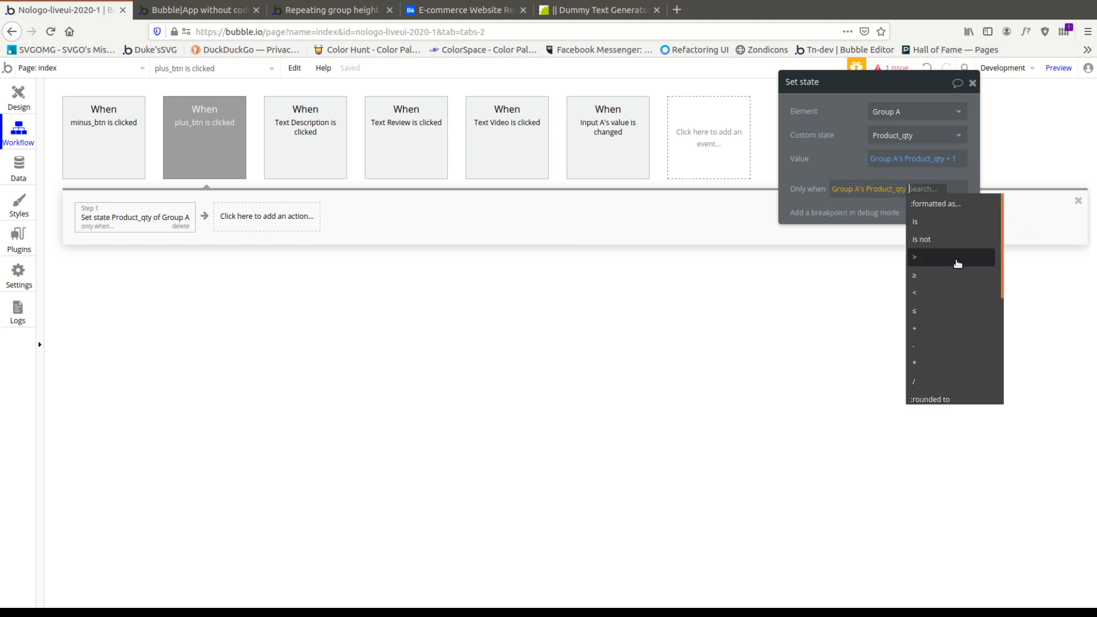
left_click(944, 293)
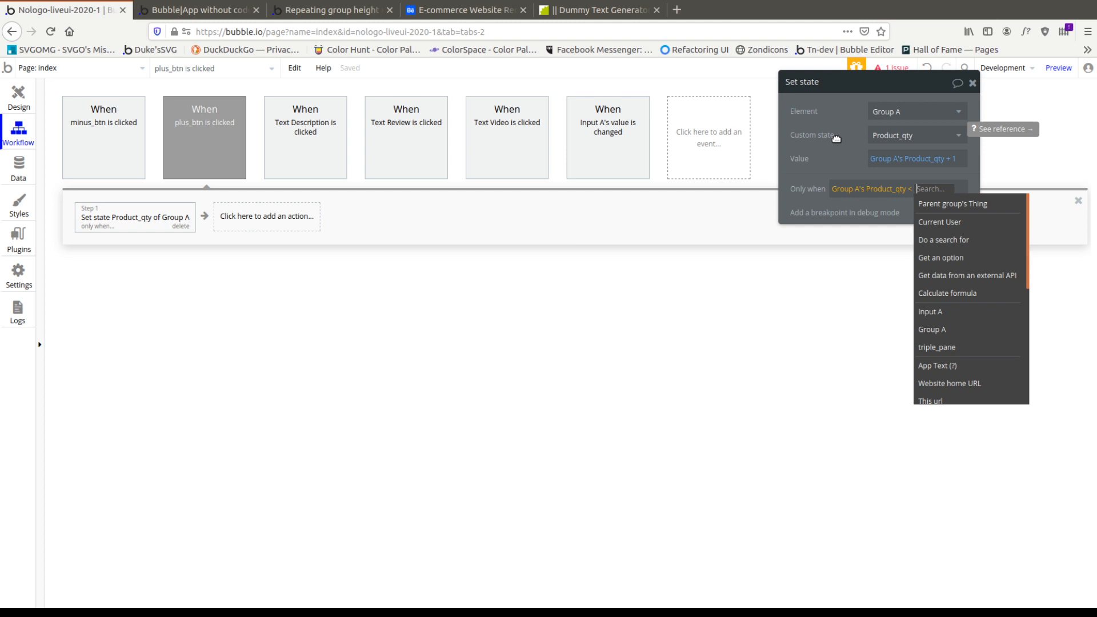
type("5")
key("Return")
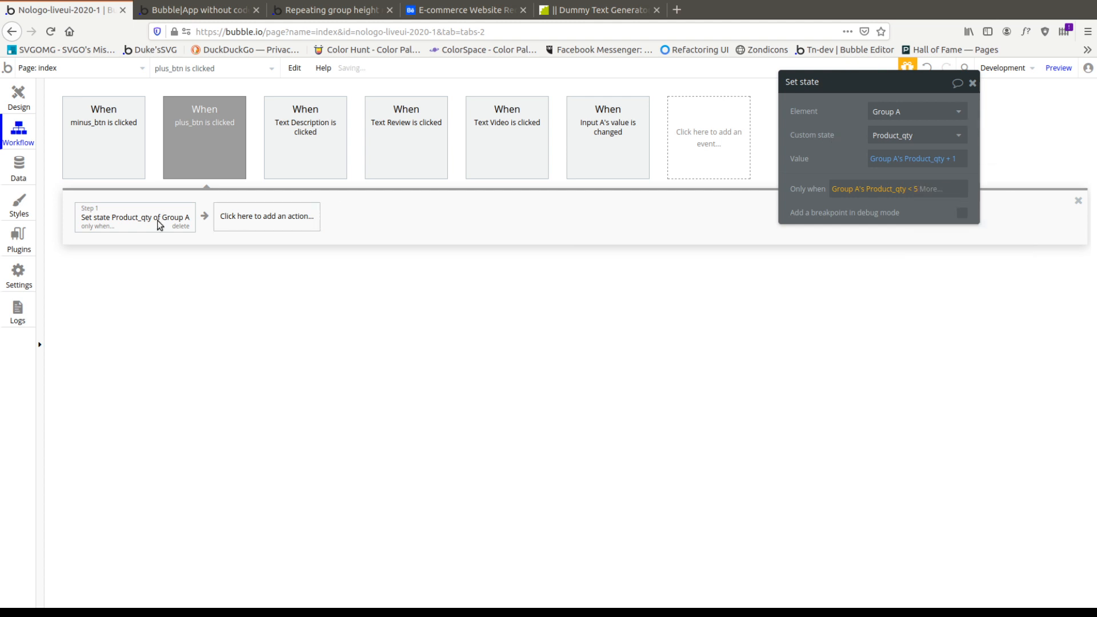
right_click(129, 226)
left_click(150, 308)
left_click(106, 167)
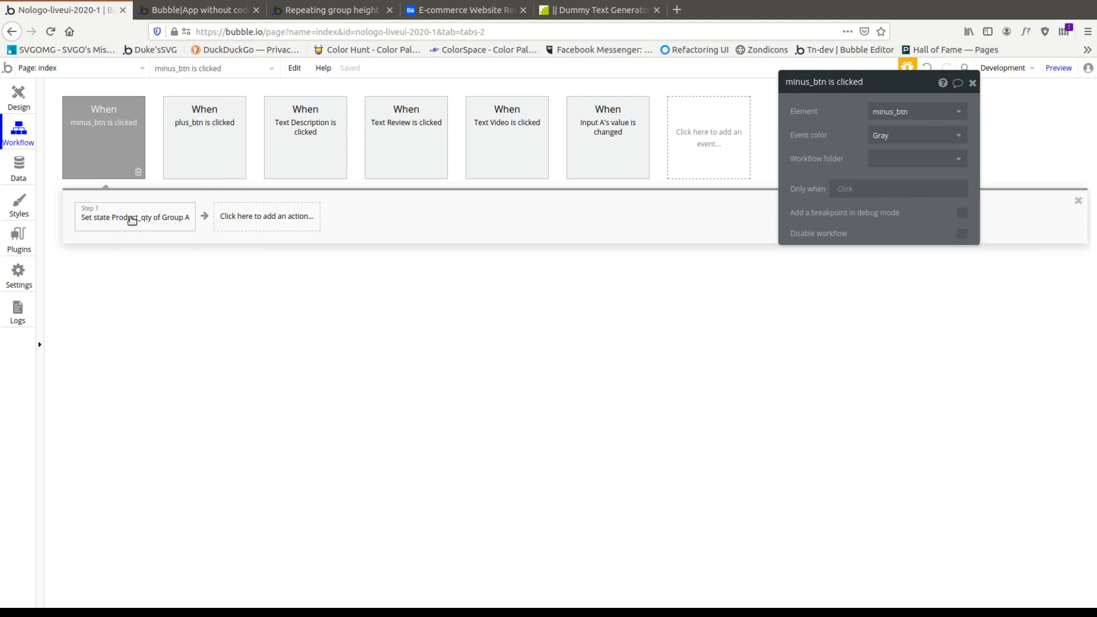
left_click(131, 219)
Copy the Only when condition from plus_btn's Set state action into the Set state action of minus_btn's click workflow.
left_click(177, 142)
left_click(135, 217)
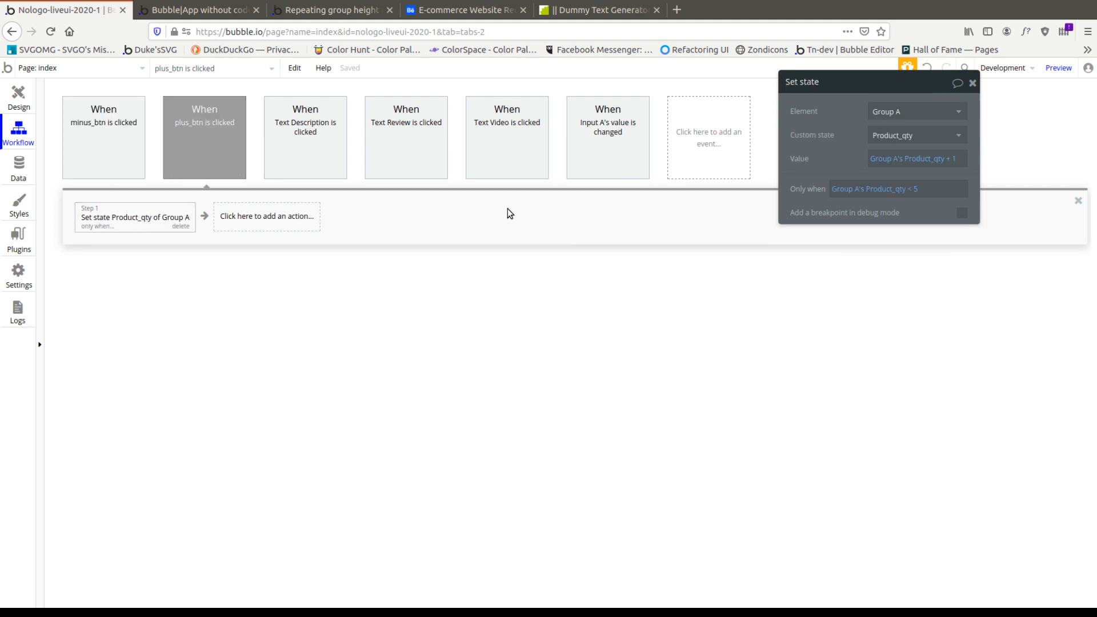
right_click(834, 189)
left_click(904, 163)
left_click(135, 144)
left_click(127, 217)
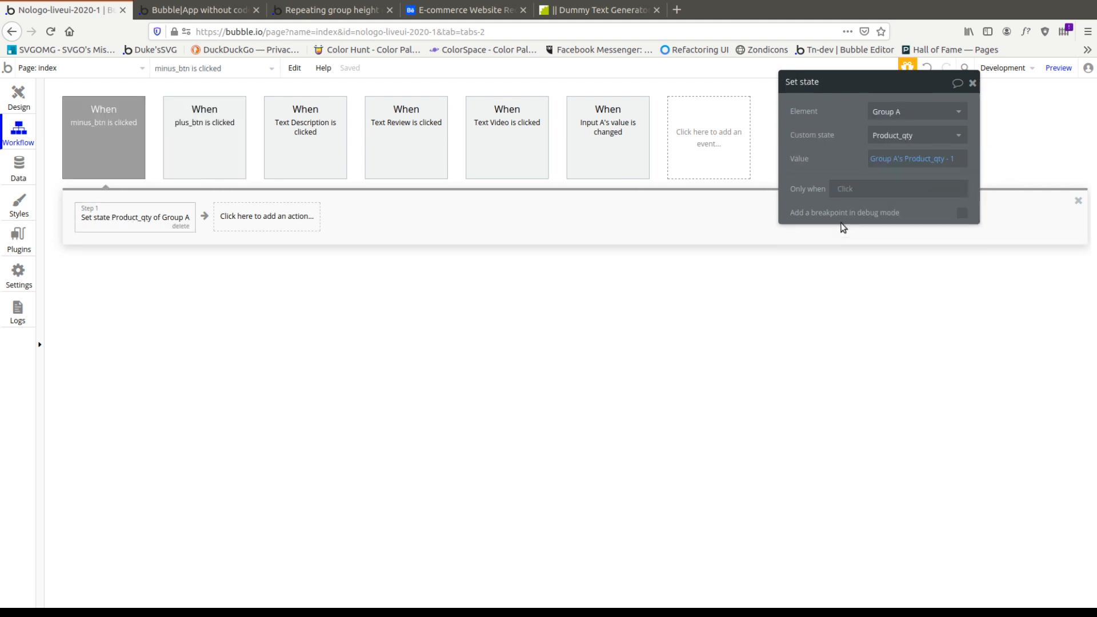
right_click(845, 193)
left_click(904, 182)
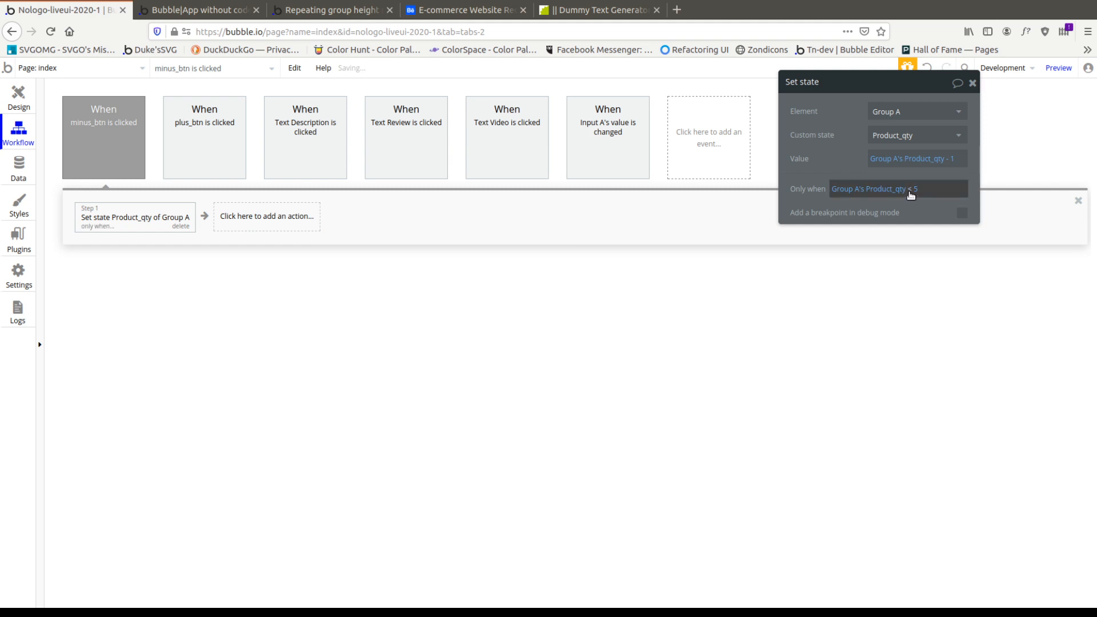
Change the Only when condition of minus_btn's Set state action to Group A's Product_qty > 0.
left_click(912, 194)
left_click(921, 277)
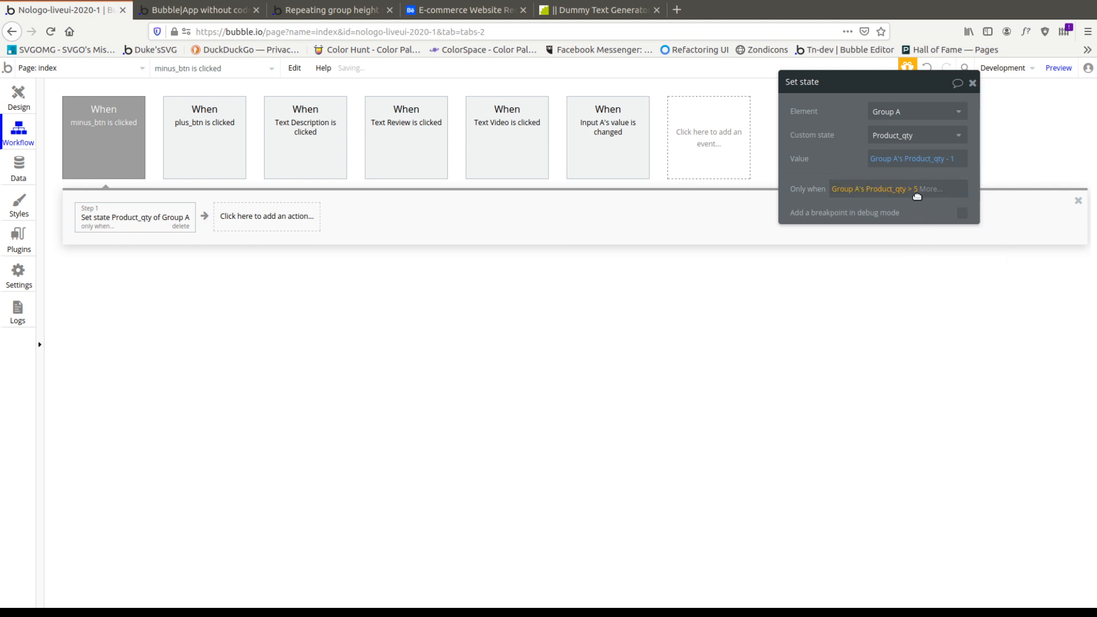
left_click(917, 194)
type("0")
left_click(863, 173)
Test the plus and minus buttons of the quantity selector in the app preview.
left_click(197, 10)
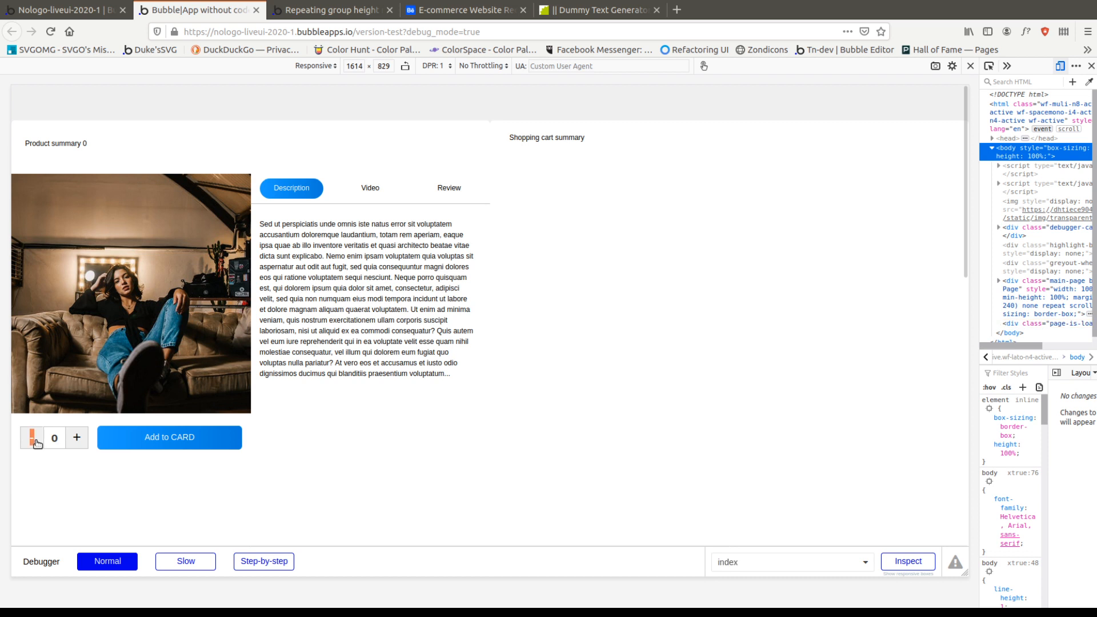
left_click(78, 439)
left_click(78, 439)
left_click(77, 439)
left_click(29, 443)
left_click(28, 443)
left_click(80, 440)
Check in the preview that the Description, Video and Review tabs switch the content beside the product image.
scroll(411, 203, "down", 1)
left_click(383, 161)
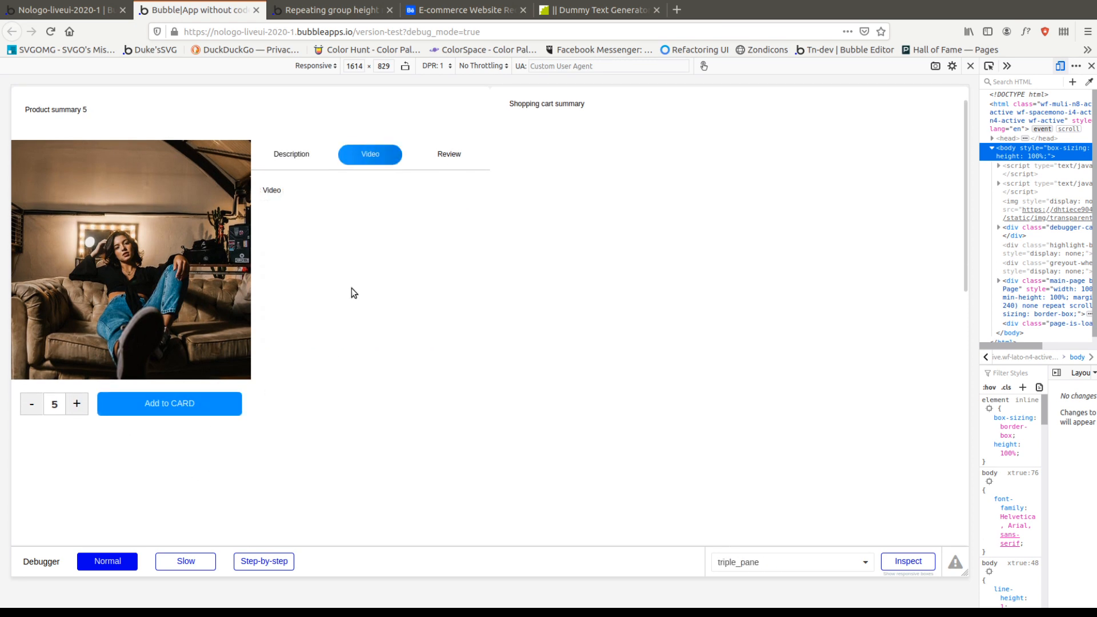
left_click(267, 155)
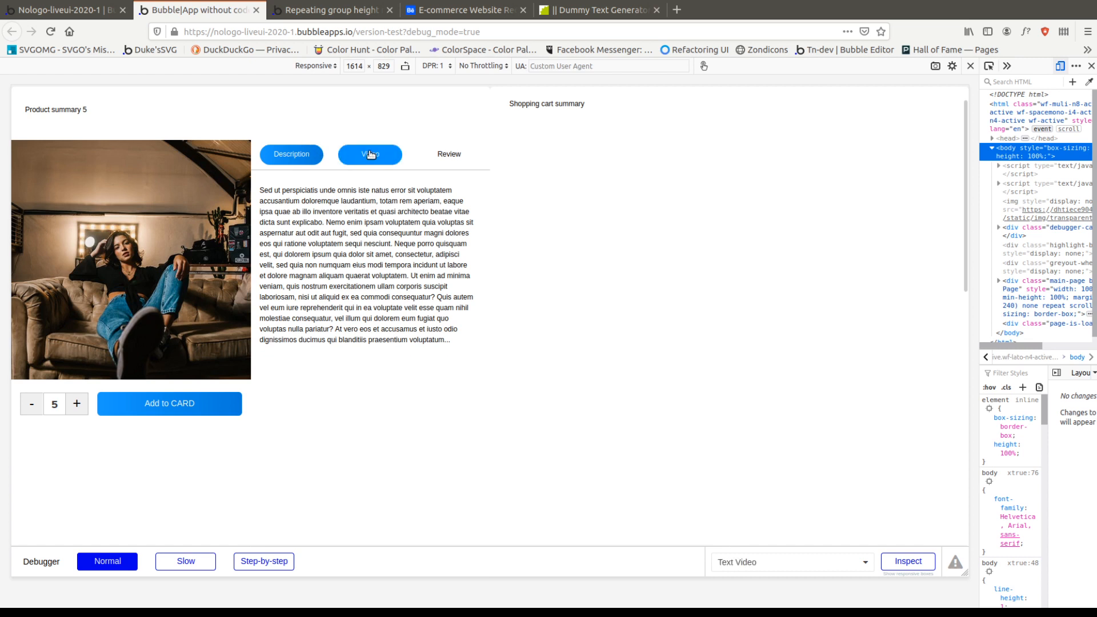
left_click(354, 163)
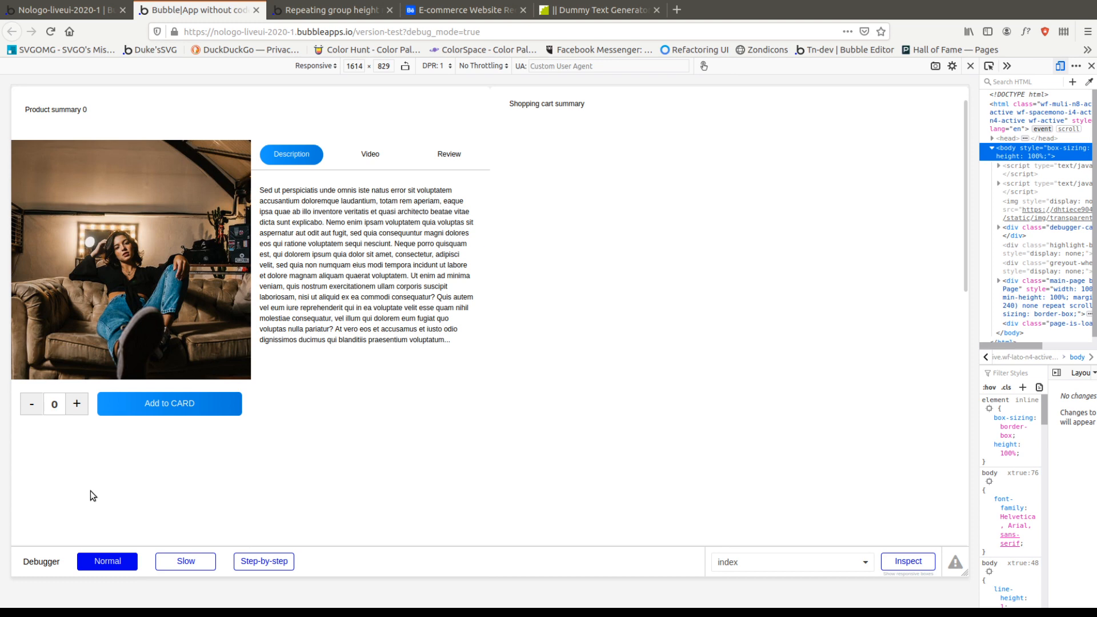
left_click(371, 154)
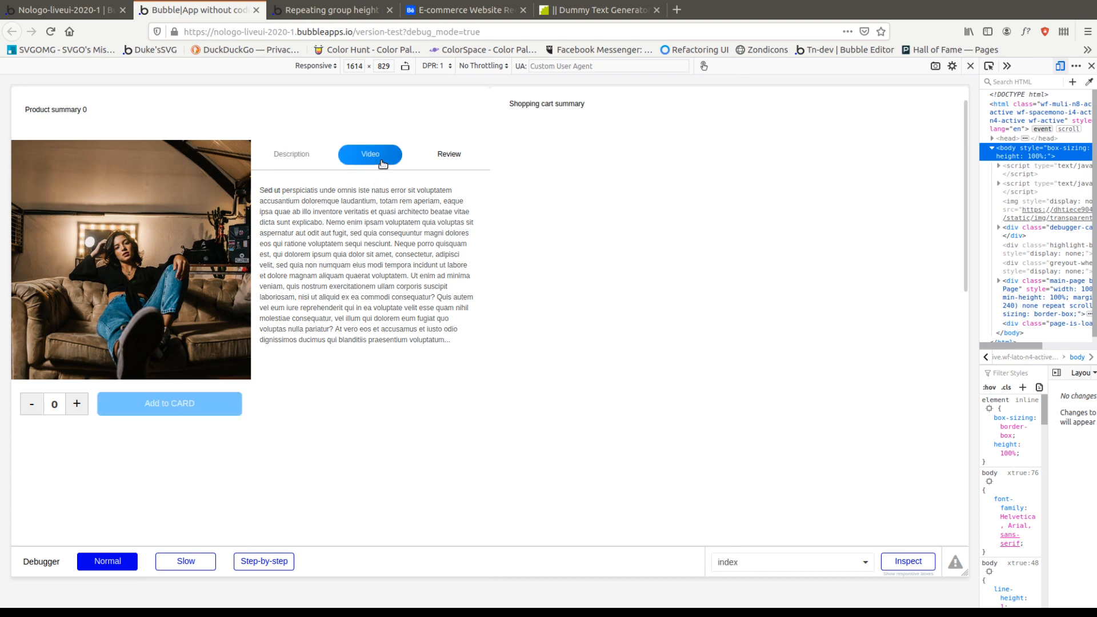
left_click(448, 153)
left_click(299, 158)
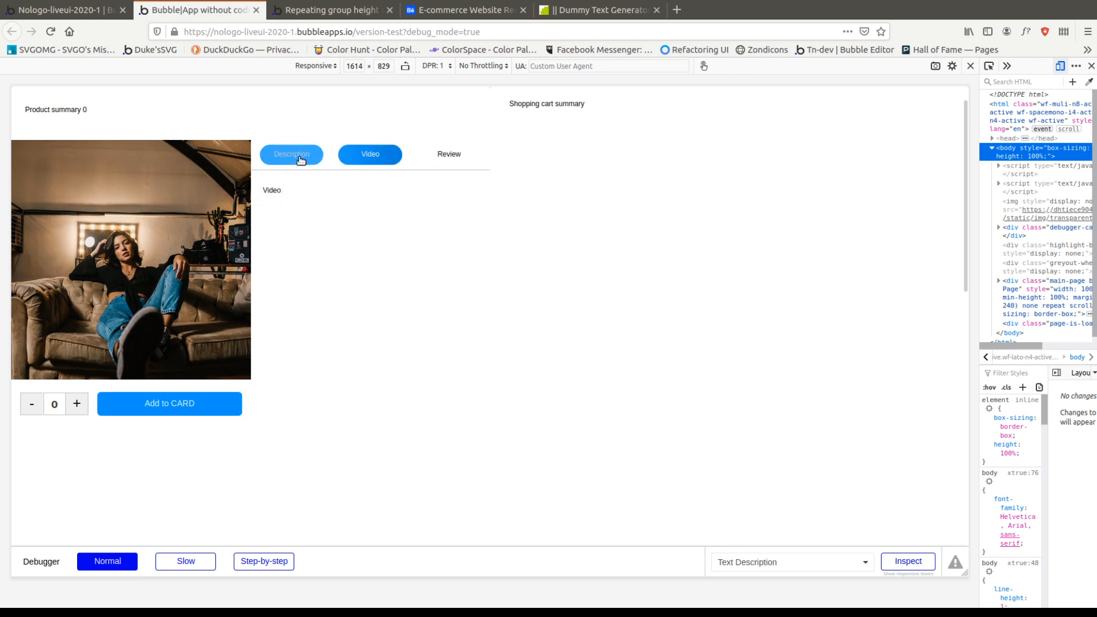
left_click(350, 157)
left_click(449, 155)
left_click(395, 157)
left_click(291, 155)
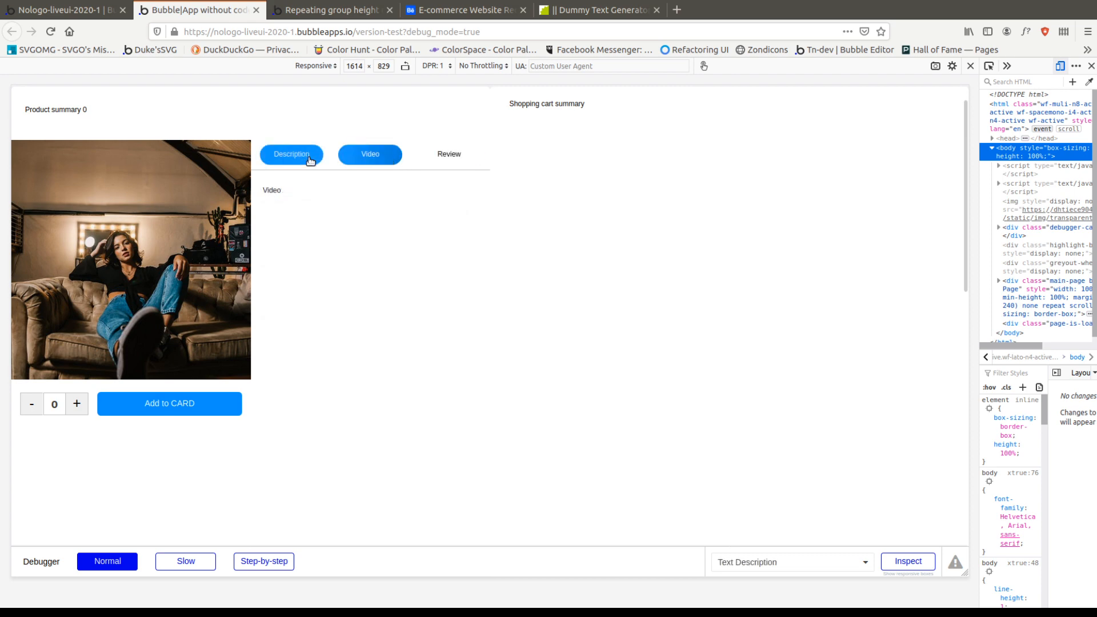
left_click_drag(416, 367, 266, 170)
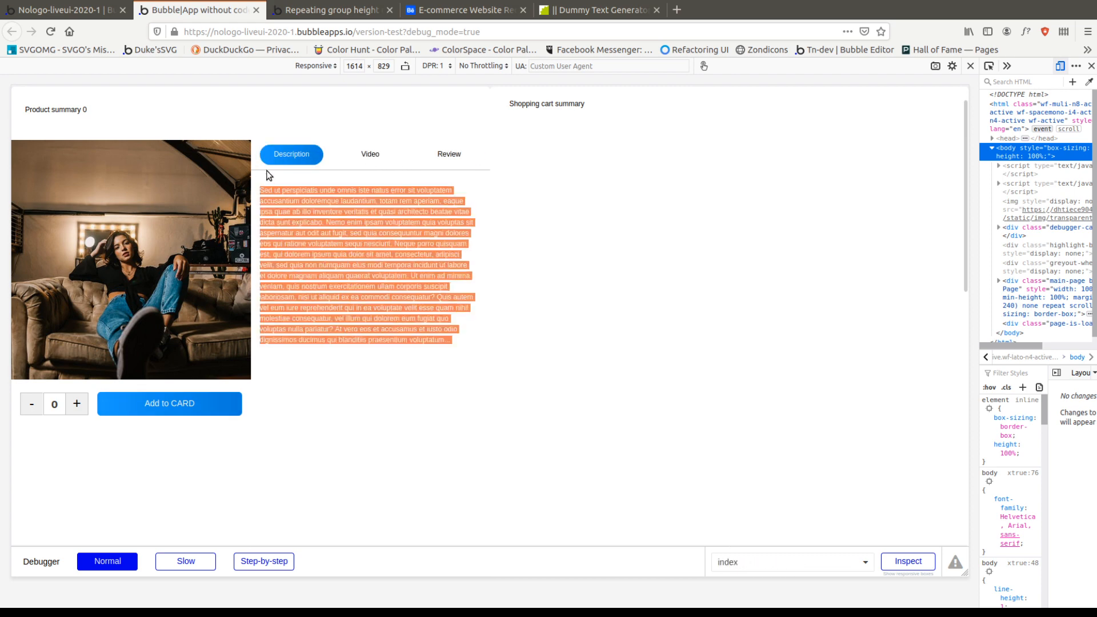
left_click(330, 221)
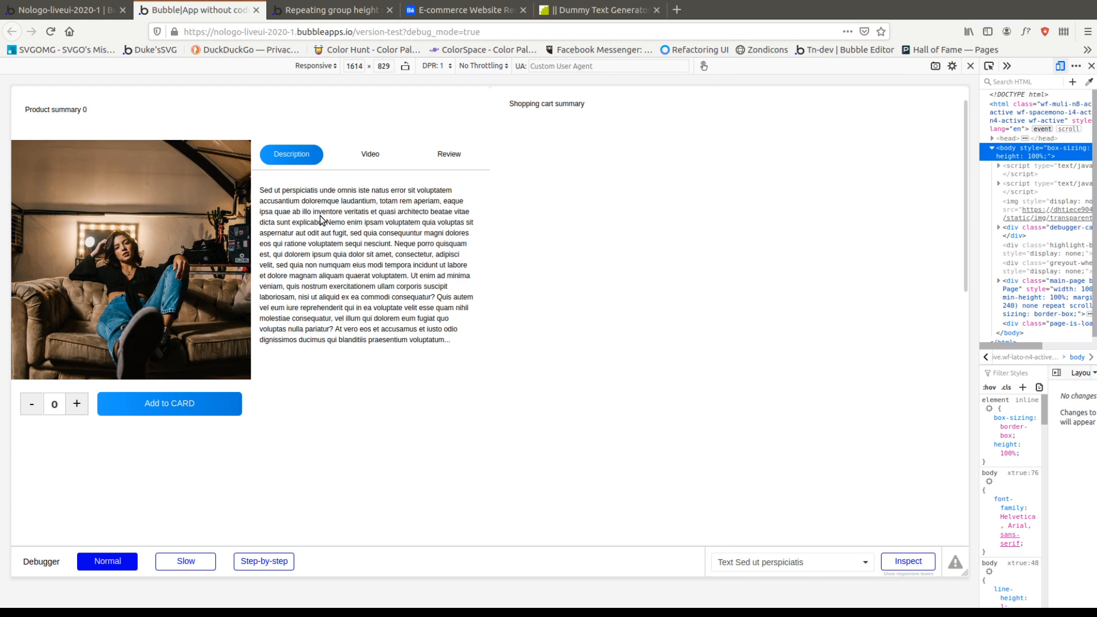
left_click(359, 153)
left_click(461, 159)
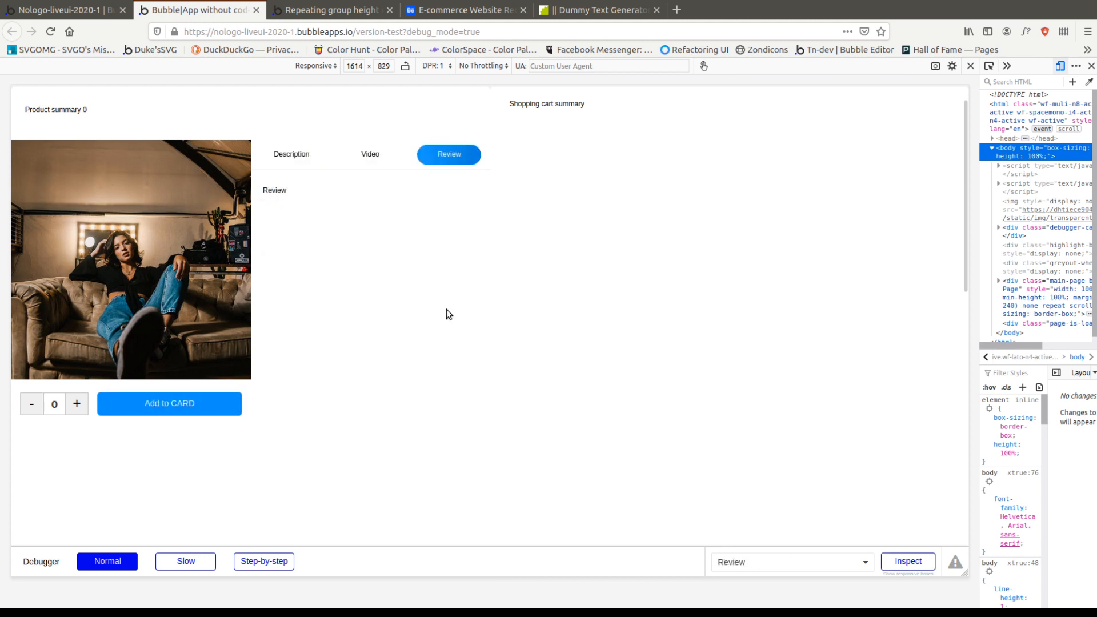
left_click(371, 155)
left_click(292, 154)
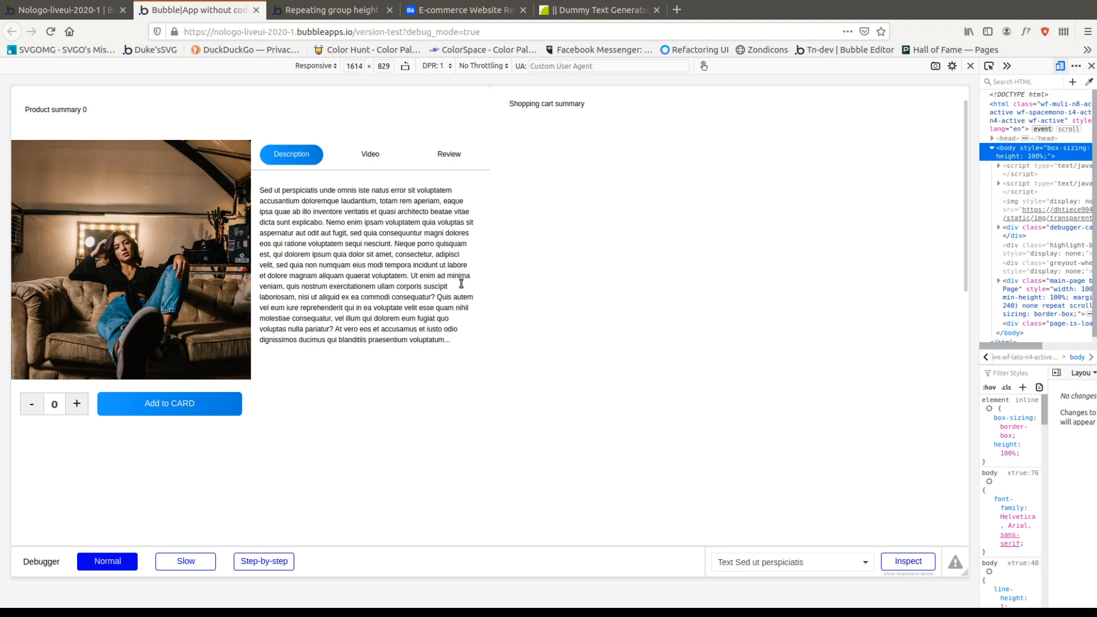
Look at the desktop, tablet and mobile mockups on the Behance E-commerce Website Redesign page and return to the preview.
left_click(466, 11)
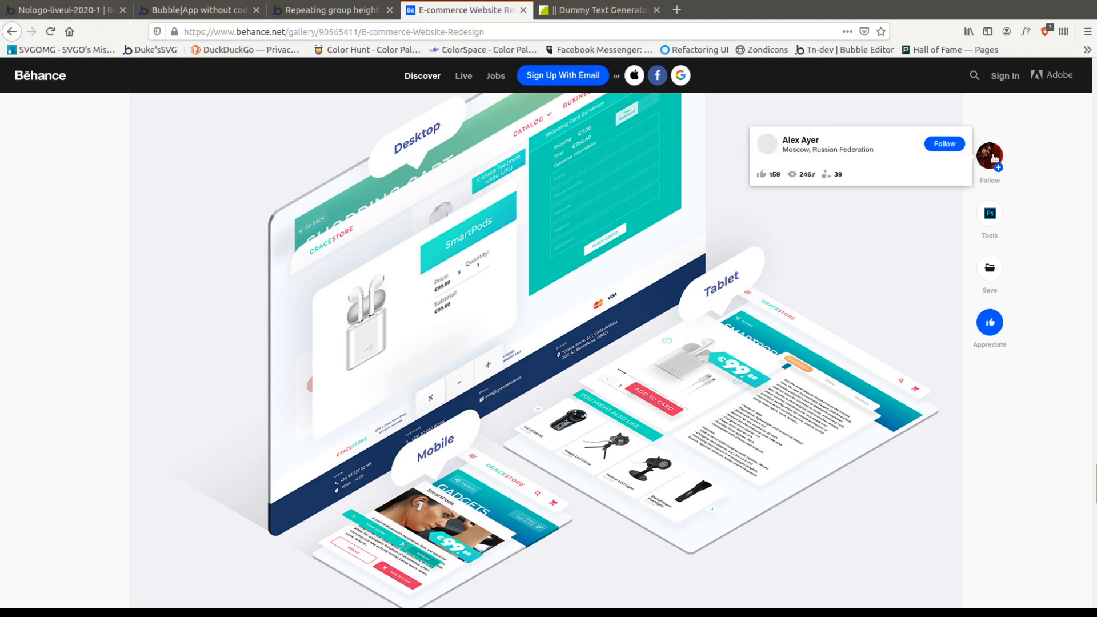
mouse_move(992, 161)
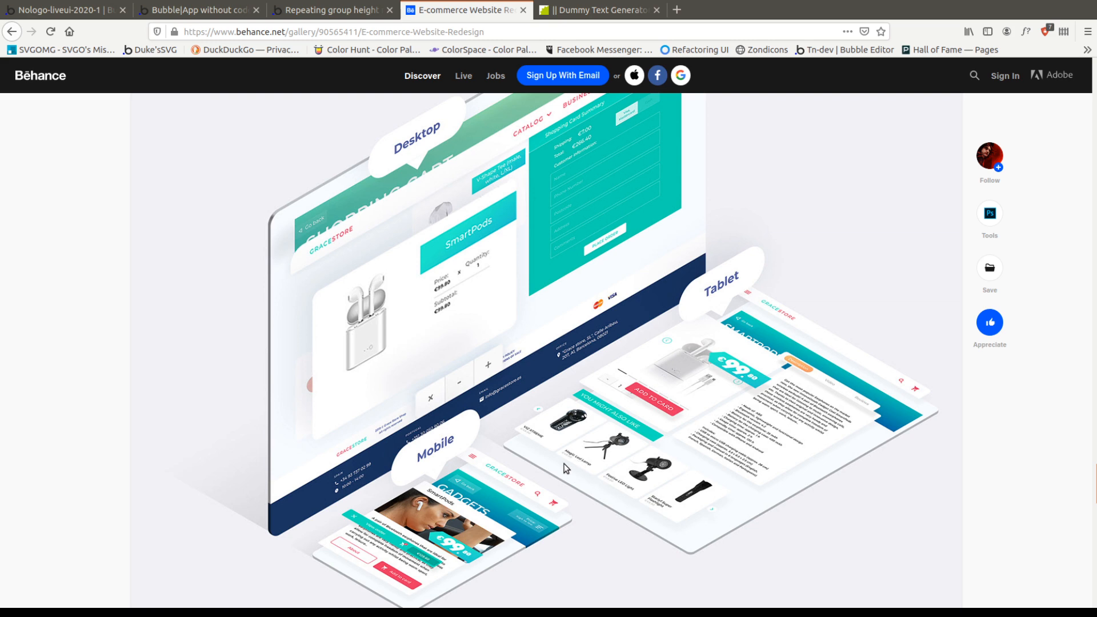
left_click(194, 11)
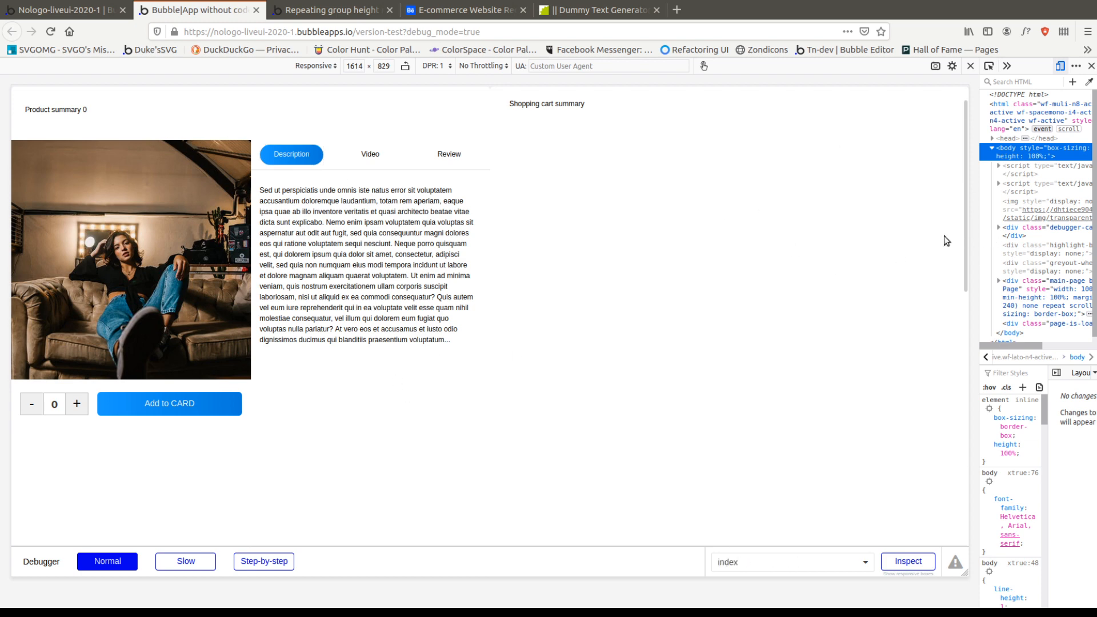
Narrow the preview to a width of 1202 px and check the stacked product layout and its Video and Review tabs.
left_click_drag(966, 237, 818, 248)
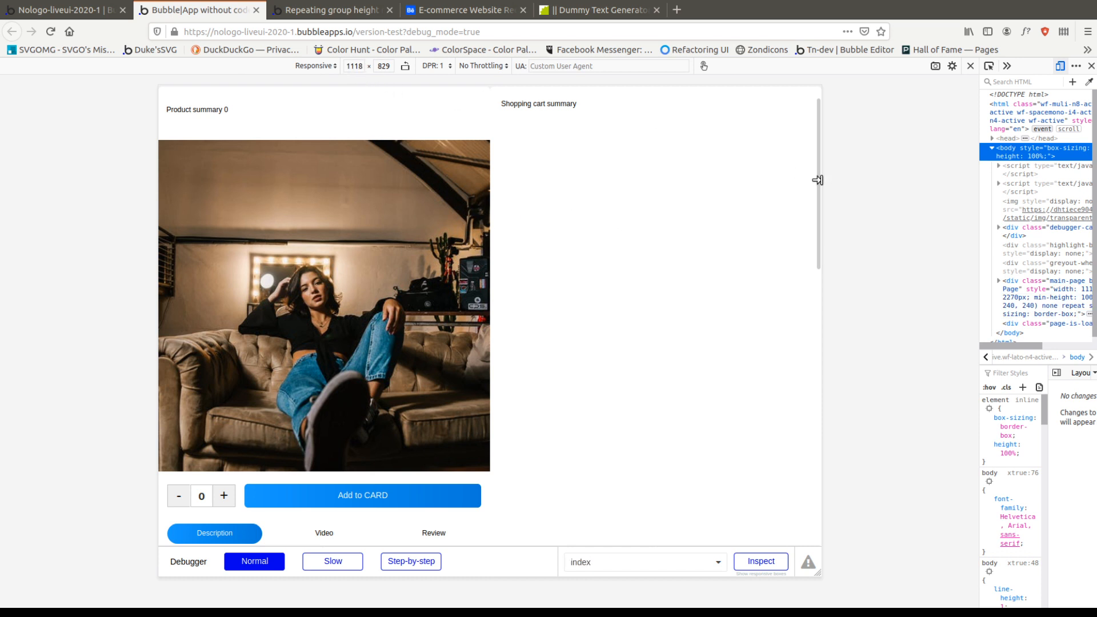
left_click_drag(818, 179, 842, 189)
scroll(577, 218, "down", 10)
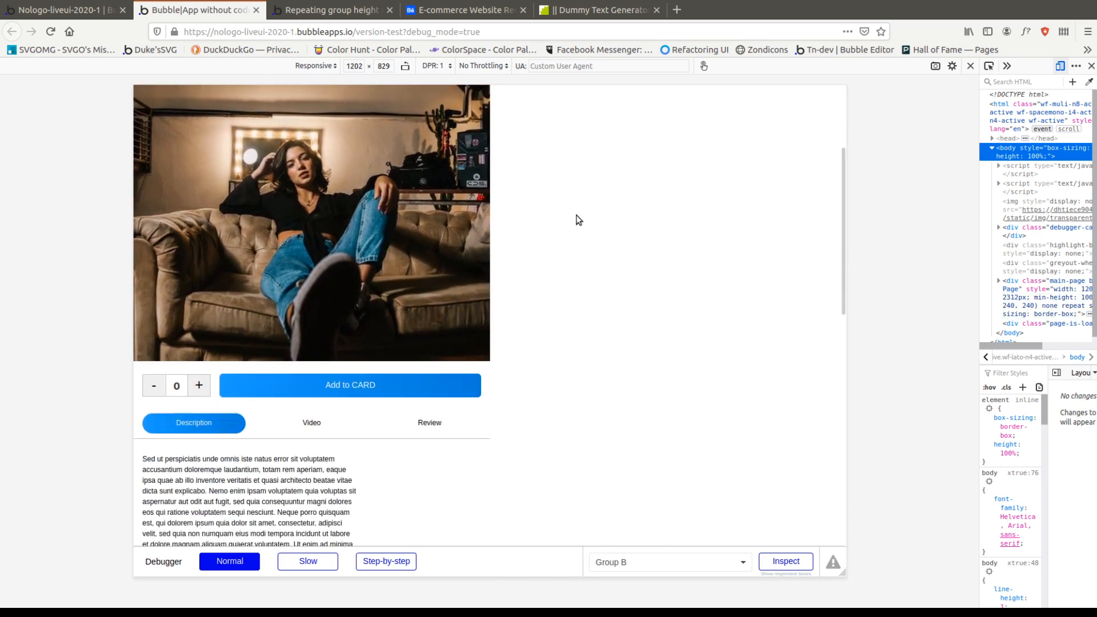
left_click(318, 188)
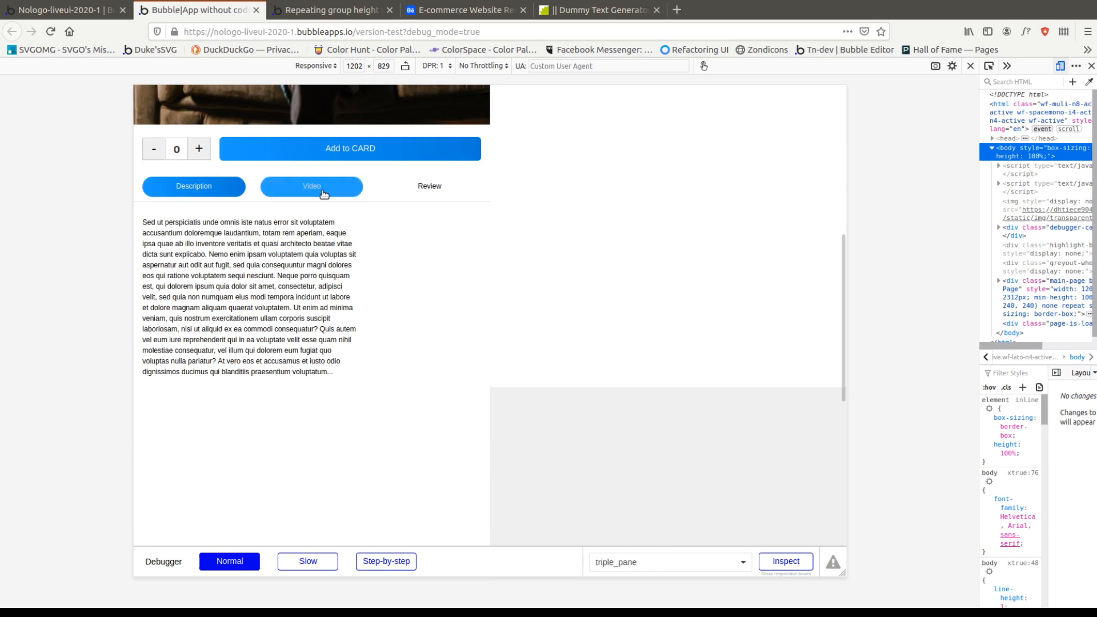
left_click(430, 187)
scroll(616, 406, "up", 7)
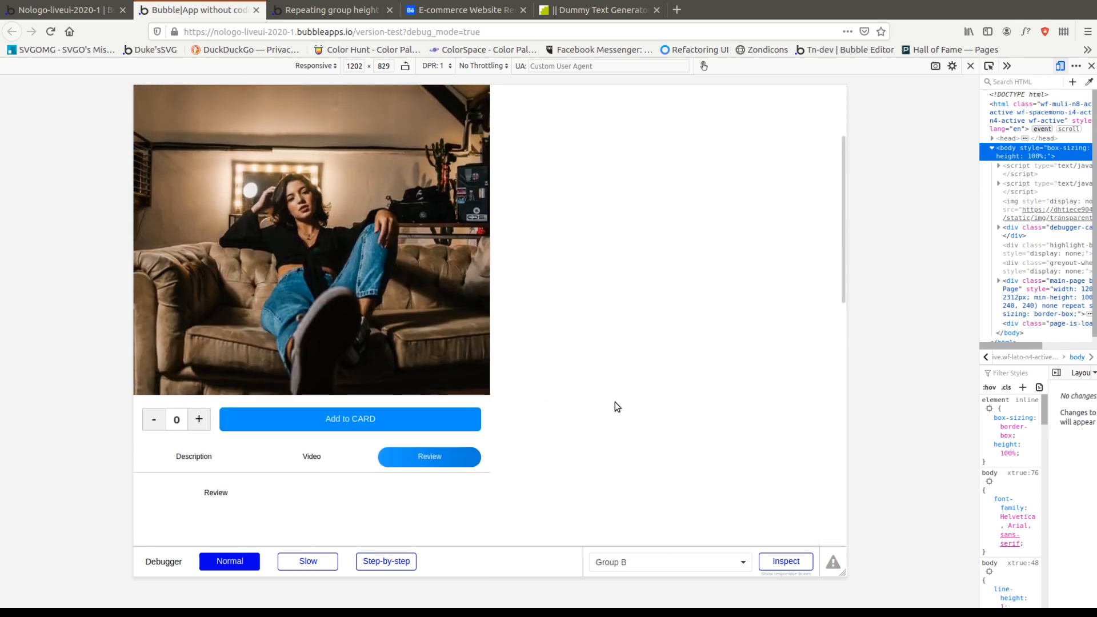
scroll(737, 280, "up", 3)
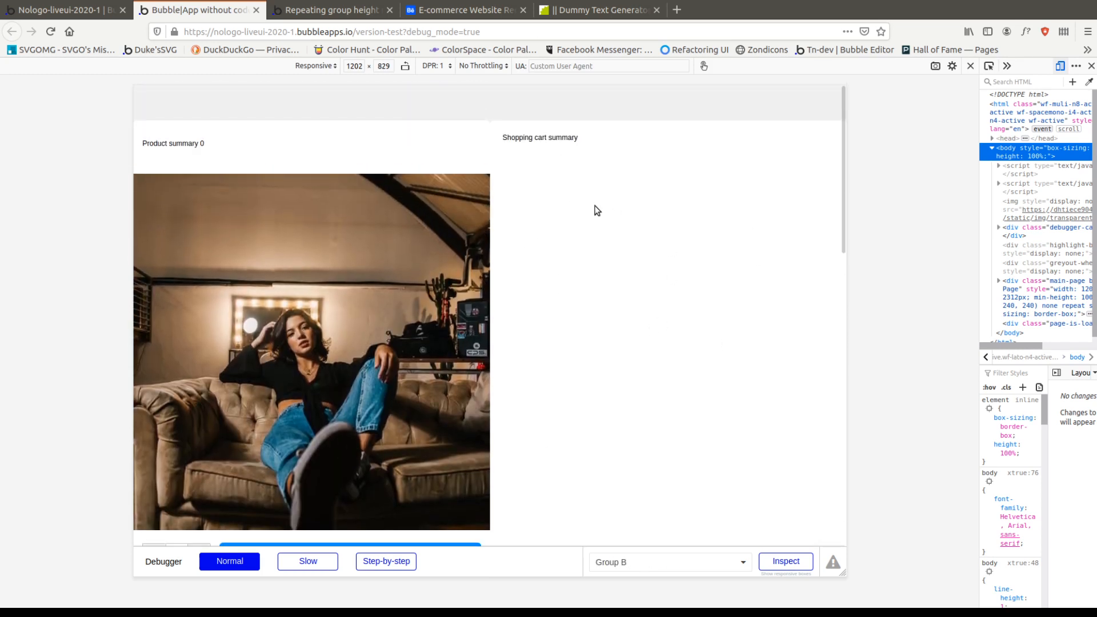
In the Bubble editor's design view, move Group A and Group B up to Y 0 at the top of the page.
left_click(84, 15)
left_click(17, 98)
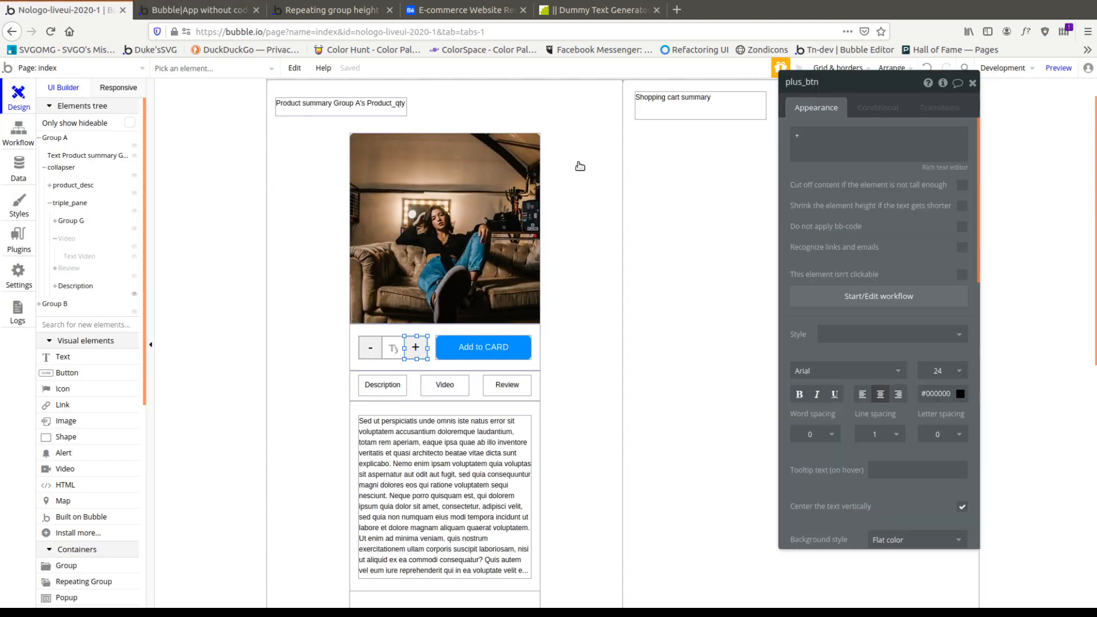
scroll(645, 252, "up", 2)
left_click(592, 156)
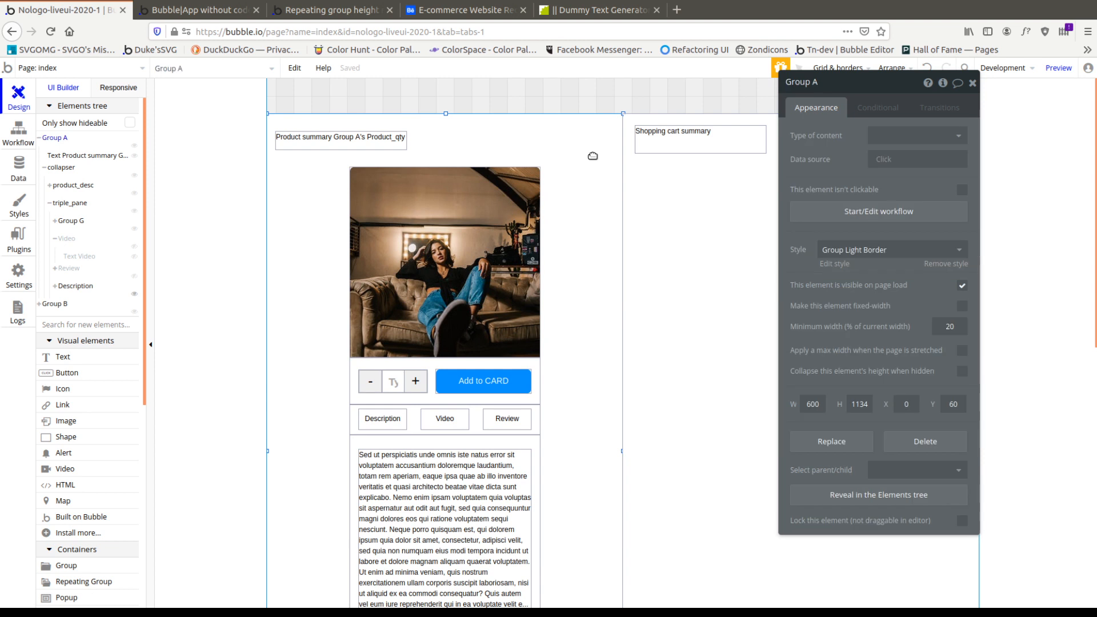
scroll(593, 156, "down", 2)
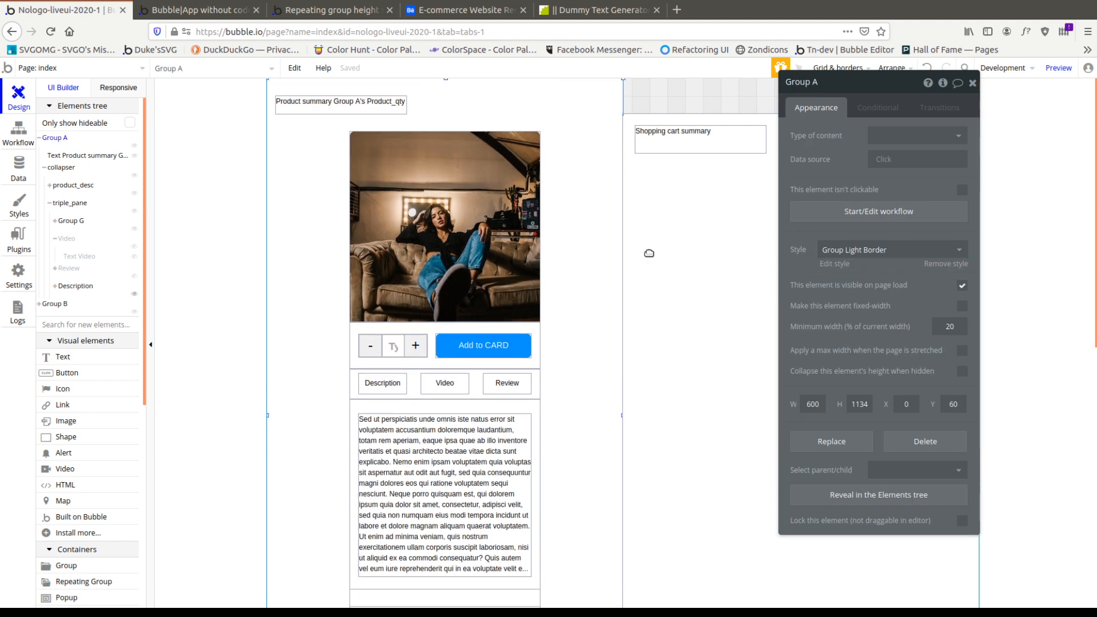
left_click(702, 297)
left_click_drag(701, 300, 733, 244)
Remove Group B's style and give it a flat #73C886 background with a roundness of 0.
left_click_drag(823, 184, 395, 219)
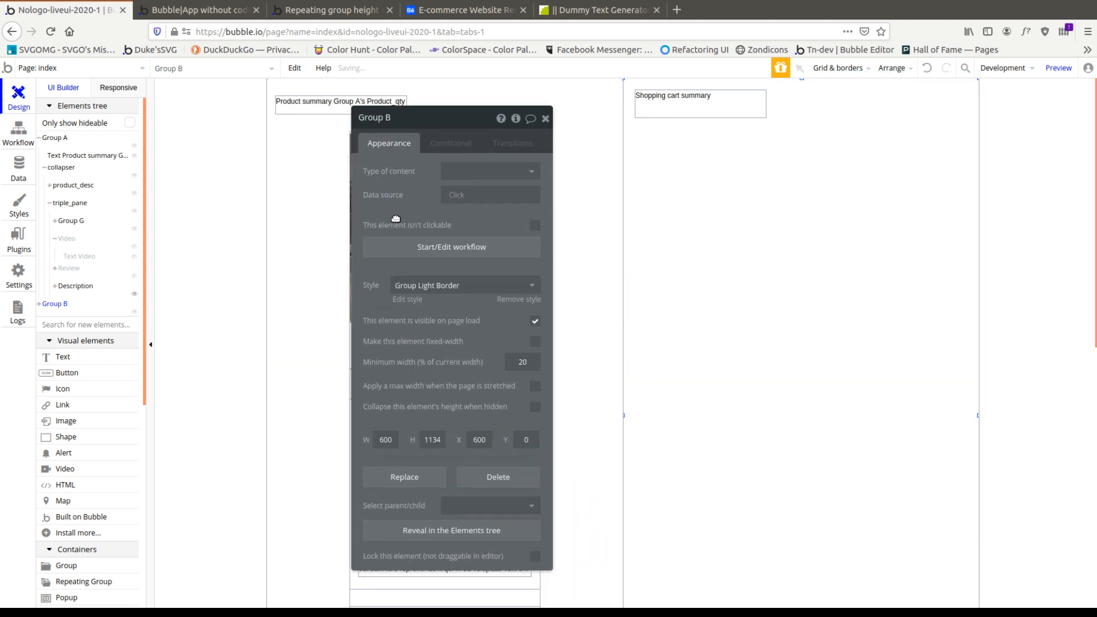
left_click(517, 299)
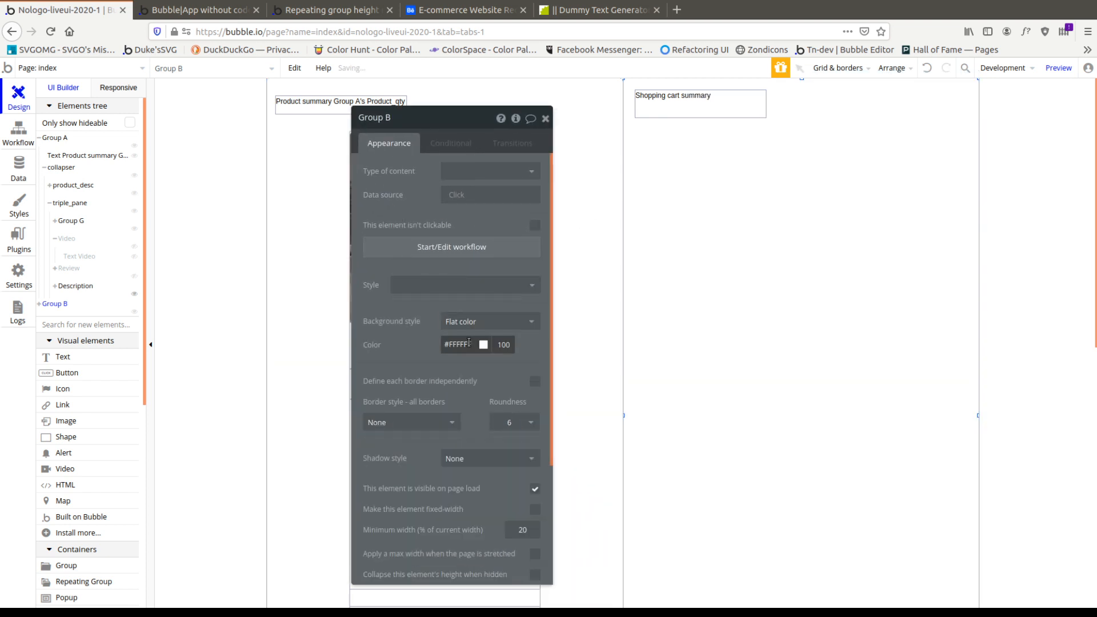
left_click(460, 345)
left_click(483, 450)
left_click(517, 422)
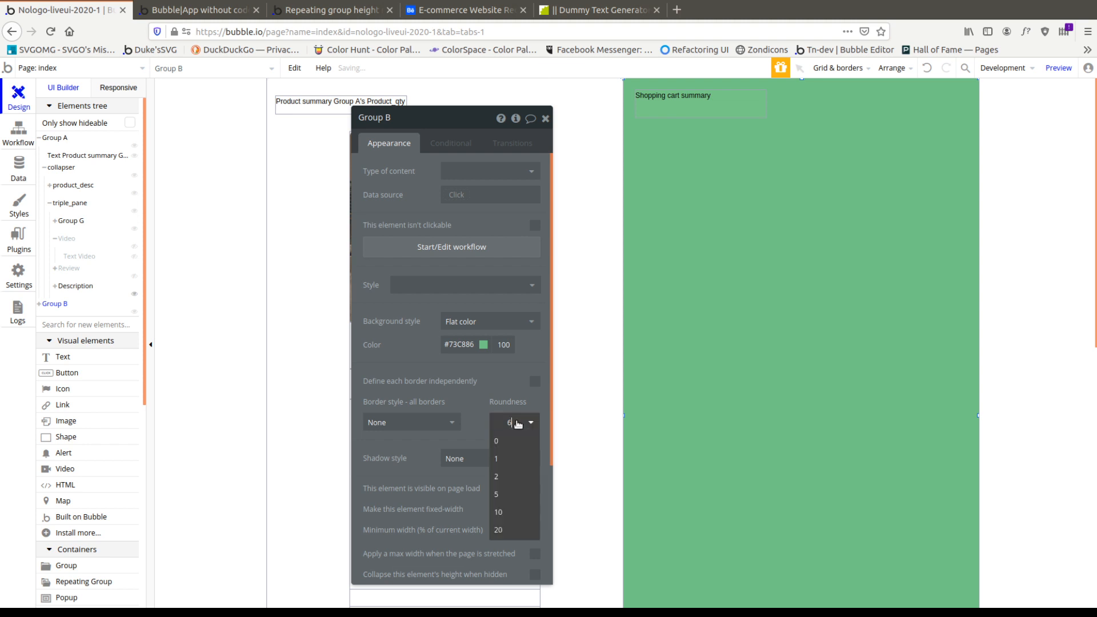
left_click(510, 435)
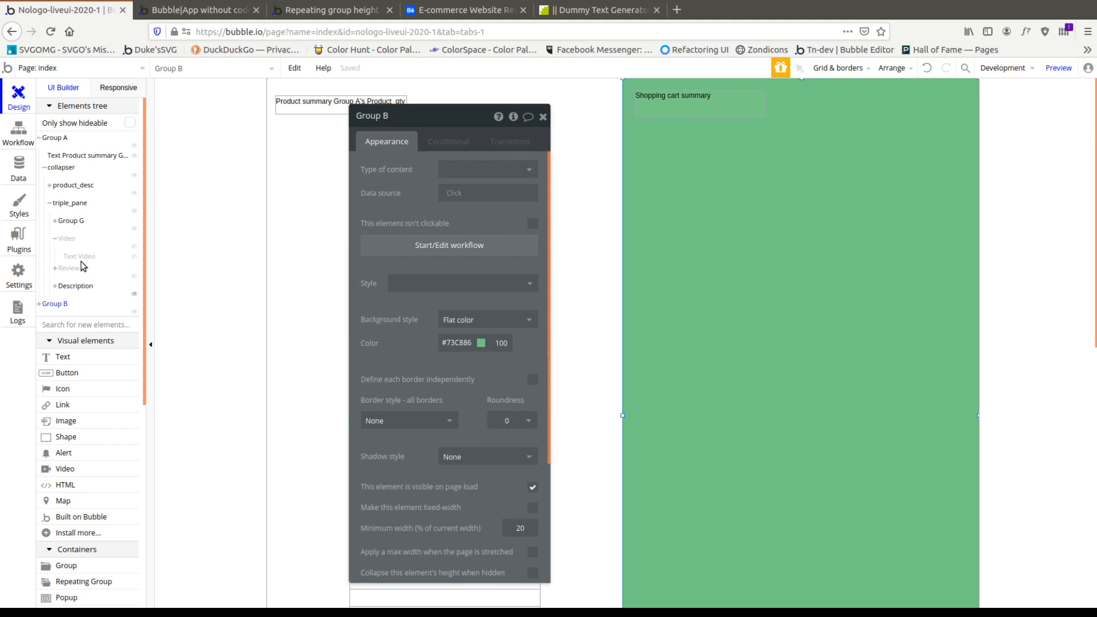
Add a 54 × 54 HTML element in Group B's upper-right corner at X 546, Y 0.
left_click(85, 320)
type("htm")
left_click(72, 304)
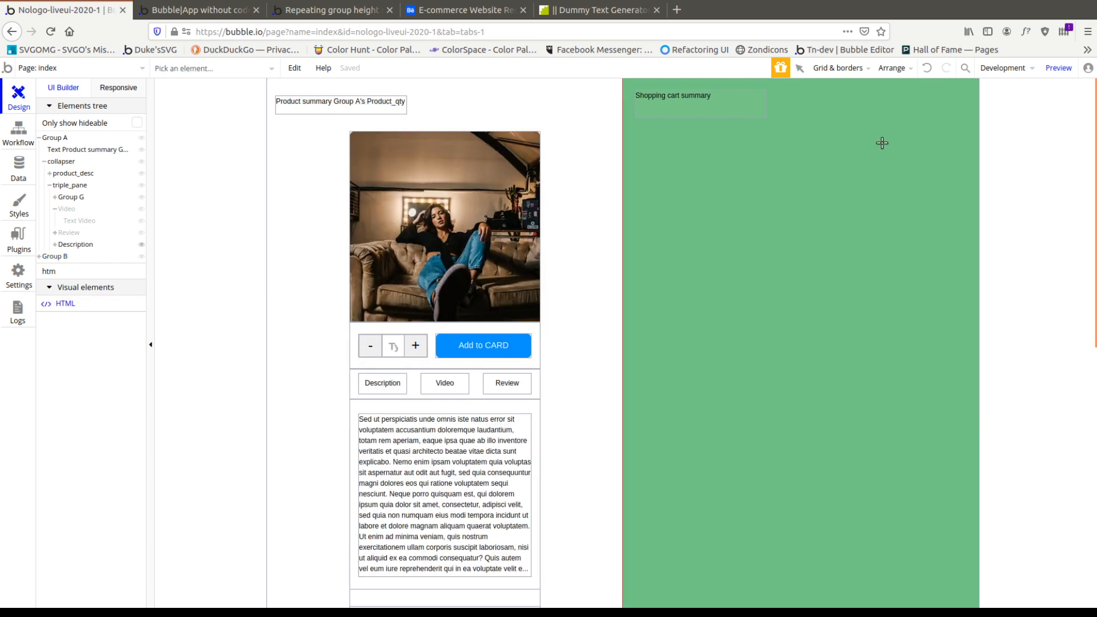
mouse_move(906, 97)
left_mouse_down()
mouse_move(931, 129)
mouse_move(972, 94)
left_mouse_up()
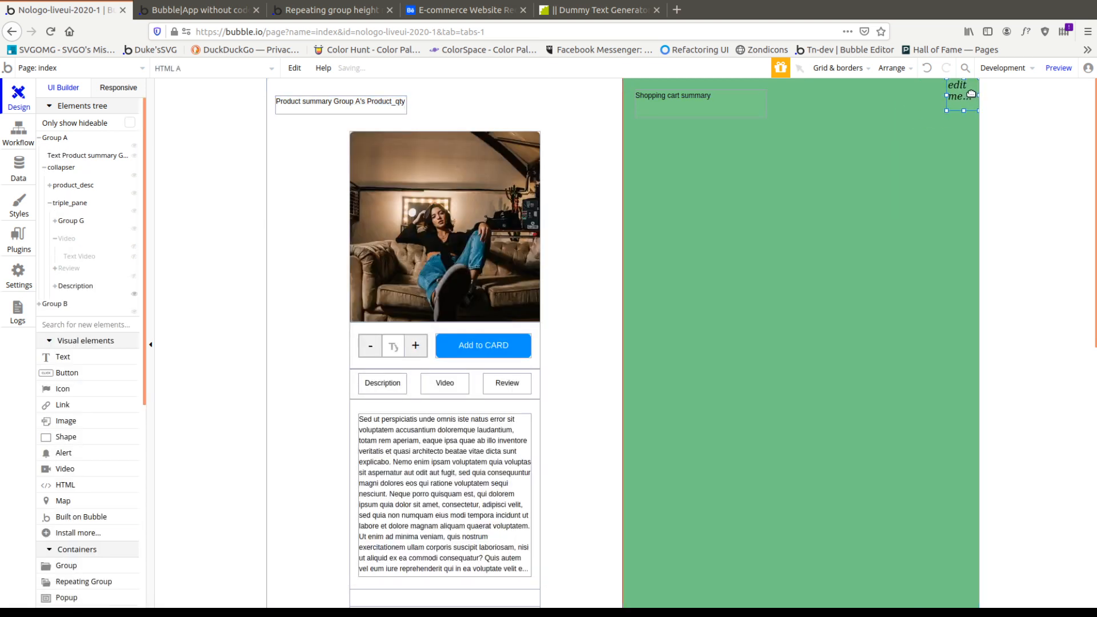
double_click(963, 95)
left_click(770, 218)
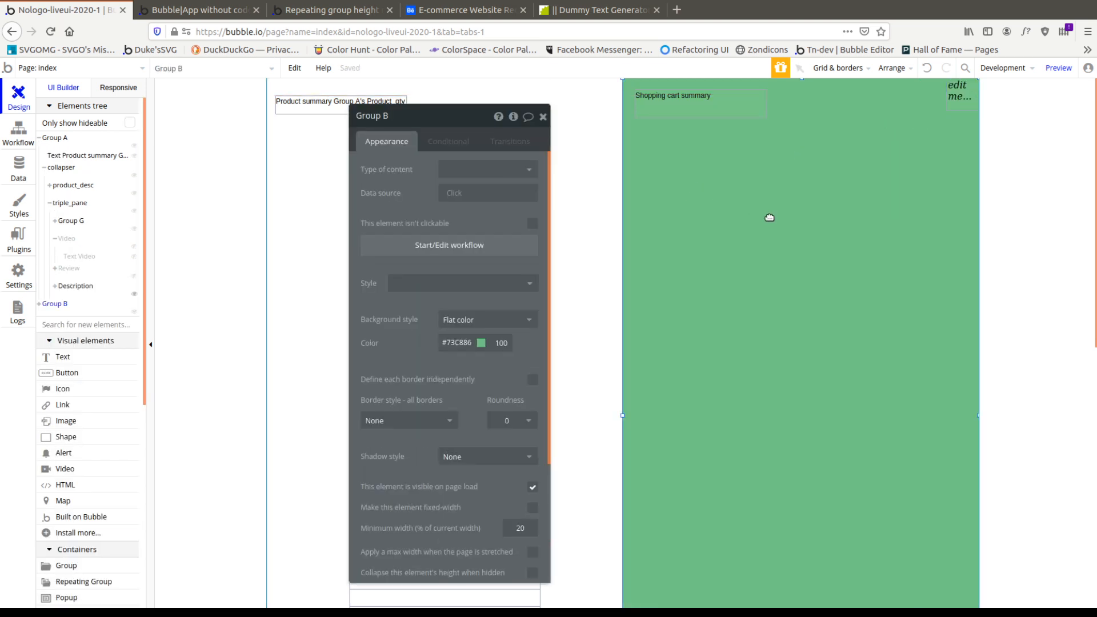
left_click(595, 124)
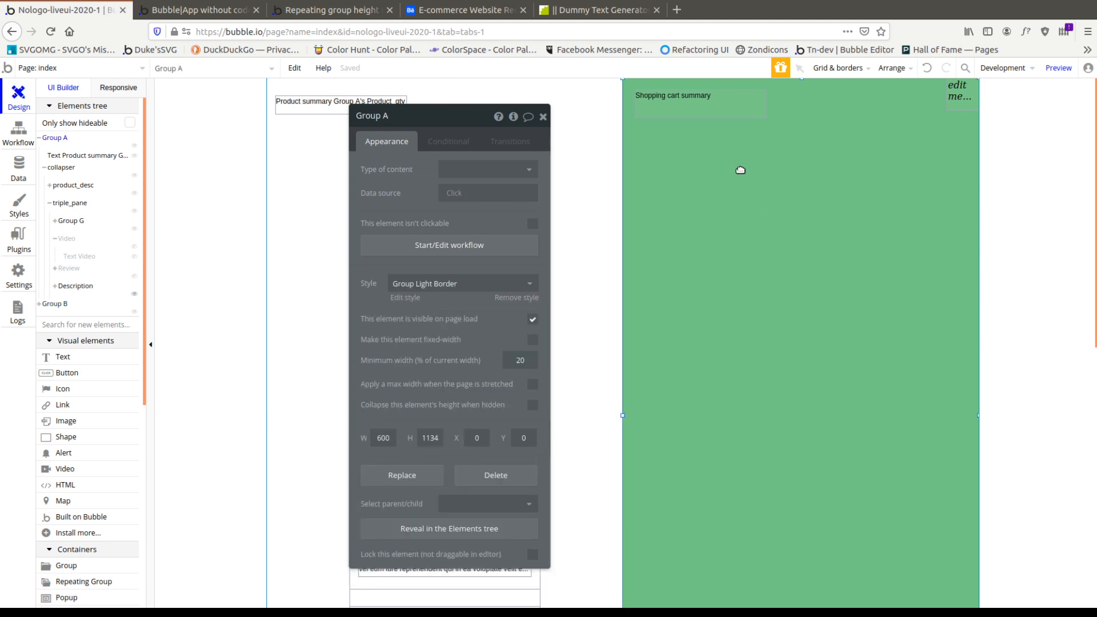
left_click(812, 159)
Replace the placeholder code in Group B's HTML element with <style> tags enclosing an empty #full rule.
left_click(972, 91)
triple_click(418, 191)
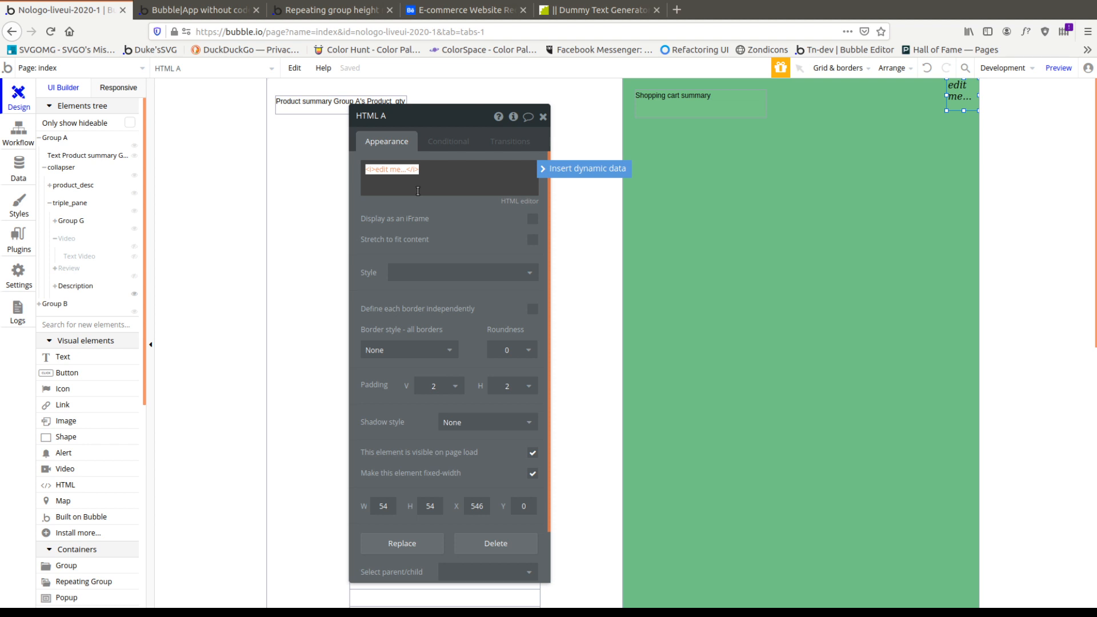
type("<style>")
key("Return")
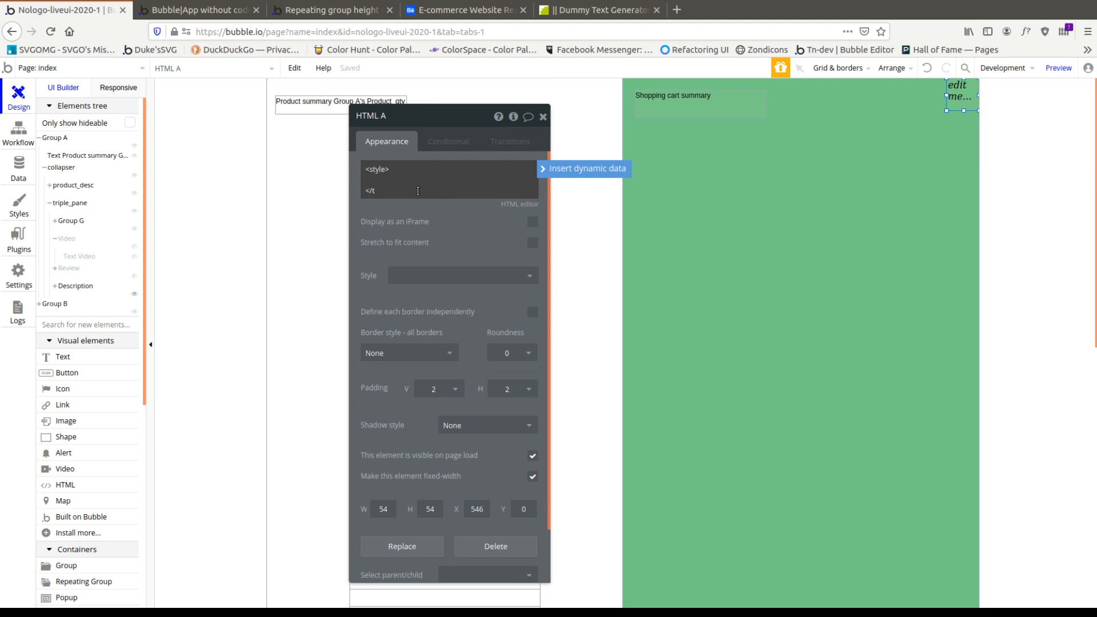
type("</style?")
key("BackSpace")
type(">")
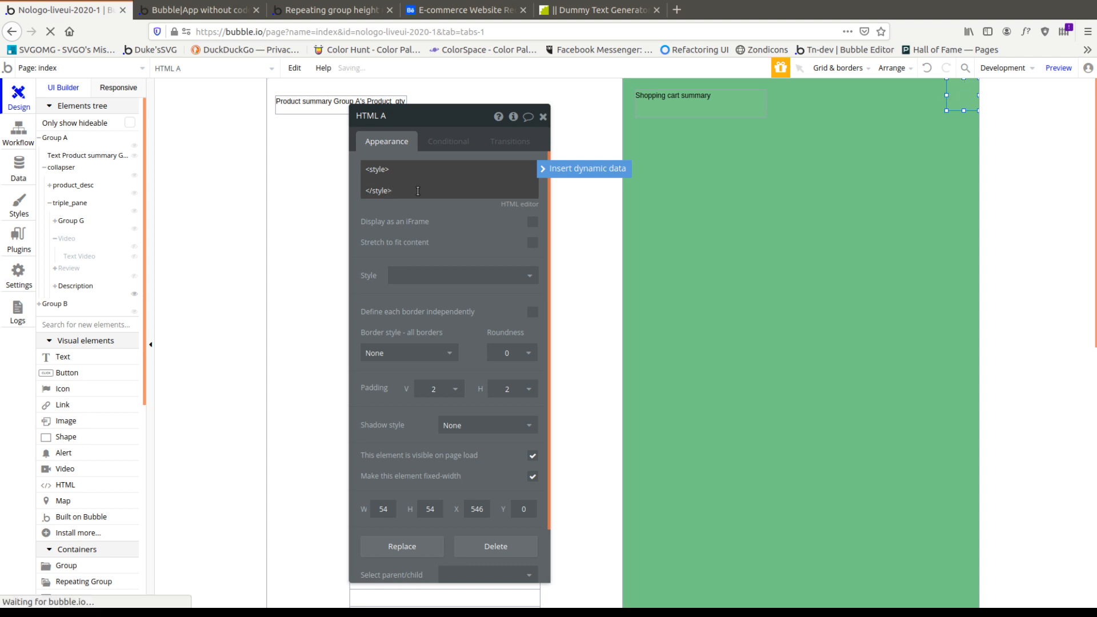
key("Up")
type("#")
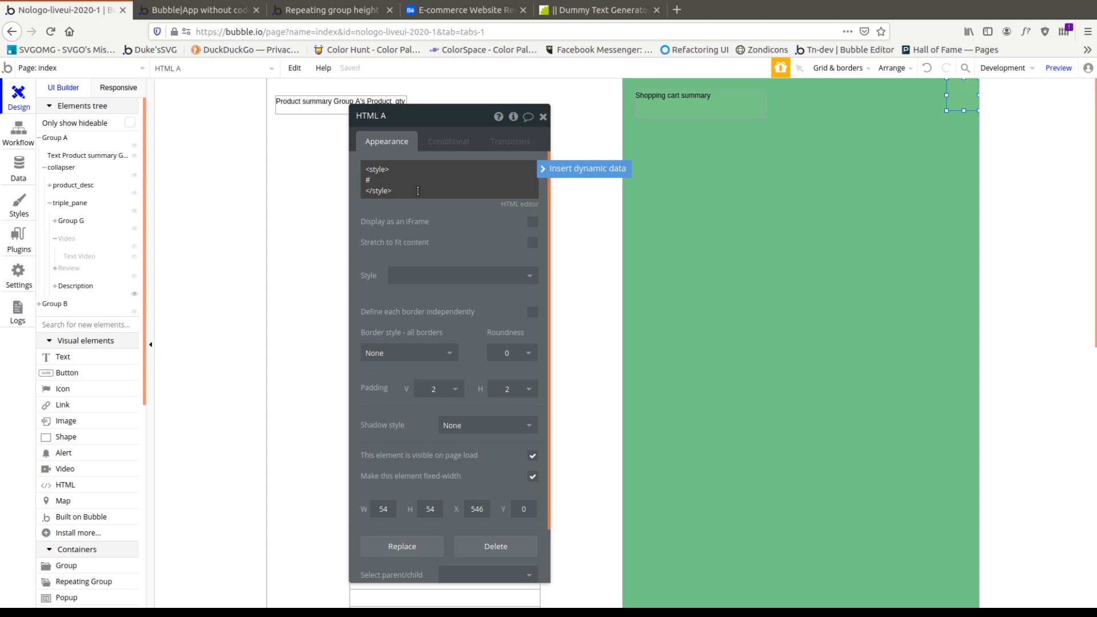
type("full{")
key("Return")
key("Return")
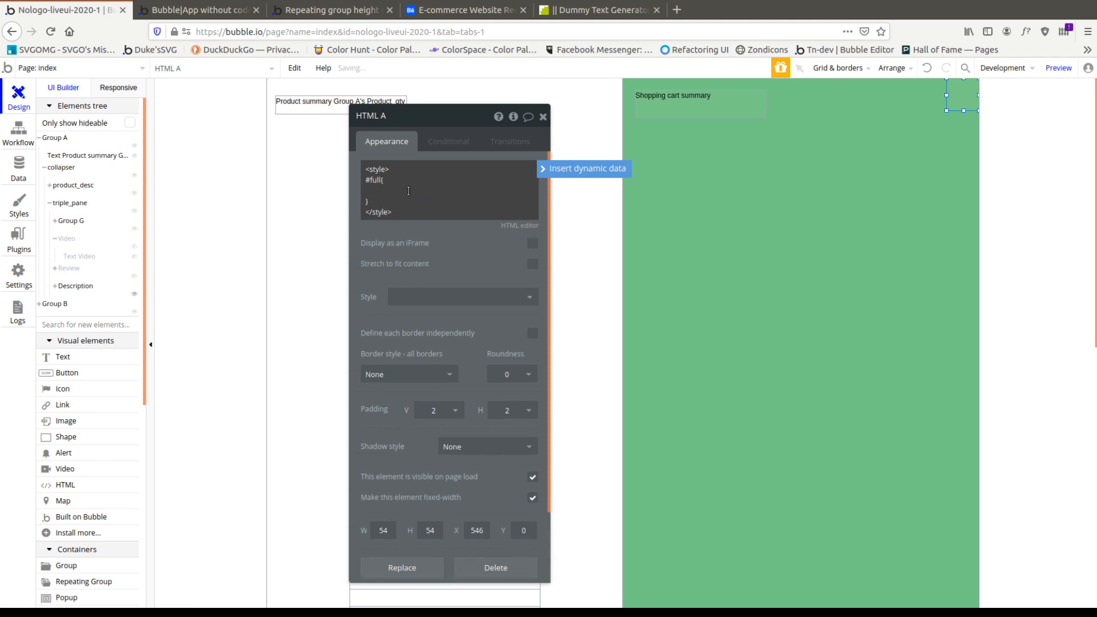
In the app's general settings, enable the option to add an ID attribute to HTML elements, and return to the design view.
left_click(691, 201)
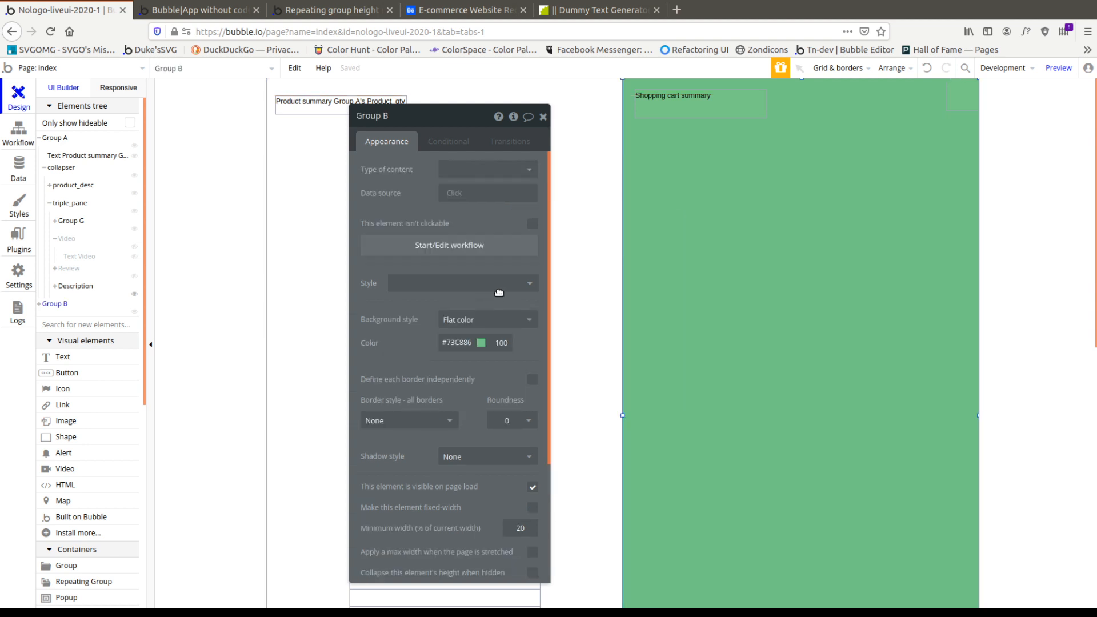
left_click(17, 171)
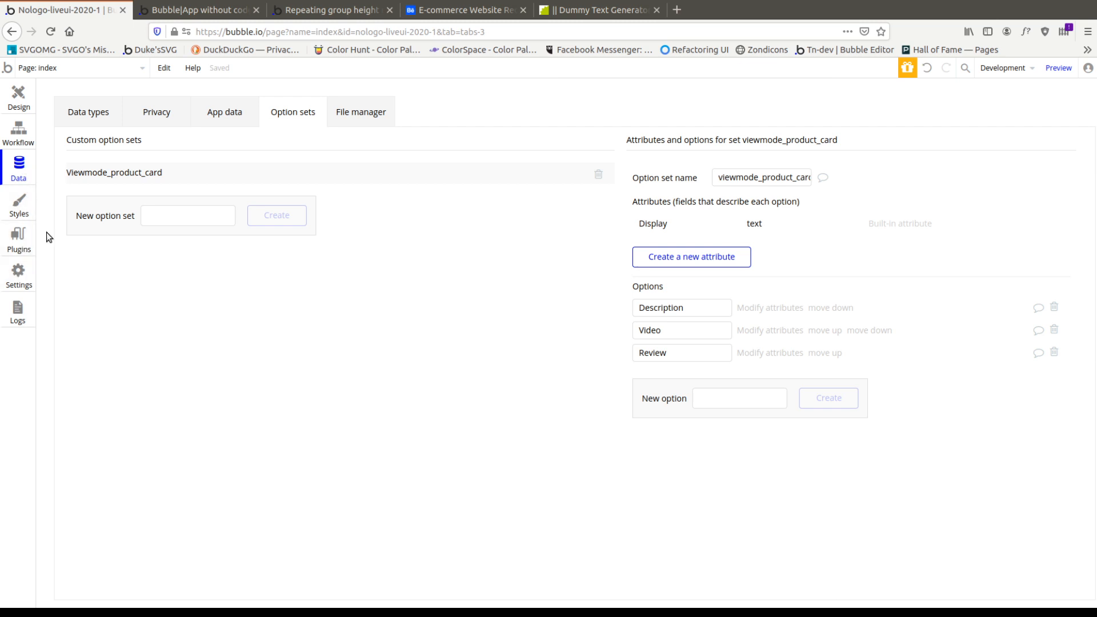
left_click(19, 273)
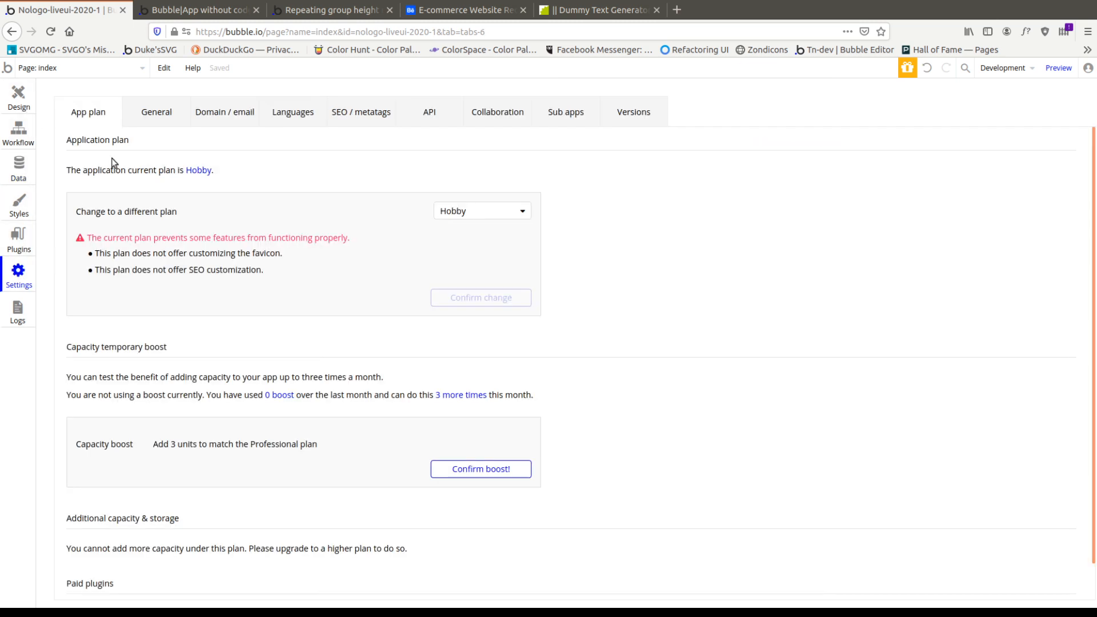
left_click(142, 113)
scroll(939, 366, "down", 2)
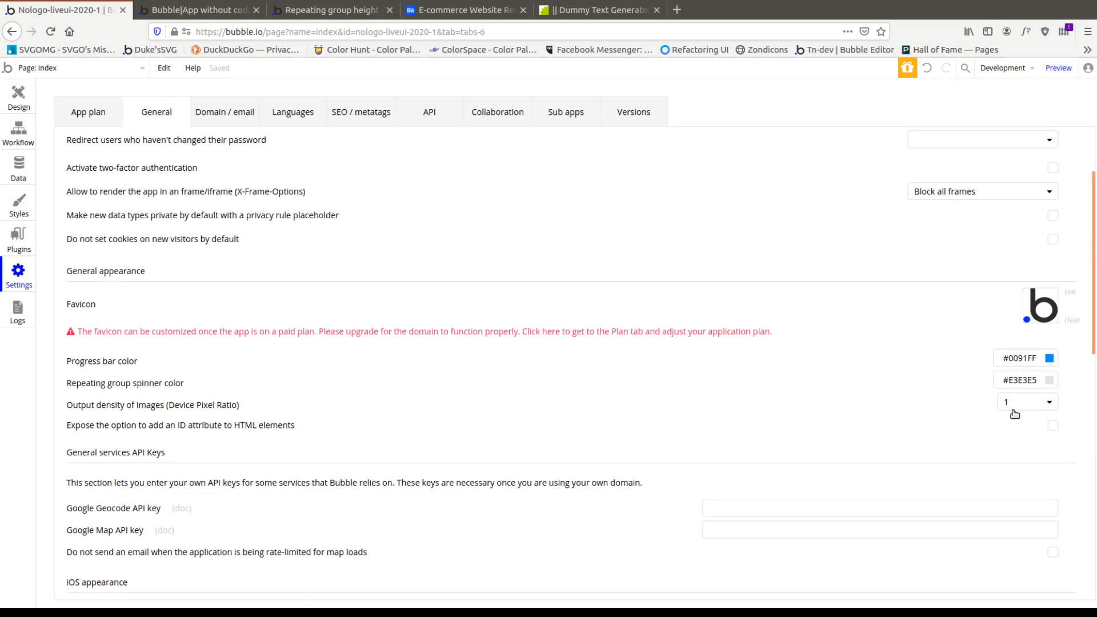
left_click(1052, 426)
left_click(31, 94)
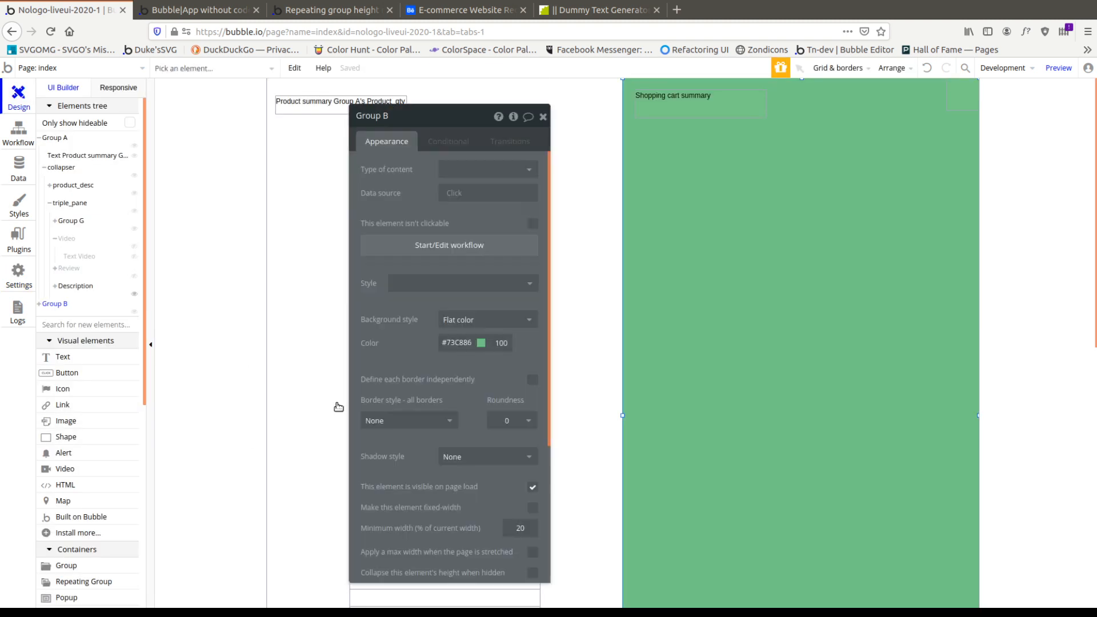
Complete the HTML element's #full rule with top 0px !important, position fixed !important, height 100vh and overflow-y scroll.
left_click(961, 95)
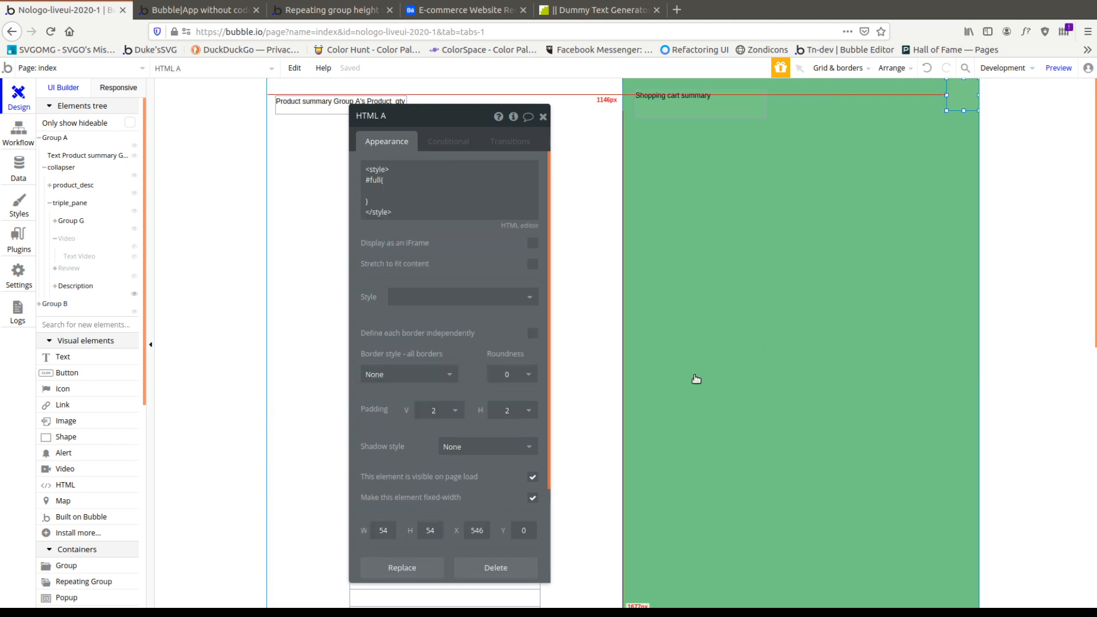
scroll(416, 208, "down", 3)
scroll(419, 194, "up", 2)
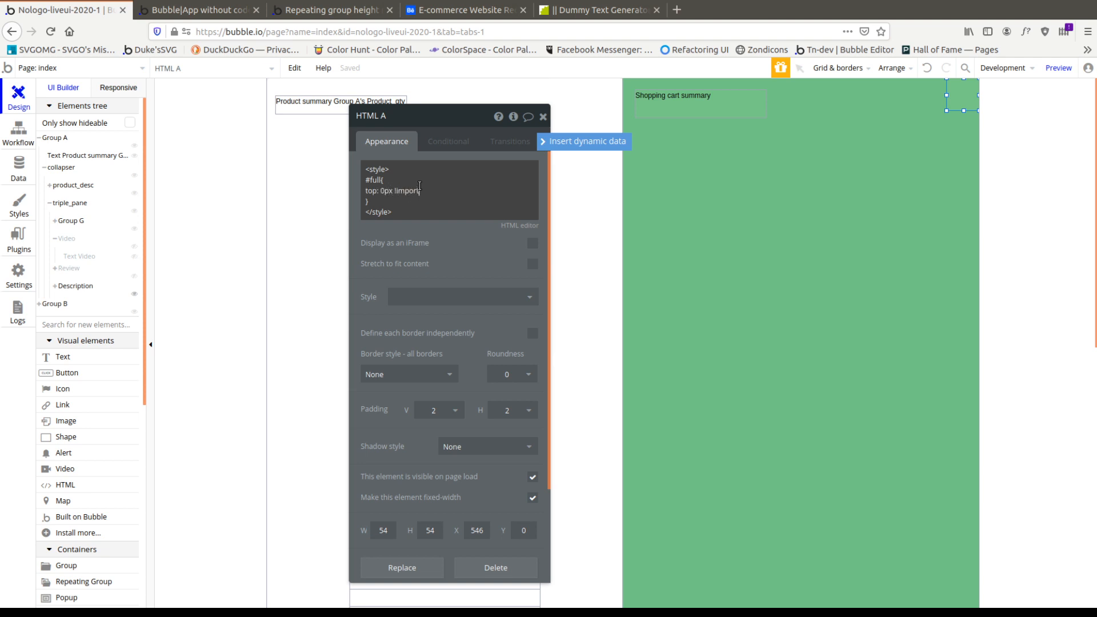
type(";")
key("Return")
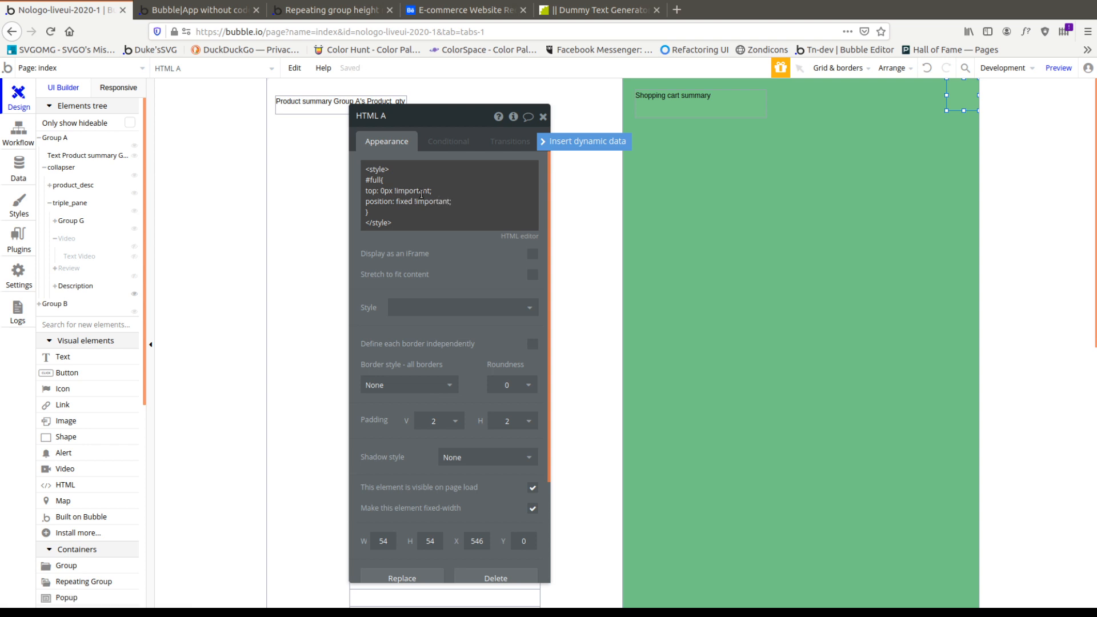
key("Return")
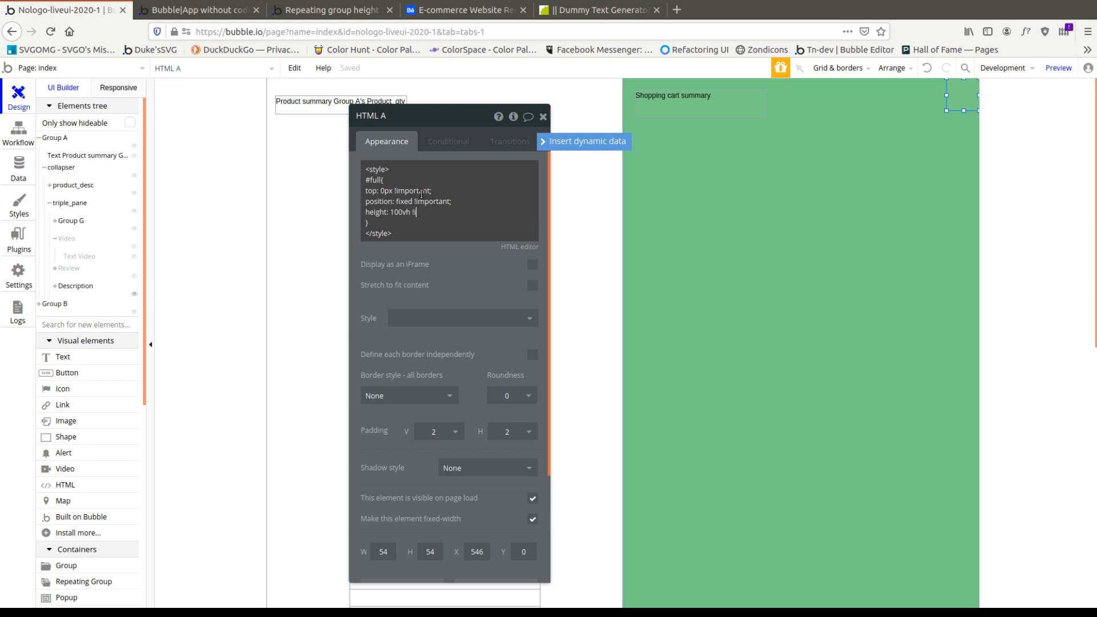
key("Return")
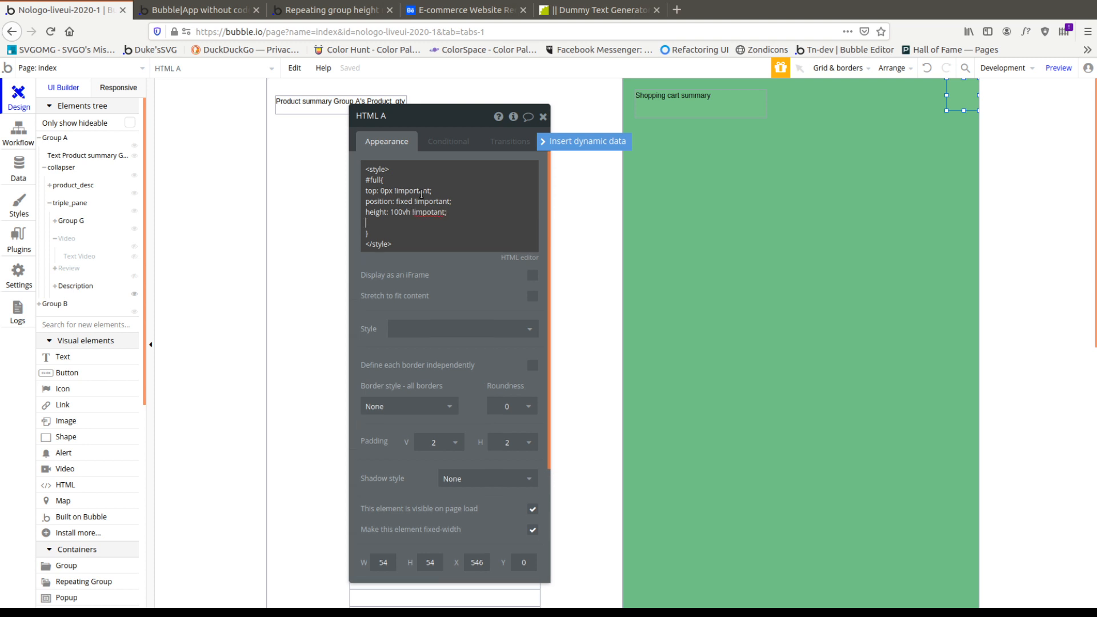
type("overflow-y: scroll;")
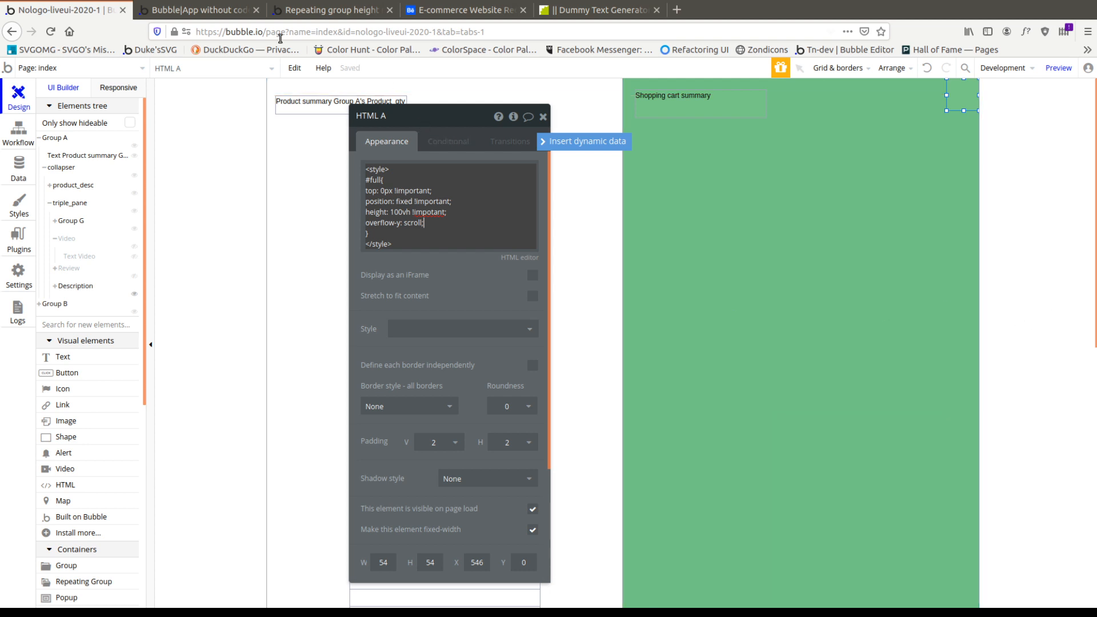
Switch to the preview, reload it and check how the cart summary panel behaves when scrolling.
left_click(225, 14)
key("ctrl+r")
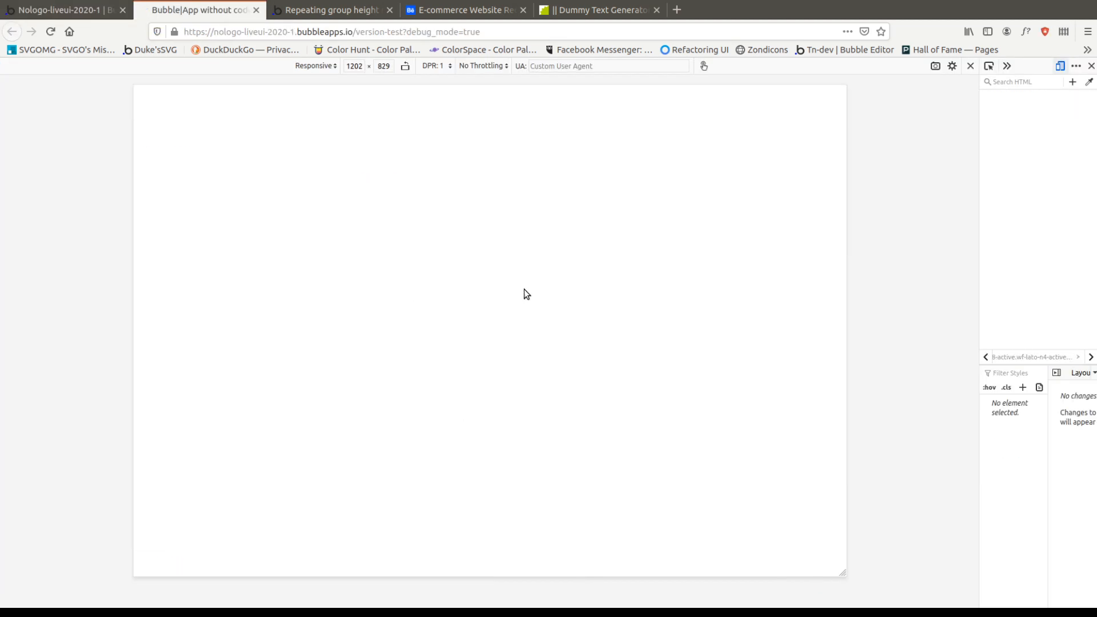
scroll(349, 201, "down", 5)
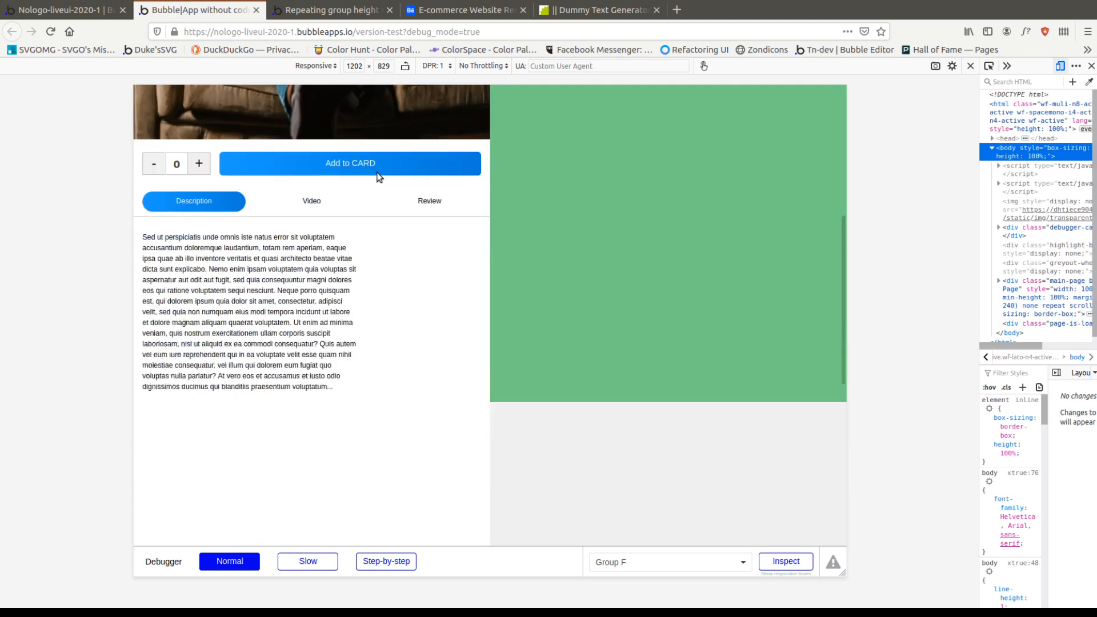
scroll(377, 177, "up", 5)
Back in the editor, set Group B's ID attribute to full.
key("ctrl+Page_Up")
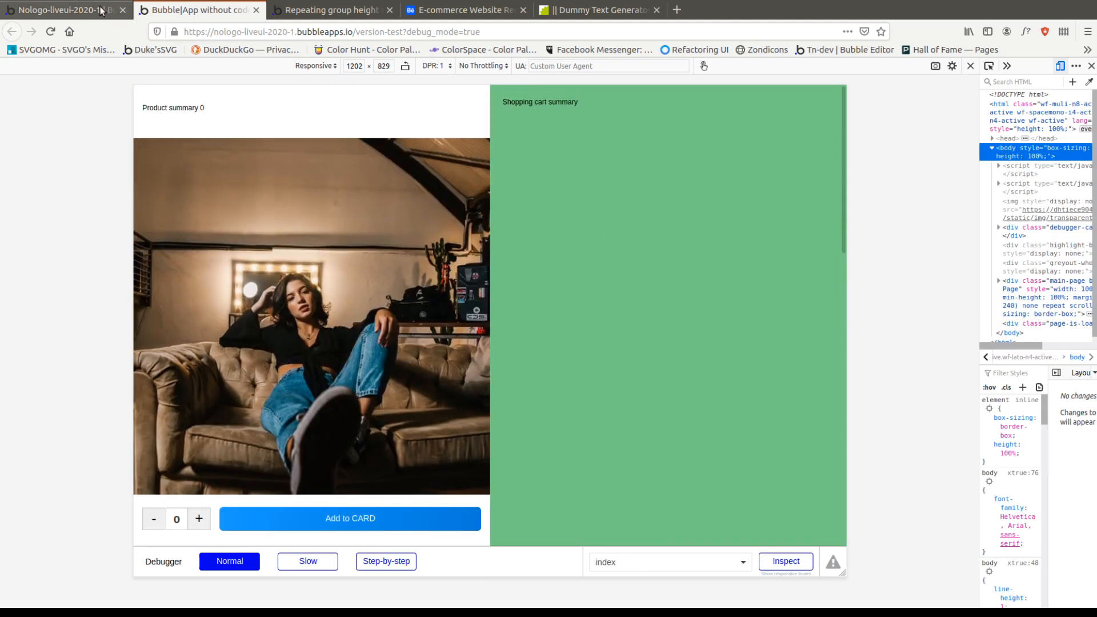
left_click(730, 267)
scroll(514, 445, "down", 5)
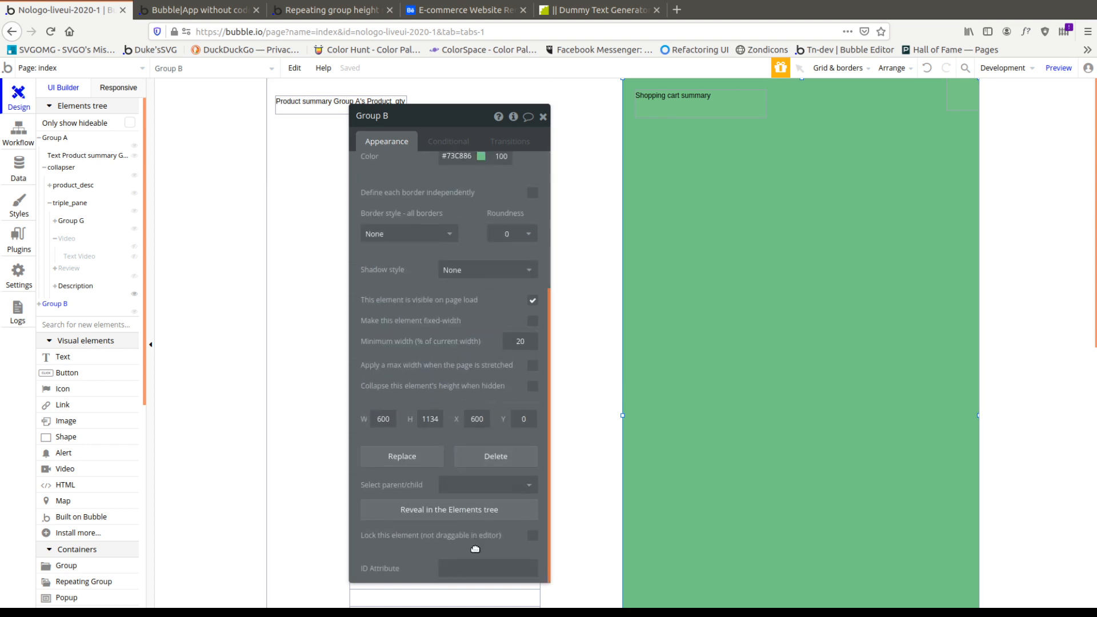
left_click(465, 565)
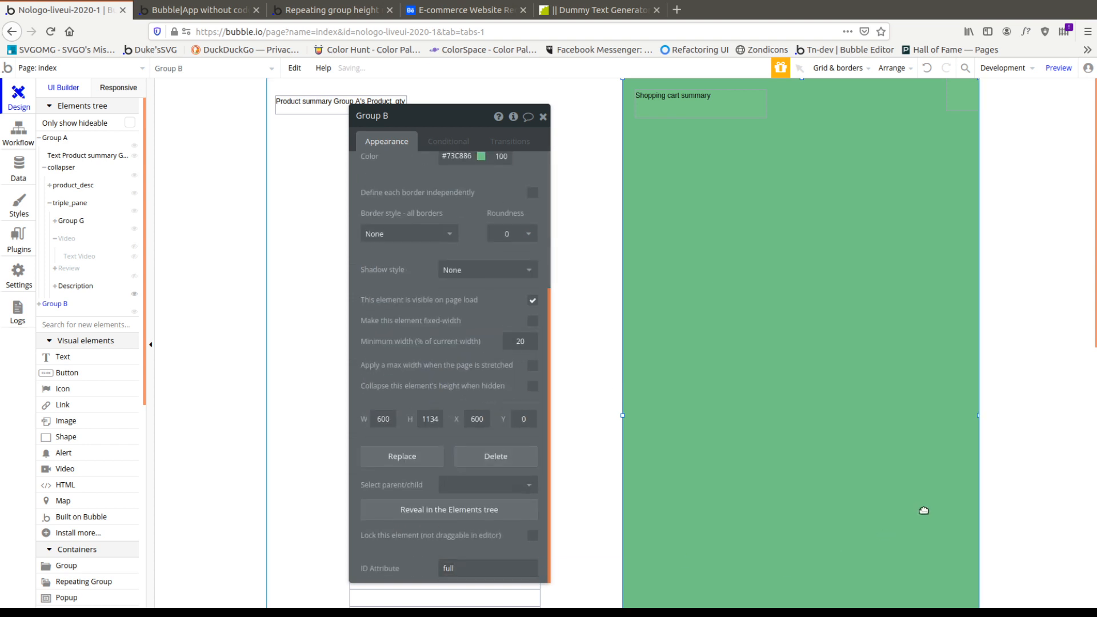
Review the HTML element's #full CSS code, and reload the preview to check its effect on the cart panel.
left_click(964, 95)
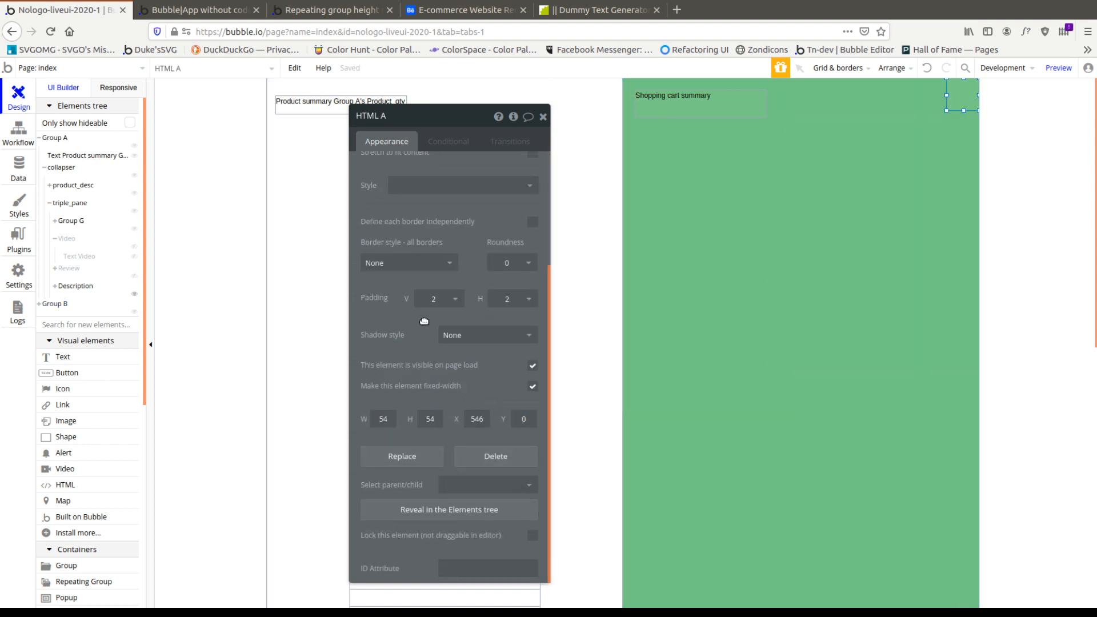
scroll(429, 275, "up", 3)
left_click(408, 243)
key("ctrl+a")
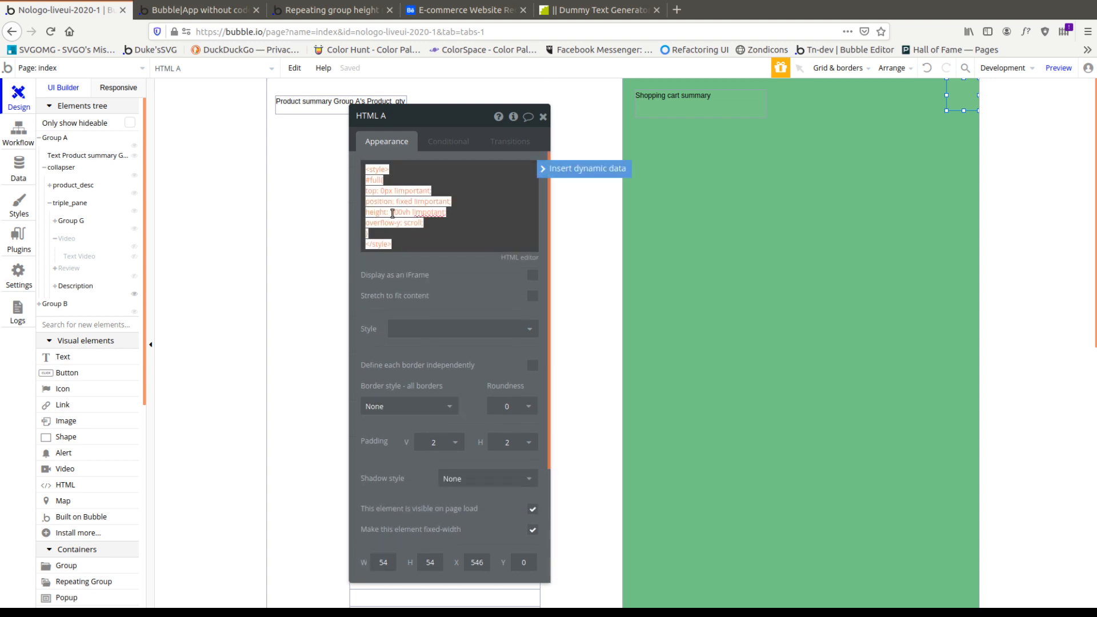
left_click(194, 10)
key("ctrl+r")
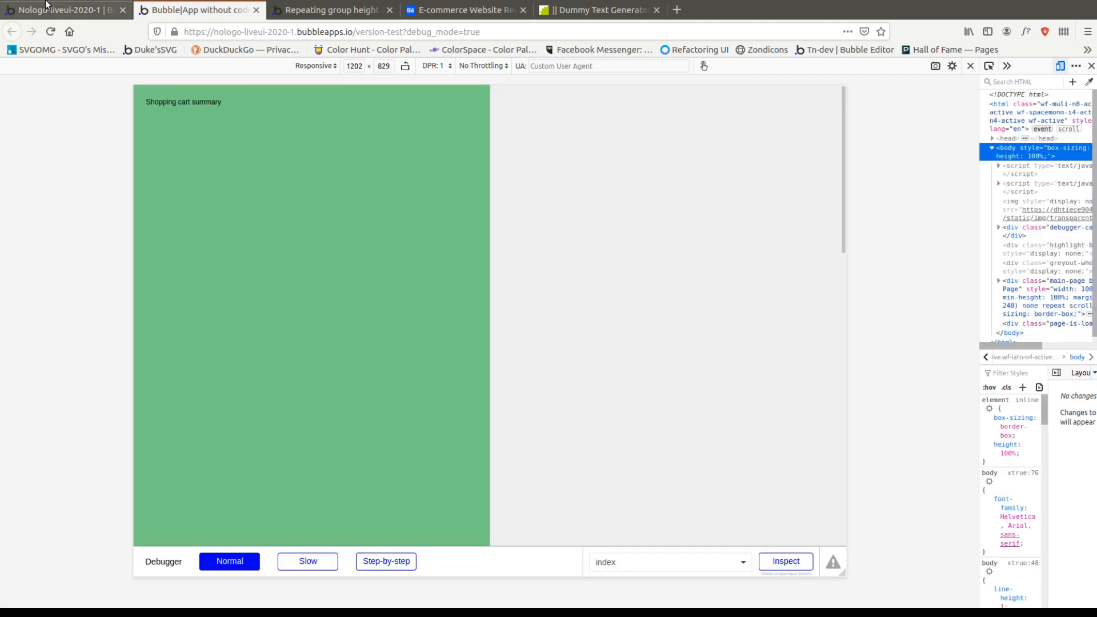
Return to the editor and inspect the product and cart groups in the responsive view.
left_click(69, 10)
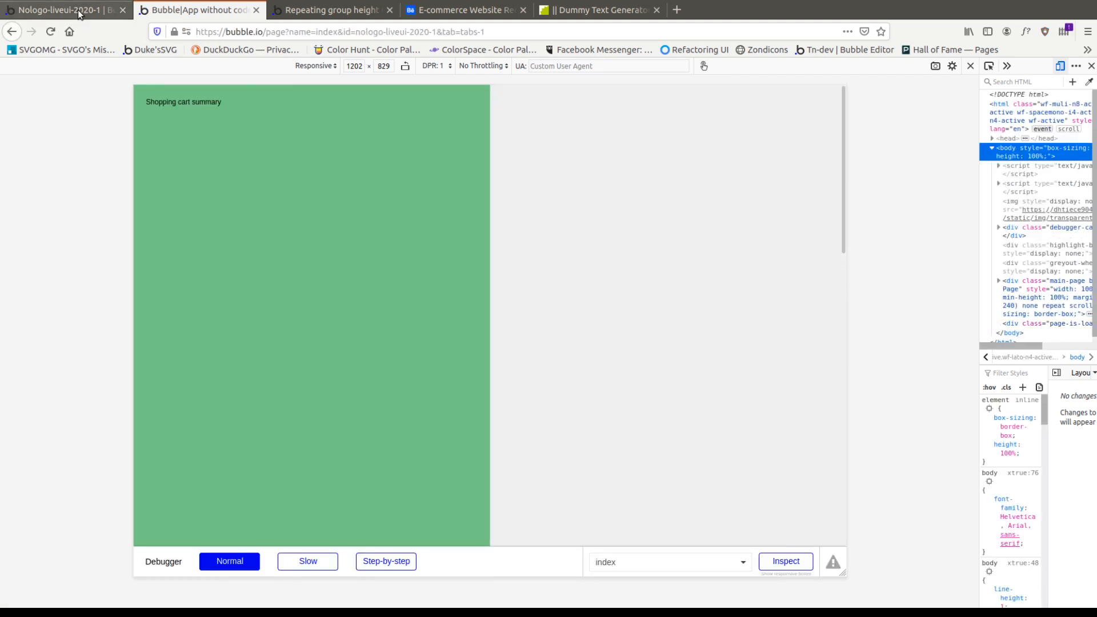
left_click(663, 234)
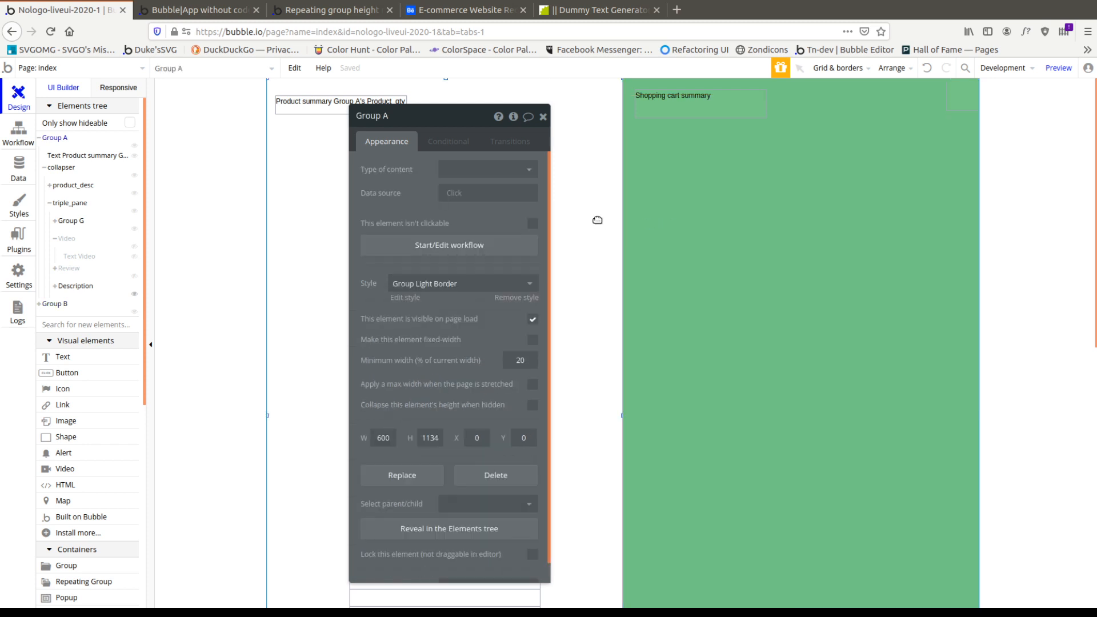
left_click(111, 92)
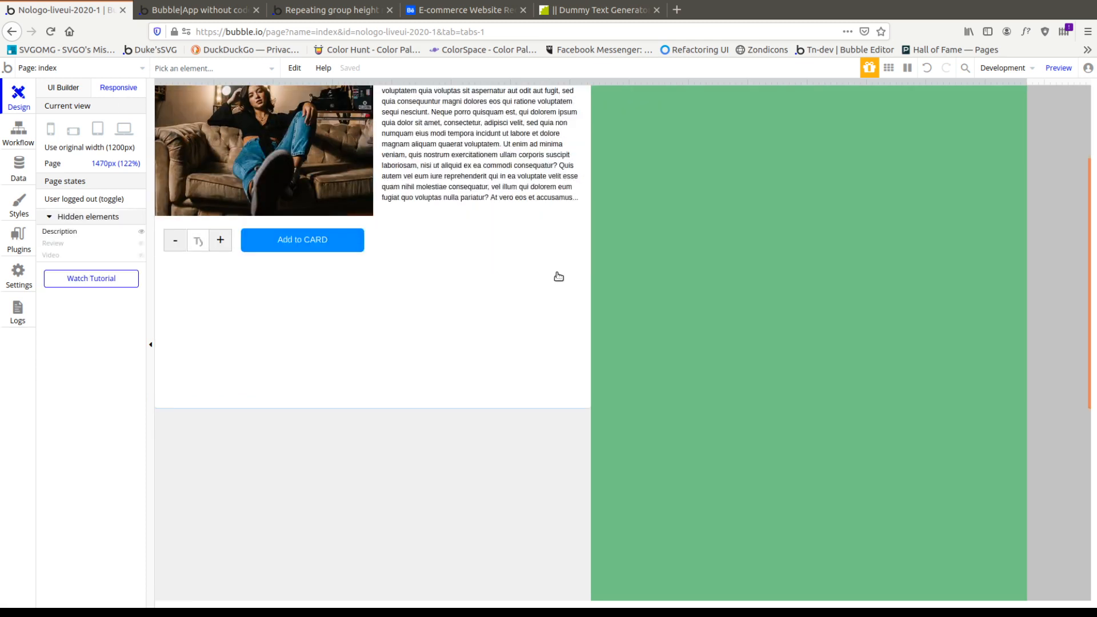
scroll(556, 328, "up", 3)
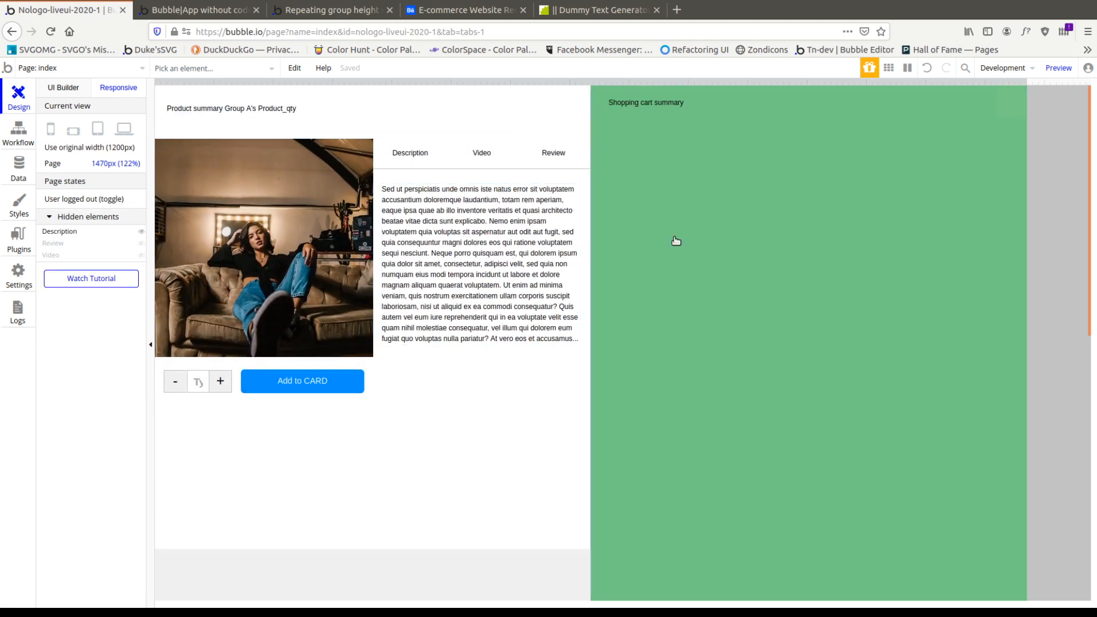
left_click(88, 93)
Send Group B behind the other elements and open its properties.
right_click(701, 223)
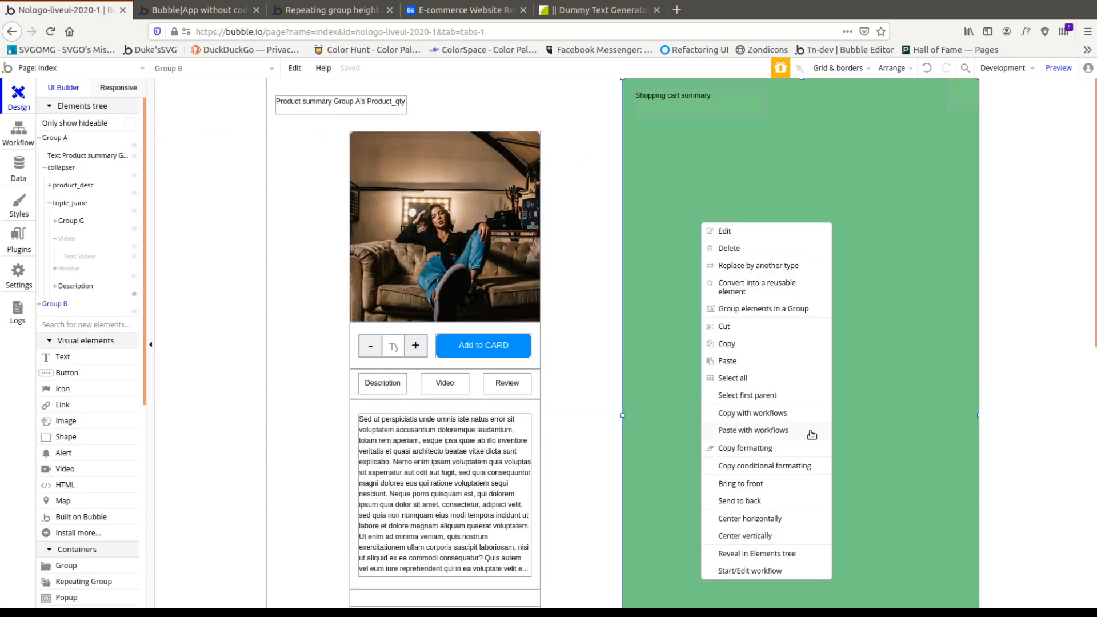
left_click(777, 501)
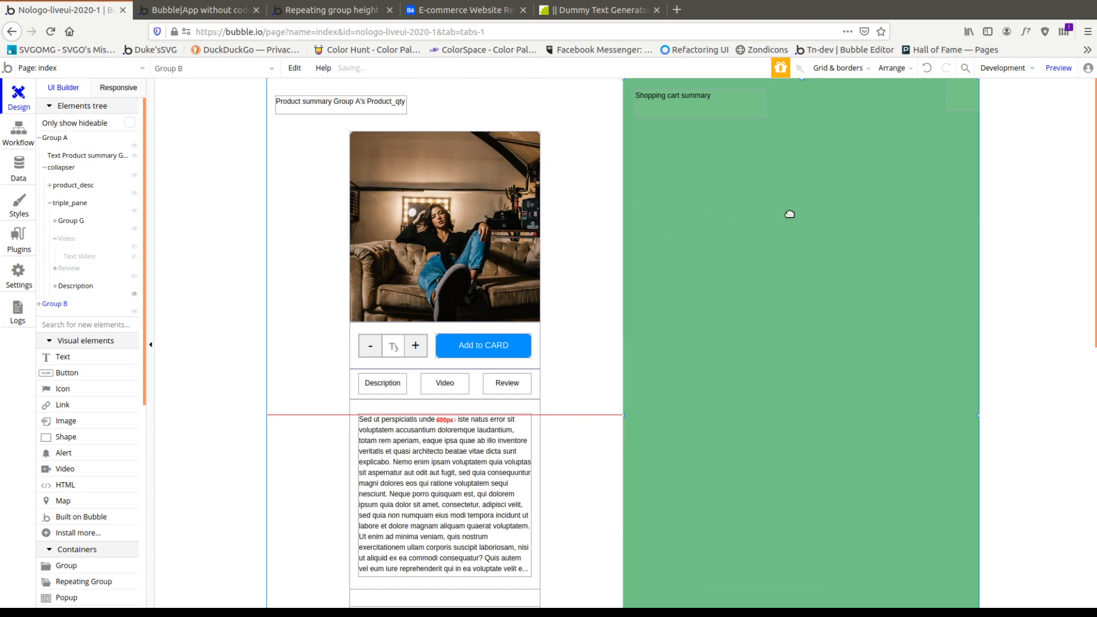
double_click(762, 215)
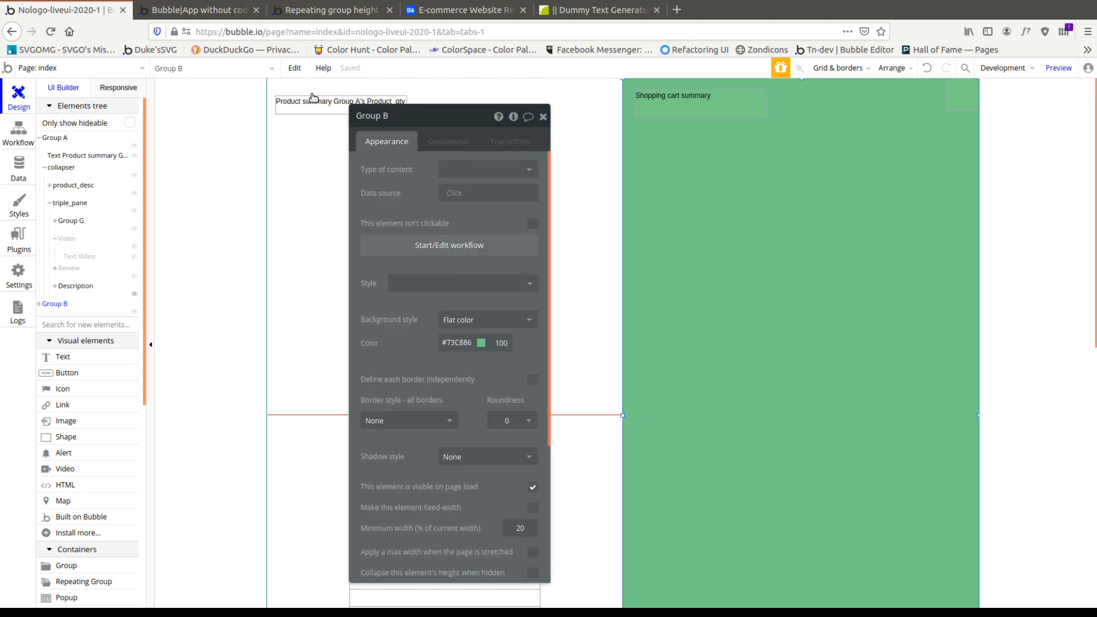
Check in the preview how the product group and the cart panel are stacked.
left_click(201, 9)
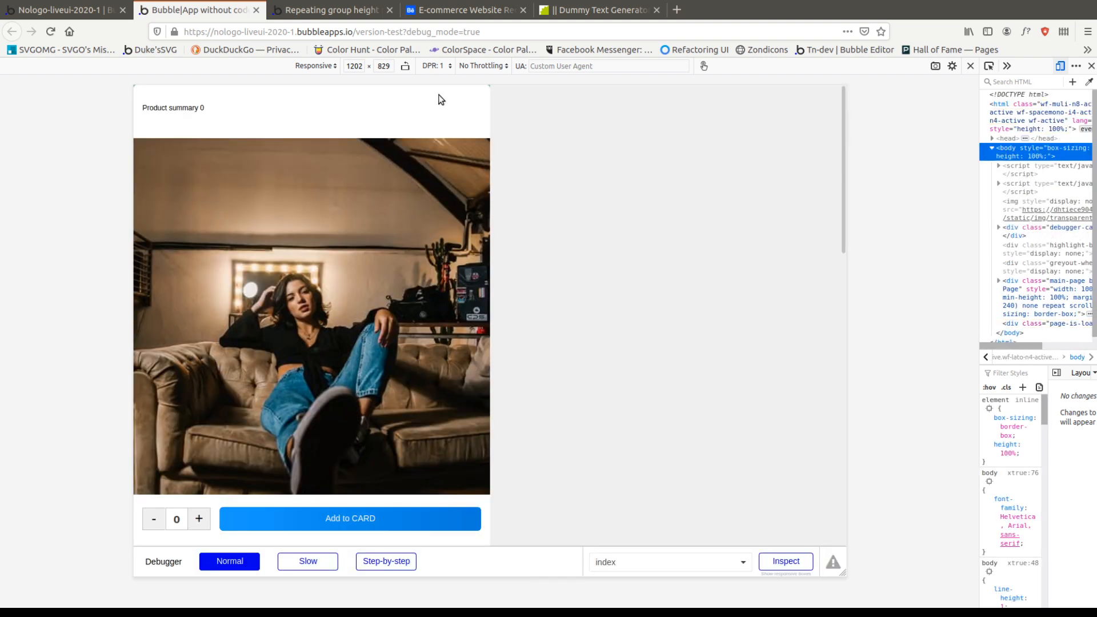
left_click(488, 88)
left_click(359, 433)
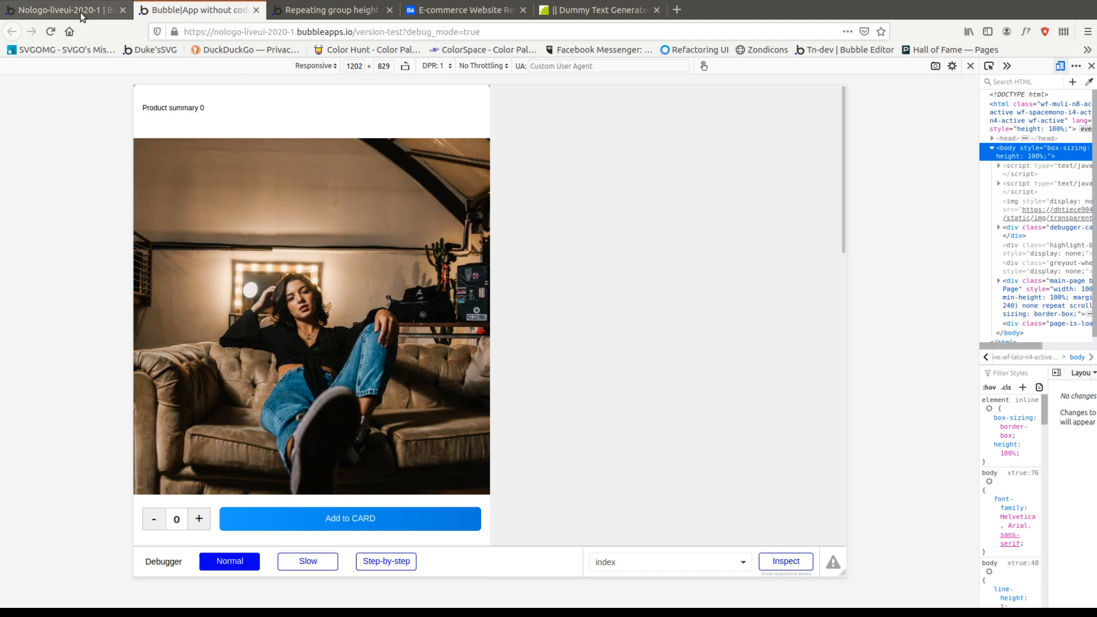
In the editor, move the property editor off the canvas and place Group B over Group A at X 0, Y 0.
left_click(66, 10)
scroll(454, 271, "down", 5)
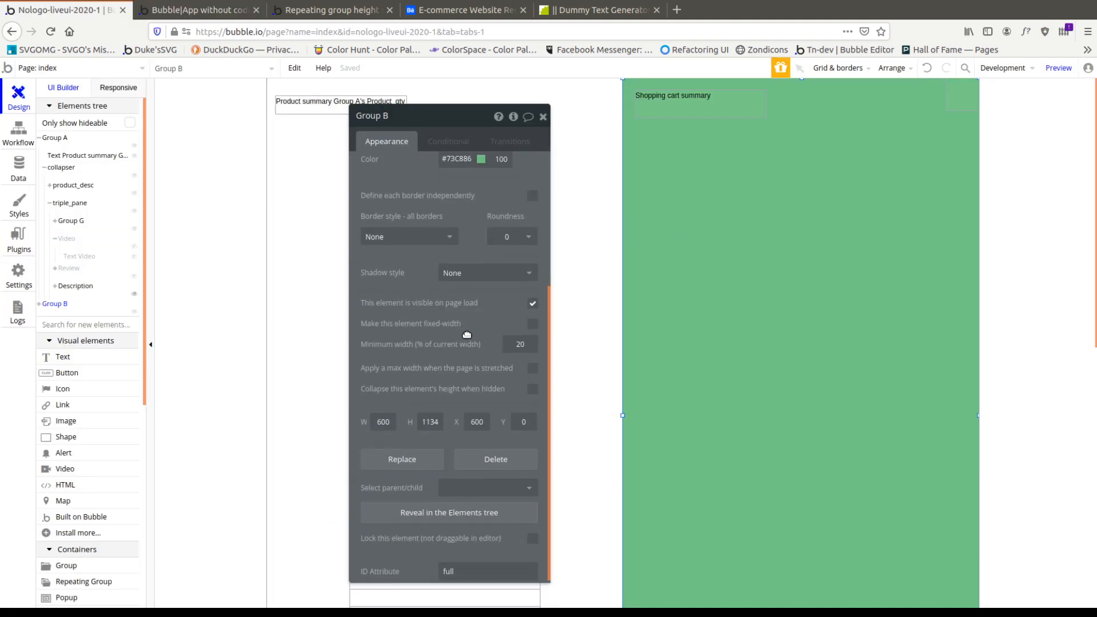
left_click_drag(458, 334, 1036, 306)
left_click_drag(938, 322, 342, 245)
right_click(301, 241)
left_click(301, 241)
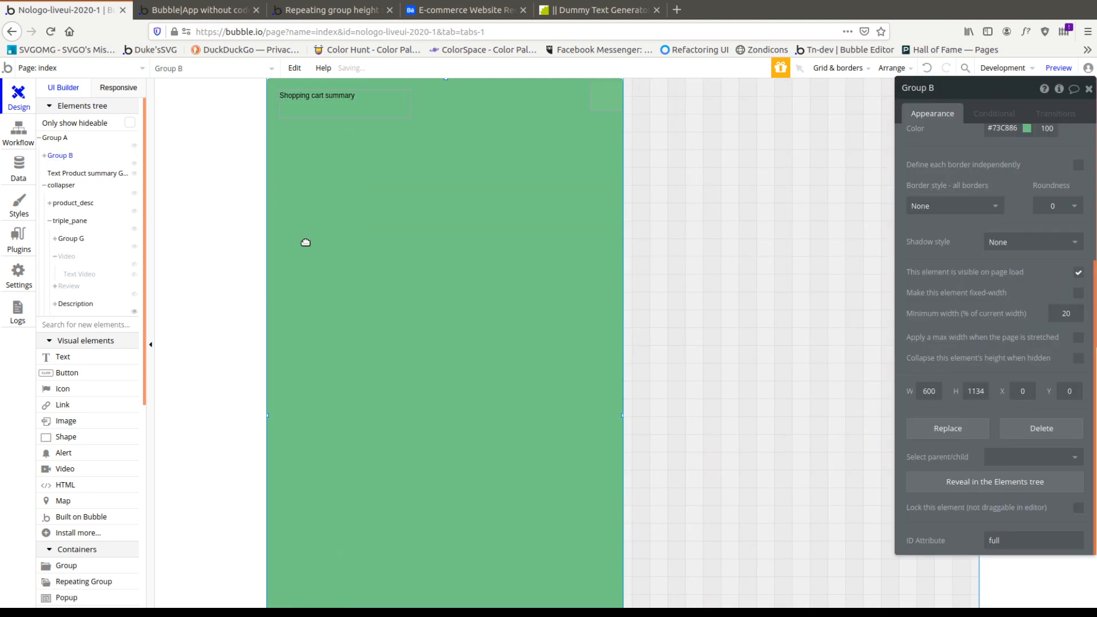
Send Group B to the back and arrange the groups side by side, with Group B at X 0 and Group A at X 600, Y 0.
right_click(307, 243)
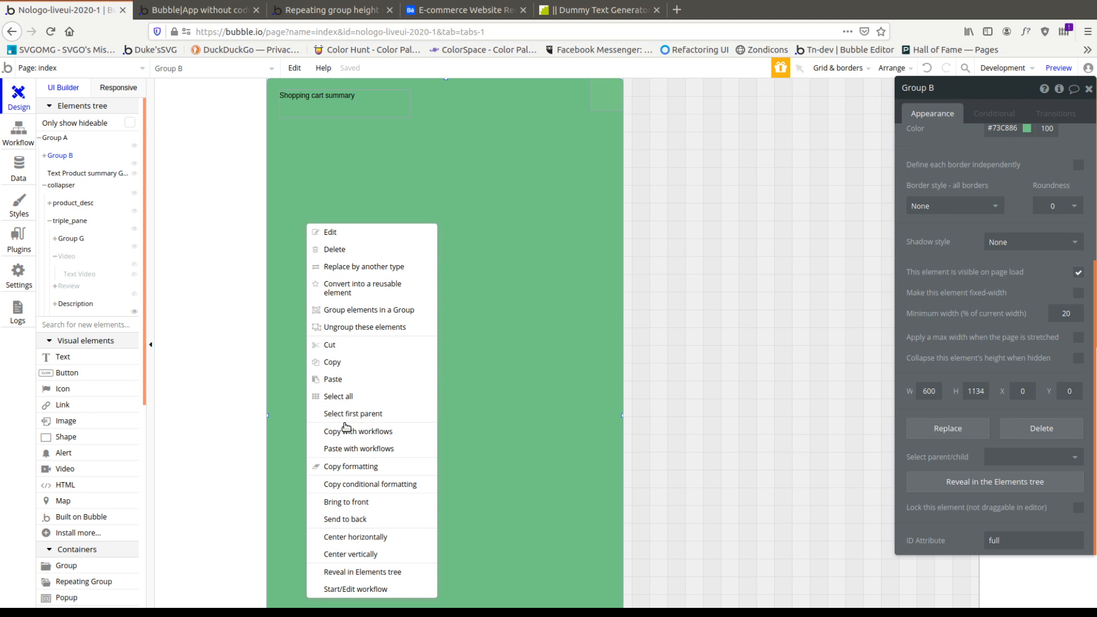
left_click(360, 520)
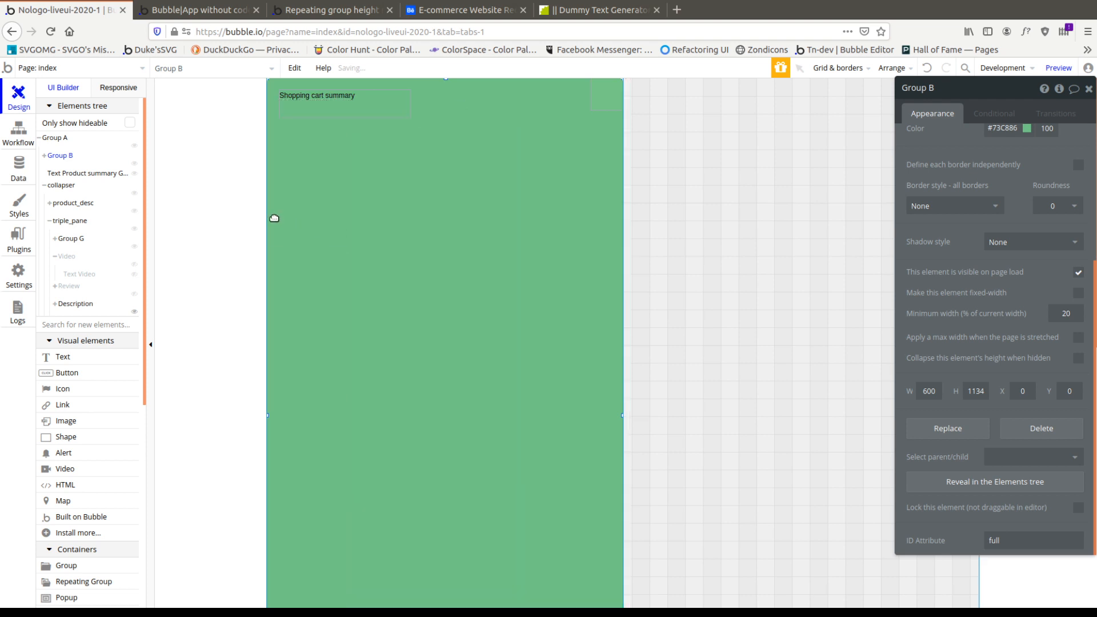
left_click_drag(290, 239, 542, 240)
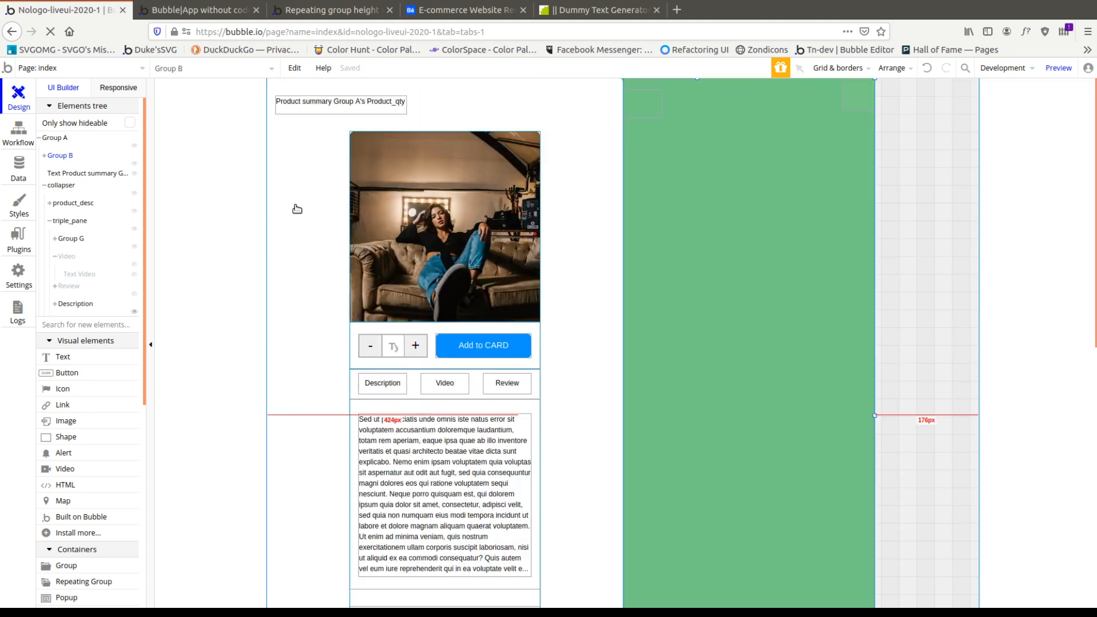
left_click_drag(283, 243, 902, 121)
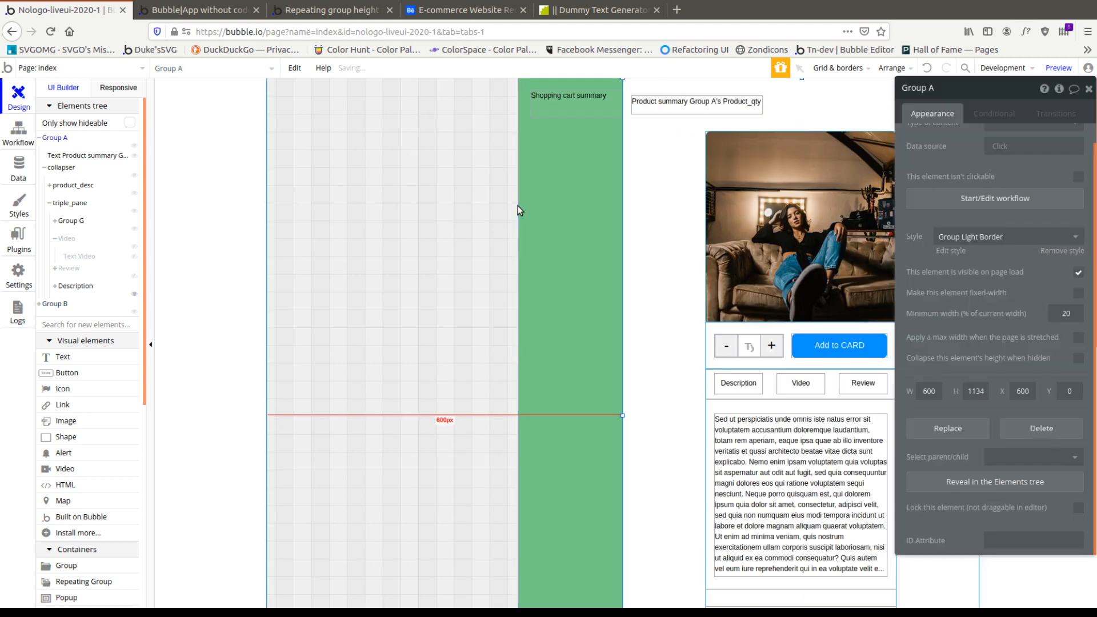
left_click_drag(557, 211, 140, 125)
Refresh the preview and check the cart panel beside the product group while scrolling and at a viewport width of 1344.
left_click(232, 12)
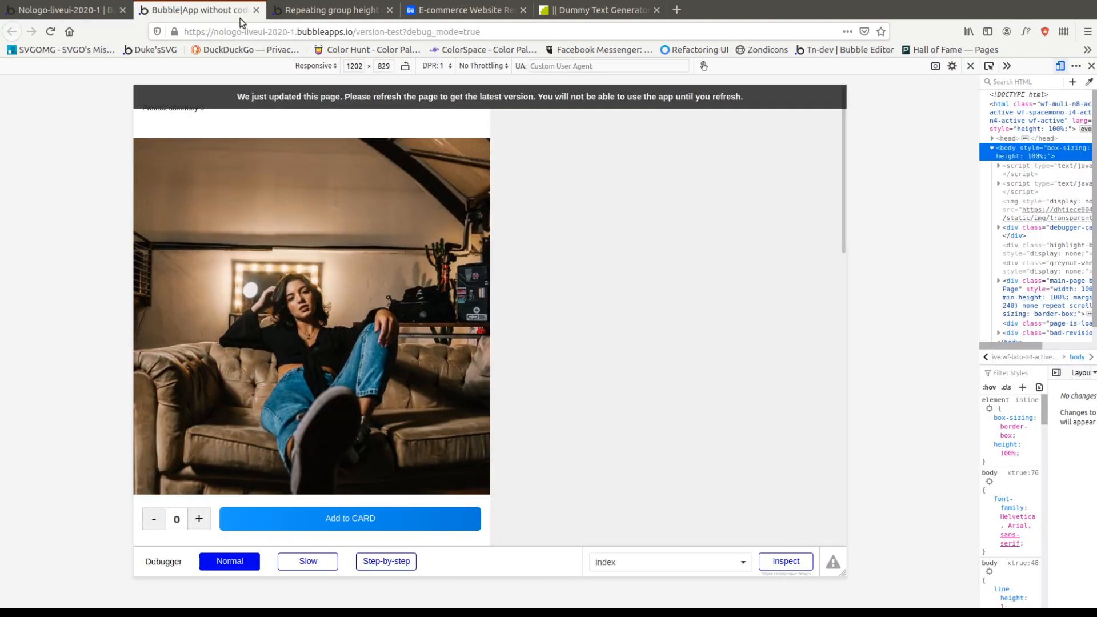
left_click(309, 98)
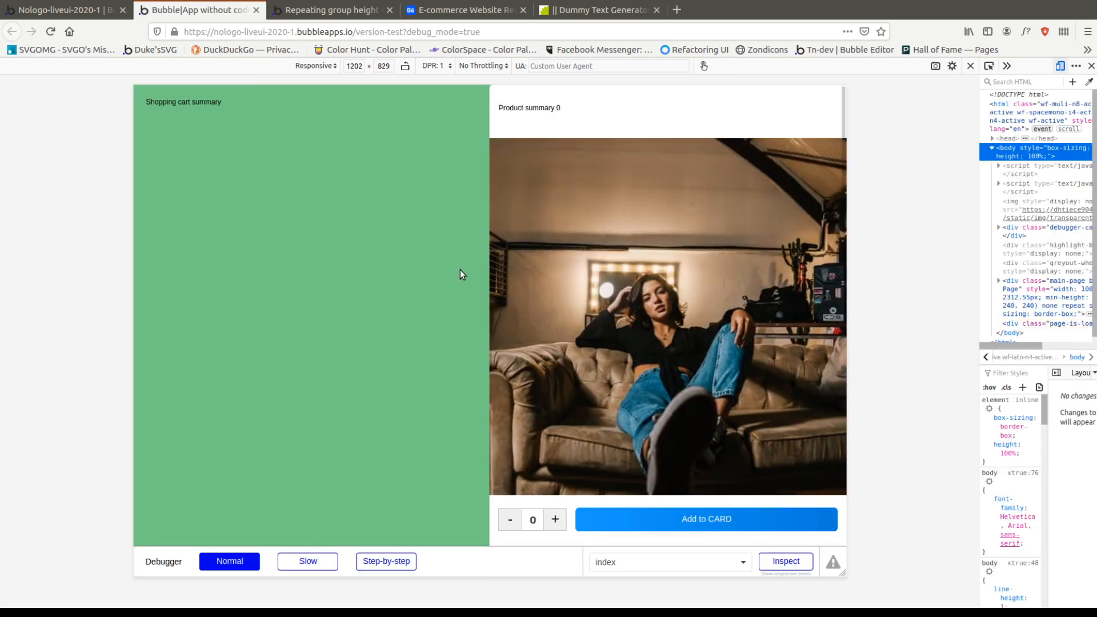
scroll(647, 266, "down", 5)
scroll(646, 265, "up", 5)
scroll(646, 265, "down", 5)
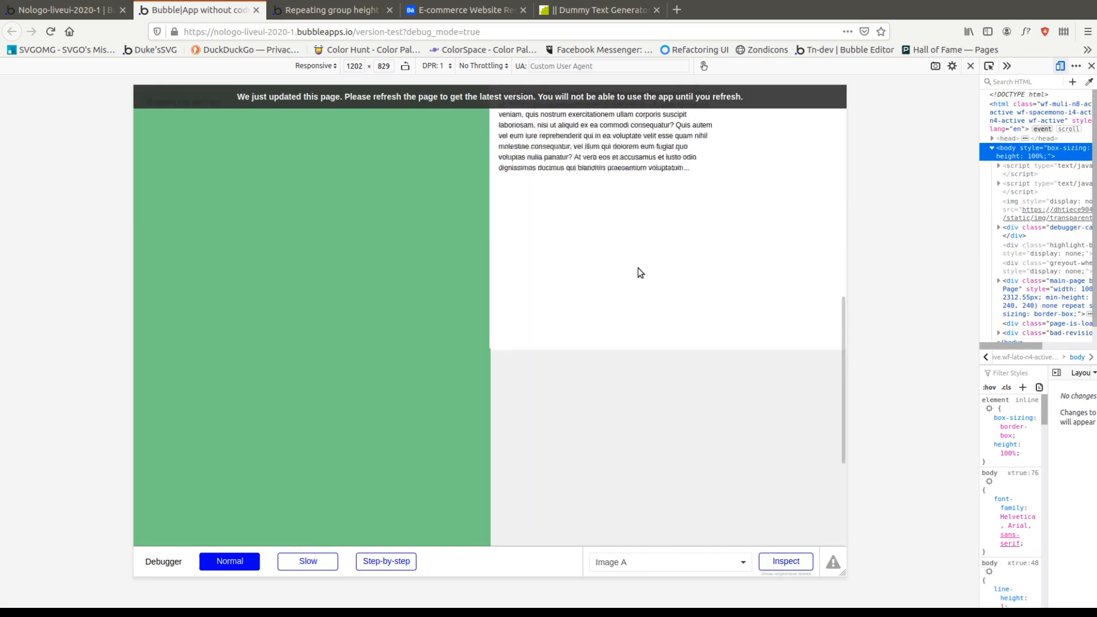
scroll(637, 272, "up", 5)
scroll(622, 276, "down", 3)
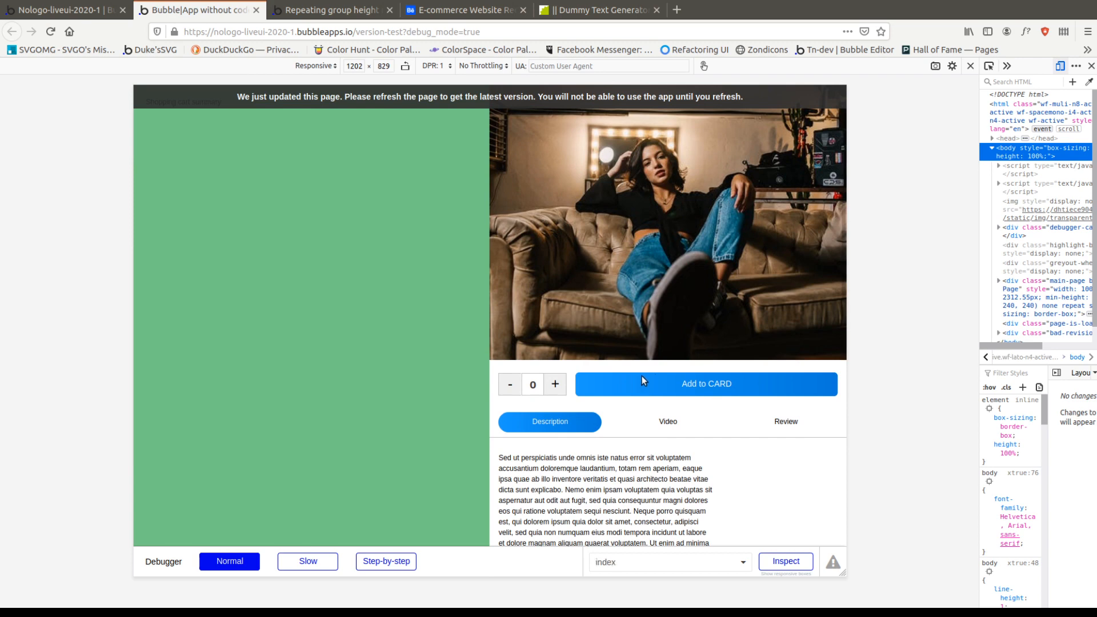
scroll(694, 320, "down", 6)
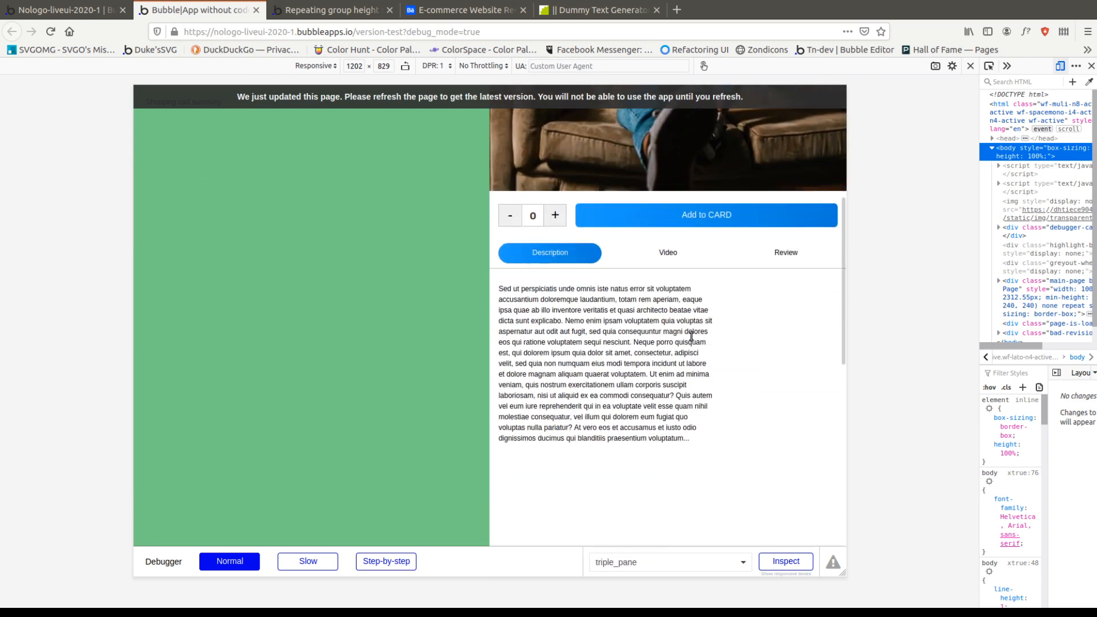
scroll(750, 364, "up", 4)
scroll(750, 364, "up", 4)
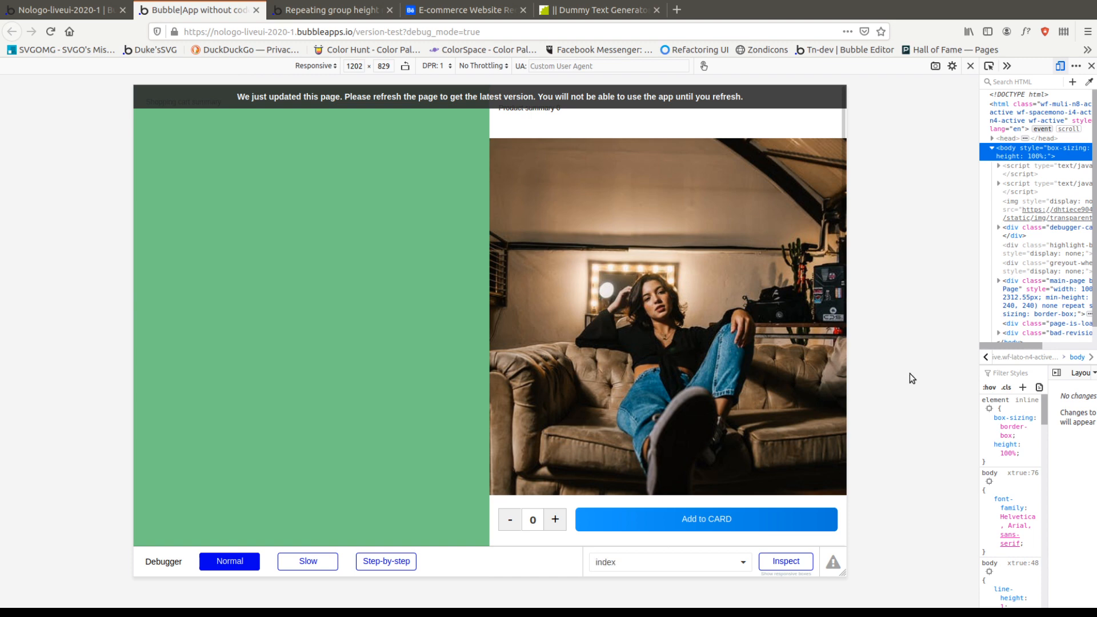
left_click_drag(854, 352, 885, 354)
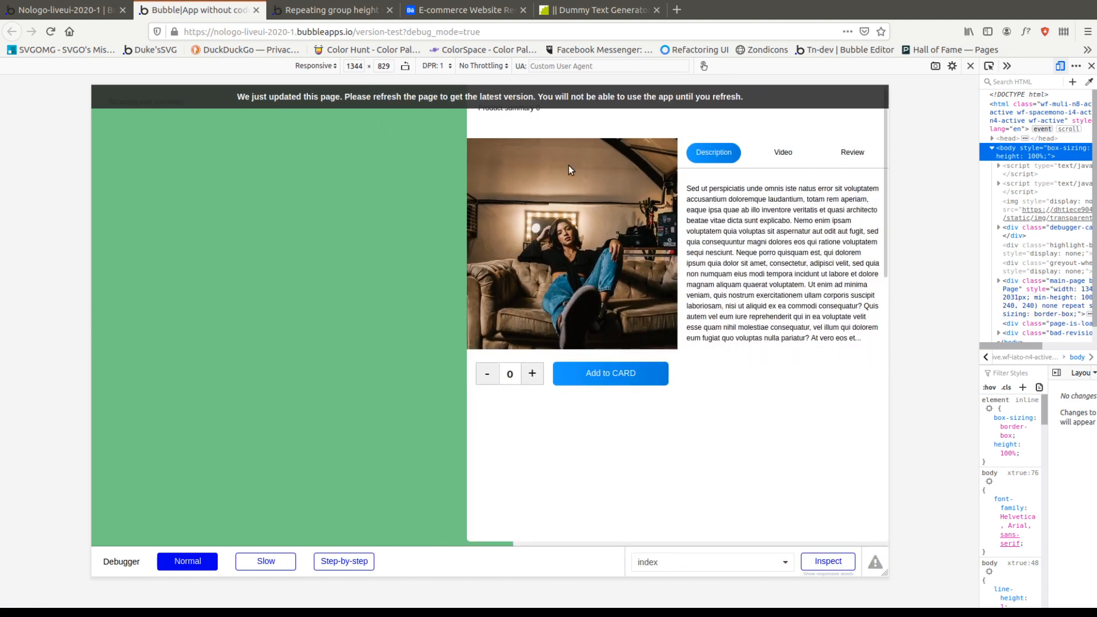
left_click(396, 279)
In the editor, apply a maximum width of 100% to Group B for stretched pages, and reload the preview.
key("ctrl+Page_Up")
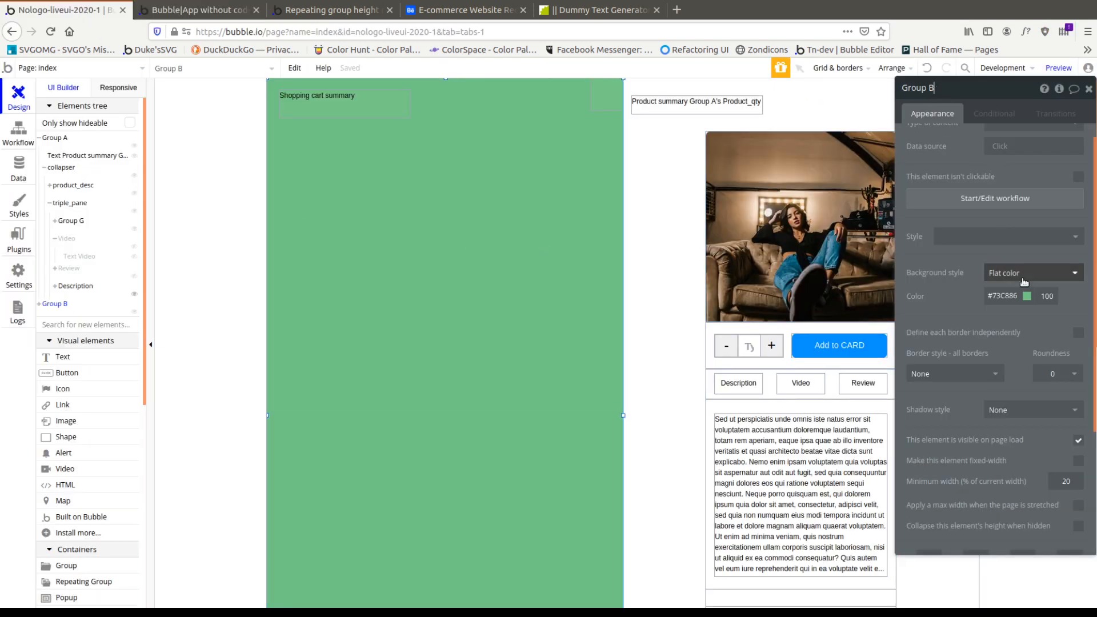
left_click_drag(965, 279, 812, 252)
scroll(863, 359, "down", 2)
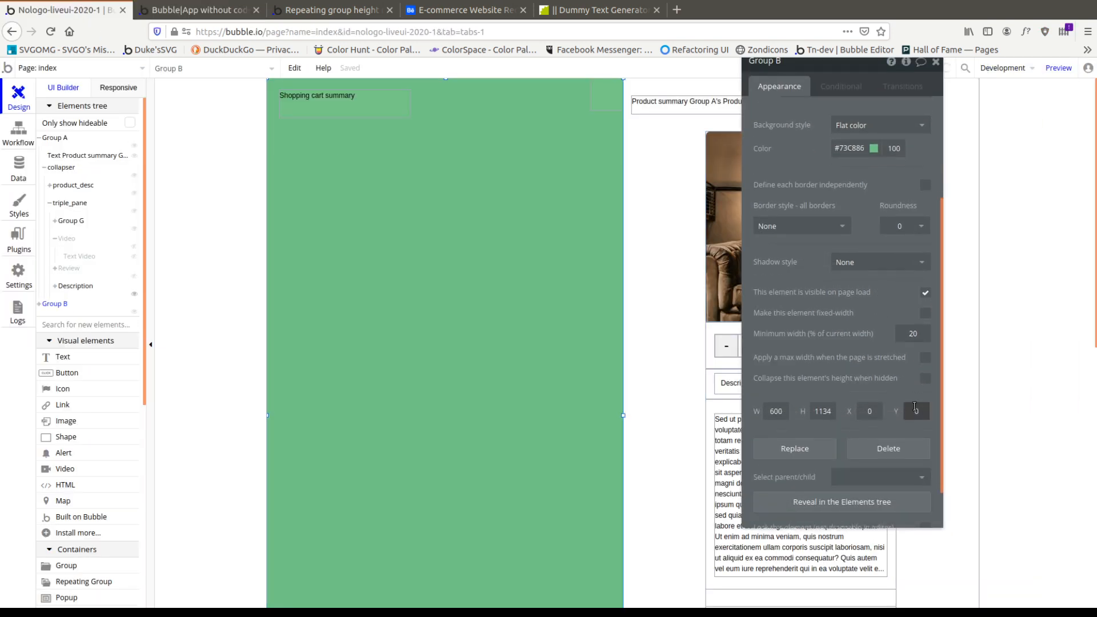
left_click(926, 358)
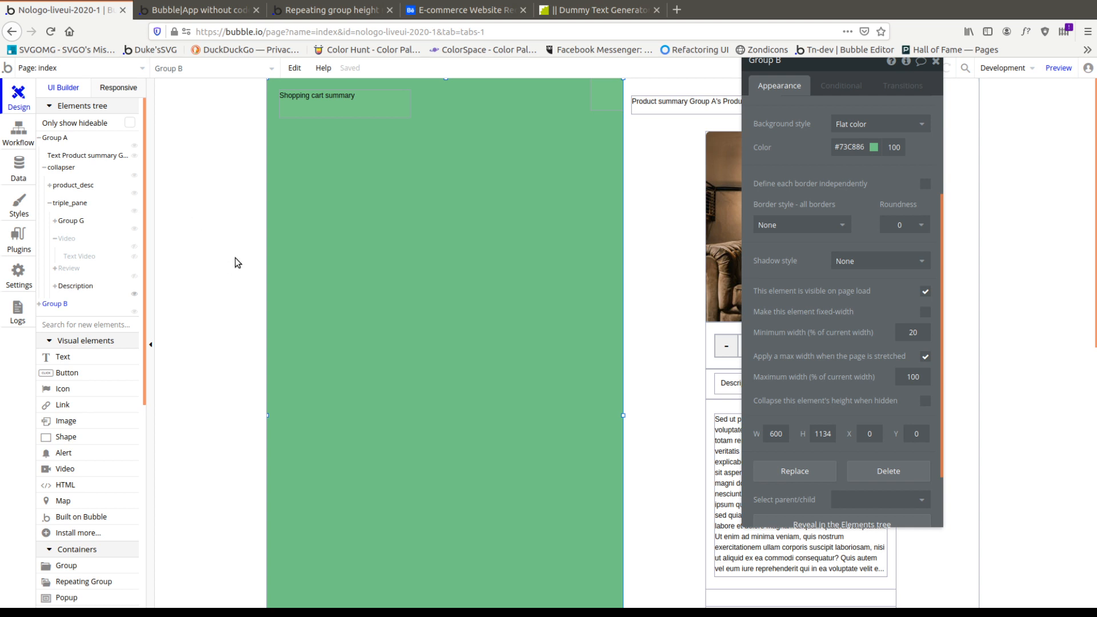
left_click(663, 226)
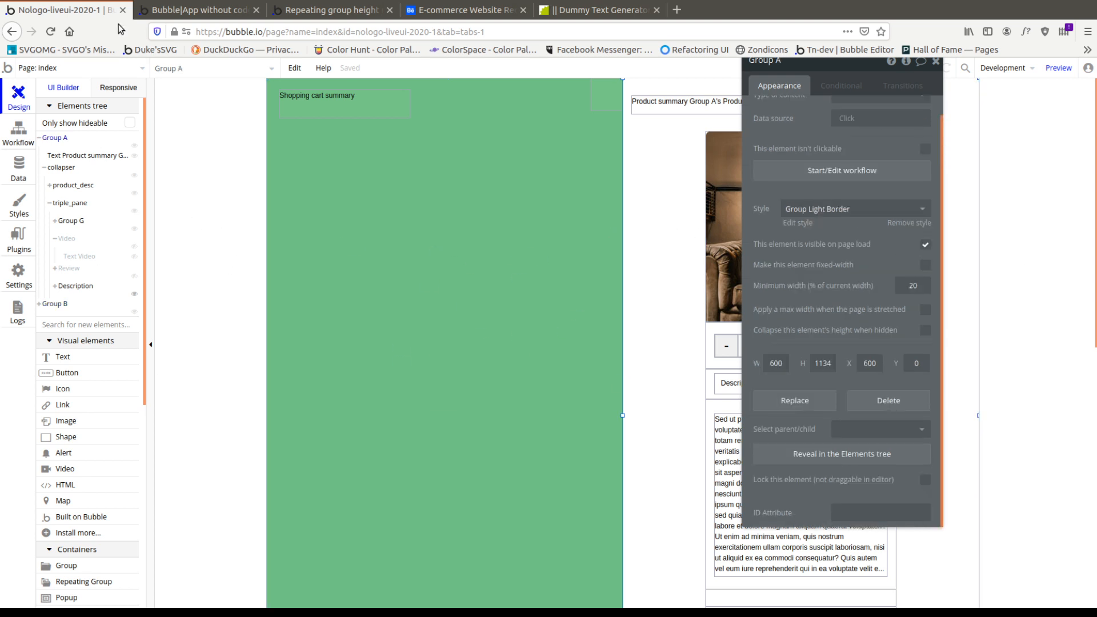
left_click(155, 14)
key("F5")
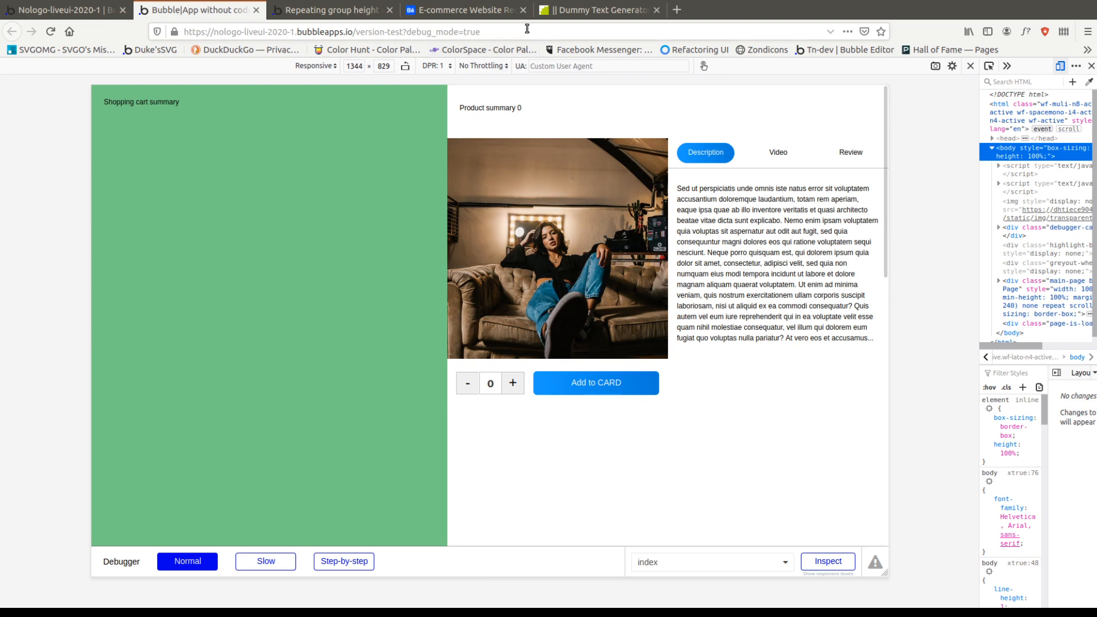
Switch to the Behance e-commerce redesign and study the shopping cart summary in the desktop mockup.
left_click(558, 12)
left_click(472, 11)
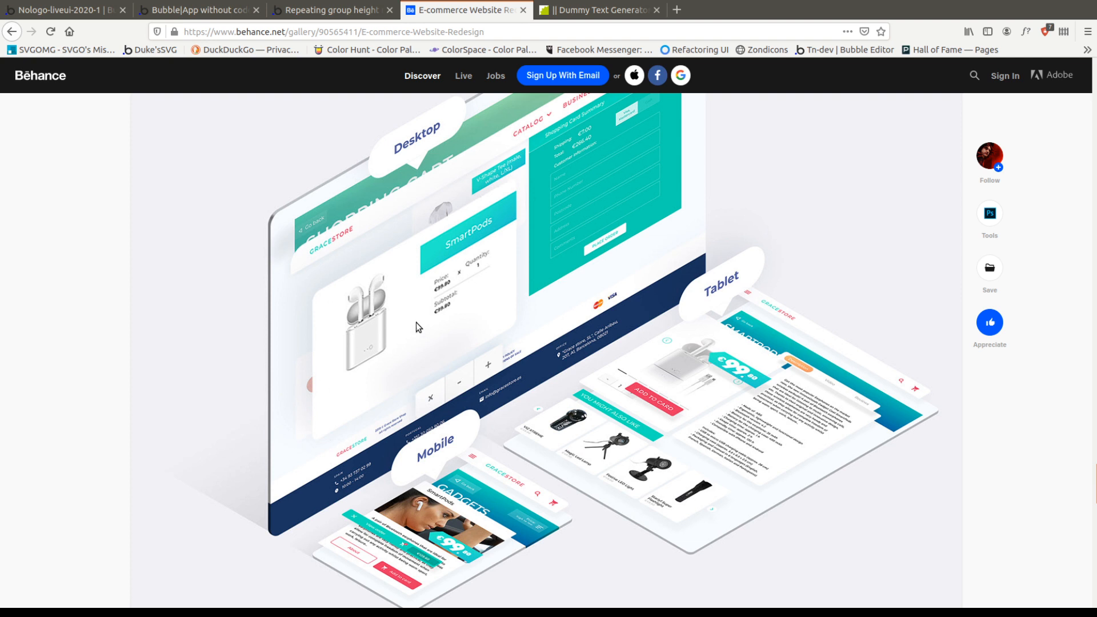
scroll(434, 372, "up", 2)
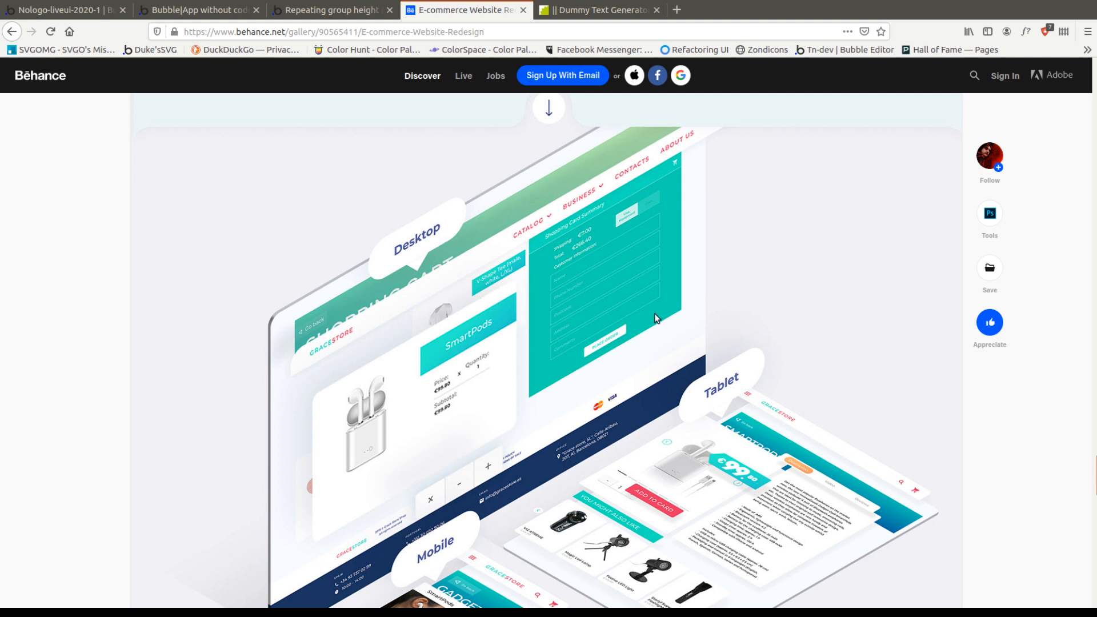
left_click(68, 17)
Test how the preview page responds and scrolls at viewport widths of 1092 and 546, and widen it to 1578.
left_click(219, 19)
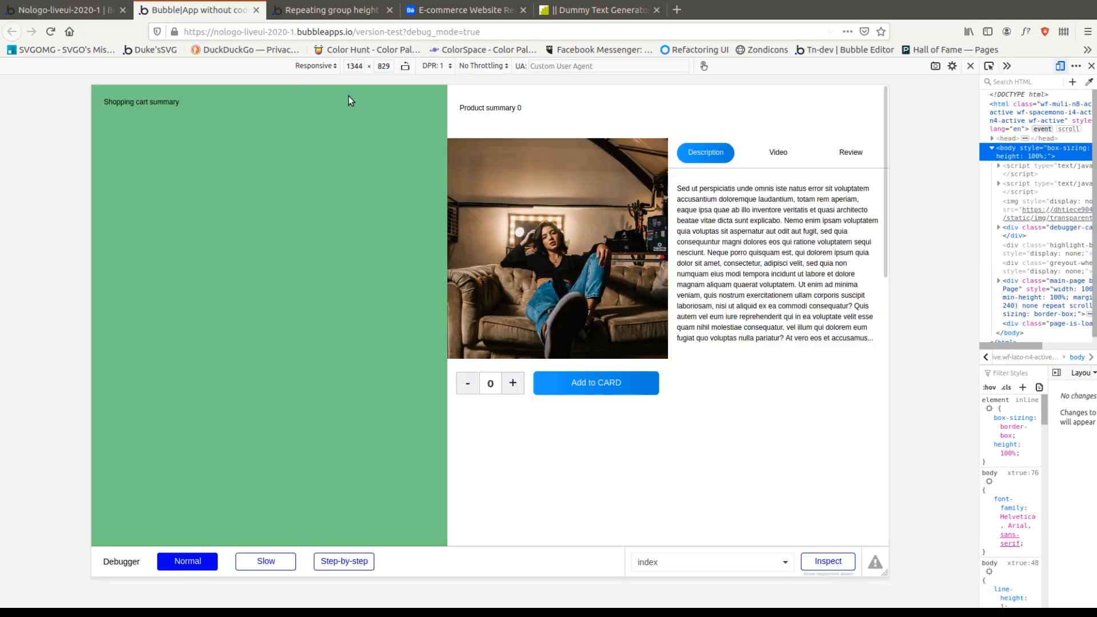
left_click_drag(889, 156, 813, 229)
scroll(722, 260, "down", 3)
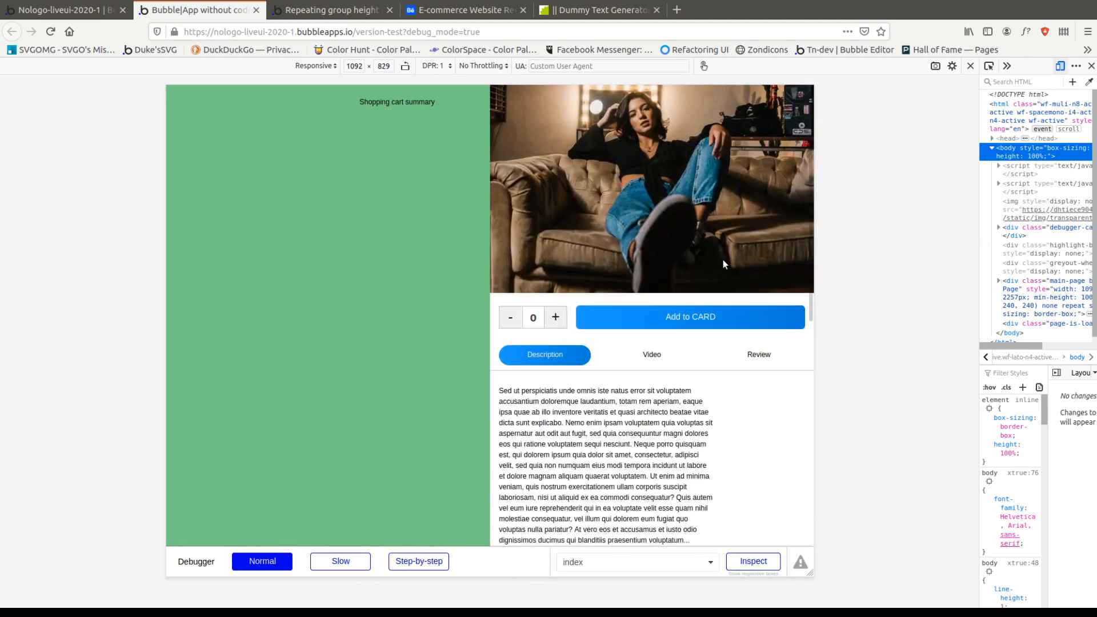
scroll(723, 264, "down", 3)
scroll(692, 248, "up", 6)
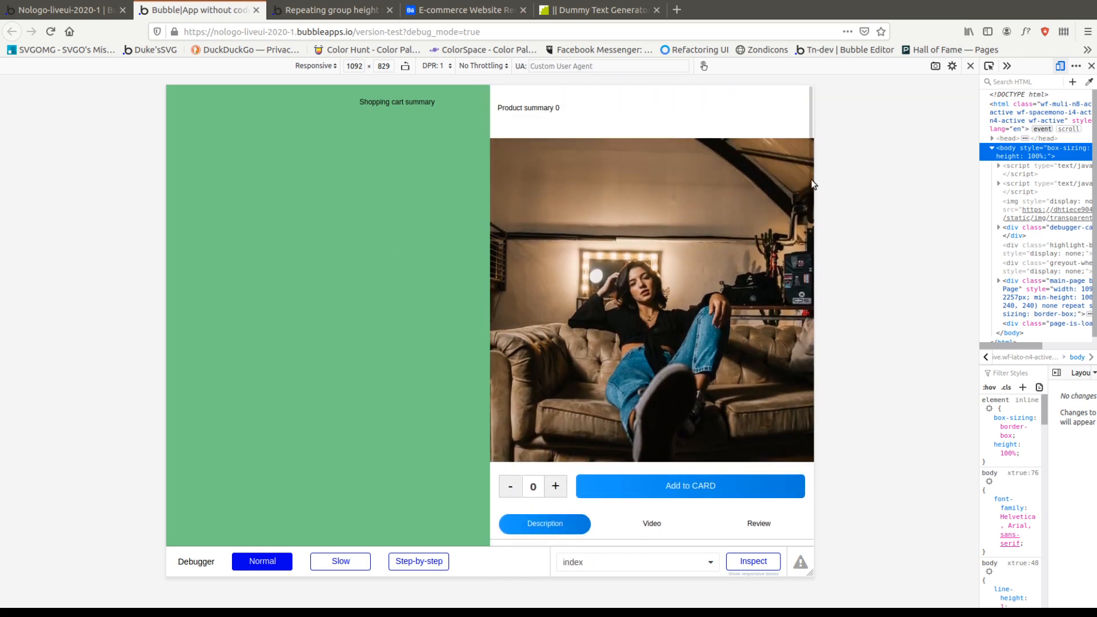
left_click_drag(816, 180, 649, 215)
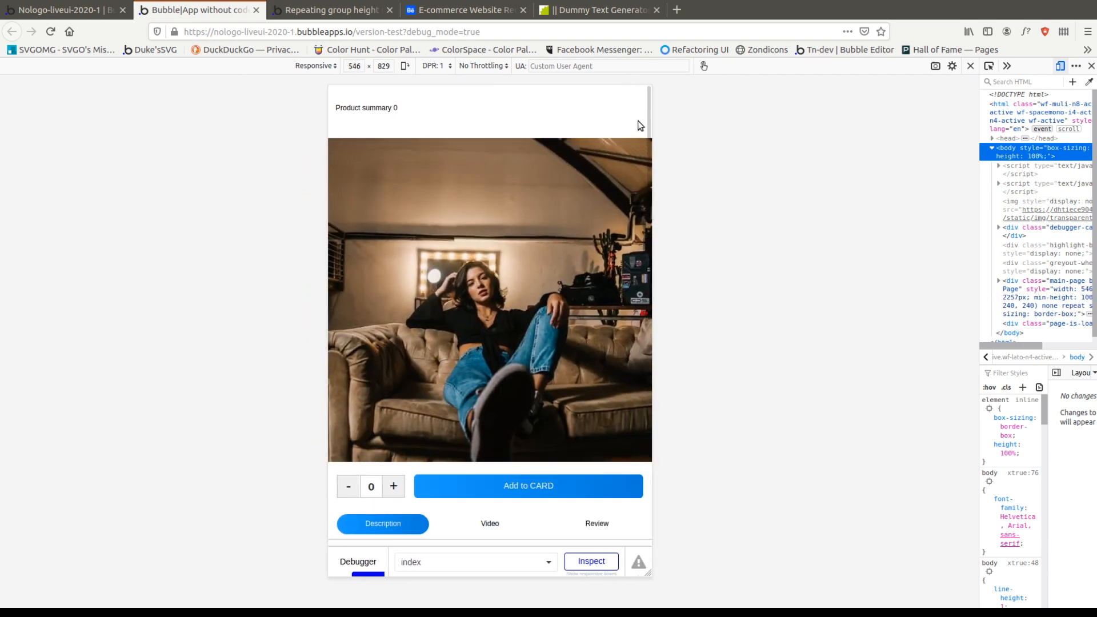
scroll(622, 231, "down", 4)
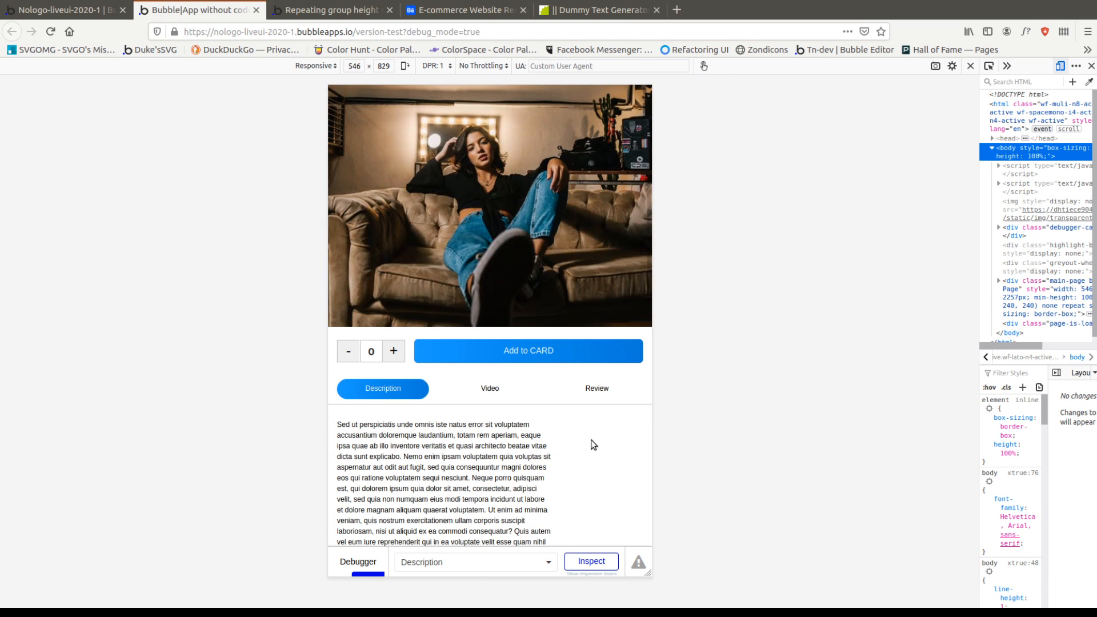
scroll(589, 438, "down", 3)
scroll(576, 429, "up", 7)
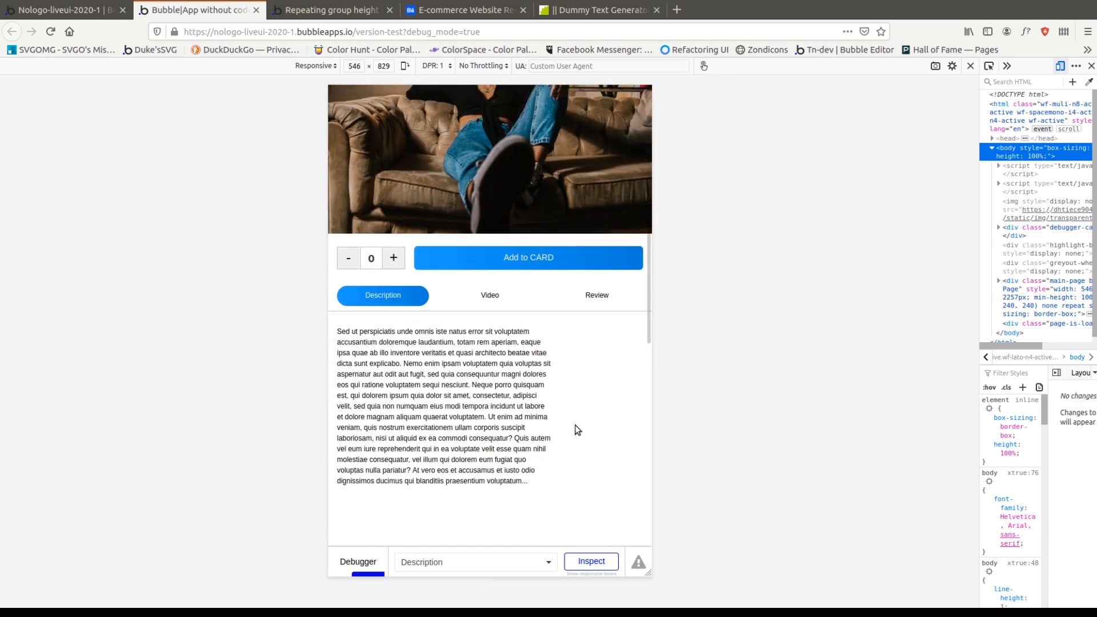
left_click_drag(648, 270, 958, 286)
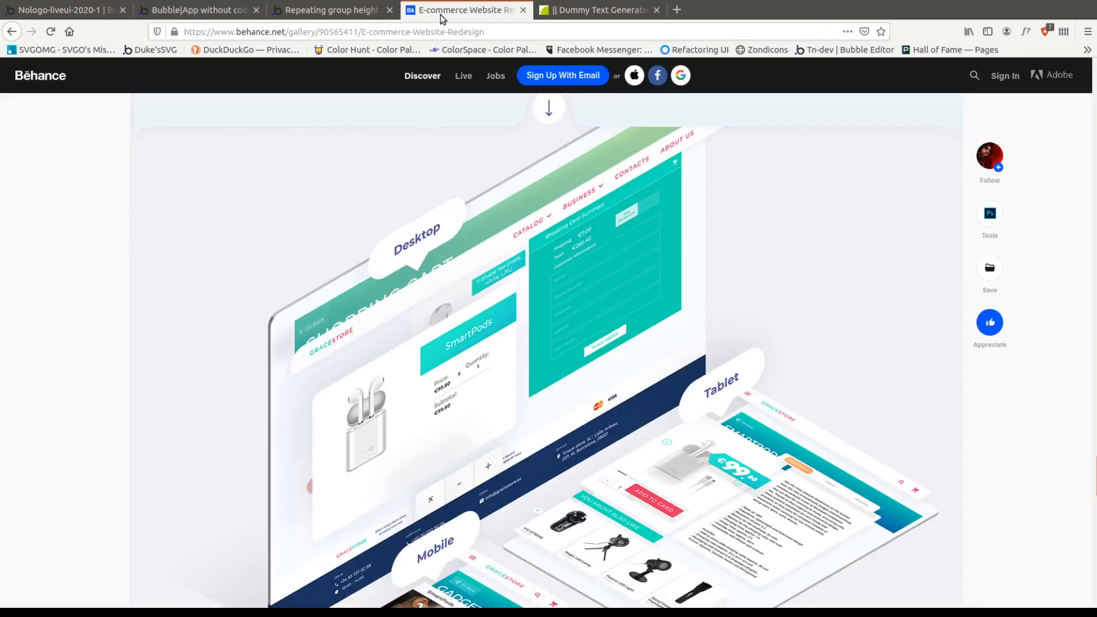
Return to the Behance mockups and compare the tablet and mobile layouts with the desktop version.
left_click(445, 12)
scroll(577, 347, "down", 2)
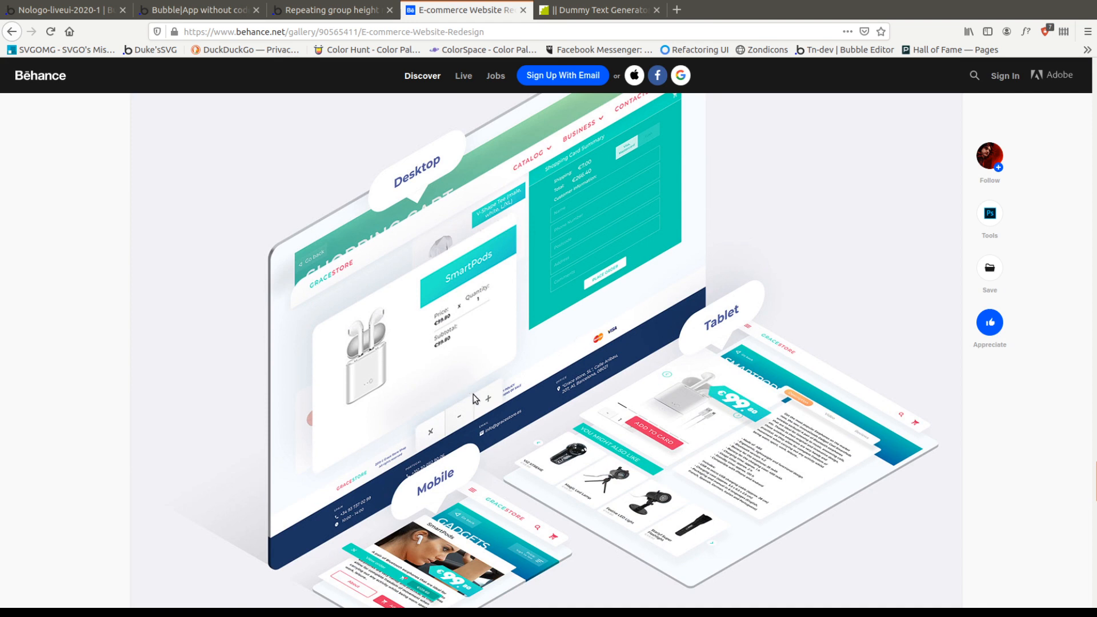
scroll(496, 400, "down", 3)
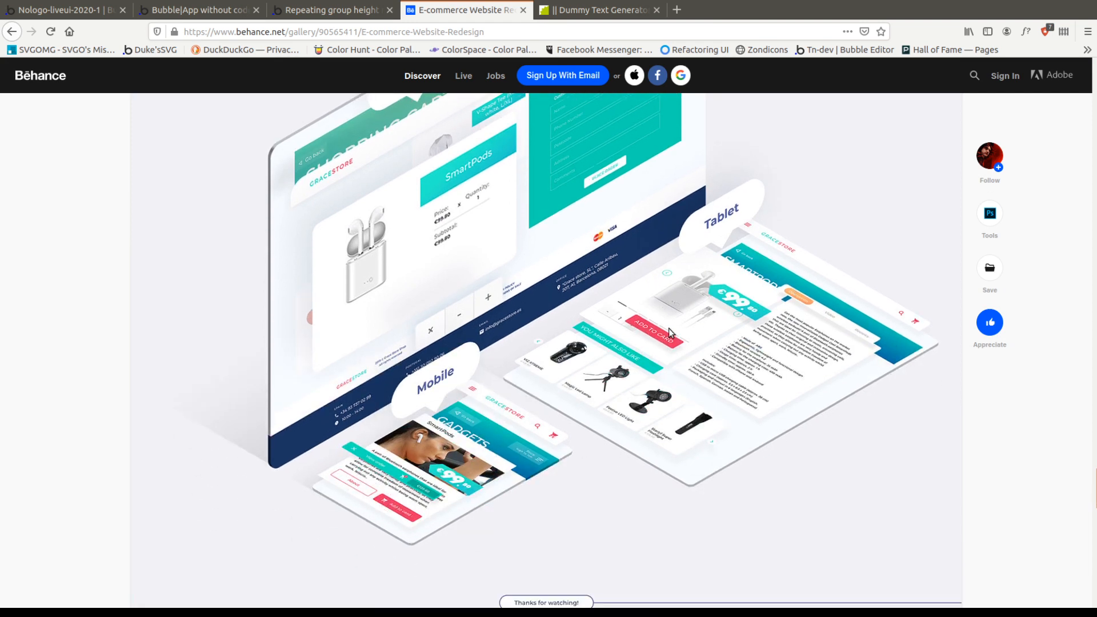
scroll(721, 520, "up", 3)
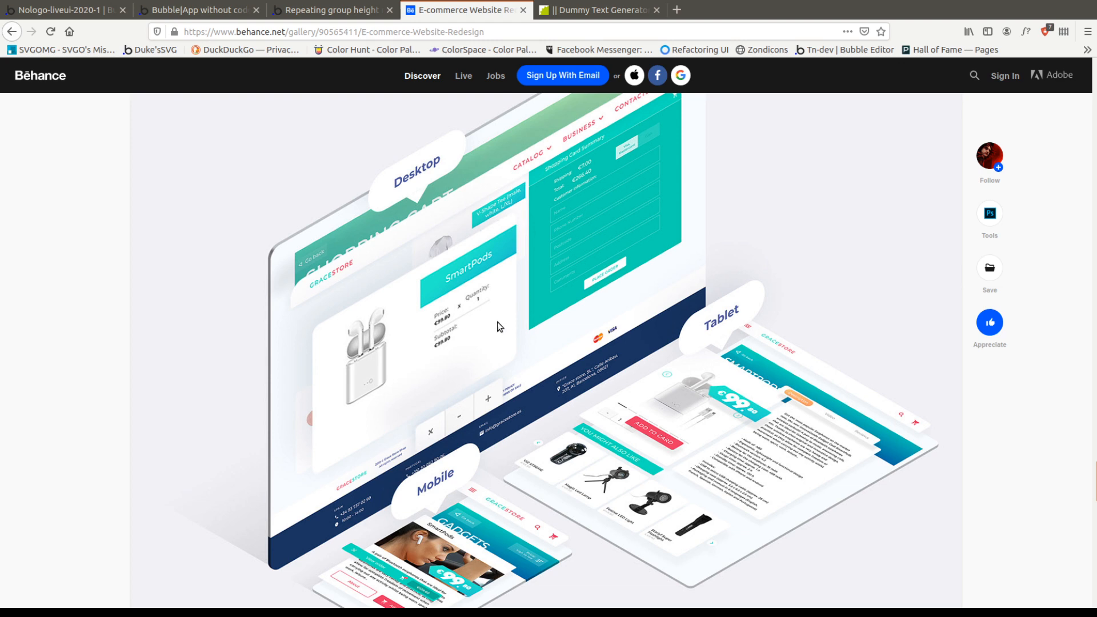
In the editor, close Group A's properties and inspect the layout in the responsive view at a page width of 1271px.
left_click(80, 18)
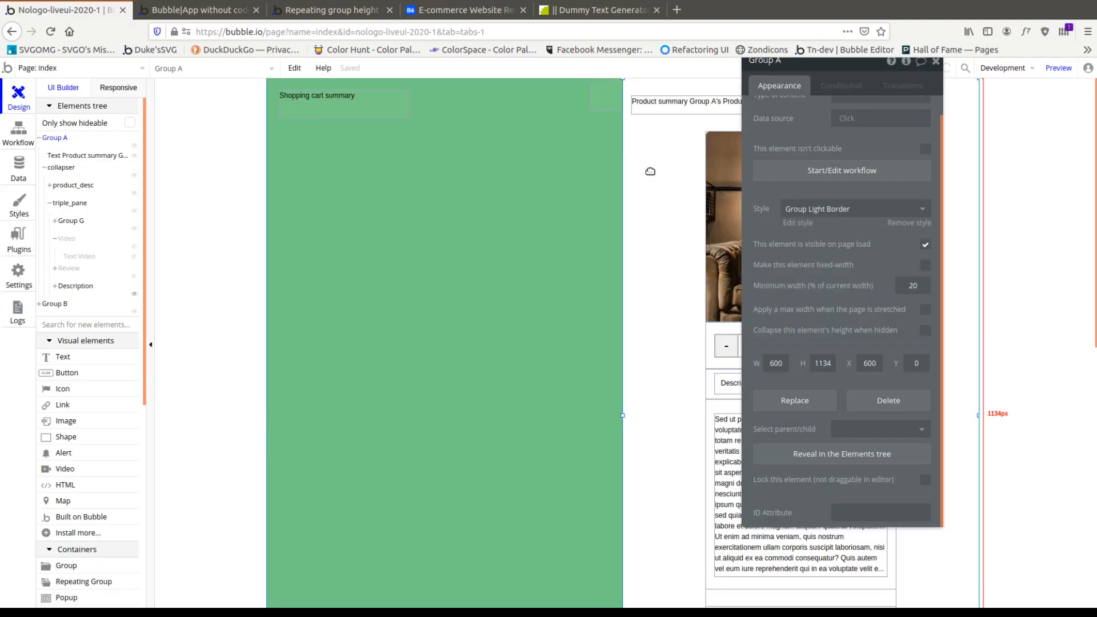
left_click(936, 61)
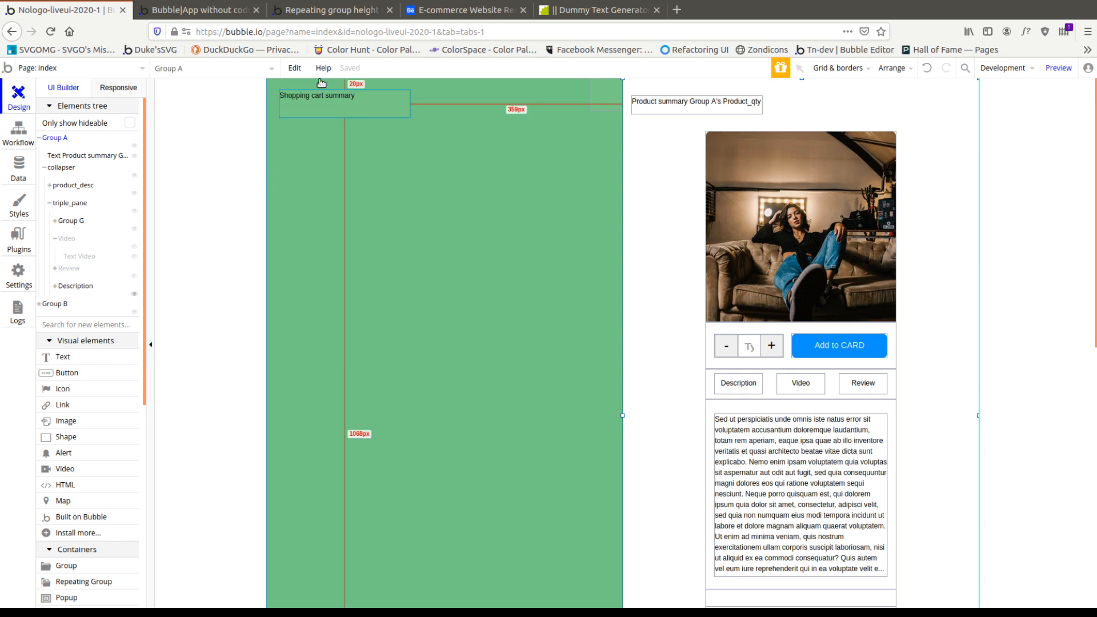
left_click(129, 92)
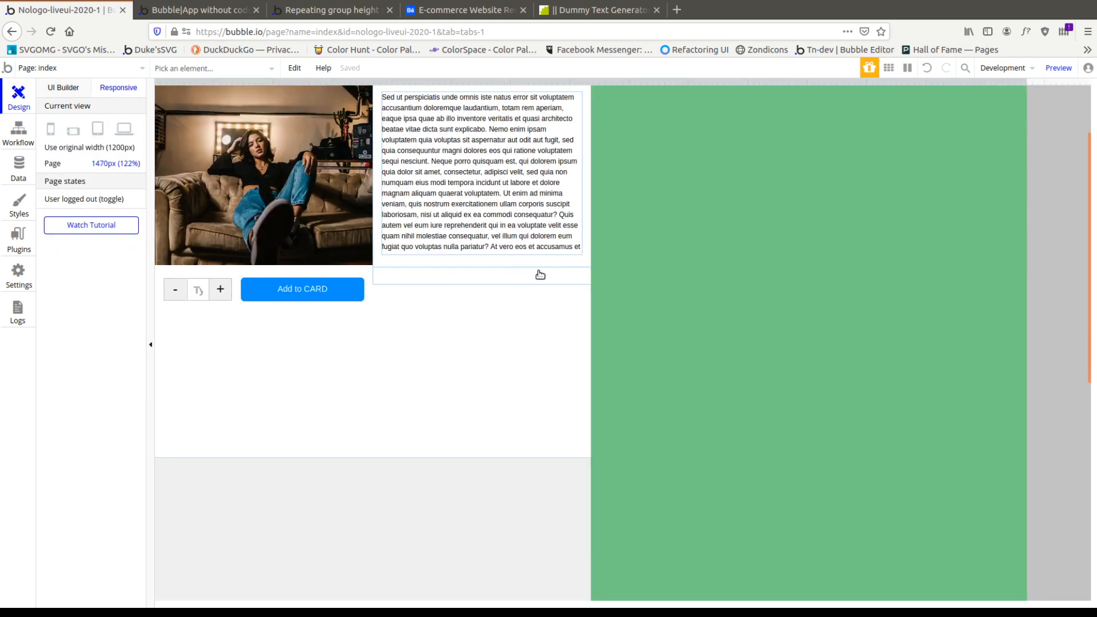
left_click_drag(1024, 78, 911, 235)
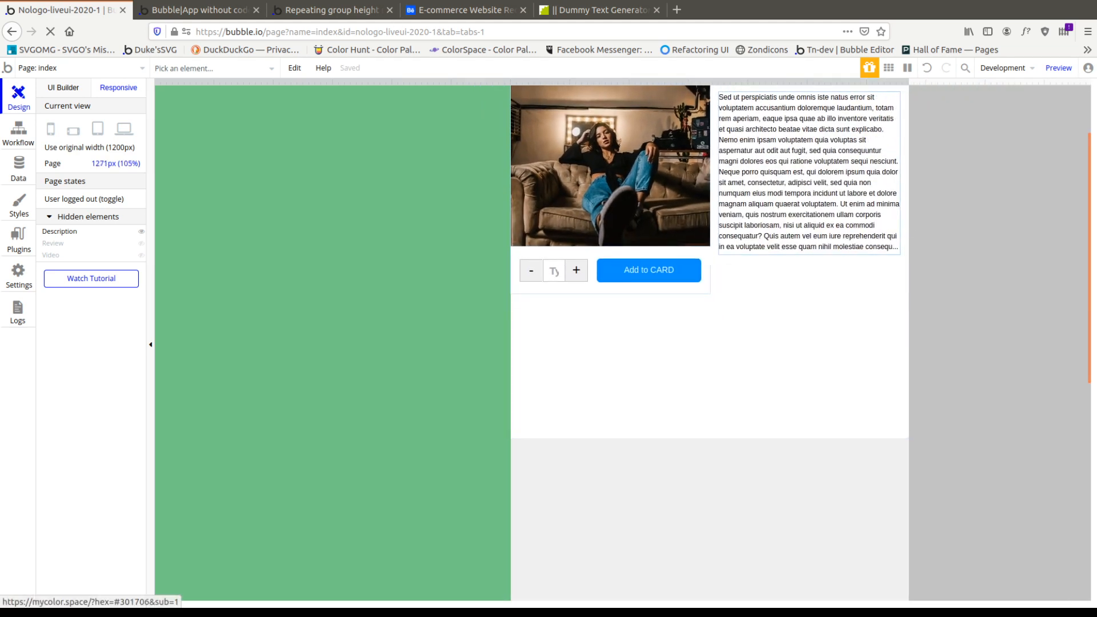
Reload the preview and check that the cart panel keeps its place while the product content scrolls.
left_click(218, 11)
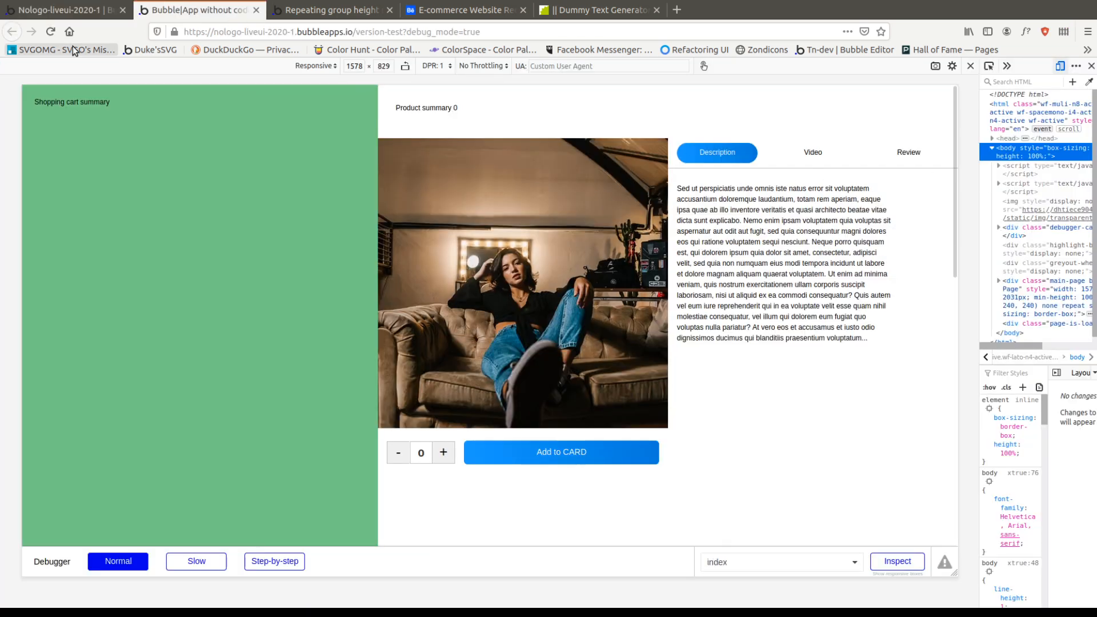
left_click(50, 31)
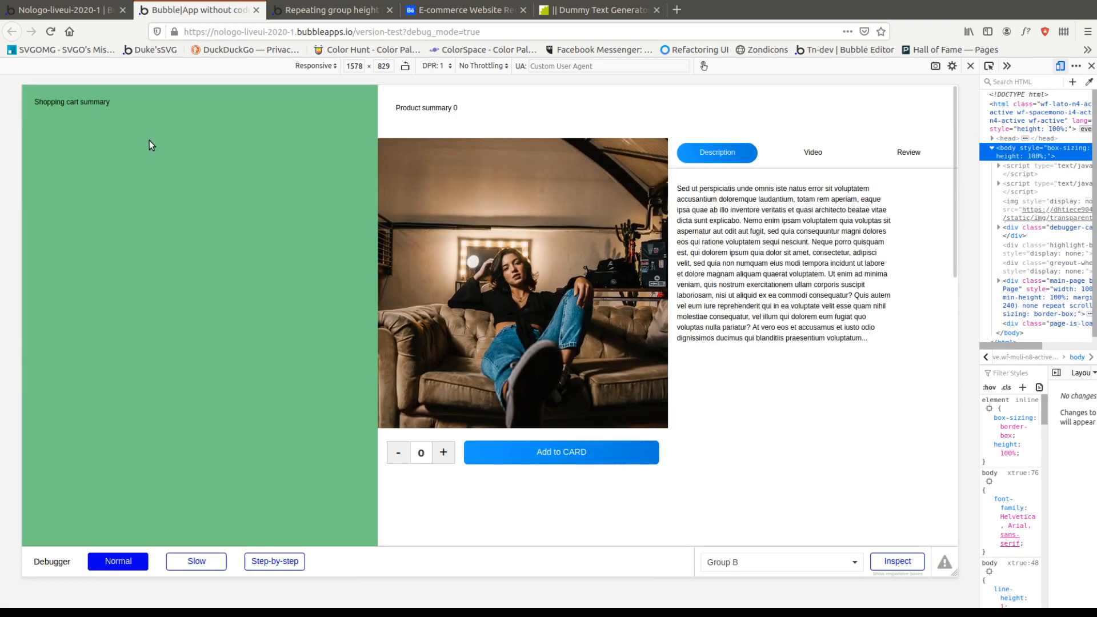
scroll(818, 245, "down", 5)
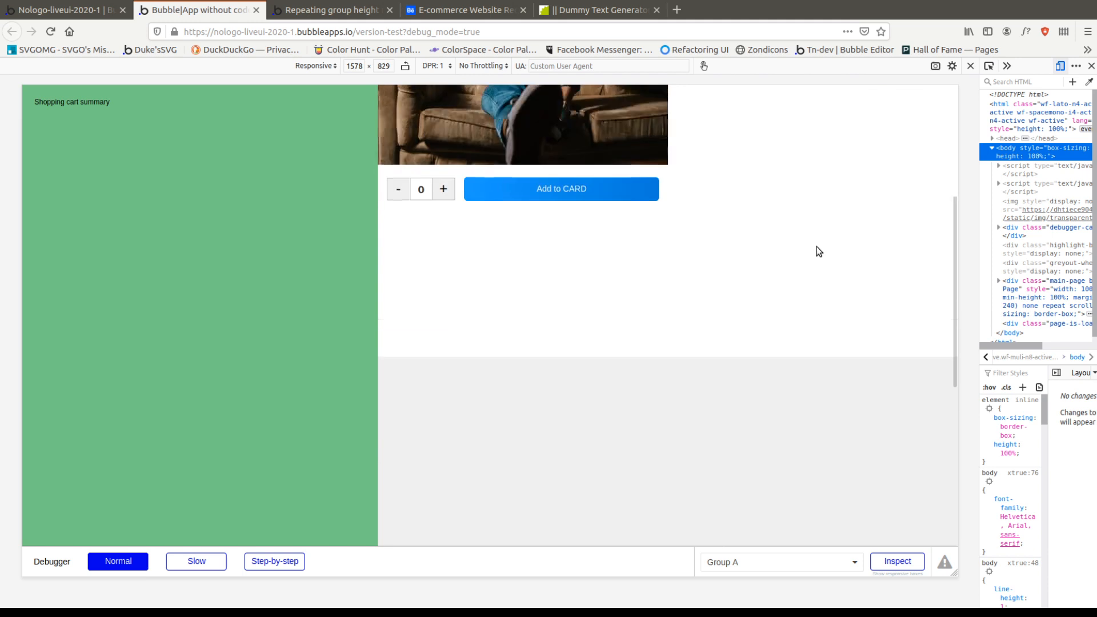
scroll(817, 246, "up", 5)
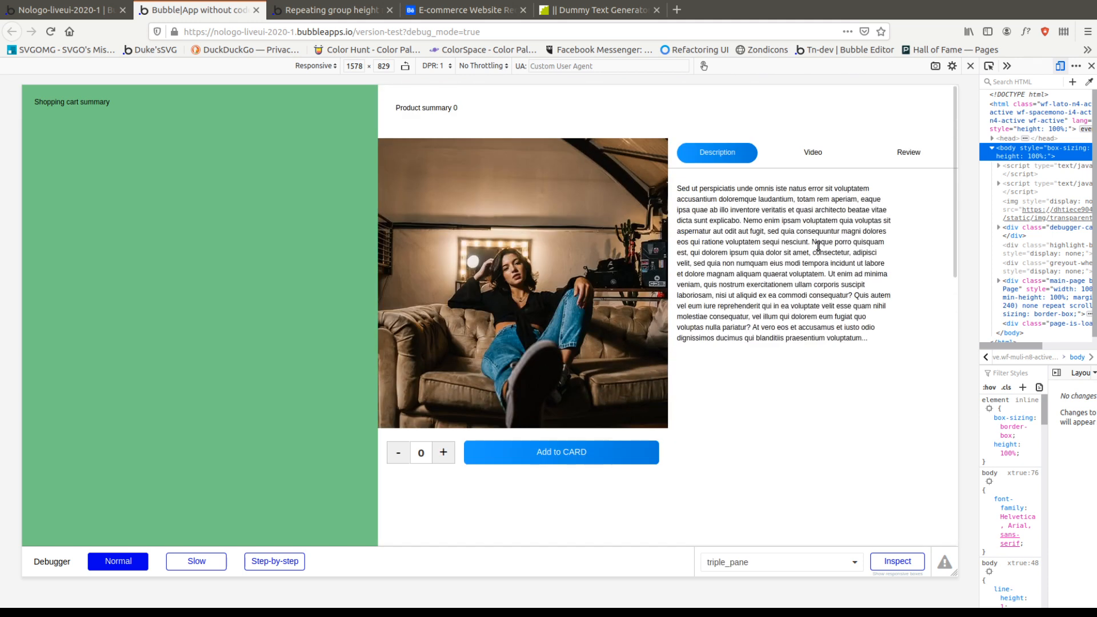
Test the Video and Review content tabs in the preview and return to Description.
left_click(814, 153)
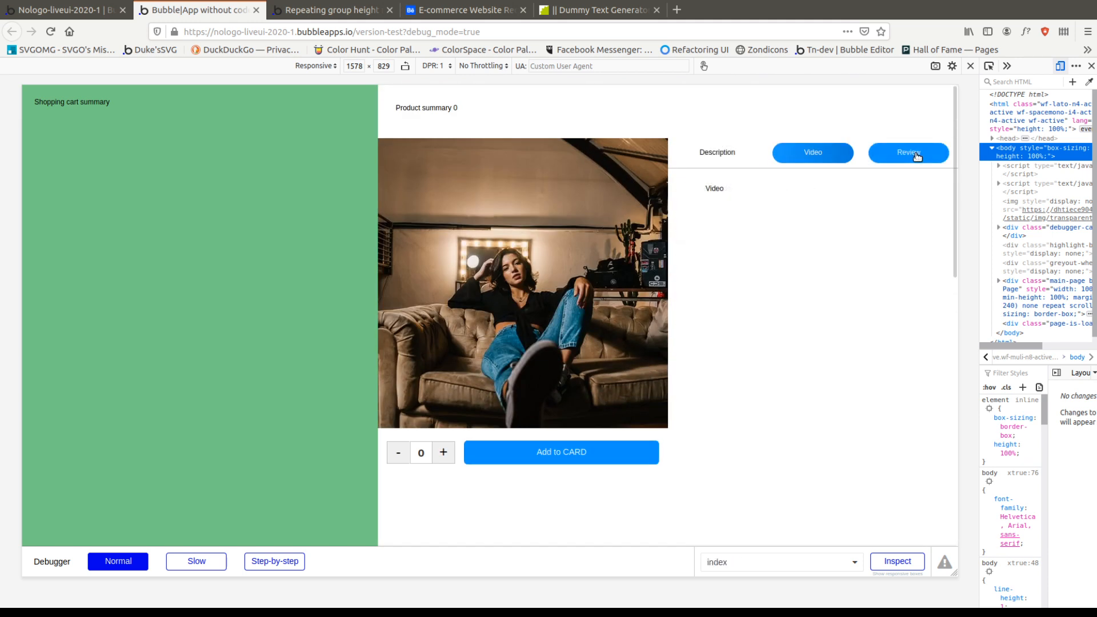
left_click(909, 153)
left_click(813, 153)
left_click(743, 157)
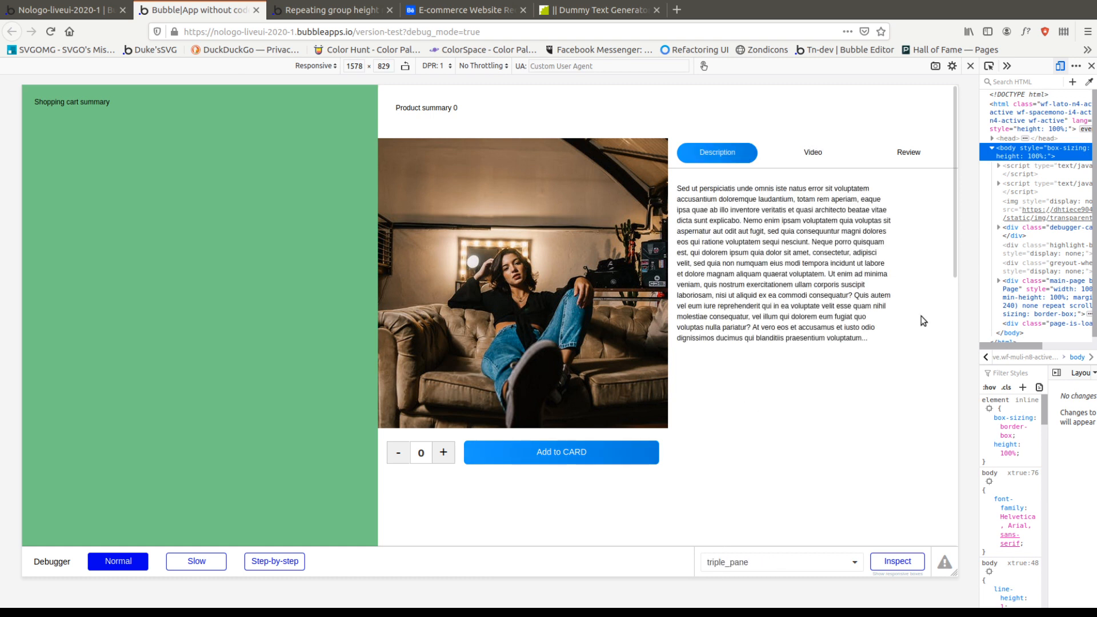